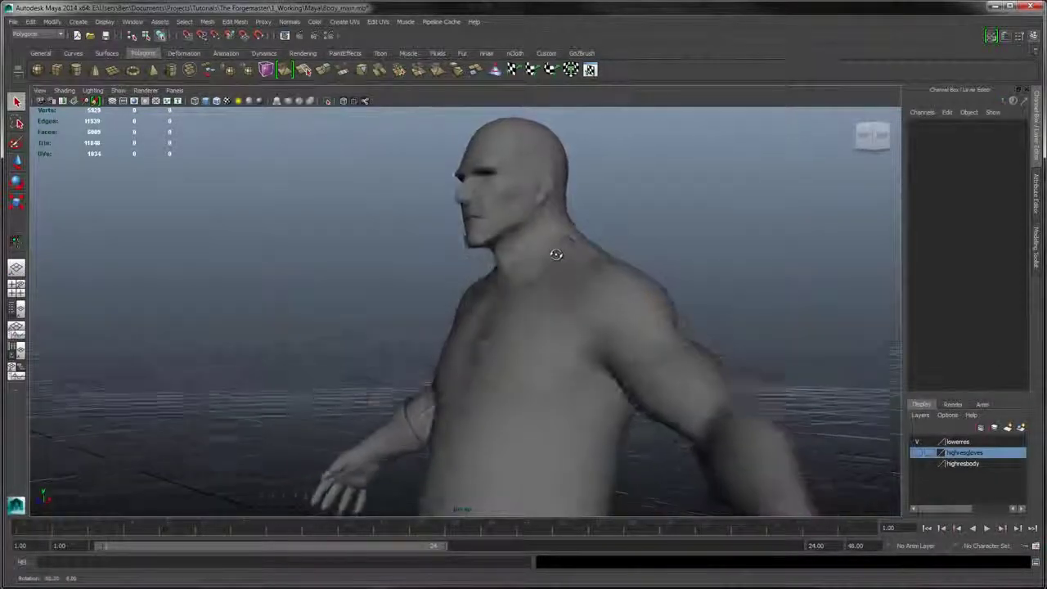
# - Examine the character's body mesh from the side and front, and check the Poly Count heads-up display option
pyautogui.keyDown('alt'); pyautogui.moveTo(488, 188); pyautogui.dragTo(343, 322, button='right'); pyautogui.keyUp('alt')
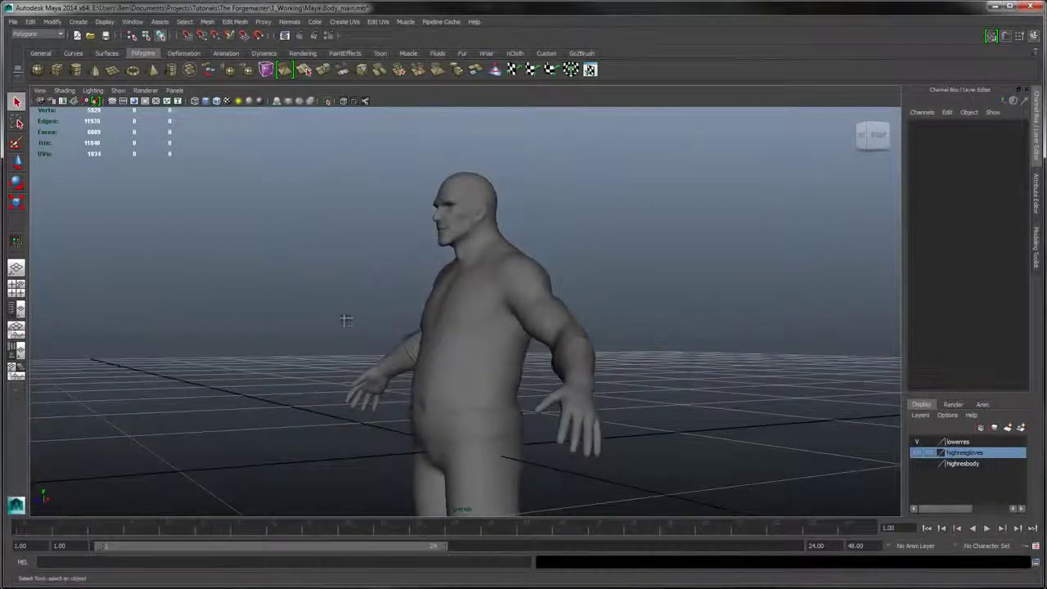
pyautogui.keyDown('alt'); pyautogui.moveTo(343, 322); pyautogui.dragTo(350, 272, button='middle'); pyautogui.keyUp('alt')
pyautogui.keyDown('alt'); pyautogui.moveTo(350, 271); pyautogui.dragTo(468, 253); pyautogui.keyUp('alt')
pyautogui.keyDown('alt'); pyautogui.moveTo(468, 254); pyautogui.dragTo(463, 111, button='middle'); pyautogui.keyUp('alt')
pyautogui.keyDown('alt'); pyautogui.moveTo(463, 112); pyautogui.dragTo(551, 275); pyautogui.keyUp('alt')
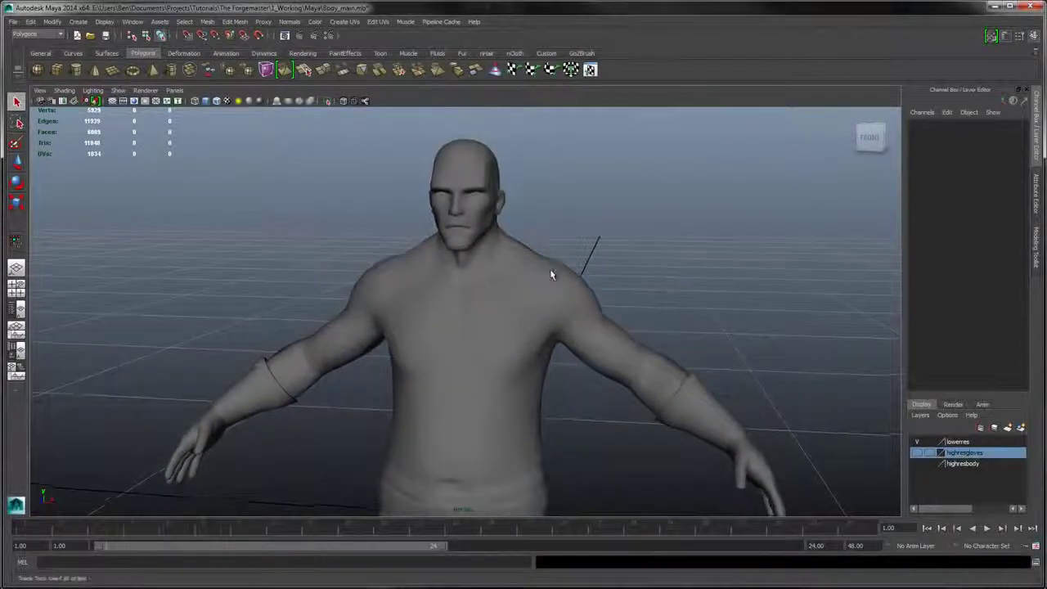
pyautogui.click(103, 22)
pyautogui.moveTo(131, 48)
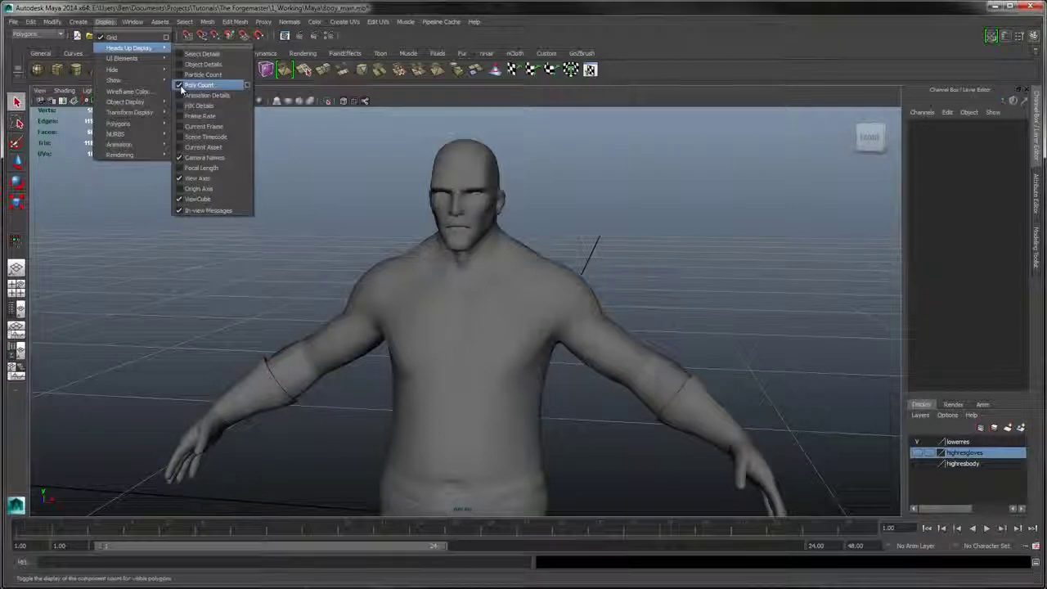
pyautogui.click(216, 9)
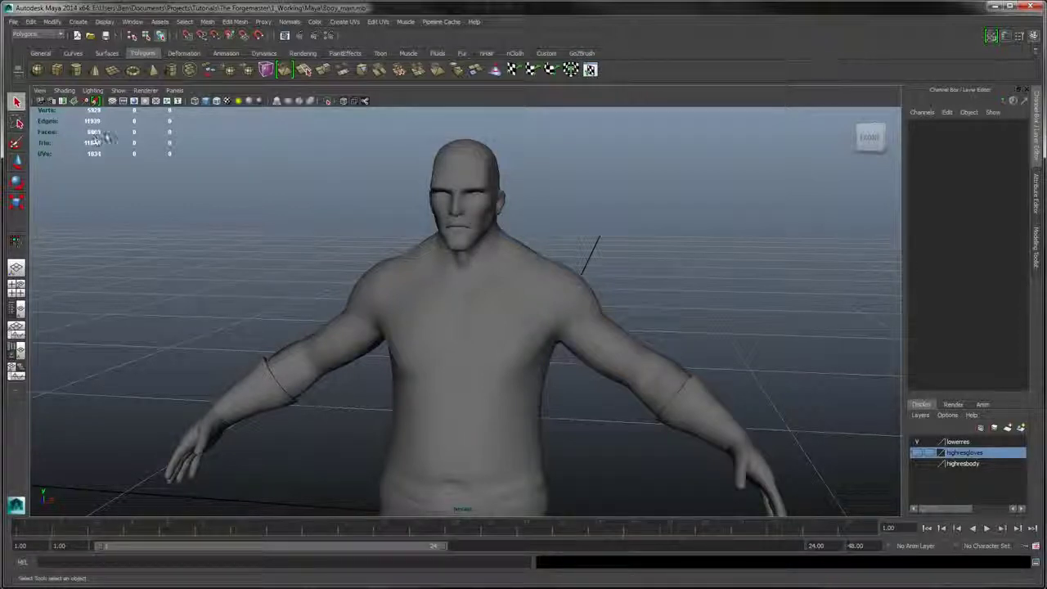
# - Inspect the torso, arms and hands of the body mesh from the front and from a raised three-quarter angle
pyautogui.click(470, 268)
pyautogui.click(303, 232)
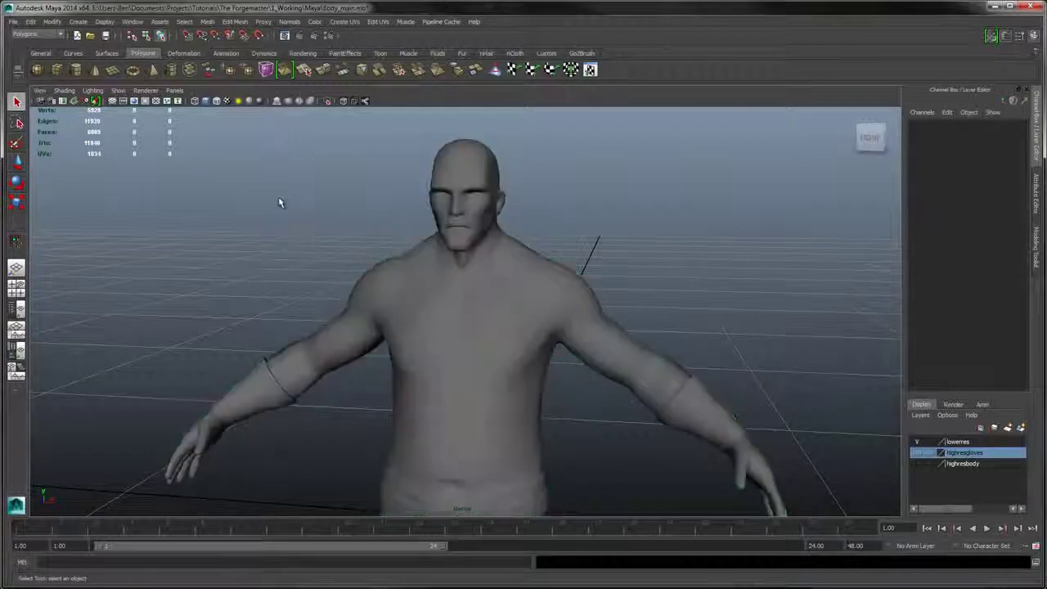
pyautogui.keyDown('alt'); pyautogui.moveTo(296, 202); pyautogui.dragTo(325, 204); pyautogui.keyUp('alt')
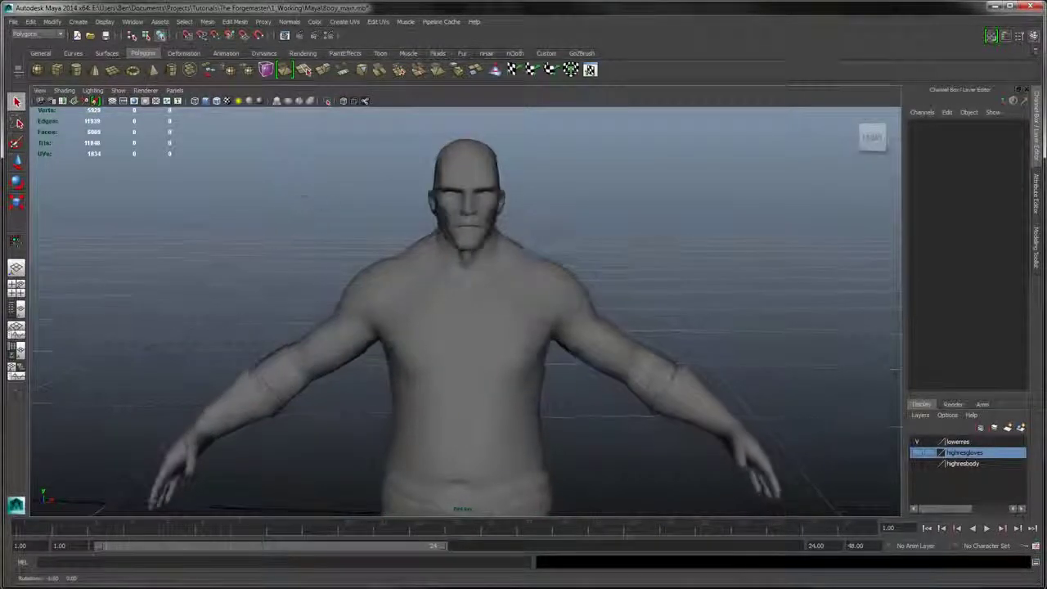
pyautogui.keyDown('alt'); pyautogui.moveTo(570, 230); pyautogui.dragTo(531, 167, button='middle'); pyautogui.keyUp('alt')
pyautogui.keyDown('alt'); pyautogui.moveTo(576, 184); pyautogui.dragTo(525, 190, button='right'); pyautogui.keyUp('alt')
pyautogui.keyDown('alt'); pyautogui.moveTo(559, 315); pyautogui.dragTo(549, 226, button='middle'); pyautogui.keyUp('alt')
pyautogui.keyDown('alt'); pyautogui.moveTo(549, 226); pyautogui.dragTo(645, 330); pyautogui.keyUp('alt')
pyautogui.keyDown('alt'); pyautogui.moveTo(645, 329); pyautogui.dragTo(648, 259, button='right'); pyautogui.keyUp('alt')
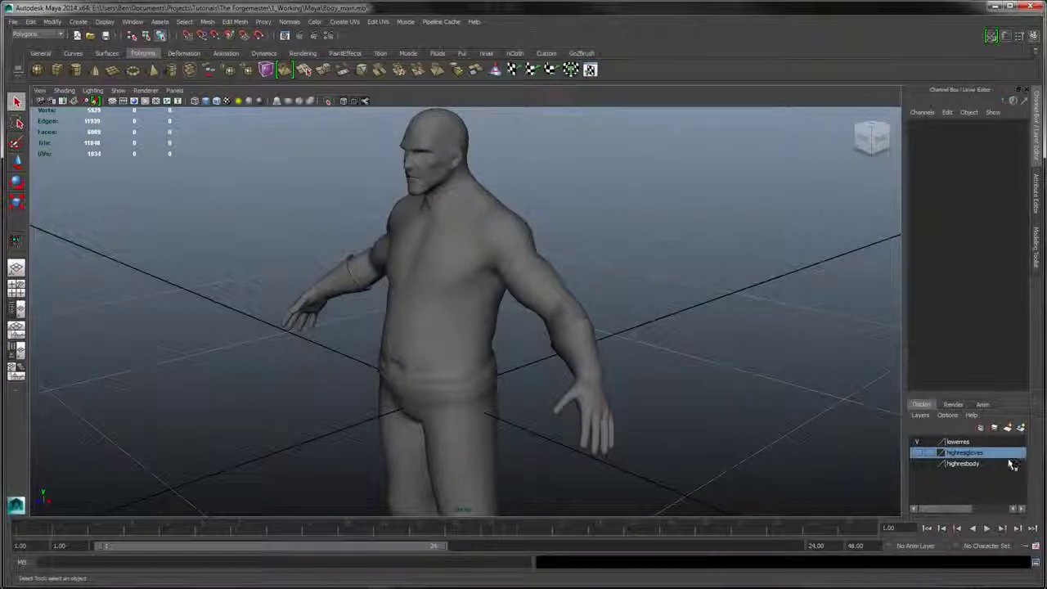
# - Import Beard_mr.OBJ from the Exports/2_Medium Res folder into the body scene
pyautogui.click(13, 22)
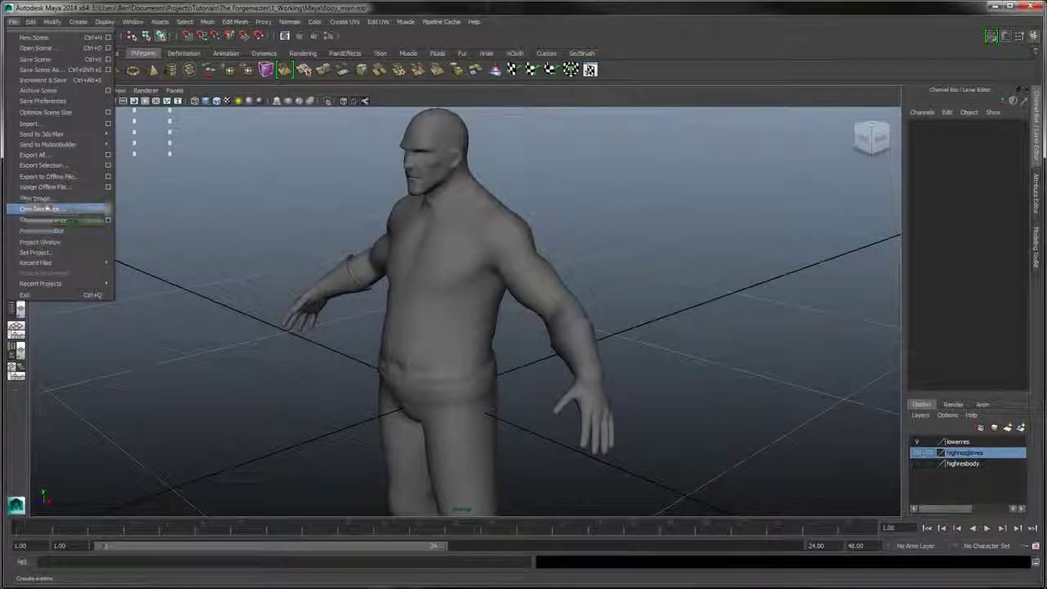
pyautogui.click(36, 126)
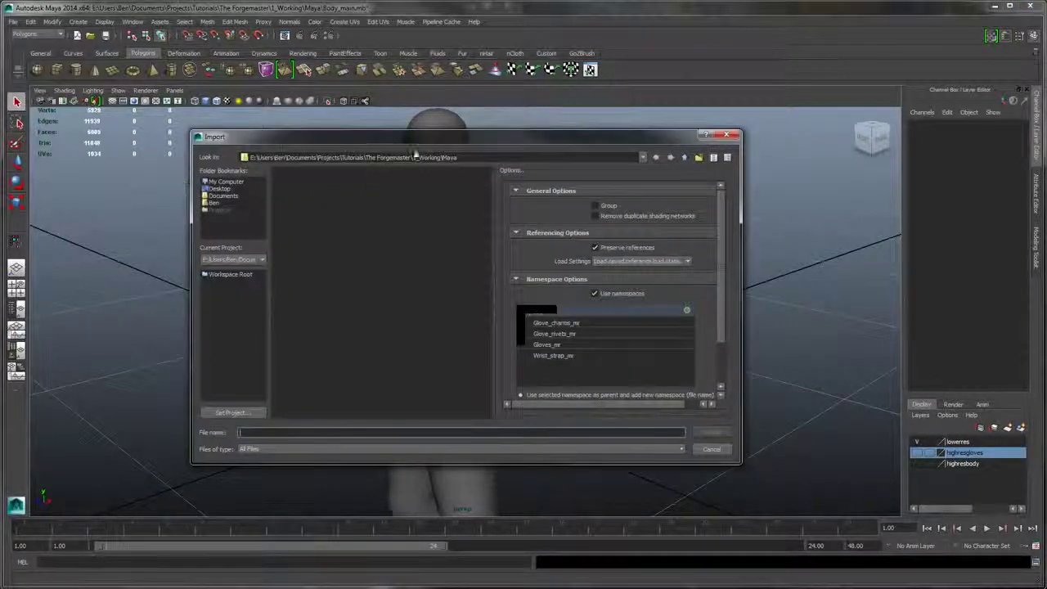
pyautogui.moveTo(392, 150); pyautogui.dragTo(373, 148)
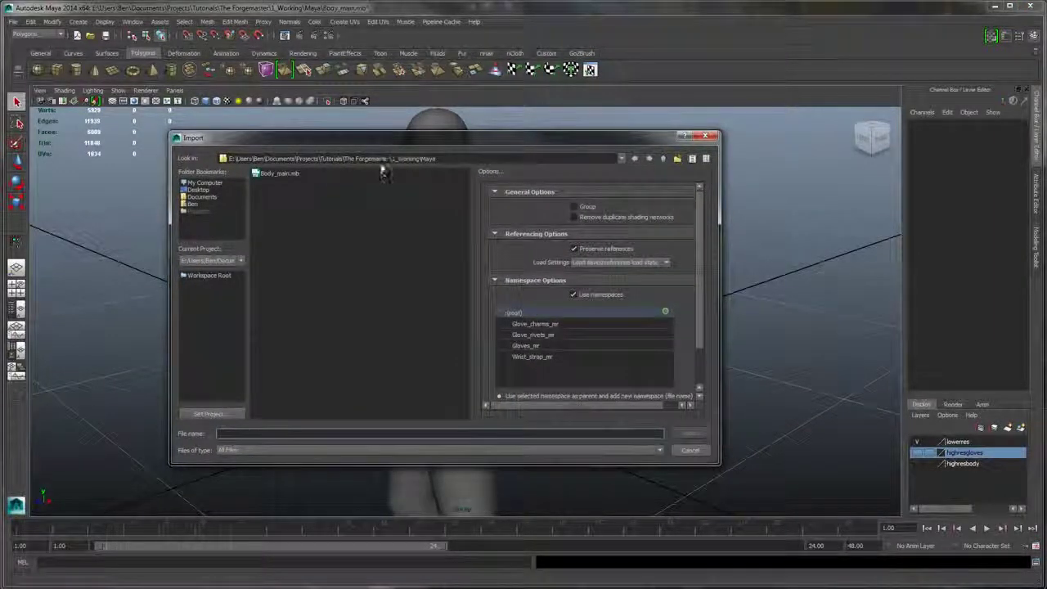
pyautogui.click(663, 159)
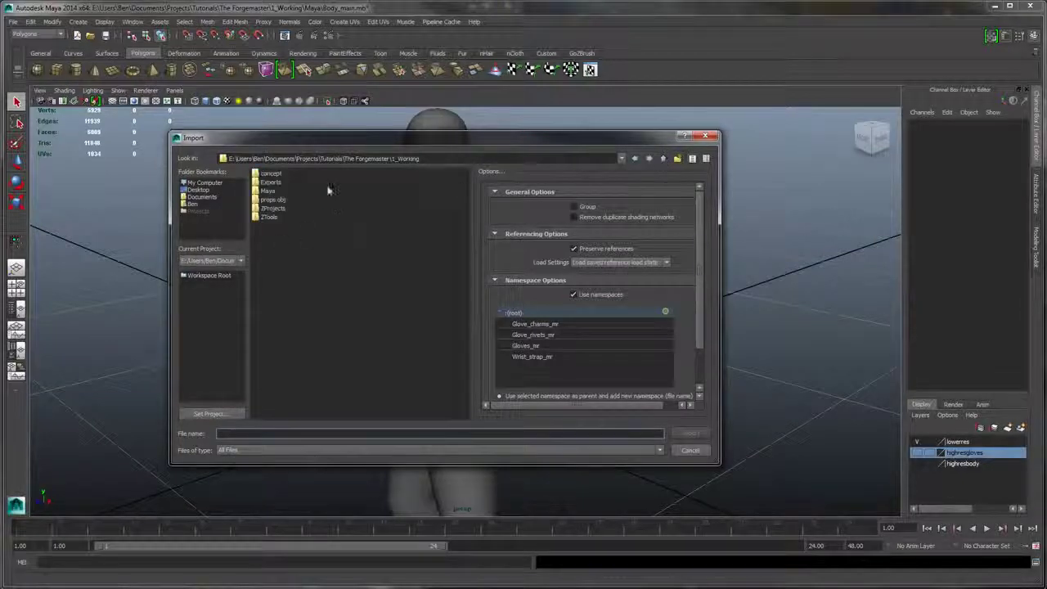
pyautogui.click(265, 181)
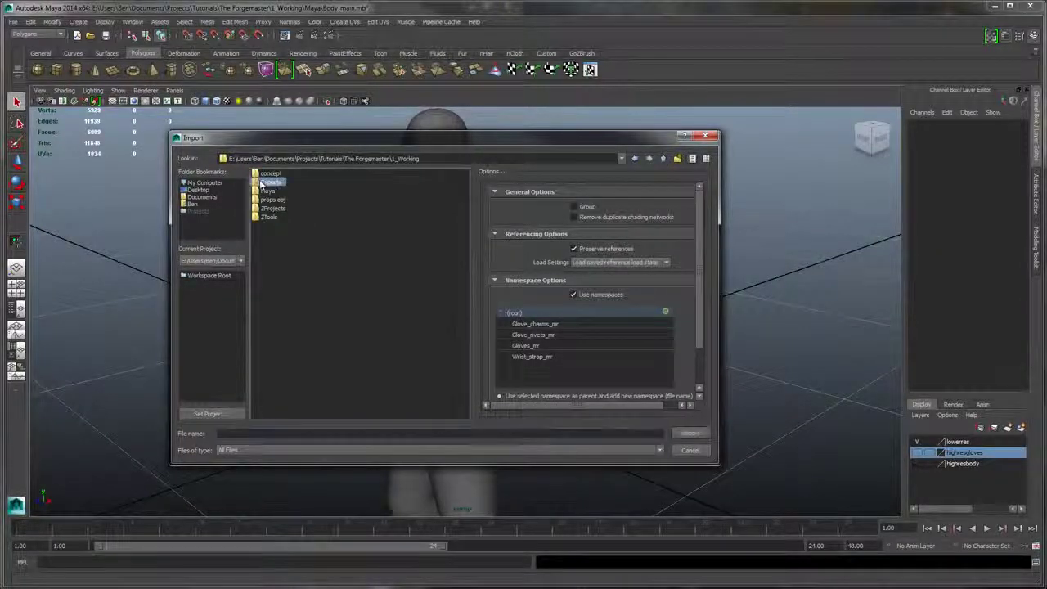
pyautogui.doubleClick(270, 184)
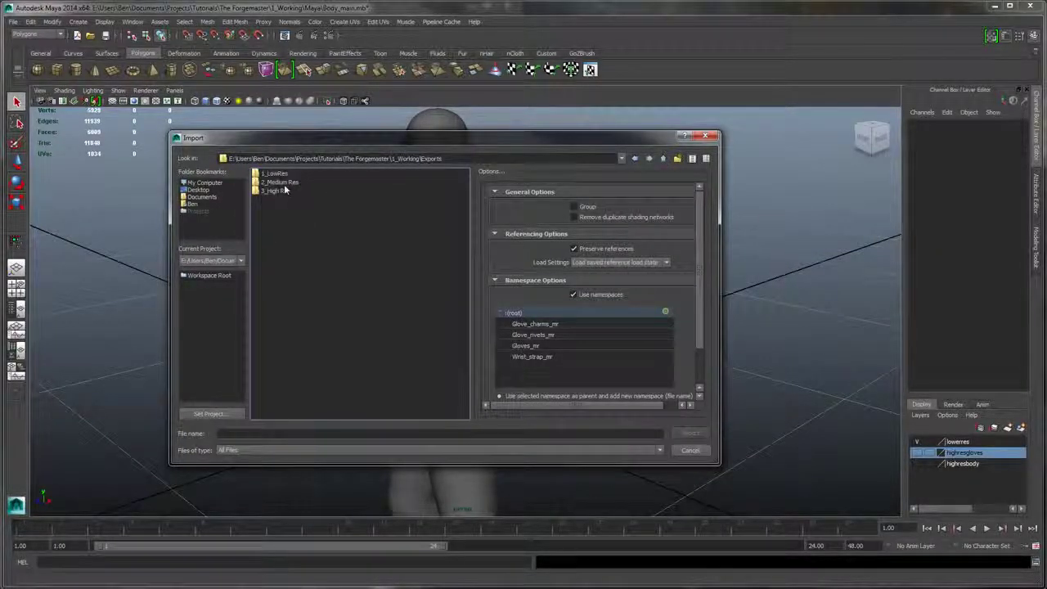
pyautogui.doubleClick(282, 183)
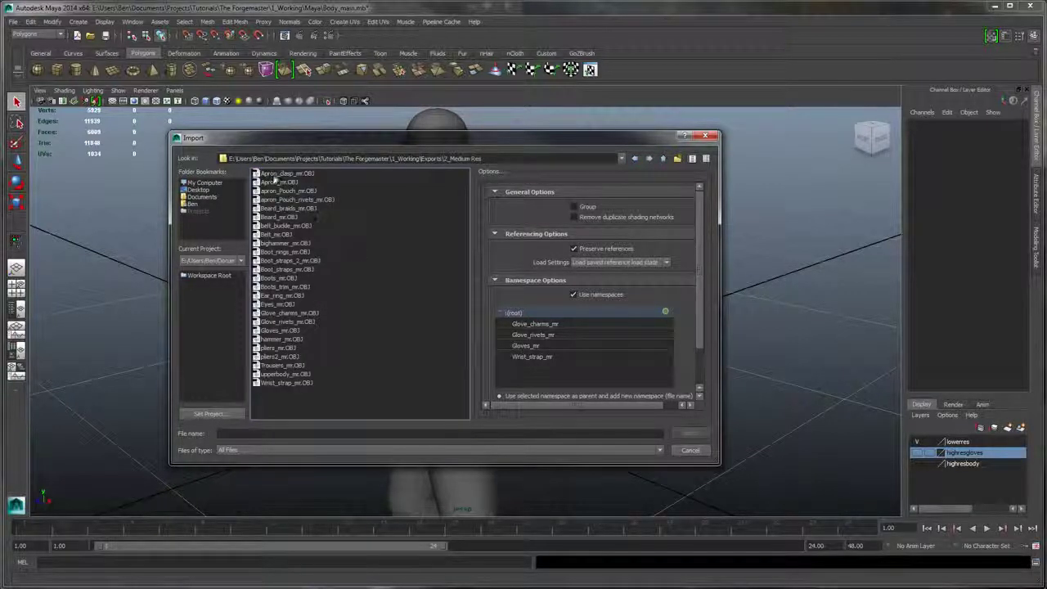
pyautogui.click(274, 218)
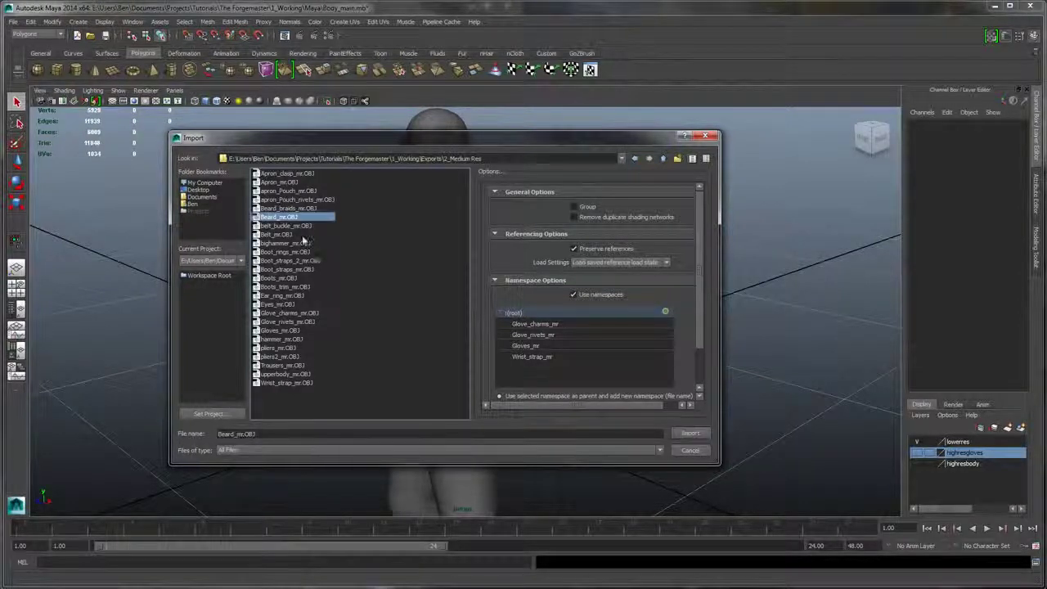
pyautogui.click(691, 434)
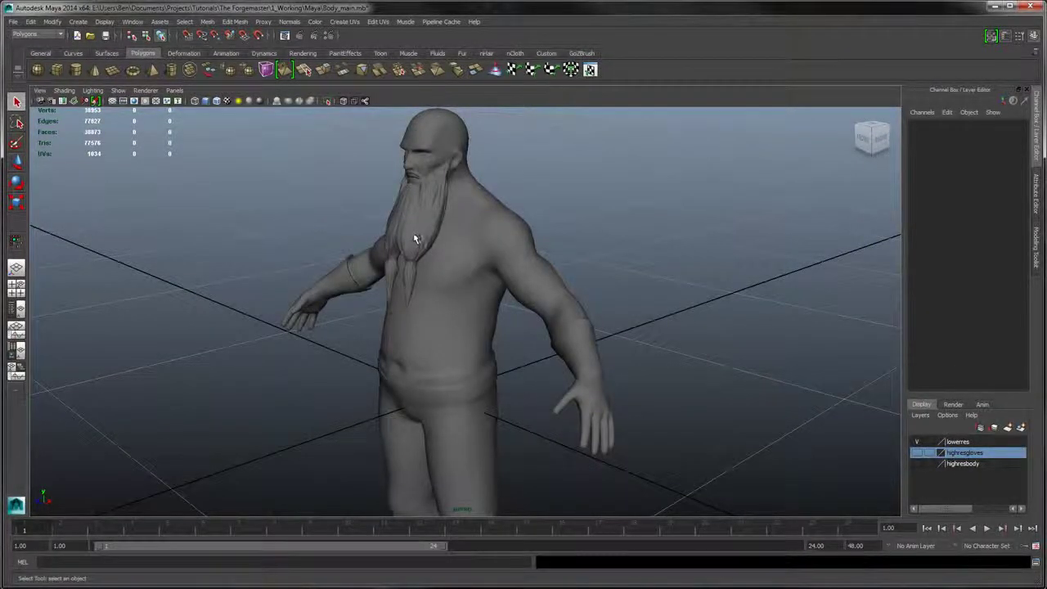
# - Select the imported beard and examine its wireframe density and fit on the face up close
pyautogui.click(418, 239)
pyautogui.press('4')
pyautogui.keyDown('alt'); pyautogui.moveTo(419, 239); pyautogui.dragTo(606, 210); pyautogui.keyUp('alt')
pyautogui.click(603, 210)
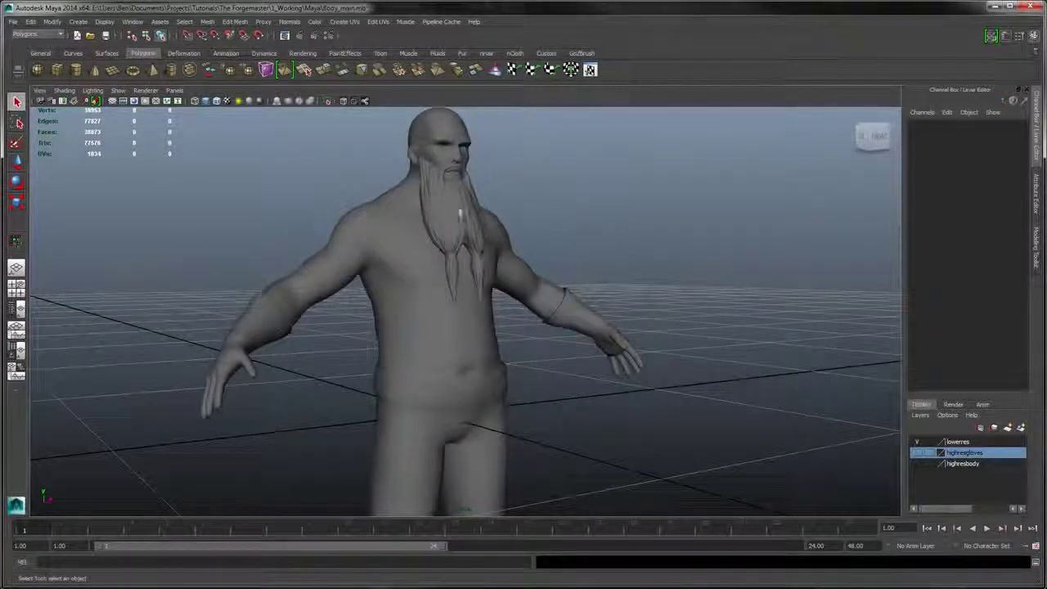
pyautogui.click(461, 213)
pyautogui.keyDown('alt'); pyautogui.moveTo(618, 176); pyautogui.dragTo(645, 266, button='right'); pyautogui.keyUp('alt')
pyautogui.keyDown('alt'); pyautogui.moveTo(635, 215); pyautogui.dragTo(642, 368, button='middle'); pyautogui.keyUp('alt')
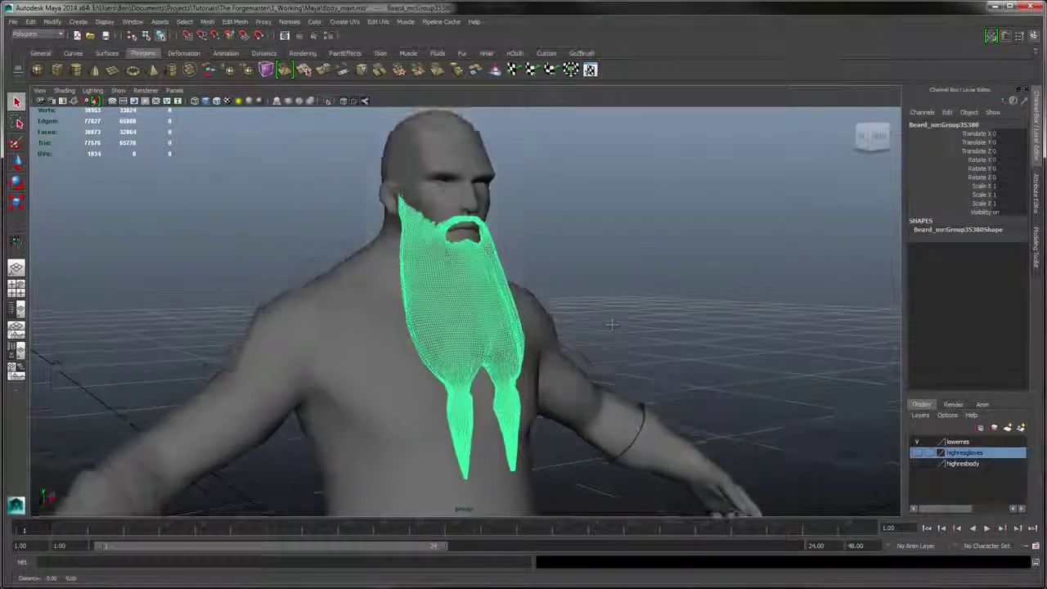
pyautogui.keyDown('alt'); pyautogui.moveTo(654, 260); pyautogui.dragTo(598, 254); pyautogui.keyUp('alt')
pyautogui.keyDown('alt'); pyautogui.moveTo(597, 254); pyautogui.dragTo(739, 355, button='right'); pyautogui.keyUp('alt')
pyautogui.keyDown('alt'); pyautogui.moveTo(646, 201); pyautogui.dragTo(691, 246, button='middle'); pyautogui.keyUp('alt')
pyautogui.keyDown('alt'); pyautogui.moveTo(630, 233); pyautogui.dragTo(572, 212); pyautogui.keyUp('alt')
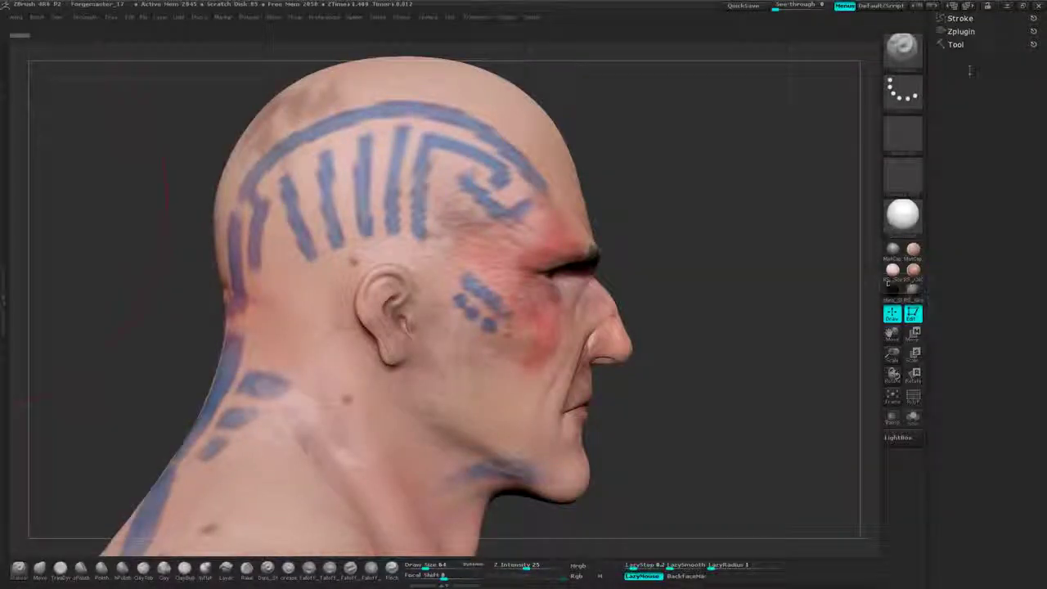
# - In ZBrush, make the Beard subtool active and frame it from the front
pyautogui.click(955, 44)
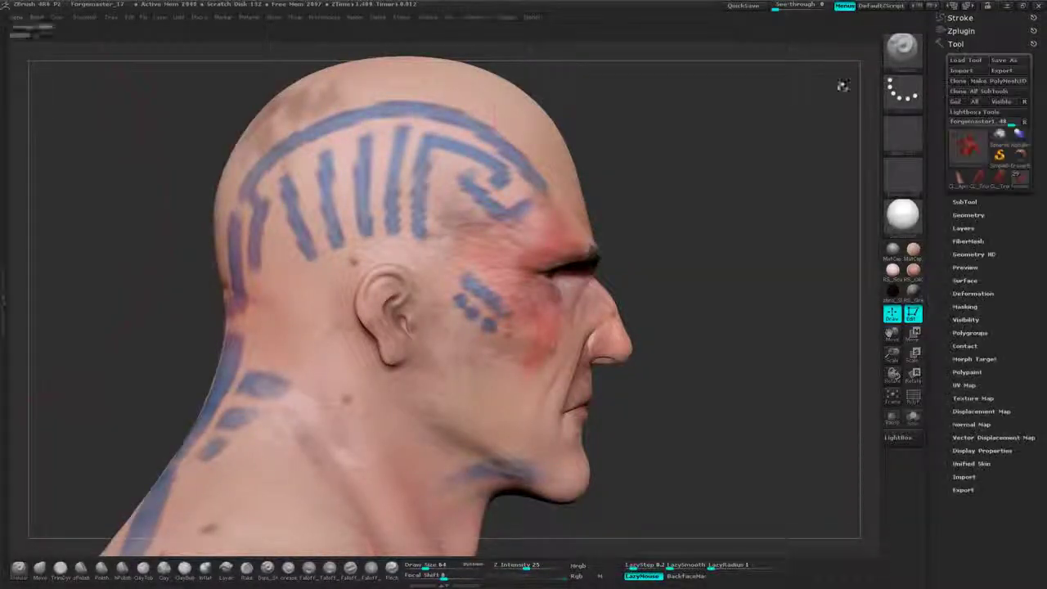
pyautogui.click(970, 215)
pyautogui.click(963, 202)
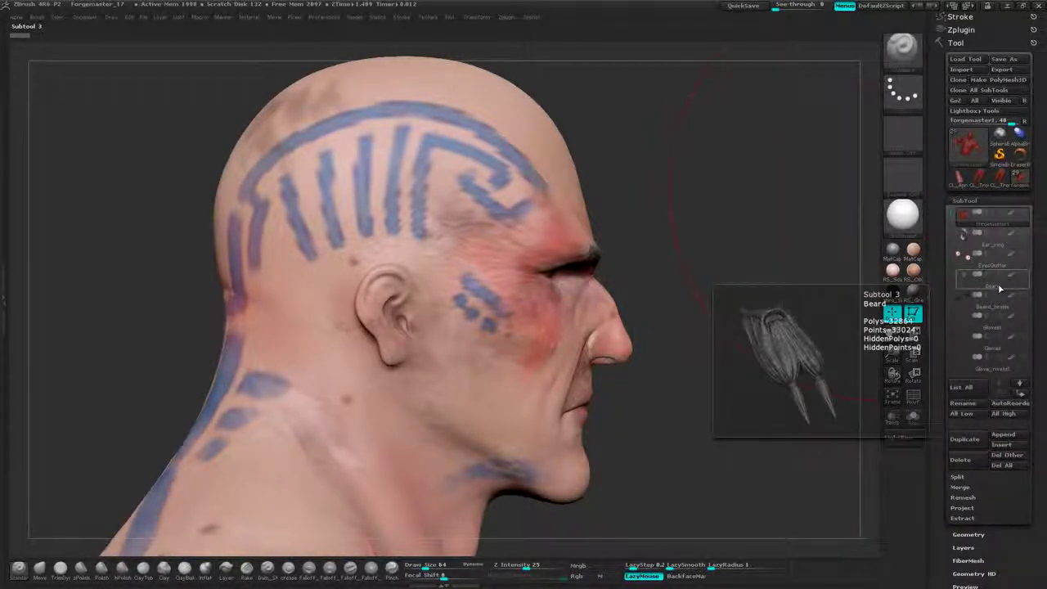
pyautogui.click(999, 288)
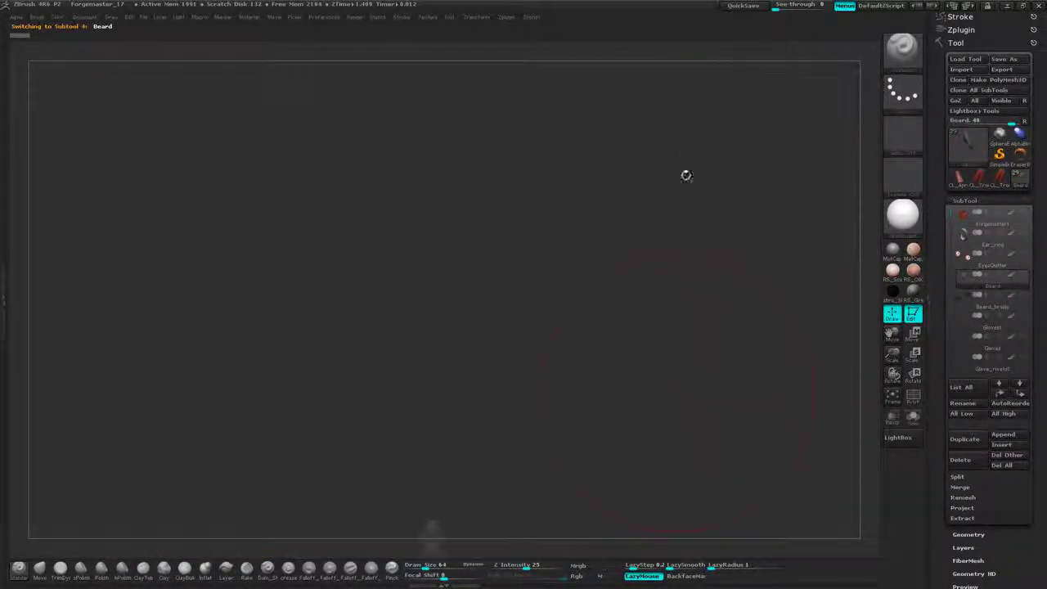
pyautogui.moveTo(686, 175)
pyautogui.mouseDown()
pyautogui.moveTo(664, 215)
pyautogui.moveTo(701, 164)
pyautogui.moveTo(678, 156)
pyautogui.moveTo(696, 166)
pyautogui.mouseUp()
pyautogui.click(961, 198)
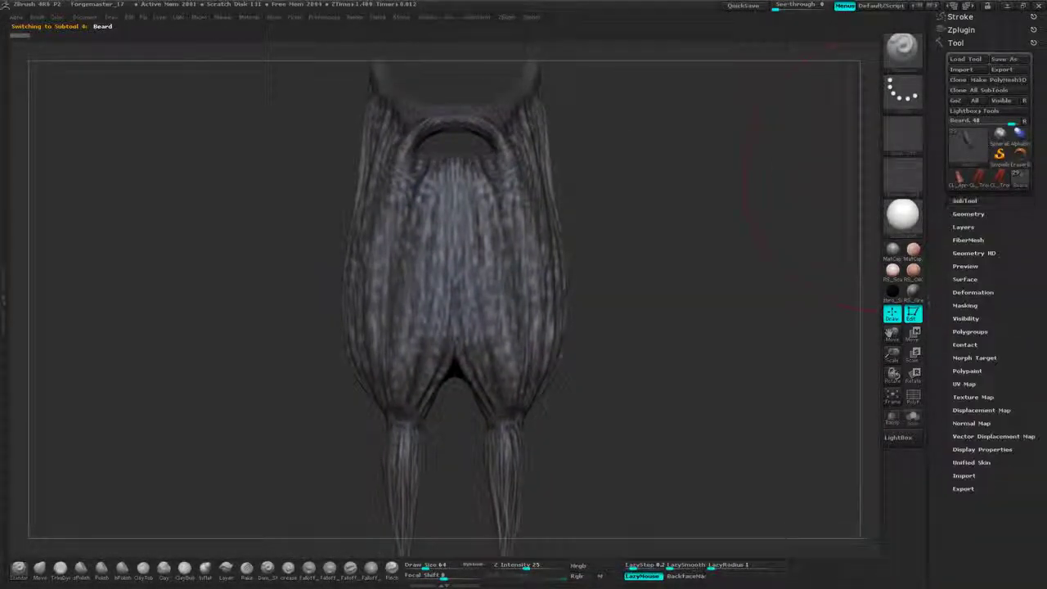
# - Set the beard's subdivision level to 2 and check its shape from the front and side
pyautogui.click(969, 214)
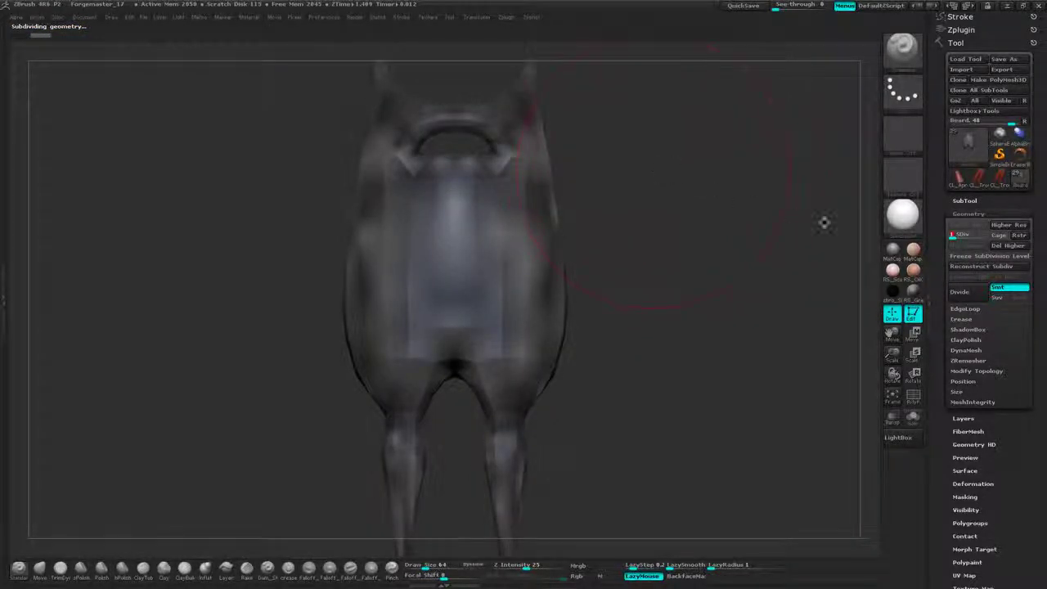
pyautogui.click(1009, 225)
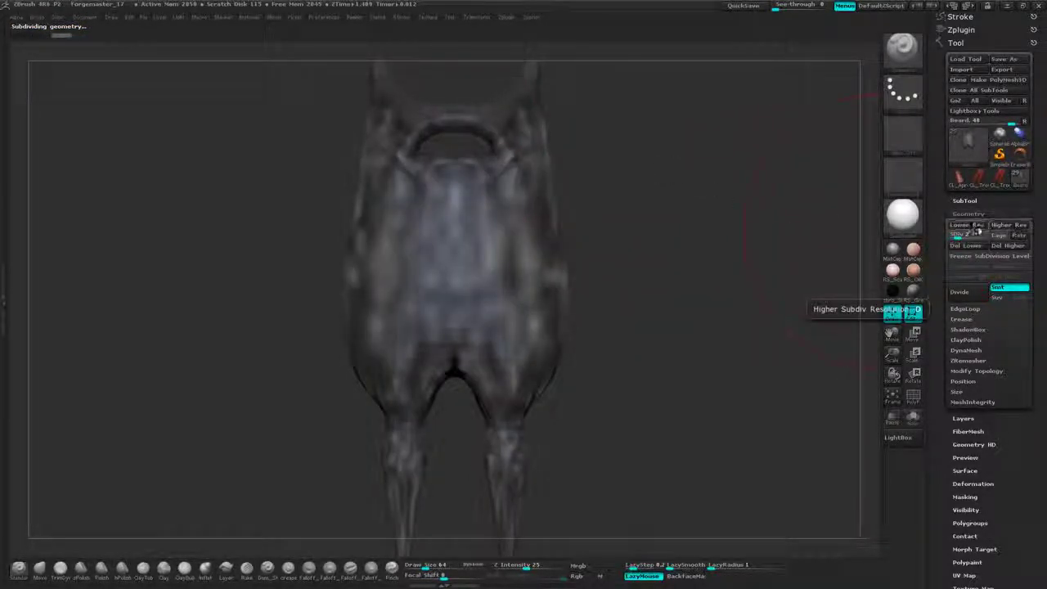
pyautogui.click(982, 202)
pyautogui.moveTo(964, 282)
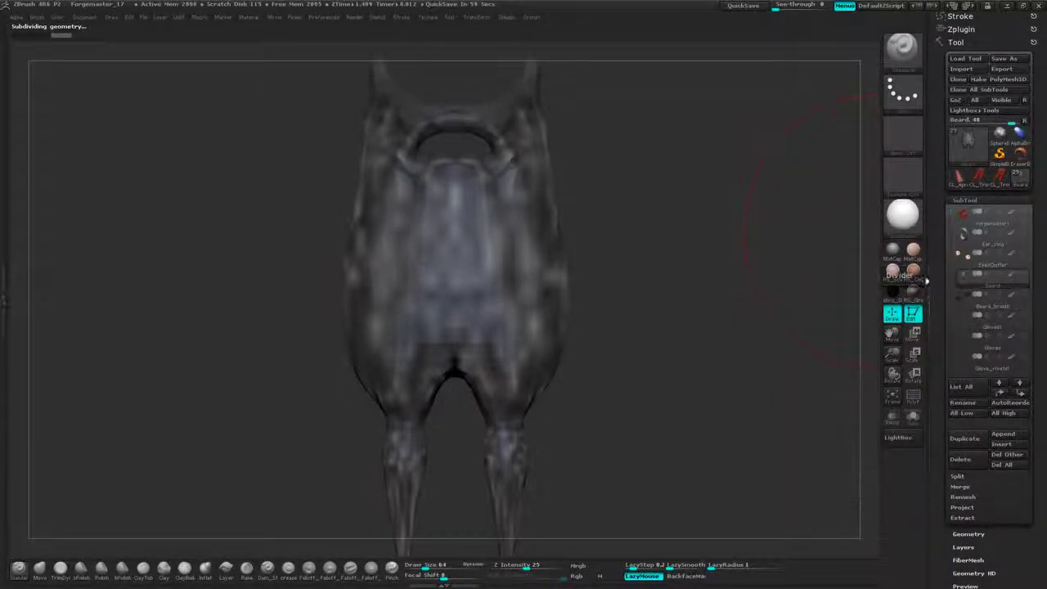
pyautogui.keyDown('alt'); pyautogui.moveTo(722, 248); pyautogui.dragTo(713, 301); pyautogui.keyUp('alt')
pyautogui.keyDown('alt'); pyautogui.moveTo(725, 170); pyautogui.dragTo(805, 237); pyautogui.keyUp('alt')
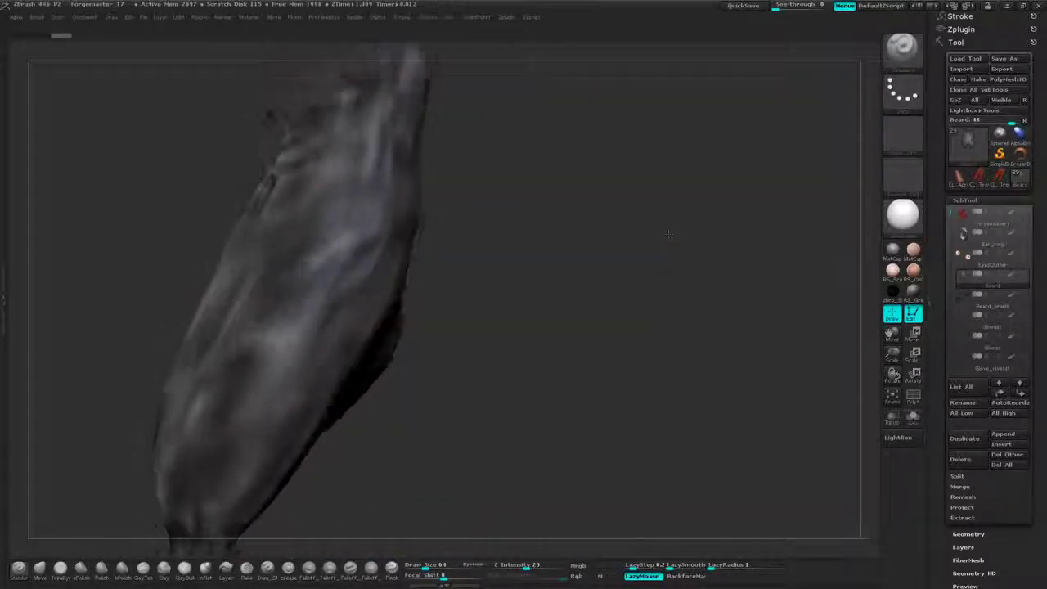
pyautogui.moveTo(517, 234); pyautogui.dragTo(694, 236)
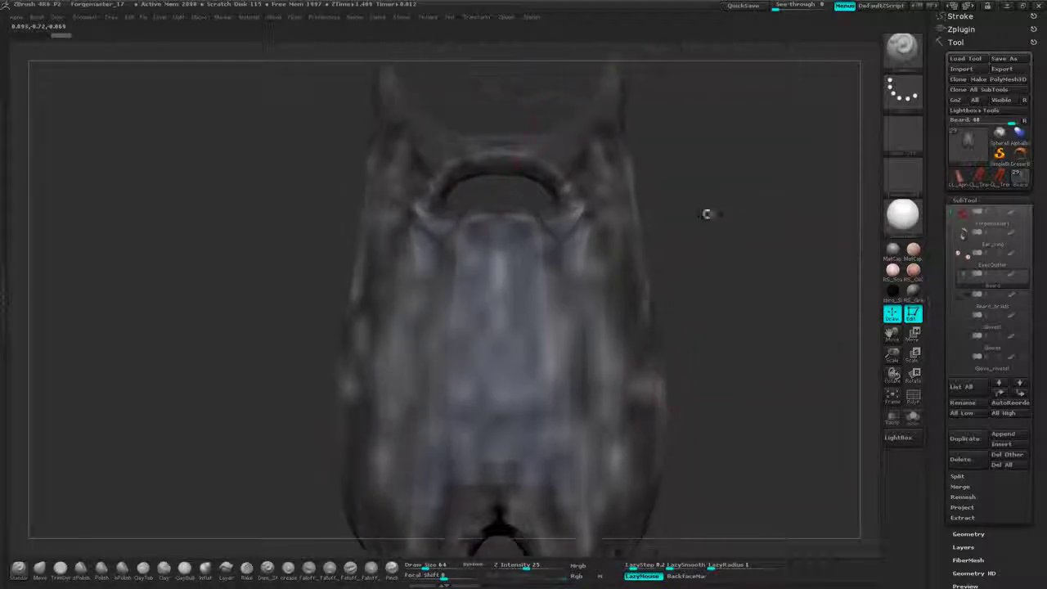
# - Export the reduced beard mesh in OBJ format to the Exports/2_Medium Res folder as Beard_mr.OBJ
pyautogui.click(1003, 70)
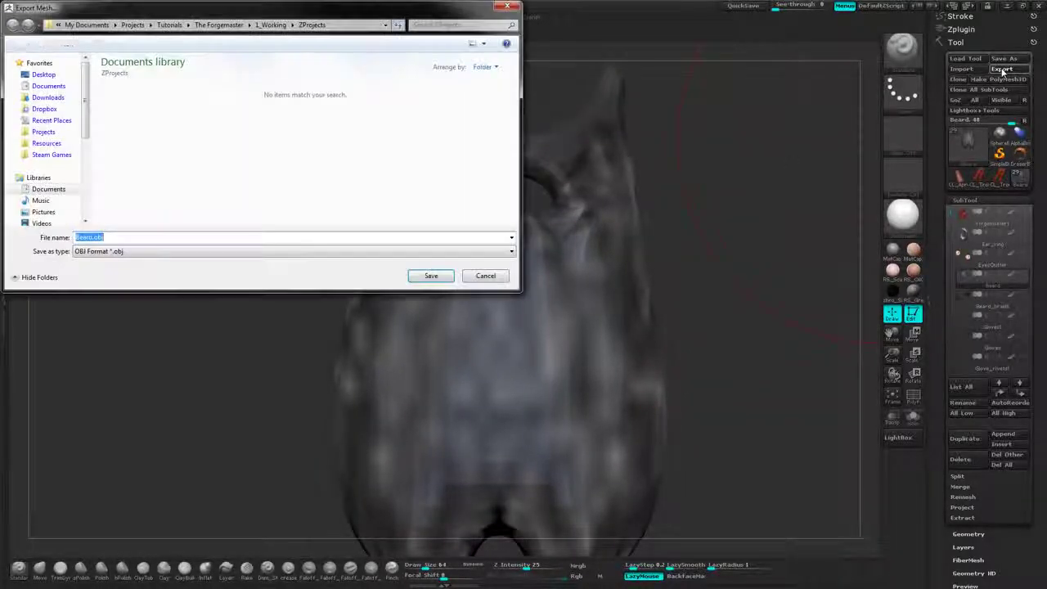
pyautogui.click(257, 24)
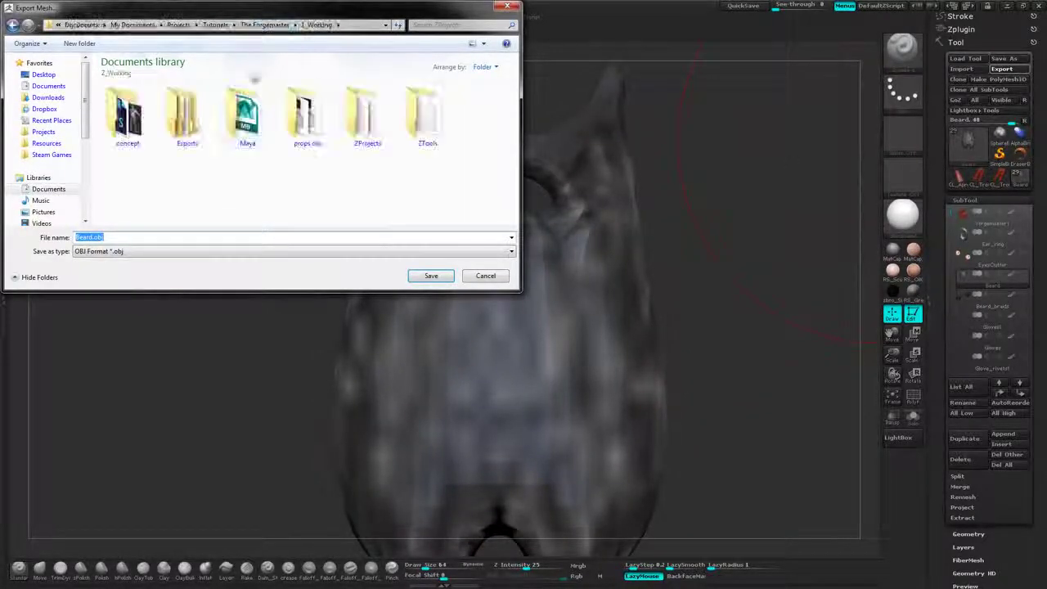
pyautogui.doubleClick(186, 122)
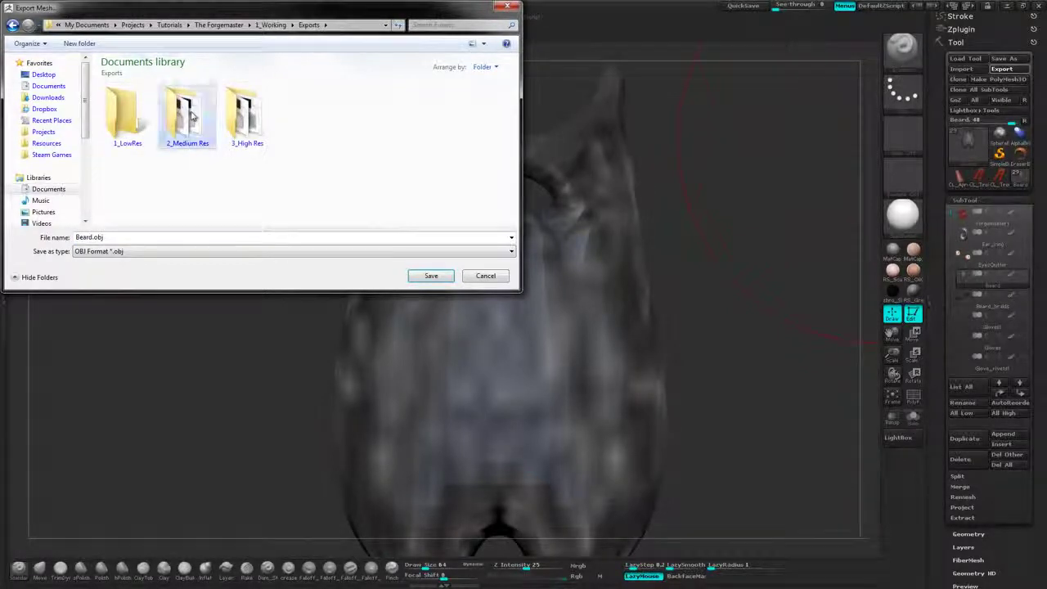
pyautogui.doubleClick(175, 137)
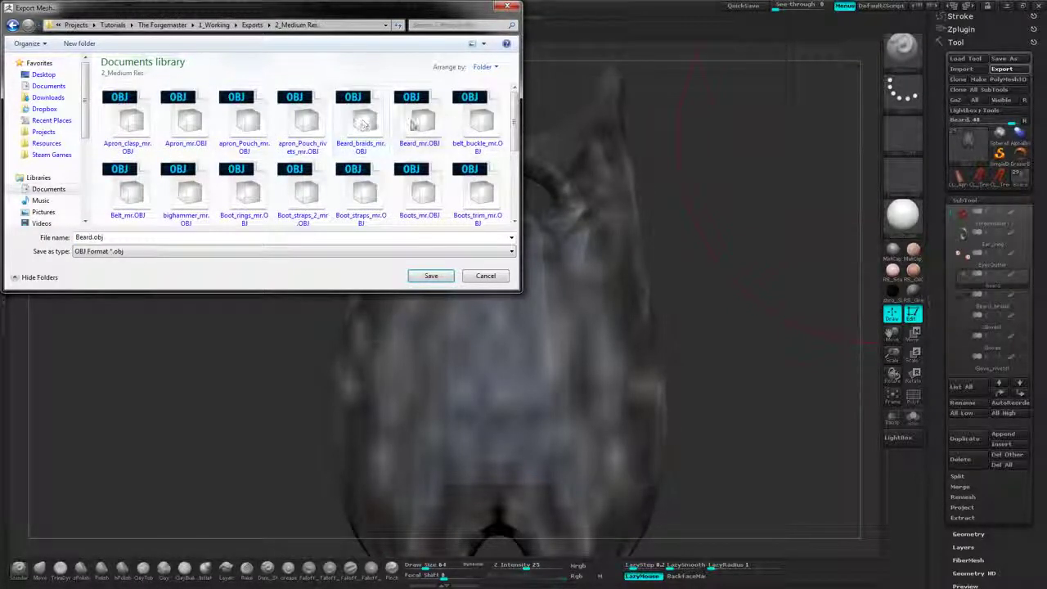
pyautogui.click(419, 121)
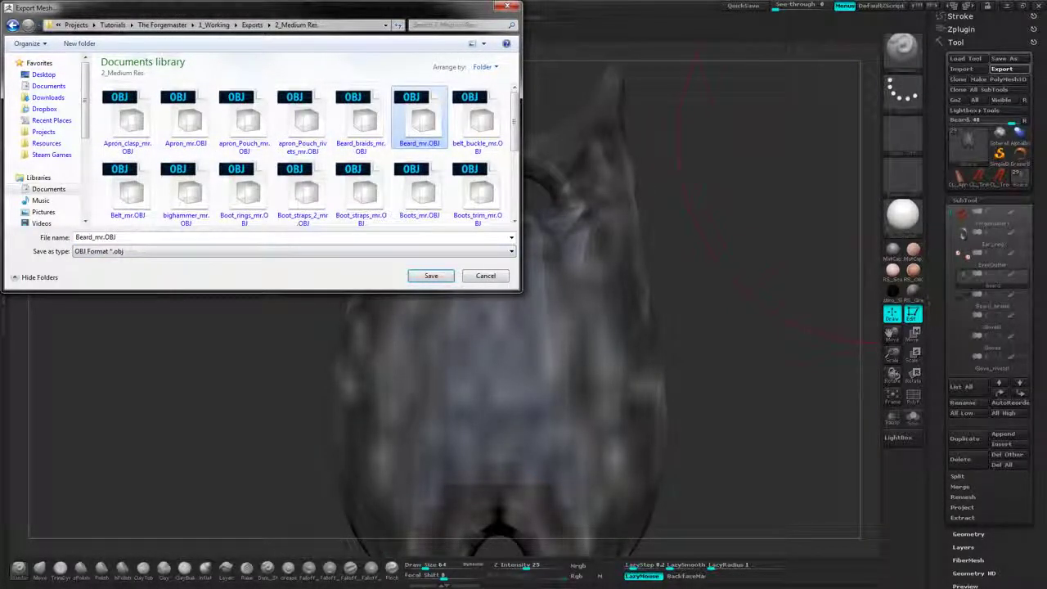
pyautogui.click(107, 237)
pyautogui.click(103, 237)
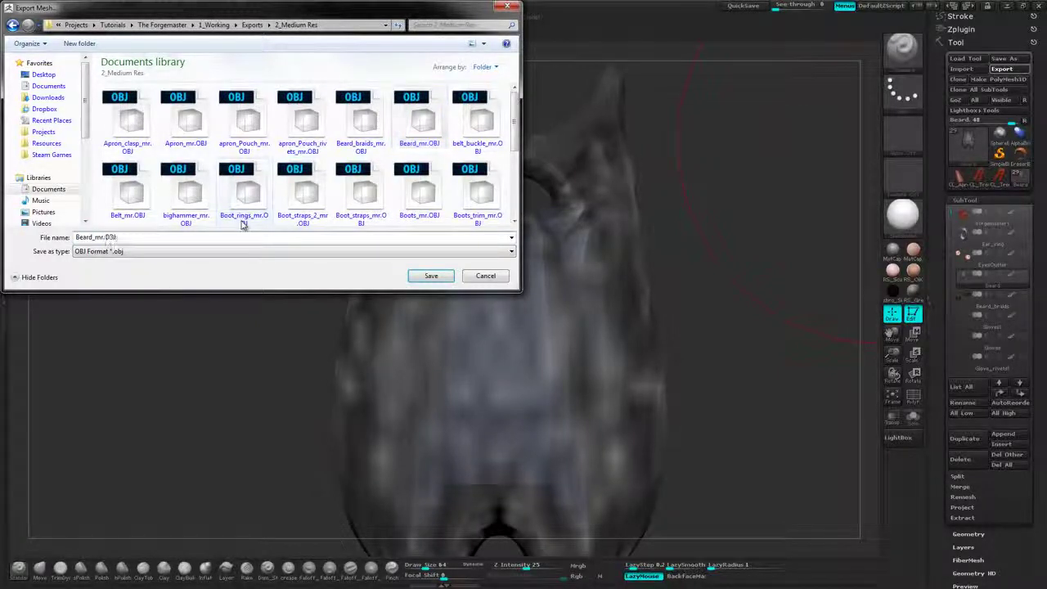
pyautogui.click(431, 275)
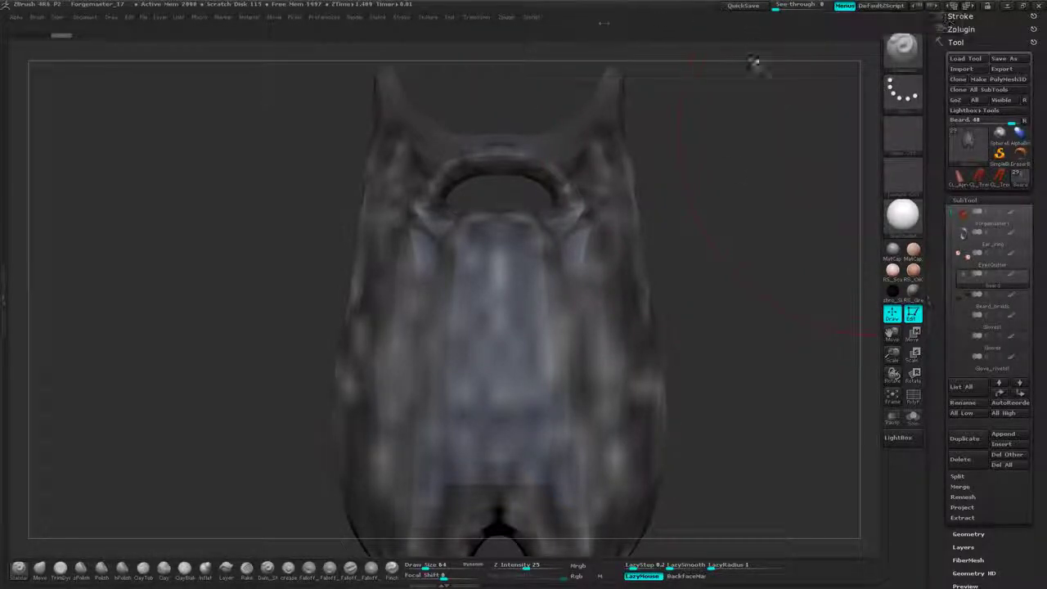
# - In Maya, delete the dense beard from the body scene and import Beard_mr1.OBJ from the Exports/2_Medium Res folder
pyautogui.keyDown('alt'); pyautogui.moveTo(742, 195); pyautogui.dragTo(564, 213); pyautogui.keyUp('alt')
pyautogui.moveTo(621, 245); pyautogui.dragTo(762, 171)
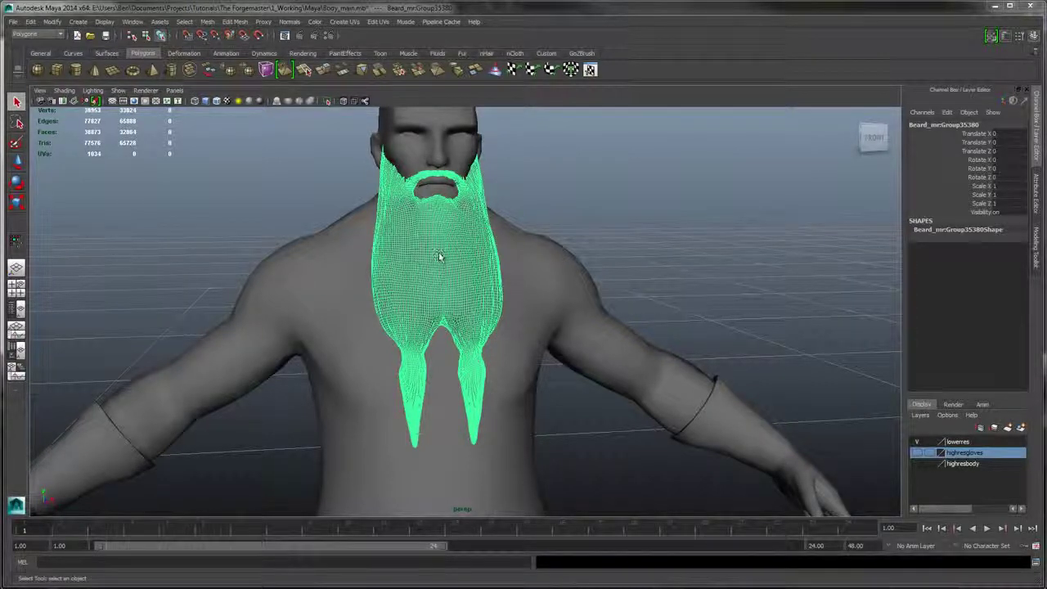
pyautogui.press('Delete')
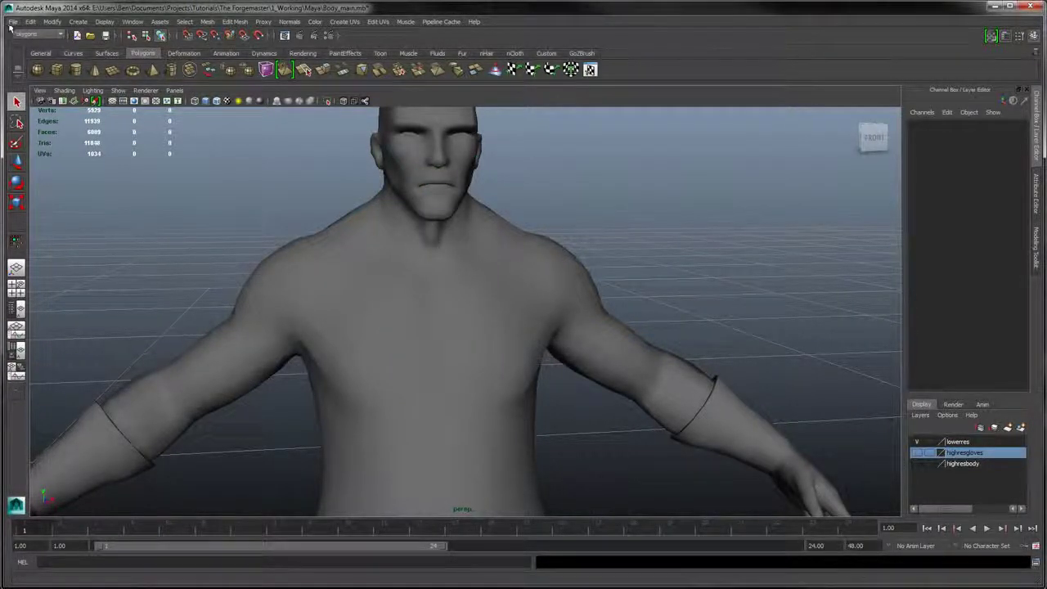
pyautogui.click(13, 22)
pyautogui.click(40, 122)
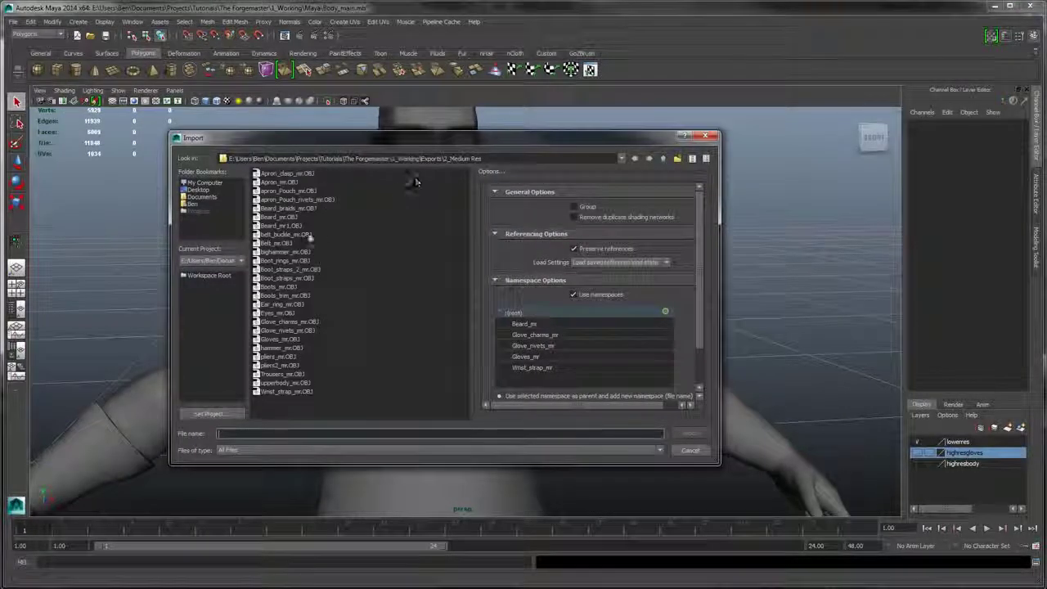
pyautogui.click(280, 226)
pyautogui.click(697, 437)
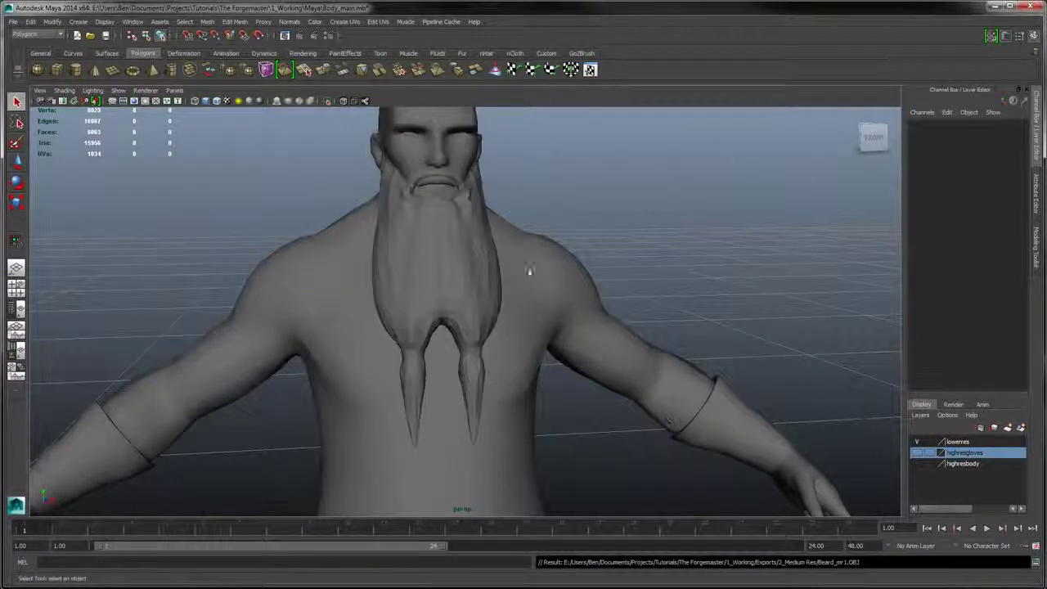
# - Examine the newly imported beard's wireframe density on the face and chest, including a close-up in edge mode
pyautogui.click(480, 257)
pyautogui.keyDown('alt'); pyautogui.moveTo(537, 294); pyautogui.dragTo(551, 240); pyautogui.keyUp('alt')
pyautogui.keyDown('alt'); pyautogui.moveTo(564, 265); pyautogui.dragTo(672, 372, button='right'); pyautogui.keyUp('alt')
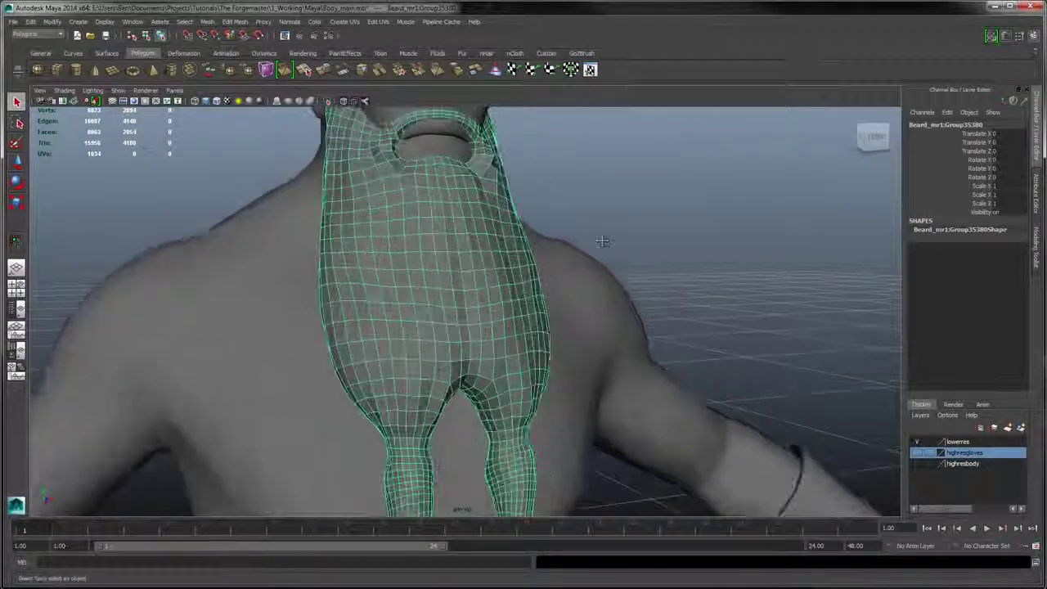
pyautogui.keyDown('alt'); pyautogui.moveTo(544, 210); pyautogui.dragTo(526, 268, button='middle'); pyautogui.keyUp('alt')
pyautogui.keyDown('alt'); pyautogui.moveTo(526, 268); pyautogui.dragTo(487, 272); pyautogui.keyUp('alt')
pyautogui.keyDown('alt'); pyautogui.moveTo(486, 273); pyautogui.dragTo(553, 225, button='middle'); pyautogui.keyUp('alt')
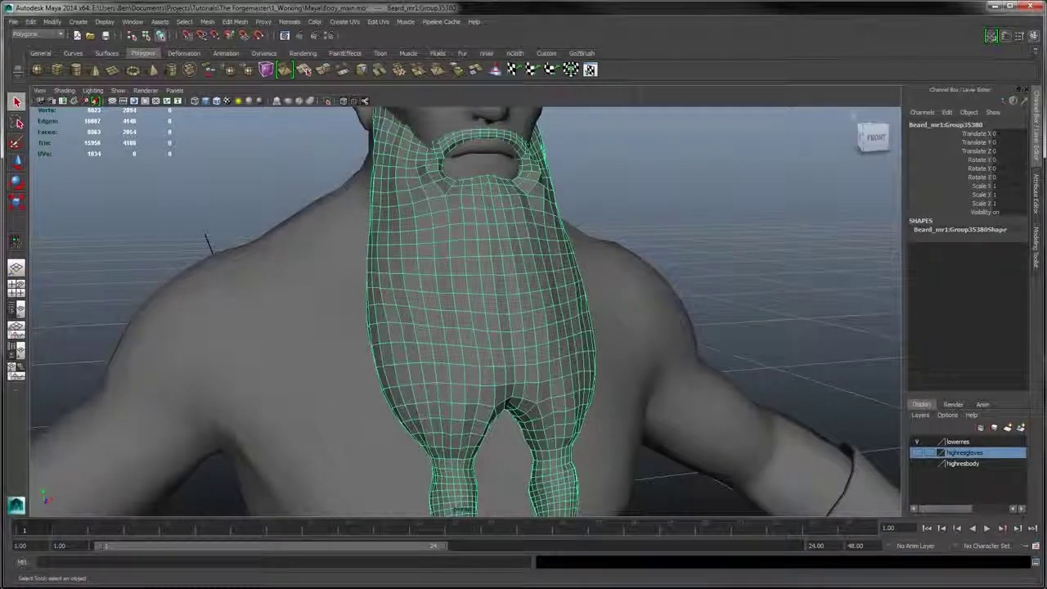
pyautogui.scroll(-3, 669, 238)
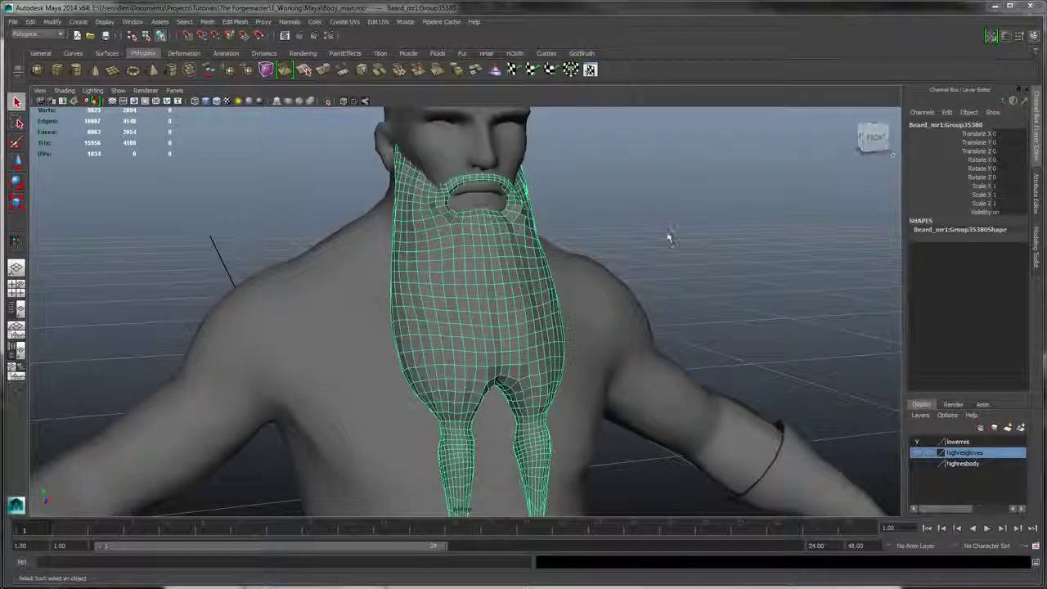
pyautogui.rightClick(459, 267)
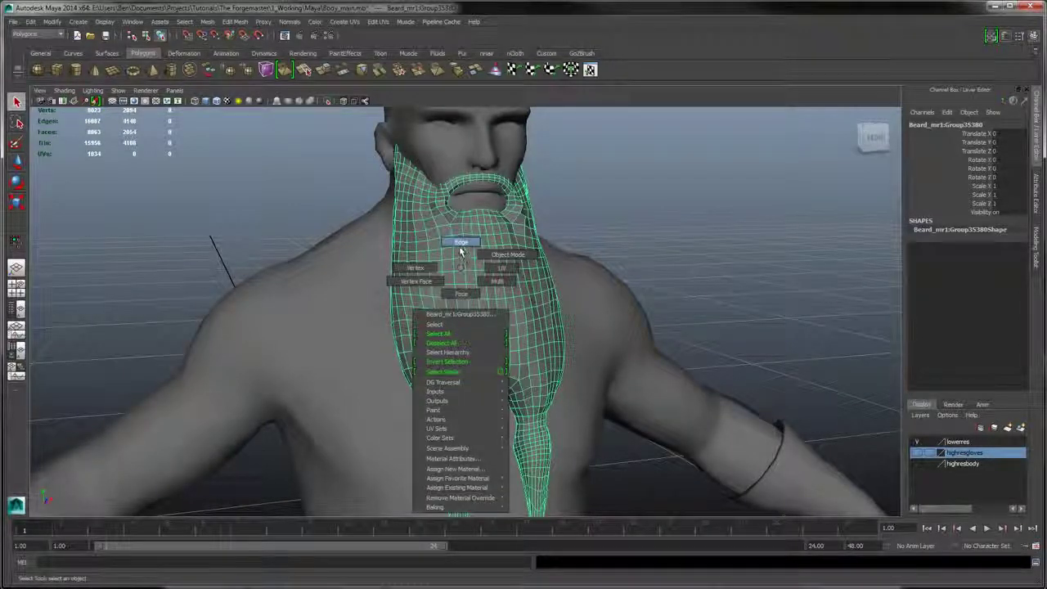
pyautogui.click(461, 243)
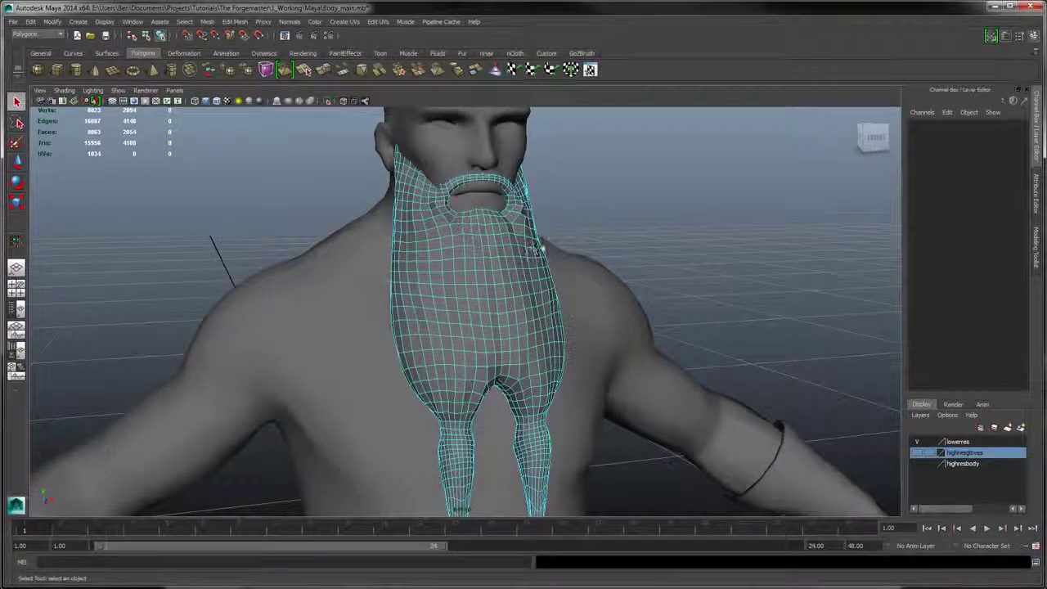
pyautogui.scroll(6, 524, 249)
pyautogui.keyDown('alt'); pyautogui.moveTo(486, 198); pyautogui.dragTo(482, 249); pyautogui.keyUp('alt')
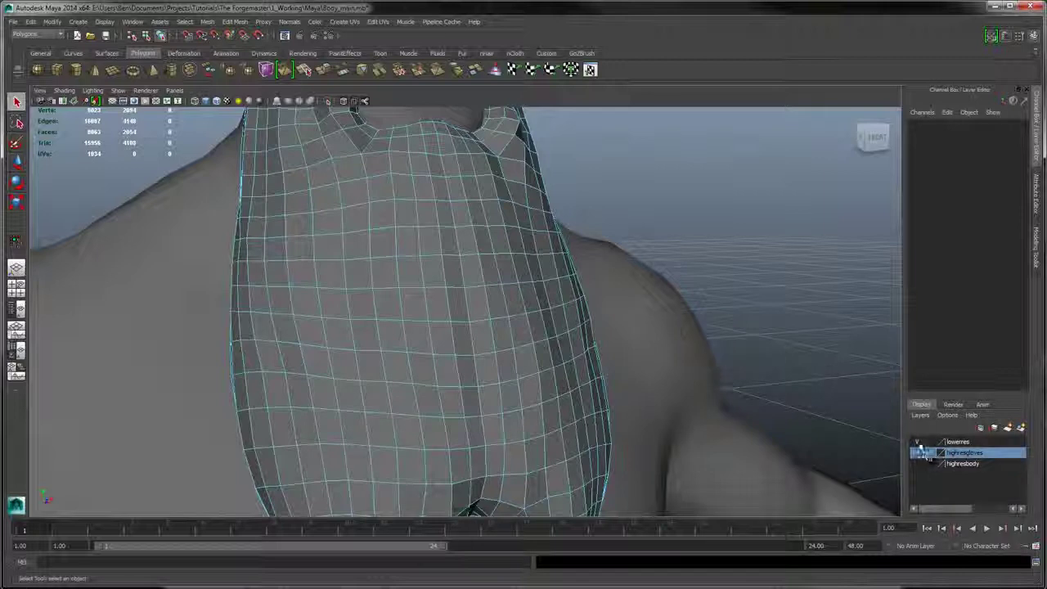
# - Add the body mesh to the lowerres display layer and hide that layer
pyautogui.click(636, 363)
pyautogui.scroll(-5, 636, 368)
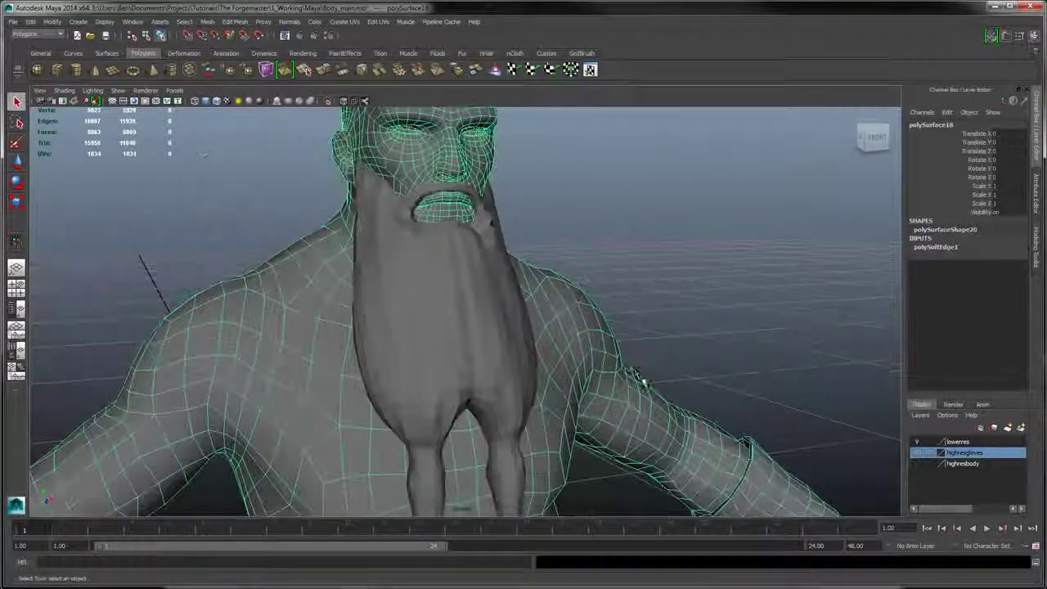
pyautogui.click(953, 442)
pyautogui.rightClick(957, 447)
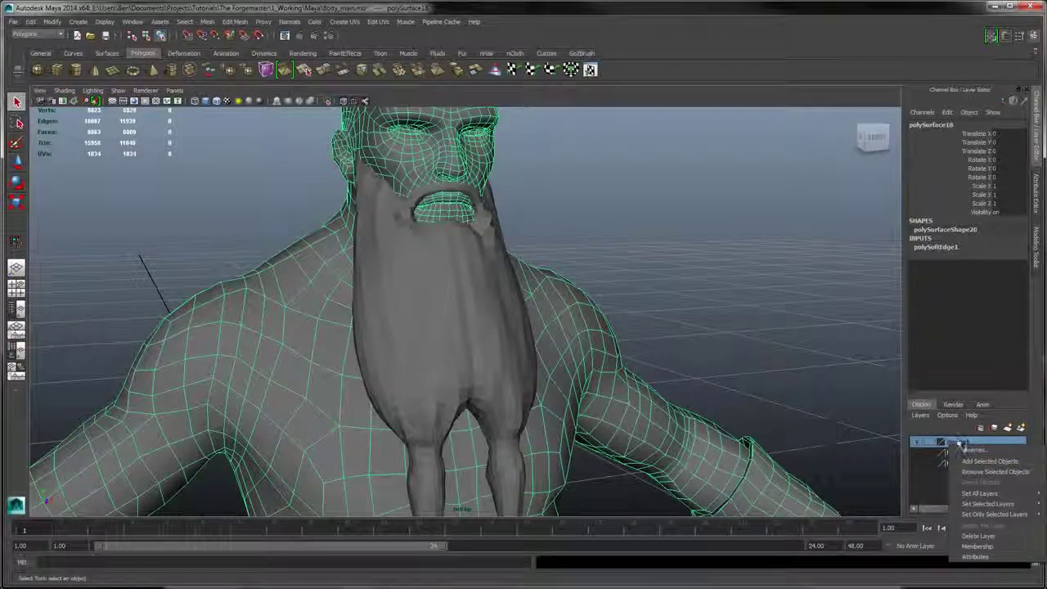
pyautogui.click(991, 460)
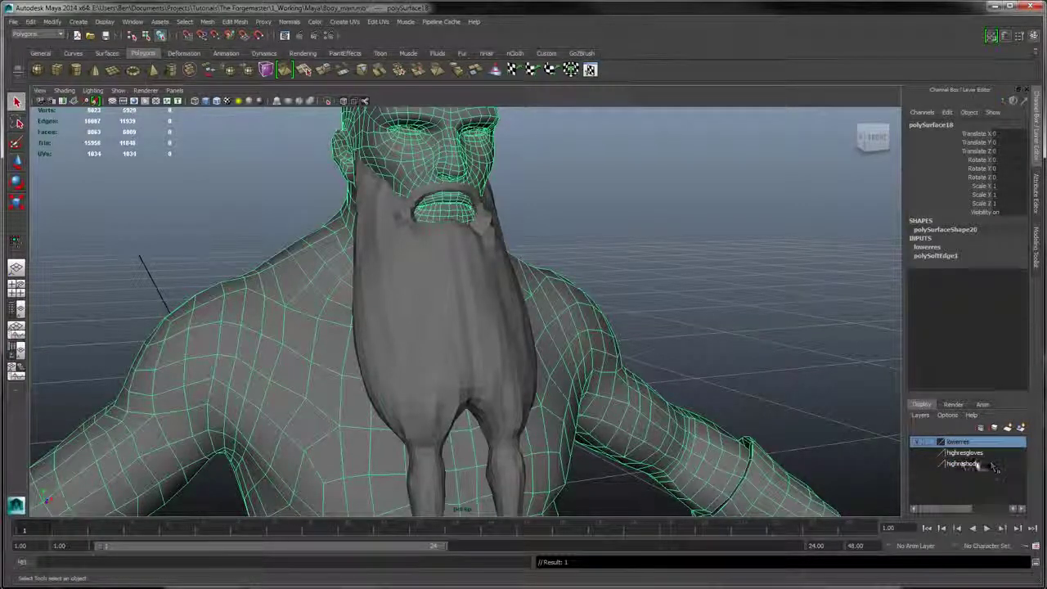
pyautogui.click(918, 443)
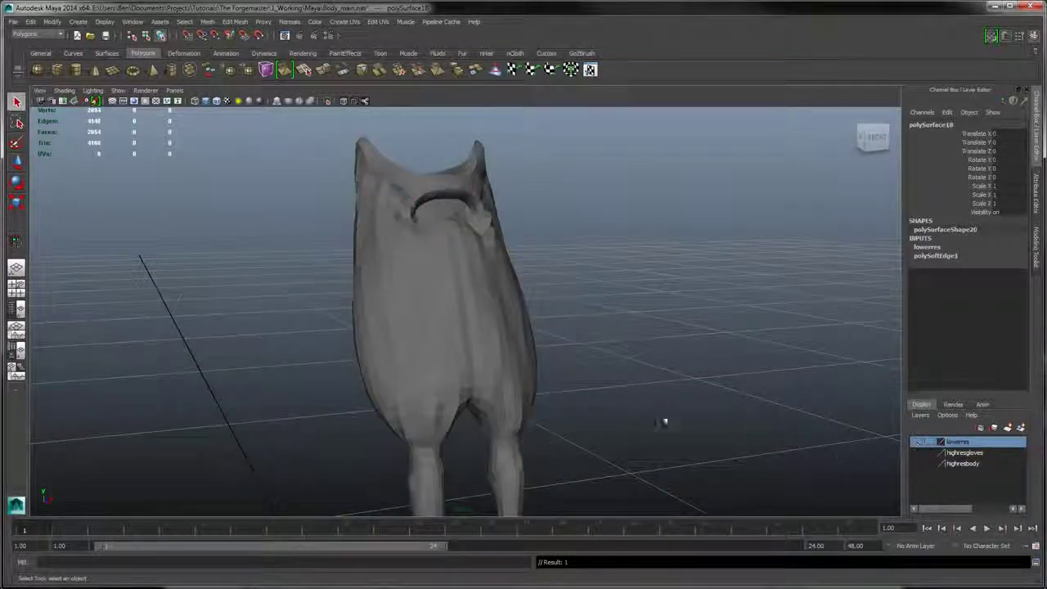
# - Select the beard, frame it from the front and switch it to edge selection
pyautogui.click(462, 295)
pyautogui.keyDown('alt'); pyautogui.moveTo(463, 297); pyautogui.dragTo(577, 231); pyautogui.keyUp('alt')
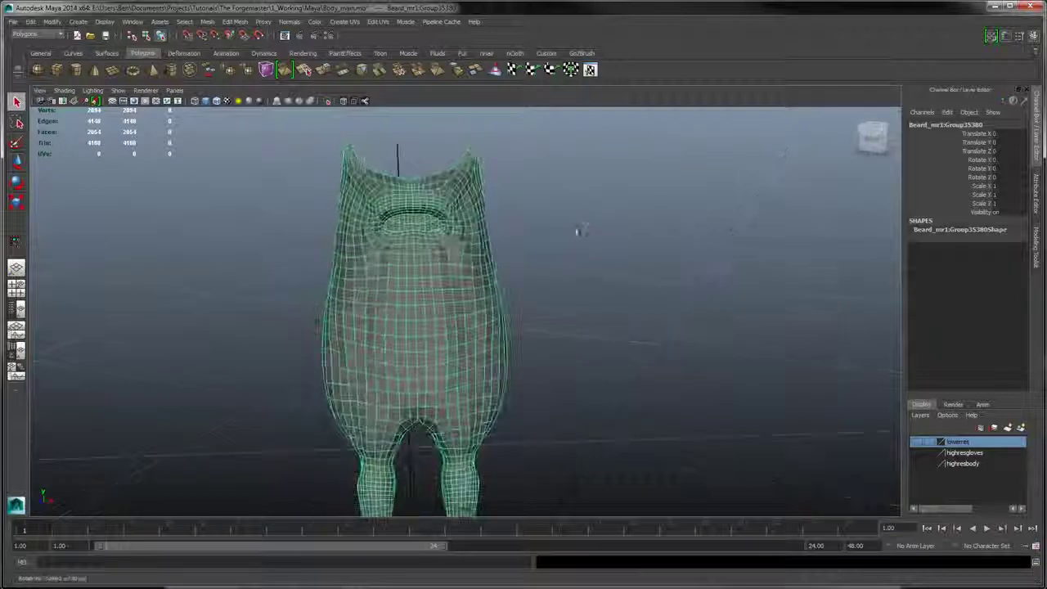
pyautogui.keyDown('alt'); pyautogui.moveTo(577, 232); pyautogui.dragTo(613, 309, button='right'); pyautogui.keyUp('alt')
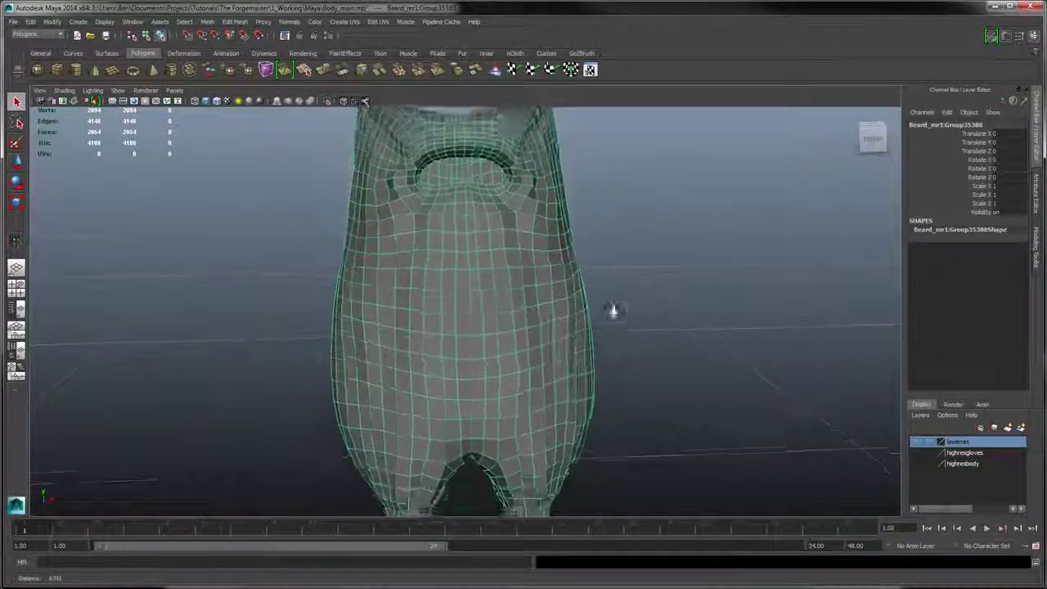
pyautogui.rightClick(474, 273)
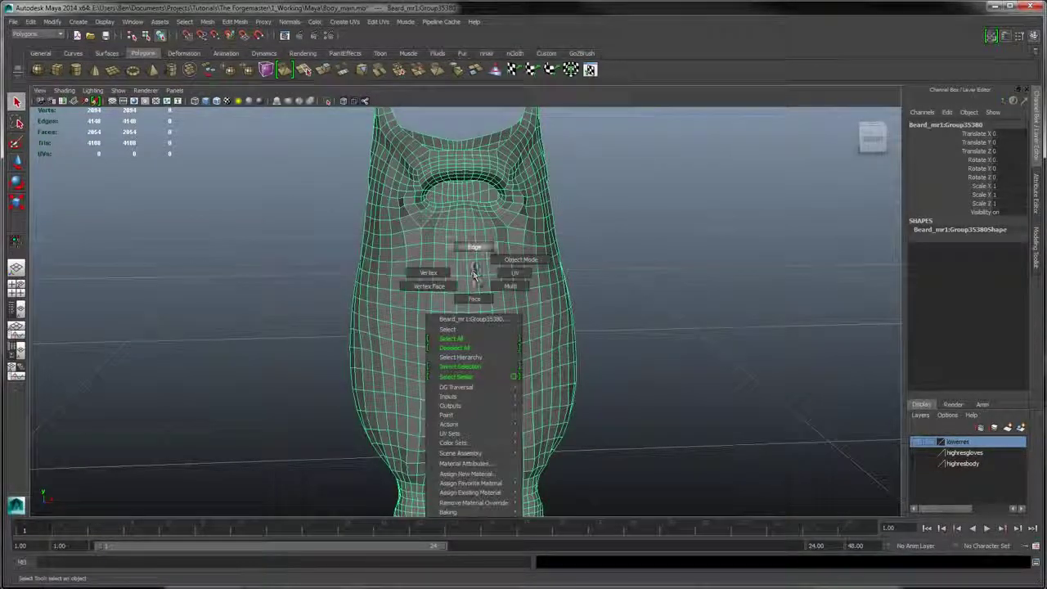
pyautogui.moveTo(474, 274); pyautogui.dragTo(474, 249, button='right')
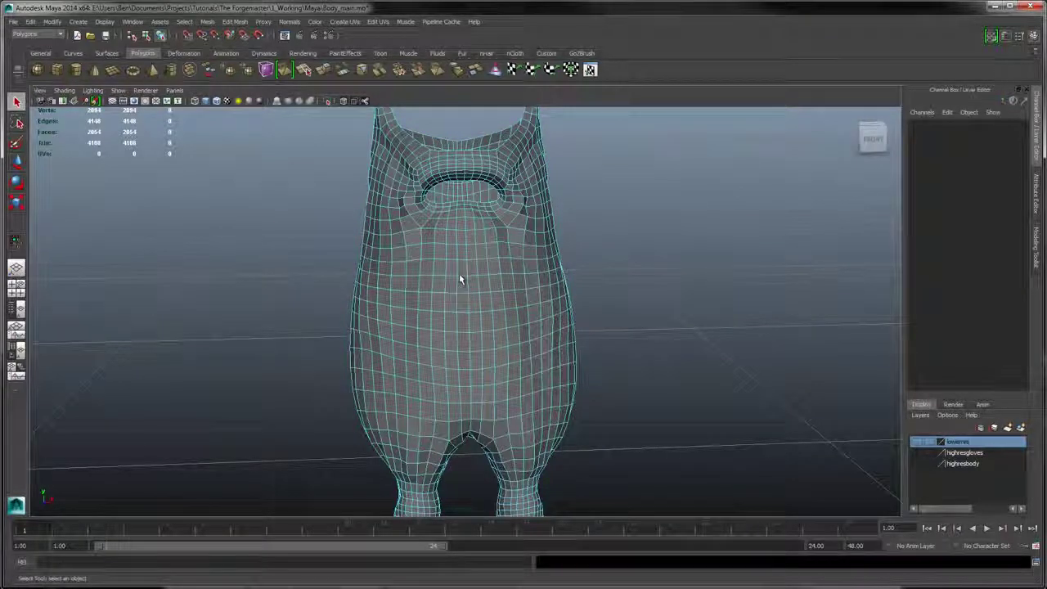
# - Delete every other horizontal edge loop down the main body of the beard, starting just below the mouth area
pyautogui.click(460, 278)
pyautogui.scroll(3, 466, 276)
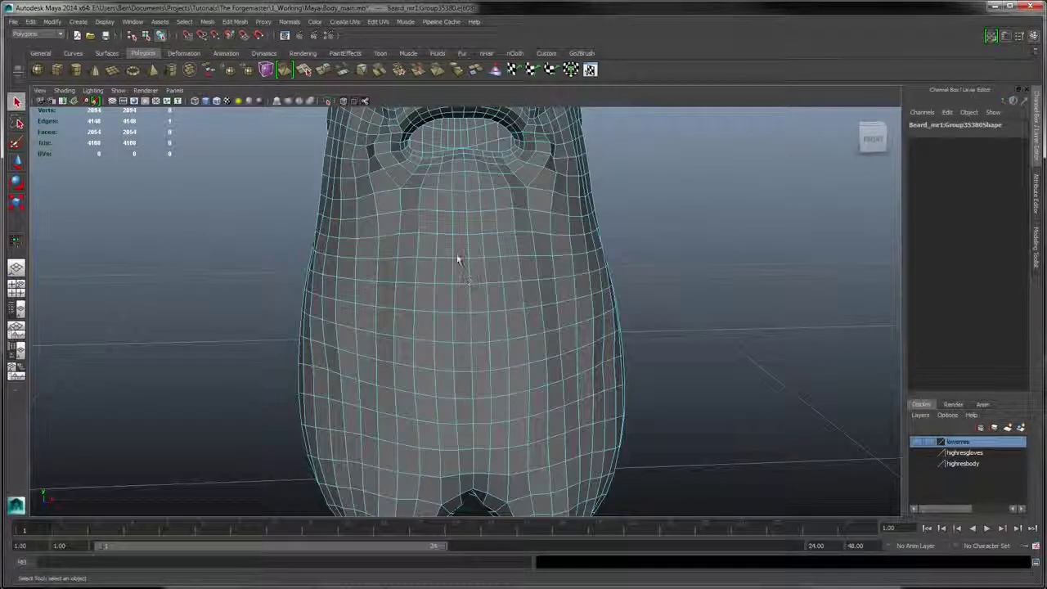
pyautogui.click(446, 262)
pyautogui.moveTo(354, 262)
pyautogui.keyDown('alt'); pyautogui.mouseDown()
pyautogui.moveTo(423, 250)
pyautogui.moveTo(332, 251)
pyautogui.moveTo(375, 262)
pyautogui.mouseUp(); pyautogui.keyUp('alt')
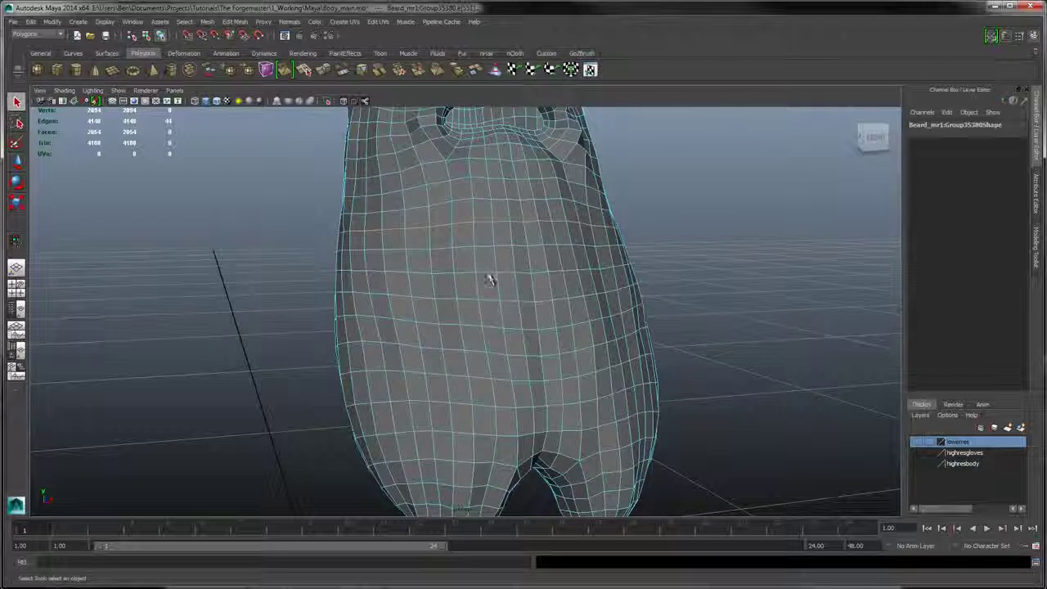
pyautogui.keyDown('shift'); pyautogui.doubleClick(505, 271); pyautogui.keyUp('shift')
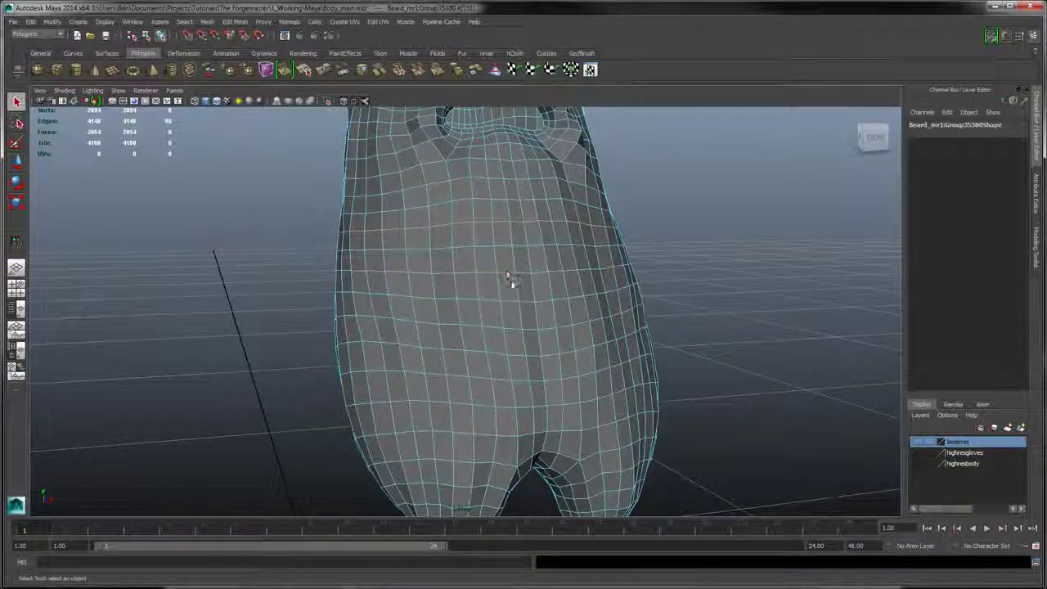
pyautogui.keyDown('shift'); pyautogui.doubleClick(512, 329); pyautogui.keyUp('shift')
pyautogui.keyDown('shift'); pyautogui.click(528, 437); pyautogui.keyUp('shift')
pyautogui.keyDown('alt'); pyautogui.moveTo(588, 348); pyautogui.dragTo(636, 333); pyautogui.keyUp('alt')
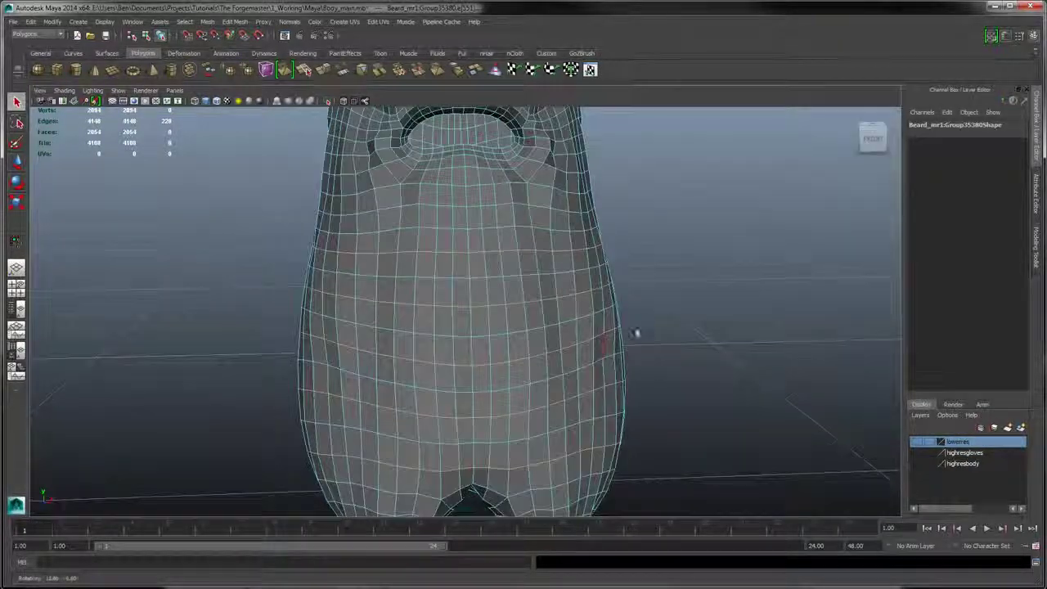
pyautogui.keyDown('shift'); pyautogui.doubleClick(502, 205); pyautogui.keyUp('shift')
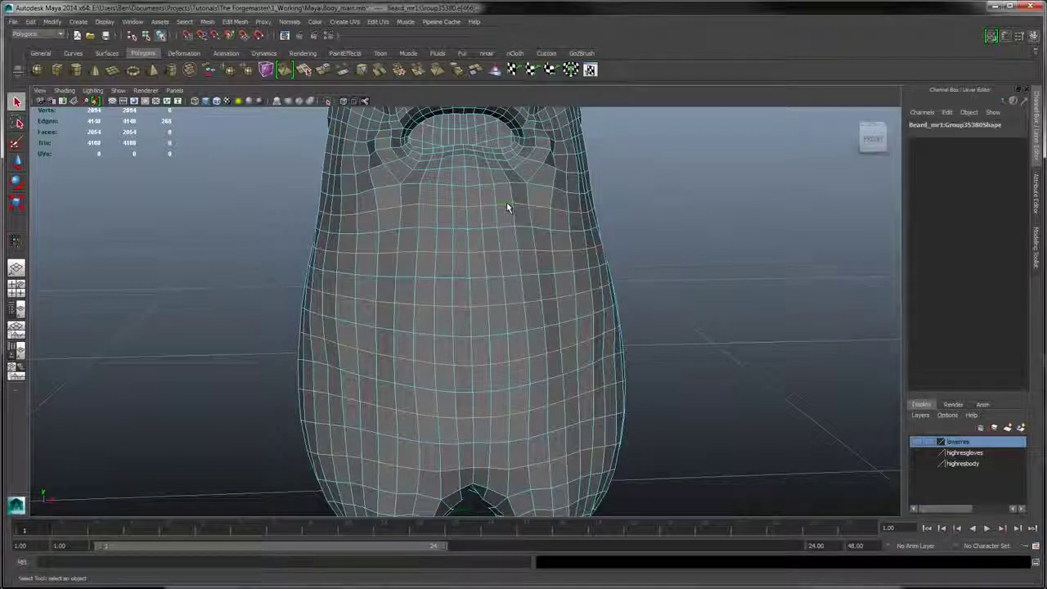
pyautogui.press('Delete')
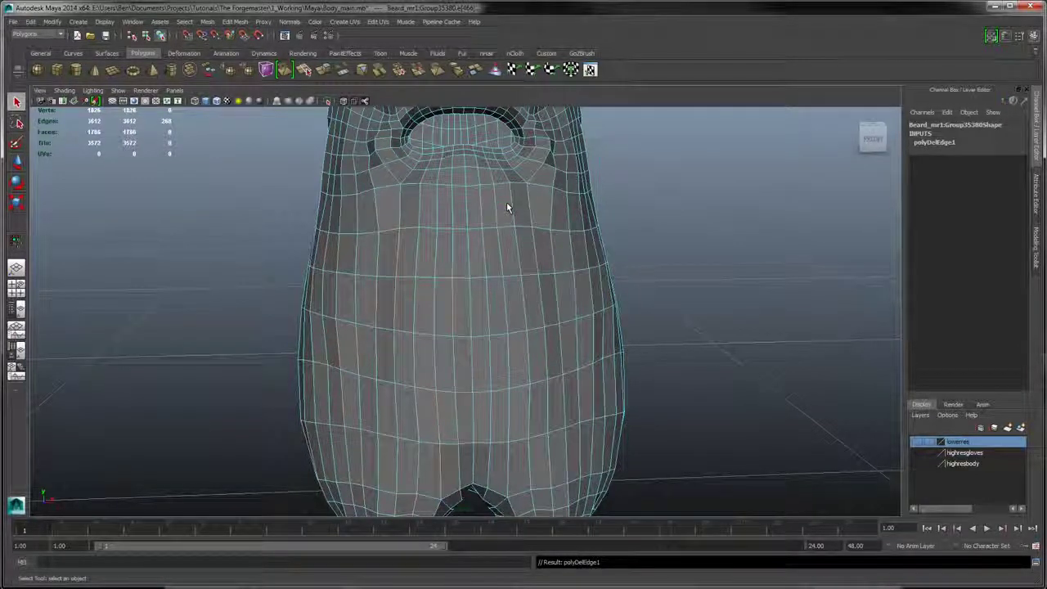
# - Examine the thinned beard from the front and side, then get close to the cheek area in edge mode
pyautogui.keyDown('alt'); pyautogui.moveTo(570, 237); pyautogui.dragTo(542, 253); pyautogui.keyUp('alt')
pyautogui.rightClick(539, 254)
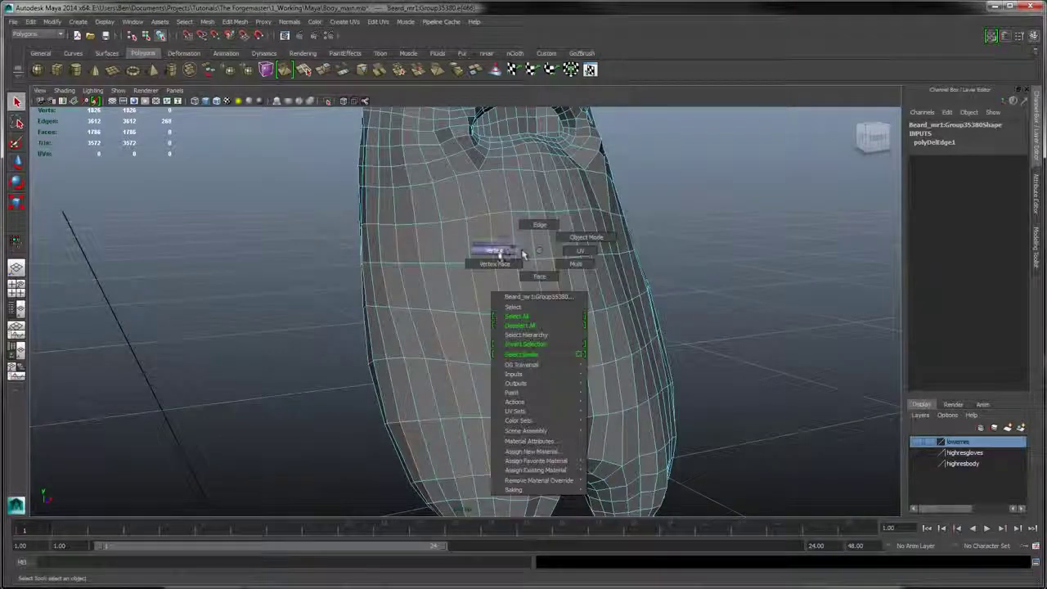
pyautogui.moveTo(523, 254); pyautogui.dragTo(497, 251, button='right')
pyautogui.keyDown('alt'); pyautogui.moveTo(620, 216); pyautogui.dragTo(582, 246); pyautogui.keyUp('alt')
pyautogui.keyDown('alt'); pyautogui.moveTo(463, 267); pyautogui.dragTo(591, 235, button='middle'); pyautogui.keyUp('alt')
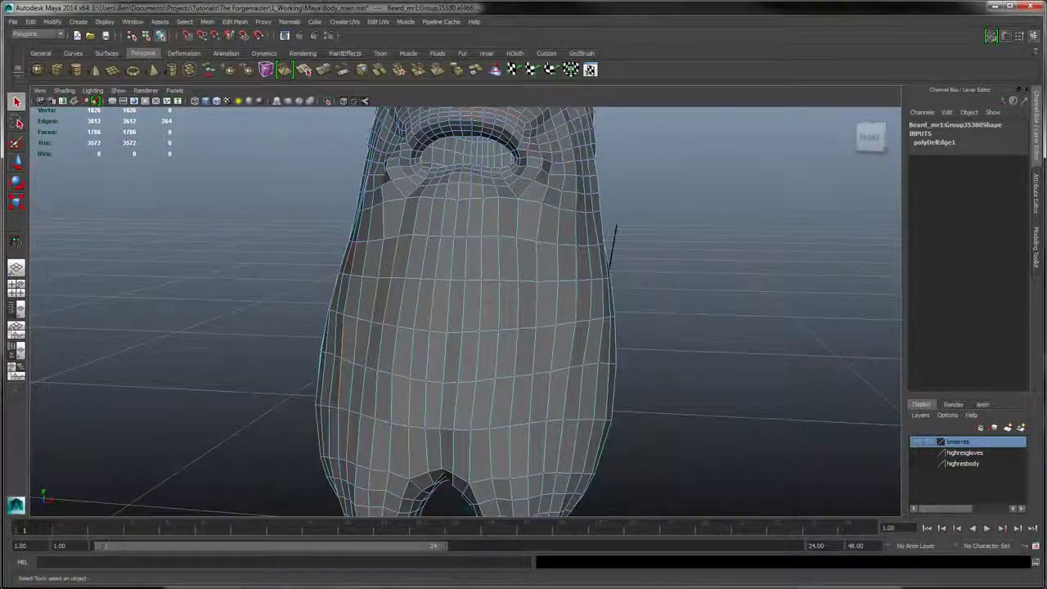
pyautogui.keyDown('alt'); pyautogui.moveTo(493, 224); pyautogui.dragTo(479, 250); pyautogui.keyUp('alt')
pyautogui.moveTo(439, 292); pyautogui.dragTo(439, 266, button='right')
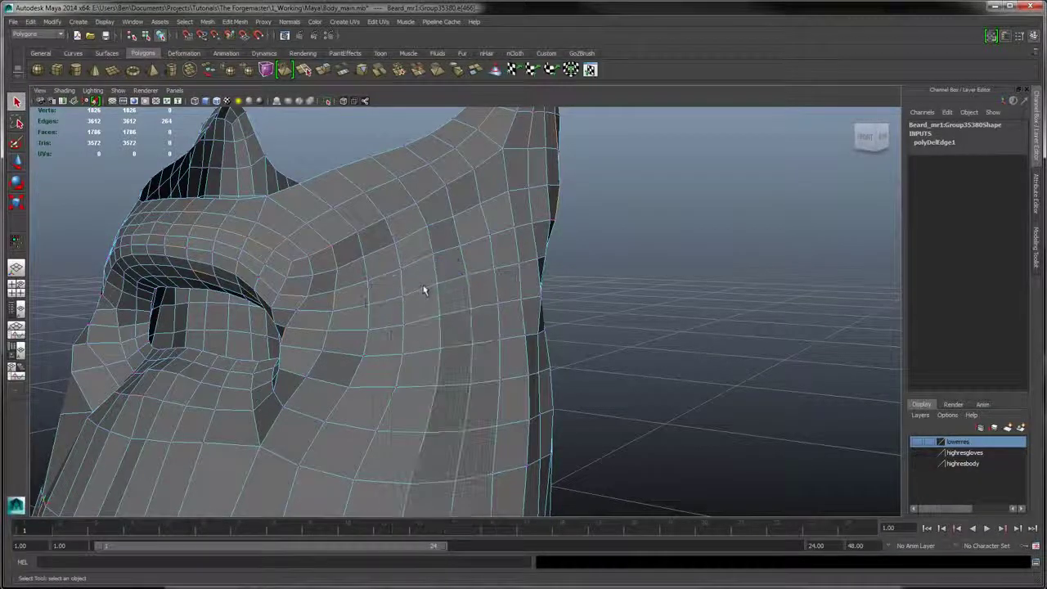
# - Delete the edge loop running across the beard's upper cheek beside the mouth opening
pyautogui.keyDown('alt'); pyautogui.moveTo(426, 290); pyautogui.dragTo(447, 240); pyautogui.keyUp('alt')
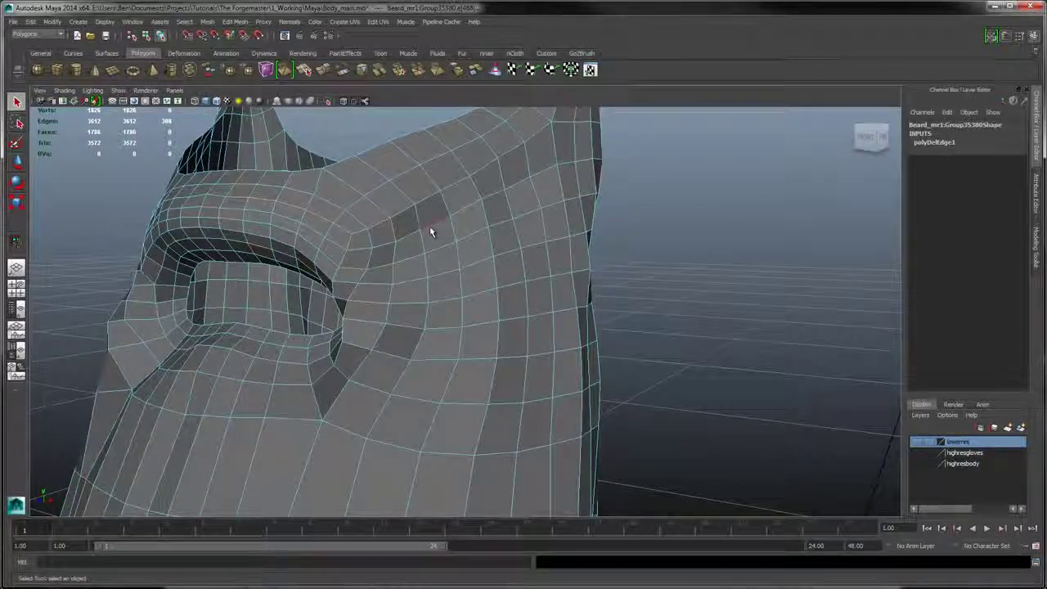
pyautogui.click(430, 226)
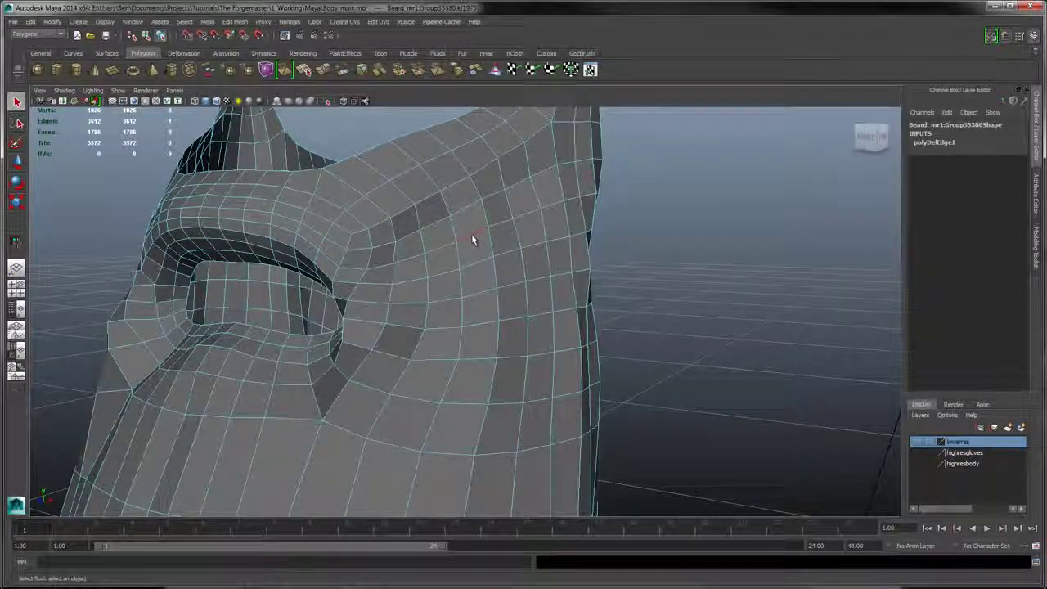
pyautogui.keyDown('alt'); pyautogui.moveTo(471, 240); pyautogui.dragTo(647, 214); pyautogui.keyUp('alt')
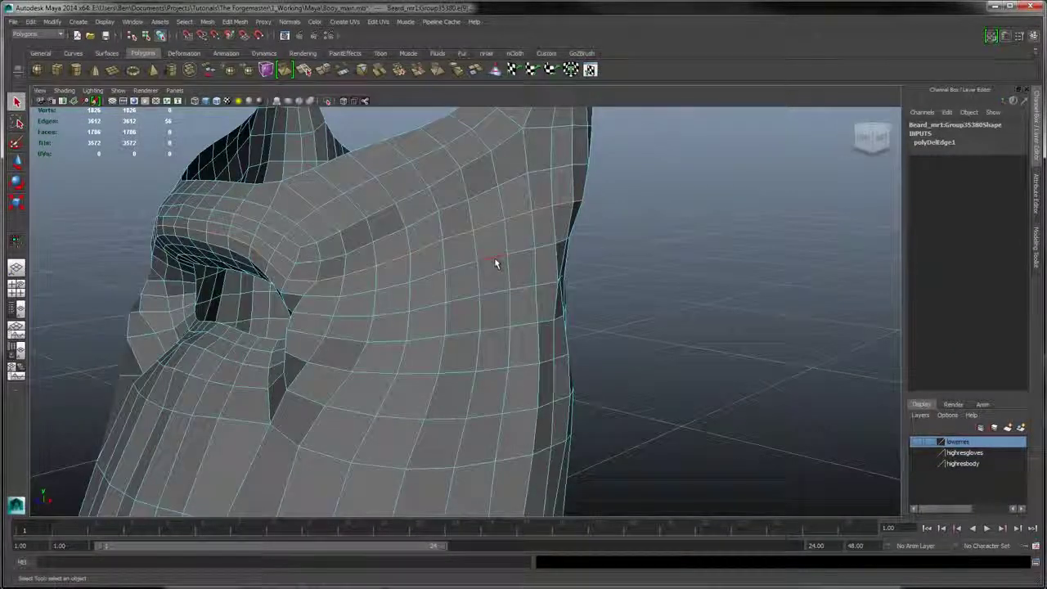
pyautogui.hotkey('ctrl', 'Delete')
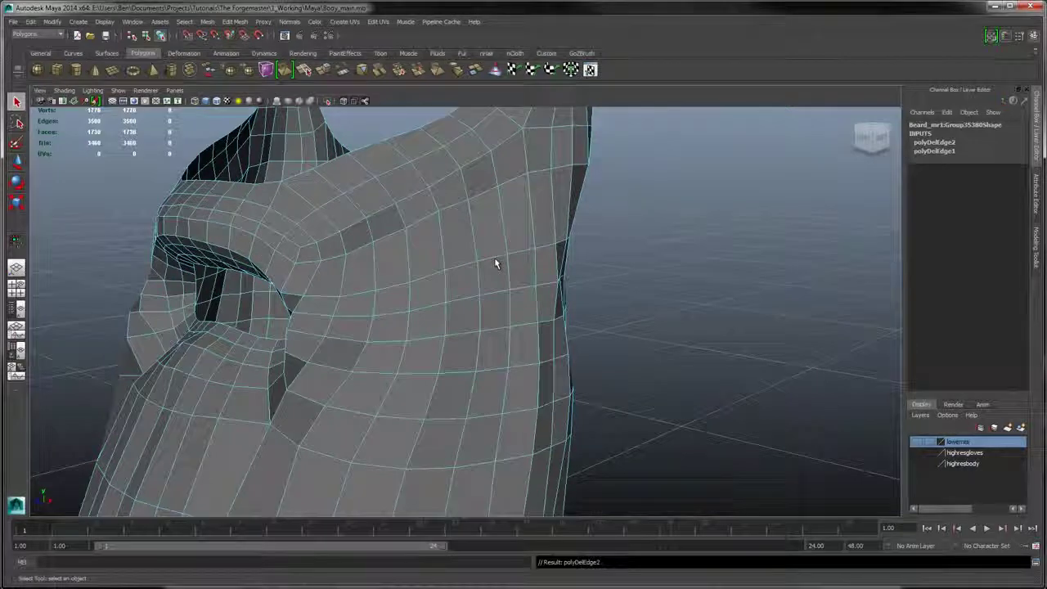
# - Delete the horizontal edge loop running across the moustache area above the mouth opening
pyautogui.keyDown('alt'); pyautogui.moveTo(441, 221); pyautogui.dragTo(503, 215); pyautogui.keyUp('alt')
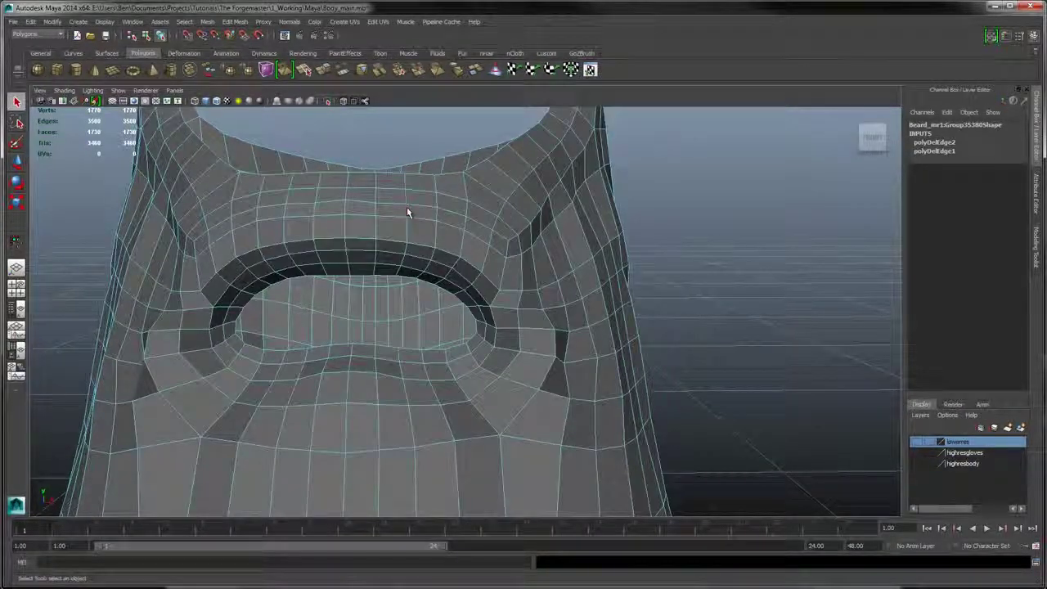
pyautogui.click(406, 209)
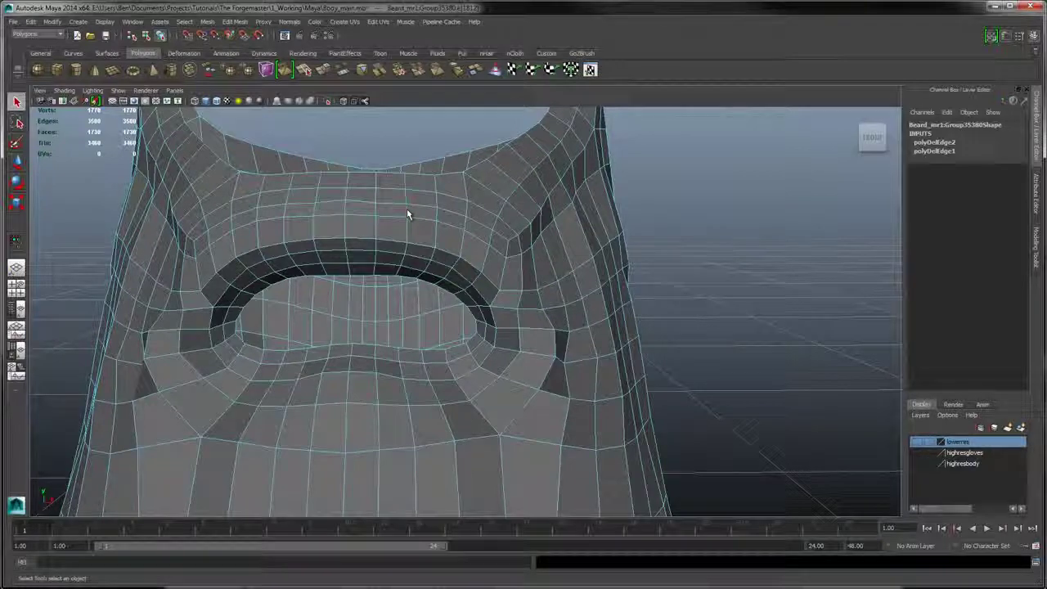
pyautogui.doubleClick(407, 210)
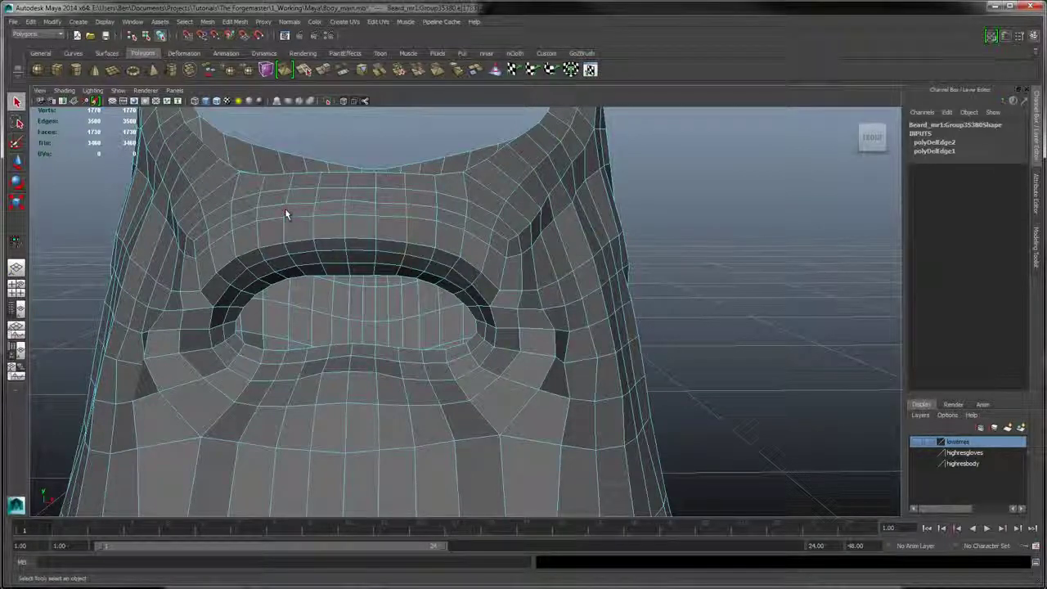
pyautogui.keyDown('alt'); pyautogui.moveTo(455, 215); pyautogui.dragTo(544, 204); pyautogui.keyUp('alt')
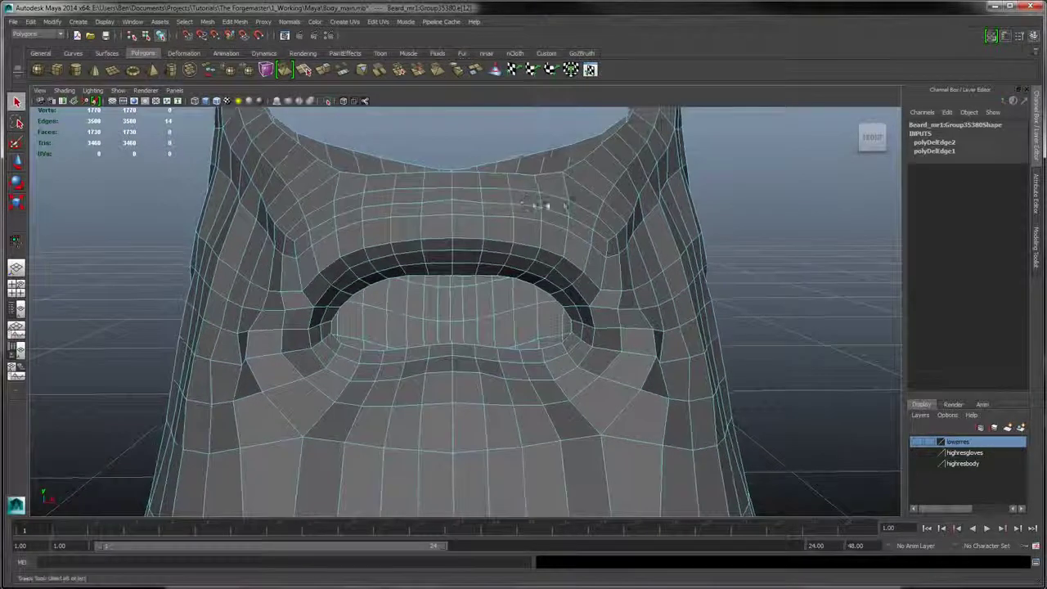
pyautogui.press('Delete')
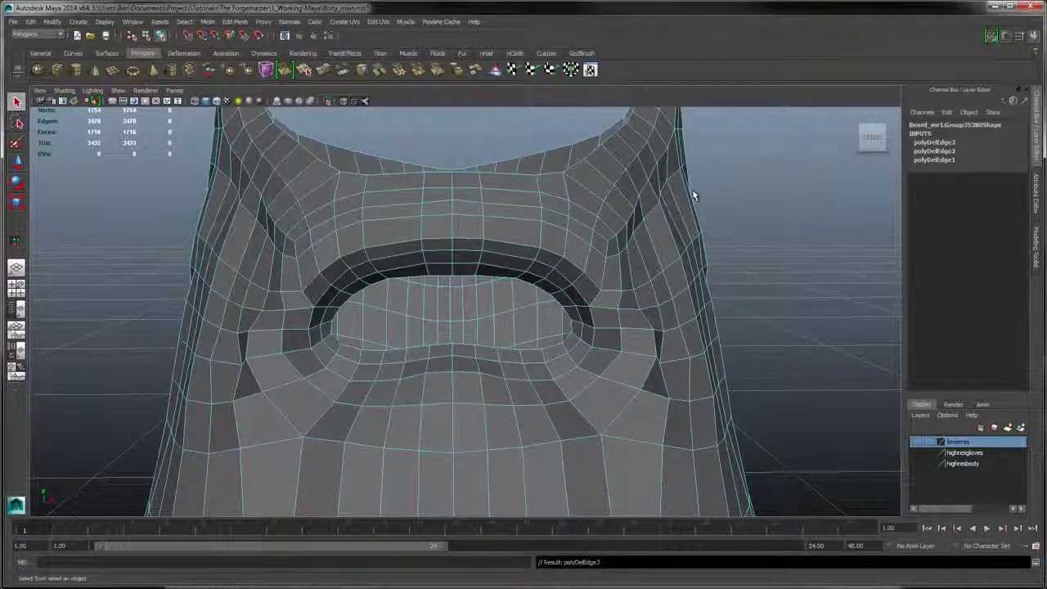
# - Delete every other horizontal edge loop around the upper part of both hanging strands at the beard's lower end
pyautogui.keyDown('alt'); pyautogui.moveTo(679, 194); pyautogui.dragTo(528, 242); pyautogui.keyUp('alt')
pyautogui.keyDown('alt'); pyautogui.moveTo(528, 242); pyautogui.dragTo(484, 327, button='right'); pyautogui.keyUp('alt')
pyautogui.scroll(5, 483, 344)
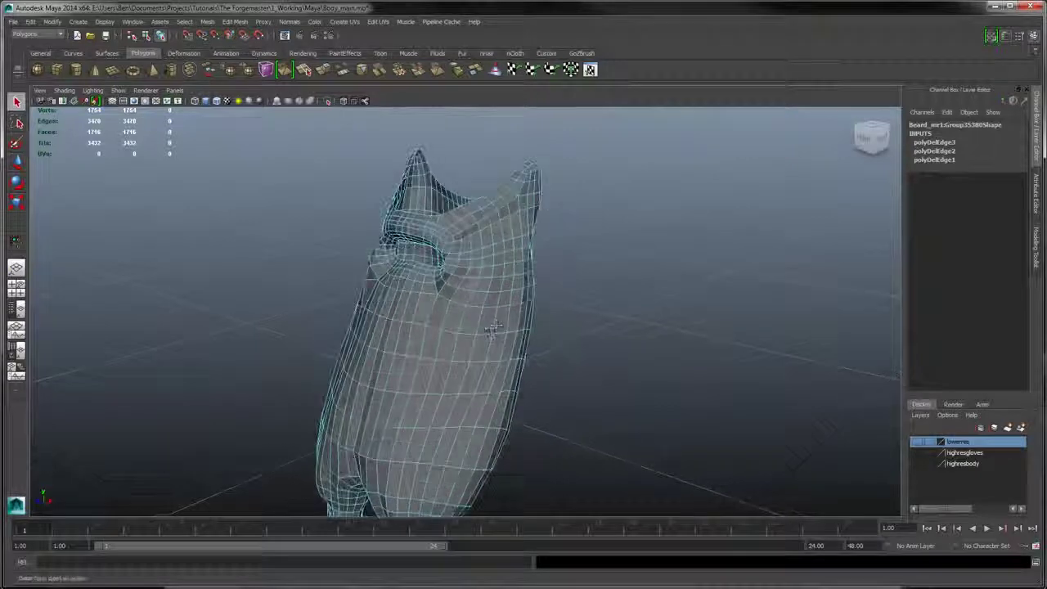
pyautogui.keyDown('alt'); pyautogui.moveTo(492, 326); pyautogui.dragTo(522, 312, button='middle'); pyautogui.keyUp('alt')
pyautogui.keyDown('alt'); pyautogui.moveTo(522, 312); pyautogui.dragTo(618, 308); pyautogui.keyUp('alt')
pyautogui.keyDown('alt'); pyautogui.moveTo(567, 385); pyautogui.dragTo(565, 285, button='middle'); pyautogui.keyUp('alt')
pyautogui.keyDown('alt'); pyautogui.moveTo(565, 286); pyautogui.dragTo(540, 297); pyautogui.keyUp('alt')
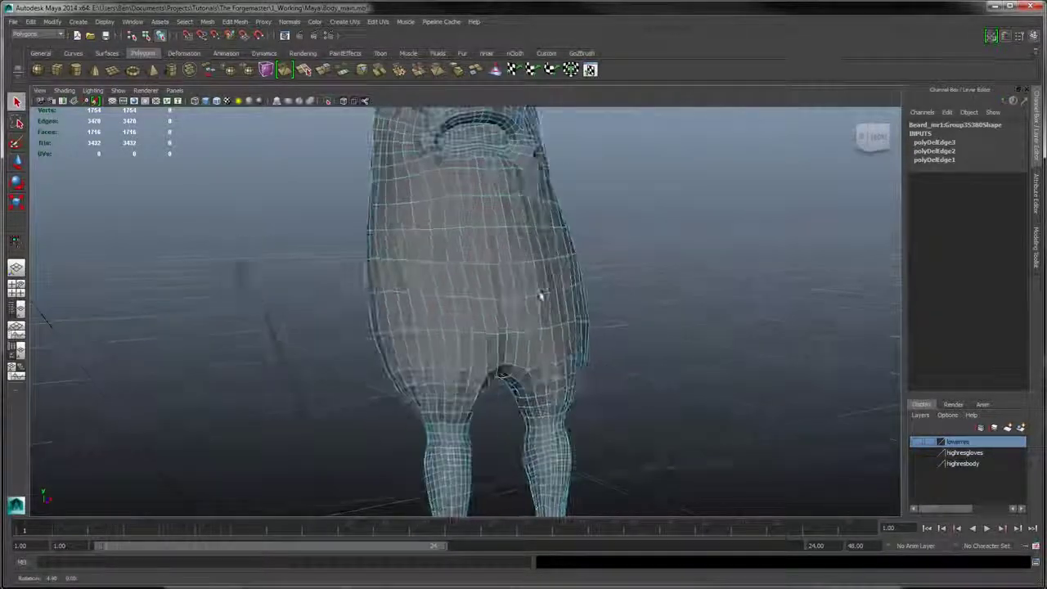
pyautogui.keyDown('alt'); pyautogui.moveTo(565, 364); pyautogui.dragTo(545, 259, button='middle'); pyautogui.keyUp('alt')
pyautogui.keyDown('alt'); pyautogui.moveTo(545, 259); pyautogui.dragTo(629, 285, button='right'); pyautogui.keyUp('alt')
pyautogui.keyDown('alt'); pyautogui.moveTo(629, 286); pyautogui.dragTo(550, 293); pyautogui.keyUp('alt')
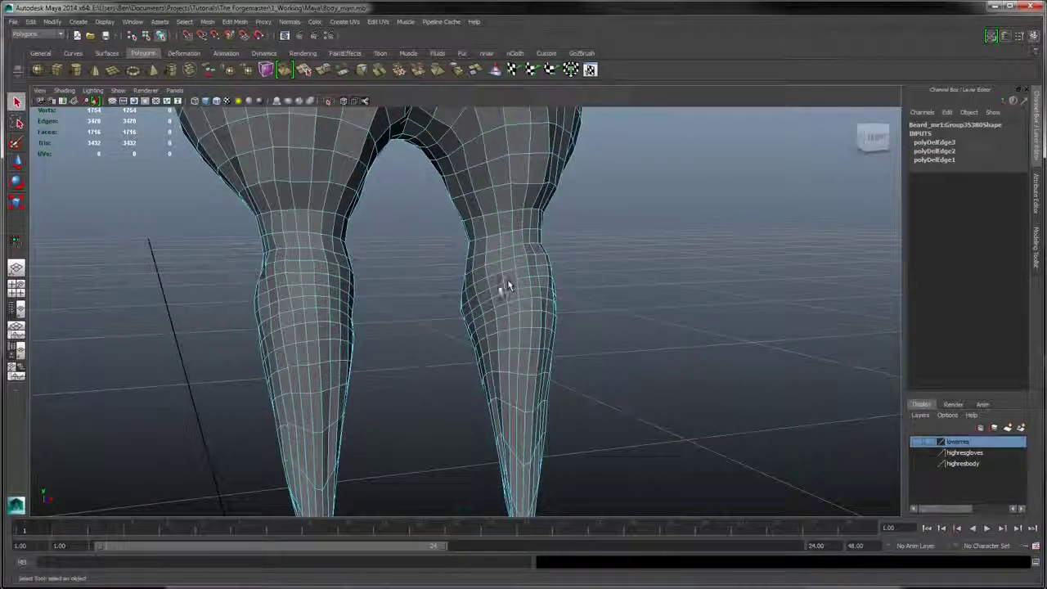
pyautogui.keyDown('alt'); pyautogui.moveTo(448, 292); pyautogui.dragTo(505, 267); pyautogui.keyUp('alt')
pyautogui.keyDown('alt'); pyautogui.moveTo(439, 270); pyautogui.dragTo(465, 257); pyautogui.keyUp('alt')
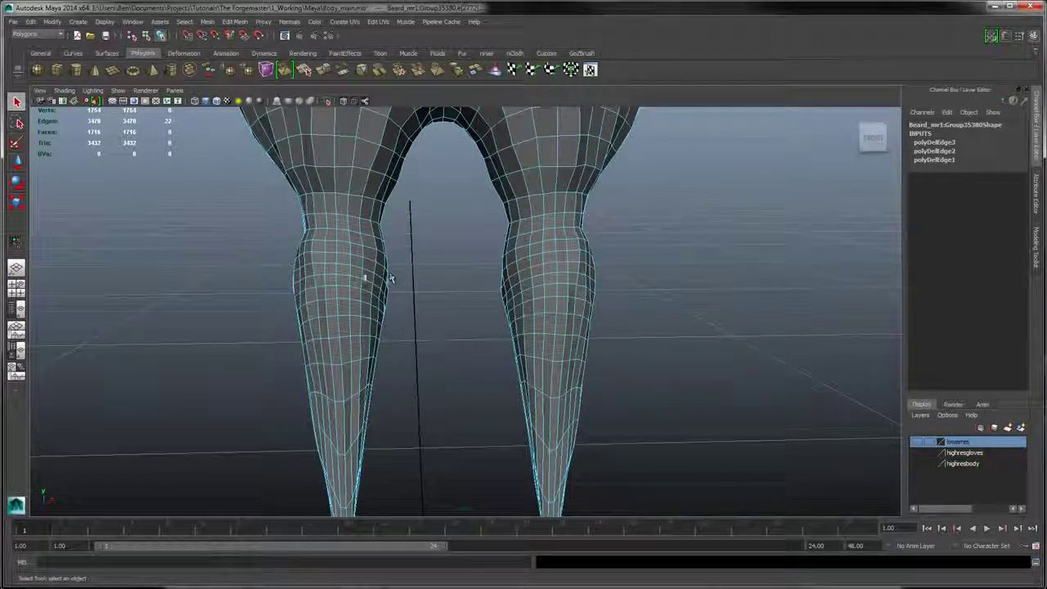
pyautogui.keyDown('shift'); pyautogui.doubleClick(372, 286); pyautogui.keyUp('shift')
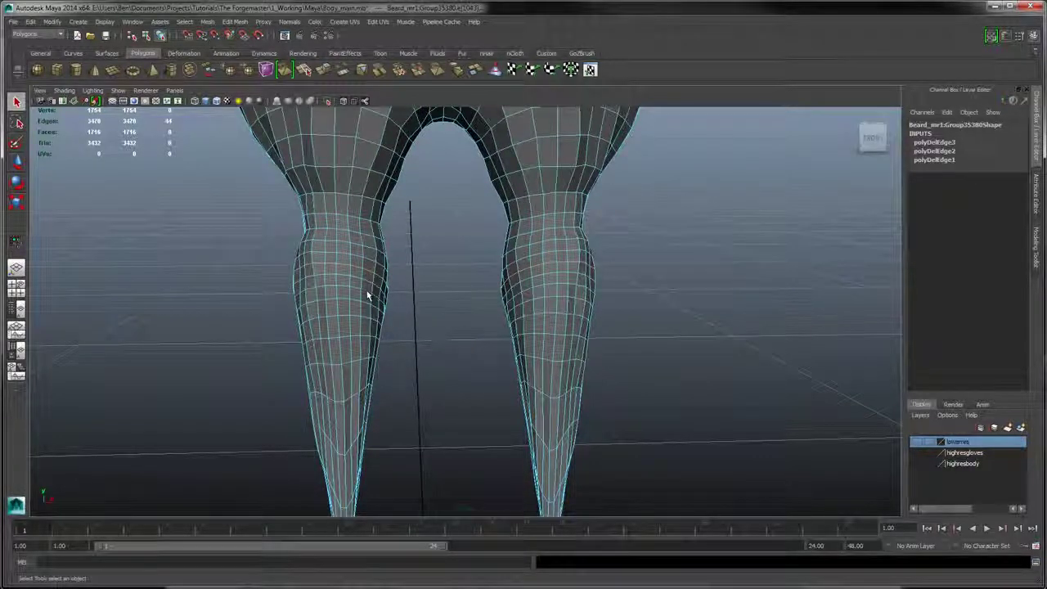
pyautogui.keyDown('shift'); pyautogui.doubleClick(543, 315); pyautogui.keyUp('shift')
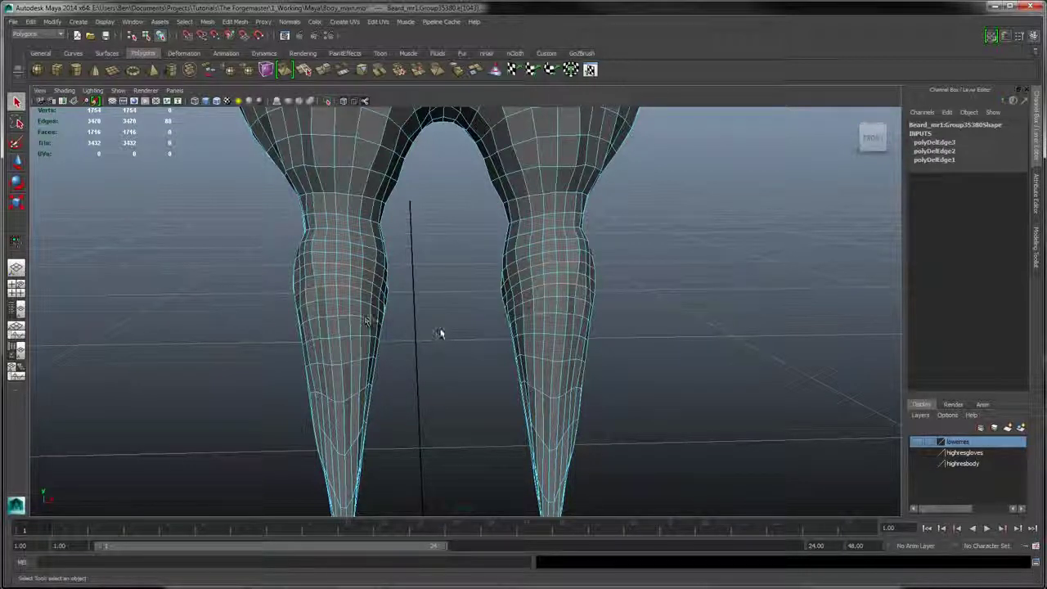
pyautogui.keyDown('alt'); pyautogui.moveTo(636, 369); pyautogui.dragTo(561, 374); pyautogui.keyUp('alt')
pyautogui.hotkey('ctrl', 'BackSpace')
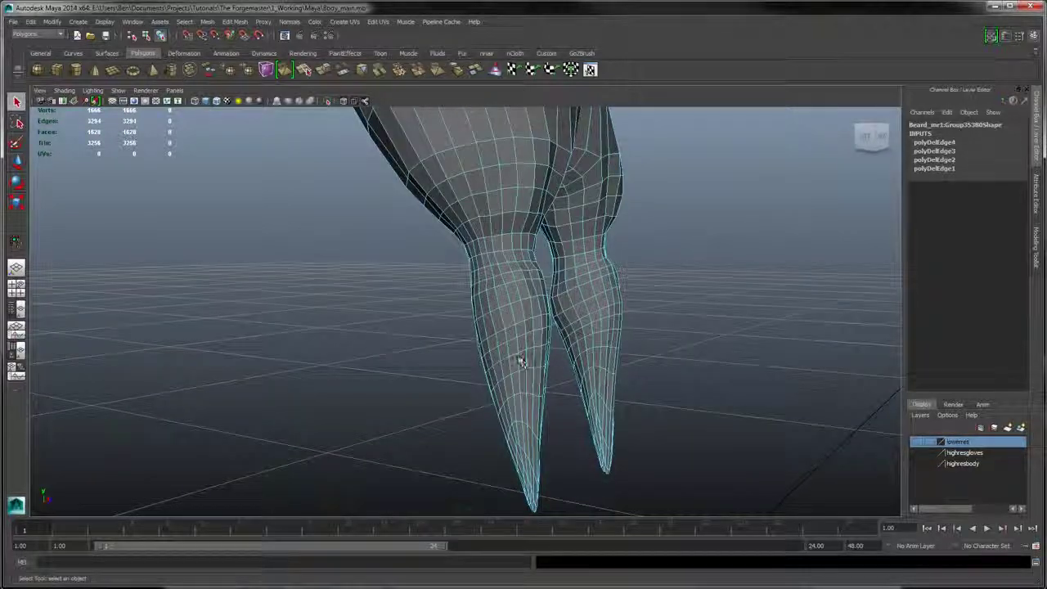
# - Delete one more horizontal edge loop around the middle of each hanging strand
pyautogui.click(515, 358)
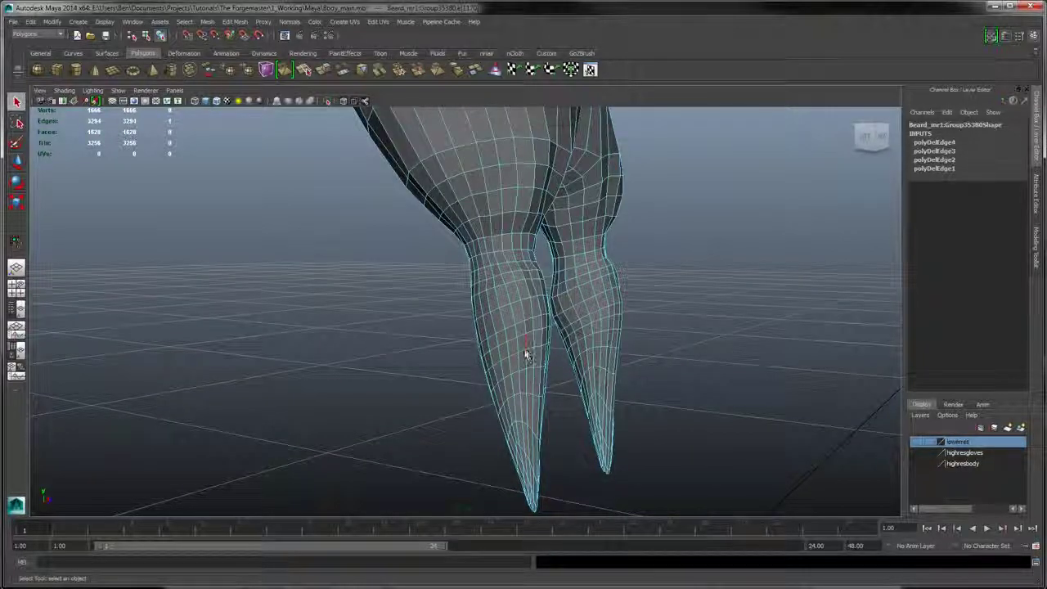
pyautogui.keyDown('alt'); pyautogui.moveTo(631, 339); pyautogui.dragTo(581, 346); pyautogui.keyUp('alt')
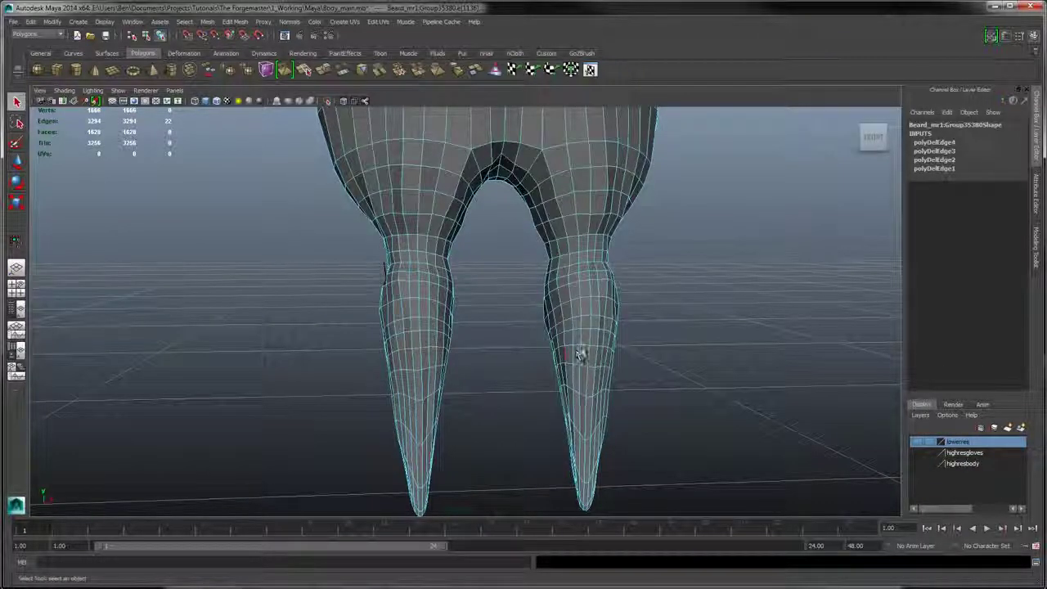
pyautogui.keyDown('shift'); pyautogui.doubleClick(584, 346); pyautogui.keyUp('shift')
pyautogui.keyDown('alt'); pyautogui.moveTo(659, 320); pyautogui.dragTo(651, 316); pyautogui.keyUp('alt')
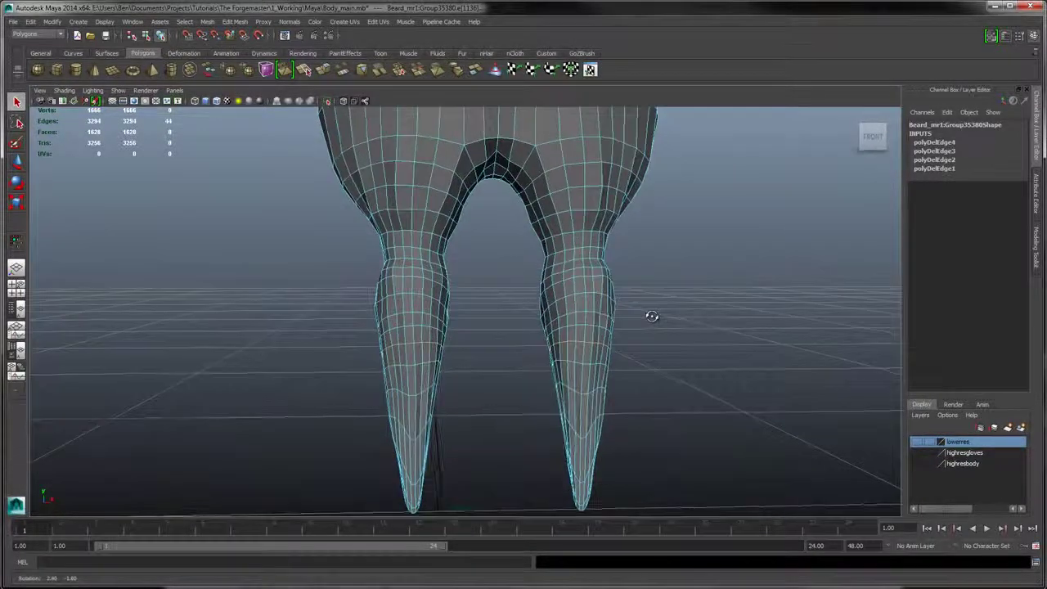
pyautogui.hotkey('ctrl', 'Delete')
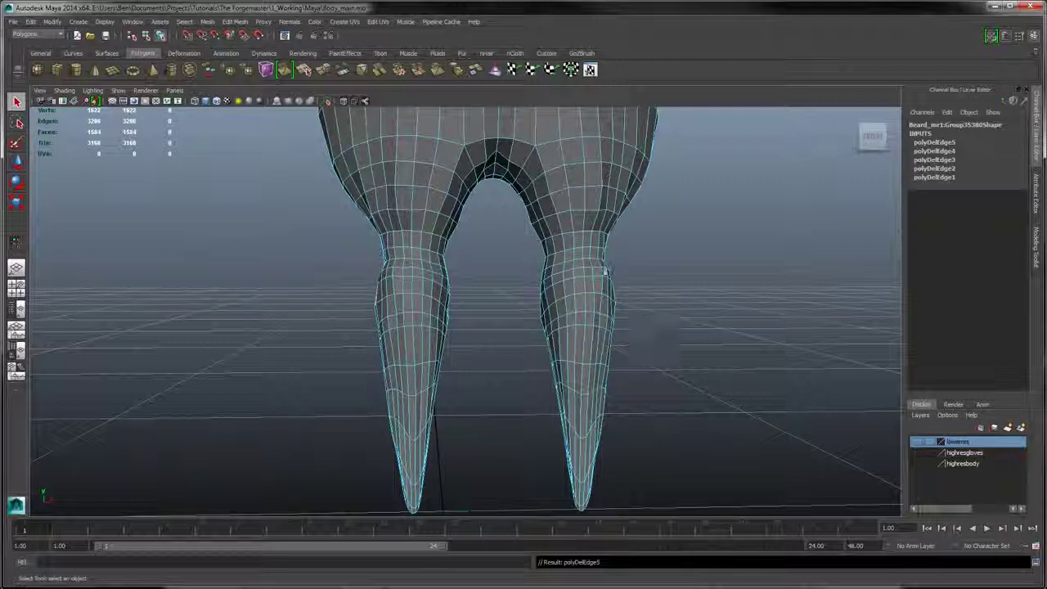
# - Examine the vertical edge flow from the beard's main body down through the fork into the two strands
pyautogui.keyDown('alt'); pyautogui.moveTo(621, 273); pyautogui.dragTo(551, 280); pyautogui.keyUp('alt')
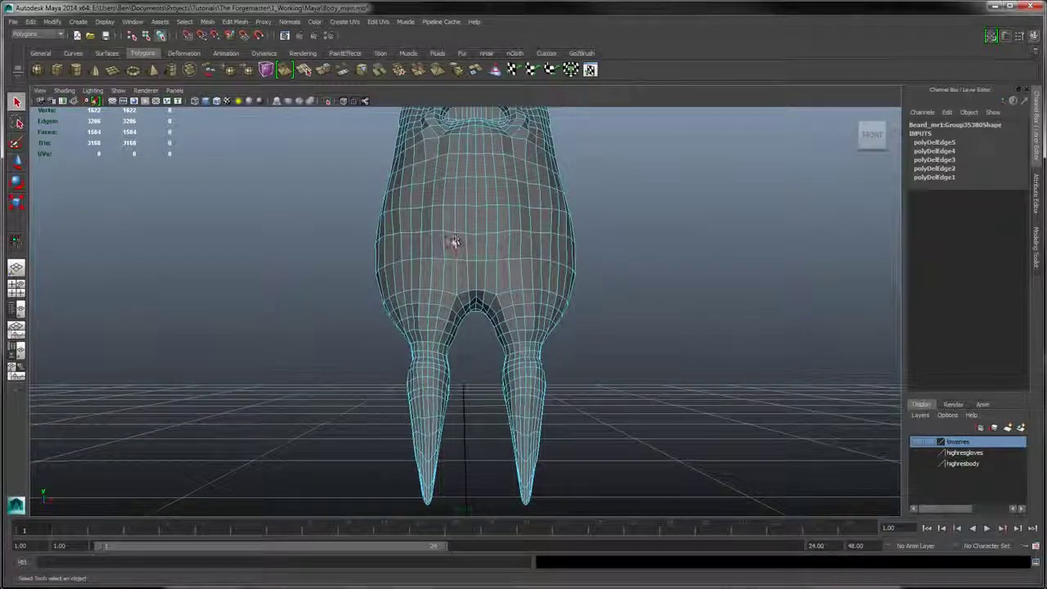
pyautogui.keyDown('alt'); pyautogui.moveTo(519, 211); pyautogui.dragTo(508, 175); pyautogui.keyUp('alt')
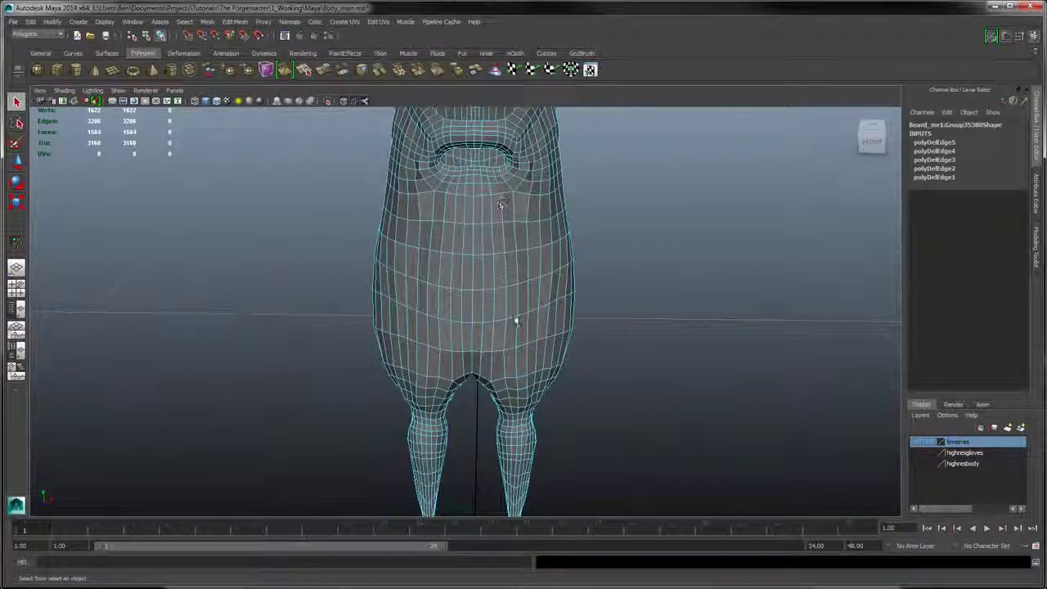
pyautogui.keyDown('alt'); pyautogui.moveTo(579, 334); pyautogui.dragTo(565, 257, button='middle'); pyautogui.keyUp('alt')
pyautogui.keyDown('alt'); pyautogui.moveTo(565, 257); pyautogui.dragTo(594, 378, button='right'); pyautogui.keyUp('alt')
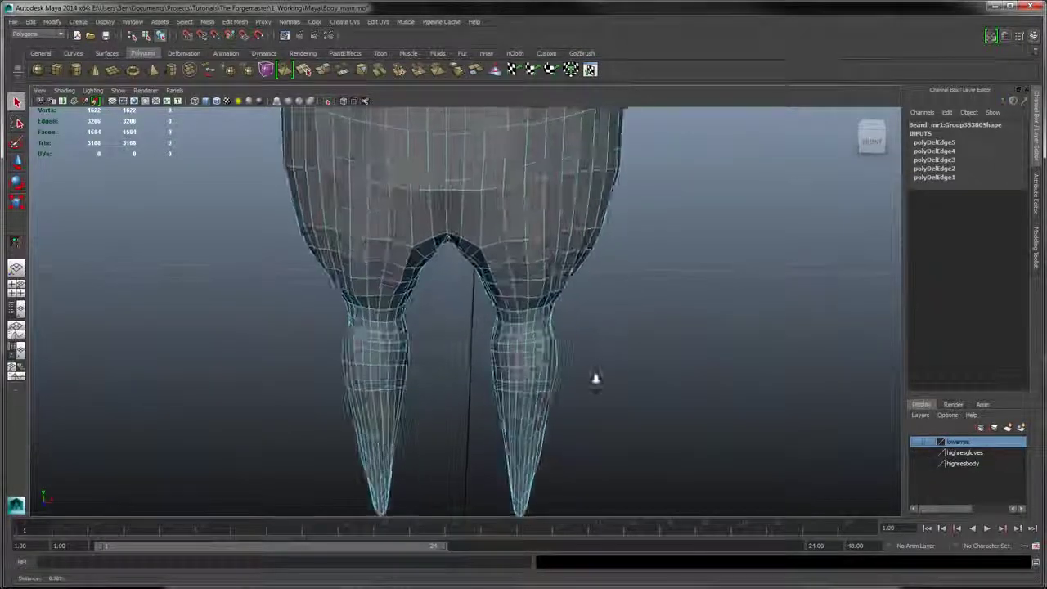
pyautogui.keyDown('alt'); pyautogui.moveTo(547, 345); pyautogui.dragTo(523, 316); pyautogui.keyUp('alt')
pyautogui.keyDown('alt'); pyautogui.moveTo(523, 316); pyautogui.dragTo(542, 329, button='right'); pyautogui.keyUp('alt')
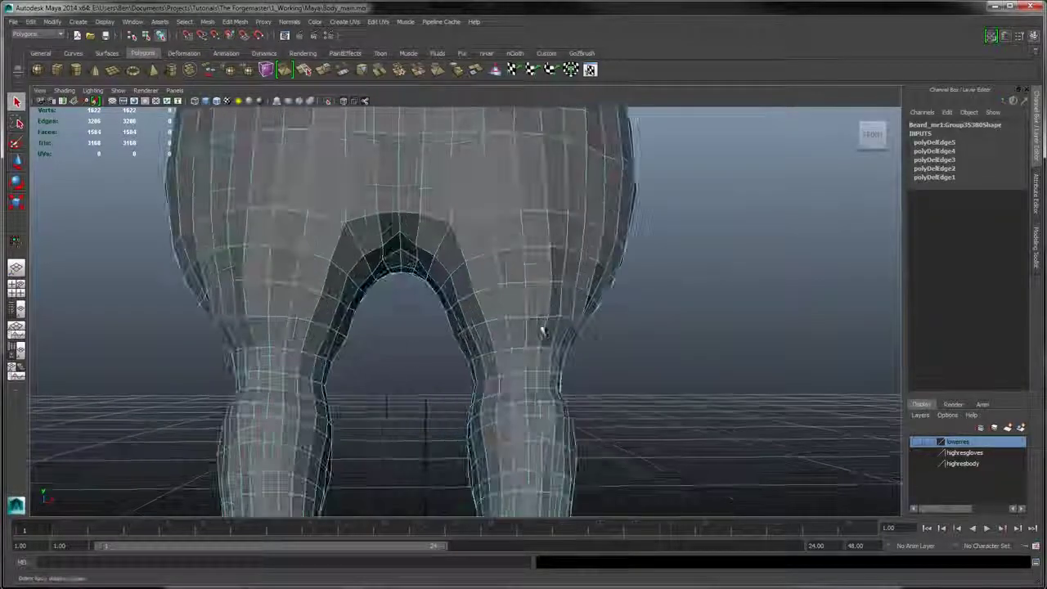
pyautogui.keyDown('alt'); pyautogui.moveTo(543, 329); pyautogui.dragTo(524, 286, button='middle'); pyautogui.keyUp('alt')
pyautogui.keyDown('alt'); pyautogui.moveTo(523, 286); pyautogui.dragTo(565, 271); pyautogui.keyUp('alt')
# - Switch to vertex selection and use the Merge Vertex Tool to collapse a vertical edge column at the top of the left strand
pyautogui.rightClick(566, 268)
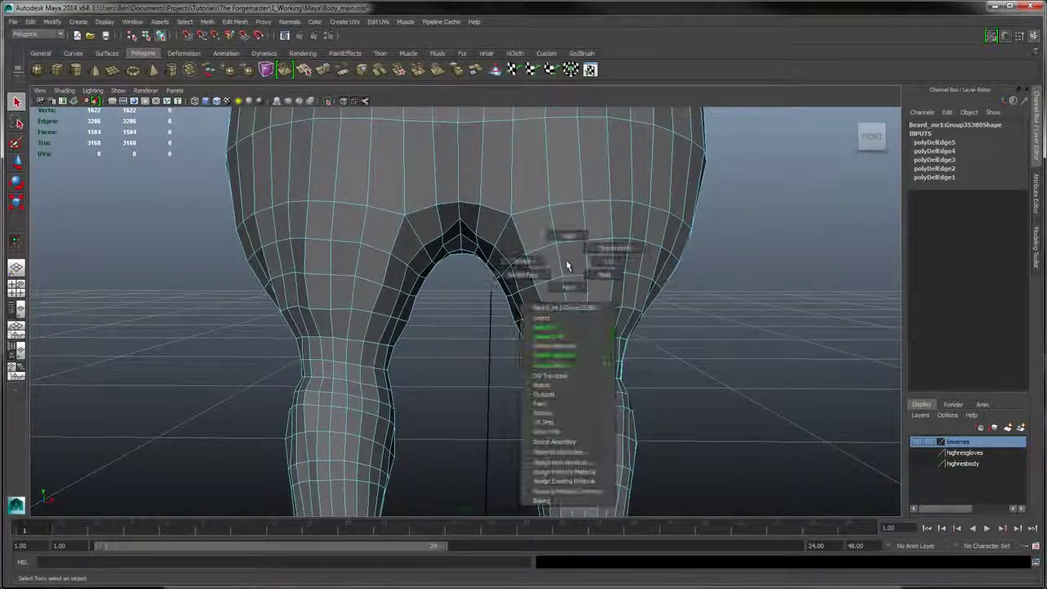
pyautogui.click(541, 266)
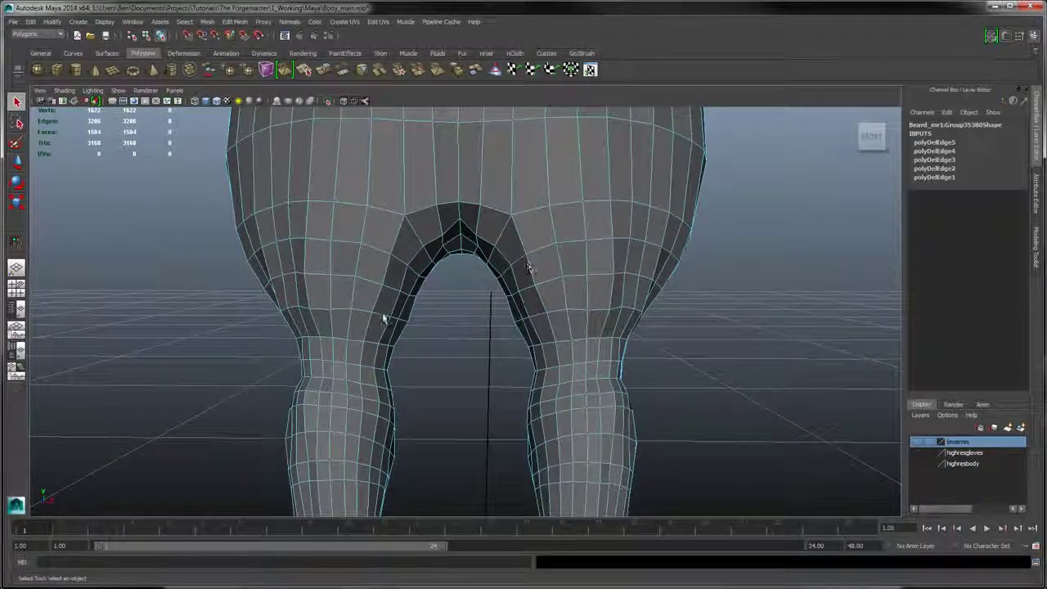
pyautogui.click(207, 22)
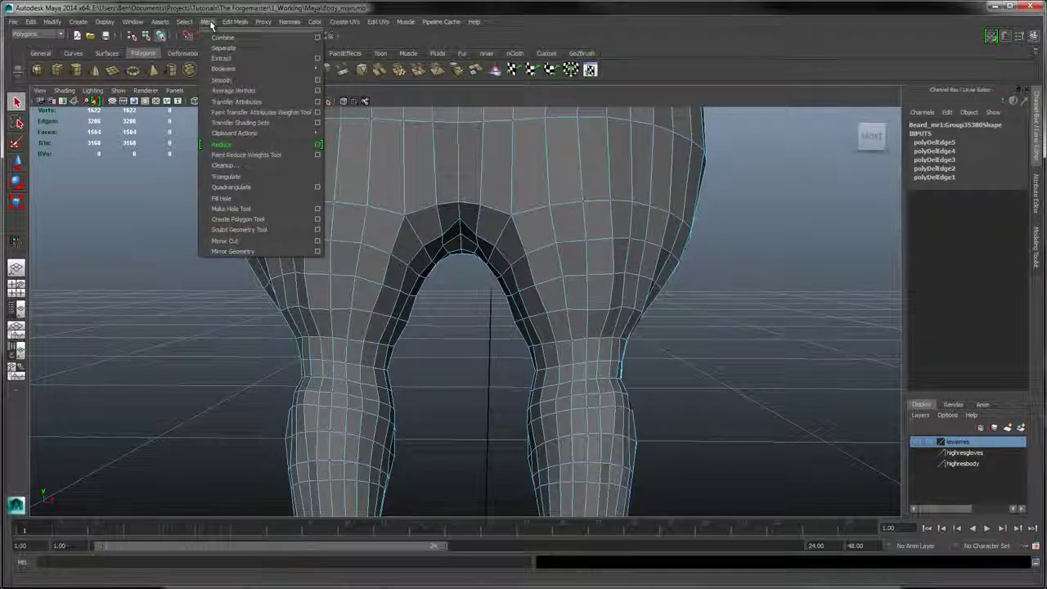
pyautogui.click(237, 22)
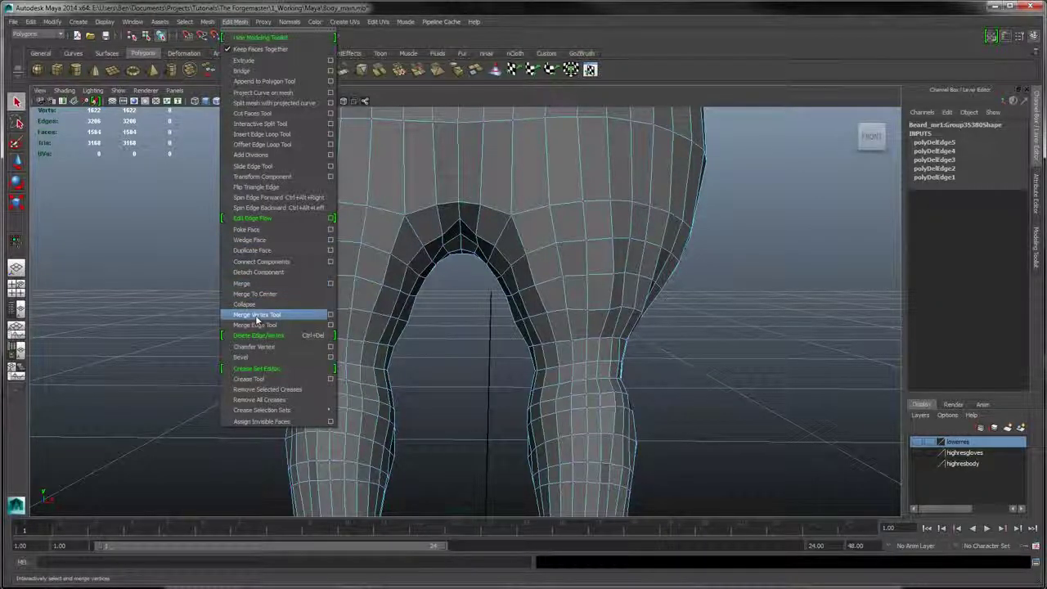
pyautogui.click(270, 314)
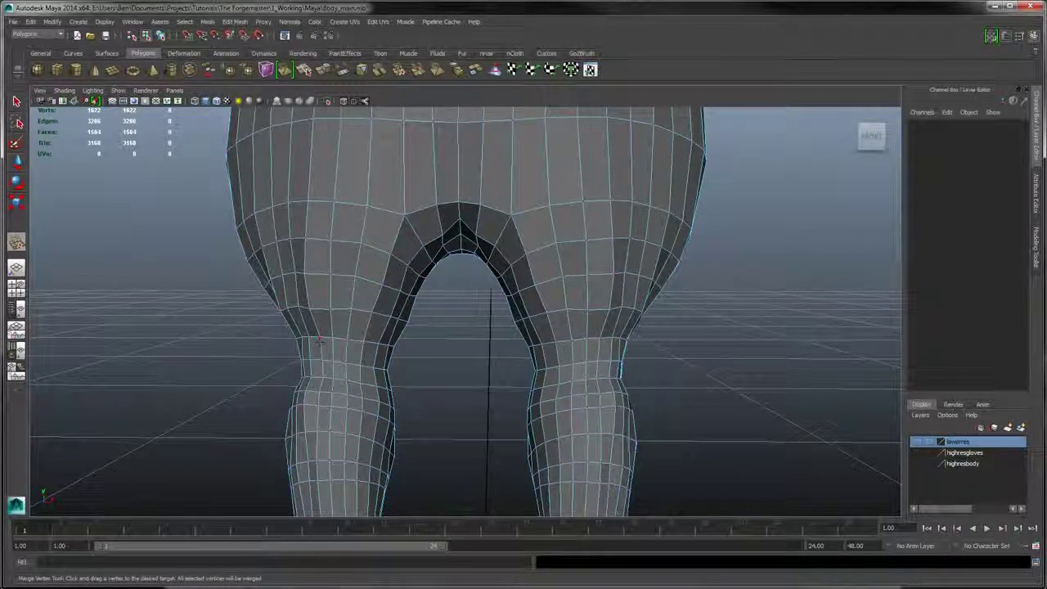
pyautogui.moveTo(319, 338); pyautogui.dragTo(332, 404)
# - Merge the vertices of the same vertical column into the neighbouring one, row by row, down to the left strand's tip
pyautogui.keyDown('alt'); pyautogui.moveTo(334, 405); pyautogui.dragTo(411, 236, button='middle'); pyautogui.keyUp('alt')
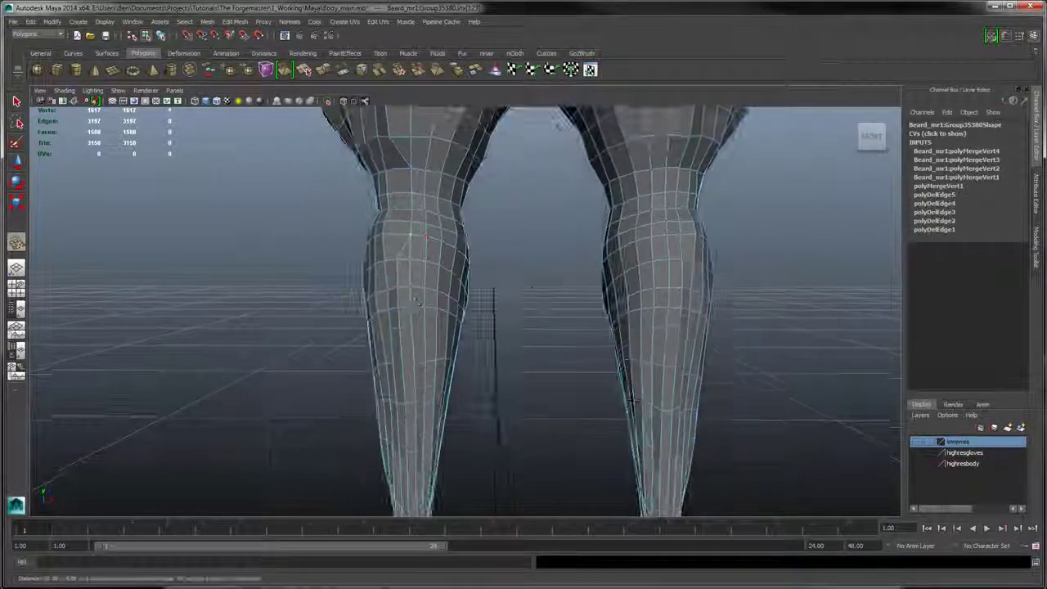
pyautogui.moveTo(399, 258); pyautogui.dragTo(410, 286)
pyautogui.moveTo(396, 307); pyautogui.dragTo(410, 307)
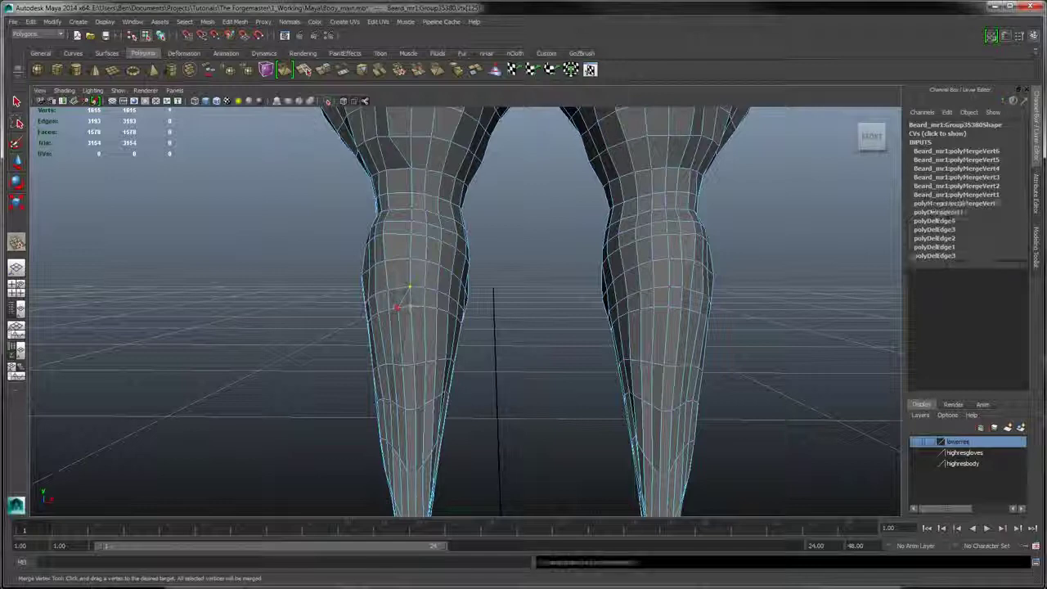
pyautogui.moveTo(402, 366); pyautogui.dragTo(413, 366)
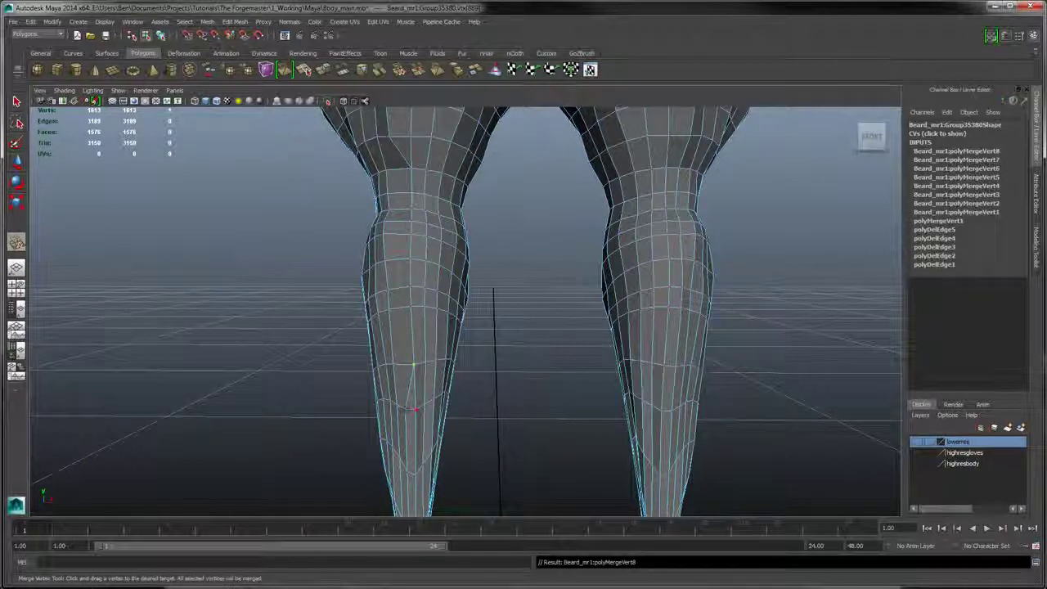
pyautogui.moveTo(404, 408); pyautogui.dragTo(414, 409)
pyautogui.keyDown('alt'); pyautogui.moveTo(428, 398); pyautogui.dragTo(427, 245, button='middle'); pyautogui.keyUp('alt')
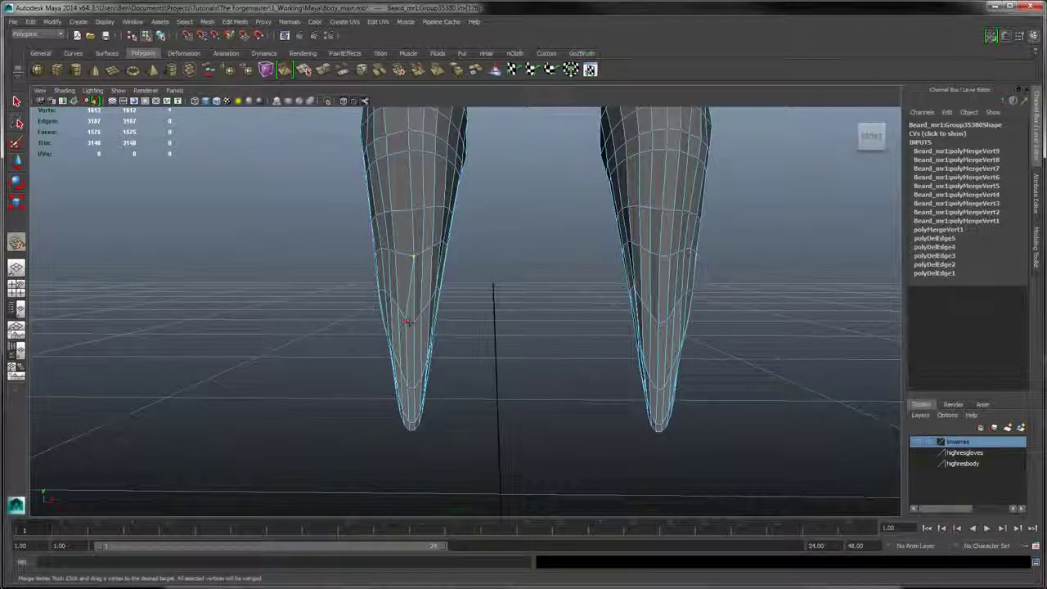
pyautogui.moveTo(404, 320); pyautogui.dragTo(412, 324)
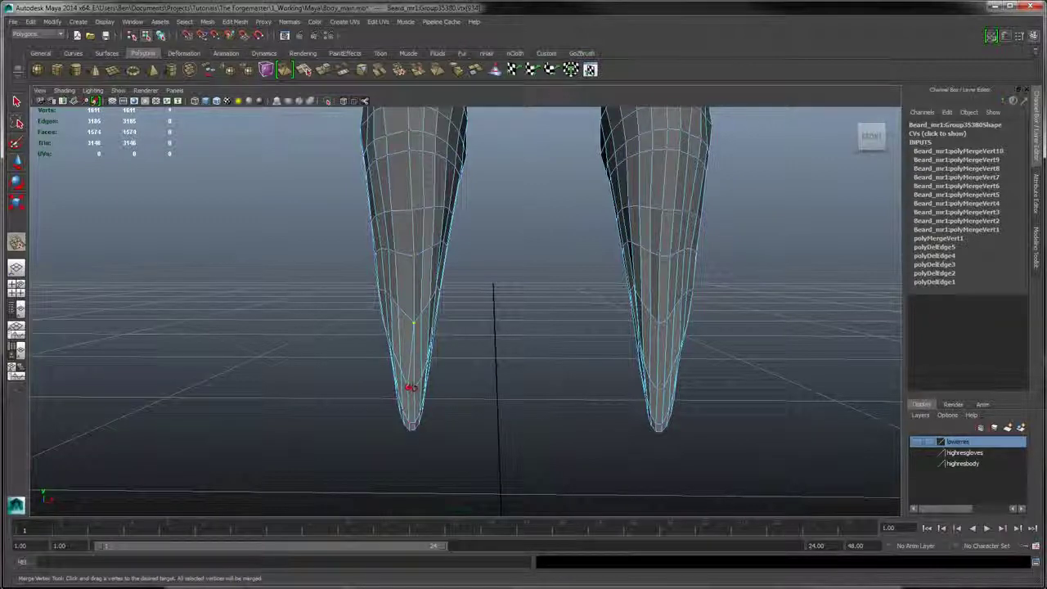
pyautogui.moveTo(407, 386); pyautogui.dragTo(413, 389)
# - Merge the matching front vertex column on the right strand into its neighbour, working from the tip up to the strand's top
pyautogui.keyDown('alt'); pyautogui.moveTo(427, 374); pyautogui.dragTo(479, 404, button='right'); pyautogui.keyUp('alt')
pyautogui.keyDown('alt'); pyautogui.moveTo(479, 404); pyautogui.dragTo(390, 411, button='middle'); pyautogui.keyUp('alt')
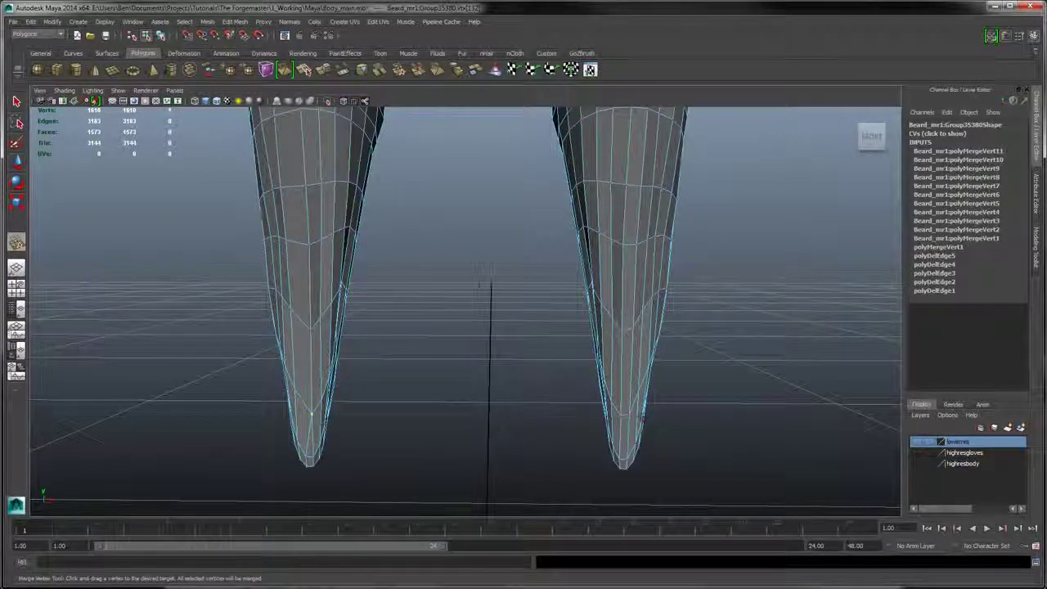
pyautogui.moveTo(628, 415); pyautogui.dragTo(626, 418)
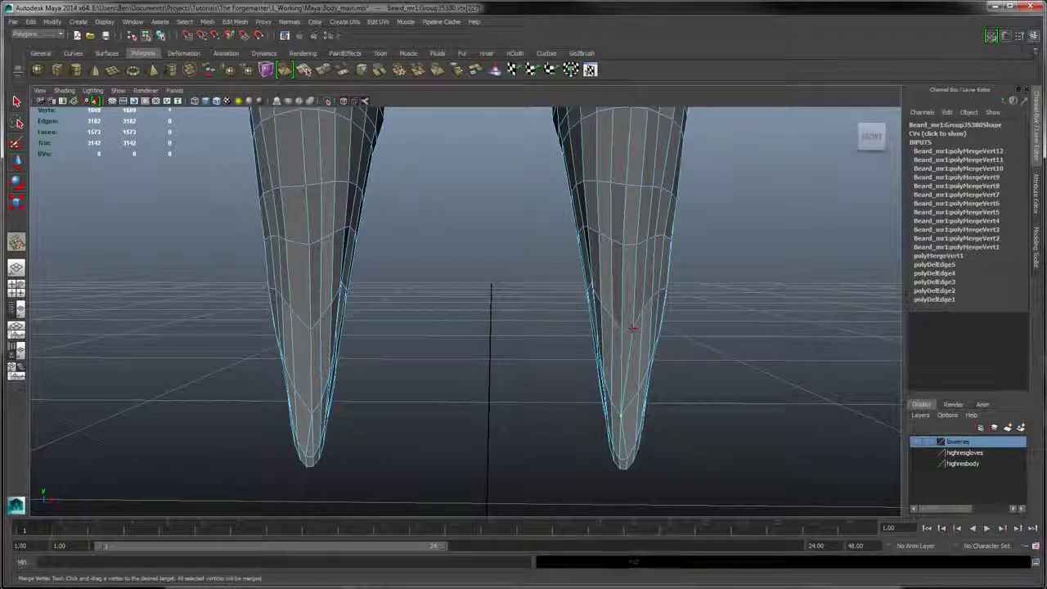
pyautogui.moveTo(632, 328); pyautogui.dragTo(634, 354)
pyautogui.scroll(3, 645, 356)
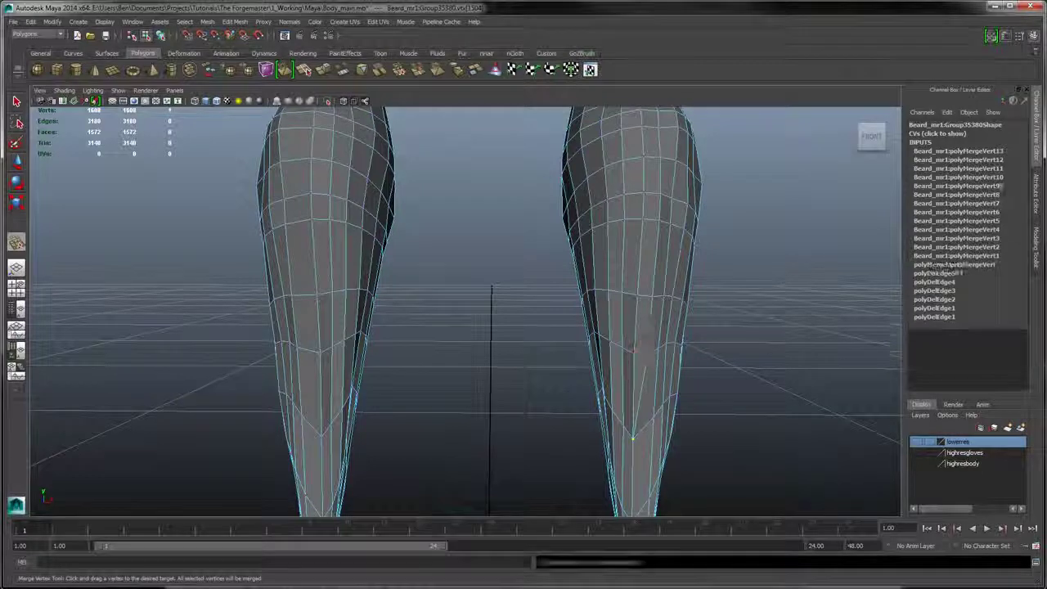
pyautogui.moveTo(652, 296); pyautogui.dragTo(637, 295)
pyautogui.keyDown('alt'); pyautogui.moveTo(651, 180); pyautogui.dragTo(669, 261, button='middle'); pyautogui.keyUp('alt')
pyautogui.moveTo(677, 303); pyautogui.dragTo(661, 277)
pyautogui.keyDown('alt'); pyautogui.moveTo(666, 204); pyautogui.dragTo(675, 307, button='middle'); pyautogui.keyUp('alt')
pyautogui.moveTo(673, 394); pyautogui.dragTo(671, 238)
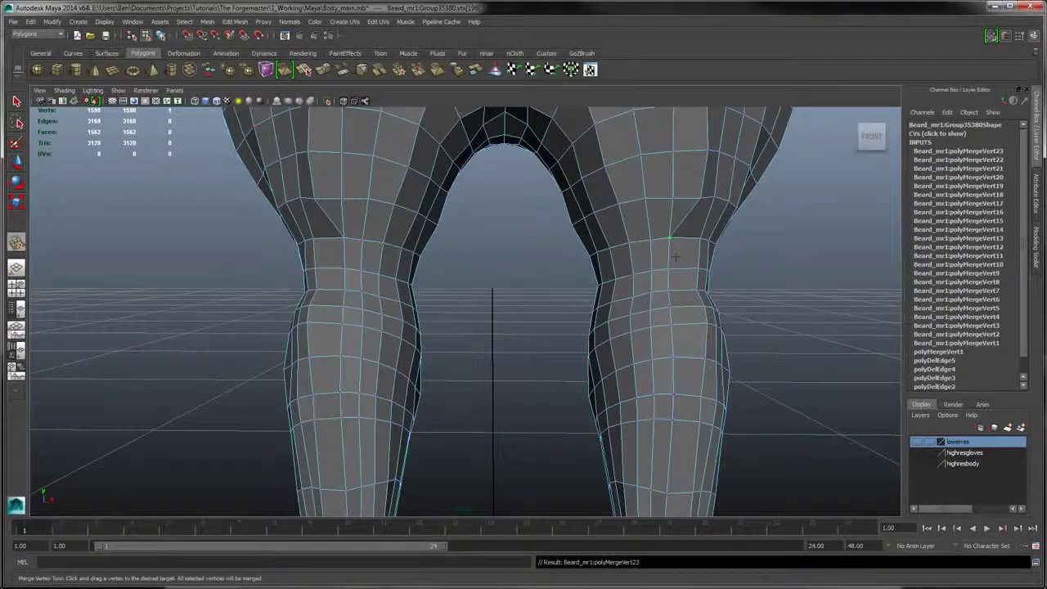
# - Merge a second vertex column on the right strand's inner side into its neighbour, working down from the strand's top
pyautogui.keyDown('alt'); pyautogui.moveTo(679, 253); pyautogui.dragTo(619, 278, button='right'); pyautogui.keyUp('alt')
pyautogui.keyDown('alt'); pyautogui.moveTo(619, 278); pyautogui.dragTo(675, 274); pyautogui.keyUp('alt')
pyautogui.keyDown('alt'); pyautogui.moveTo(699, 239); pyautogui.dragTo(620, 274, button='middle'); pyautogui.keyUp('alt')
pyautogui.keyDown('alt'); pyautogui.moveTo(624, 275); pyautogui.dragTo(632, 298, button='right'); pyautogui.keyUp('alt')
pyautogui.keyDown('alt'); pyautogui.moveTo(631, 296); pyautogui.dragTo(597, 394); pyautogui.keyUp('alt')
pyautogui.keyDown('alt'); pyautogui.moveTo(597, 410); pyautogui.dragTo(578, 356, button='middle'); pyautogui.keyUp('alt')
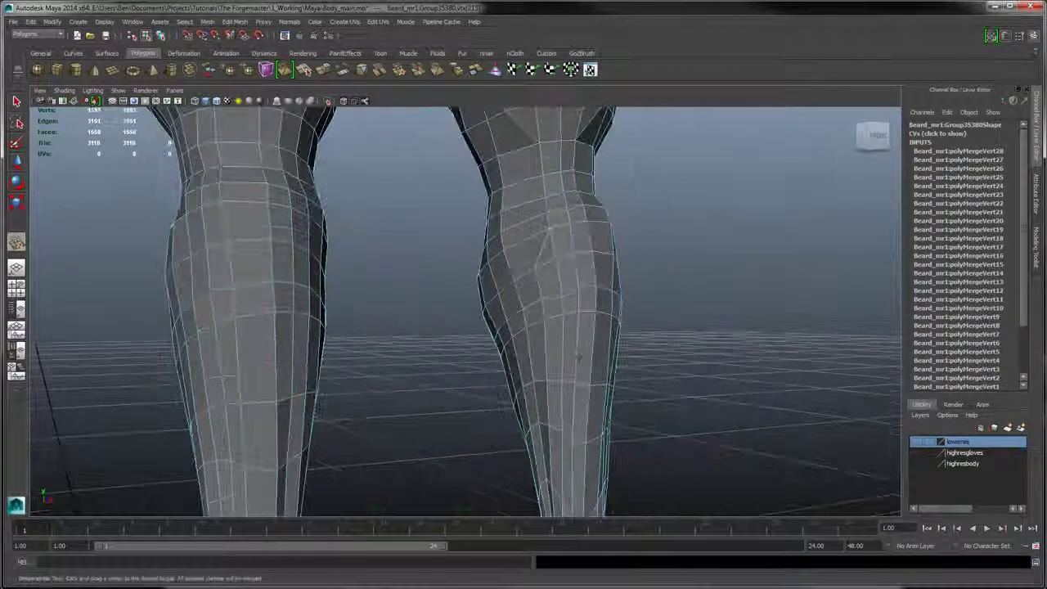
pyautogui.moveTo(532, 269); pyautogui.dragTo(562, 313)
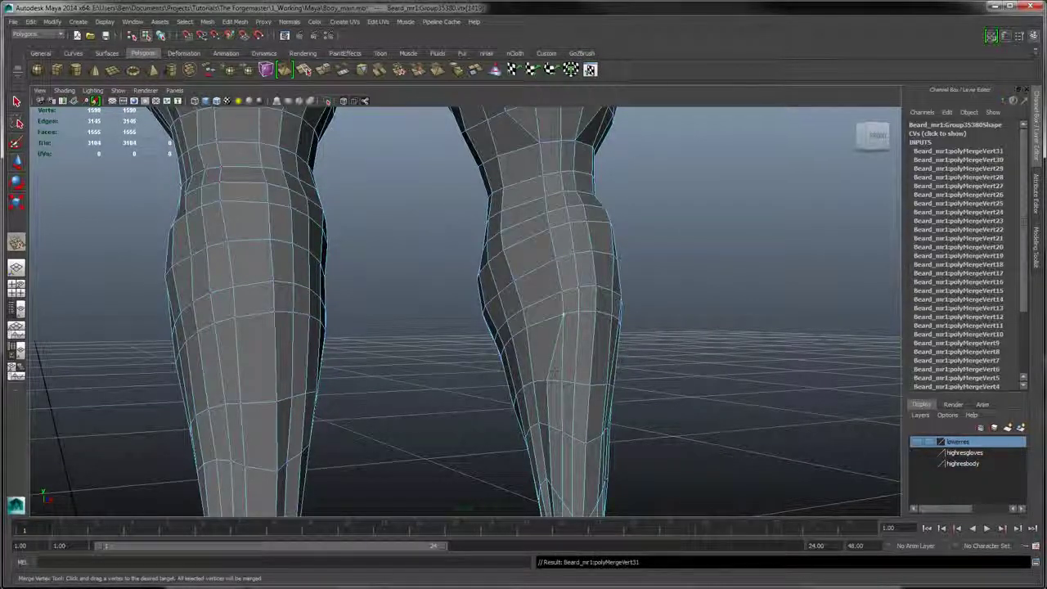
pyautogui.moveTo(547, 381); pyautogui.dragTo(562, 381)
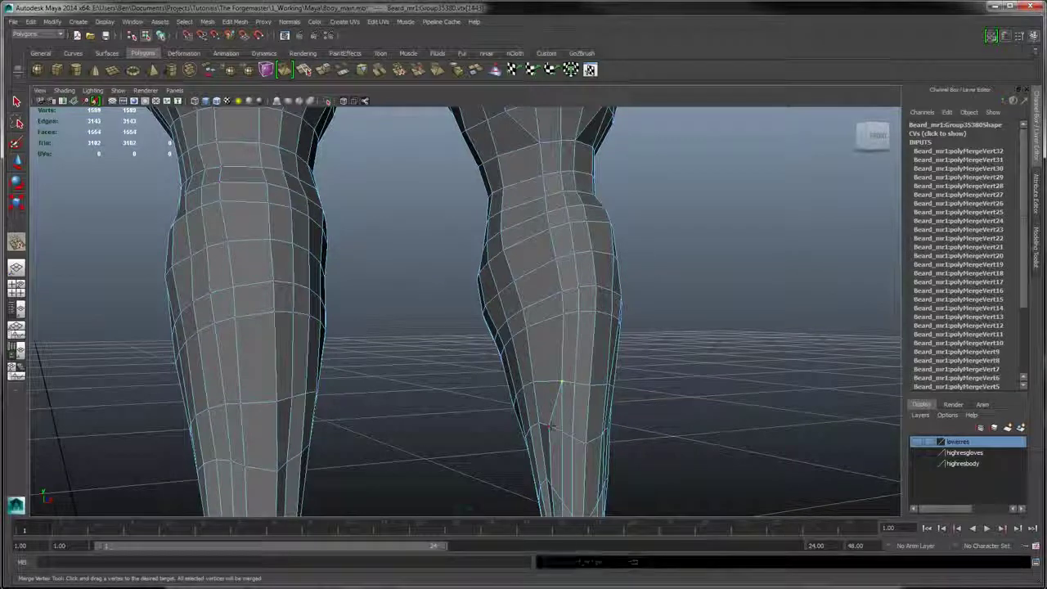
pyautogui.moveTo(550, 425); pyautogui.dragTo(562, 430)
# - Undo the last vertex merge and continue merging the inner column row by row towards the right strand's tip
pyautogui.keyDown('alt'); pyautogui.moveTo(562, 479); pyautogui.dragTo(584, 362, button='middle'); pyautogui.keyUp('alt')
pyautogui.keyDown('alt'); pyautogui.moveTo(583, 363); pyautogui.dragTo(588, 370); pyautogui.keyUp('alt')
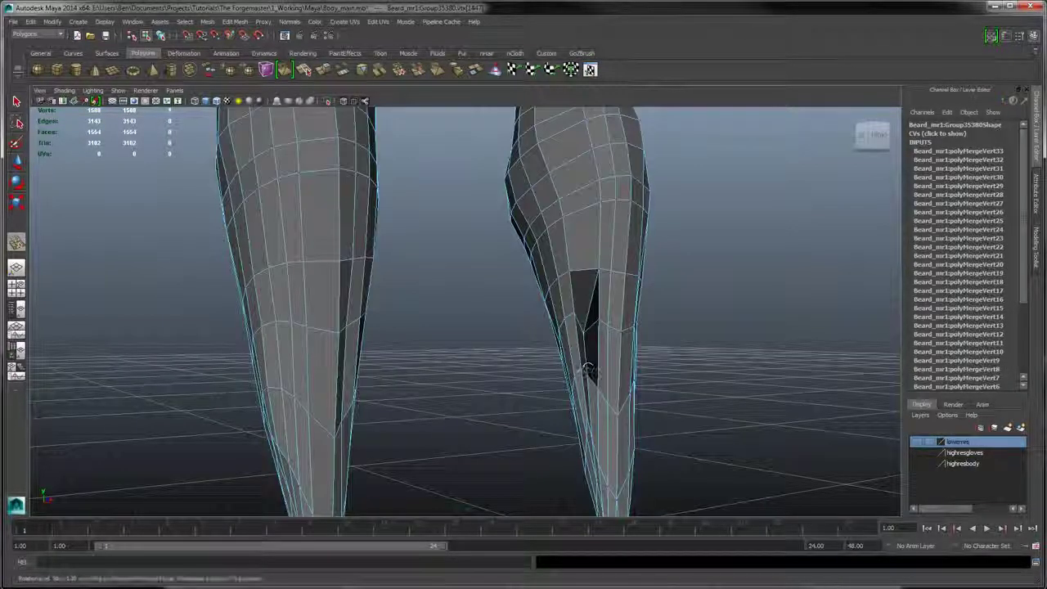
pyautogui.hotkey('ctrl', 'z')
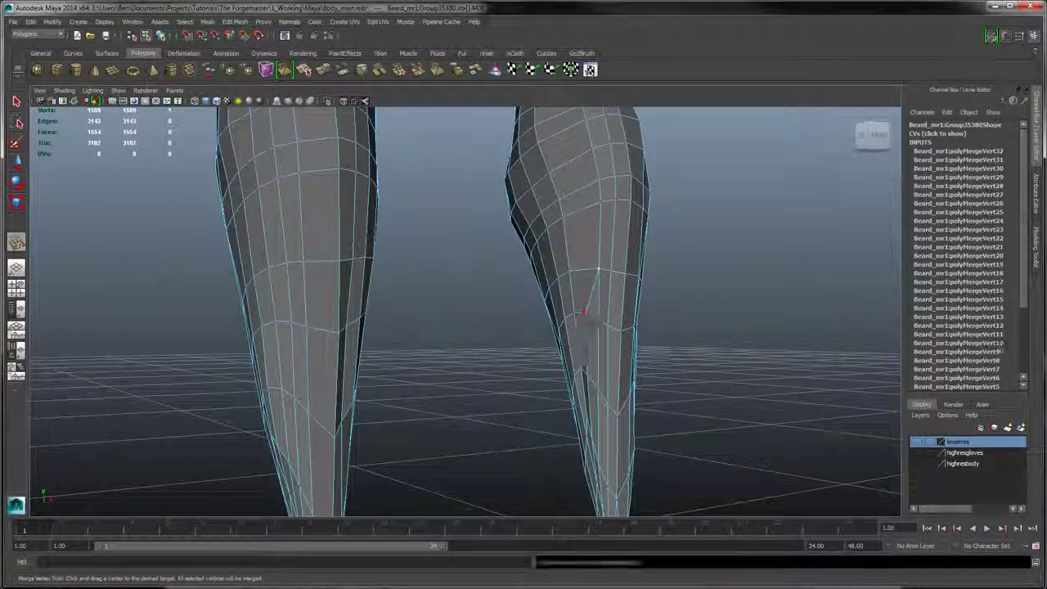
pyautogui.moveTo(584, 312); pyautogui.dragTo(584, 316)
pyautogui.moveTo(598, 385); pyautogui.dragTo(621, 357)
pyautogui.hotkey('ctrl', 'z')
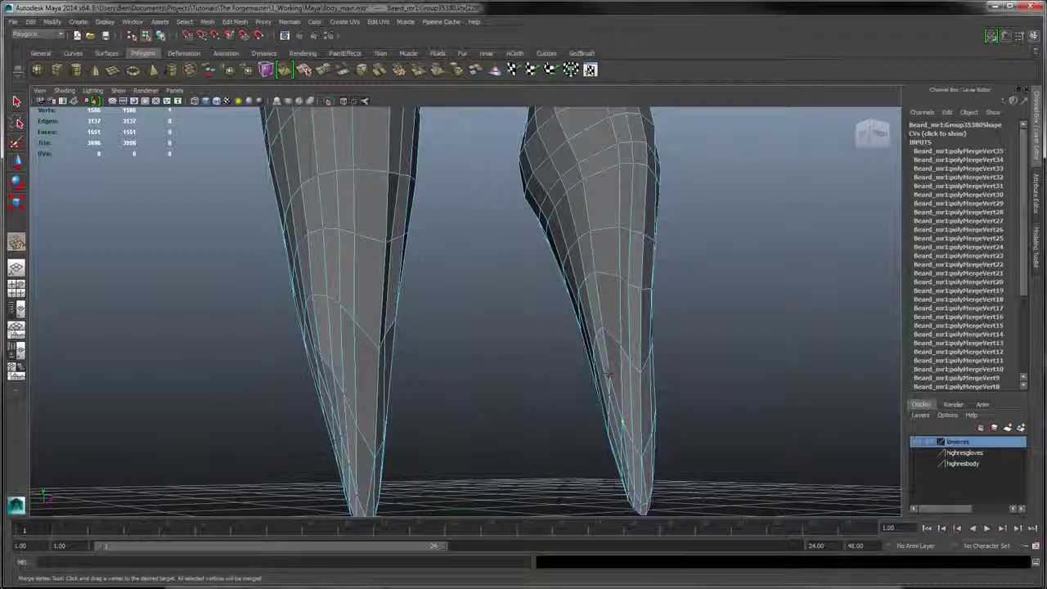
pyautogui.moveTo(608, 396); pyautogui.dragTo(608, 377)
pyautogui.keyDown('alt'); pyautogui.moveTo(583, 333); pyautogui.dragTo(554, 342); pyautogui.keyUp('alt')
pyautogui.hotkey('ctrl', 'z')
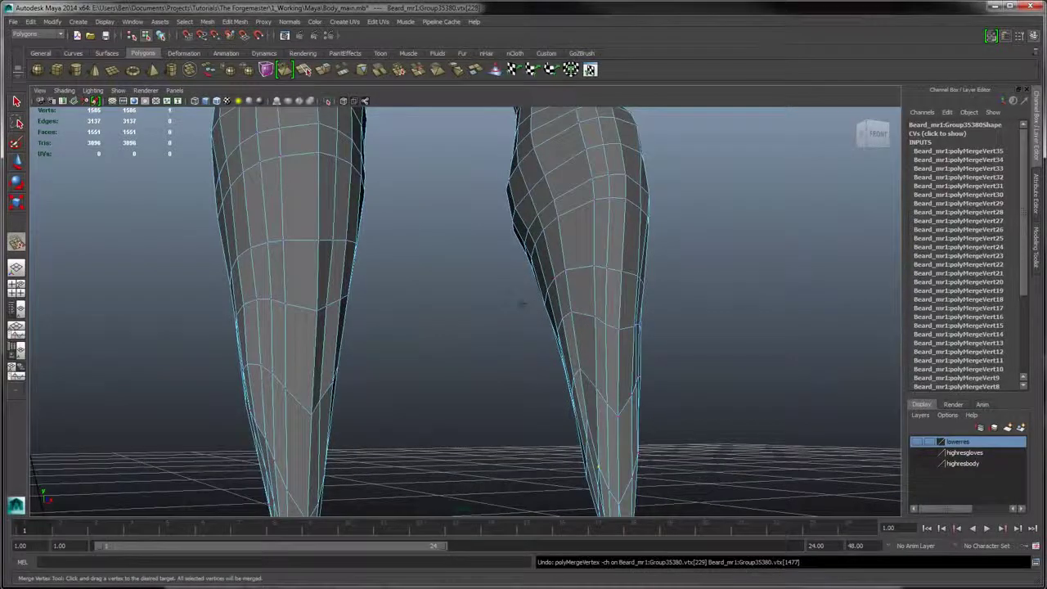
# - Merge the matching inner vertex column on the left strand into its neighbour, starting where the strand leaves the fork
pyautogui.keyDown('alt'); pyautogui.moveTo(520, 302); pyautogui.dragTo(450, 312); pyautogui.keyUp('alt')
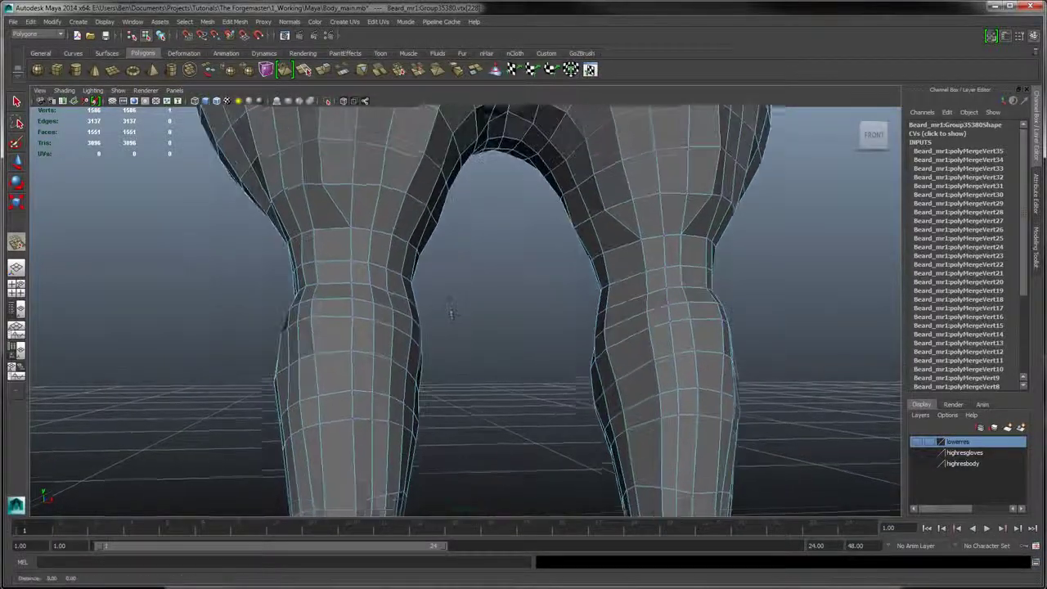
pyautogui.keyDown('alt'); pyautogui.moveTo(451, 313); pyautogui.dragTo(449, 321, button='middle'); pyautogui.keyUp('alt')
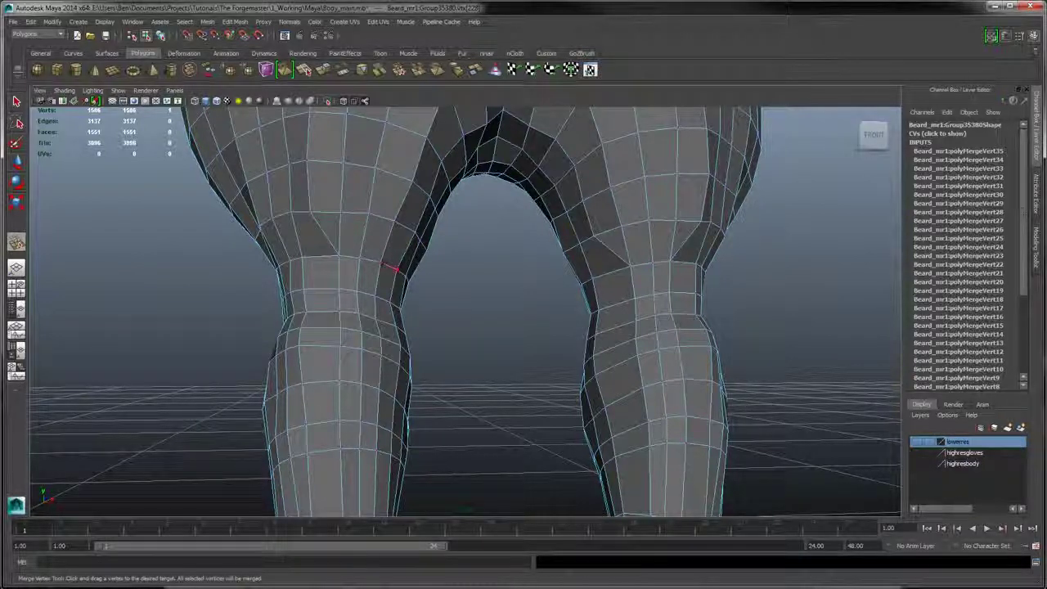
pyautogui.moveTo(396, 270); pyautogui.dragTo(382, 262)
pyautogui.keyDown('alt'); pyautogui.moveTo(382, 261); pyautogui.dragTo(428, 261); pyautogui.keyUp('alt')
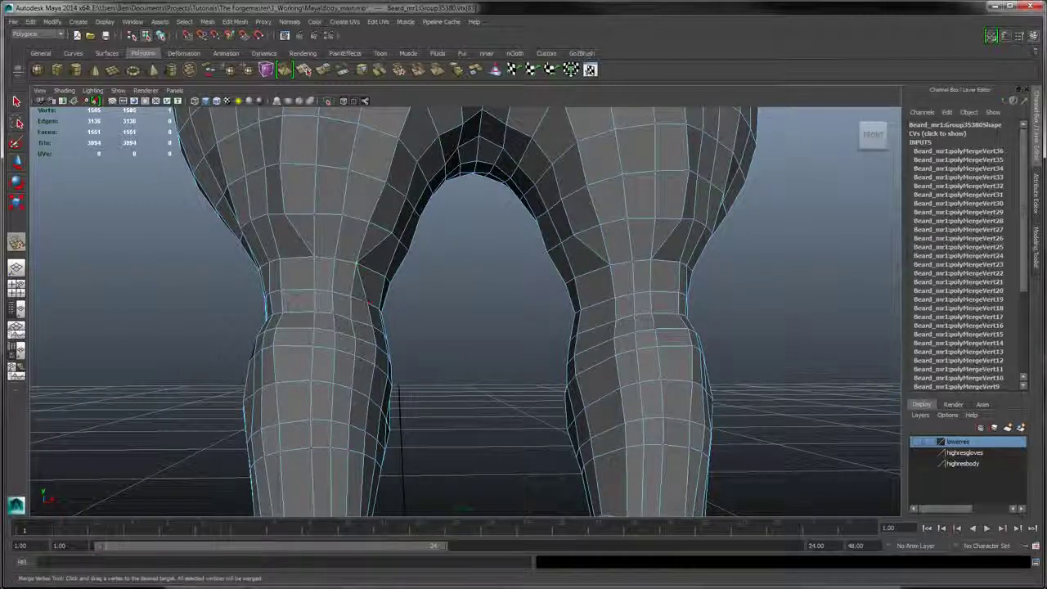
pyautogui.moveTo(368, 303); pyautogui.dragTo(350, 425)
pyautogui.hotkey('ctrl', 'z')
# - Merge the remaining vertices of the left strand's inner column row by row down to the tip
pyautogui.keyDown('alt'); pyautogui.moveTo(378, 453); pyautogui.dragTo(398, 335, button='middle'); pyautogui.keyUp('alt')
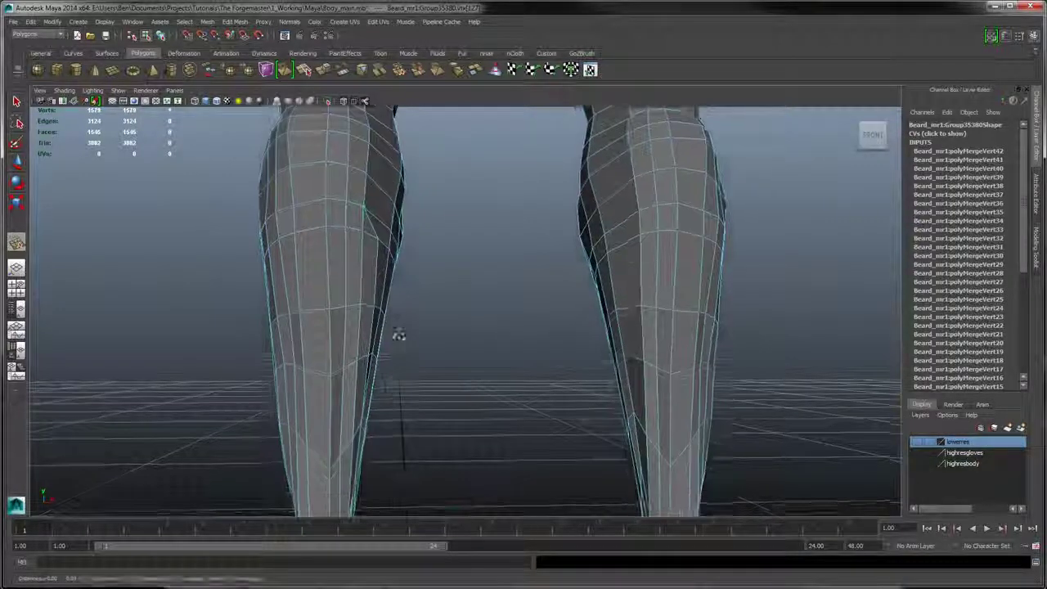
pyautogui.keyDown('alt'); pyautogui.moveTo(397, 335); pyautogui.dragTo(378, 347); pyautogui.keyUp('alt')
pyautogui.moveTo(341, 279); pyautogui.dragTo(307, 335)
pyautogui.keyDown('alt'); pyautogui.moveTo(311, 340); pyautogui.dragTo(391, 219, button='middle'); pyautogui.keyUp('alt')
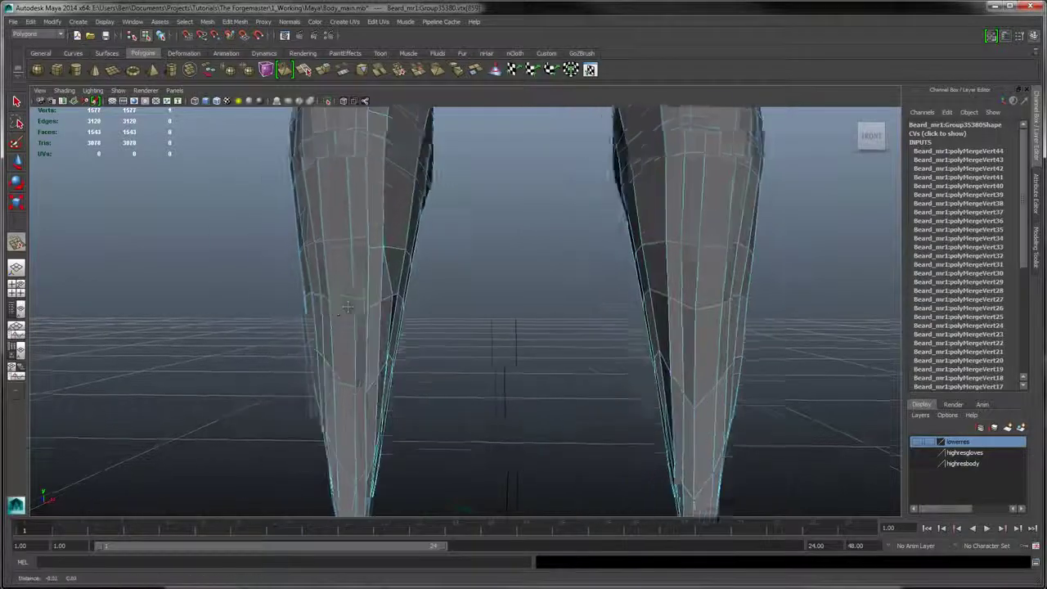
pyautogui.keyDown('alt'); pyautogui.moveTo(391, 219); pyautogui.dragTo(354, 211); pyautogui.keyUp('alt')
pyautogui.moveTo(326, 272); pyautogui.dragTo(312, 278)
pyautogui.moveTo(325, 333)
pyautogui.mouseDown()
pyautogui.moveTo(312, 351)
pyautogui.moveTo(341, 336)
pyautogui.moveTo(333, 327)
pyautogui.mouseUp()
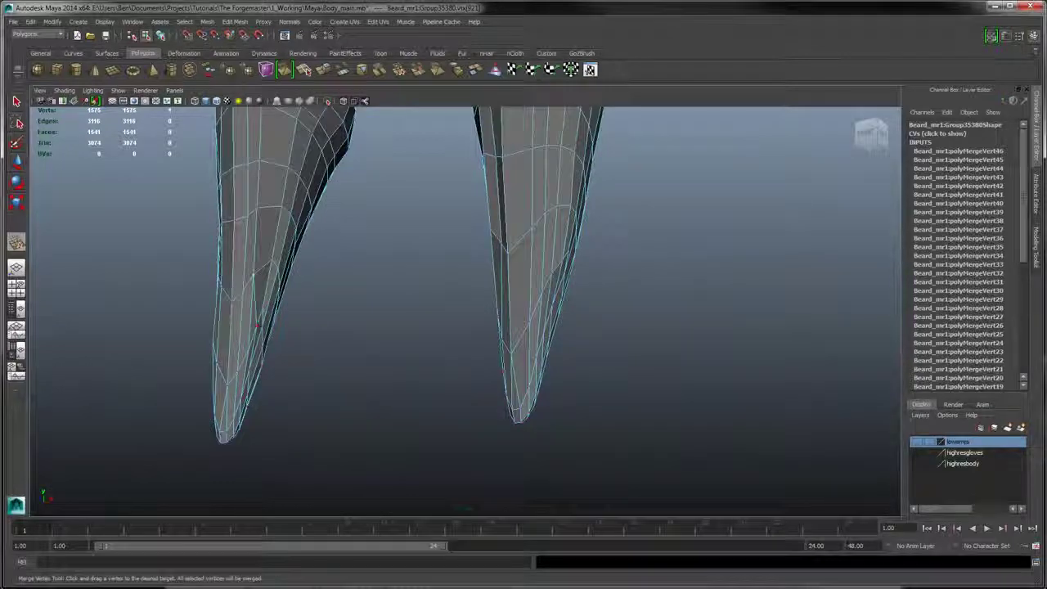
pyautogui.moveTo(250, 348); pyautogui.dragTo(248, 350)
# - Switch to edge selection and delete a symmetric pair of vertical edge loops with their vertices on the beard's back
pyautogui.keyDown('alt'); pyautogui.moveTo(344, 308); pyautogui.dragTo(434, 325); pyautogui.keyUp('alt')
pyautogui.keyDown('alt'); pyautogui.moveTo(434, 237); pyautogui.dragTo(436, 343, button='middle'); pyautogui.keyUp('alt')
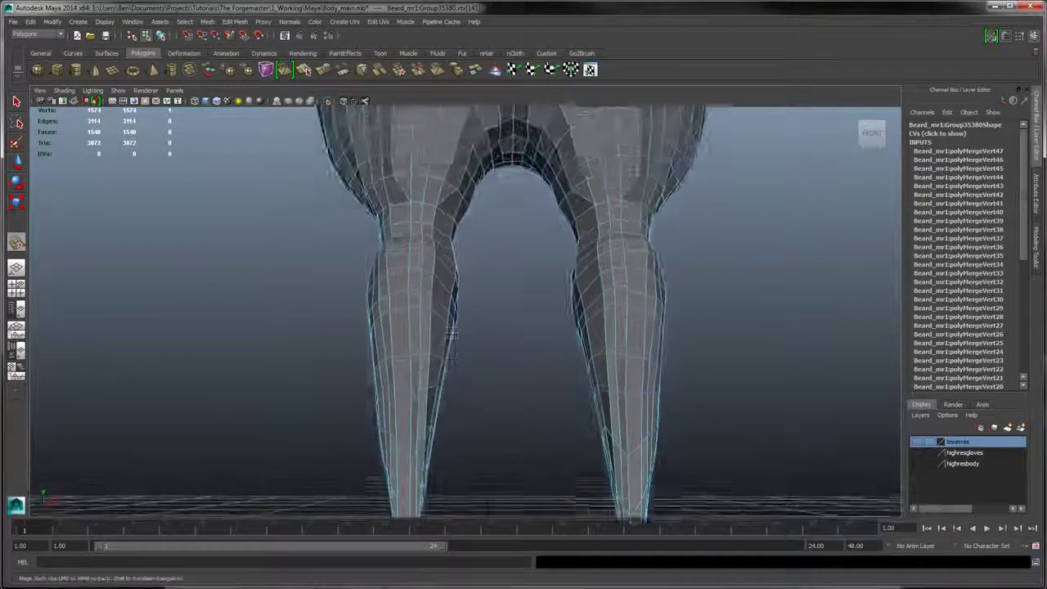
pyautogui.keyDown('alt'); pyautogui.moveTo(437, 303); pyautogui.dragTo(466, 343); pyautogui.keyUp('alt')
pyautogui.keyDown('alt'); pyautogui.moveTo(468, 328); pyautogui.dragTo(479, 317, button='right'); pyautogui.keyUp('alt')
pyautogui.keyDown('alt'); pyautogui.moveTo(479, 318); pyautogui.dragTo(456, 269); pyautogui.keyUp('alt')
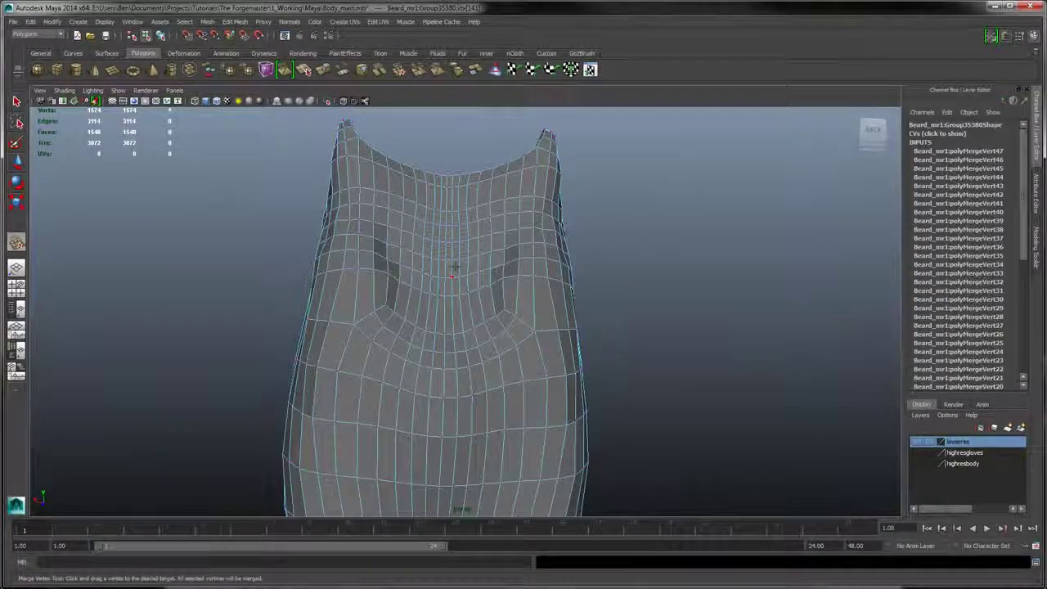
pyautogui.moveTo(432, 227); pyautogui.dragTo(425, 220, button='right')
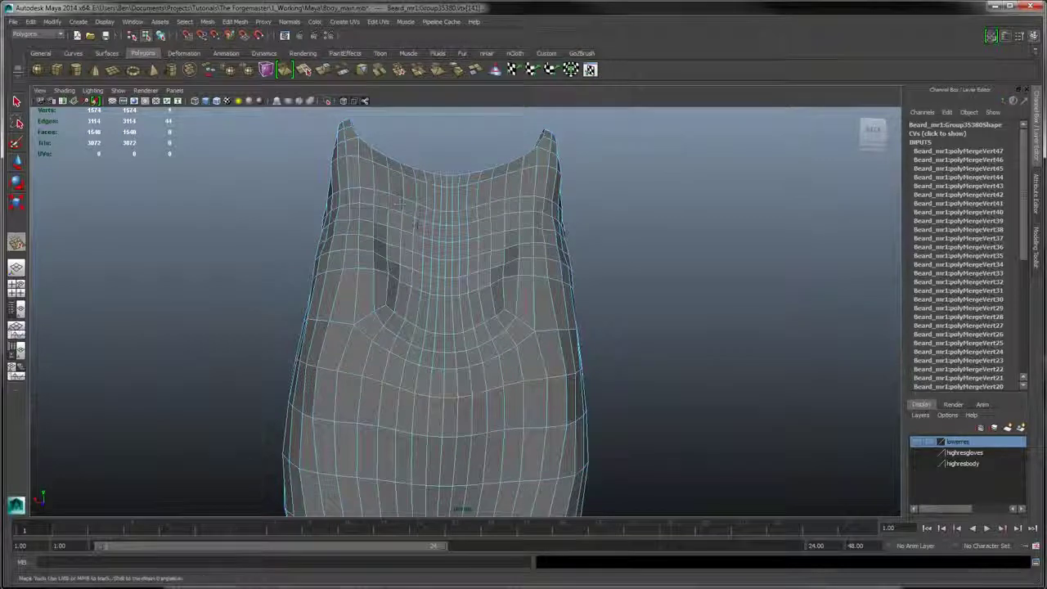
pyautogui.keyDown('alt'); pyautogui.moveTo(417, 225); pyautogui.dragTo(420, 249, button='middle'); pyautogui.keyUp('alt')
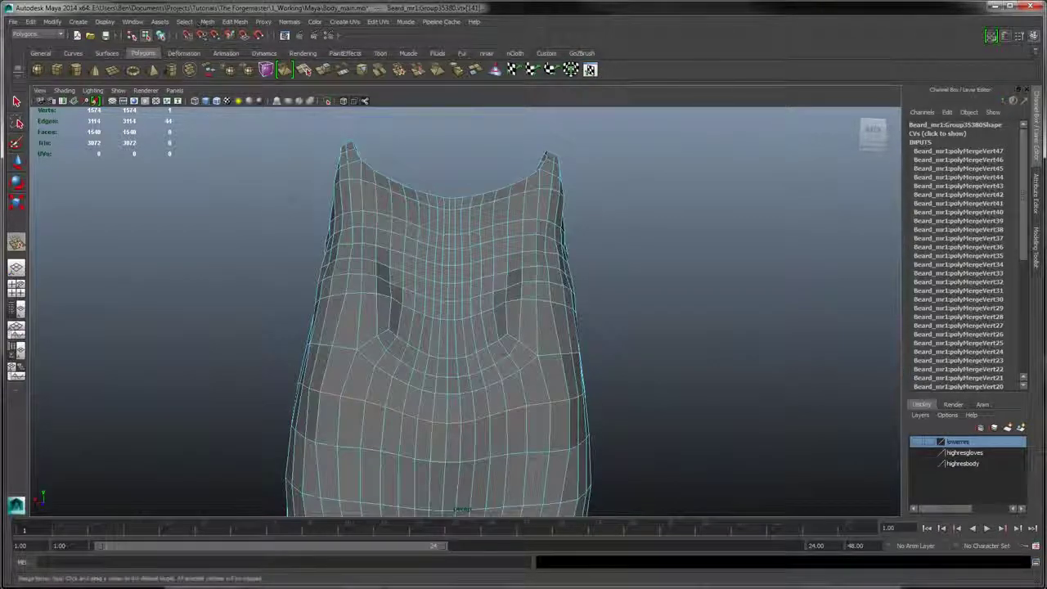
pyautogui.click(292, 196)
pyautogui.click(18, 100)
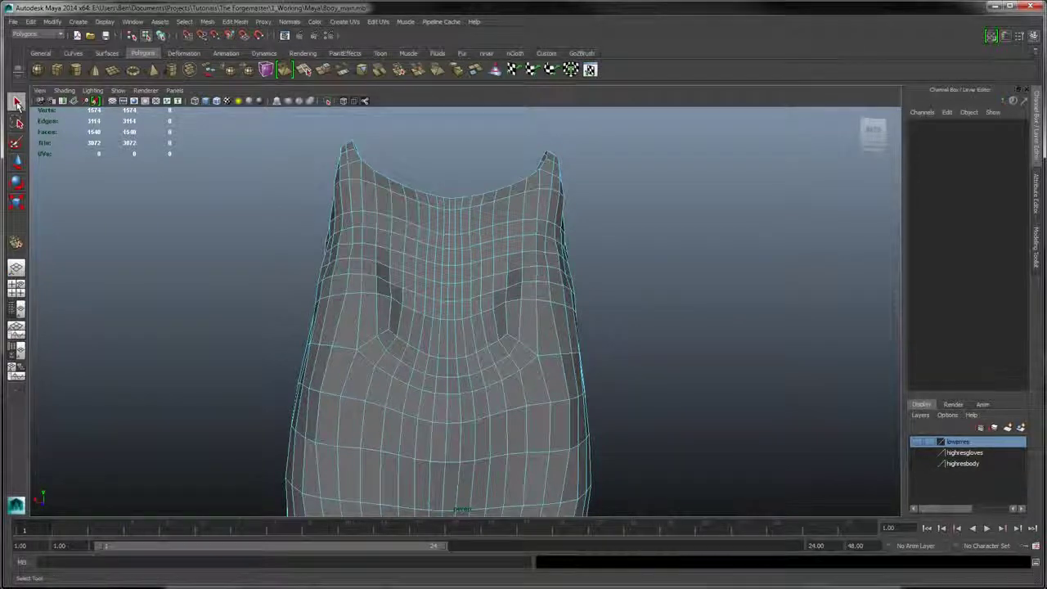
pyautogui.click(392, 204)
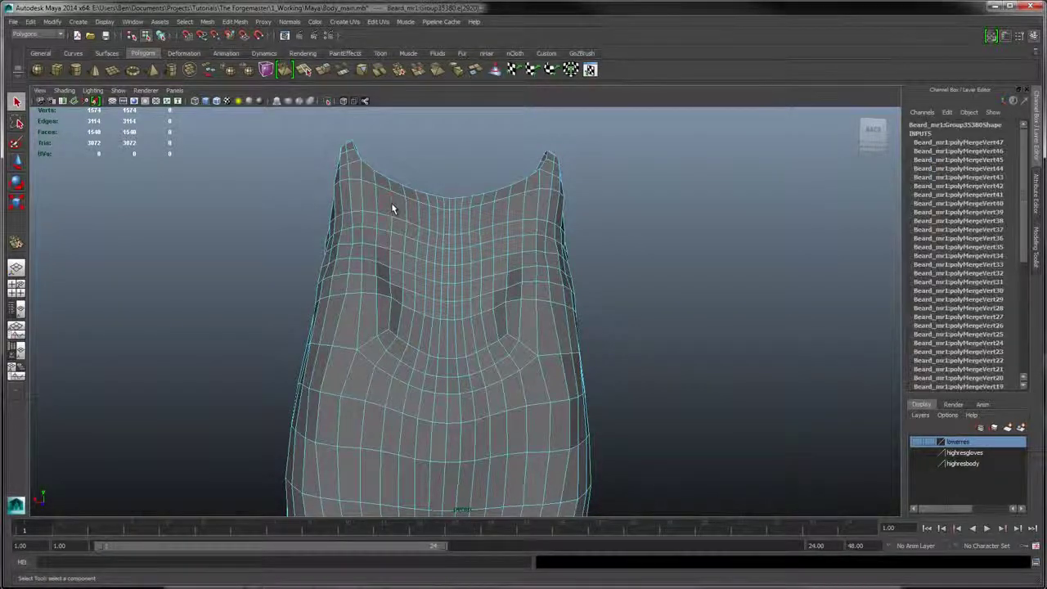
pyautogui.keyDown('shift'); pyautogui.doubleClick(393, 338); pyautogui.keyUp('shift')
pyautogui.hotkey('ctrl', 'Delete')
# - Save the scene and delete the next symmetric pair of vertical edge loops closer to the centre of the beard's back
pyautogui.keyDown('alt'); pyautogui.moveTo(518, 279); pyautogui.dragTo(515, 298); pyautogui.keyUp('alt')
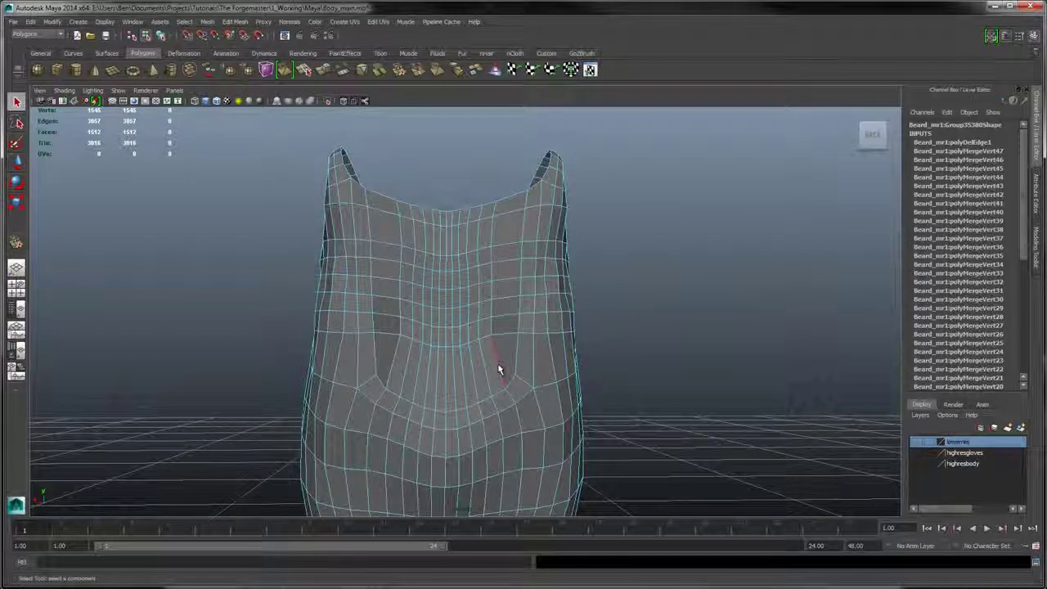
pyautogui.hotkey('ctrl', 's')
pyautogui.keyDown('shift'); pyautogui.doubleClick(394, 350); pyautogui.keyUp('shift')
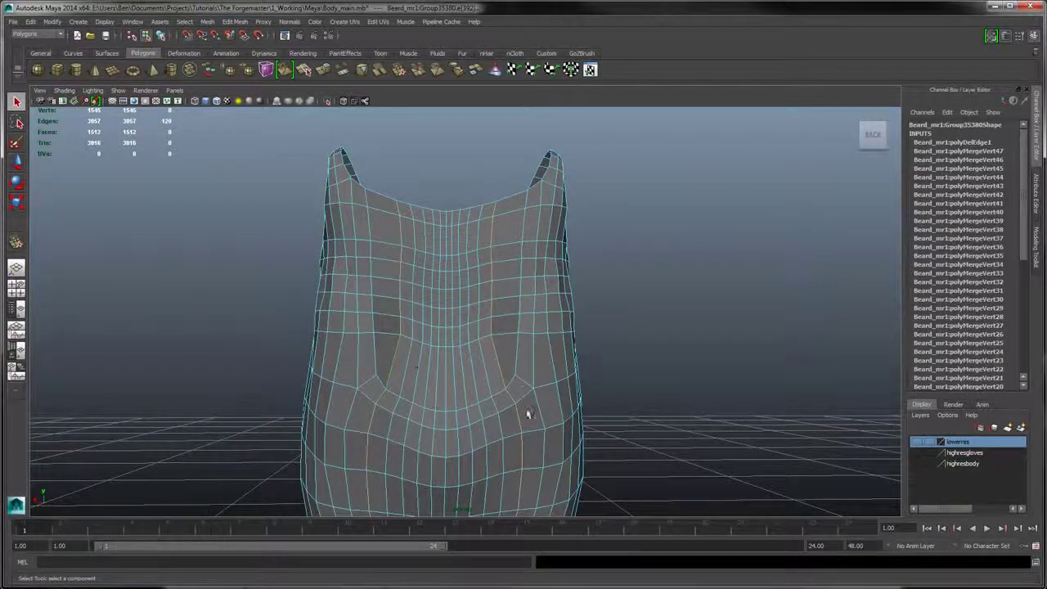
pyautogui.keyDown('alt'); pyautogui.moveTo(528, 414); pyautogui.dragTo(543, 393, button='middle'); pyautogui.keyUp('alt')
pyautogui.press('Delete')
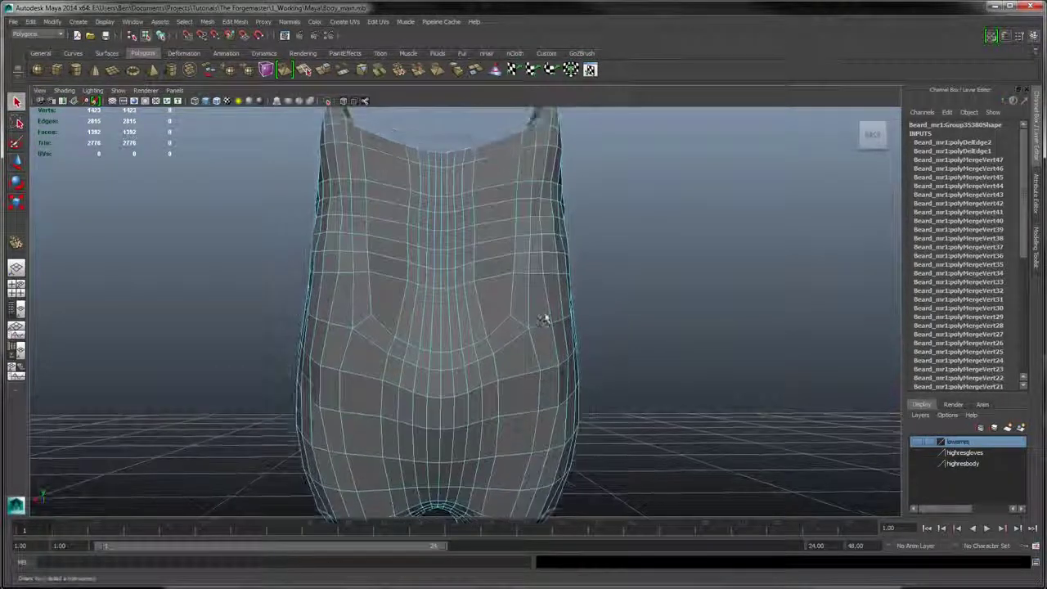
# - Delete a symmetric pair of vertical edge loops near the outer sides of the beard's back, including their vertices
pyautogui.doubleClick(547, 311)
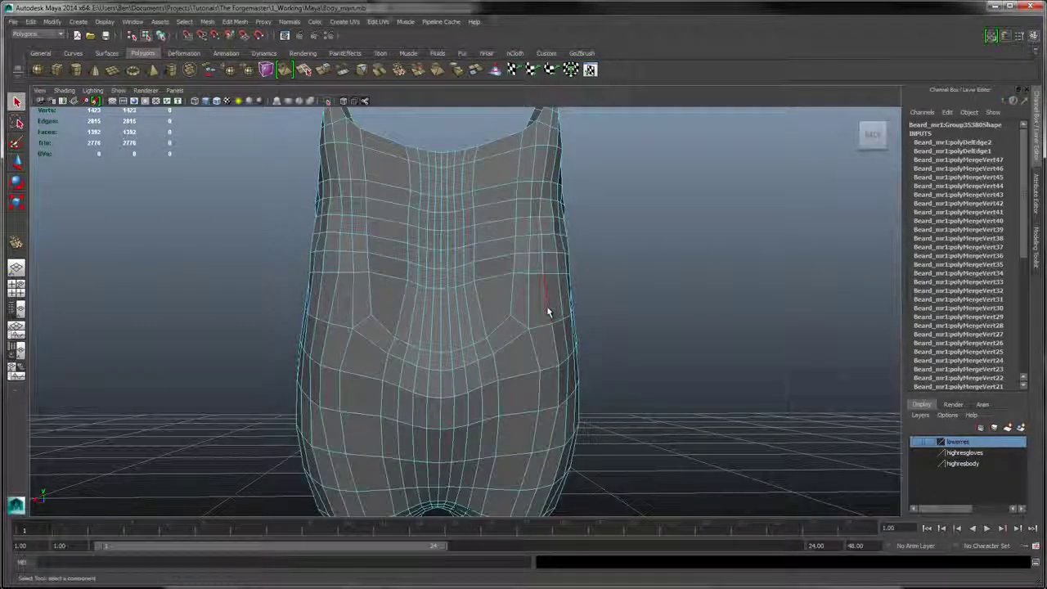
pyautogui.keyDown('shift'); pyautogui.doubleClick(333, 295); pyautogui.keyUp('shift')
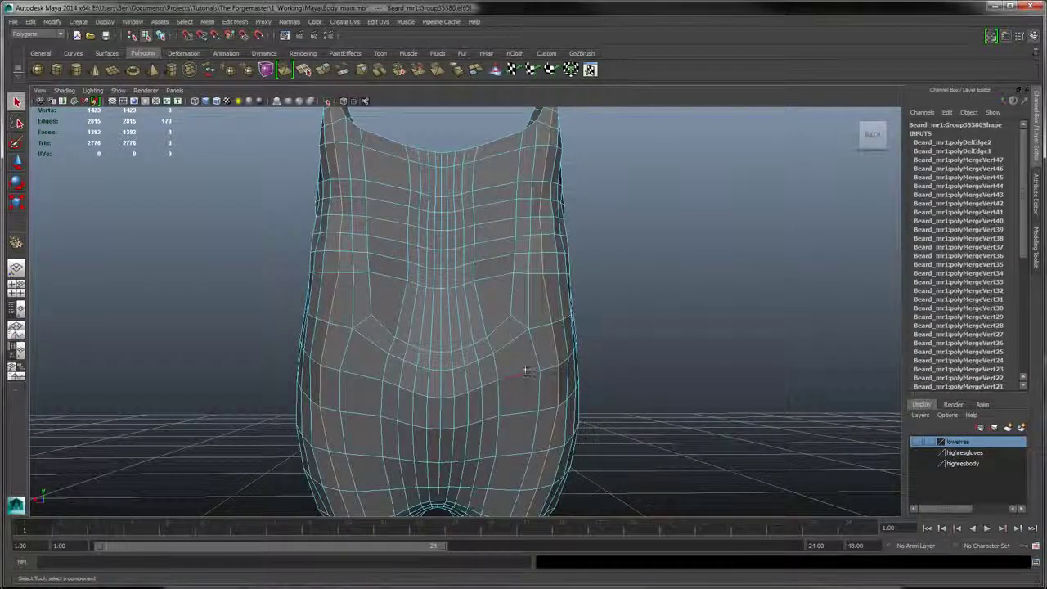
pyautogui.keyDown('alt'); pyautogui.moveTo(527, 371); pyautogui.dragTo(539, 207, button='middle'); pyautogui.keyUp('alt')
pyautogui.hotkey('ctrl', 'Delete')
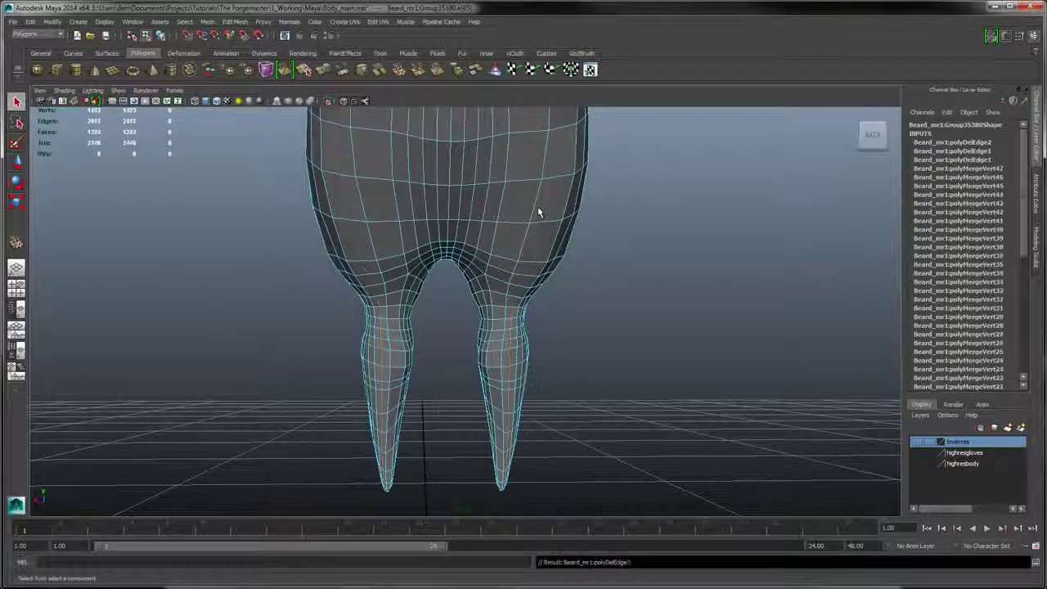
# - Switch to vertices and use the Merge Vertex Tool to collapse the upper column right of the back's centre into its outer neighbour
pyautogui.keyDown('alt'); pyautogui.moveTo(540, 141); pyautogui.dragTo(537, 278, button='middle'); pyautogui.keyUp('alt')
pyautogui.keyDown('alt'); pyautogui.moveTo(536, 278); pyautogui.dragTo(553, 343); pyautogui.keyUp('alt')
pyautogui.rightClick(472, 303)
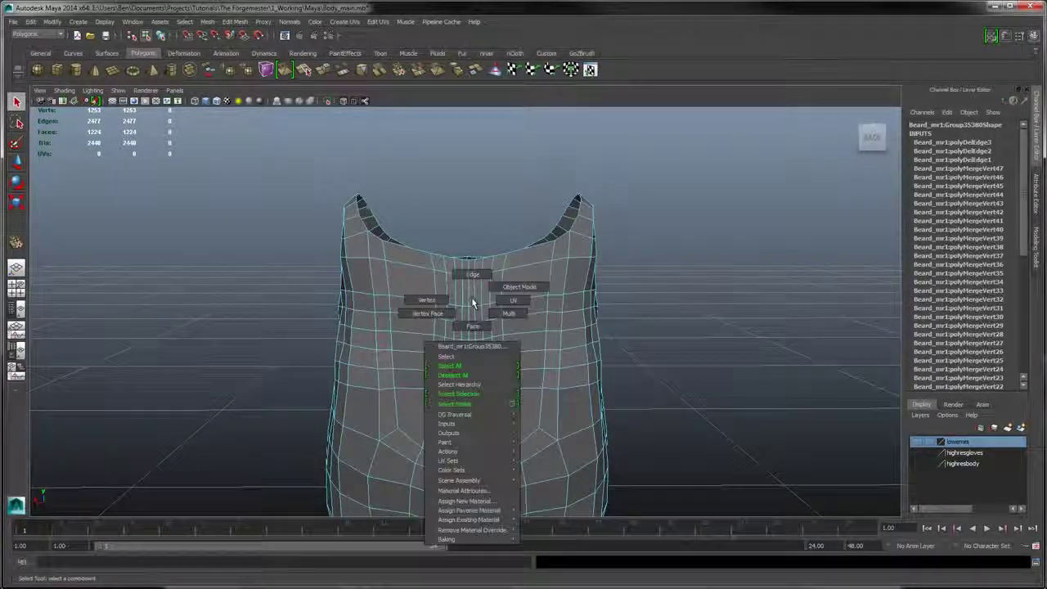
pyautogui.moveTo(469, 287); pyautogui.dragTo(428, 302, button='right')
pyautogui.keyDown('alt'); pyautogui.moveTo(504, 262); pyautogui.dragTo(493, 287, button='middle'); pyautogui.keyUp('alt')
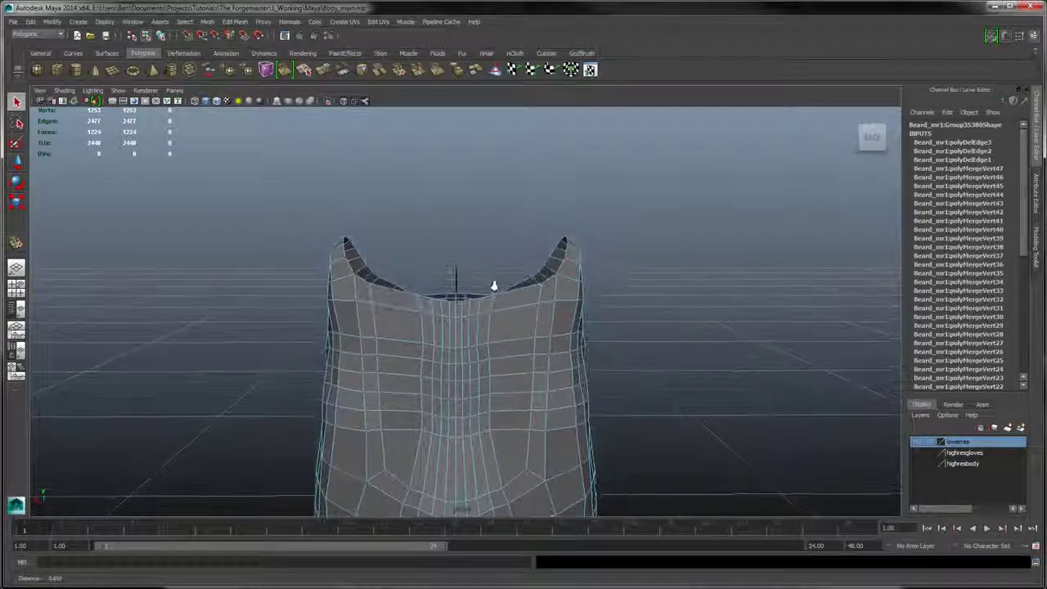
pyautogui.keyDown('alt'); pyautogui.moveTo(278, 157); pyautogui.dragTo(335, 162, button='right'); pyautogui.keyUp('alt')
pyautogui.click(235, 21)
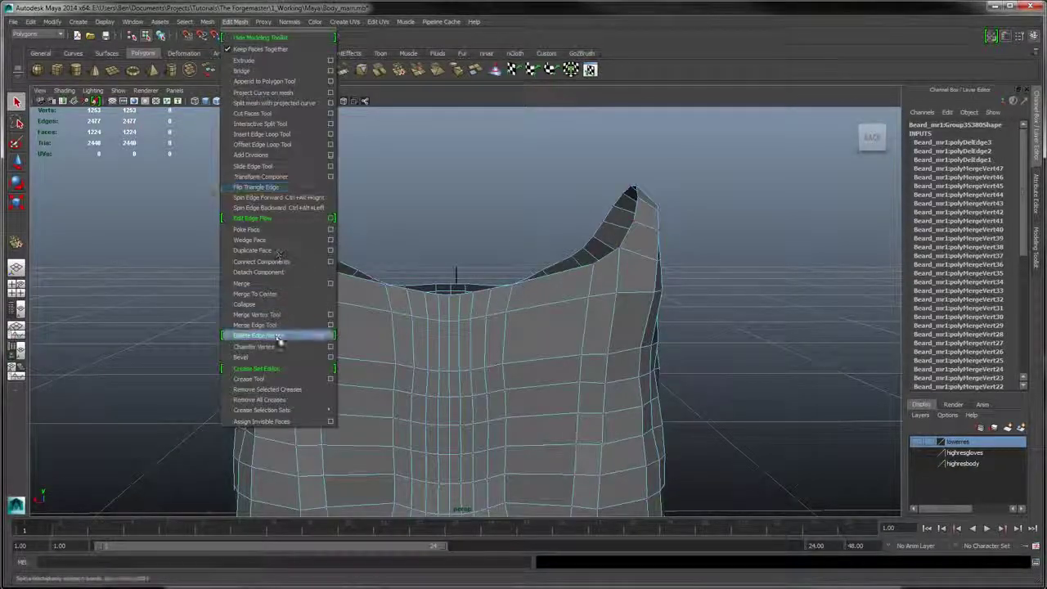
pyautogui.click(256, 316)
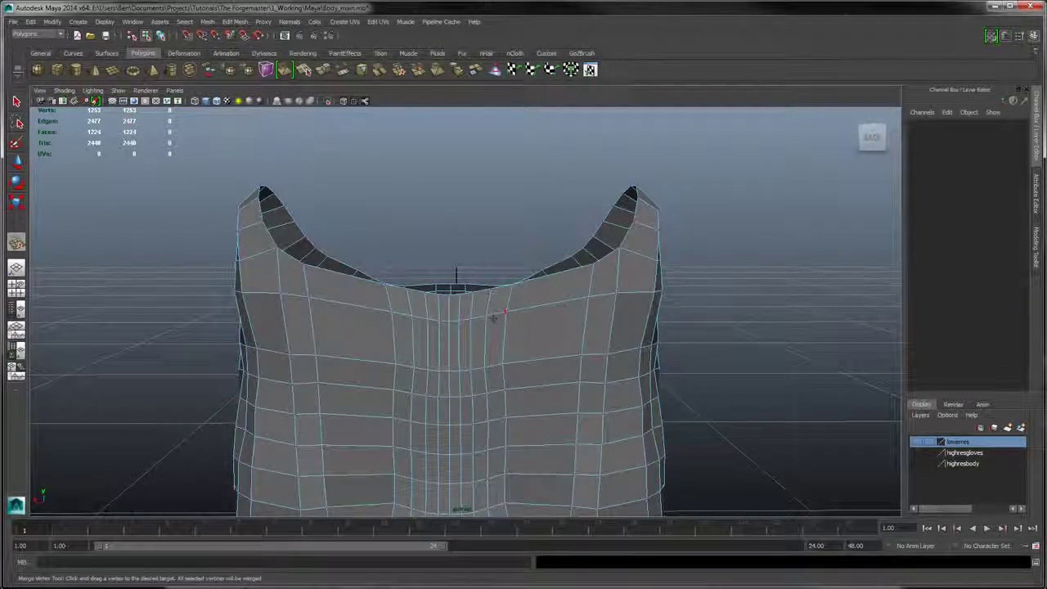
pyautogui.moveTo(485, 314); pyautogui.dragTo(505, 311)
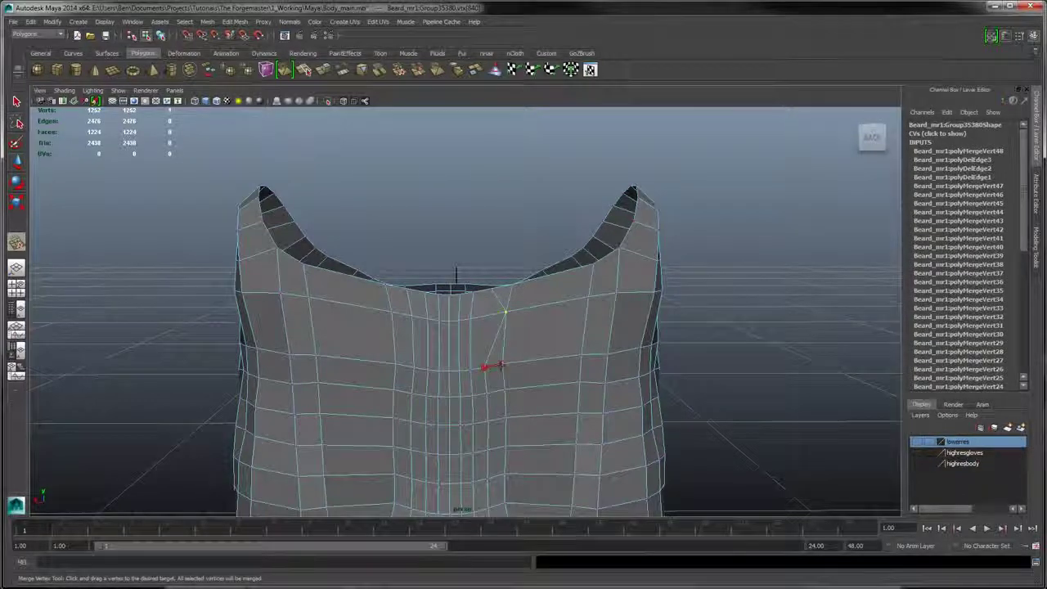
pyautogui.moveTo(485, 366); pyautogui.dragTo(504, 389)
pyautogui.moveTo(490, 288); pyautogui.dragTo(510, 285)
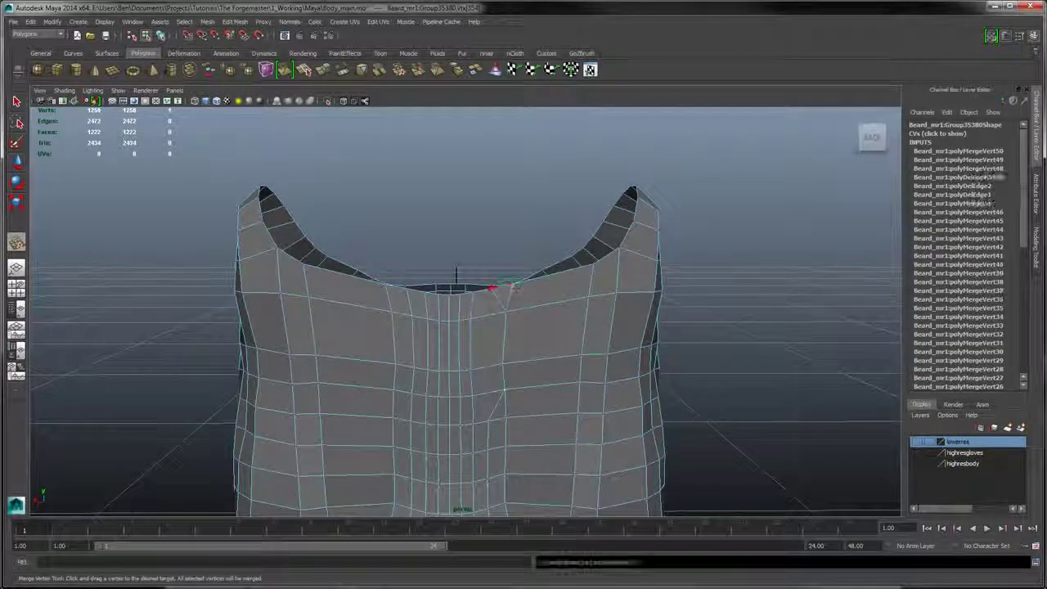
pyautogui.moveTo(487, 422); pyautogui.dragTo(505, 446)
# - Continue merging the column right of the back's centre outward, row by row, down to the curved edge row
pyautogui.keyDown('alt'); pyautogui.moveTo(505, 446); pyautogui.dragTo(540, 273, button='middle'); pyautogui.keyUp('alt')
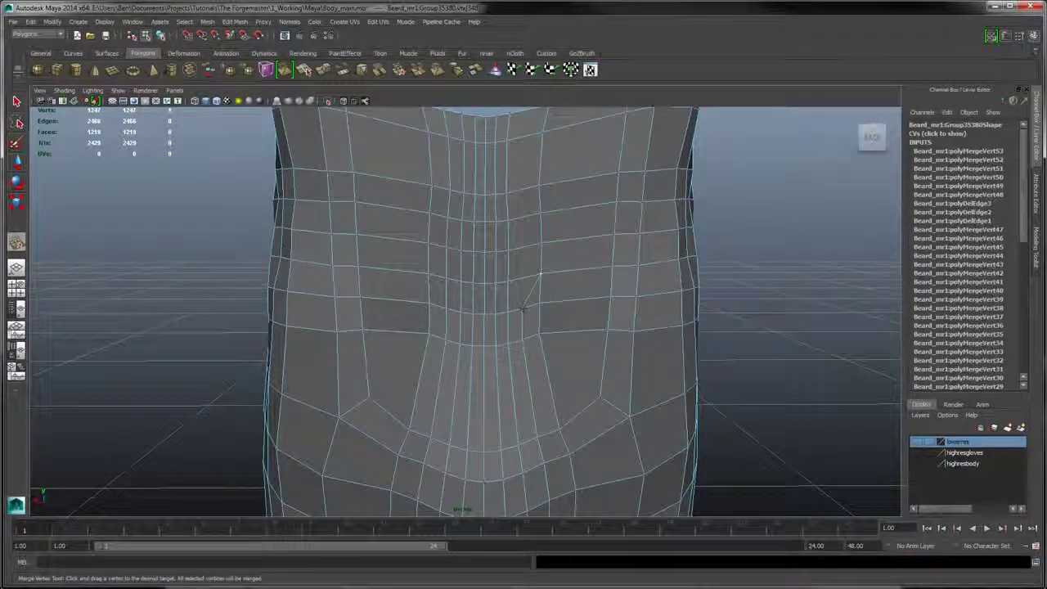
pyautogui.moveTo(521, 308); pyautogui.dragTo(539, 334)
pyautogui.moveTo(541, 437); pyautogui.dragTo(559, 429)
# - Merge the upper vertex column left of the back's centre into its outer neighbour, row by row, down to the narrowing section
pyautogui.keyDown('alt'); pyautogui.moveTo(468, 155); pyautogui.dragTo(463, 231, button='middle'); pyautogui.keyUp('alt')
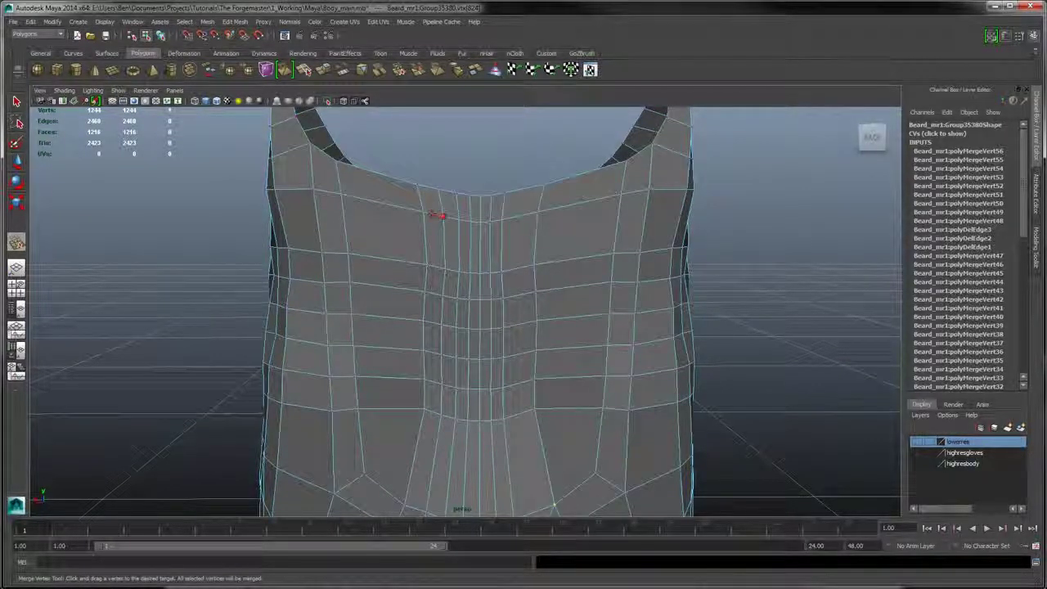
pyautogui.moveTo(442, 217); pyautogui.dragTo(423, 212)
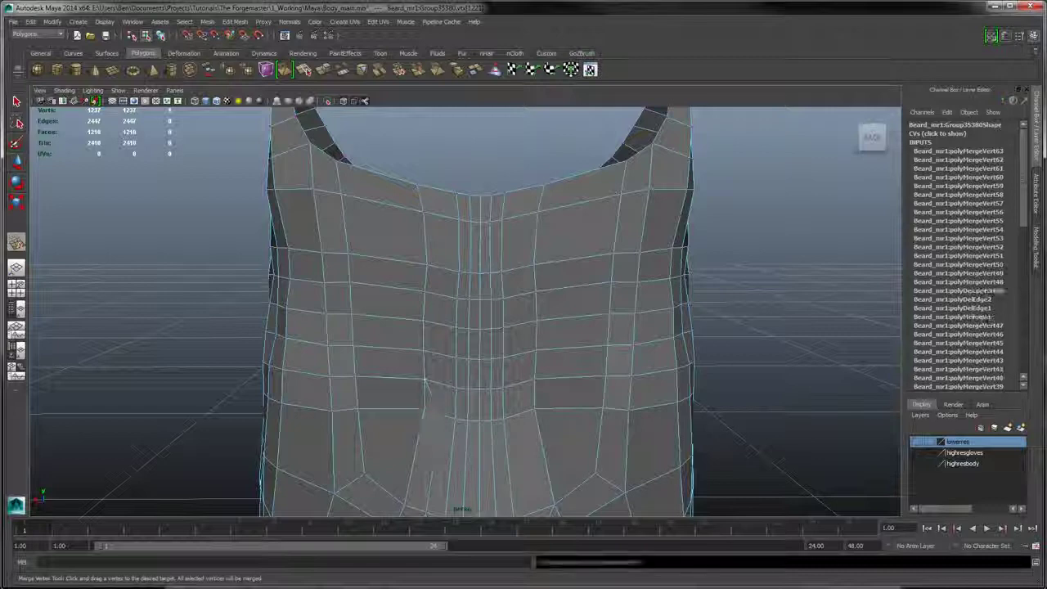
pyautogui.moveTo(430, 395); pyautogui.dragTo(424, 408)
pyautogui.keyDown('alt'); pyautogui.moveTo(424, 408); pyautogui.dragTo(411, 260, button='middle'); pyautogui.keyUp('alt')
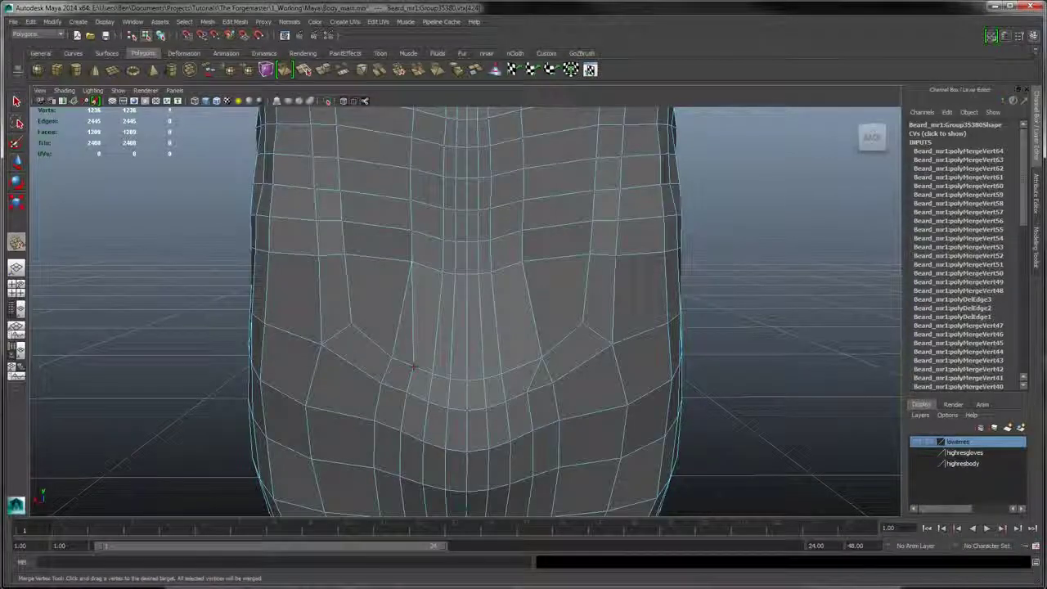
# - Continue merging the vertex columns on both sides of the back's centre outward, down to the fork between the two strands
pyautogui.moveTo(413, 366); pyautogui.dragTo(395, 358)
pyautogui.keyDown('alt'); pyautogui.moveTo(458, 331); pyautogui.dragTo(423, 339, button='right'); pyautogui.keyUp('alt')
pyautogui.keyDown('alt'); pyautogui.moveTo(423, 339); pyautogui.dragTo(438, 273); pyautogui.keyUp('alt')
pyautogui.keyDown('alt'); pyautogui.moveTo(427, 309); pyautogui.dragTo(485, 319, button='right'); pyautogui.keyUp('alt')
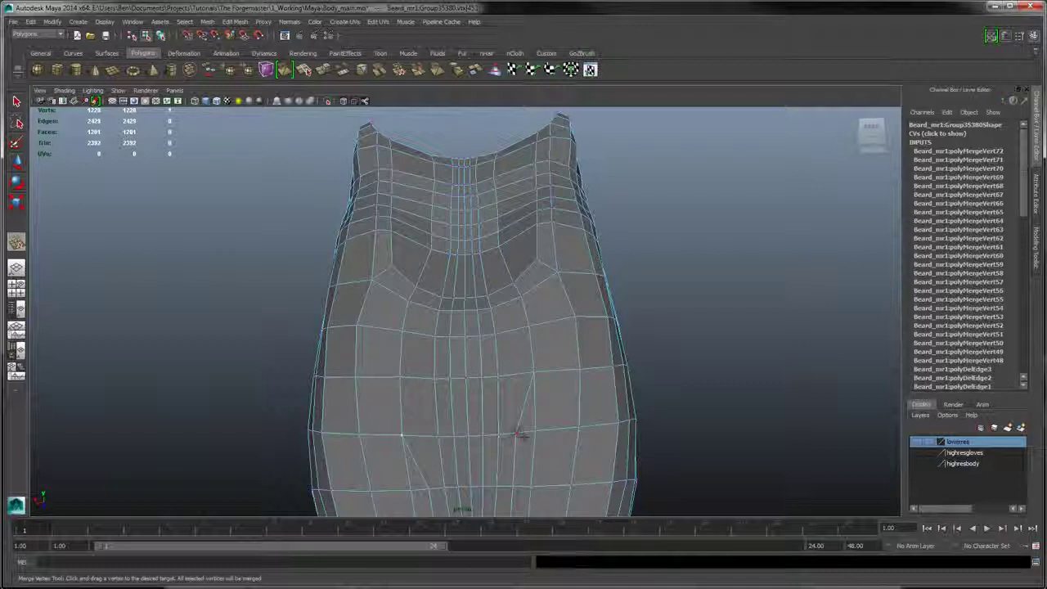
pyautogui.keyDown('alt'); pyautogui.moveTo(556, 412); pyautogui.dragTo(558, 347, button='middle'); pyautogui.keyUp('alt')
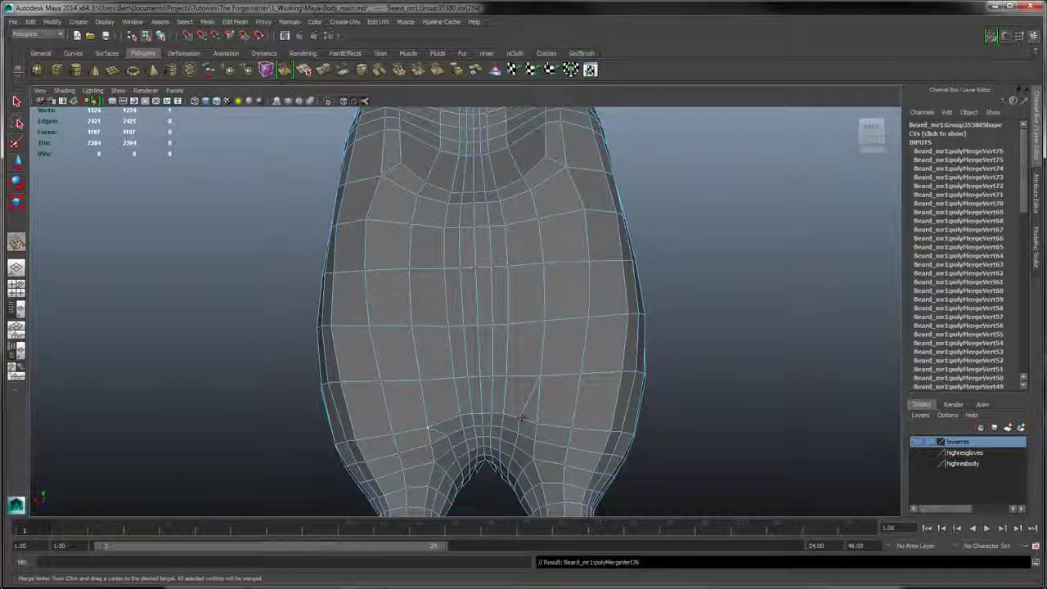
pyautogui.keyDown('alt'); pyautogui.moveTo(560, 345); pyautogui.dragTo(554, 253); pyautogui.keyUp('alt')
# - Switch to edges, select alternating vertical edge loops along the beard's side, and delete them together with their vertices
pyautogui.rightClick(515, 258)
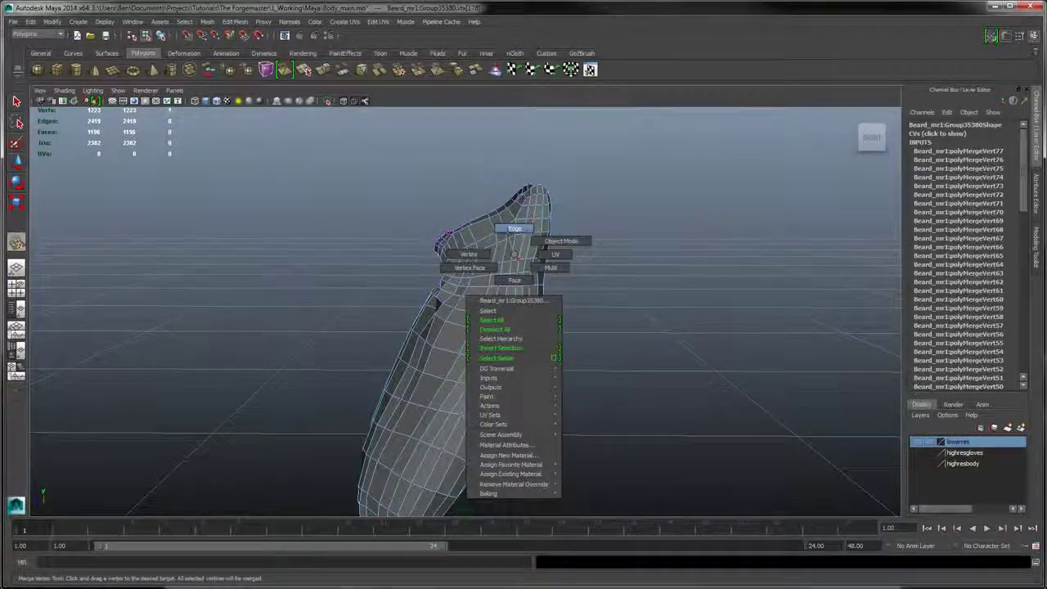
pyautogui.moveTo(514, 254); pyautogui.dragTo(514, 228, button='right')
pyautogui.doubleClick(551, 224)
pyautogui.keyDown('alt'); pyautogui.moveTo(556, 224); pyautogui.dragTo(530, 253, button='middle'); pyautogui.keyUp('alt')
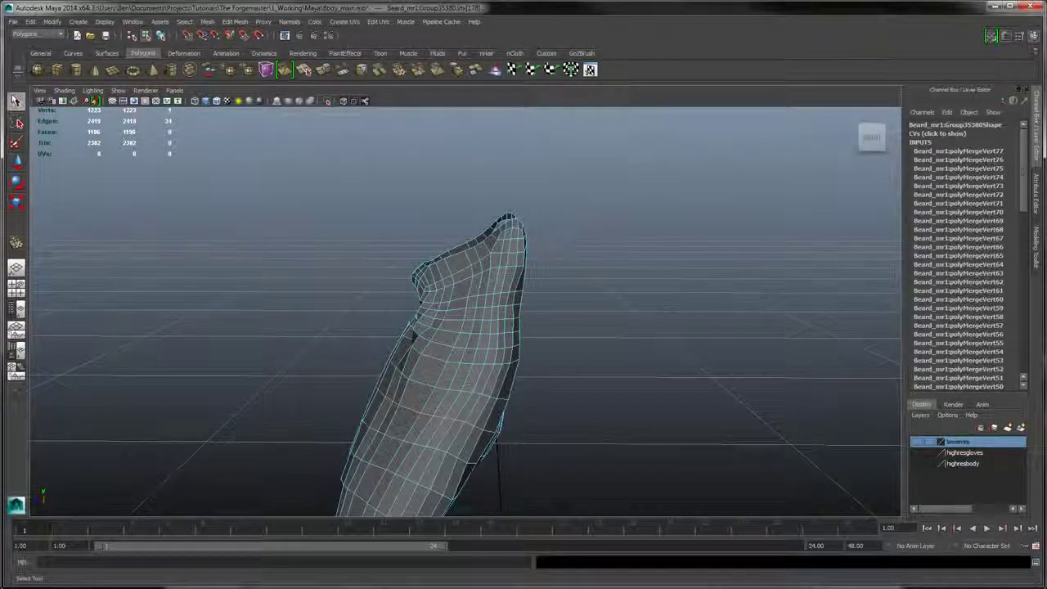
pyautogui.keyDown('shift'); pyautogui.doubleClick(496, 279); pyautogui.keyUp('shift')
pyautogui.keyDown('alt'); pyautogui.moveTo(553, 295); pyautogui.dragTo(485, 221); pyautogui.keyUp('alt')
pyautogui.hotkey('ctrl', 'Delete')
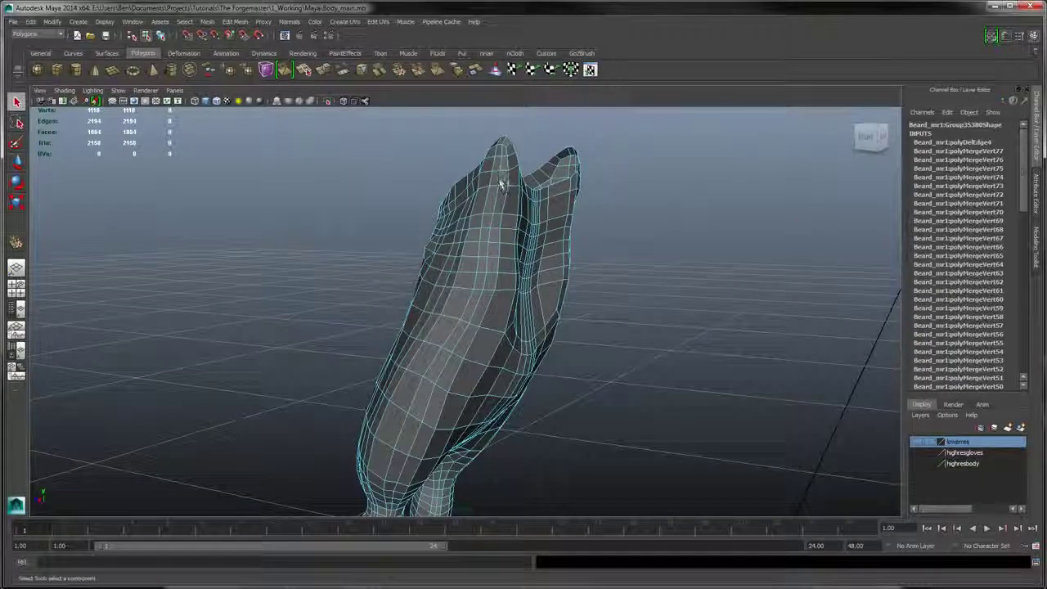
# - Select the matching edge loops around both outer sides of the beard from below and delete them with their vertices
pyautogui.keyDown('alt'); pyautogui.moveTo(502, 184); pyautogui.dragTo(686, 307); pyautogui.keyUp('alt')
pyautogui.keyDown('alt'); pyautogui.moveTo(580, 269); pyautogui.dragTo(600, 252, button='middle'); pyautogui.keyUp('alt')
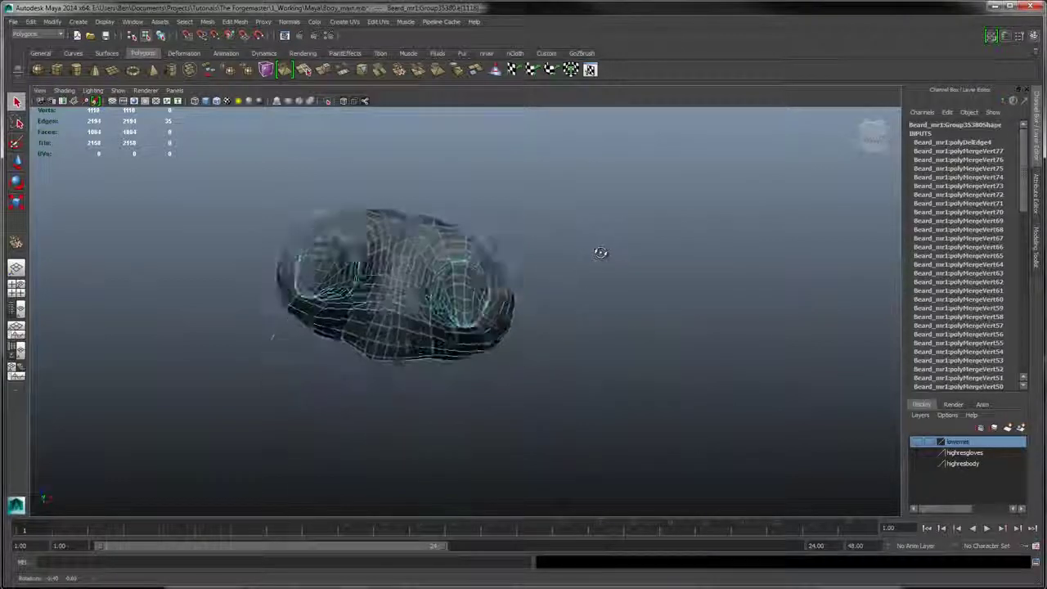
pyautogui.keyDown('alt'); pyautogui.moveTo(554, 254); pyautogui.dragTo(600, 371, button='right'); pyautogui.keyUp('alt')
pyautogui.keyDown('alt'); pyautogui.moveTo(601, 371); pyautogui.dragTo(535, 218); pyautogui.keyUp('alt')
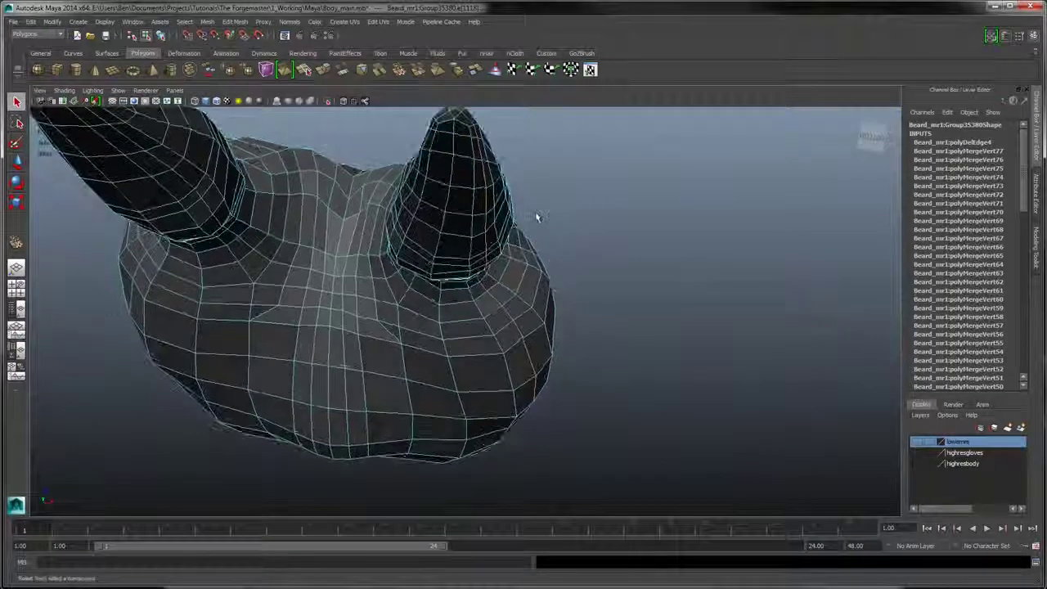
pyautogui.keyDown('alt'); pyautogui.moveTo(535, 218); pyautogui.dragTo(540, 243, button='middle'); pyautogui.keyUp('alt')
pyautogui.keyDown('alt'); pyautogui.moveTo(540, 243); pyautogui.dragTo(543, 242); pyautogui.keyUp('alt')
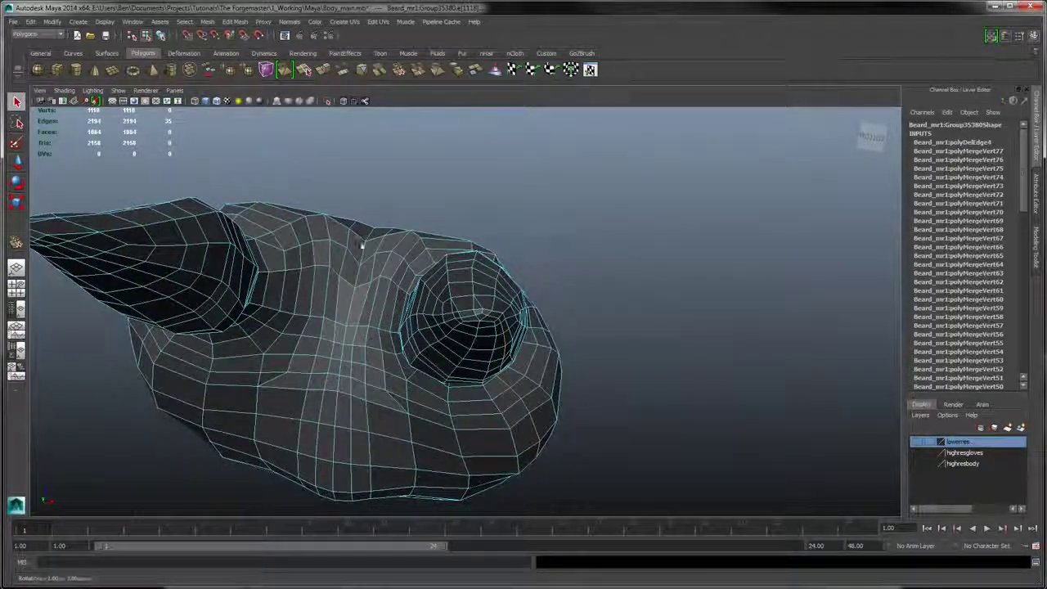
pyautogui.keyDown('alt'); pyautogui.moveTo(362, 245); pyautogui.dragTo(386, 234); pyautogui.keyUp('alt')
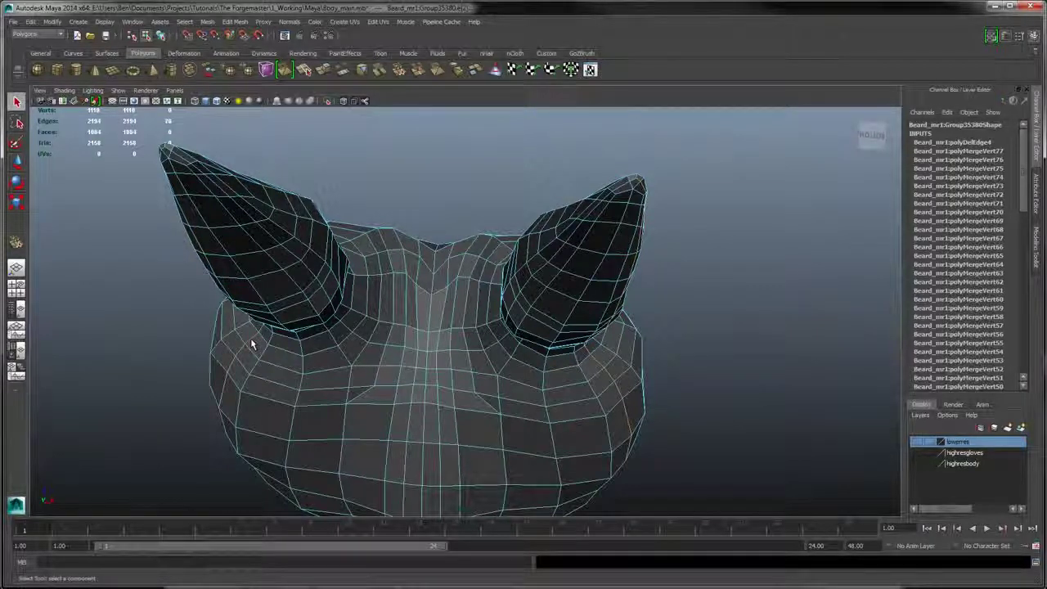
pyautogui.keyDown('alt'); pyautogui.moveTo(412, 295); pyautogui.dragTo(401, 234, button='right'); pyautogui.keyUp('alt')
pyautogui.keyDown('alt'); pyautogui.moveTo(402, 233); pyautogui.dragTo(402, 264); pyautogui.keyUp('alt')
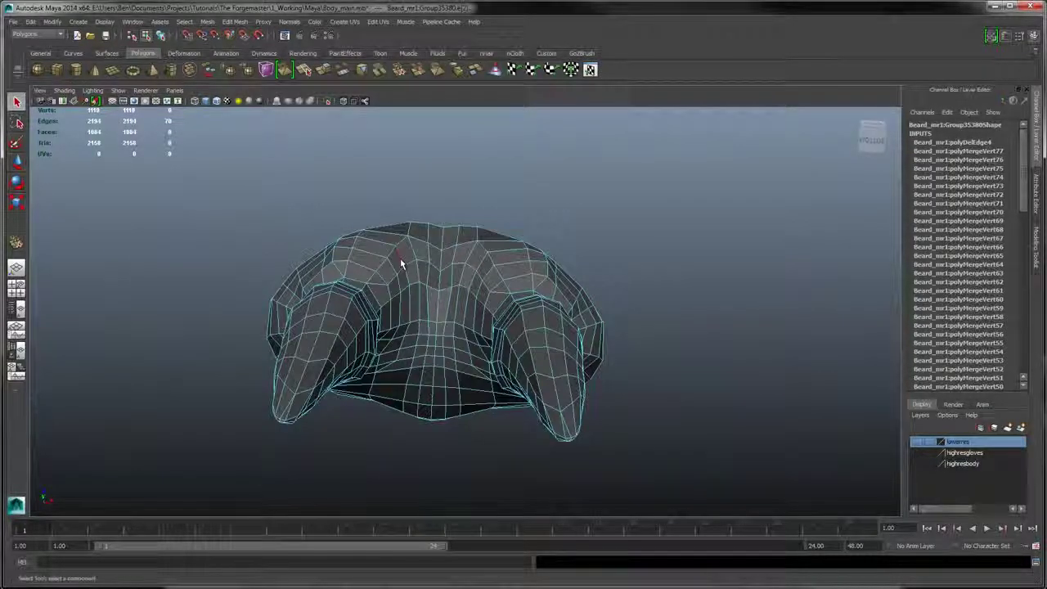
pyautogui.keyDown('alt'); pyautogui.moveTo(520, 254); pyautogui.dragTo(417, 279); pyautogui.keyUp('alt')
# - Examine the reduced beard from several angles, checking the topology around the mouth opening and down the front
pyautogui.keyDown('alt'); pyautogui.moveTo(417, 280); pyautogui.dragTo(465, 286, button='right'); pyautogui.keyUp('alt')
pyautogui.keyDown('alt'); pyautogui.moveTo(464, 286); pyautogui.dragTo(492, 318); pyautogui.keyUp('alt')
pyautogui.keyDown('alt'); pyautogui.moveTo(492, 318); pyautogui.dragTo(456, 285, button='right'); pyautogui.keyUp('alt')
pyautogui.keyDown('alt'); pyautogui.moveTo(455, 286); pyautogui.dragTo(503, 308); pyautogui.keyUp('alt')
pyautogui.keyDown('alt'); pyautogui.moveTo(502, 308); pyautogui.dragTo(490, 280, button='right'); pyautogui.keyUp('alt')
pyautogui.keyDown('alt'); pyautogui.moveTo(491, 281); pyautogui.dragTo(517, 215); pyautogui.keyUp('alt')
pyautogui.keyDown('alt'); pyautogui.moveTo(517, 214); pyautogui.dragTo(505, 285, button='middle'); pyautogui.keyUp('alt')
pyautogui.scroll(5, 507, 281)
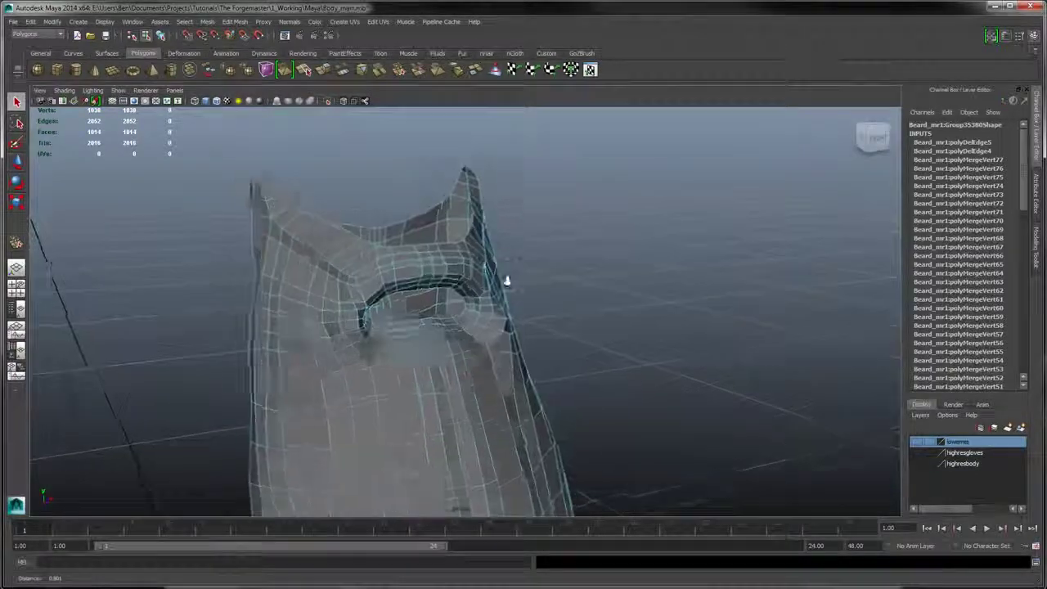
pyautogui.keyDown('alt'); pyautogui.moveTo(507, 281); pyautogui.dragTo(516, 306); pyautogui.keyUp('alt')
pyautogui.scroll(-6, 467, 259)
pyautogui.scroll(2, 470, 273)
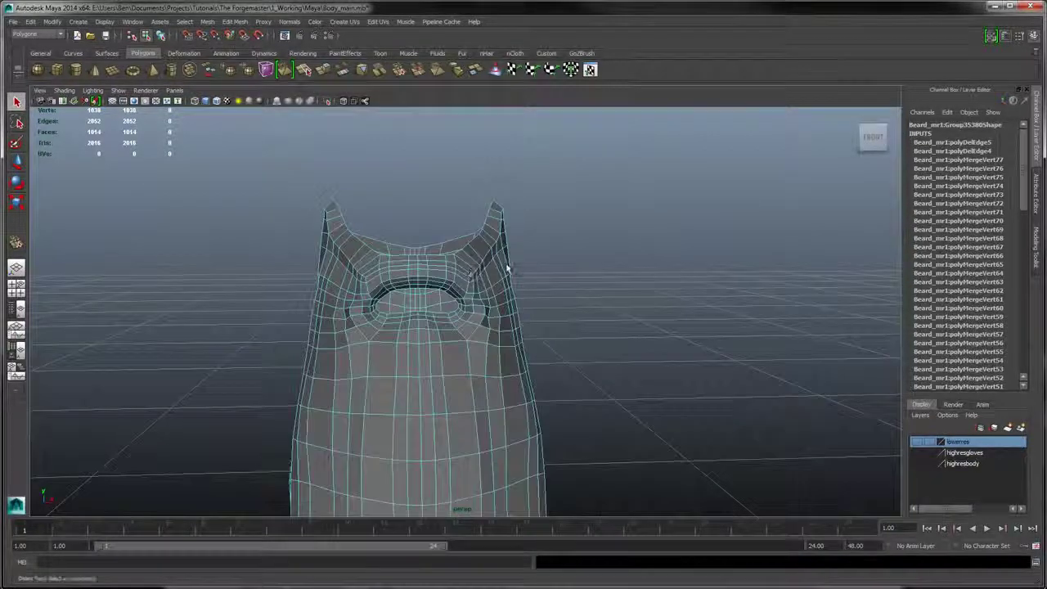
# - Undo the last edge loop deletion and its selections to compare the mesh, and redo them all
pyautogui.hotkey('ctrl', 'z')
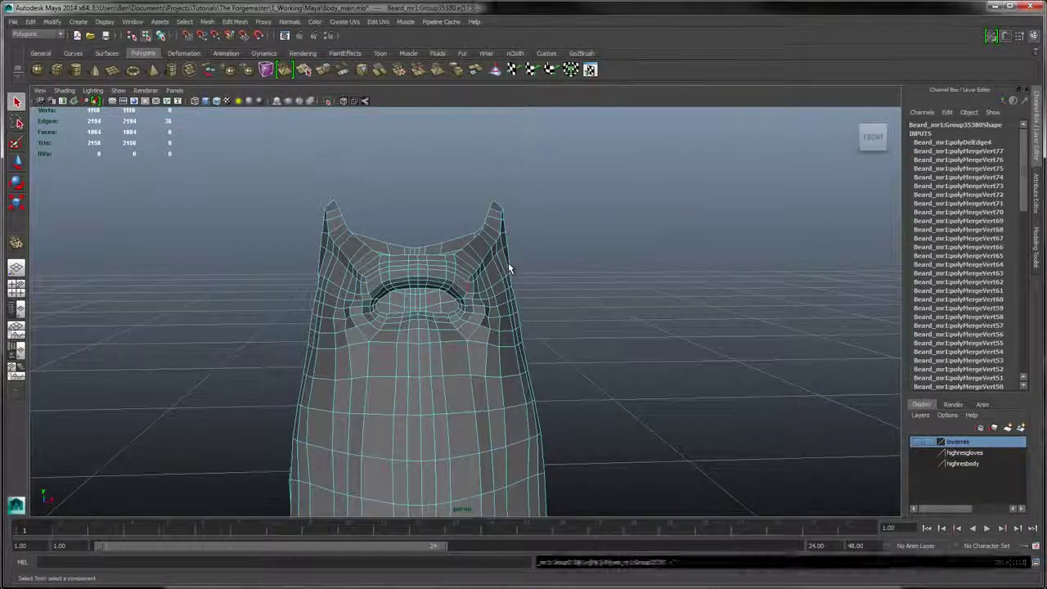
pyautogui.hotkey('ctrl', 'z')
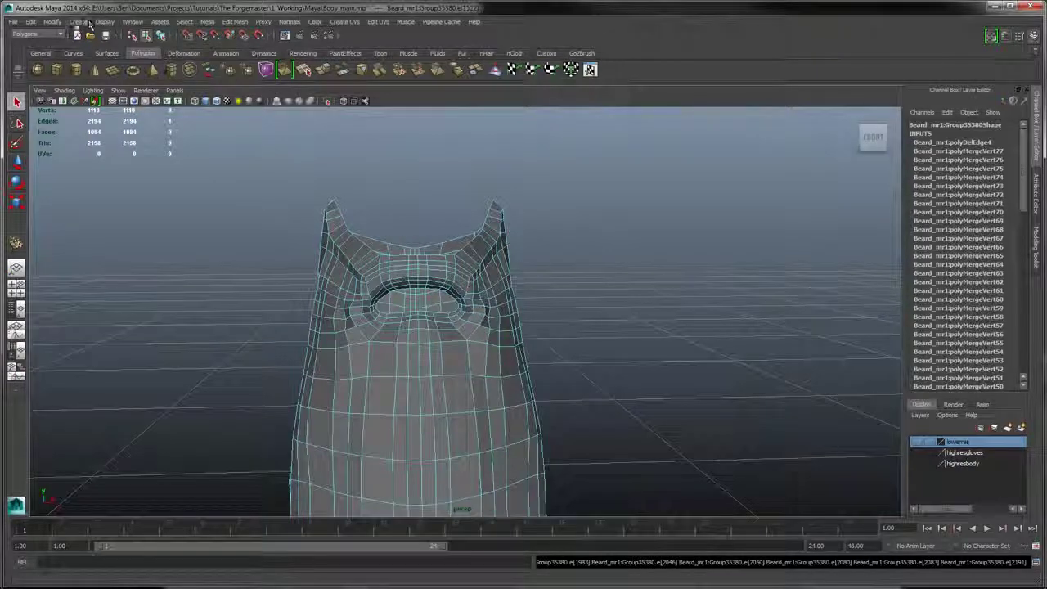
pyautogui.click(89, 23)
pyautogui.moveTo(30, 22)
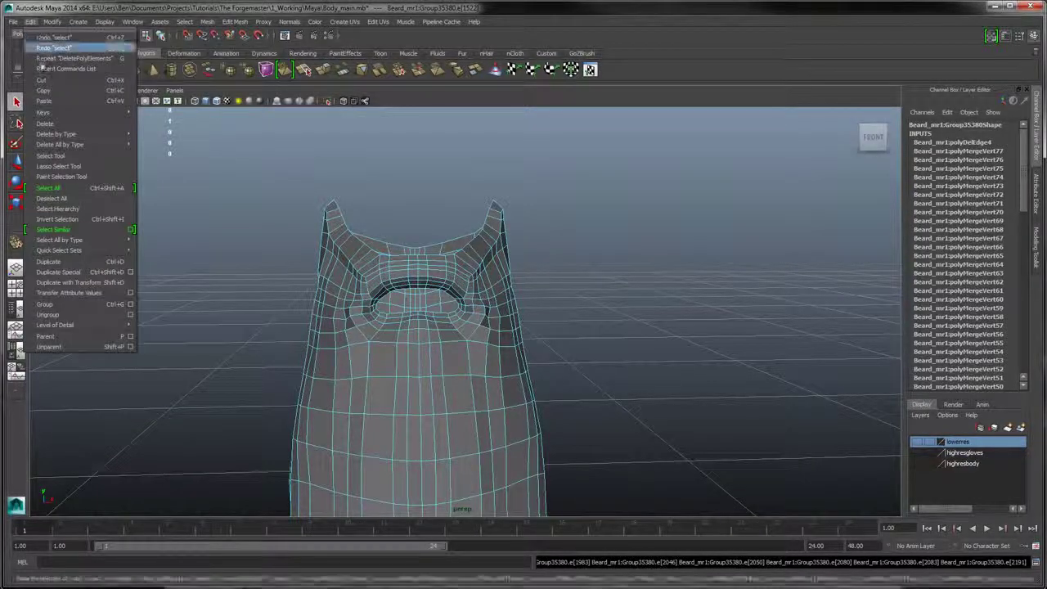
pyautogui.click(53, 47)
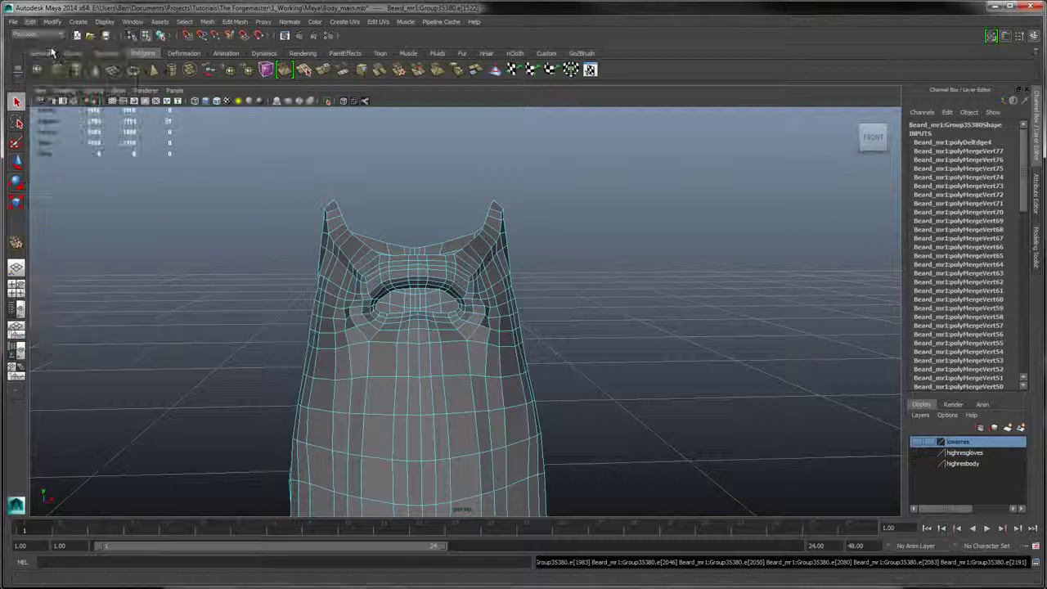
pyautogui.click(30, 21)
pyautogui.click(75, 50)
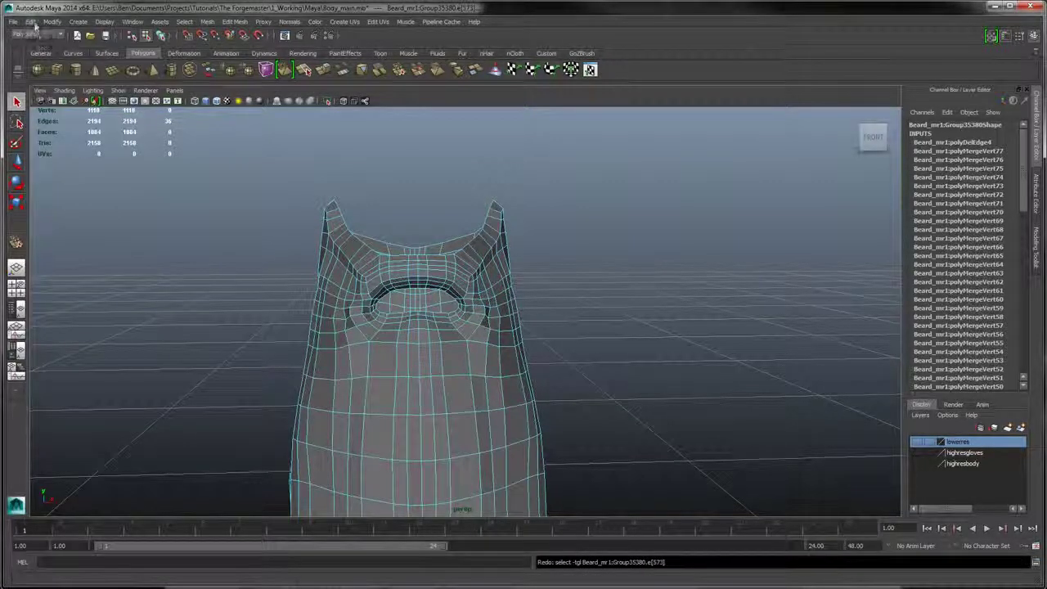
pyautogui.click(32, 23)
pyautogui.click(41, 49)
pyautogui.click(32, 22)
pyautogui.click(46, 49)
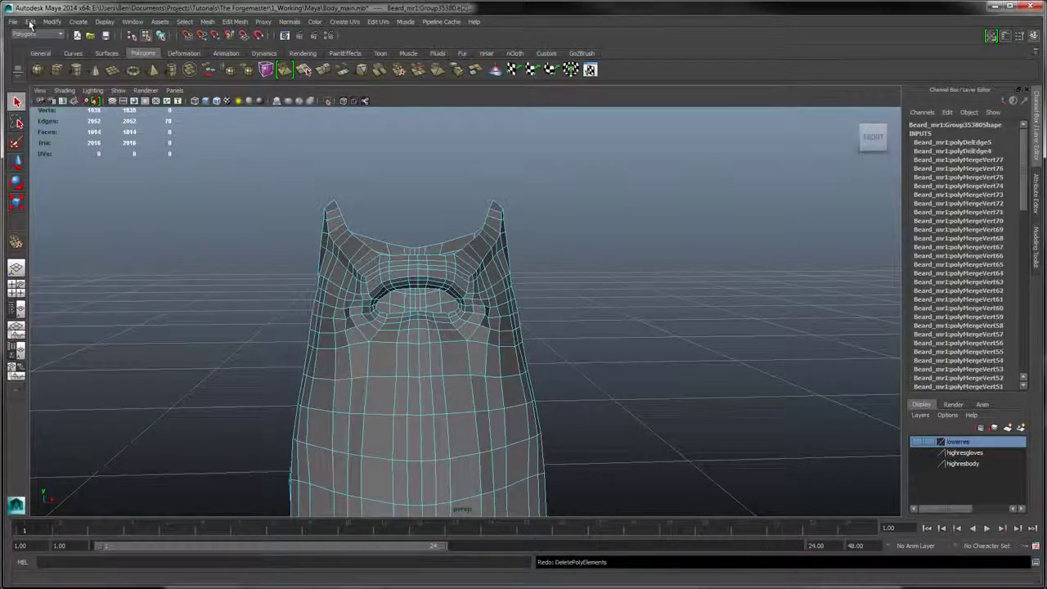
pyautogui.click(31, 21)
pyautogui.click(50, 47)
pyautogui.click(30, 21)
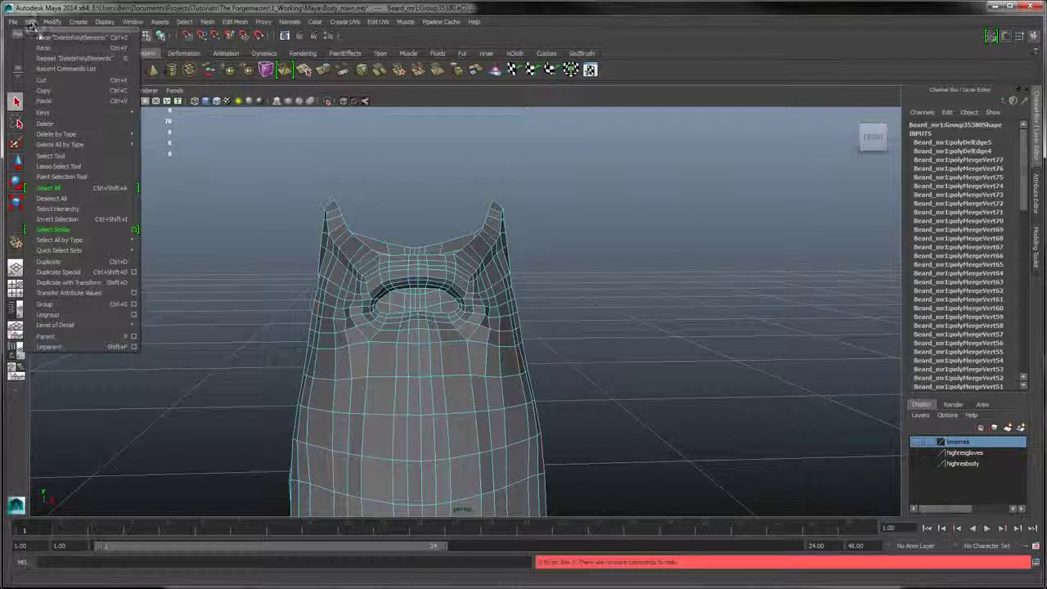
pyautogui.click(587, 289)
# - Switch to vertices and move the symmetric vertex pairs just outside the mouth corners in depth to smooth the creases
pyautogui.keyDown('alt'); pyautogui.moveTo(568, 253); pyautogui.dragTo(583, 274); pyautogui.keyUp('alt')
pyautogui.rightClick(517, 317)
pyautogui.click(548, 320)
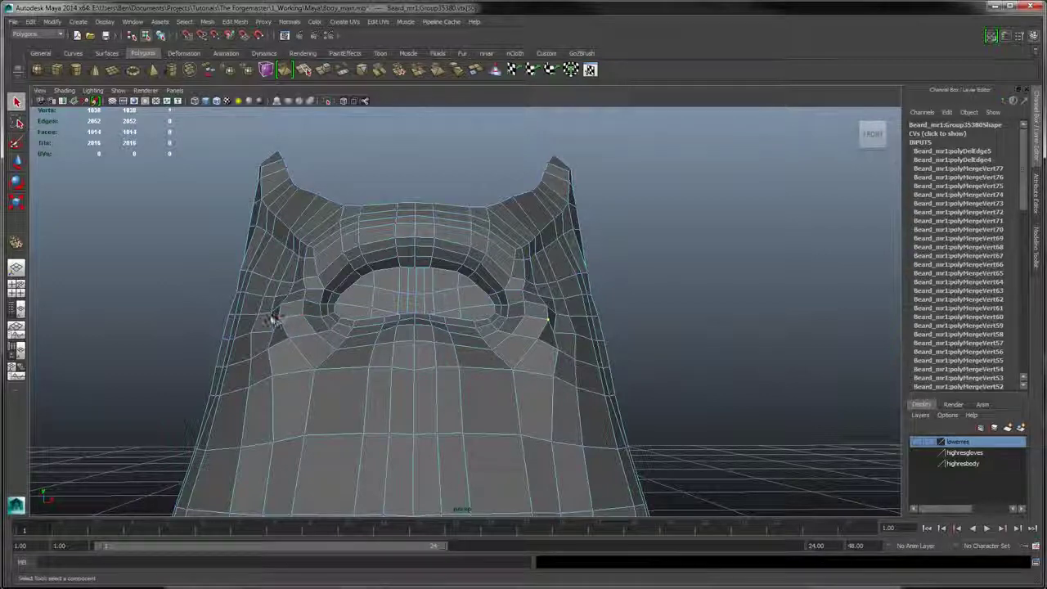
pyautogui.keyDown('alt'); pyautogui.moveTo(463, 206); pyautogui.dragTo(327, 223); pyautogui.keyUp('alt')
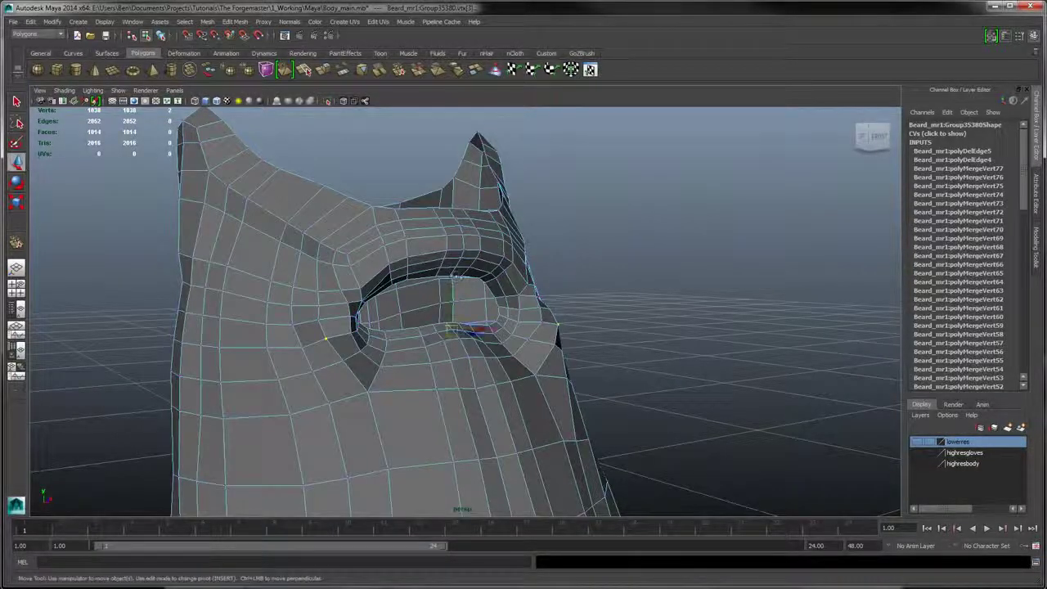
pyautogui.keyDown('alt'); pyautogui.moveTo(455, 275); pyautogui.dragTo(512, 276); pyautogui.keyUp('alt')
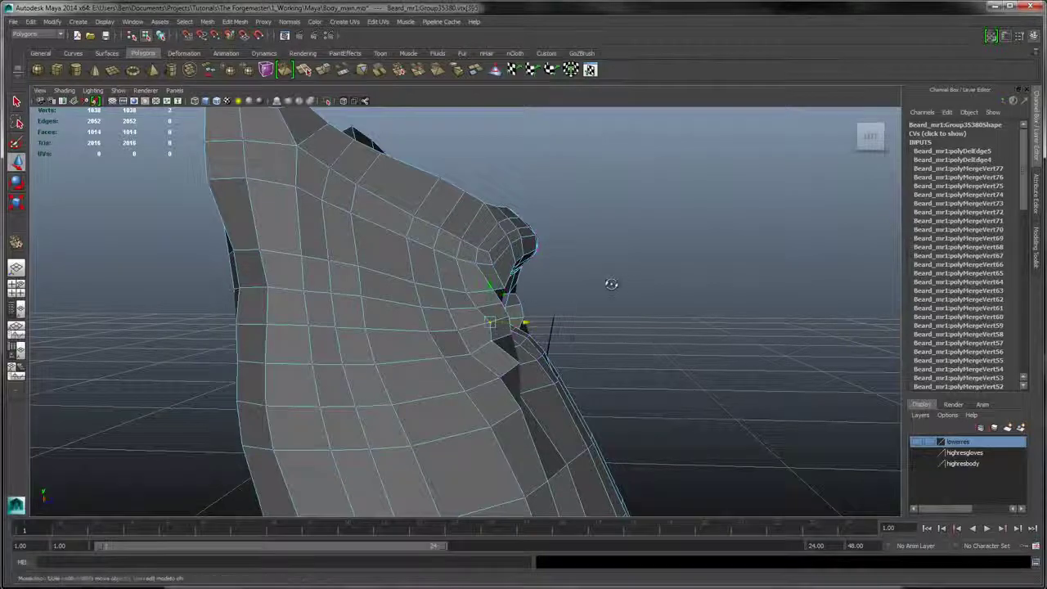
pyautogui.keyDown('alt'); pyautogui.moveTo(611, 284); pyautogui.dragTo(529, 291); pyautogui.keyUp('alt')
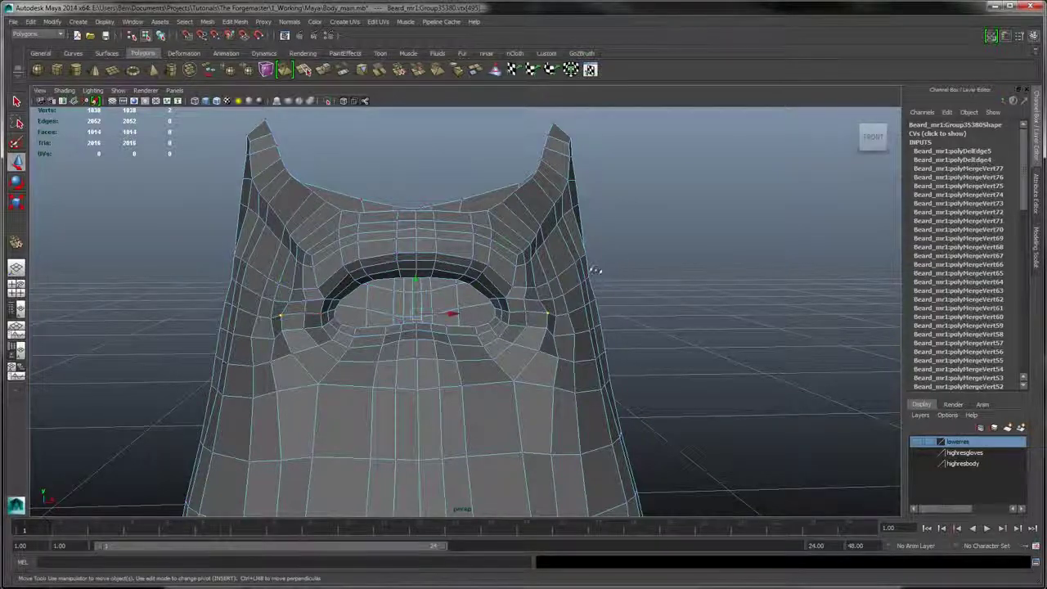
pyautogui.keyDown('alt'); pyautogui.moveTo(595, 271); pyautogui.dragTo(384, 309); pyautogui.keyUp('alt')
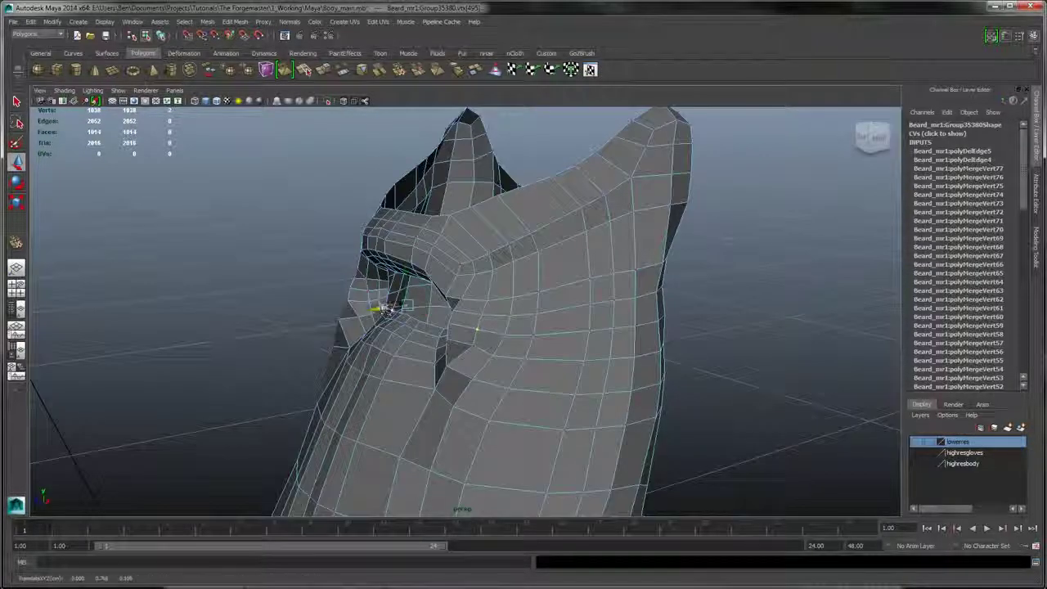
# - Select the symmetric vertex pairs just below the mouth corners and move them in depth to even out the dents
pyautogui.keyDown('alt'); pyautogui.moveTo(469, 355); pyautogui.dragTo(486, 325); pyautogui.keyUp('alt')
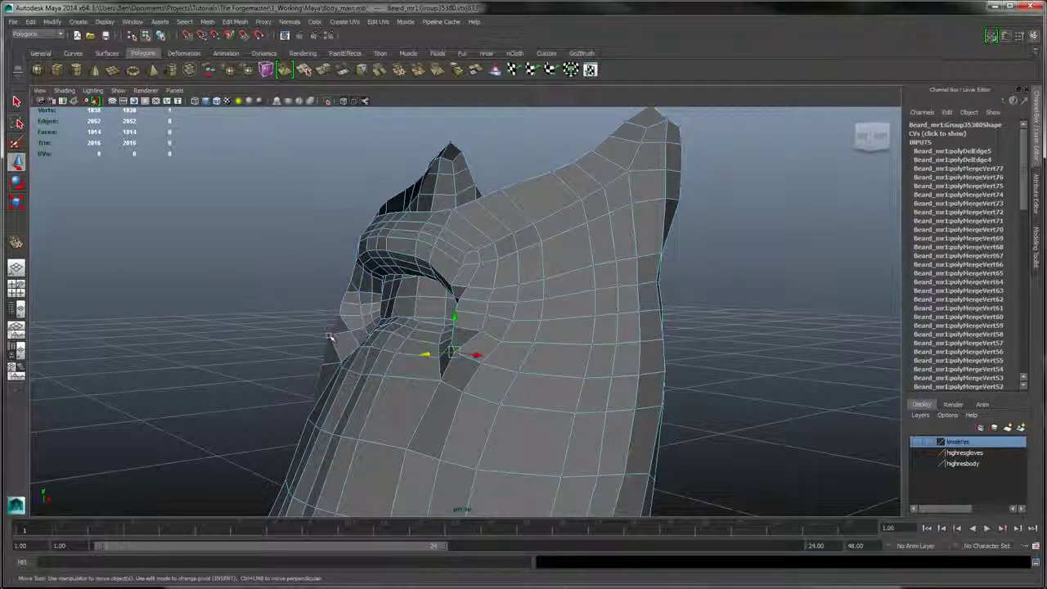
pyautogui.keyDown('alt'); pyautogui.moveTo(319, 293); pyautogui.dragTo(523, 319); pyautogui.keyUp('alt')
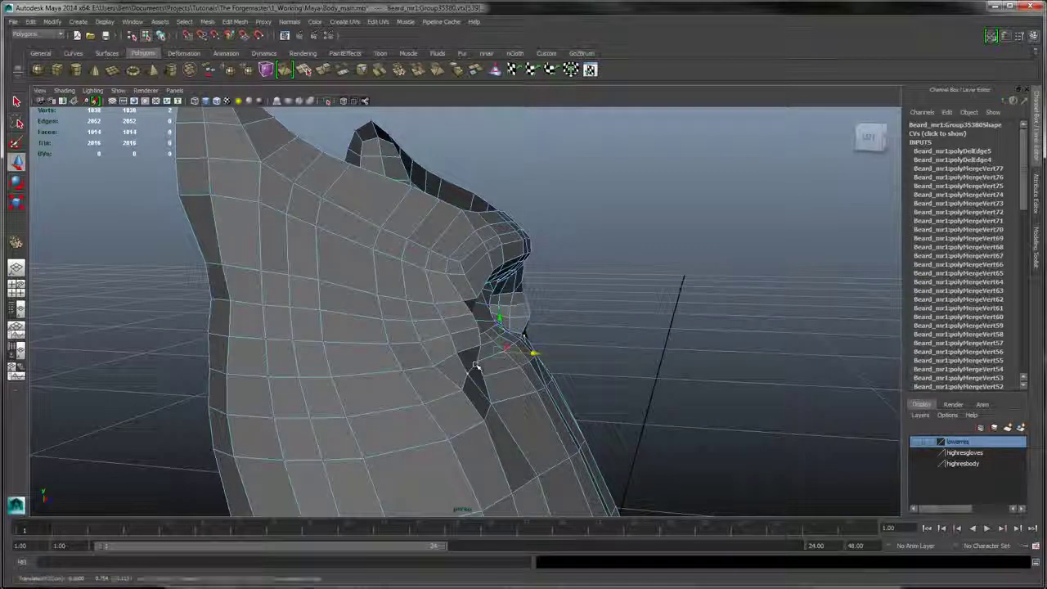
pyautogui.moveTo(475, 367)
pyautogui.keyDown('alt'); pyautogui.mouseDown()
pyautogui.moveTo(584, 319)
pyautogui.moveTo(523, 327)
pyautogui.moveTo(530, 338)
pyautogui.moveTo(462, 353)
pyautogui.moveTo(473, 376)
pyautogui.mouseUp(); pyautogui.keyUp('alt')
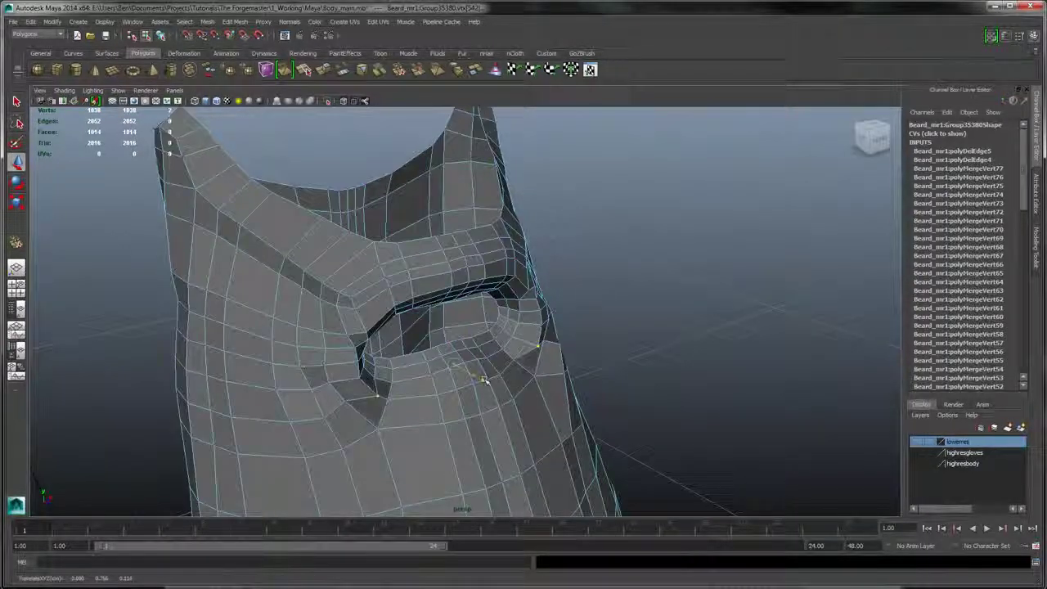
pyautogui.keyDown('alt'); pyautogui.moveTo(574, 327); pyautogui.dragTo(532, 319); pyautogui.keyUp('alt')
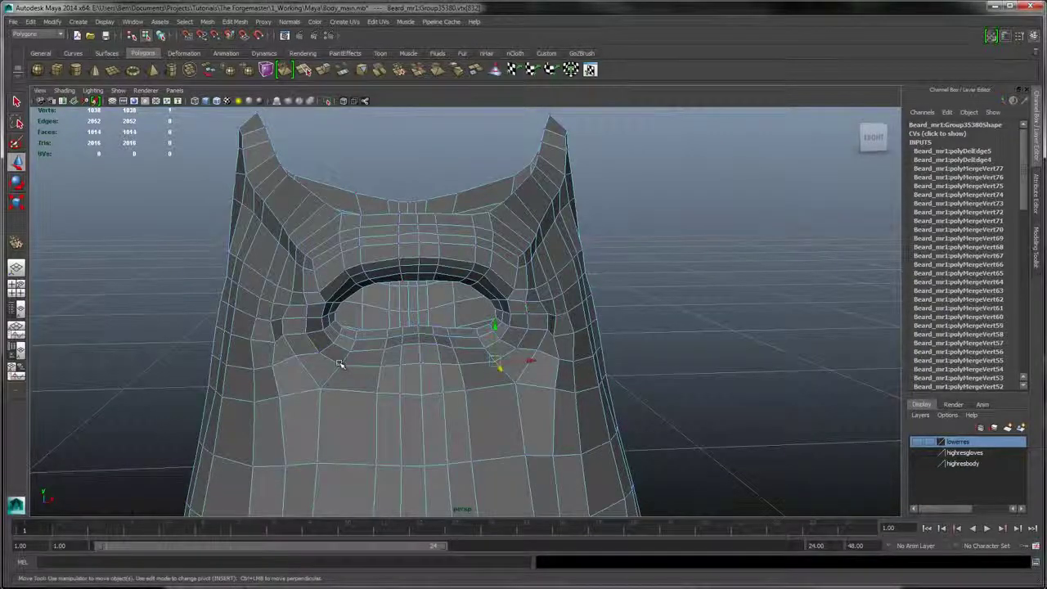
# - Move the symmetric vertex pairs diagonally below and outside the mouth corners in depth to even out the surface under the lip
pyautogui.keyDown('alt'); pyautogui.moveTo(467, 296); pyautogui.dragTo(493, 398); pyautogui.keyUp('alt')
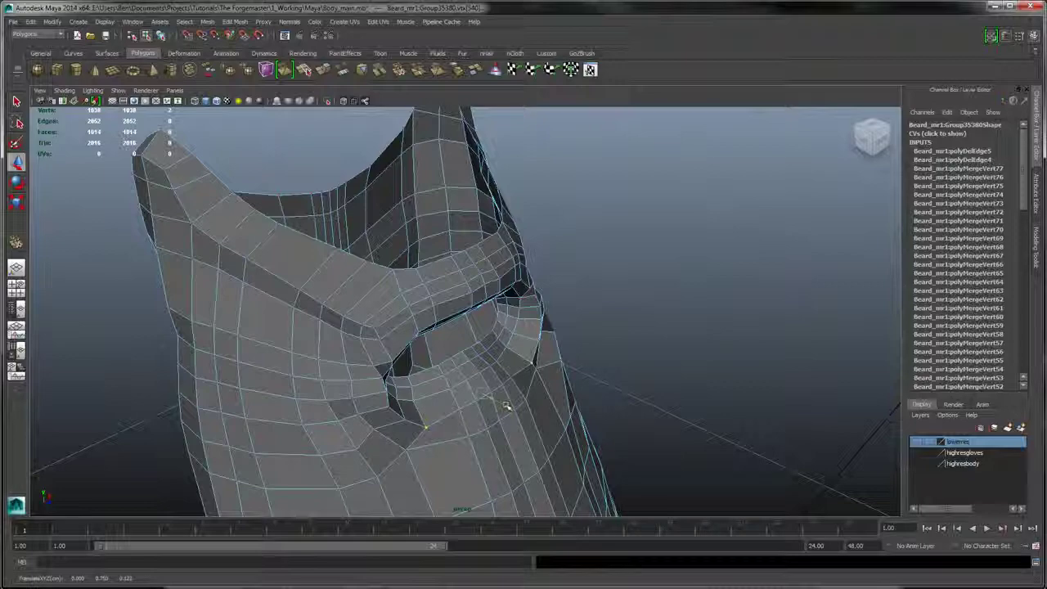
pyautogui.keyDown('alt'); pyautogui.moveTo(595, 358); pyautogui.dragTo(516, 327); pyautogui.keyUp('alt')
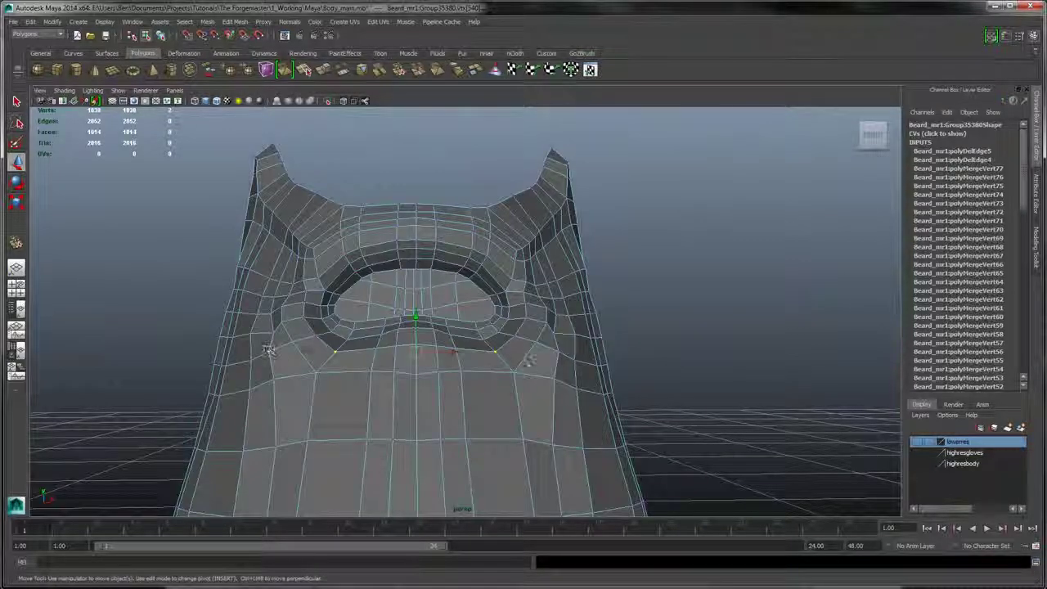
pyautogui.keyDown('alt'); pyautogui.moveTo(617, 331); pyautogui.dragTo(560, 335); pyautogui.keyUp('alt')
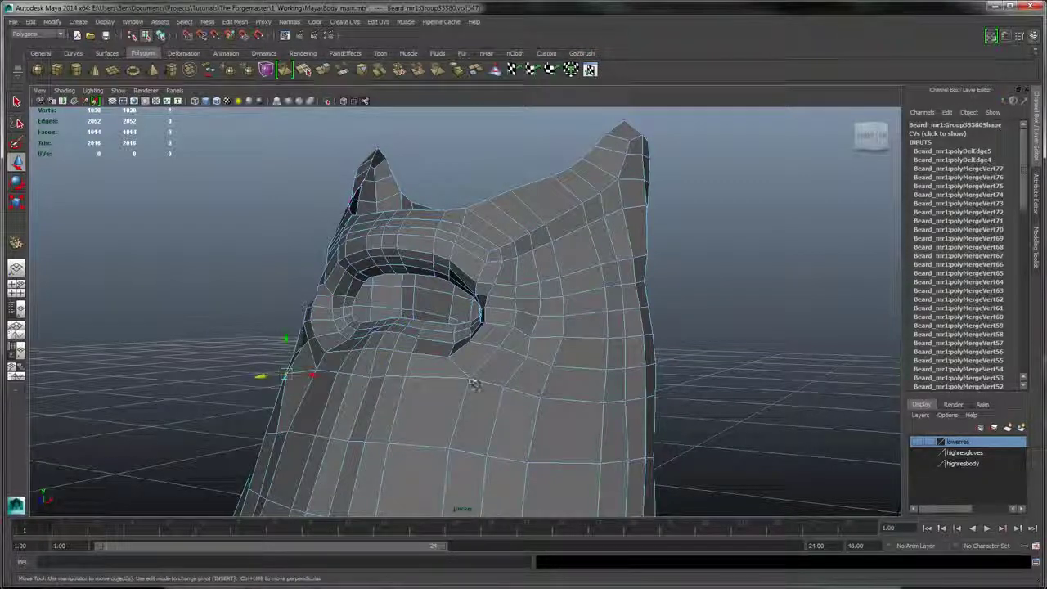
pyautogui.keyDown('alt'); pyautogui.moveTo(476, 374); pyautogui.dragTo(564, 322); pyautogui.keyUp('alt')
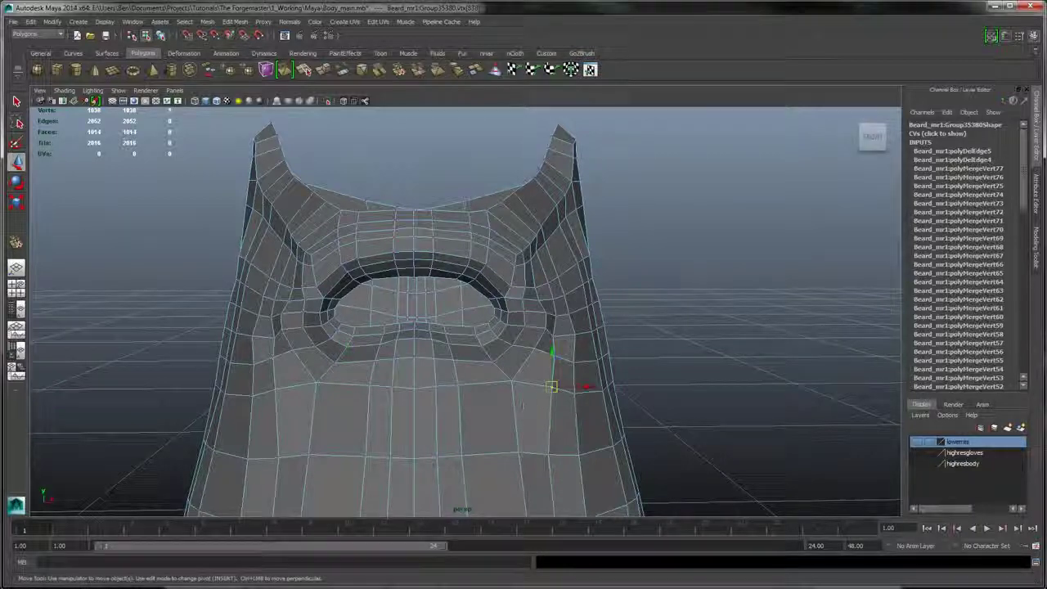
pyautogui.keyDown('alt'); pyautogui.moveTo(274, 390); pyautogui.dragTo(501, 376); pyautogui.keyUp('alt')
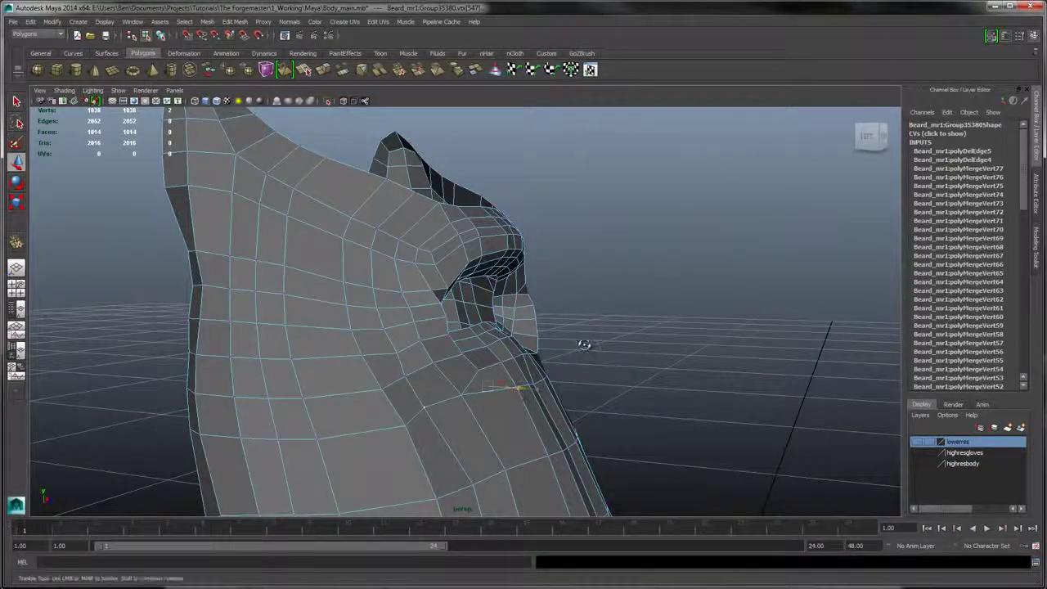
# - Select the symmetric vertex pair on the cheeks beside the mouth corners and move it in depth to smooth the surface
pyautogui.keyDown('alt'); pyautogui.moveTo(584, 344); pyautogui.dragTo(280, 333); pyautogui.keyUp('alt')
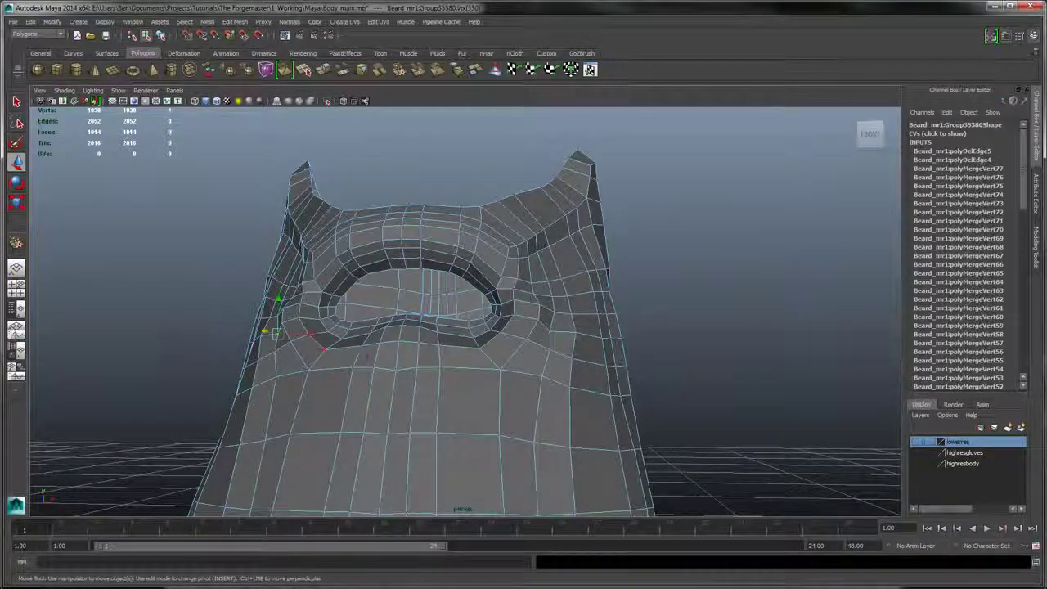
pyautogui.keyDown('alt'); pyautogui.moveTo(551, 332); pyautogui.dragTo(523, 314); pyautogui.keyUp('alt')
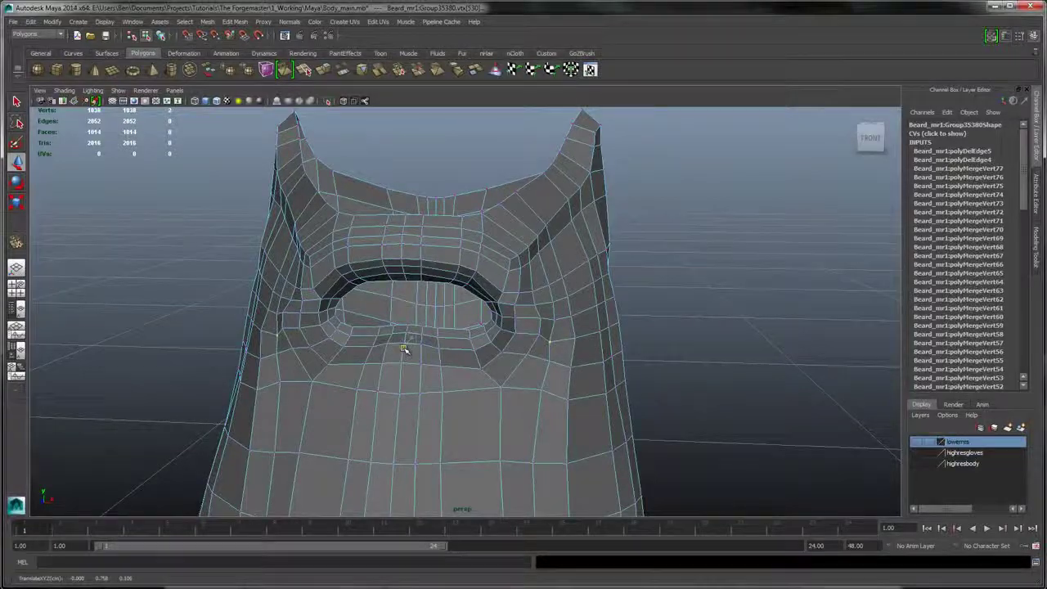
pyautogui.keyDown('alt'); pyautogui.moveTo(403, 349); pyautogui.dragTo(499, 321); pyautogui.keyUp('alt')
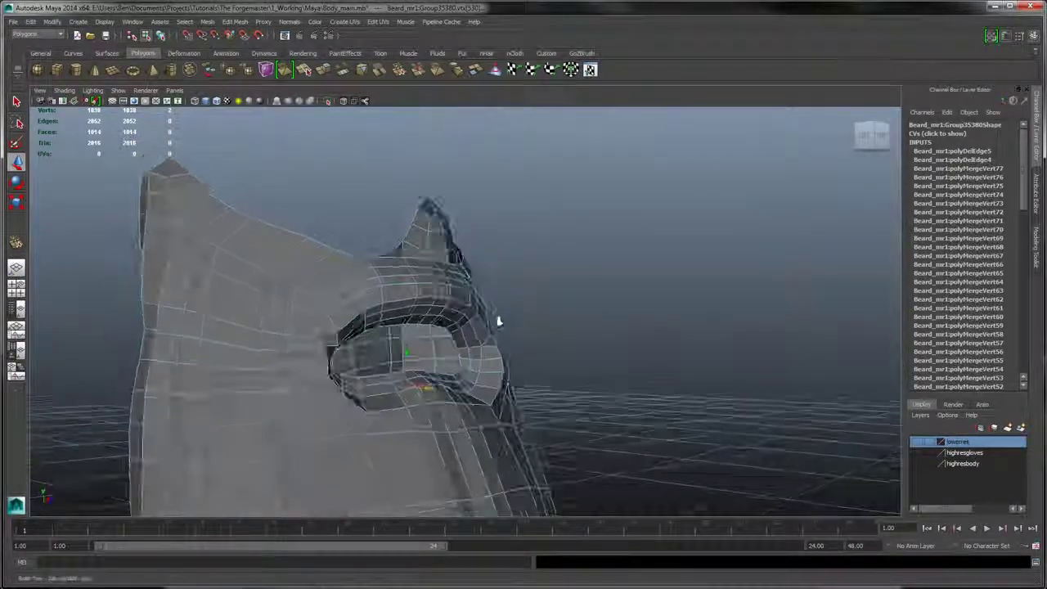
pyautogui.keyDown('alt'); pyautogui.moveTo(498, 321); pyautogui.dragTo(484, 361, button='right'); pyautogui.keyUp('alt')
# - Adjust the symmetric vertex pairs at and beside the upper mouth corners to smooth the moustache's transition into the cheeks
pyautogui.keyDown('alt'); pyautogui.moveTo(518, 331); pyautogui.dragTo(235, 365); pyautogui.keyUp('alt')
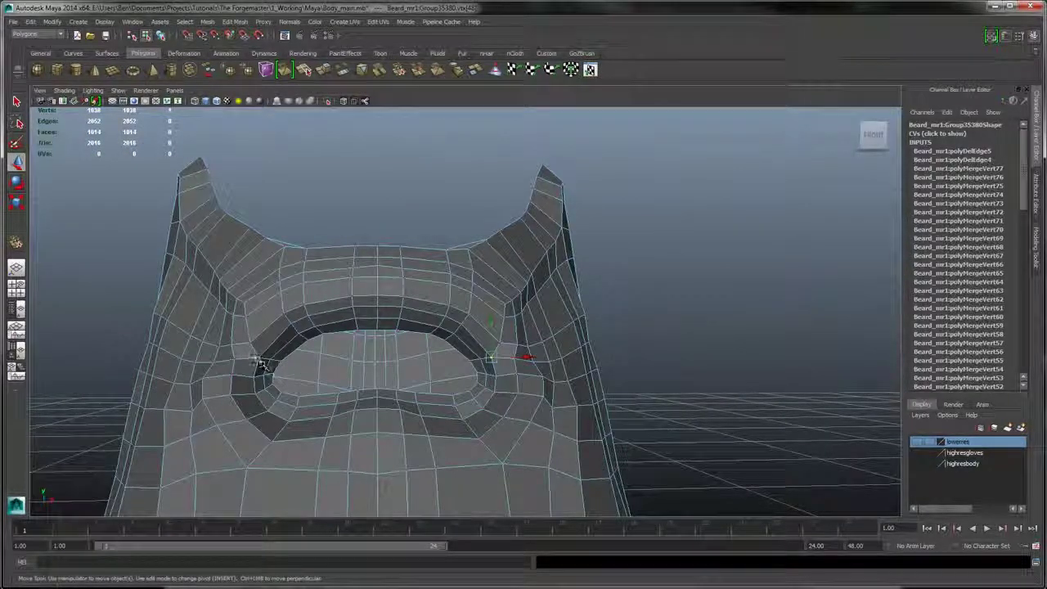
pyautogui.moveTo(321, 329)
pyautogui.keyDown('alt'); pyautogui.mouseDown()
pyautogui.moveTo(428, 330)
pyautogui.moveTo(458, 368)
pyautogui.moveTo(449, 376)
pyautogui.moveTo(466, 379)
pyautogui.moveTo(413, 356)
pyautogui.moveTo(376, 322)
pyautogui.moveTo(331, 327)
pyautogui.mouseUp(); pyautogui.keyUp('alt')
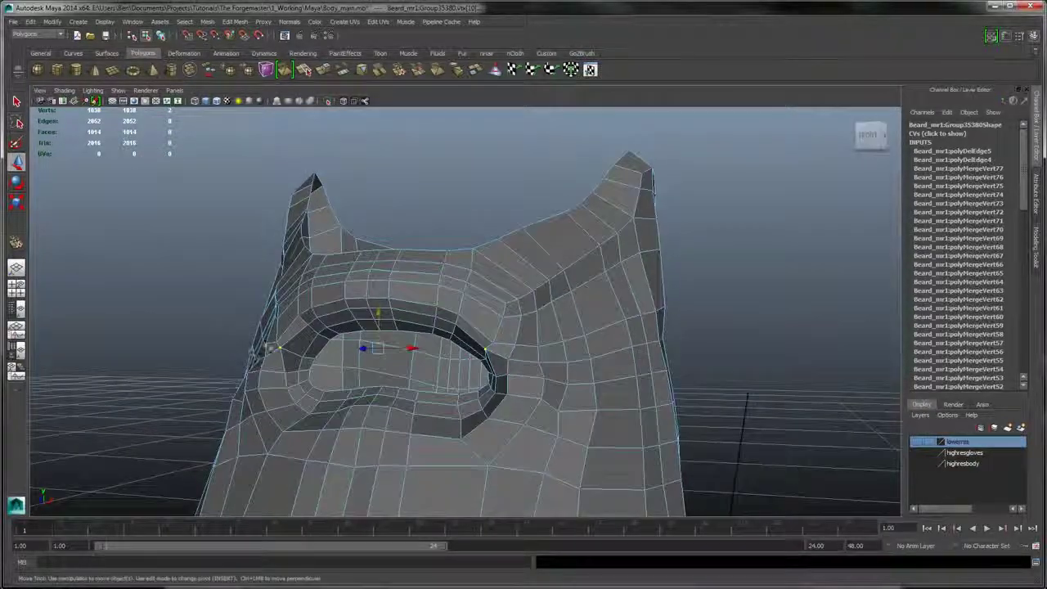
pyautogui.keyDown('alt'); pyautogui.moveTo(291, 372); pyautogui.dragTo(434, 355); pyautogui.keyUp('alt')
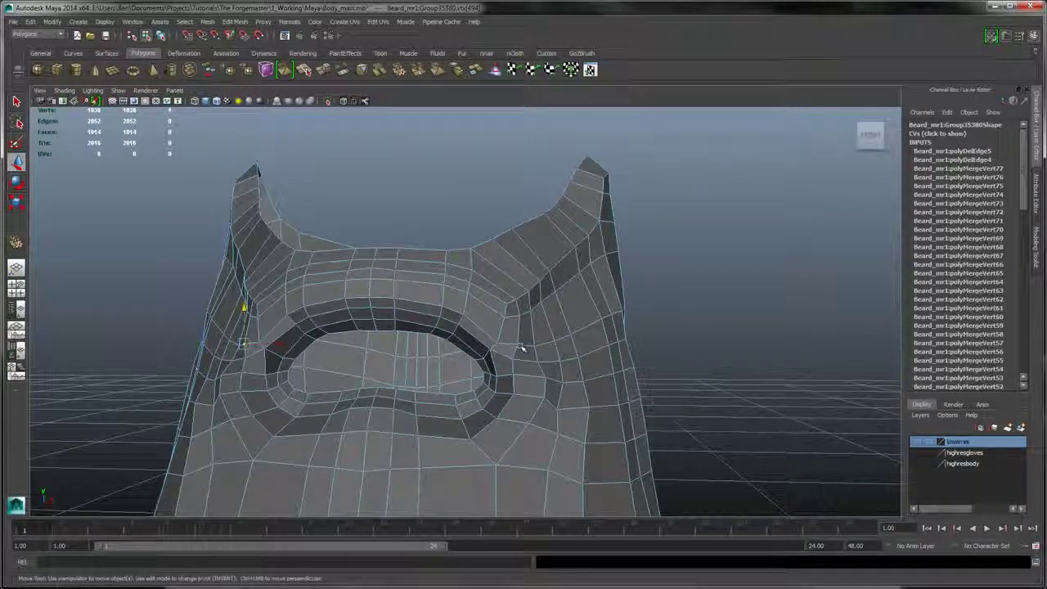
pyautogui.keyDown('alt'); pyautogui.moveTo(521, 349); pyautogui.dragTo(466, 325); pyautogui.keyUp('alt')
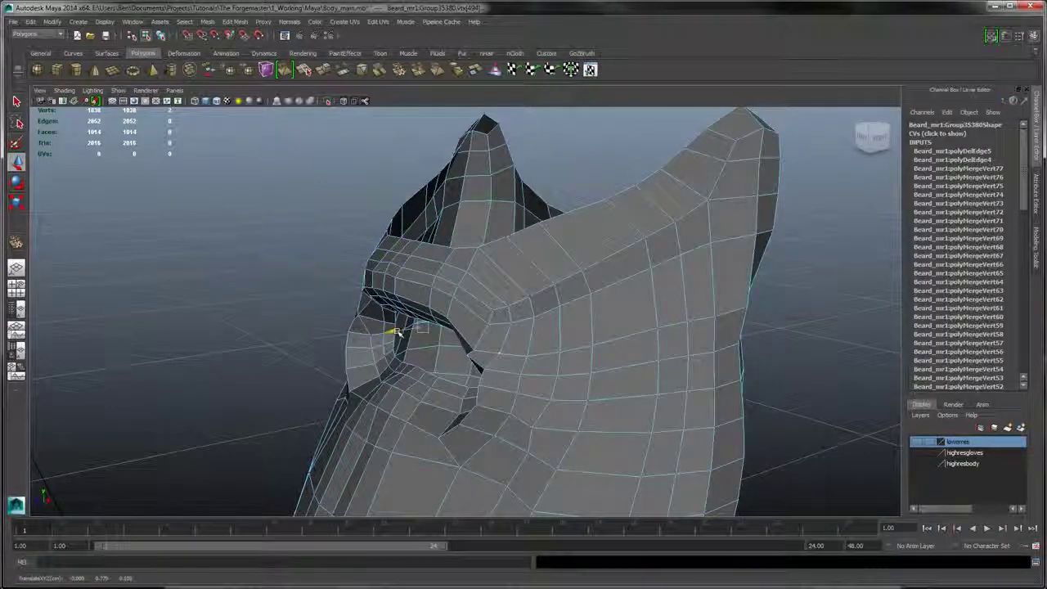
# - Return the beard to object mode, soften all its edge normals and clear the selection
pyautogui.keyDown('alt'); pyautogui.moveTo(433, 333); pyautogui.dragTo(596, 339); pyautogui.keyUp('alt')
pyautogui.keyDown('alt'); pyautogui.moveTo(596, 338); pyautogui.dragTo(564, 317, button='right'); pyautogui.keyUp('alt')
pyautogui.keyDown('alt'); pyautogui.moveTo(564, 317); pyautogui.dragTo(567, 272, button='middle'); pyautogui.keyUp('alt')
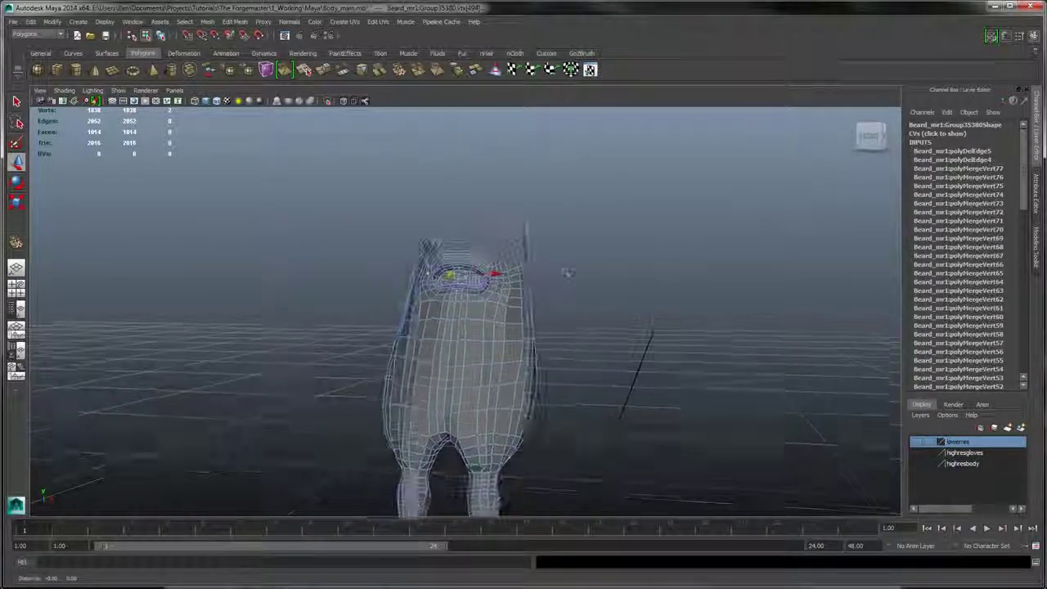
pyautogui.moveTo(473, 339); pyautogui.dragTo(514, 326, button='right')
pyautogui.click(490, 346)
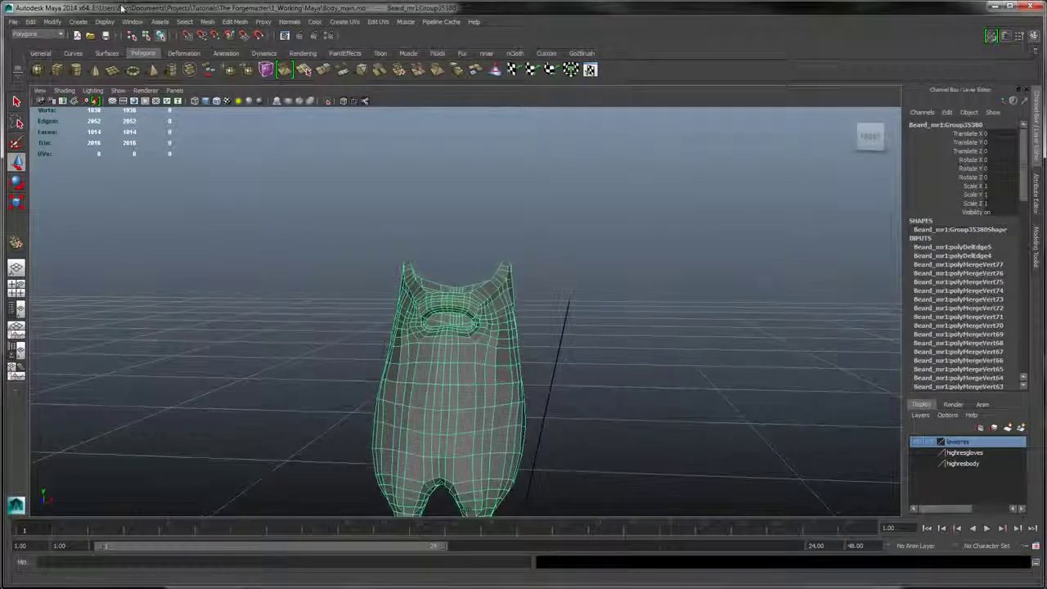
pyautogui.click(235, 21)
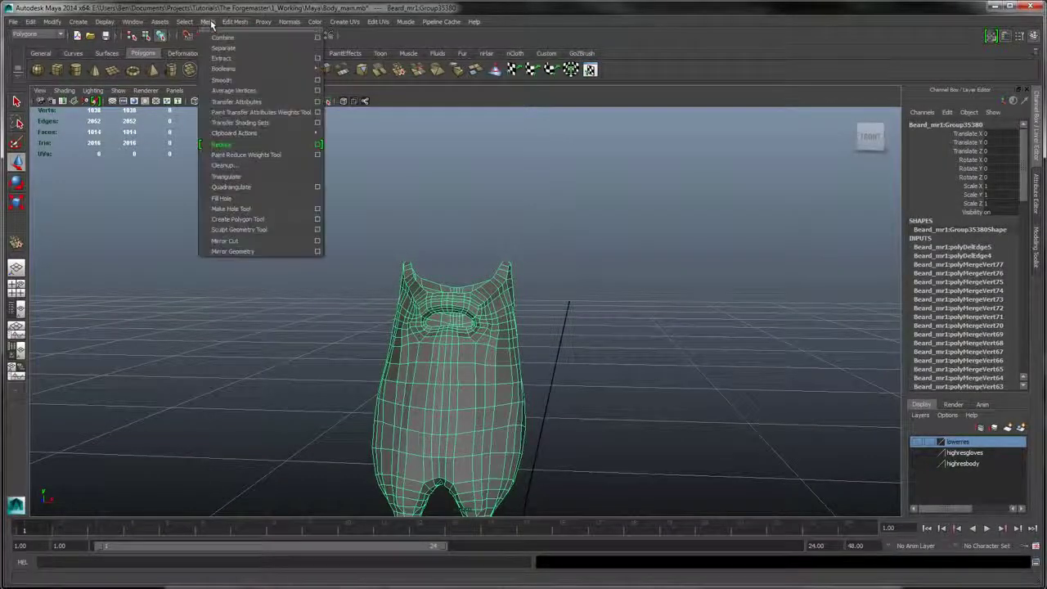
pyautogui.click(289, 21)
pyautogui.click(308, 123)
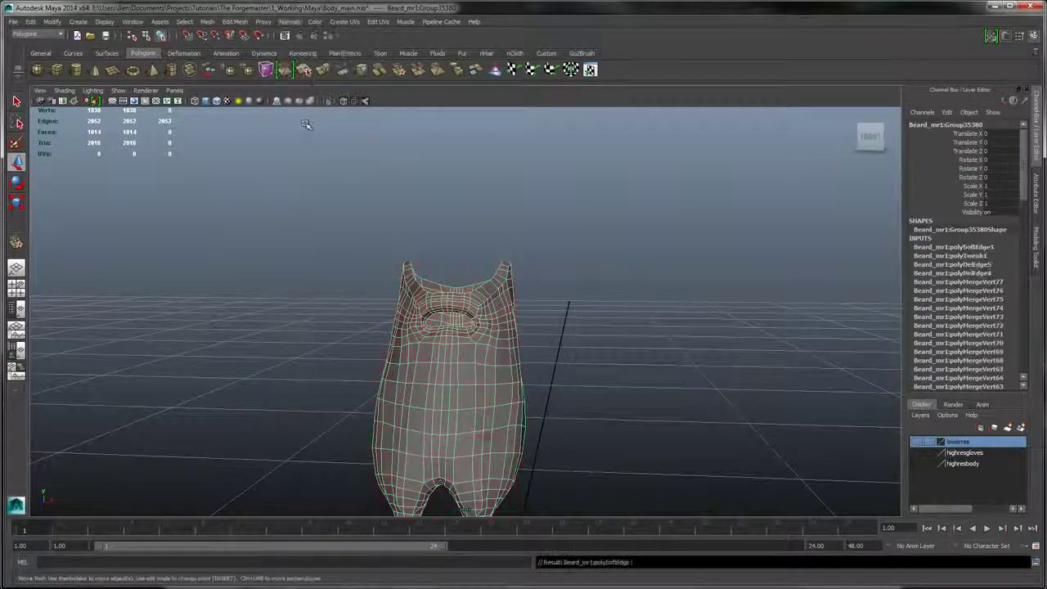
pyautogui.click(529, 322)
# - Show the lowerres layer and examine how the softened beard fits the head and body
pyautogui.keyDown('alt'); pyautogui.moveTo(570, 290); pyautogui.dragTo(874, 436); pyautogui.keyUp('alt')
pyautogui.click(915, 442)
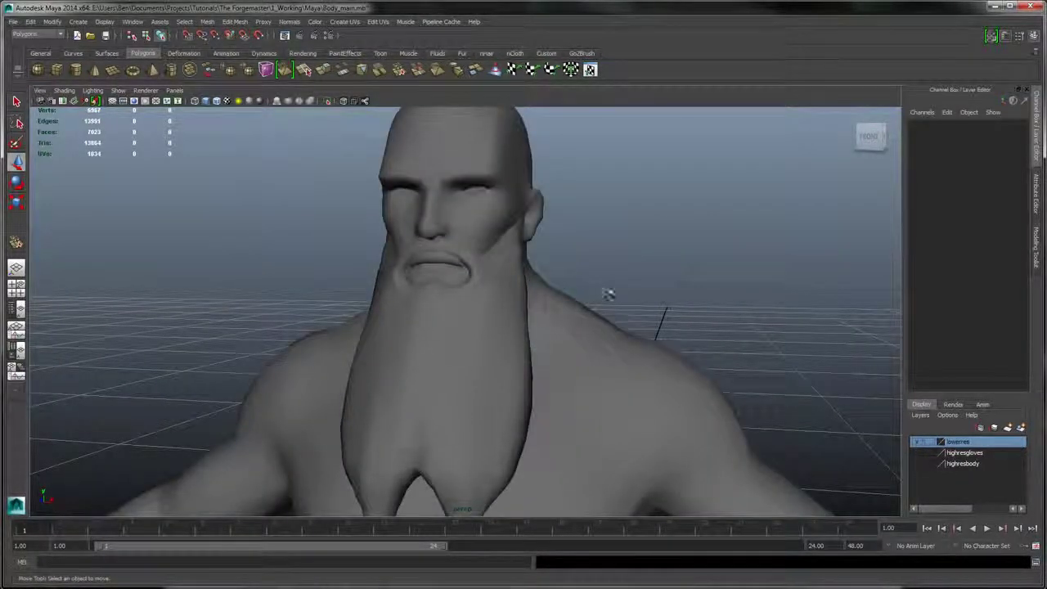
pyautogui.keyDown('alt'); pyautogui.moveTo(608, 294); pyautogui.dragTo(475, 264); pyautogui.keyUp('alt')
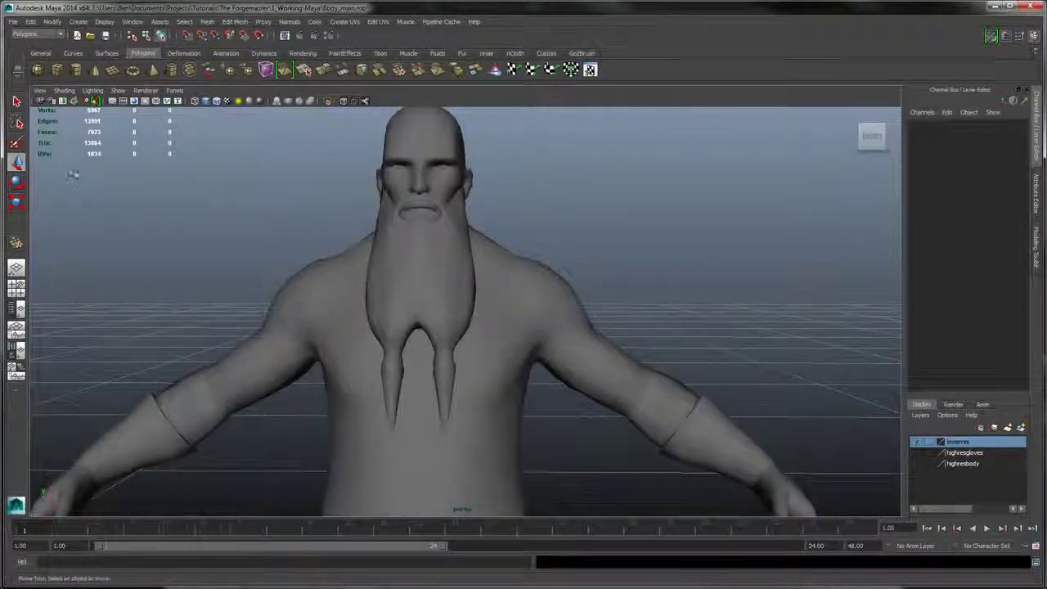
pyautogui.keyDown('alt'); pyautogui.moveTo(711, 378); pyautogui.dragTo(755, 399); pyautogui.keyUp('alt')
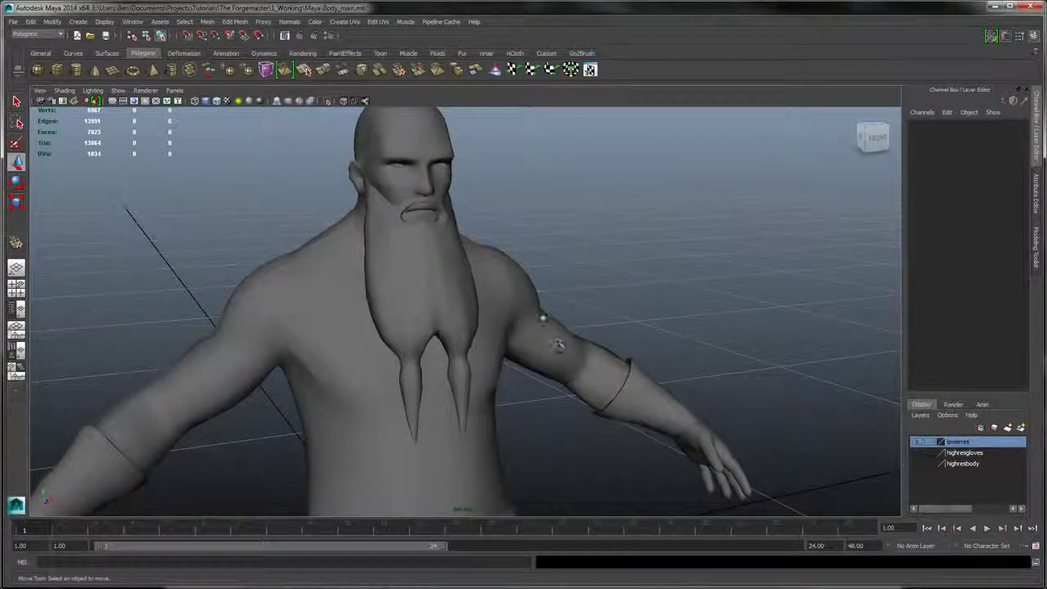
# - Select the beard mesh and add it to the lowerres layer
pyautogui.click(490, 281)
pyautogui.click(437, 272)
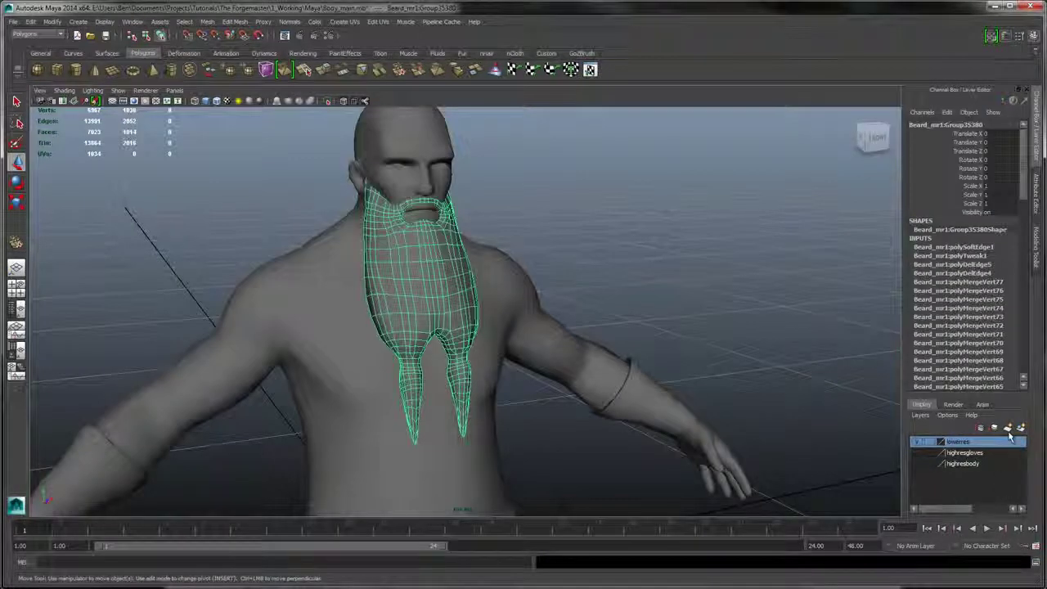
pyautogui.rightClick(957, 446)
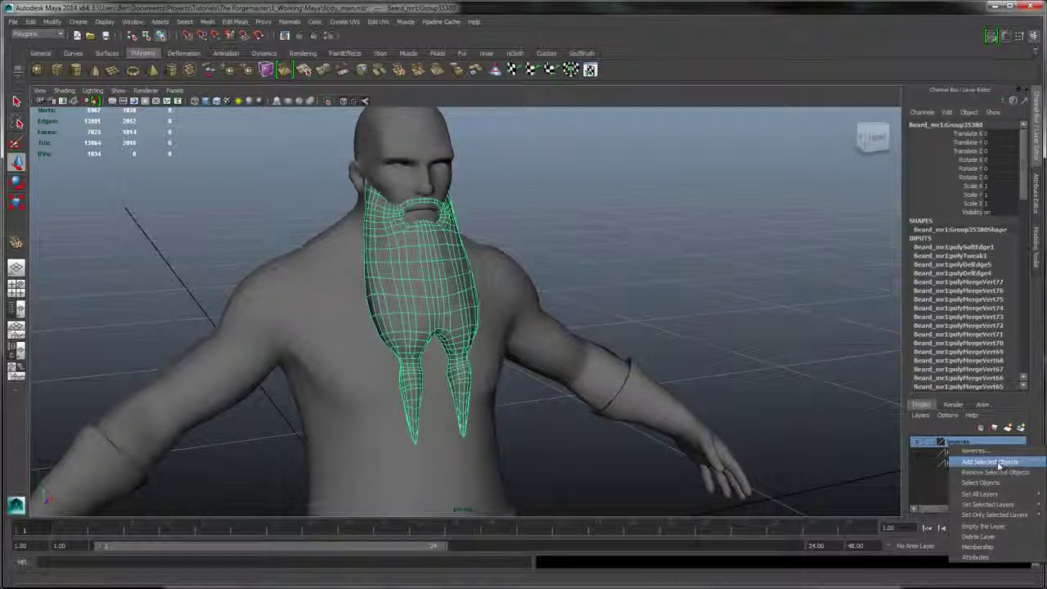
pyautogui.click(1000, 465)
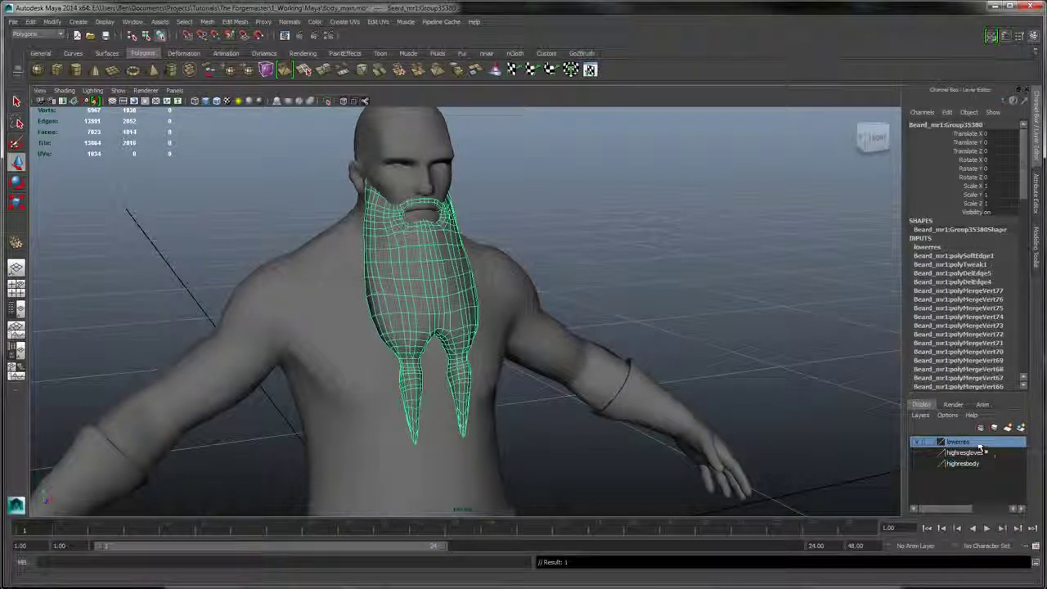
# - Deselect the beard and toggle the lowerres layer off and on to check its contents, viewing the bearded body from the front and side
pyautogui.keyDown('alt'); pyautogui.moveTo(519, 262); pyautogui.dragTo(536, 243, button='middle'); pyautogui.keyUp('alt')
pyautogui.keyDown('alt'); pyautogui.moveTo(699, 288); pyautogui.dragTo(675, 244); pyautogui.keyUp('alt')
pyautogui.click(675, 244)
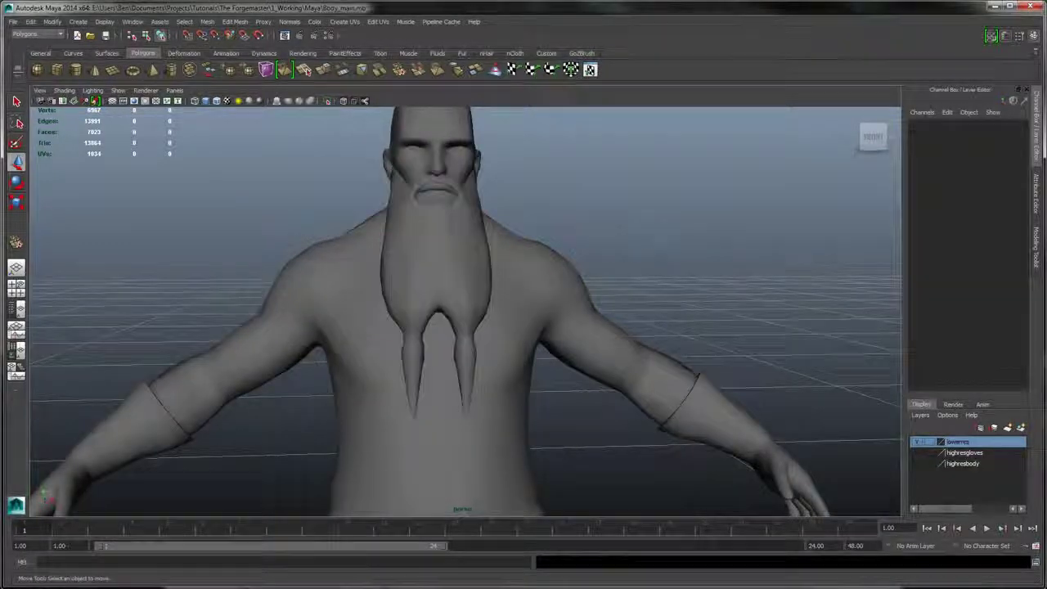
pyautogui.click(918, 442)
pyautogui.click(918, 442)
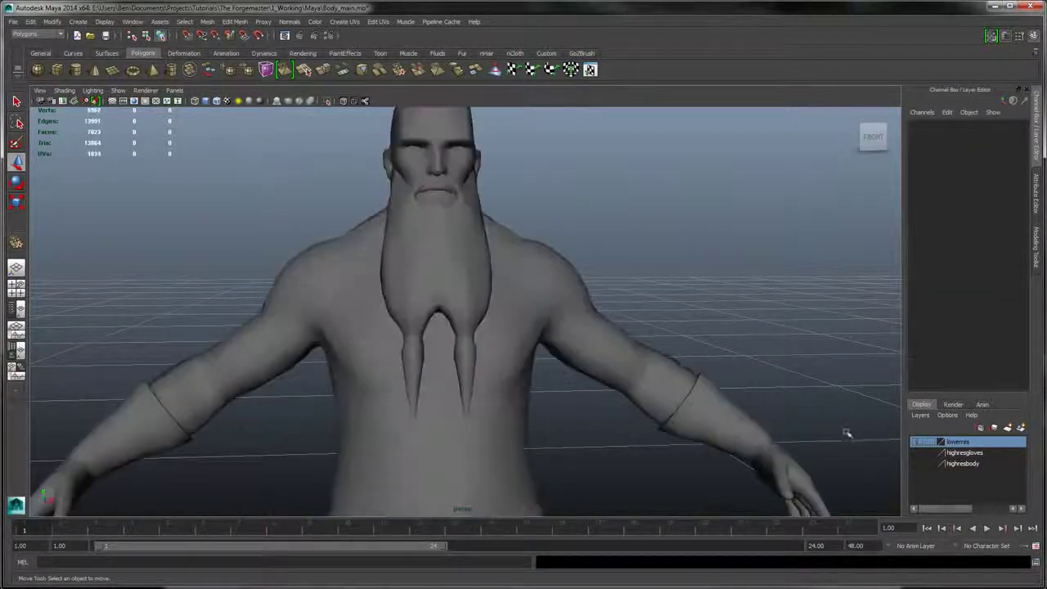
pyautogui.keyDown('alt'); pyautogui.moveTo(615, 319); pyautogui.dragTo(613, 297); pyautogui.keyUp('alt')
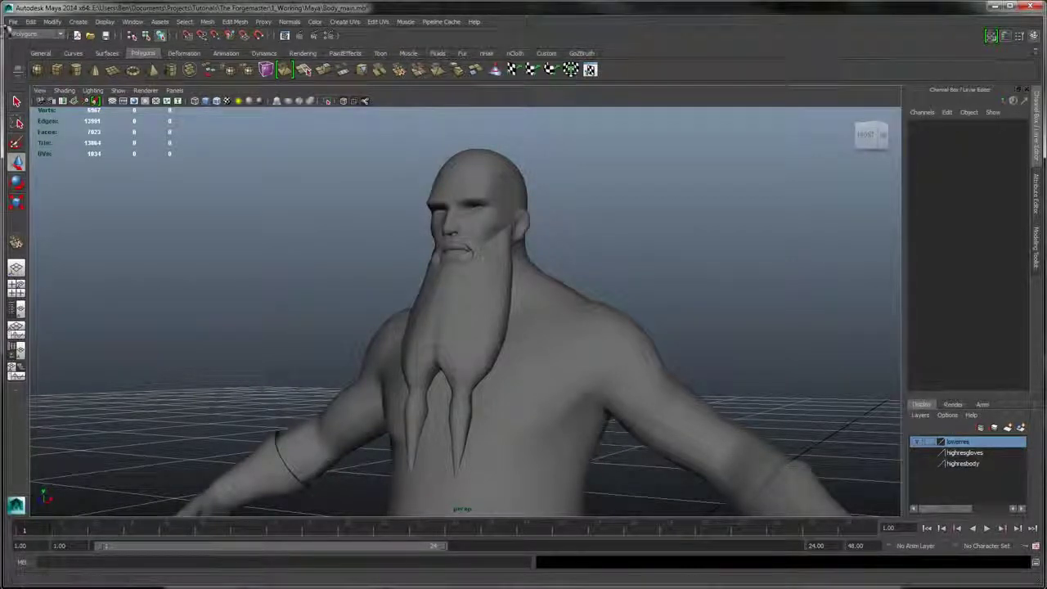
# - Import Beard_braids_mr.OBJ from the 2_Medium Res exports folder and check the bands around the beard's two tails
pyautogui.click(970, 455)
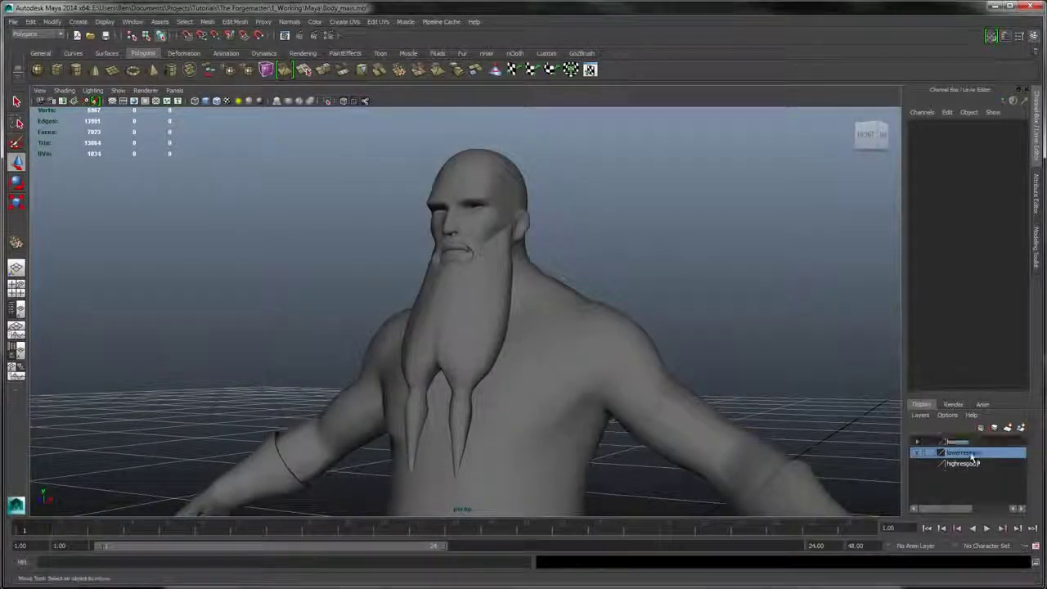
pyautogui.click(14, 23)
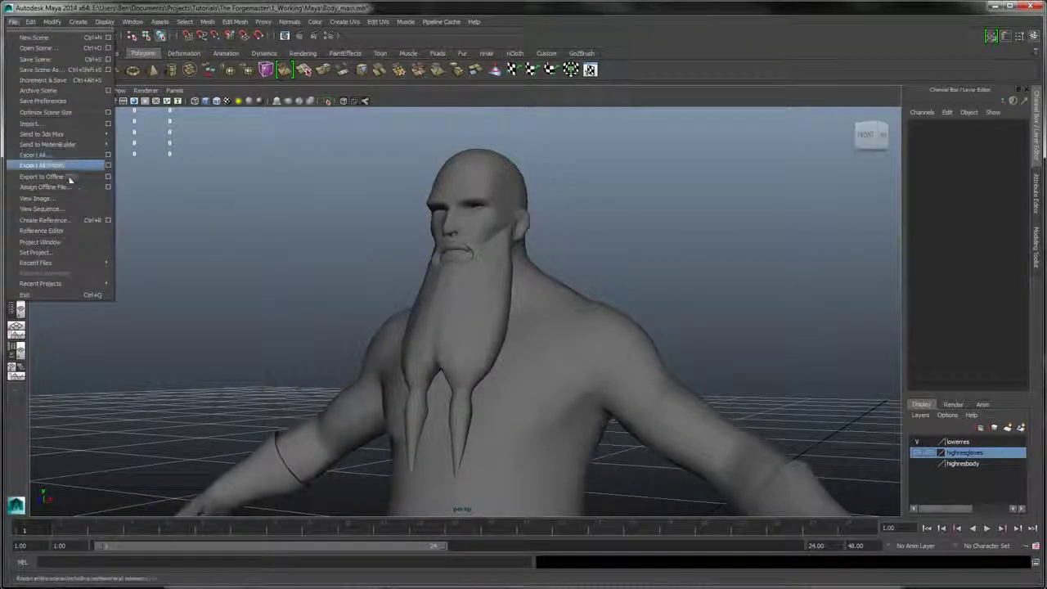
pyautogui.click(31, 125)
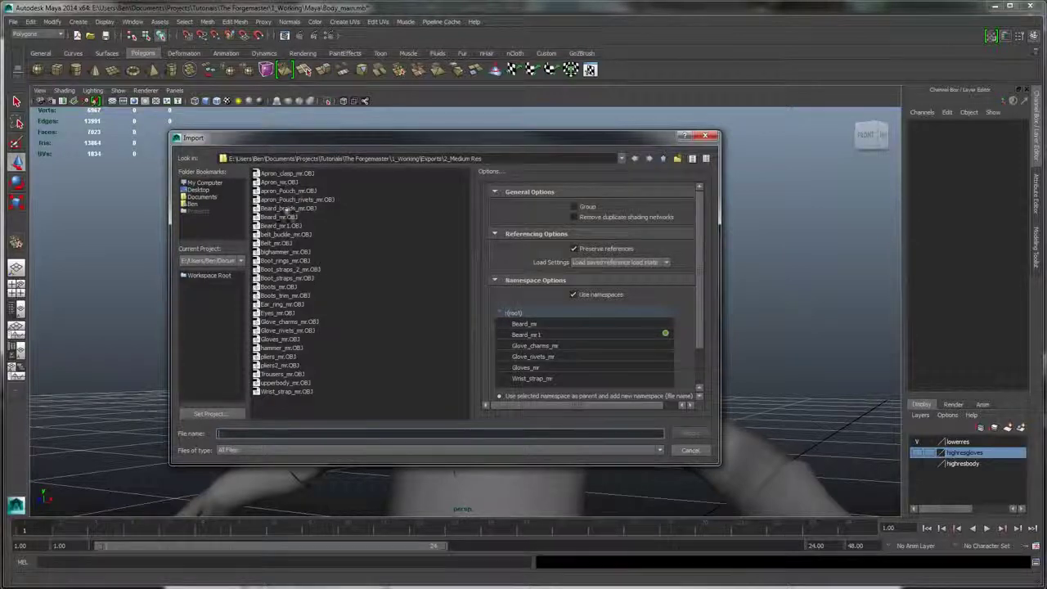
pyautogui.click(278, 208)
pyautogui.click(690, 433)
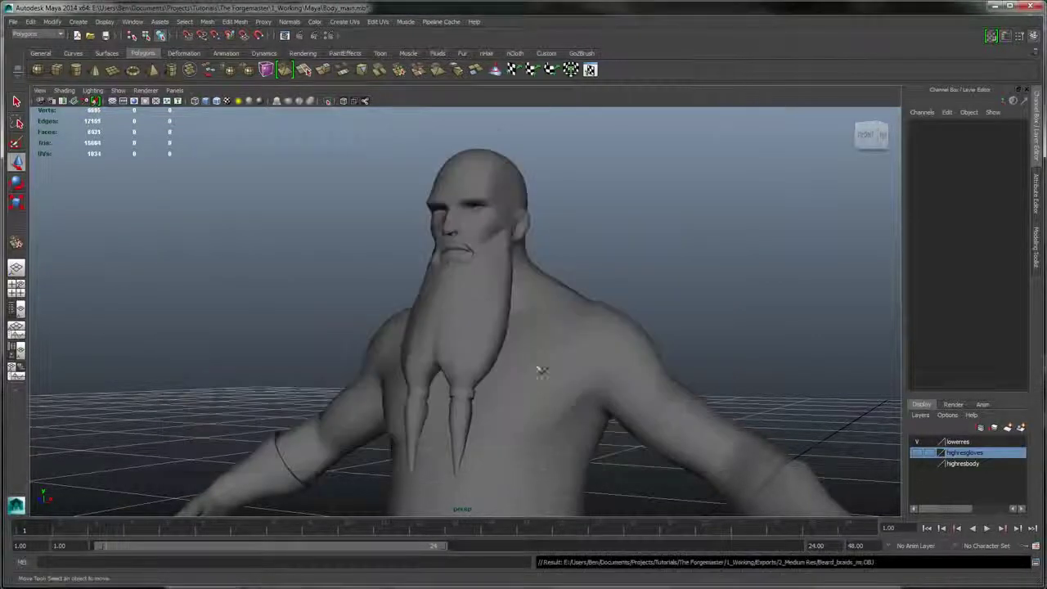
pyautogui.click(463, 393)
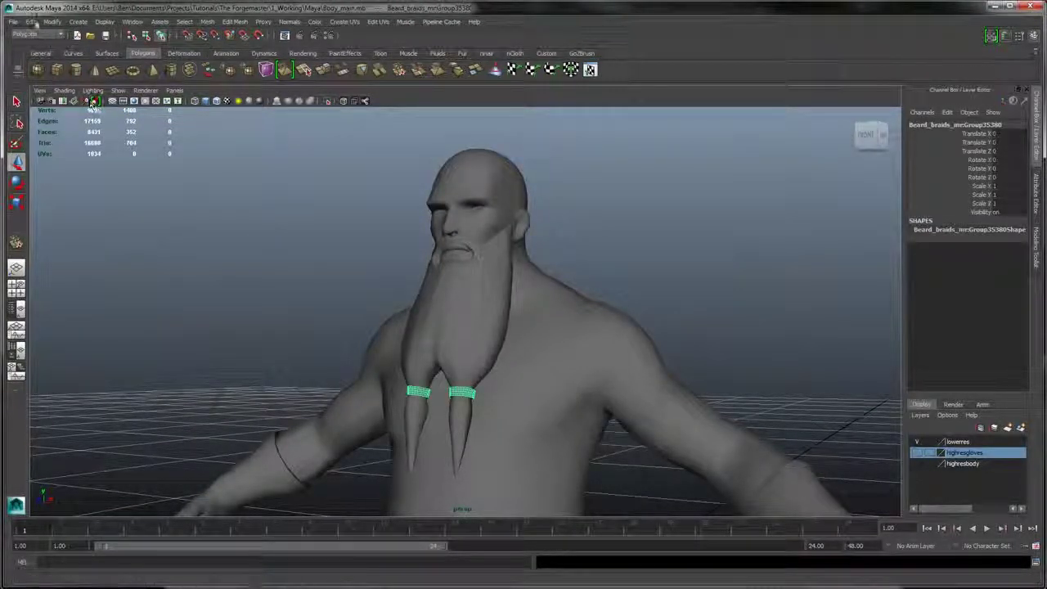
pyautogui.click(228, 228)
# - Import Glove_rivets_mr.OBJ from the 2_Medium Res exports folder
pyautogui.click(13, 22)
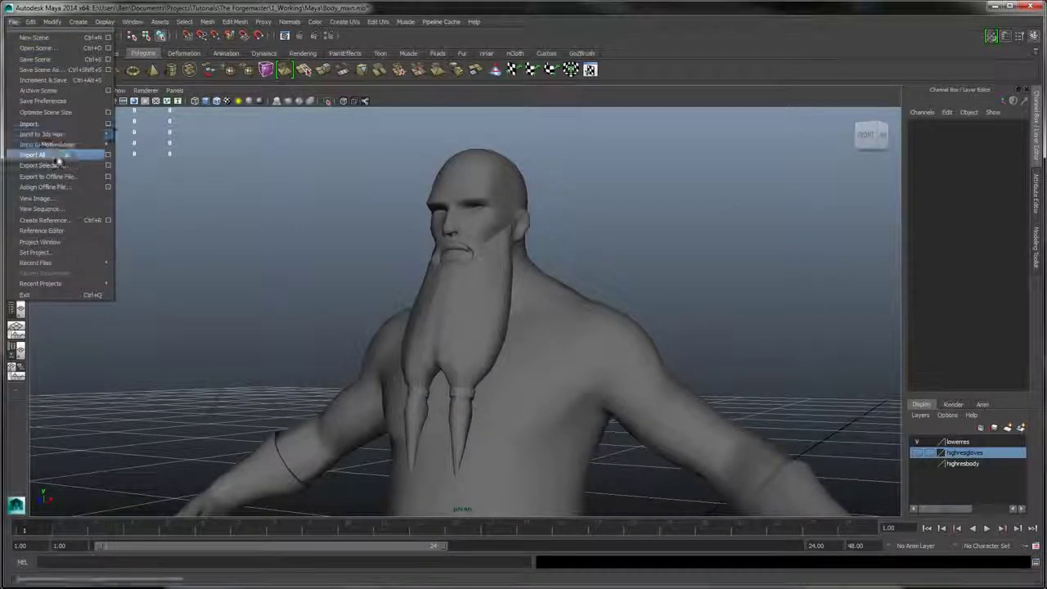
pyautogui.click(40, 133)
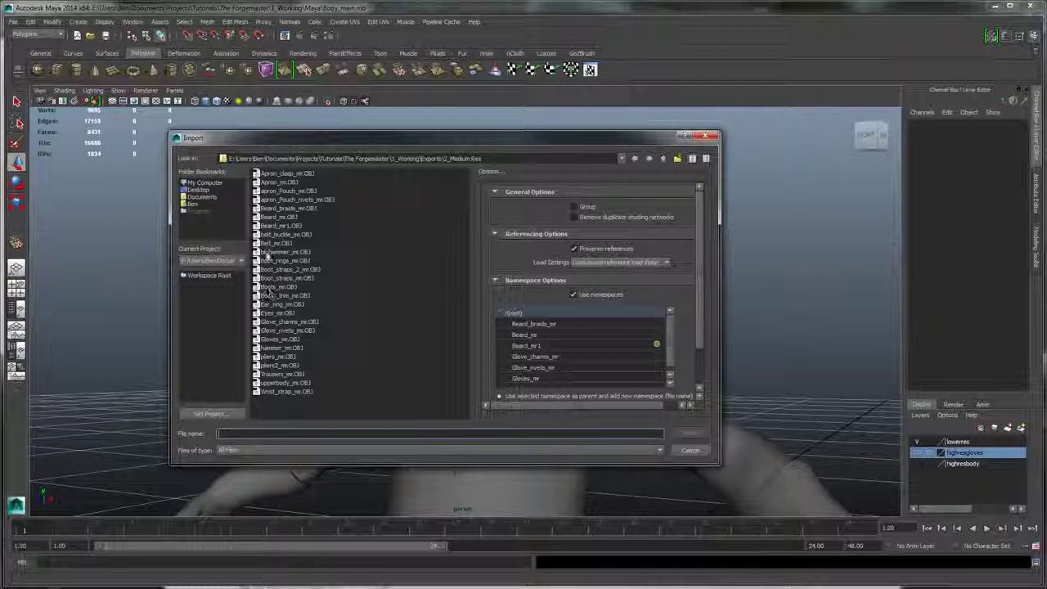
pyautogui.click(278, 330)
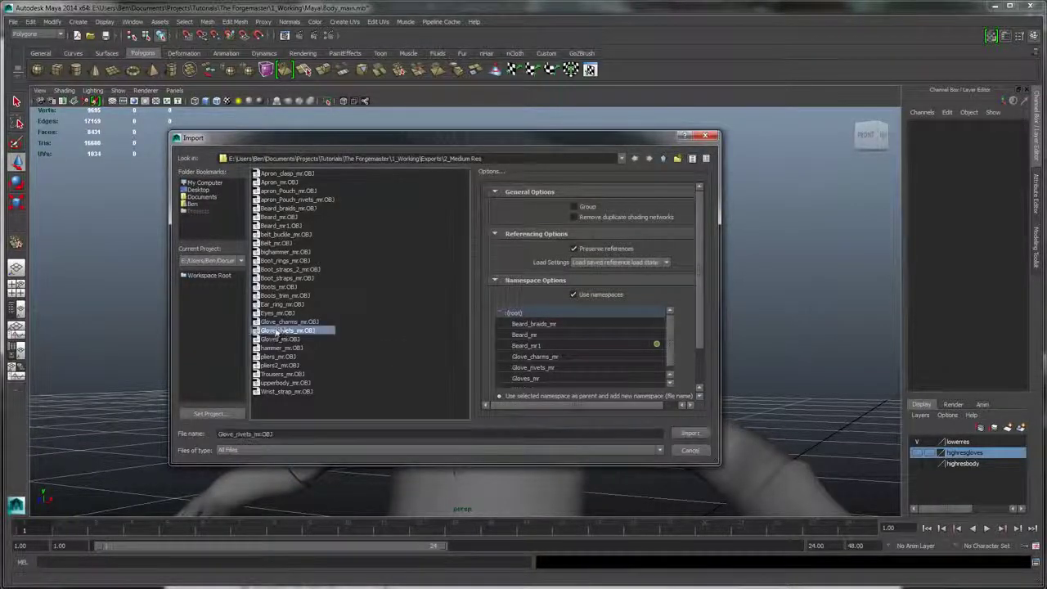
pyautogui.click(687, 433)
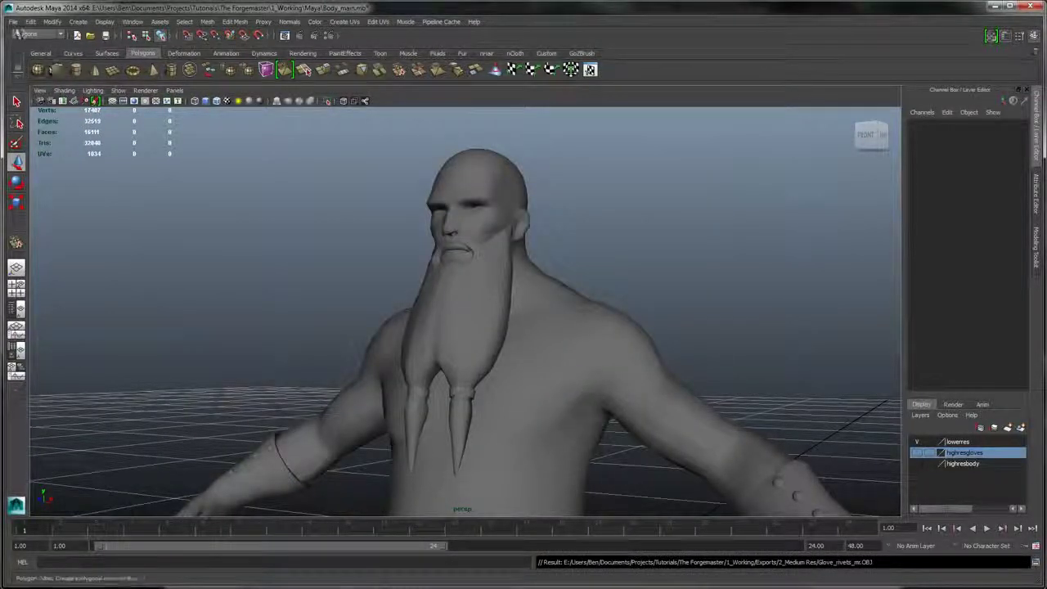
# - Import Glove_charms_mr.OBJ from the 2_Medium Res exports folder and check the glove parts on both forearms
pyautogui.click(14, 22)
pyautogui.click(32, 124)
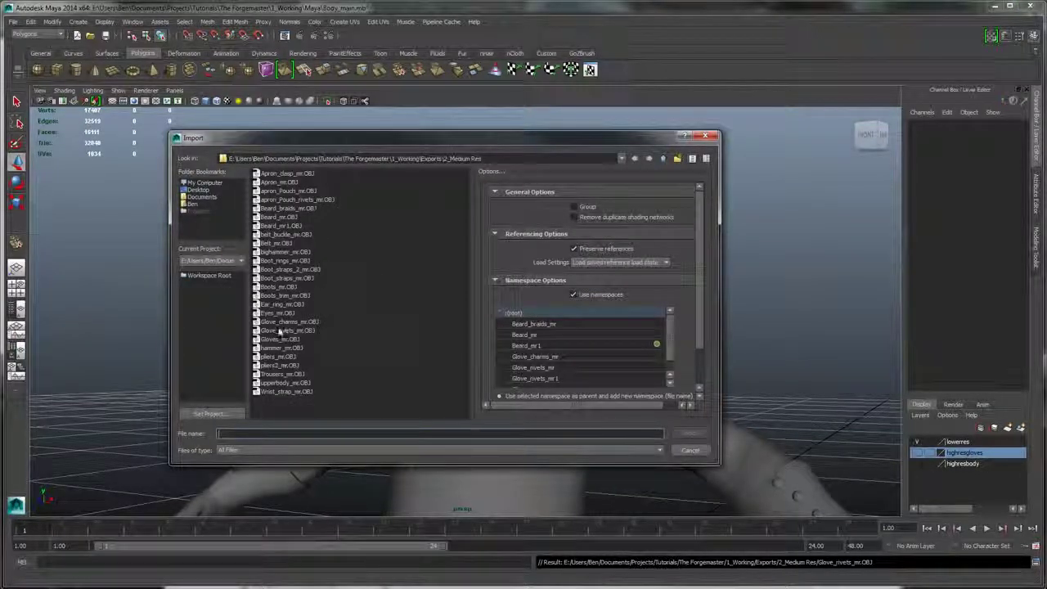
pyautogui.click(282, 322)
pyautogui.click(690, 435)
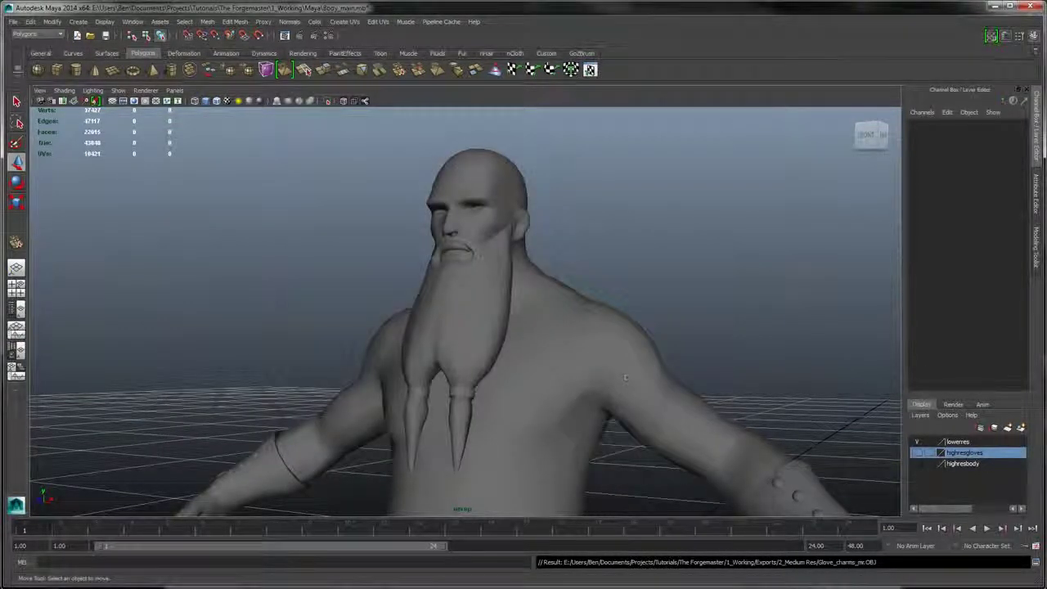
pyautogui.keyDown('alt'); pyautogui.moveTo(601, 353); pyautogui.dragTo(585, 205, button='middle'); pyautogui.keyUp('alt')
pyautogui.keyDown('alt'); pyautogui.moveTo(539, 217); pyautogui.dragTo(668, 261); pyautogui.keyUp('alt')
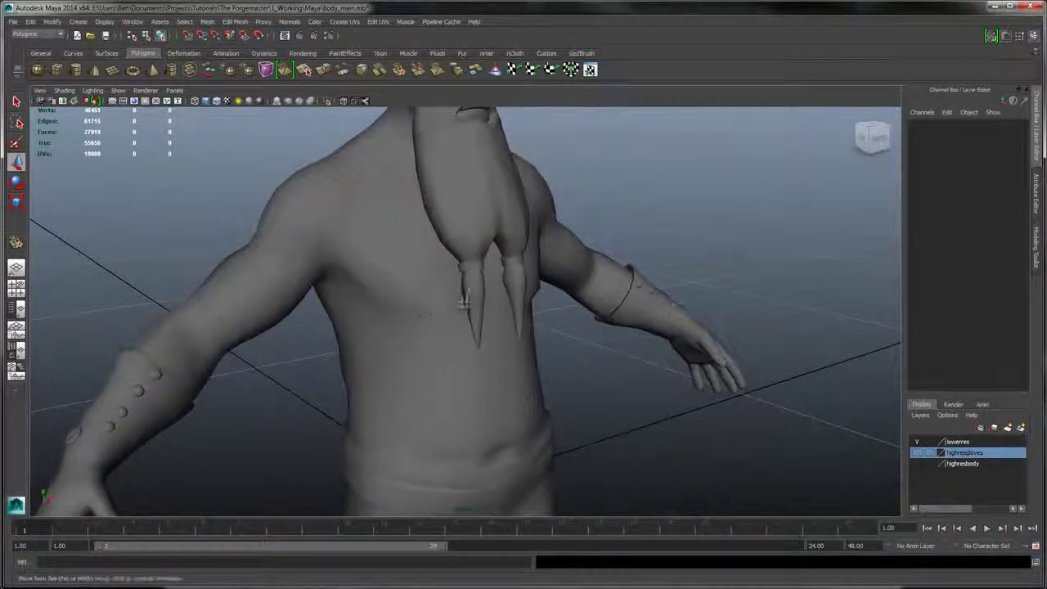
pyautogui.keyDown('alt'); pyautogui.moveTo(464, 302); pyautogui.dragTo(556, 285); pyautogui.keyUp('alt')
# - Select the imported glove rivets and hide the lowerres layer to inspect the rivets, charms and beard bands on their own
pyautogui.click(422, 332)
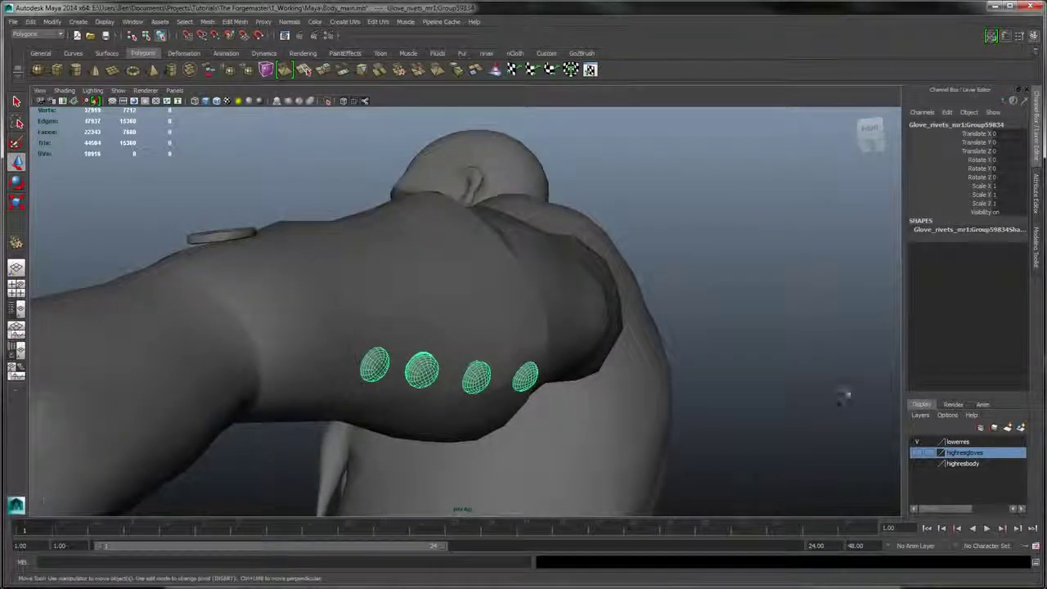
pyautogui.click(916, 442)
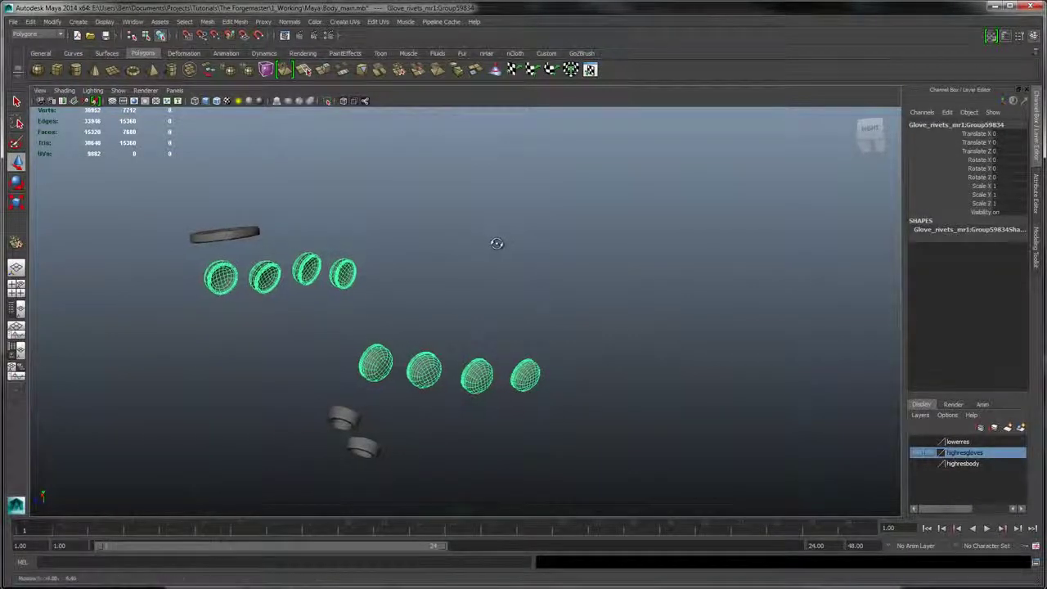
pyautogui.keyDown('alt'); pyautogui.moveTo(493, 241); pyautogui.dragTo(546, 307); pyautogui.keyUp('alt')
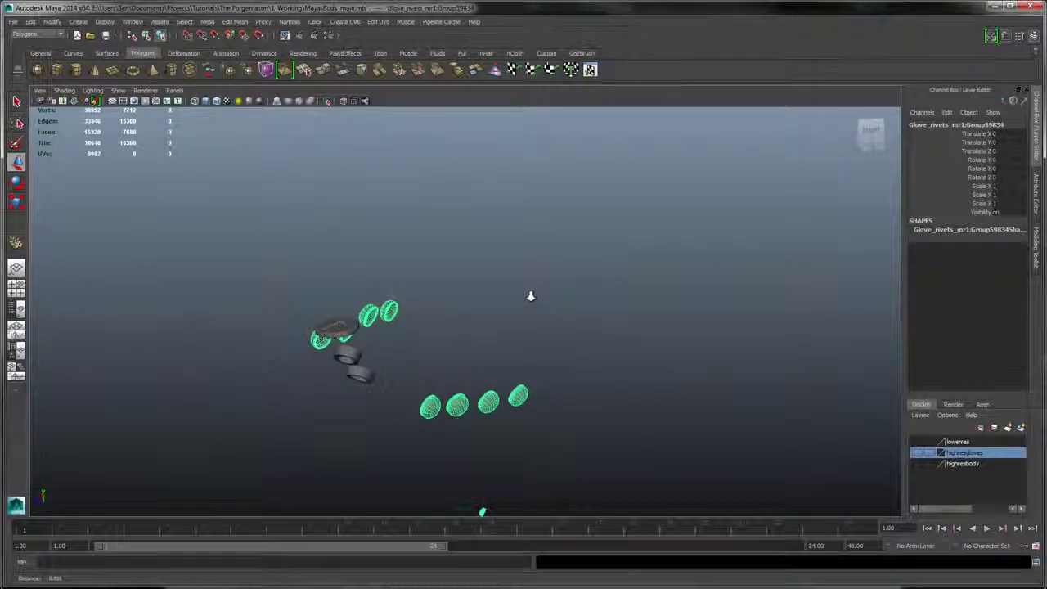
pyautogui.keyDown('alt'); pyautogui.moveTo(468, 292); pyautogui.dragTo(564, 310); pyautogui.keyUp('alt')
pyautogui.keyDown('alt'); pyautogui.moveTo(564, 310); pyautogui.dragTo(511, 311, button='right'); pyautogui.keyUp('alt')
pyautogui.keyDown('alt'); pyautogui.moveTo(487, 275); pyautogui.dragTo(620, 246, button='middle'); pyautogui.keyUp('alt')
pyautogui.keyDown('alt'); pyautogui.moveTo(508, 243); pyautogui.dragTo(547, 285); pyautogui.keyUp('alt')
pyautogui.keyDown('alt'); pyautogui.moveTo(694, 372); pyautogui.dragTo(420, 303); pyautogui.keyUp('alt')
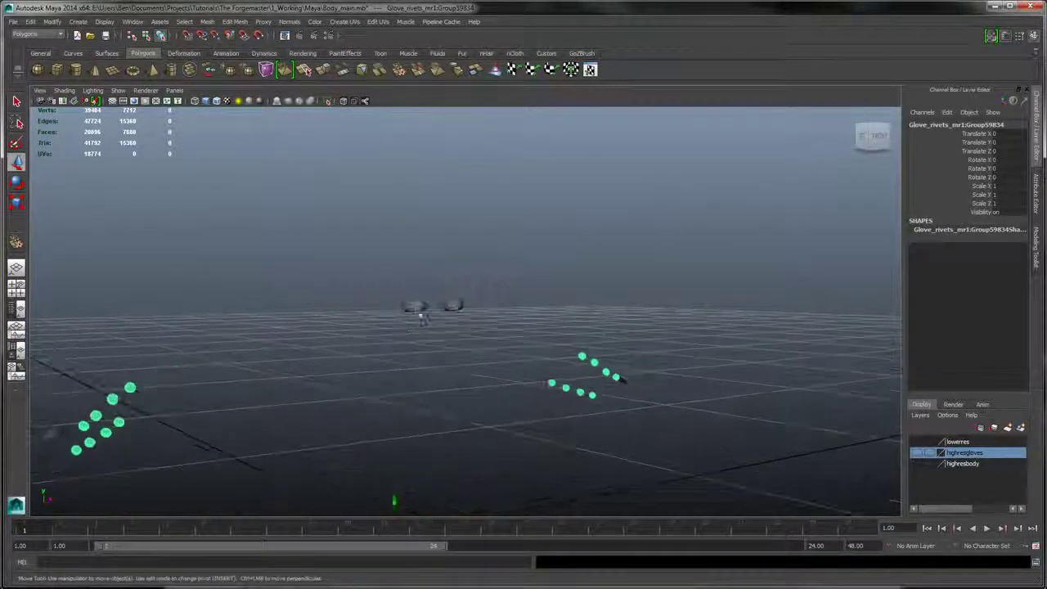
# - Create a flat polygon cylinder on the grid near the two imported beard bands
pyautogui.click(415, 306)
pyautogui.keyDown('alt'); pyautogui.moveTo(476, 325); pyautogui.dragTo(530, 364, button='right'); pyautogui.keyUp('alt')
pyautogui.keyDown('alt'); pyautogui.moveTo(534, 274); pyautogui.dragTo(508, 316); pyautogui.keyUp('alt')
pyautogui.click(499, 265)
pyautogui.moveTo(499, 266)
pyautogui.keyDown('alt'); pyautogui.mouseDown()
pyautogui.moveTo(533, 308)
pyautogui.moveTo(558, 257)
pyautogui.moveTo(676, 264)
pyautogui.moveTo(695, 281)
pyautogui.moveTo(521, 251)
pyautogui.mouseUp(); pyautogui.keyUp('alt')
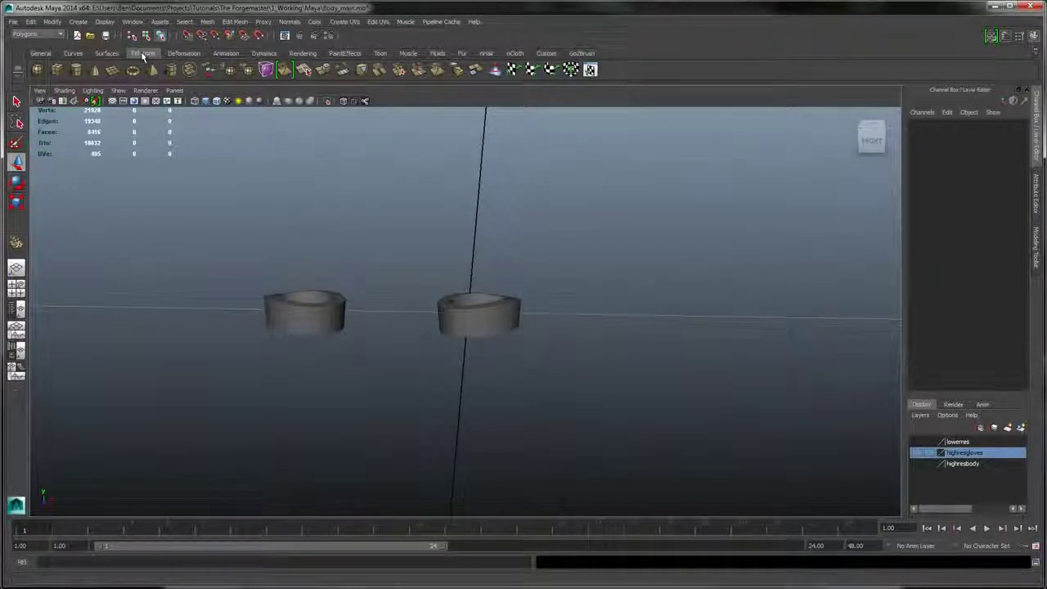
pyautogui.click(74, 71)
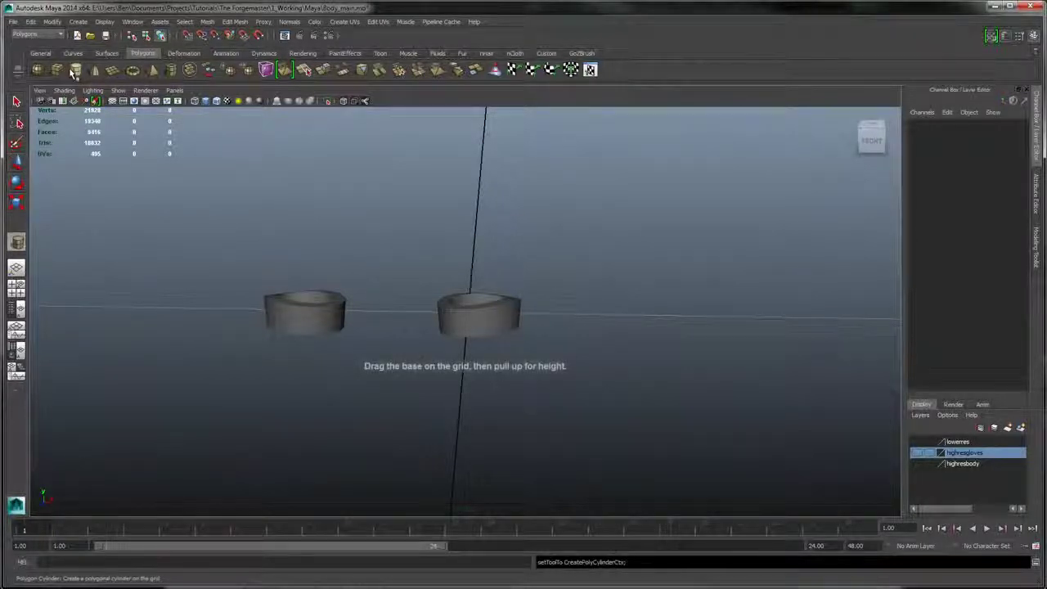
pyautogui.moveTo(298, 370)
pyautogui.mouseDown()
pyautogui.moveTo(326, 395)
pyautogui.moveTo(315, 342)
pyautogui.moveTo(356, 347)
pyautogui.mouseUp()
pyautogui.keyDown('alt'); pyautogui.moveTo(364, 260); pyautogui.dragTo(425, 263); pyautogui.keyUp('alt')
pyautogui.scroll(-8, 352, 308)
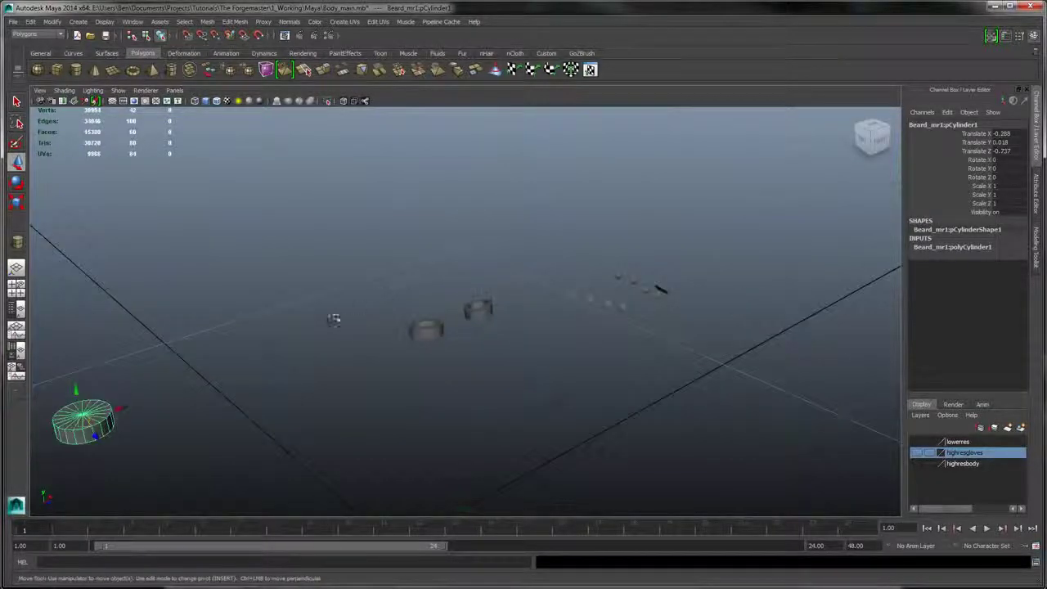
# - Move the cylinder over the band of the character's right beard tail, to about X -0.048, Y 0.495, Z 0.159
pyautogui.moveTo(206, 408); pyautogui.dragTo(422, 289)
pyautogui.keyDown('alt'); pyautogui.moveTo(605, 296); pyautogui.dragTo(518, 273); pyautogui.keyUp('alt')
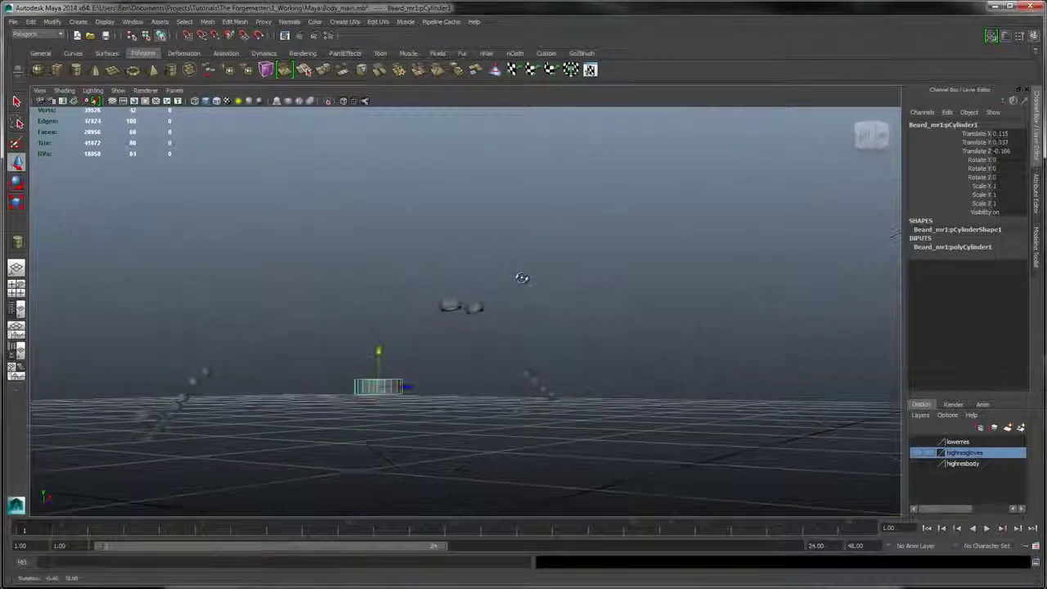
pyautogui.moveTo(413, 389); pyautogui.dragTo(484, 402)
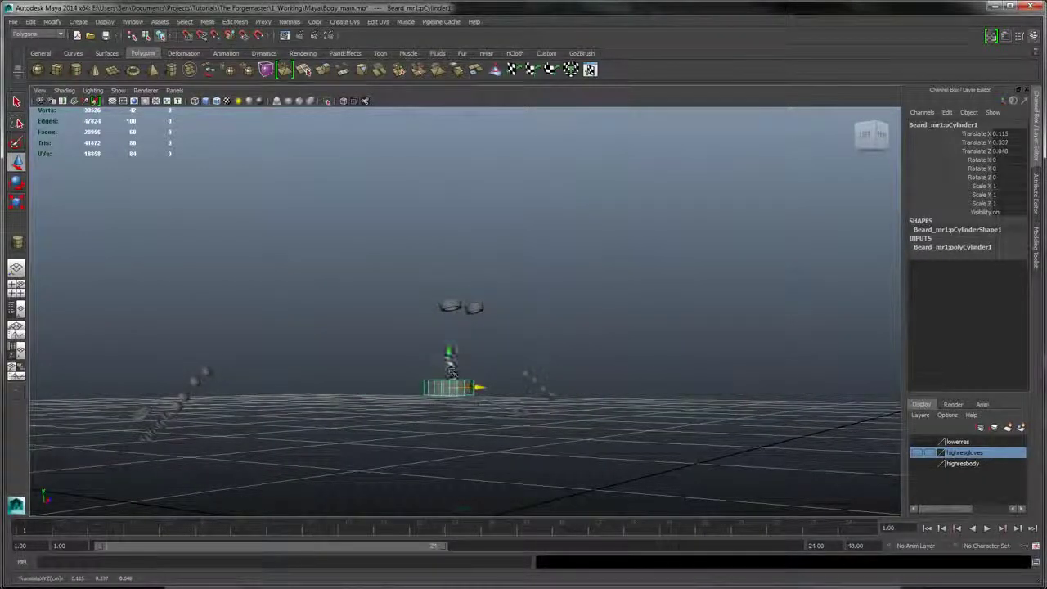
pyautogui.moveTo(451, 370); pyautogui.dragTo(489, 320)
pyautogui.moveTo(465, 284); pyautogui.dragTo(425, 326, button='middle')
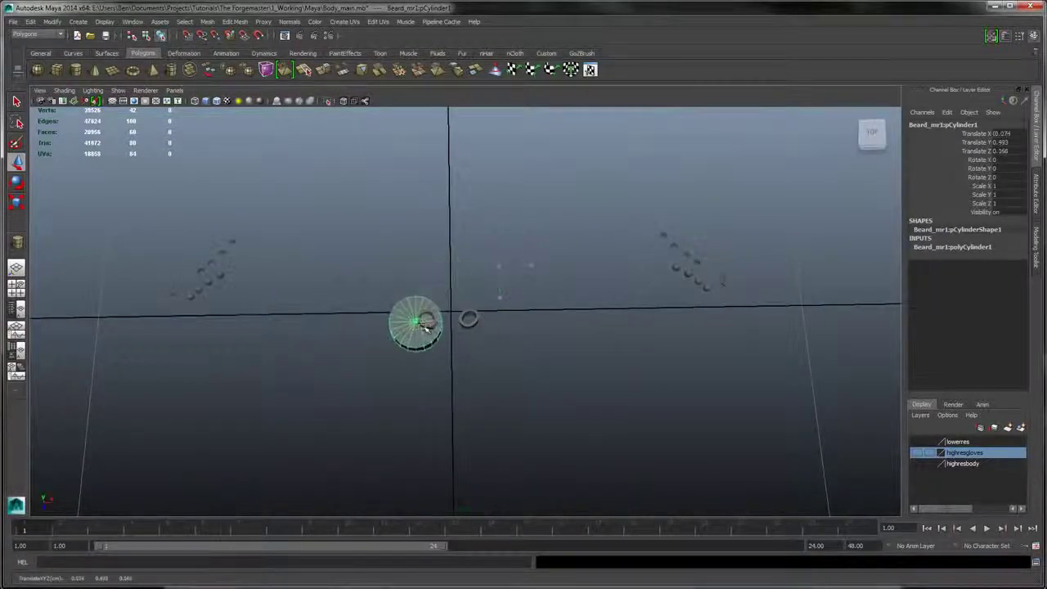
pyautogui.moveTo(432, 322); pyautogui.dragTo(431, 319)
pyautogui.scroll(5, 535, 332)
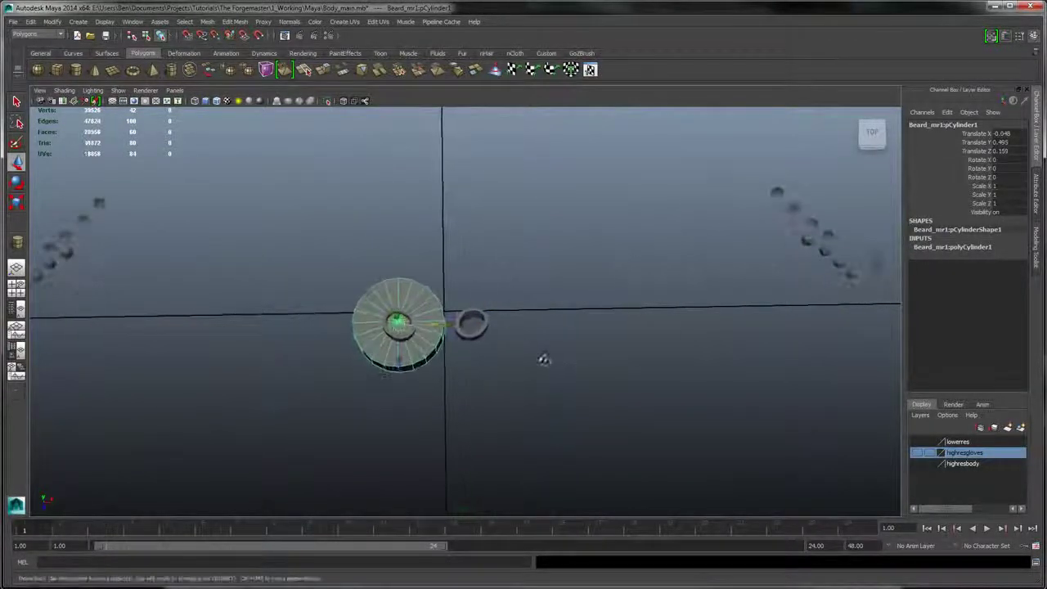
pyautogui.keyDown('alt'); pyautogui.moveTo(544, 360); pyautogui.dragTo(502, 367); pyautogui.keyUp('alt')
pyautogui.scroll(1, 541, 303)
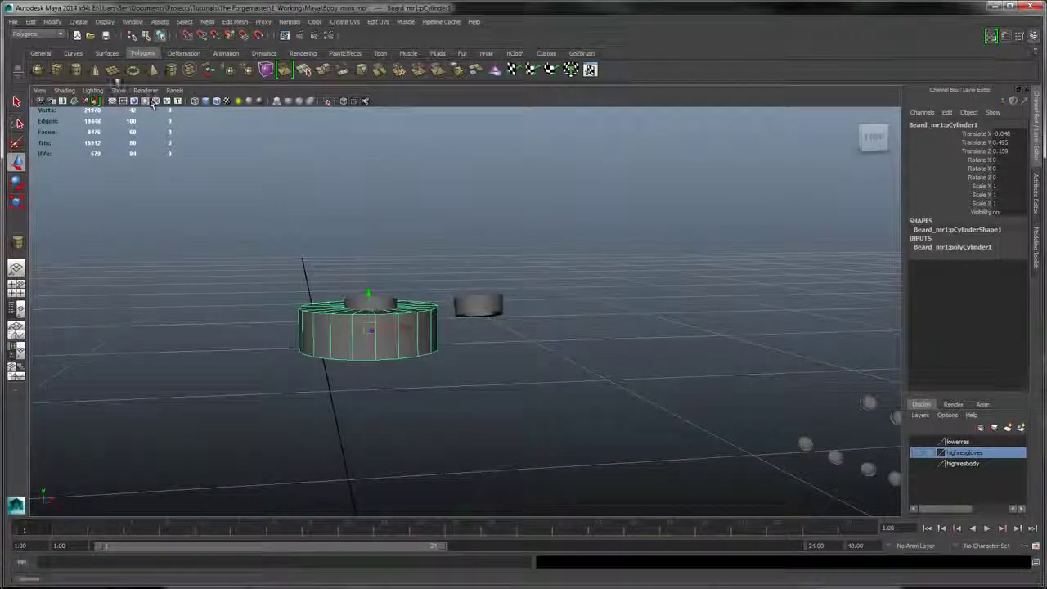
# - Tilt the cylinder to about -9.495 in X and scale it uniformly to about 0.419
pyautogui.click(16, 182)
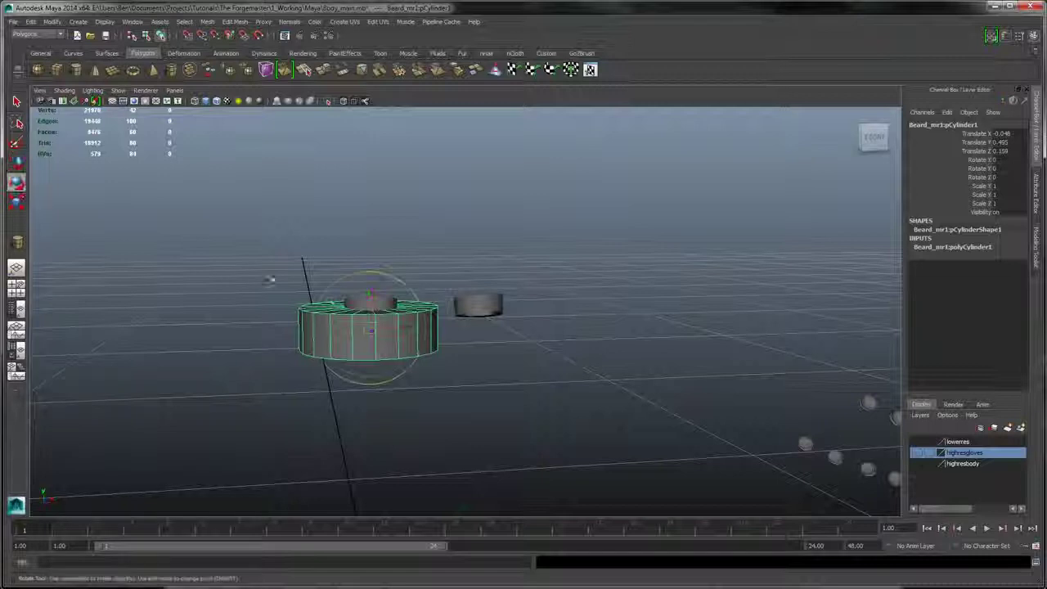
pyautogui.moveTo(374, 309); pyautogui.dragTo(373, 307)
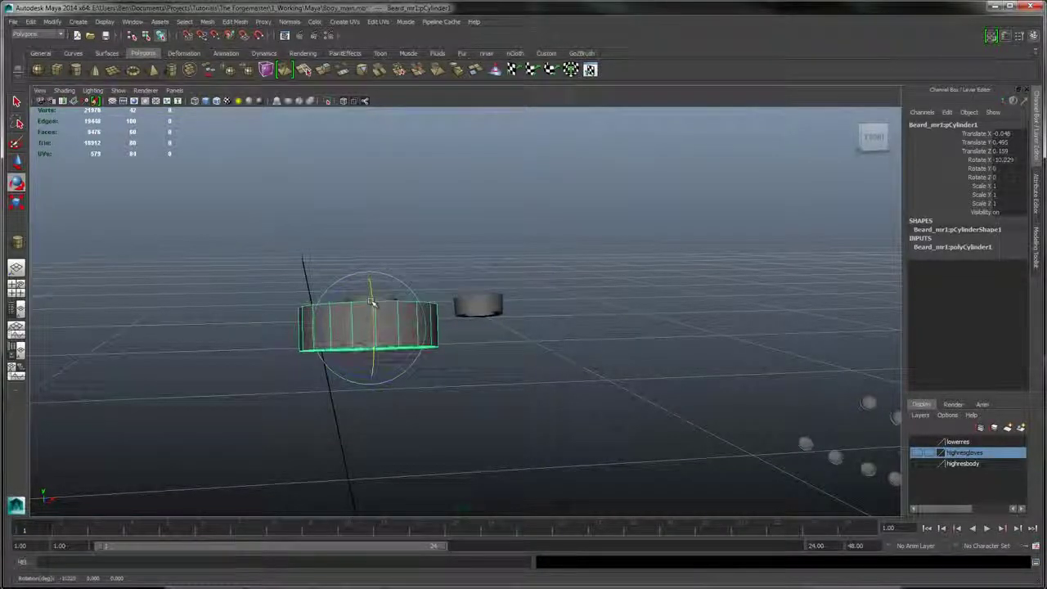
pyautogui.keyDown('alt'); pyautogui.moveTo(390, 245); pyautogui.dragTo(458, 240); pyautogui.keyUp('alt')
pyautogui.keyDown('alt'); pyautogui.moveTo(458, 240); pyautogui.dragTo(468, 256, button='right'); pyautogui.keyUp('alt')
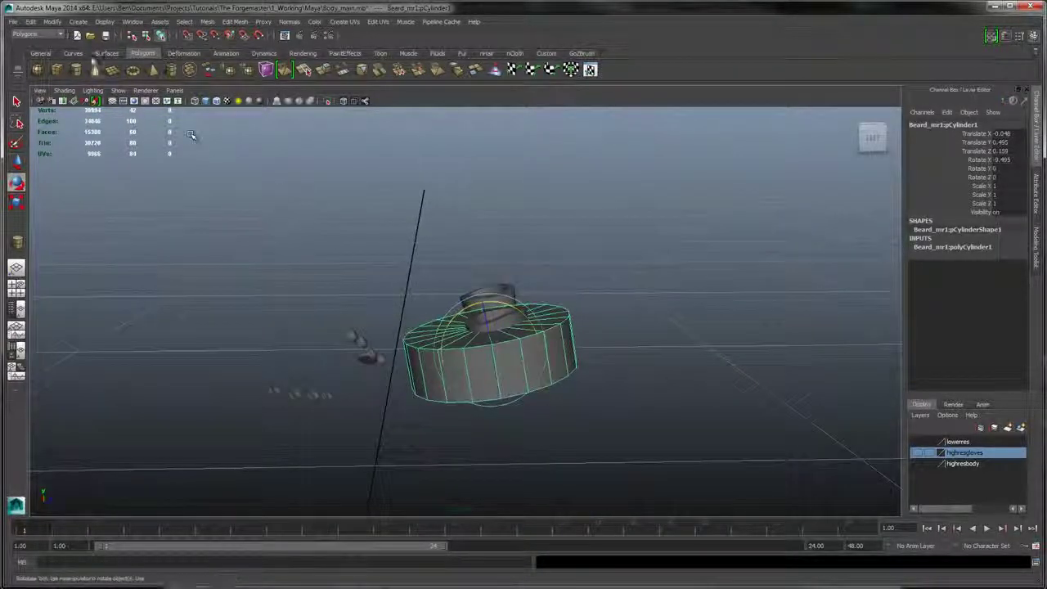
pyautogui.click(18, 201)
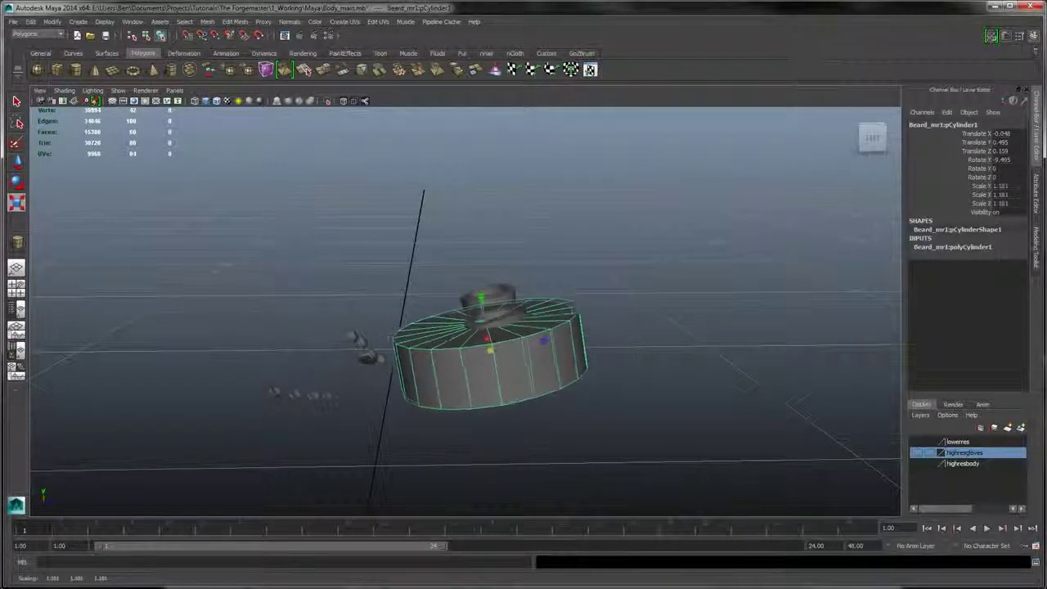
pyautogui.moveTo(495, 350); pyautogui.dragTo(416, 401)
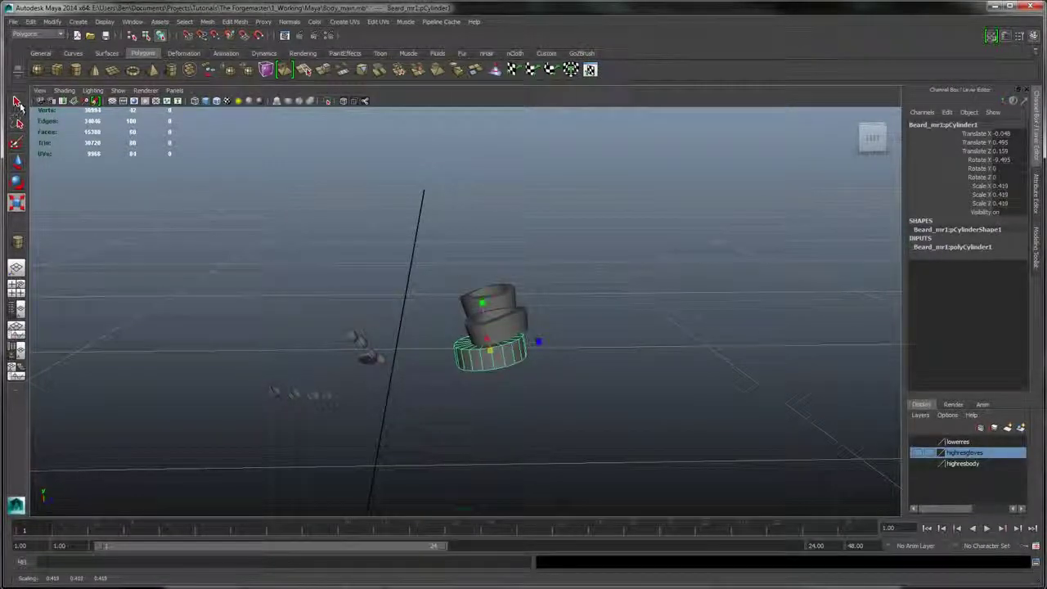
# - Fit the cylinder around the band at about Y 0.513, Z 0.164, rotated to about X -14.36, Y 0.949, Z -0.227
pyautogui.click(16, 163)
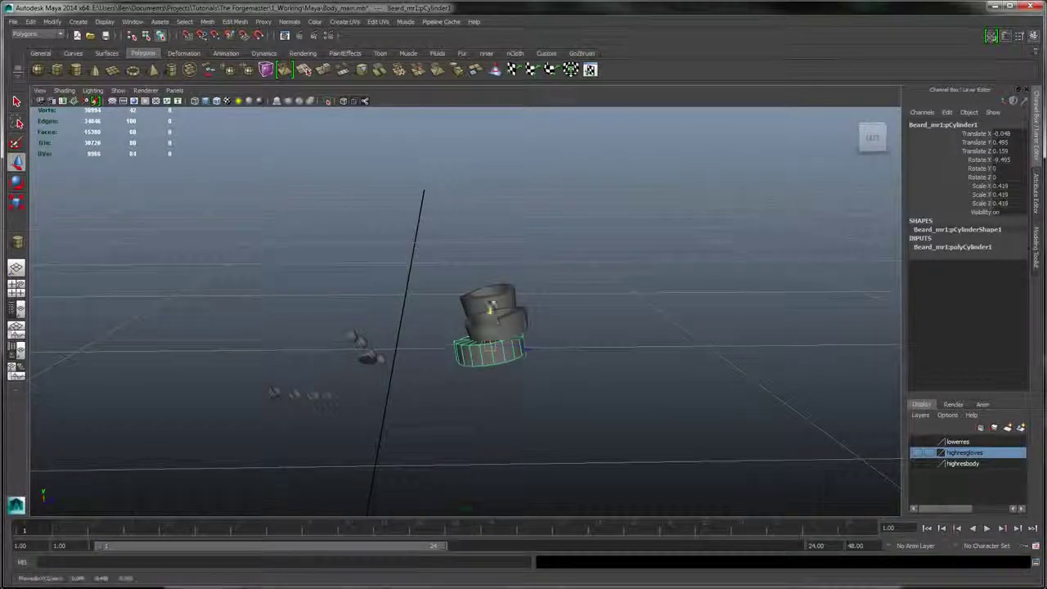
pyautogui.moveTo(491, 319); pyautogui.dragTo(491, 292)
pyautogui.moveTo(527, 325); pyautogui.dragTo(534, 326)
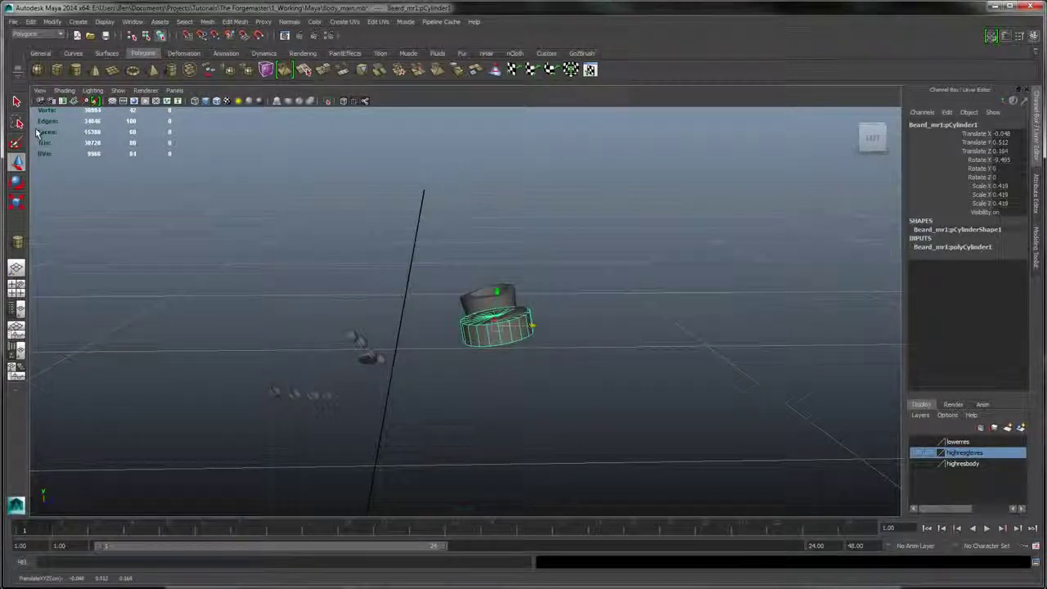
pyautogui.click(17, 181)
pyautogui.moveTo(543, 291); pyautogui.dragTo(541, 289)
pyautogui.keyDown('alt'); pyautogui.moveTo(621, 232); pyautogui.dragTo(502, 230); pyautogui.keyUp('alt')
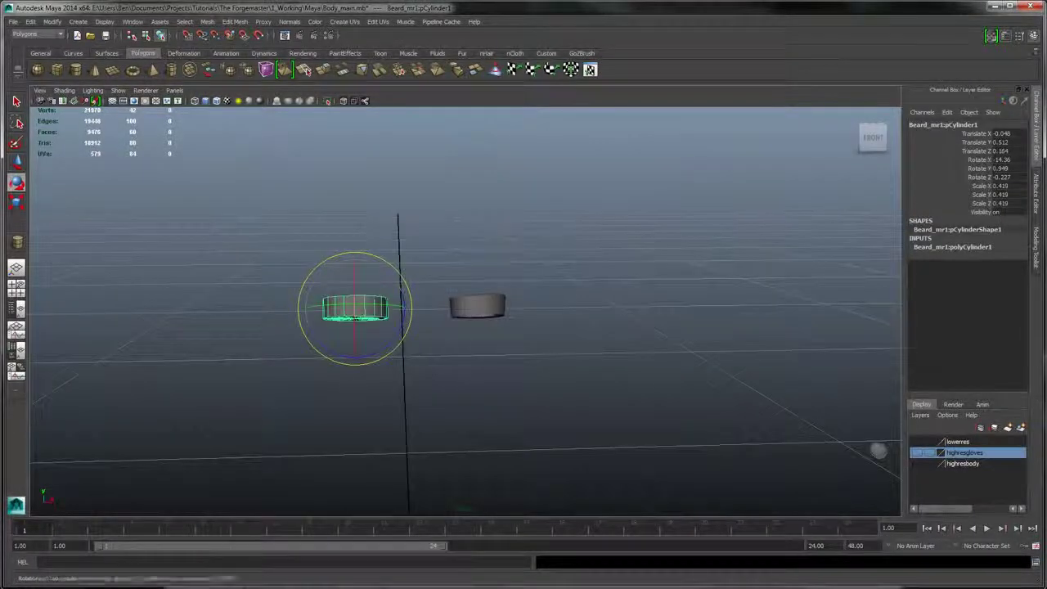
pyautogui.click(18, 161)
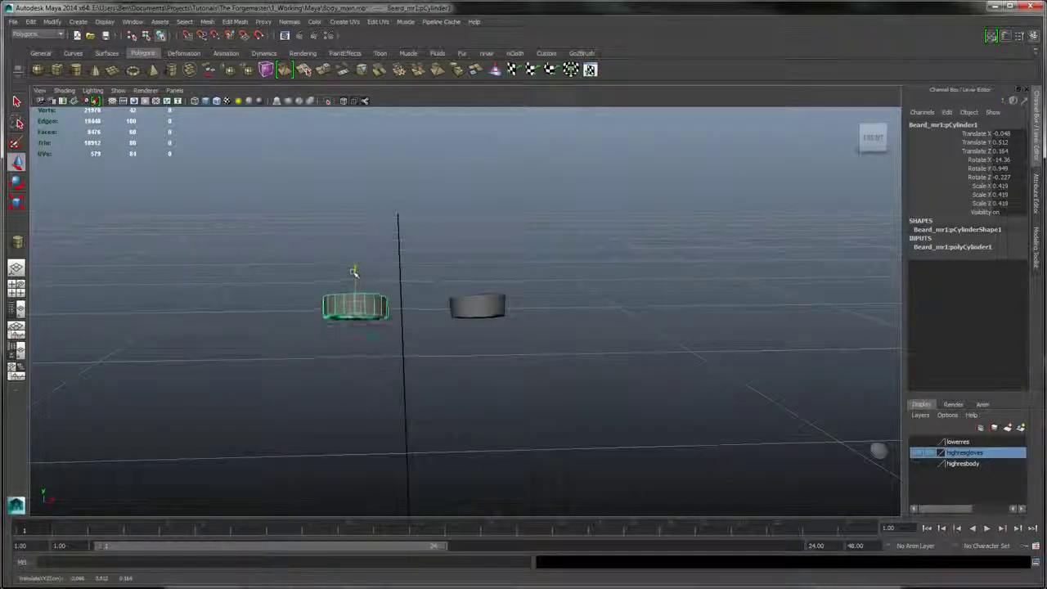
pyautogui.moveTo(354, 272); pyautogui.dragTo(450, 264)
pyautogui.click(401, 262)
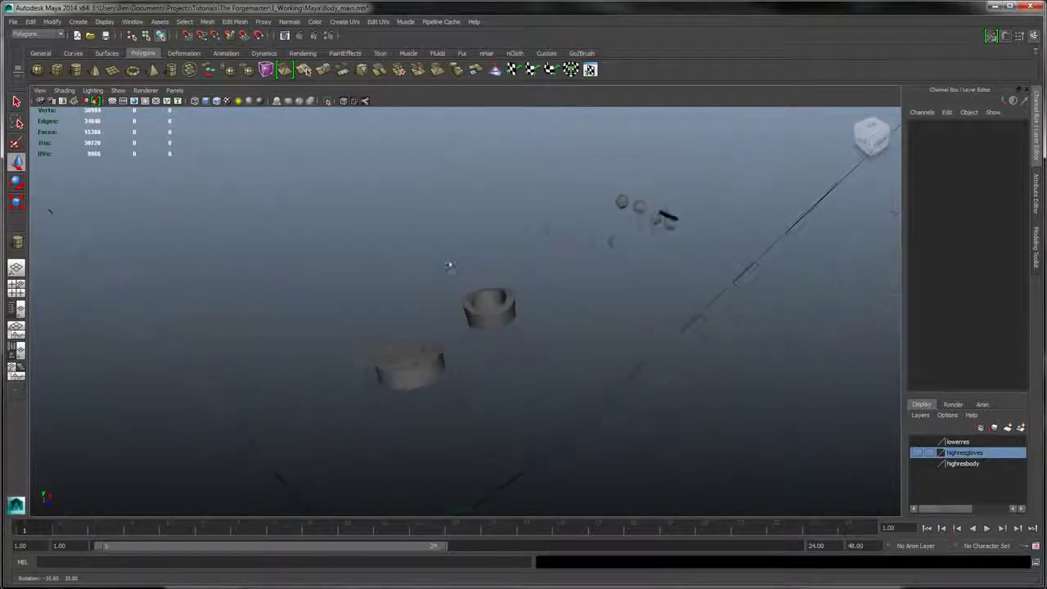
# - Select all pieces of the imported beard braid bands, leaving out the new cylinder, and delete them
pyautogui.click(410, 358)
pyautogui.click(399, 348)
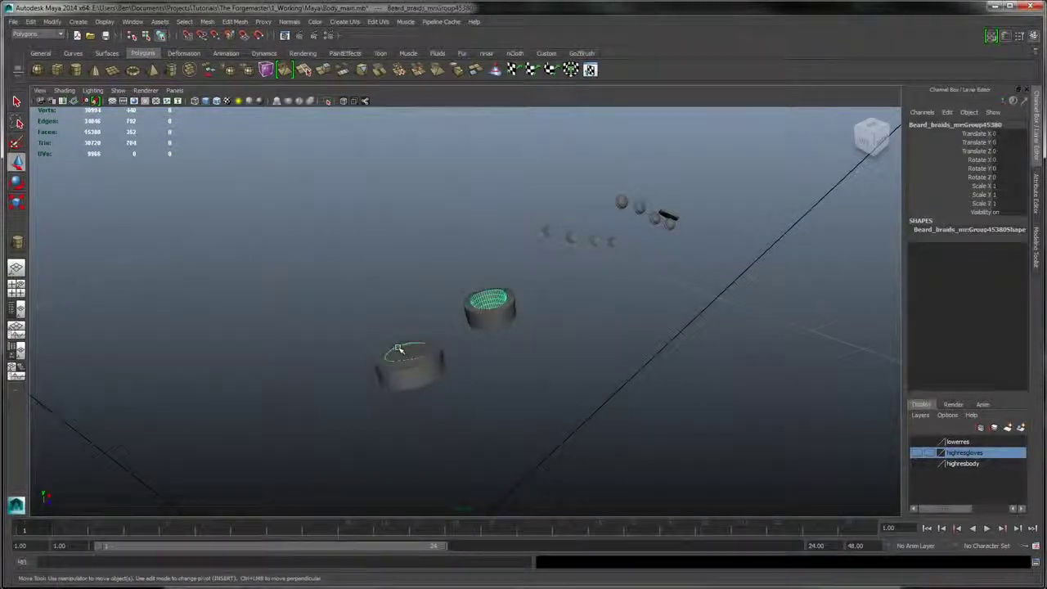
pyautogui.click(406, 353)
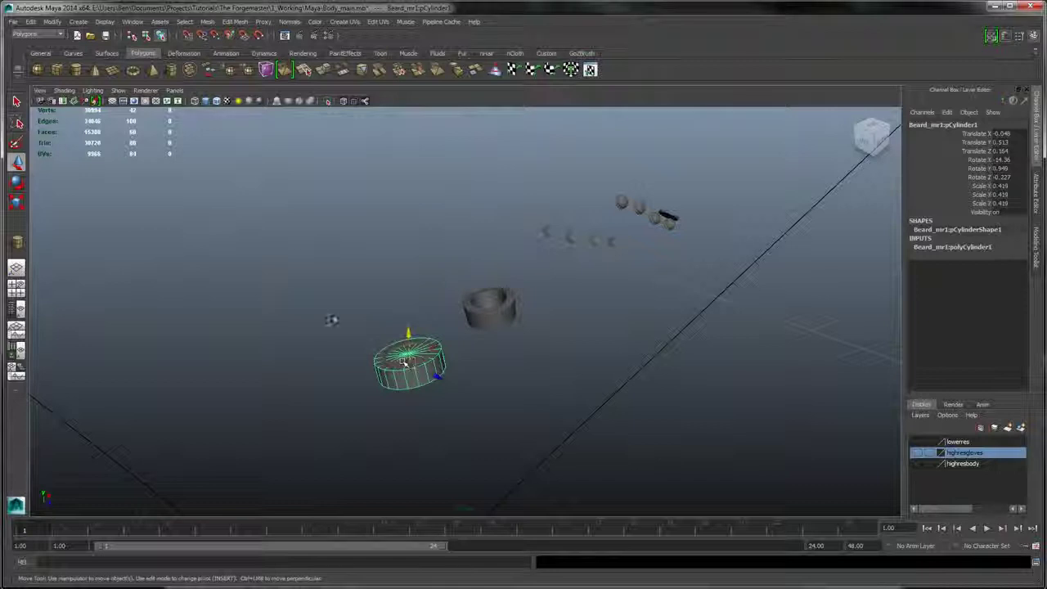
pyautogui.keyDown('shift'); pyautogui.click(488, 309); pyautogui.keyUp('shift')
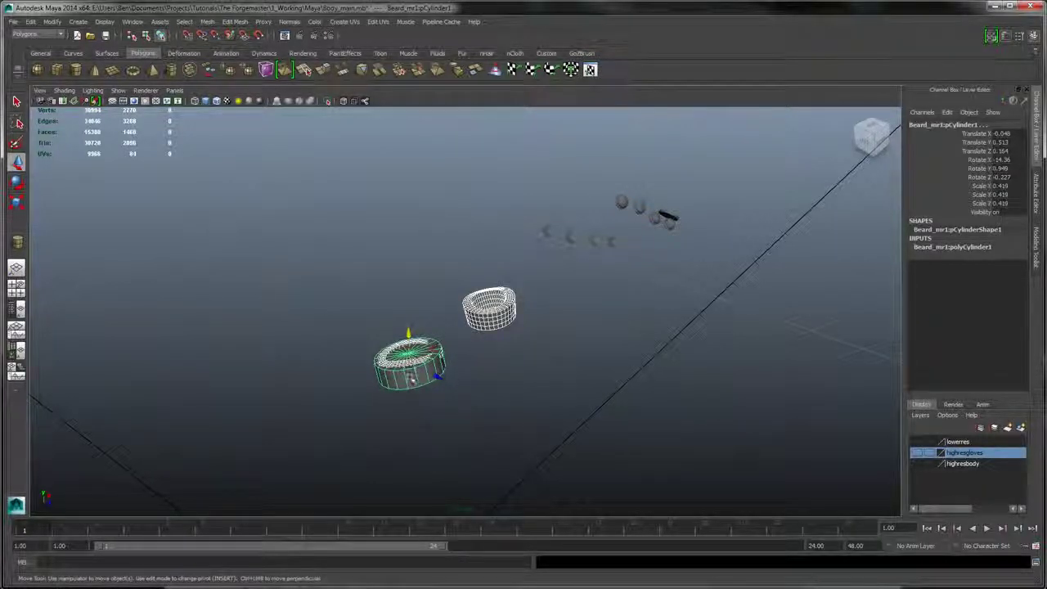
pyautogui.click(410, 378)
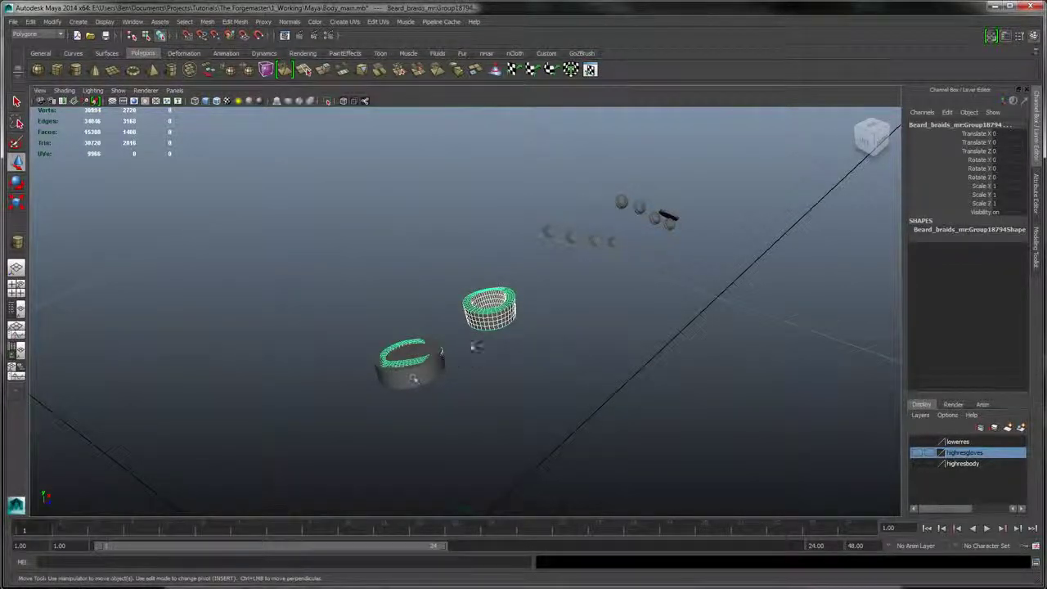
pyautogui.keyDown('alt'); pyautogui.moveTo(477, 347); pyautogui.dragTo(376, 245); pyautogui.keyUp('alt')
pyautogui.keyDown('alt'); pyautogui.moveTo(376, 246); pyautogui.dragTo(397, 264, button='right'); pyautogui.keyUp('alt')
pyautogui.keyDown('alt'); pyautogui.moveTo(398, 264); pyautogui.dragTo(453, 256, button='middle'); pyautogui.keyUp('alt')
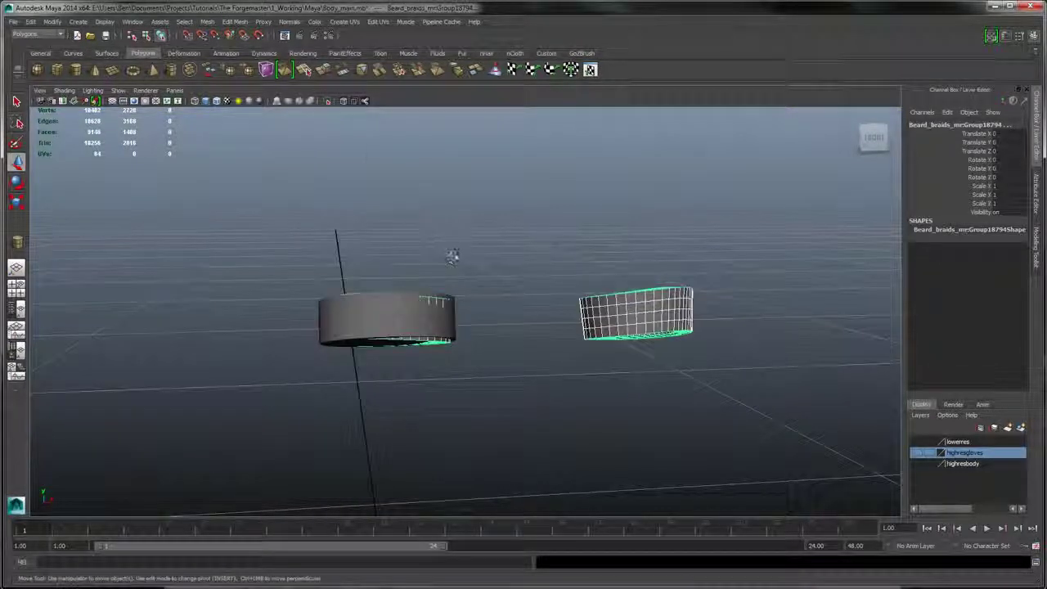
pyautogui.keyDown('alt'); pyautogui.moveTo(452, 256); pyautogui.dragTo(452, 271); pyautogui.keyUp('alt')
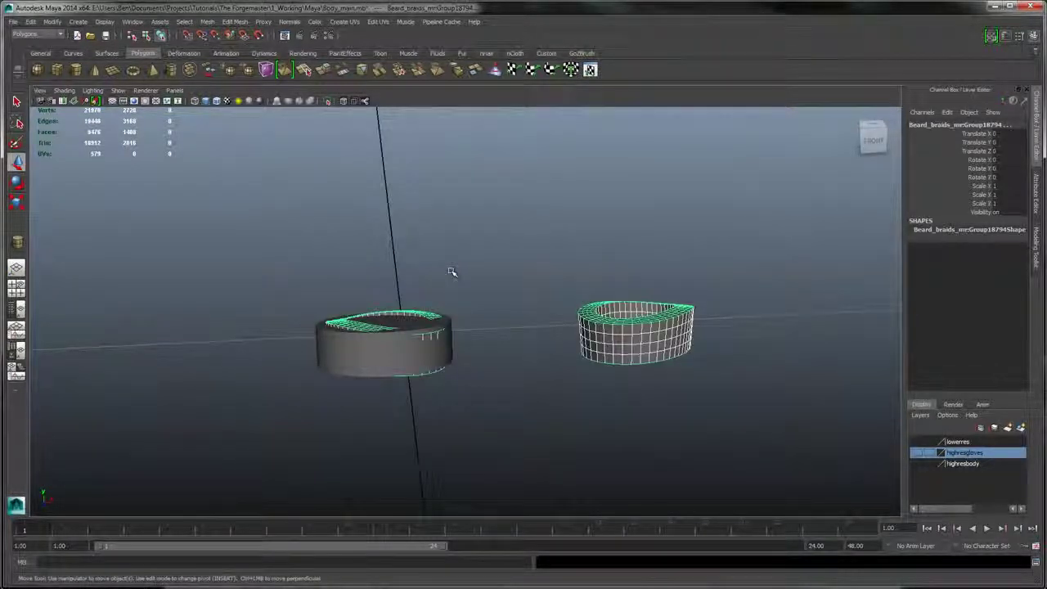
pyautogui.press('Delete')
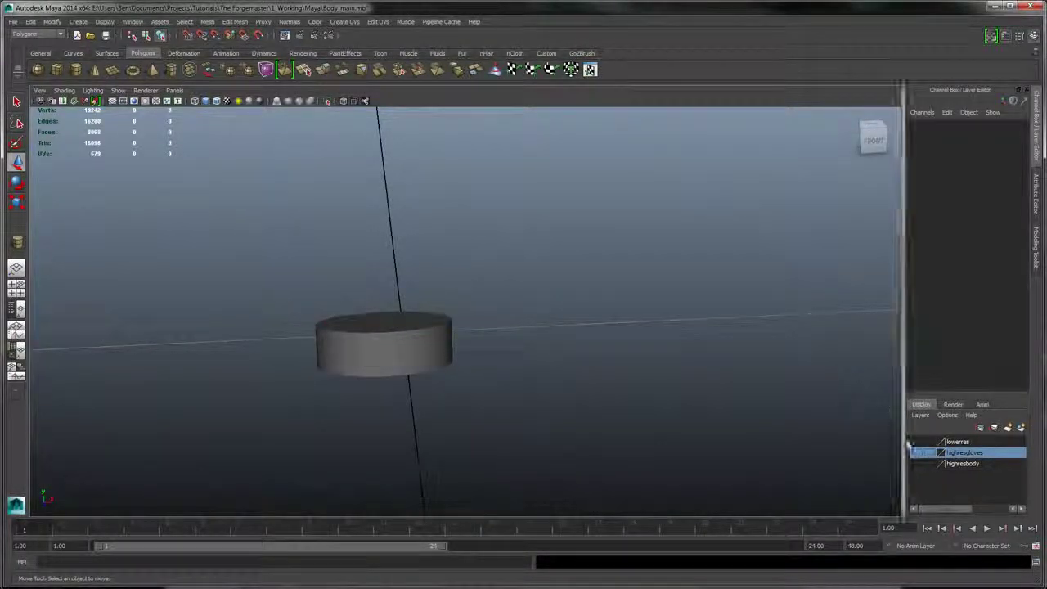
# - Show the lowerres layer and shift the cylinder on the beard tail to about X -0.049, Y 0.512, Z 0.168
pyautogui.click(916, 442)
pyautogui.scroll(-5, 567, 328)
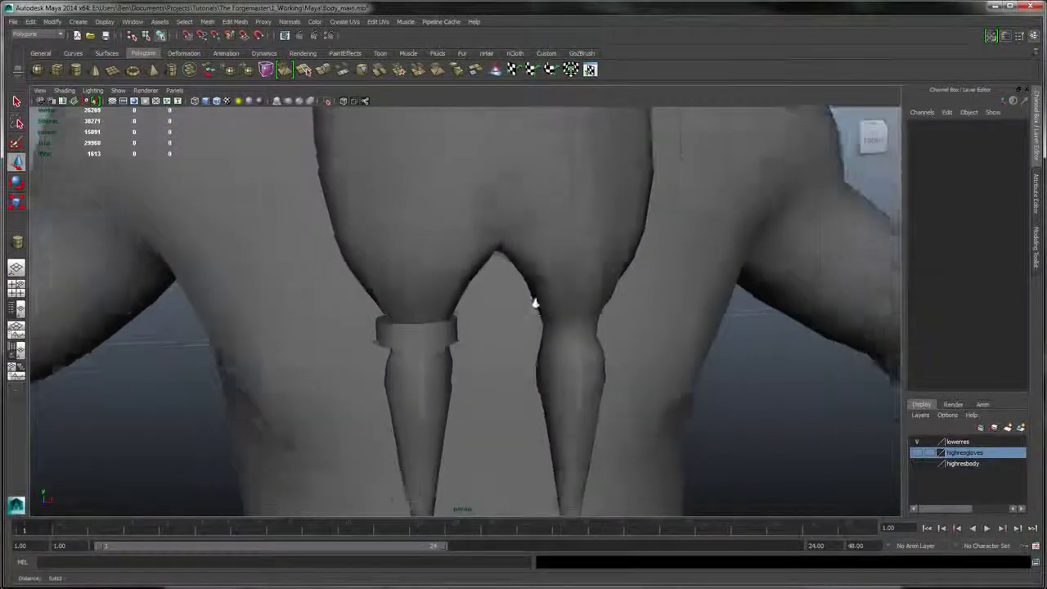
pyautogui.click(446, 329)
pyautogui.keyDown('alt'); pyautogui.moveTo(537, 297); pyautogui.dragTo(517, 336); pyautogui.keyUp('alt')
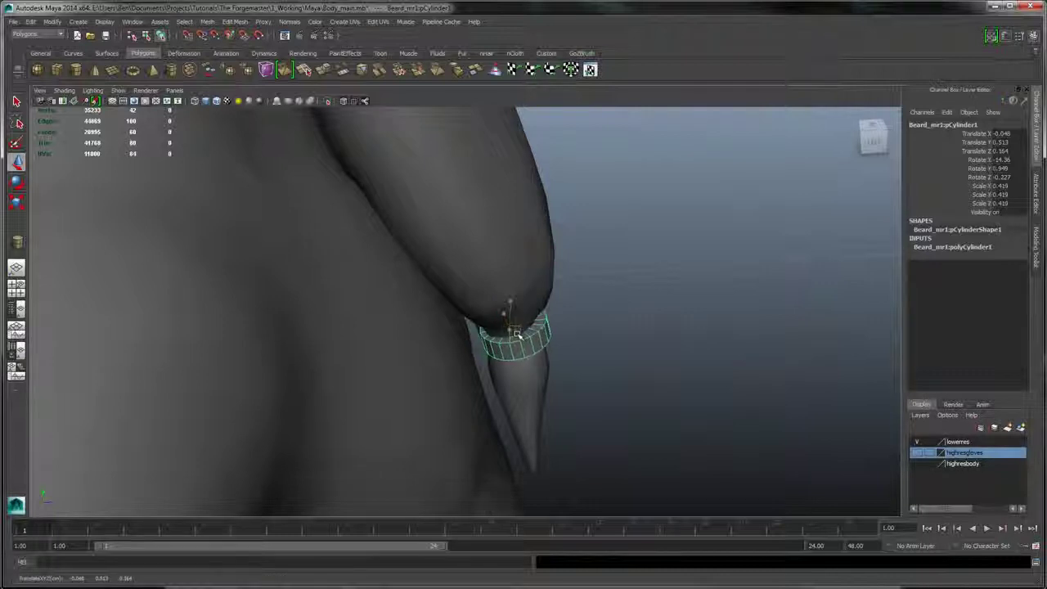
pyautogui.keyDown('alt'); pyautogui.moveTo(710, 280); pyautogui.dragTo(589, 285); pyautogui.keyUp('alt')
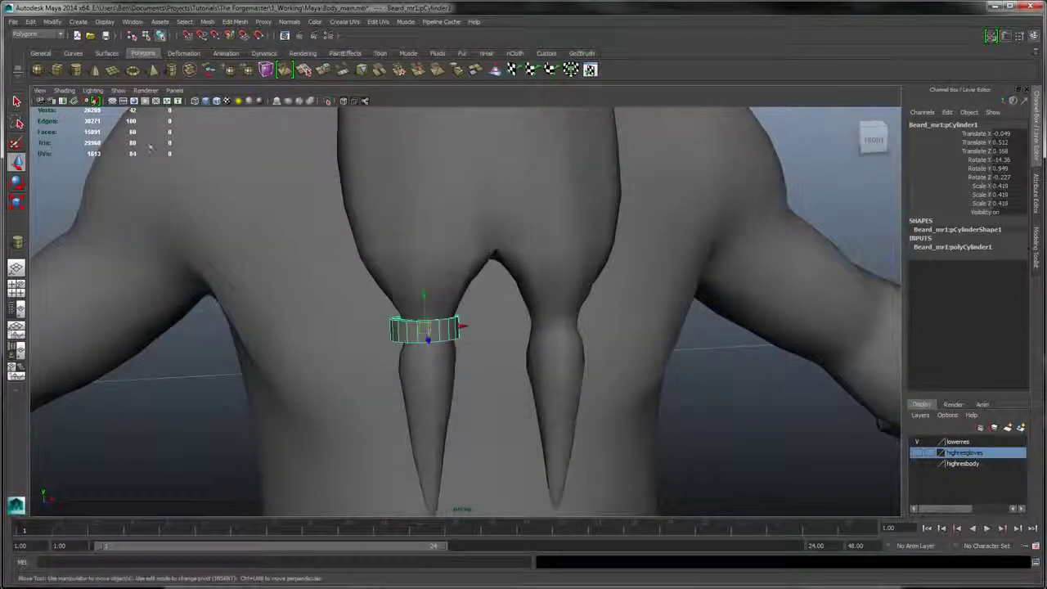
# - Duplicate the cylinder band and move the copy across onto the other beard tail
pyautogui.click(31, 21)
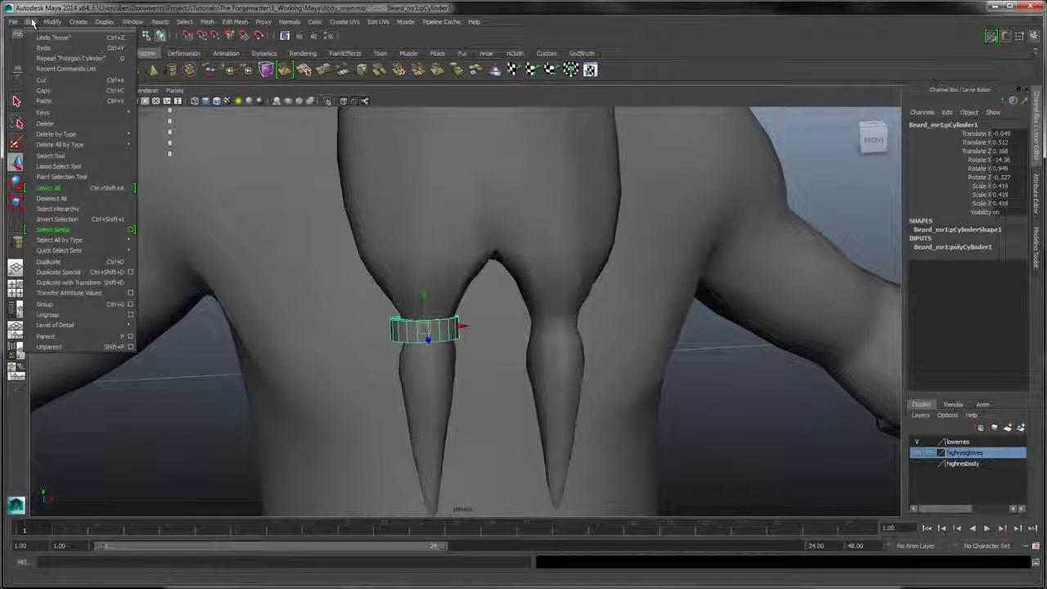
pyautogui.click(96, 17)
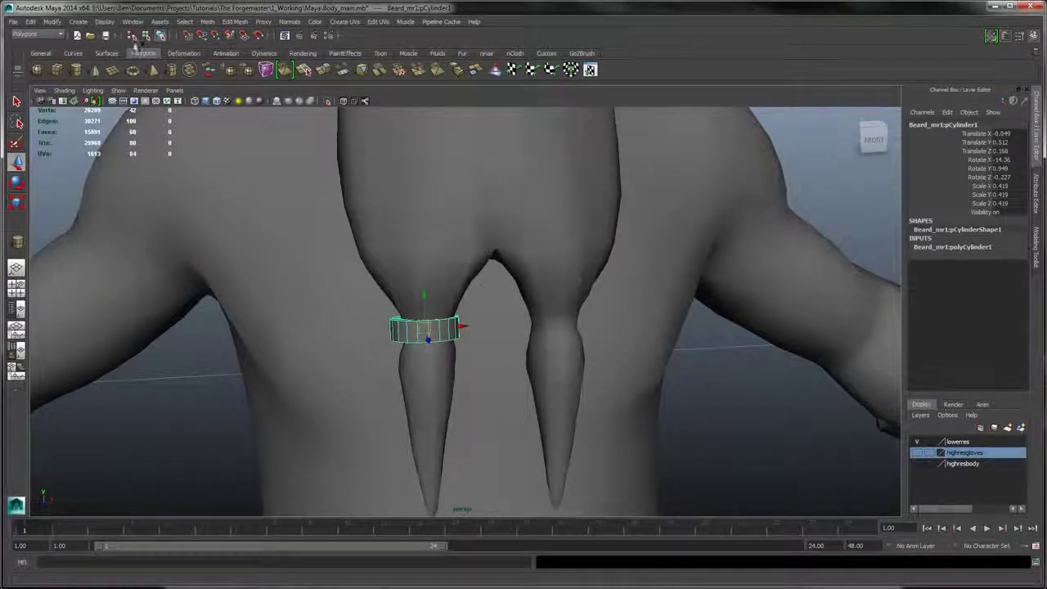
pyautogui.hotkey('ctrl', 'd')
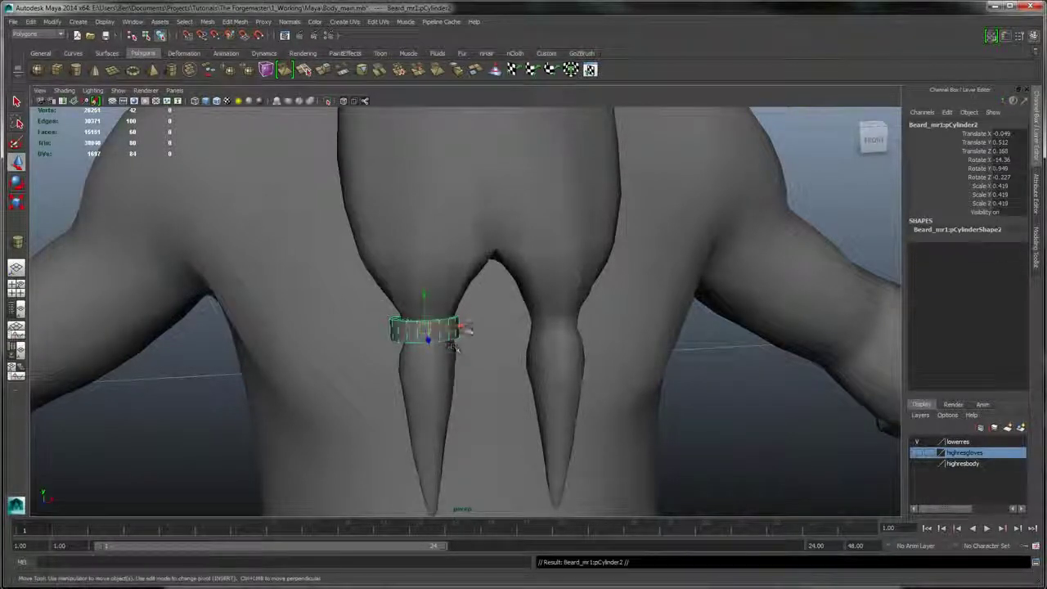
pyautogui.moveTo(453, 329); pyautogui.dragTo(576, 328)
# - Adjust the positions of both cylinder bands so each one sits around its beard tail, and clear the selection
pyautogui.keyDown('alt'); pyautogui.moveTo(661, 293); pyautogui.dragTo(395, 267); pyautogui.keyUp('alt')
pyautogui.click(427, 267)
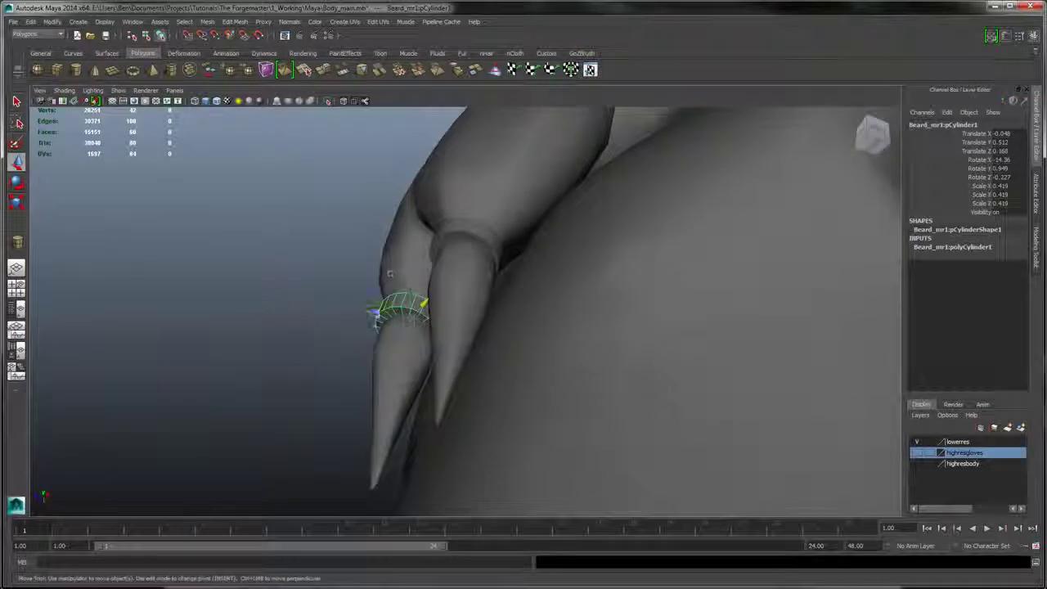
pyautogui.moveTo(376, 314); pyautogui.dragTo(380, 315)
pyautogui.keyDown('alt'); pyautogui.moveTo(387, 280); pyautogui.dragTo(484, 286); pyautogui.keyUp('alt')
pyautogui.click(543, 313)
pyautogui.keyDown('alt'); pyautogui.moveTo(612, 287); pyautogui.dragTo(588, 254); pyautogui.keyUp('alt')
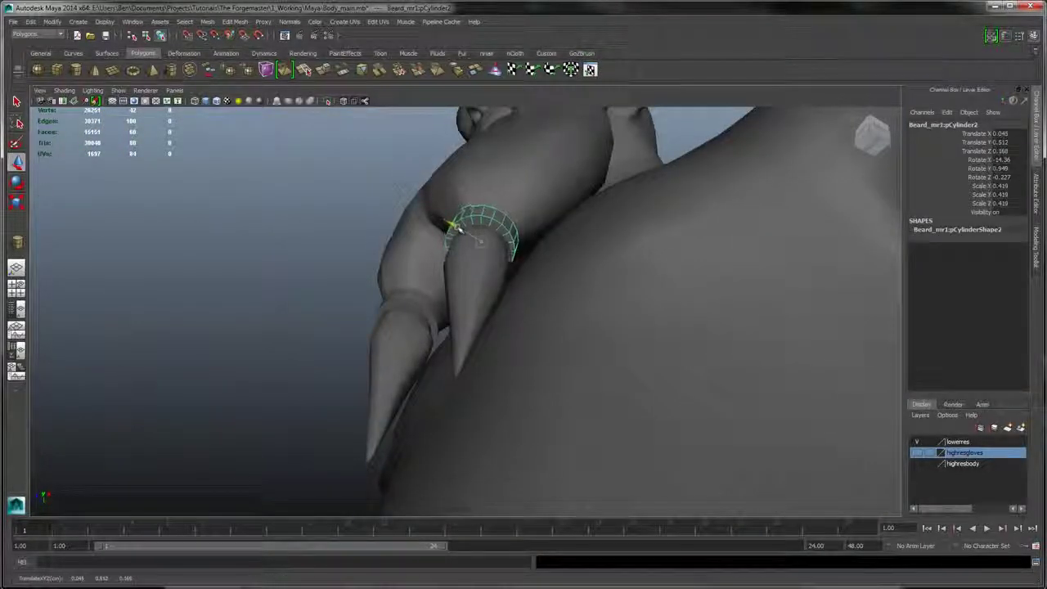
pyautogui.keyDown('alt'); pyautogui.moveTo(385, 252); pyautogui.dragTo(474, 205); pyautogui.keyUp('alt')
pyautogui.click(217, 237)
# - Create a polygon sphere with a radius of about 0.028 below the gloved arm and raise it to about Y 0.078
pyautogui.keyDown('alt'); pyautogui.moveTo(342, 235); pyautogui.dragTo(605, 388); pyautogui.keyUp('alt')
pyautogui.keyDown('alt'); pyautogui.moveTo(605, 387); pyautogui.dragTo(458, 286, button='right'); pyautogui.keyUp('alt')
pyautogui.keyDown('alt'); pyautogui.moveTo(581, 330); pyautogui.dragTo(556, 310, button='middle'); pyautogui.keyUp('alt')
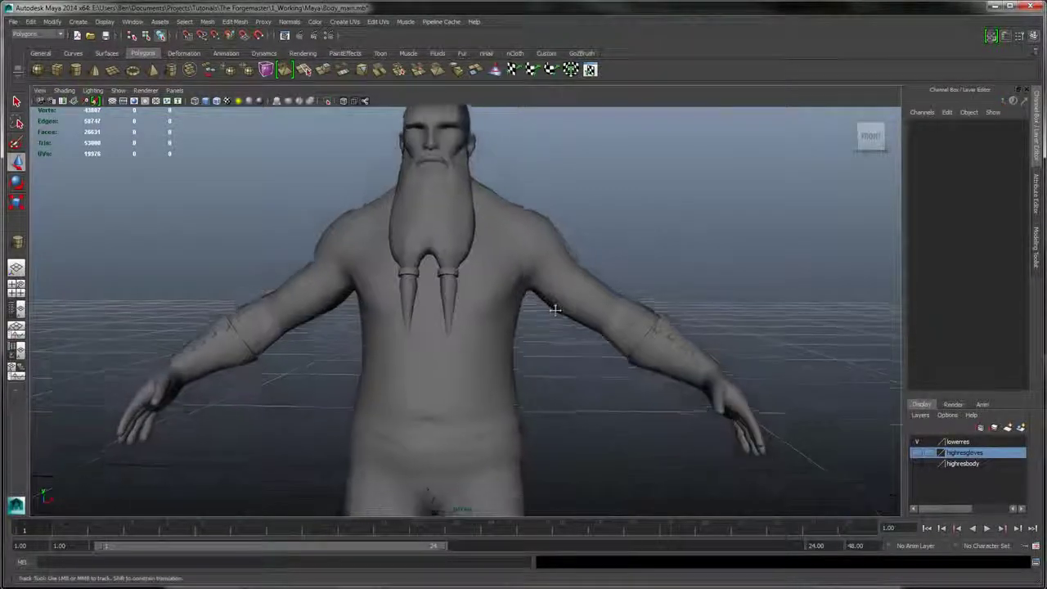
pyautogui.keyDown('alt'); pyautogui.moveTo(554, 309); pyautogui.dragTo(507, 364); pyautogui.keyUp('alt')
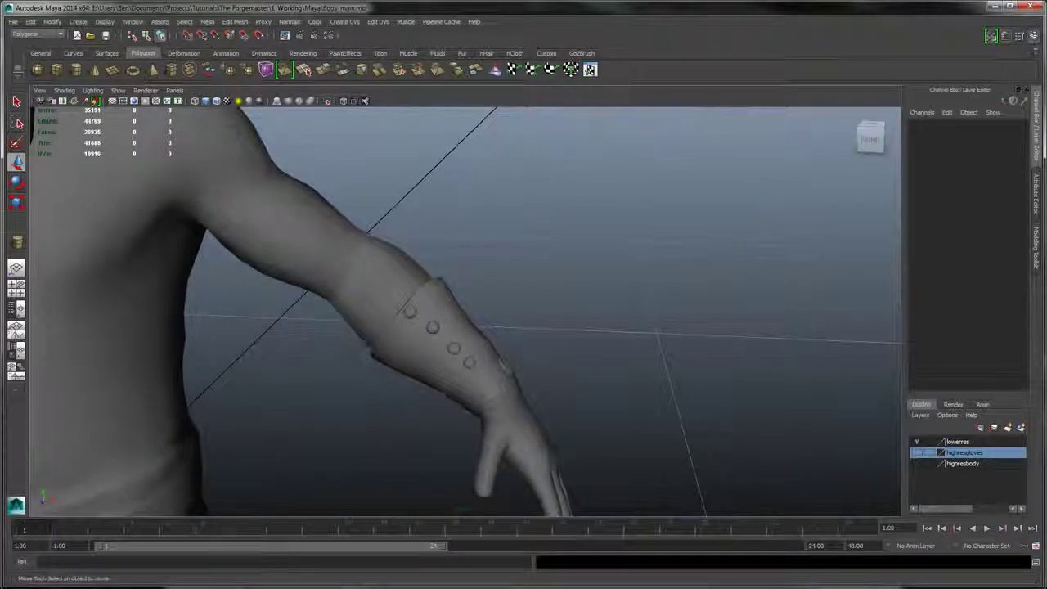
pyautogui.click(39, 76)
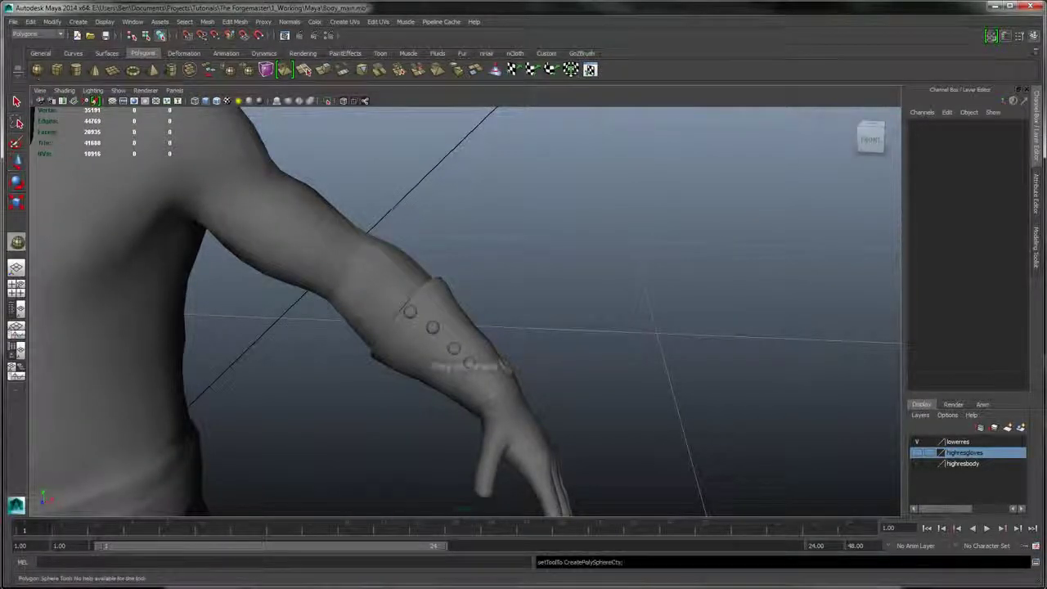
pyautogui.keyDown('alt'); pyautogui.moveTo(271, 325); pyautogui.dragTo(343, 215, button='middle'); pyautogui.keyUp('alt')
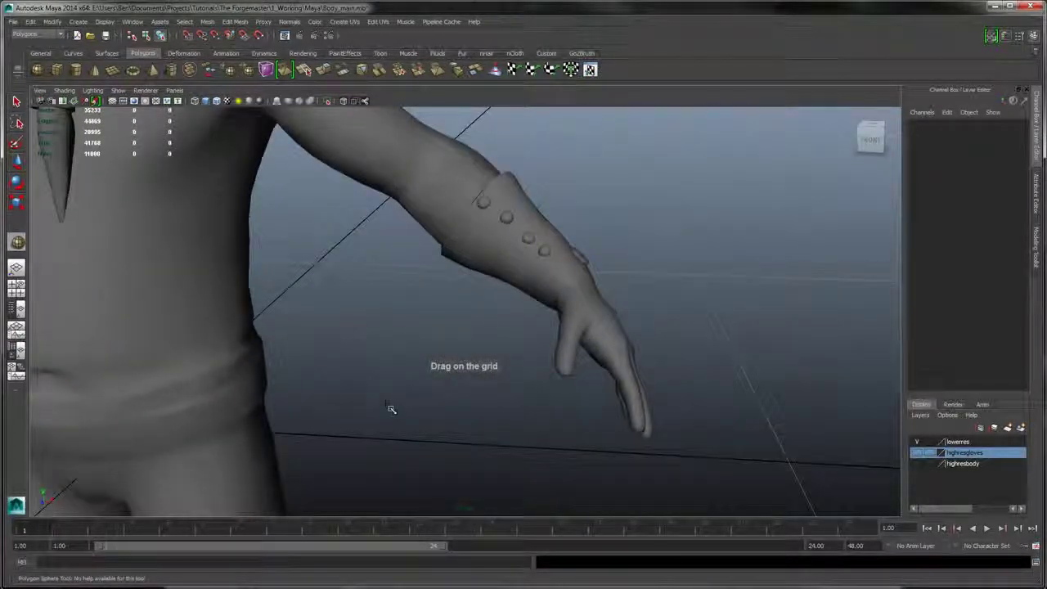
pyautogui.moveTo(389, 406)
pyautogui.mouseDown()
pyautogui.moveTo(411, 412)
pyautogui.moveTo(389, 411)
pyautogui.mouseUp()
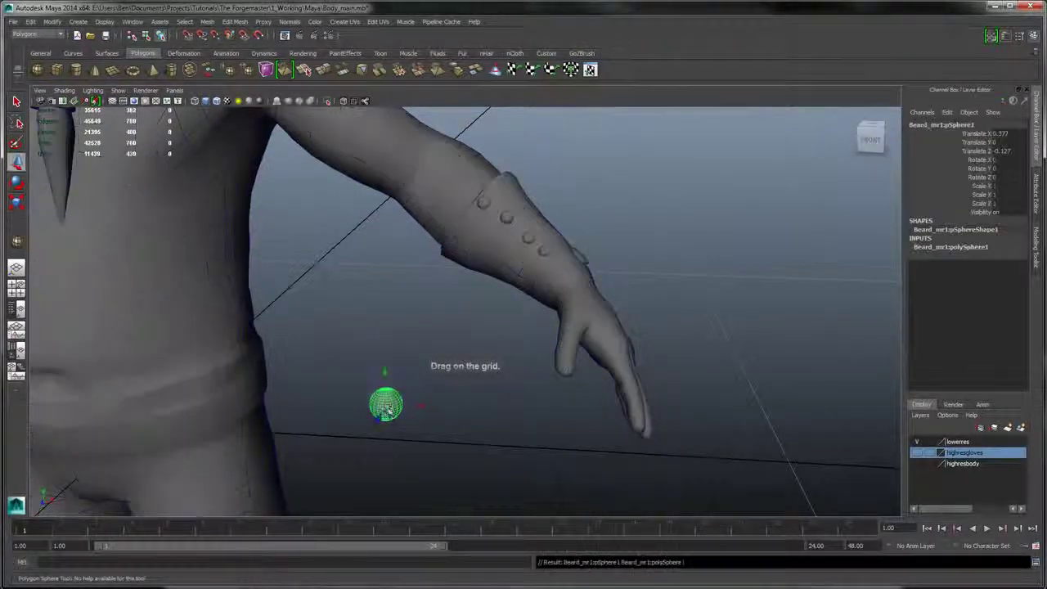
pyautogui.press('w')
pyautogui.moveTo(385, 372); pyautogui.dragTo(390, 320)
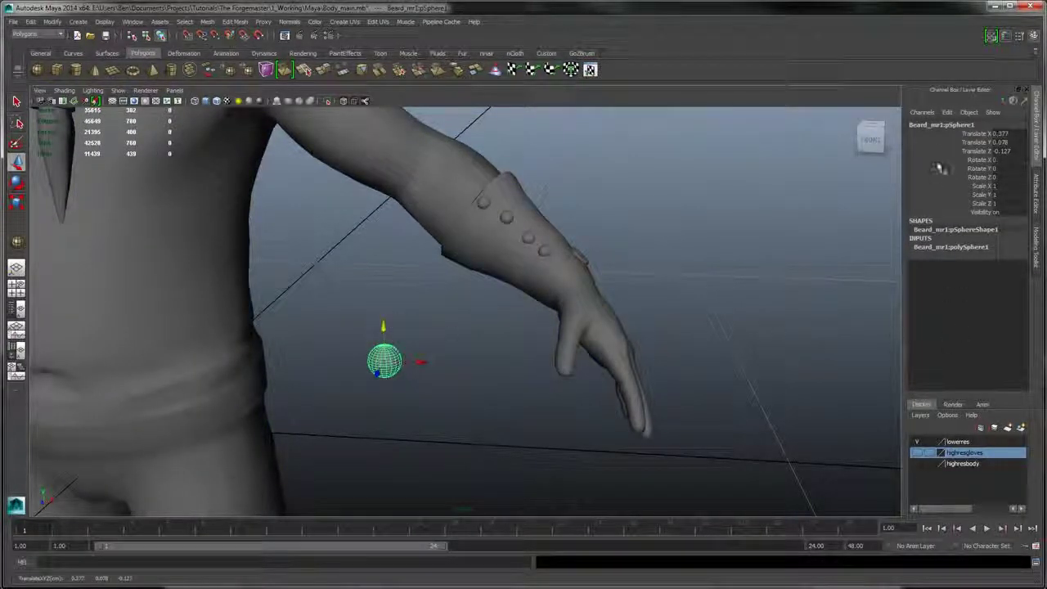
# - Reduce the sphere's subdivisions to 12 around the axis and 6 in height
pyautogui.click(1031, 196)
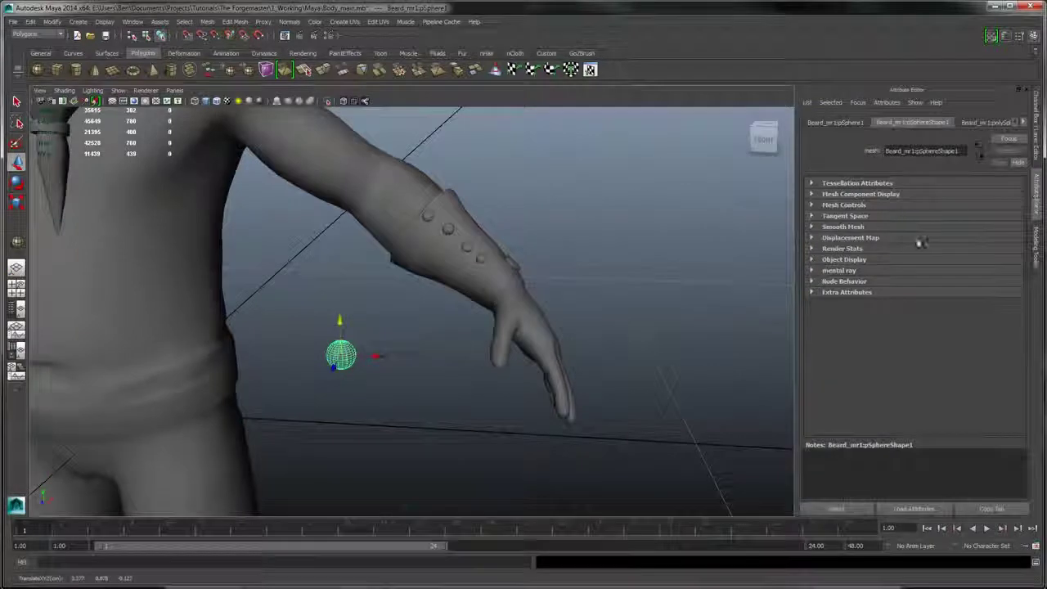
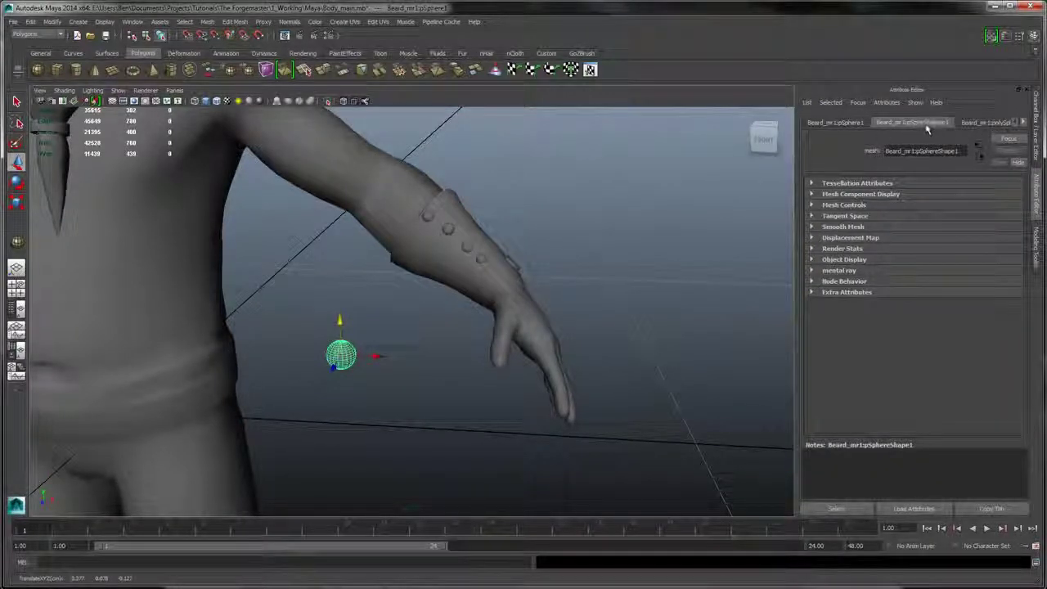
pyautogui.click(973, 123)
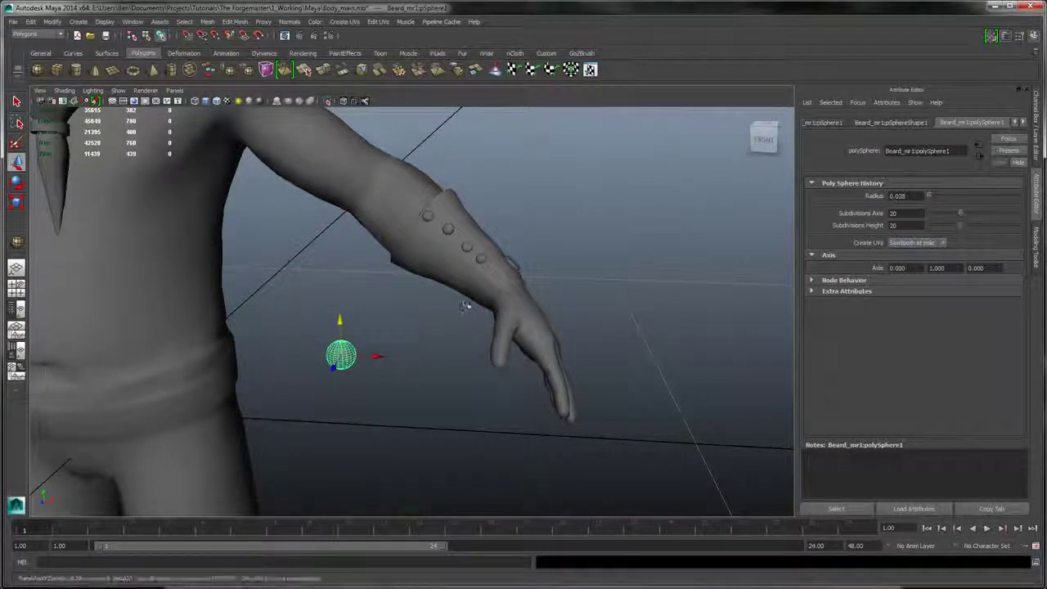
pyautogui.keyDown('alt'); pyautogui.moveTo(398, 304); pyautogui.dragTo(411, 348); pyautogui.keyUp('alt')
pyautogui.keyDown('alt'); pyautogui.moveTo(411, 348); pyautogui.dragTo(463, 309, button='right'); pyautogui.keyUp('alt')
pyautogui.keyDown('alt'); pyautogui.moveTo(463, 308); pyautogui.dragTo(527, 295, button='middle'); pyautogui.keyUp('alt')
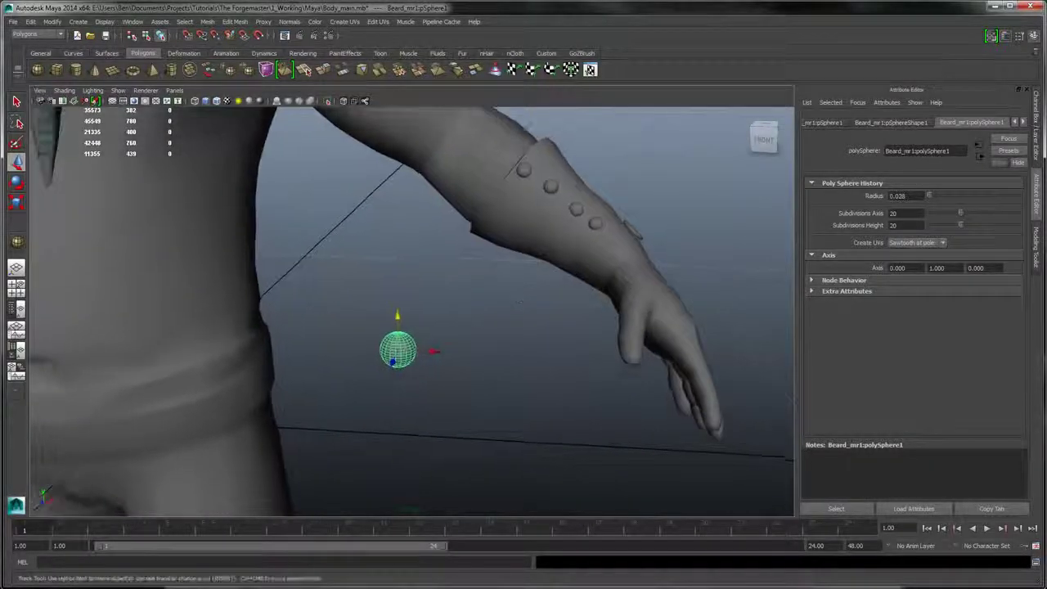
pyautogui.moveTo(959, 211)
pyautogui.mouseDown()
pyautogui.moveTo(932, 217)
pyautogui.moveTo(945, 217)
pyautogui.mouseUp()
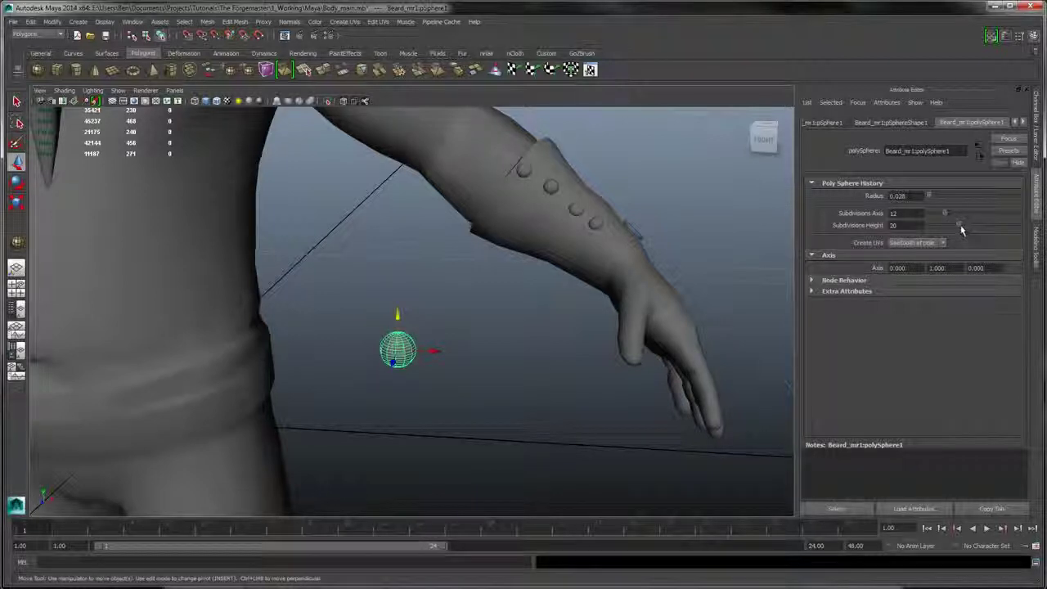
pyautogui.moveTo(957, 230); pyautogui.dragTo(935, 228)
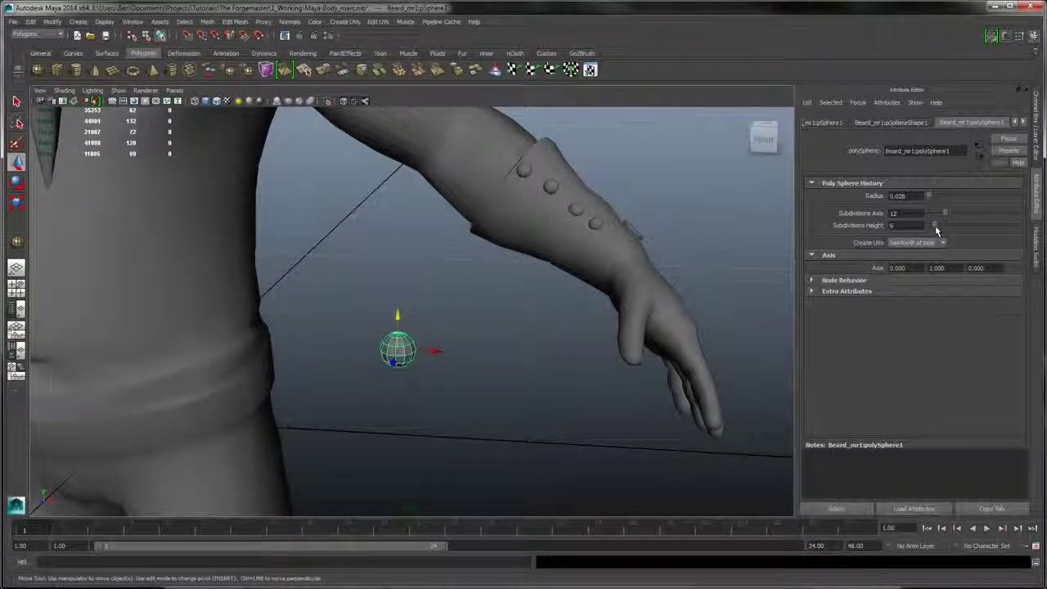
# - Select the faces of the sphere's lower half and delete them to leave a dome
pyautogui.keyDown('alt'); pyautogui.moveTo(454, 291); pyautogui.dragTo(520, 224, button='middle'); pyautogui.keyUp('alt')
pyautogui.keyDown('alt'); pyautogui.moveTo(521, 224); pyautogui.dragTo(579, 351, button='right'); pyautogui.keyUp('alt')
pyautogui.keyDown('alt'); pyautogui.moveTo(574, 253); pyautogui.dragTo(542, 269, button='middle'); pyautogui.keyUp('alt')
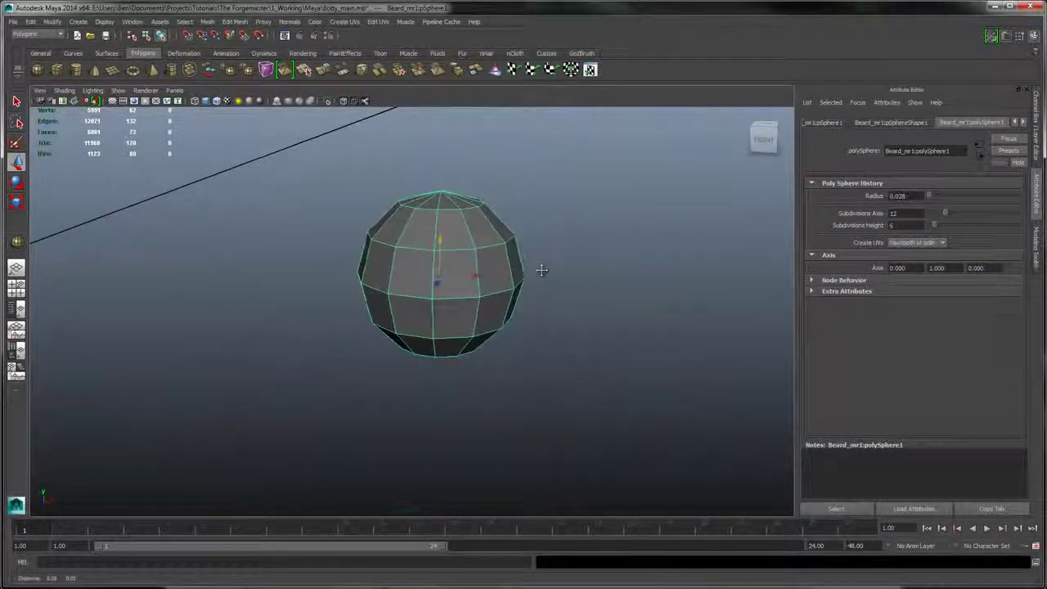
pyautogui.rightClick(446, 247)
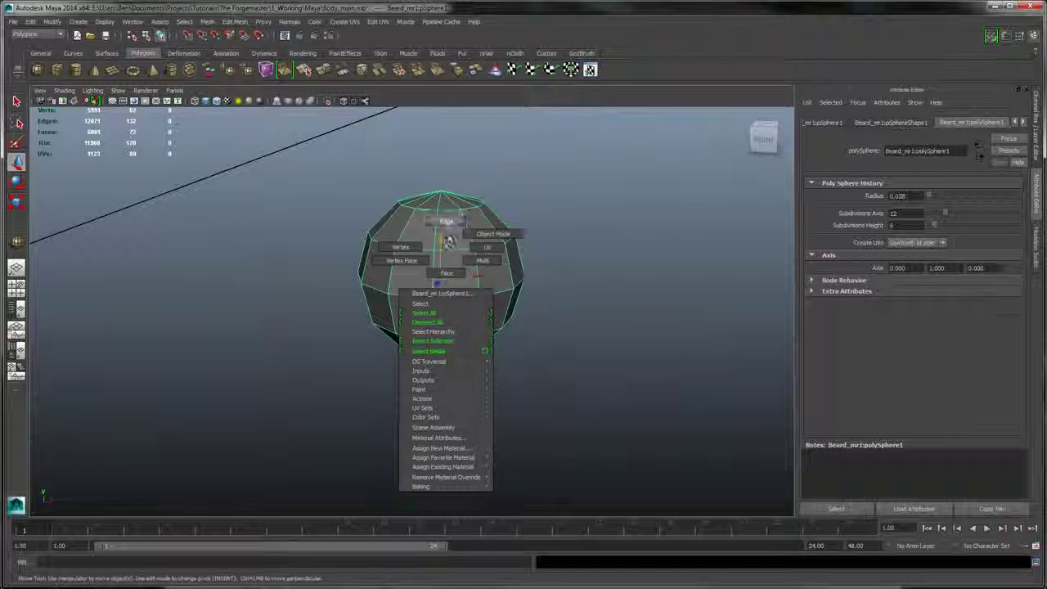
pyautogui.click(449, 271)
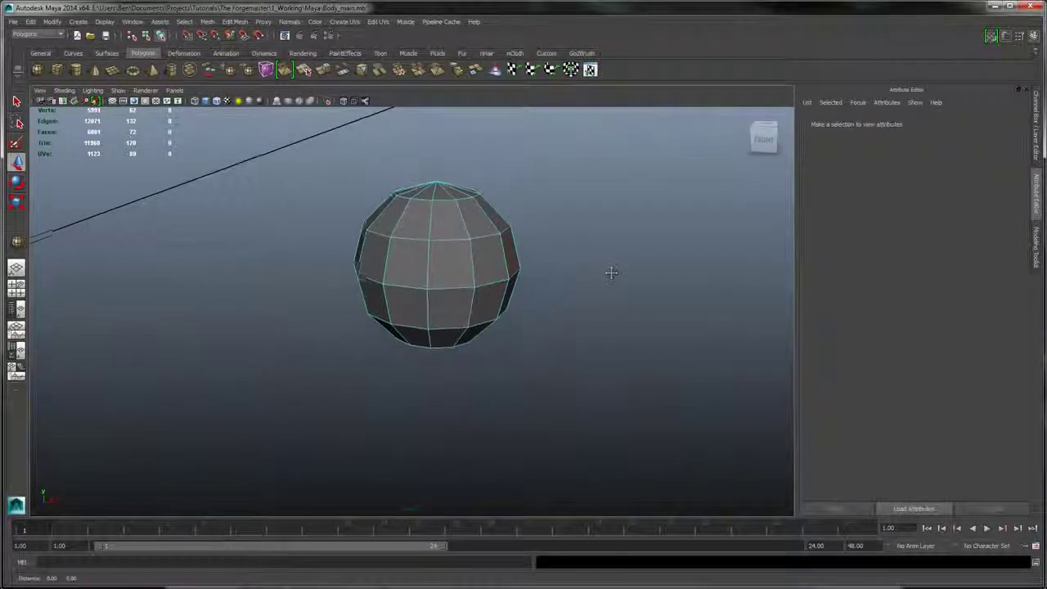
pyautogui.keyDown('alt'); pyautogui.moveTo(611, 272); pyautogui.dragTo(585, 309); pyautogui.keyUp('alt')
pyautogui.moveTo(628, 278); pyautogui.dragTo(627, 277)
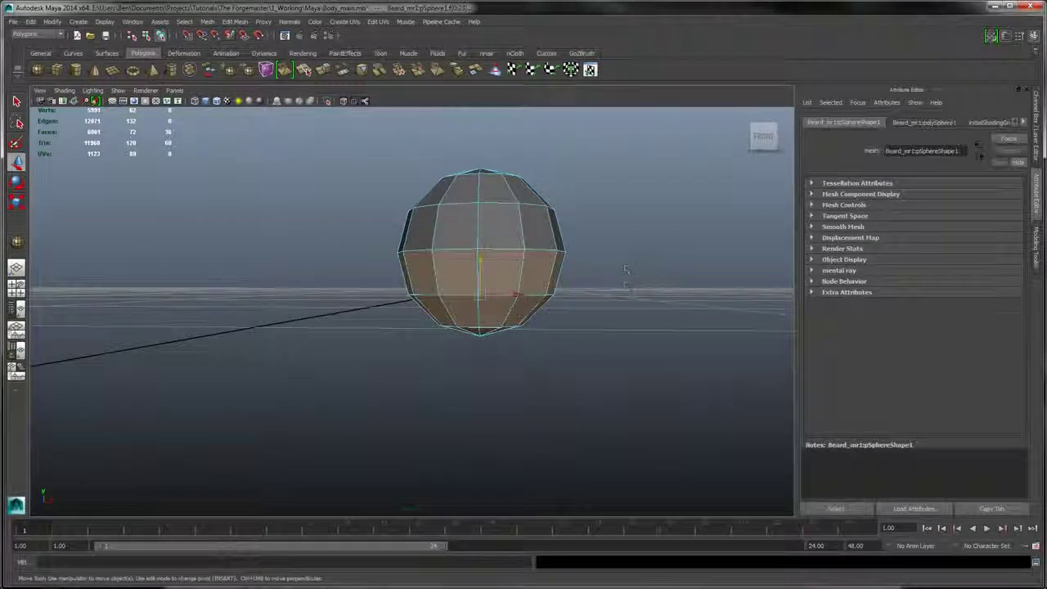
pyautogui.press('Delete')
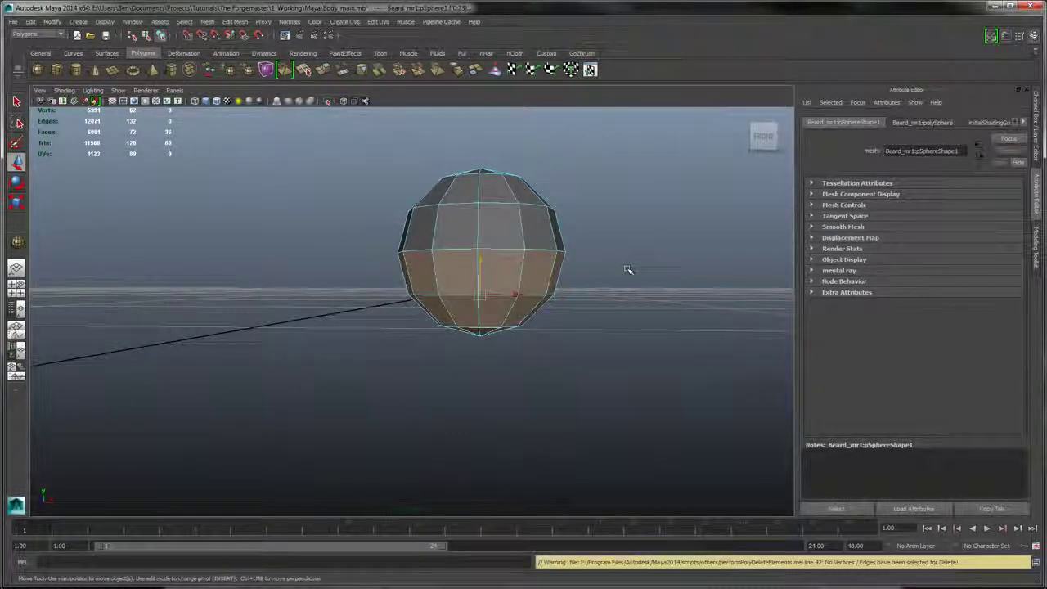
pyautogui.press('Delete')
# - Return the half sphere to object mode and select it as a whole object
pyautogui.keyDown('alt'); pyautogui.moveTo(593, 219); pyautogui.dragTo(549, 272); pyautogui.keyUp('alt')
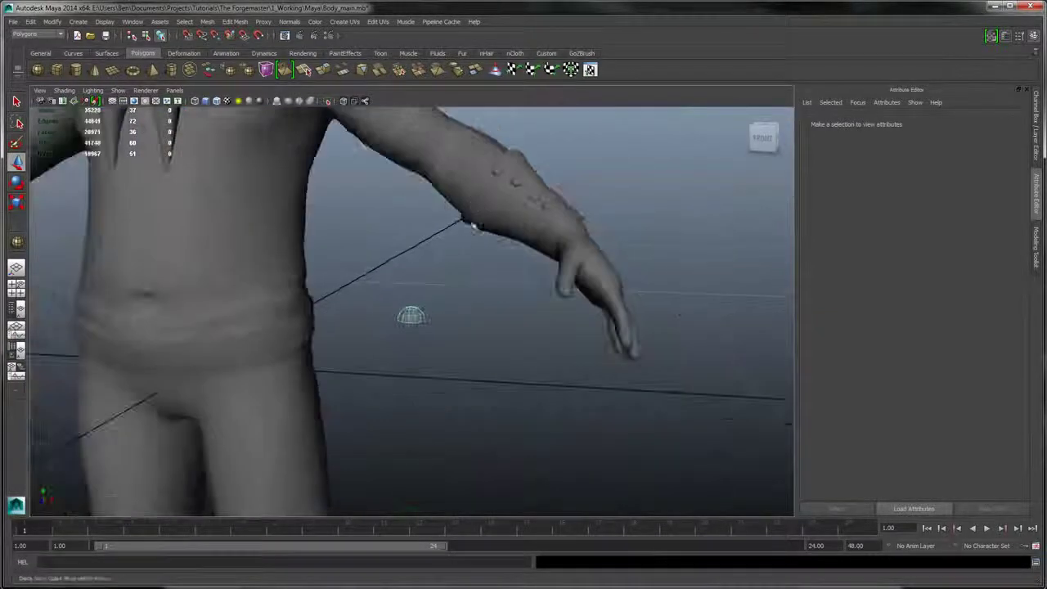
pyautogui.click(421, 290)
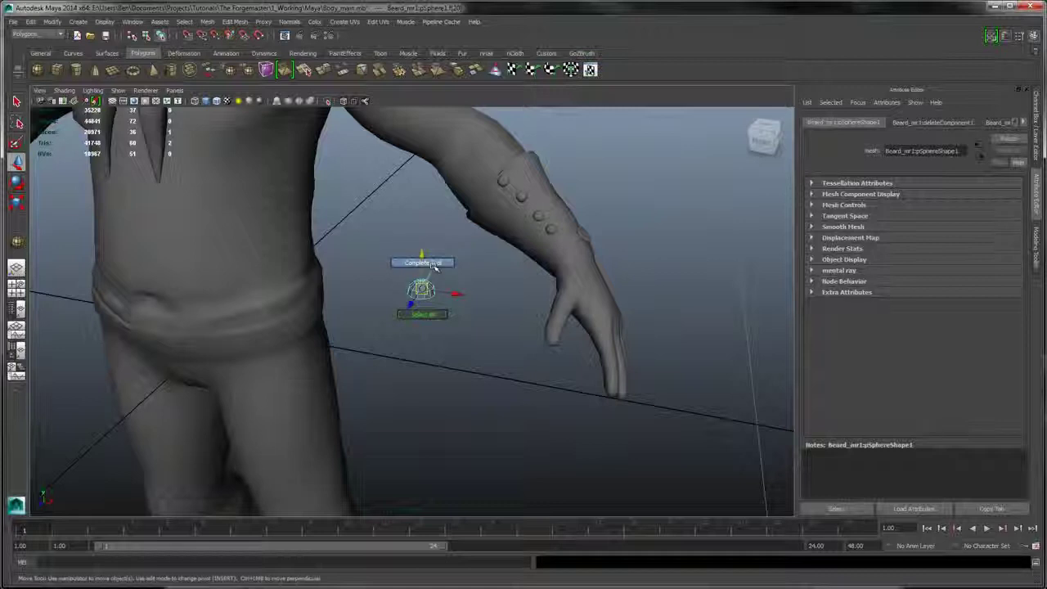
pyautogui.moveTo(433, 266); pyautogui.dragTo(425, 295, button='right')
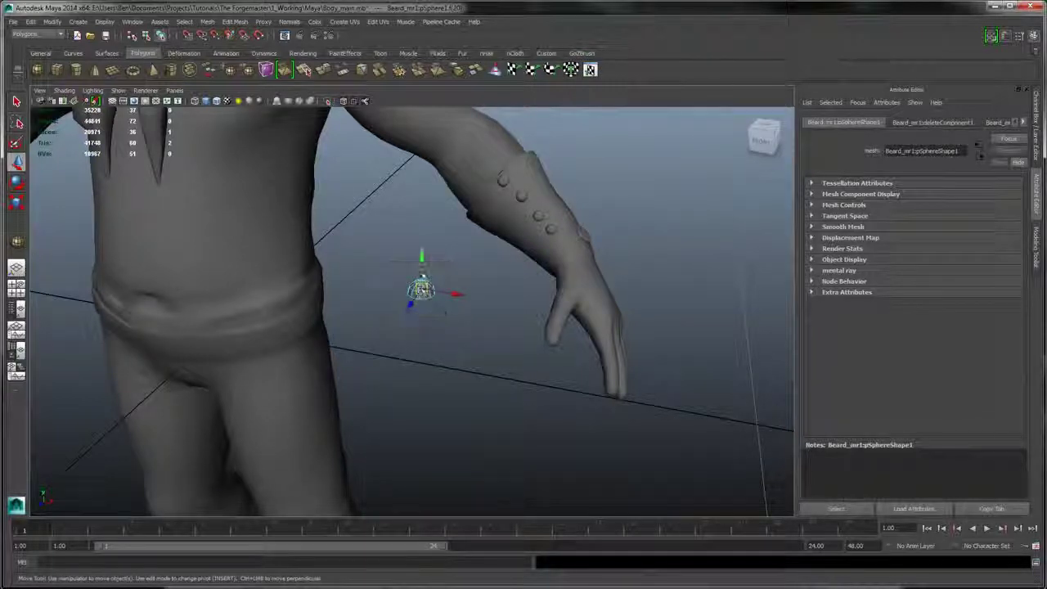
pyautogui.click(446, 311)
pyautogui.rightClick(419, 287)
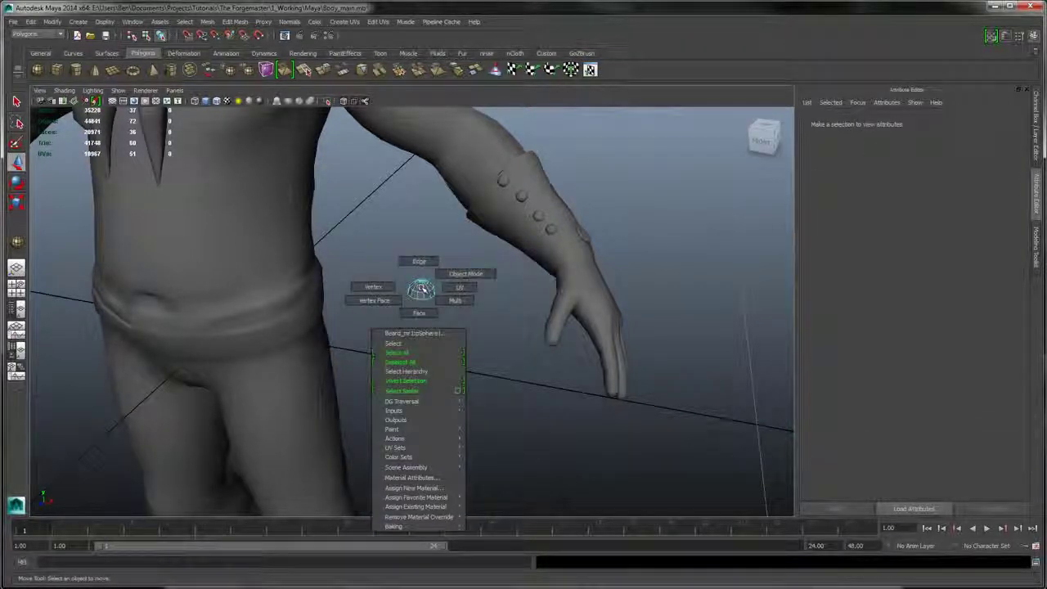
pyautogui.moveTo(421, 288); pyautogui.dragTo(466, 275, button='right')
pyautogui.click(420, 288)
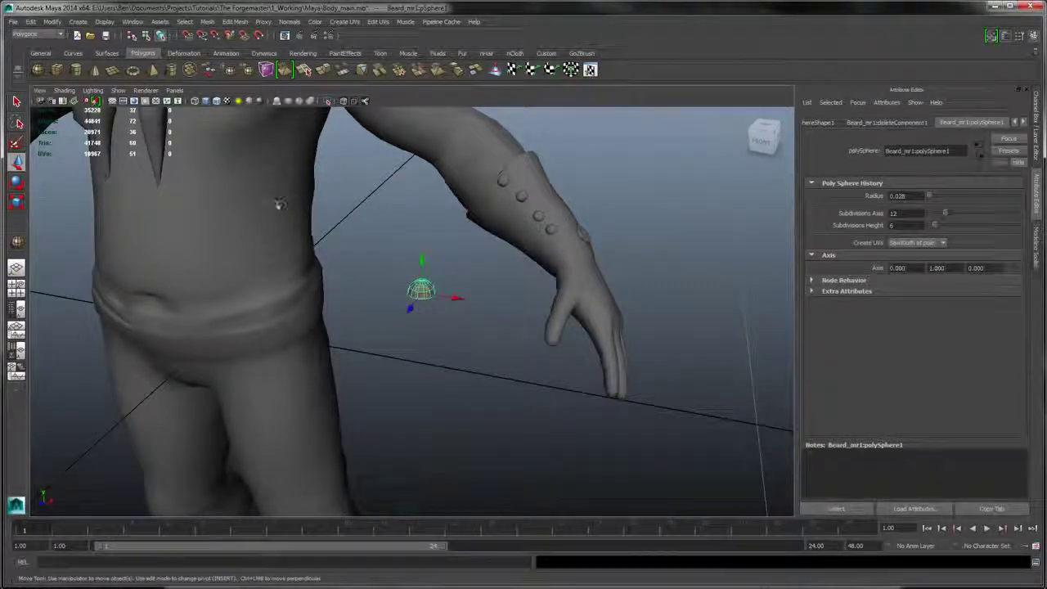
# - Move the half sphere up to the glove cuff's uppermost stud and rotate it so the dome faces outward
pyautogui.moveTo(454, 302); pyautogui.dragTo(425, 310)
pyautogui.moveTo(484, 385); pyautogui.dragTo(604, 316)
pyautogui.moveTo(463, 319); pyautogui.dragTo(450, 221)
pyautogui.click(16, 181)
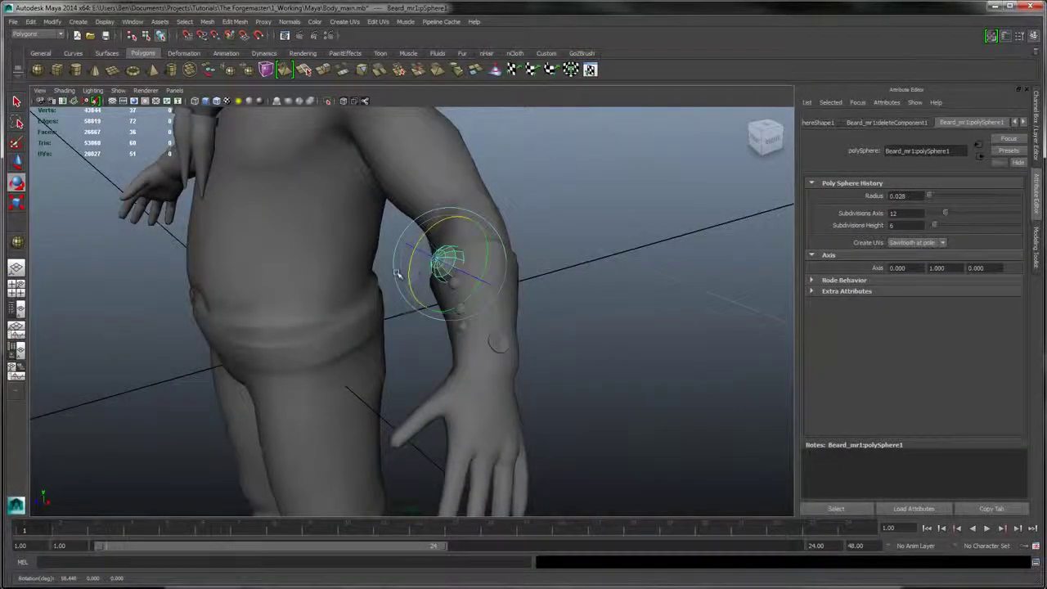
# - Scale the half sphere uniformly to about 0.467 and position it over the glove cuff's uppermost stud
pyautogui.keyDown('alt'); pyautogui.moveTo(402, 276); pyautogui.dragTo(556, 256); pyautogui.keyUp('alt')
pyautogui.keyDown('alt'); pyautogui.moveTo(556, 256); pyautogui.dragTo(477, 264, button='middle'); pyautogui.keyUp('alt')
pyautogui.keyDown('alt'); pyautogui.moveTo(477, 264); pyautogui.dragTo(588, 278, button='right'); pyautogui.keyUp('alt')
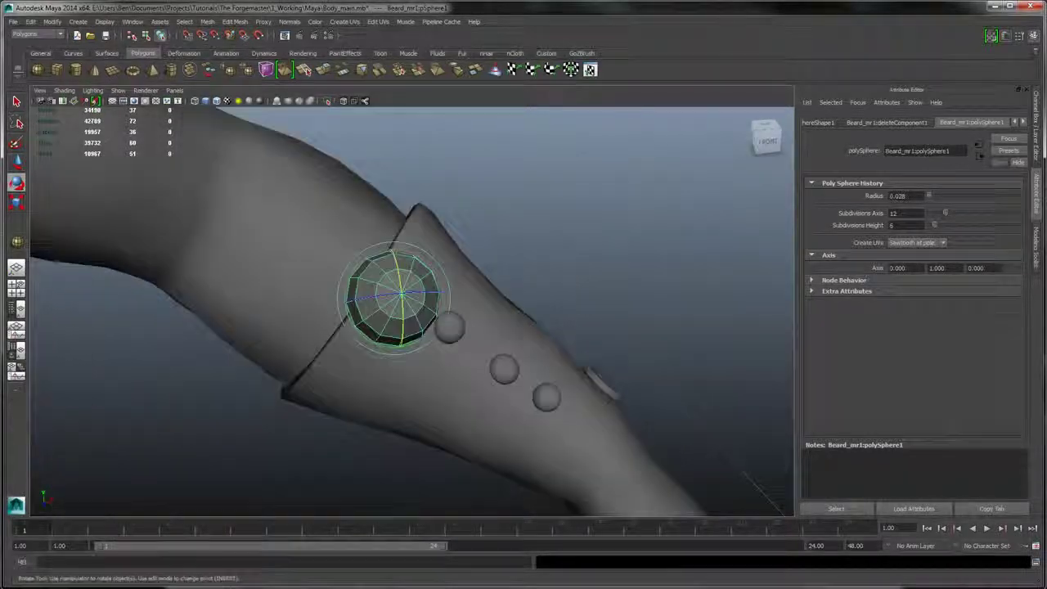
pyautogui.click(16, 201)
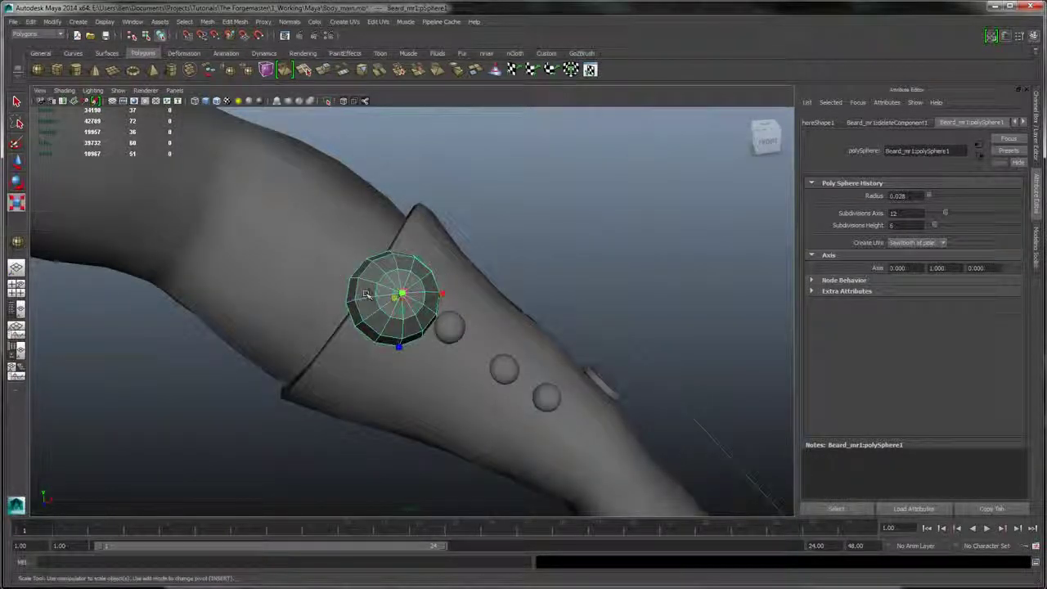
pyautogui.moveTo(367, 295); pyautogui.dragTo(372, 332, button='middle')
pyautogui.moveTo(328, 373); pyautogui.dragTo(345, 370, button='middle')
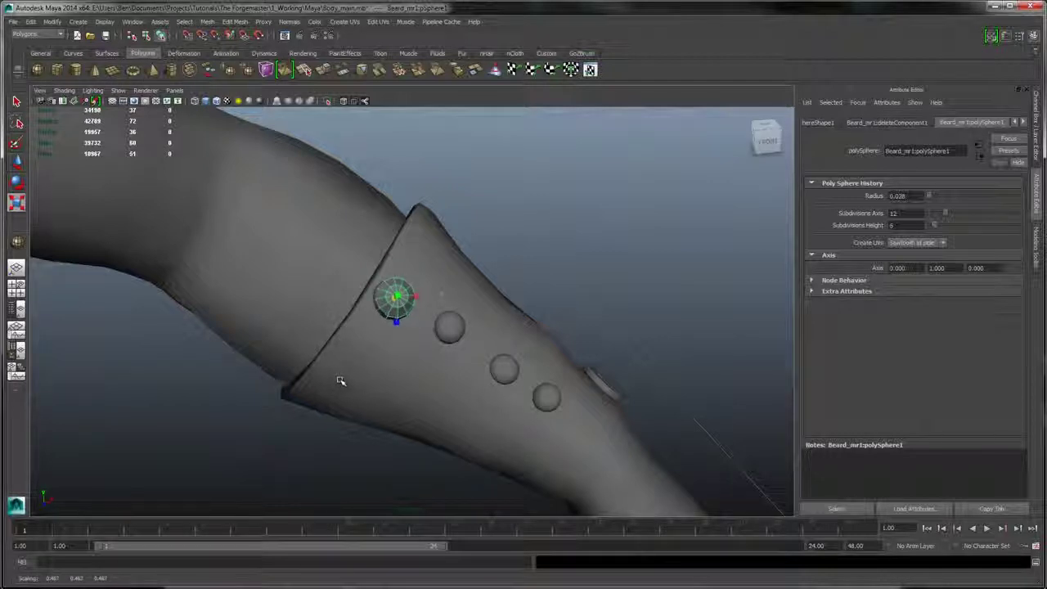
pyautogui.click(17, 166)
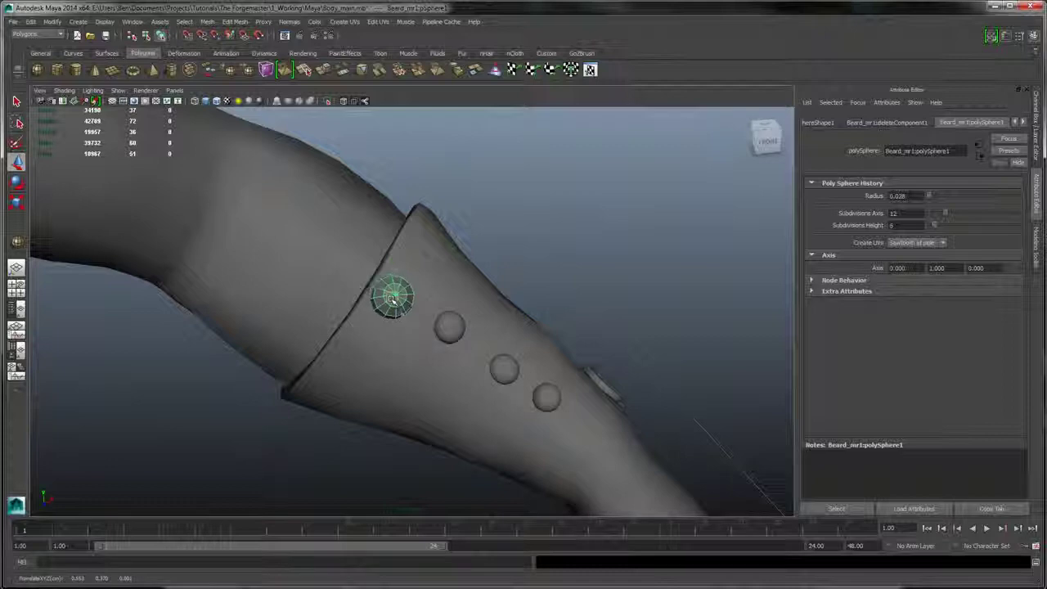
# - Duplicate the half sphere and move the copy over the second stud down the glove cuff, seated on its surface
pyautogui.keyDown('alt'); pyautogui.moveTo(427, 293); pyautogui.dragTo(516, 189); pyautogui.keyUp('alt')
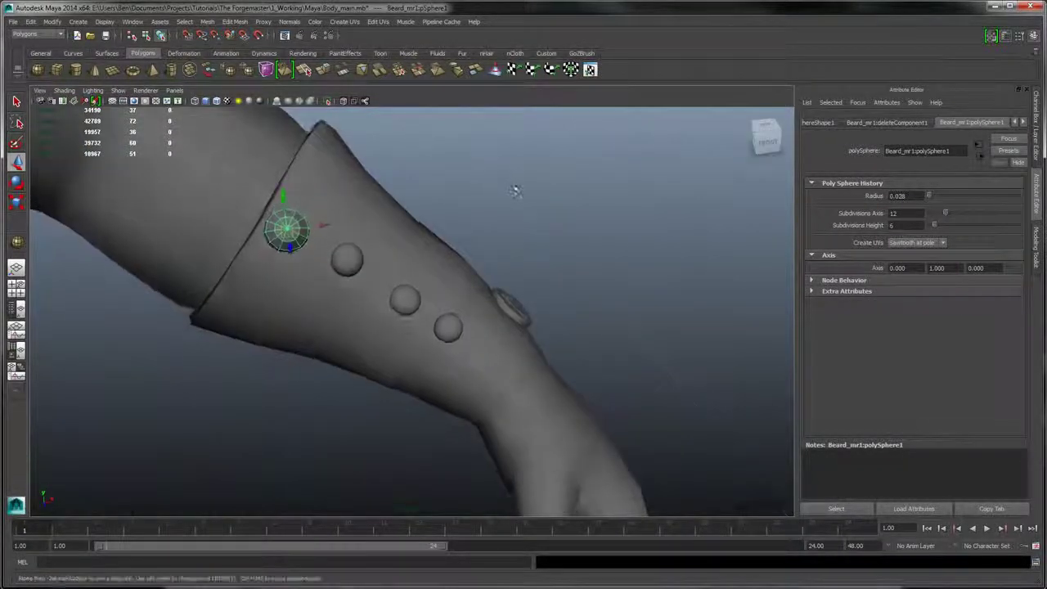
pyautogui.hotkey('ctrl', 'd')
pyautogui.moveTo(288, 231); pyautogui.dragTo(290, 231)
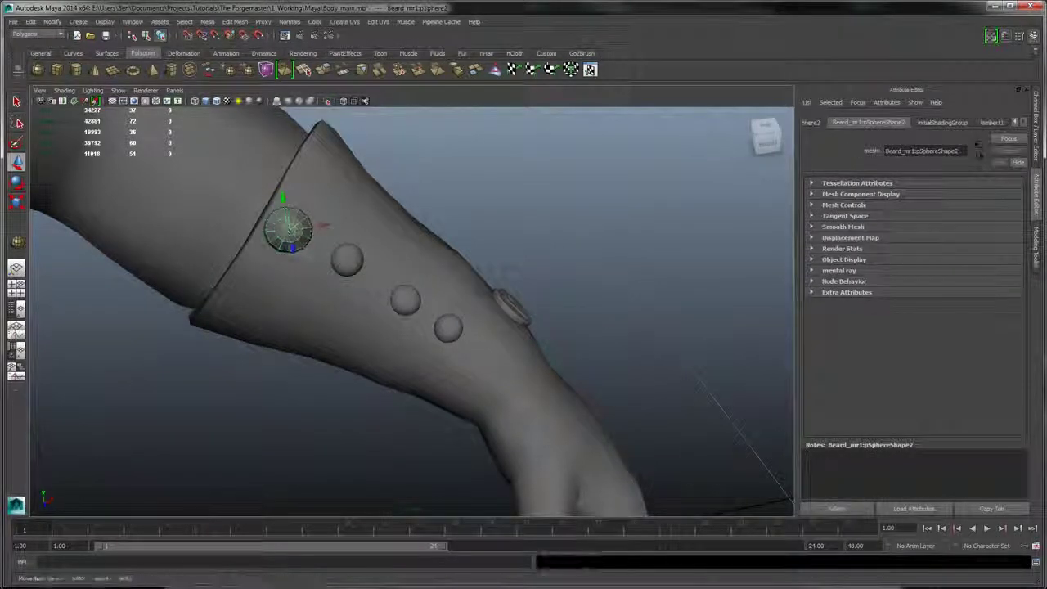
pyautogui.keyDown('alt'); pyautogui.moveTo(342, 256); pyautogui.dragTo(388, 206); pyautogui.keyUp('alt')
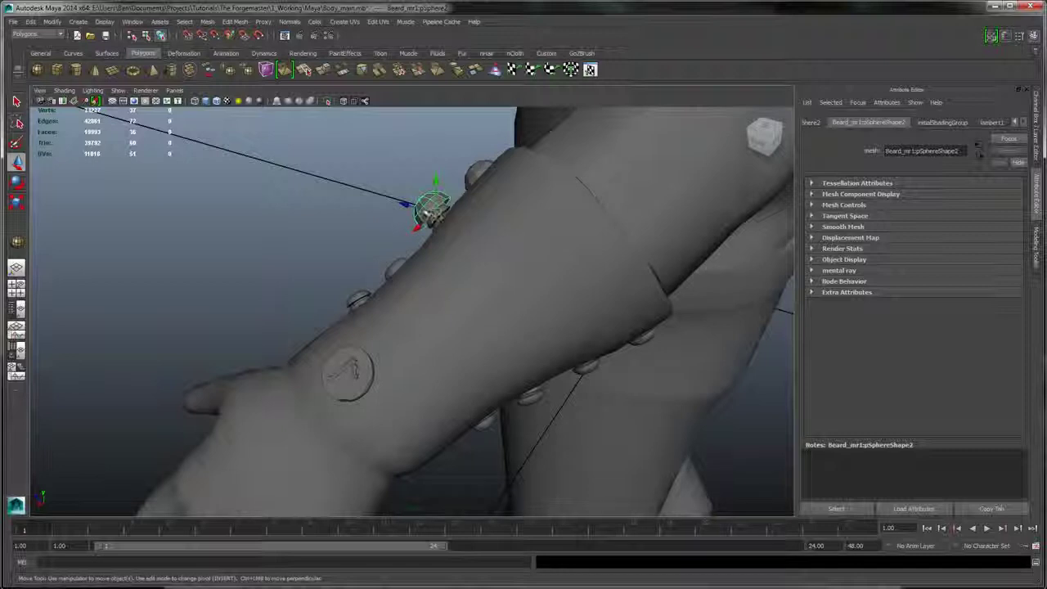
pyautogui.keyDown('alt'); pyautogui.moveTo(379, 180); pyautogui.dragTo(404, 220); pyautogui.keyUp('alt')
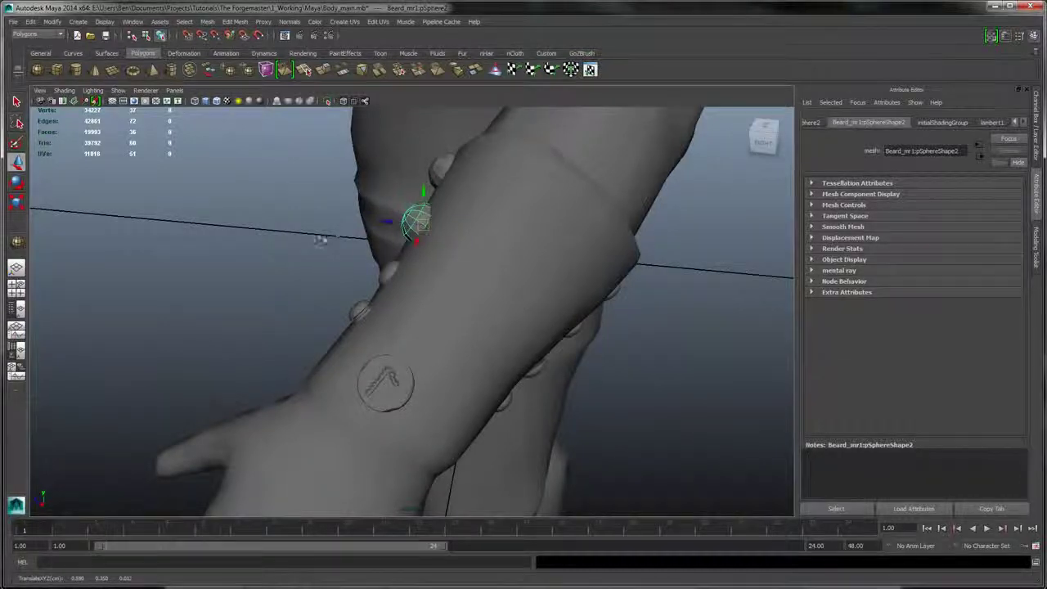
pyautogui.keyDown('alt'); pyautogui.moveTo(321, 238); pyautogui.dragTo(458, 257); pyautogui.keyUp('alt')
pyautogui.moveTo(357, 247); pyautogui.dragTo(450, 215)
# - Duplicate the second half sphere and position the copy over the third stud on the glove cuff
pyautogui.hotkey('ctrl', 'd')
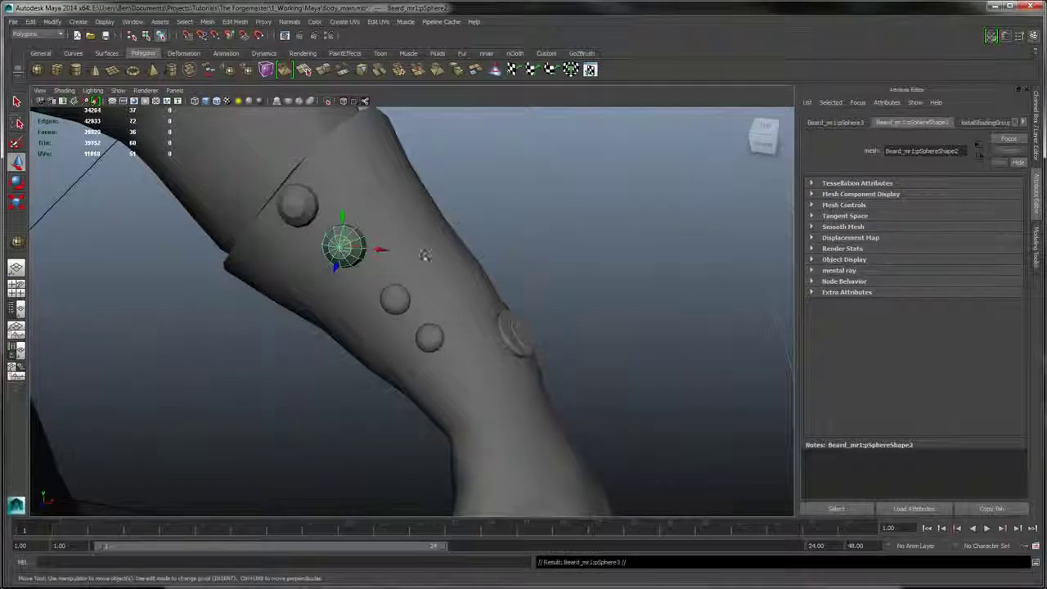
pyautogui.moveTo(347, 244); pyautogui.dragTo(435, 242)
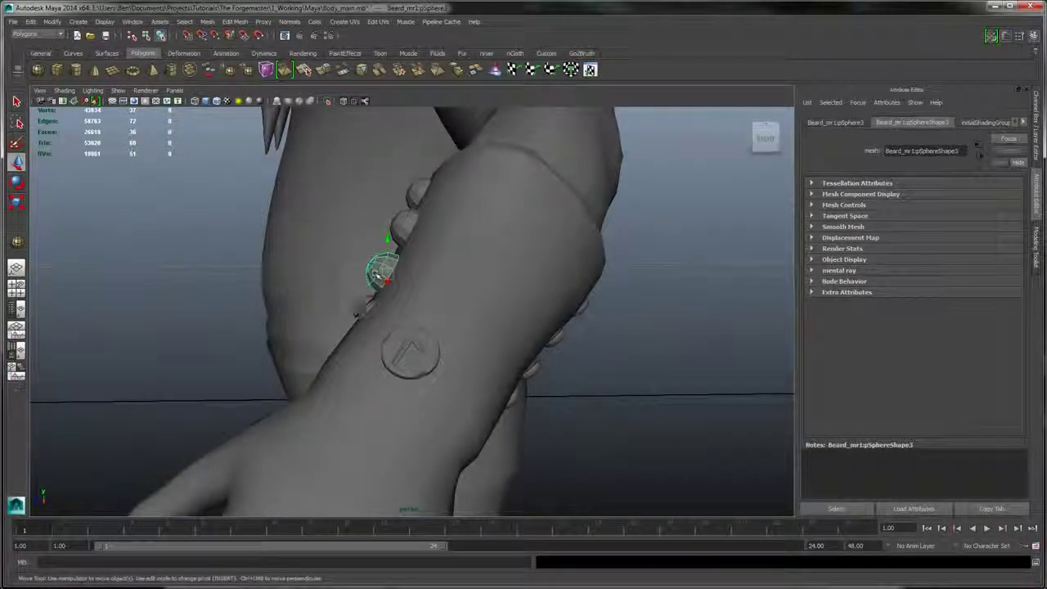
pyautogui.moveTo(388, 273)
pyautogui.mouseDown()
pyautogui.moveTo(482, 249)
pyautogui.moveTo(434, 270)
pyautogui.moveTo(556, 262)
pyautogui.moveTo(445, 294)
pyautogui.moveTo(403, 288)
pyautogui.moveTo(394, 301)
pyautogui.moveTo(393, 278)
pyautogui.moveTo(460, 241)
pyautogui.moveTo(434, 245)
pyautogui.moveTo(450, 252)
pyautogui.moveTo(432, 250)
pyautogui.moveTo(400, 281)
pyautogui.mouseUp()
# - Duplicate the third half sphere, move the copy over the stud nearest the wrist and rotate it to follow the cuff surface
pyautogui.hotkey('ctrl', 'd')
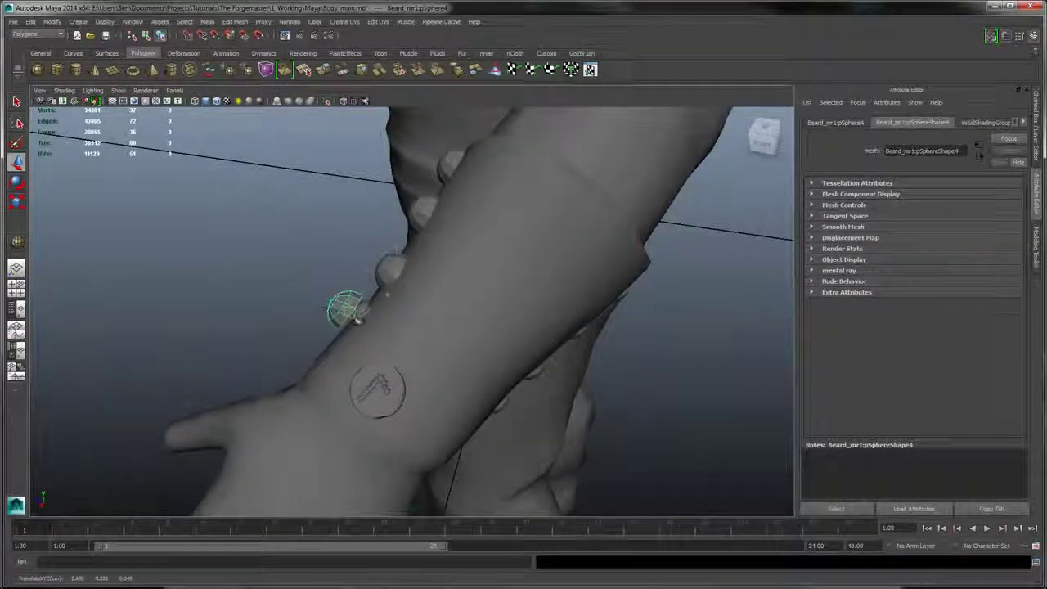
pyautogui.keyDown('alt'); pyautogui.moveTo(366, 322); pyautogui.dragTo(530, 286); pyautogui.keyUp('alt')
pyautogui.moveTo(435, 314); pyautogui.dragTo(374, 387)
pyautogui.press('e')
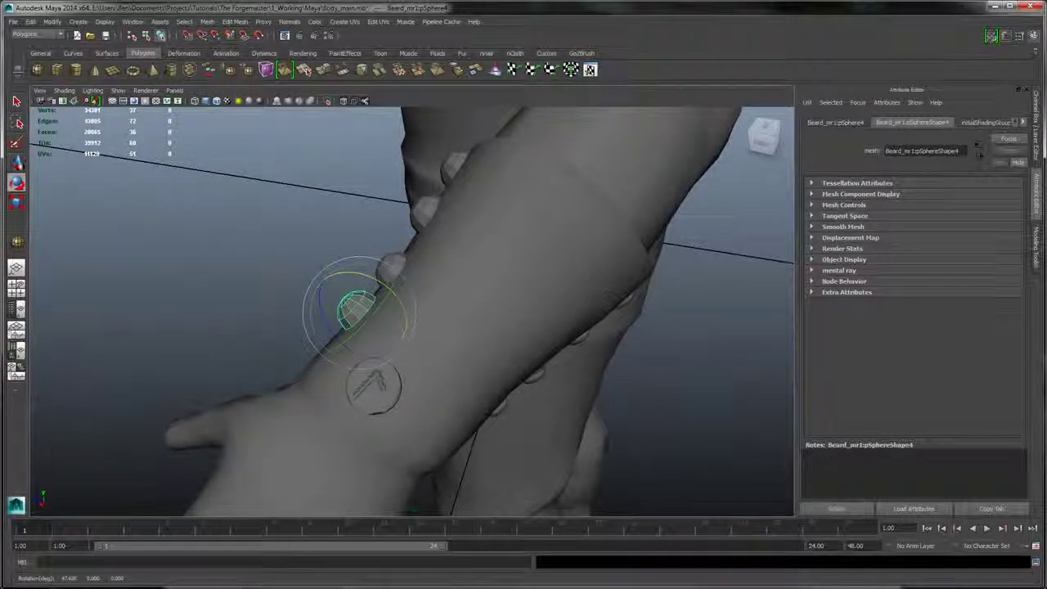
pyautogui.press('w')
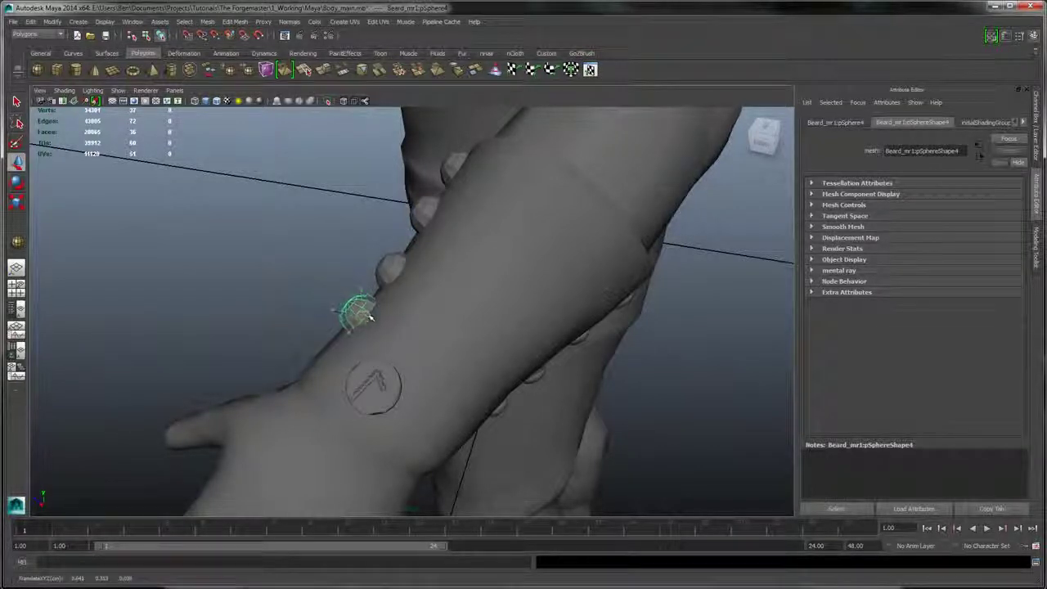
pyautogui.keyDown('alt'); pyautogui.moveTo(369, 317); pyautogui.dragTo(344, 319); pyautogui.keyUp('alt')
pyautogui.press('e')
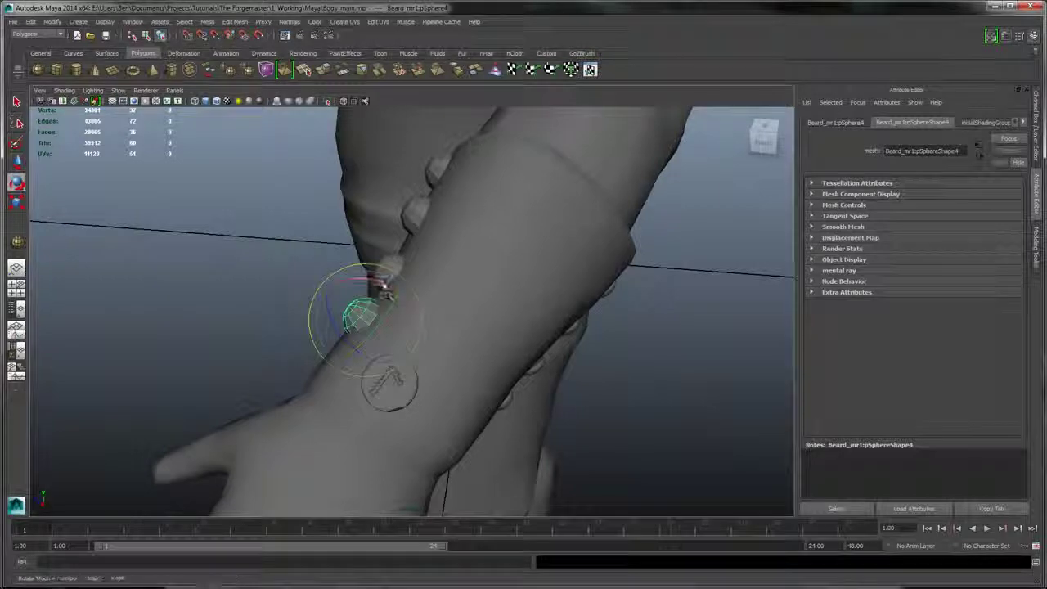
pyautogui.keyDown('alt'); pyautogui.moveTo(382, 285); pyautogui.dragTo(278, 311); pyautogui.keyUp('alt')
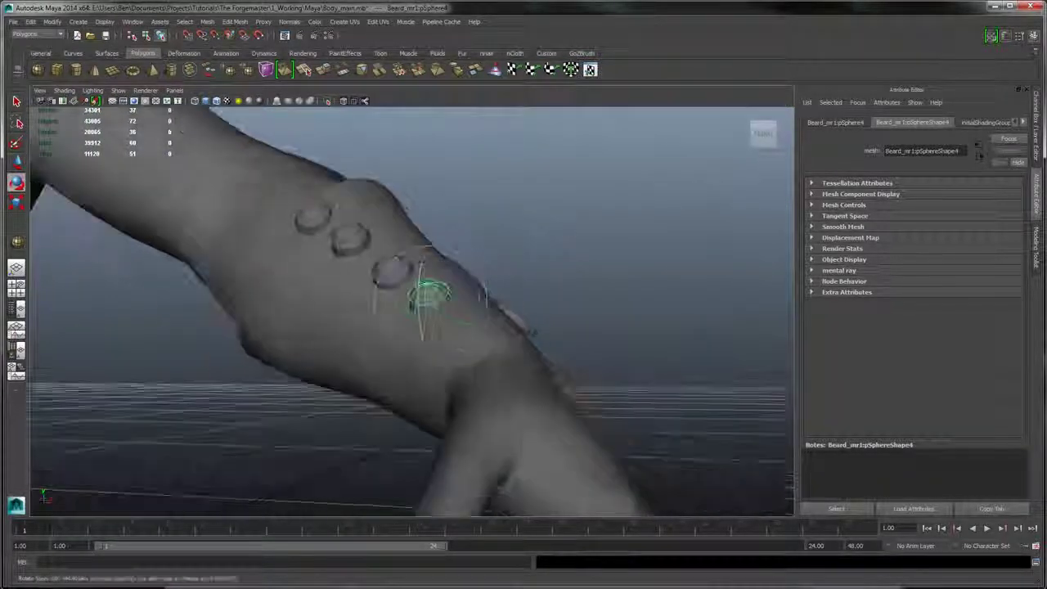
pyautogui.click(20, 164)
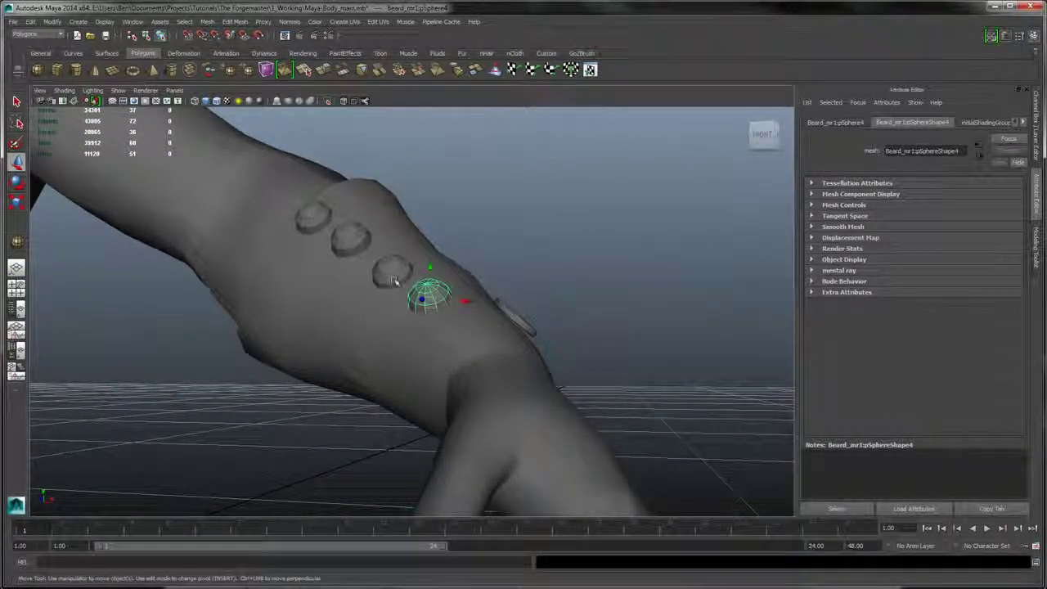
# - Select all four half spheres, duplicate them and move the copies across to the opposite side of the glove cuff
pyautogui.keyDown('shift'); pyautogui.click(396, 281); pyautogui.keyUp('shift')
pyautogui.hotkey('ctrl', 'd')
pyautogui.moveTo(391, 272); pyautogui.dragTo(311, 218)
pyautogui.hotkey('ctrl', 'd')
pyautogui.keyDown('alt'); pyautogui.moveTo(455, 237); pyautogui.dragTo(634, 366); pyautogui.keyUp('alt')
pyautogui.hotkey('ctrl', 'd')
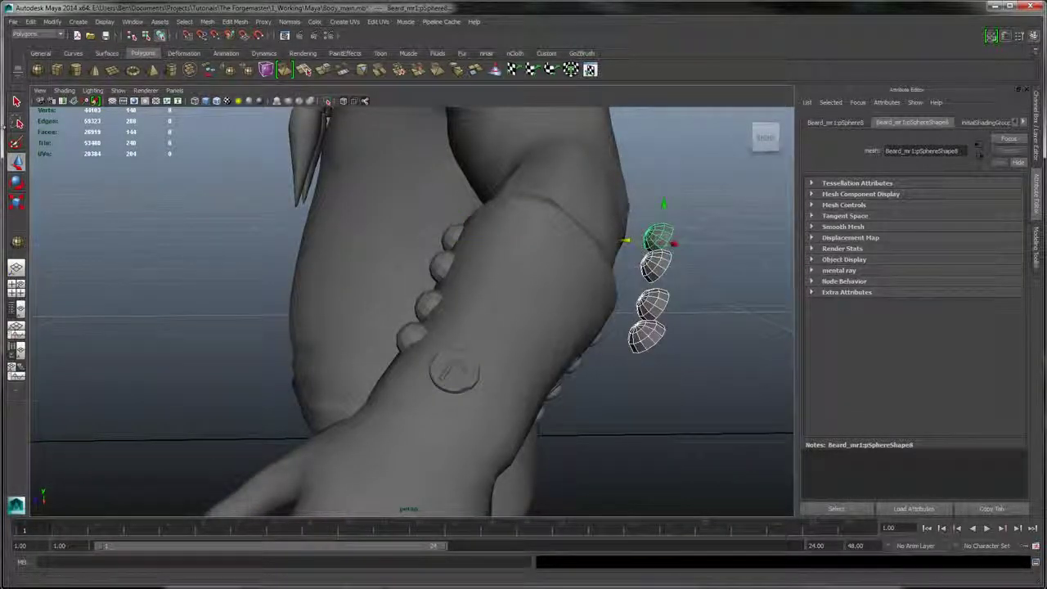
# - Rotate the four duplicated half spheres so their domes face outward on the opposite side of the cuff
pyautogui.click(17, 182)
pyautogui.keyDown('alt'); pyautogui.moveTo(553, 246); pyautogui.dragTo(386, 204, button='middle'); pyautogui.keyUp('alt')
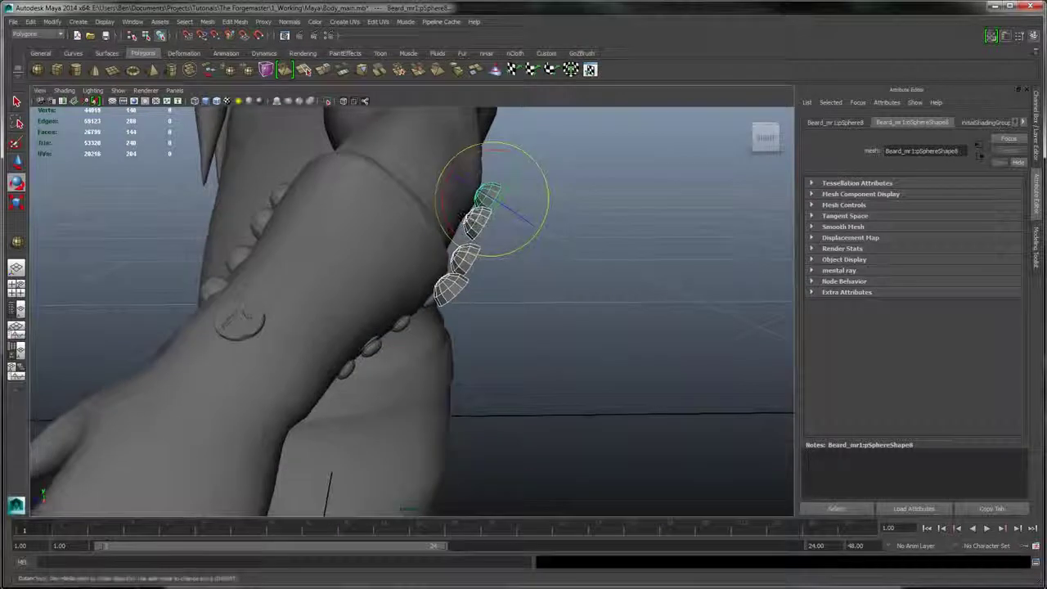
pyautogui.moveTo(596, 294); pyautogui.dragTo(485, 361)
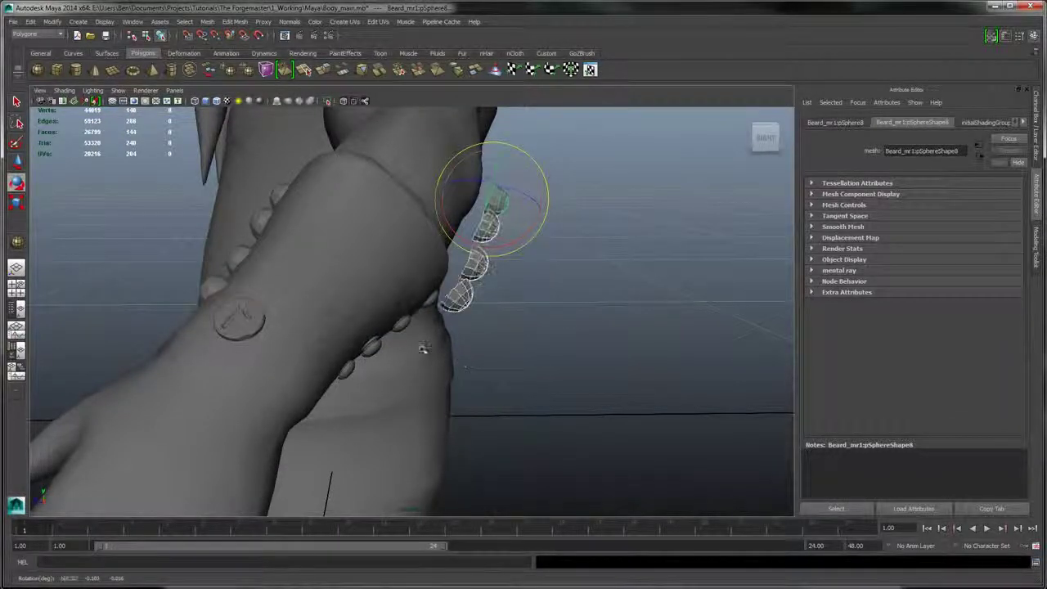
pyautogui.moveTo(422, 349); pyautogui.dragTo(416, 353, button='middle')
# - Move the four rotated half spheres onto the opposite stud row, with the uppermost one over the stud nearest the cuff edge
pyautogui.click(18, 164)
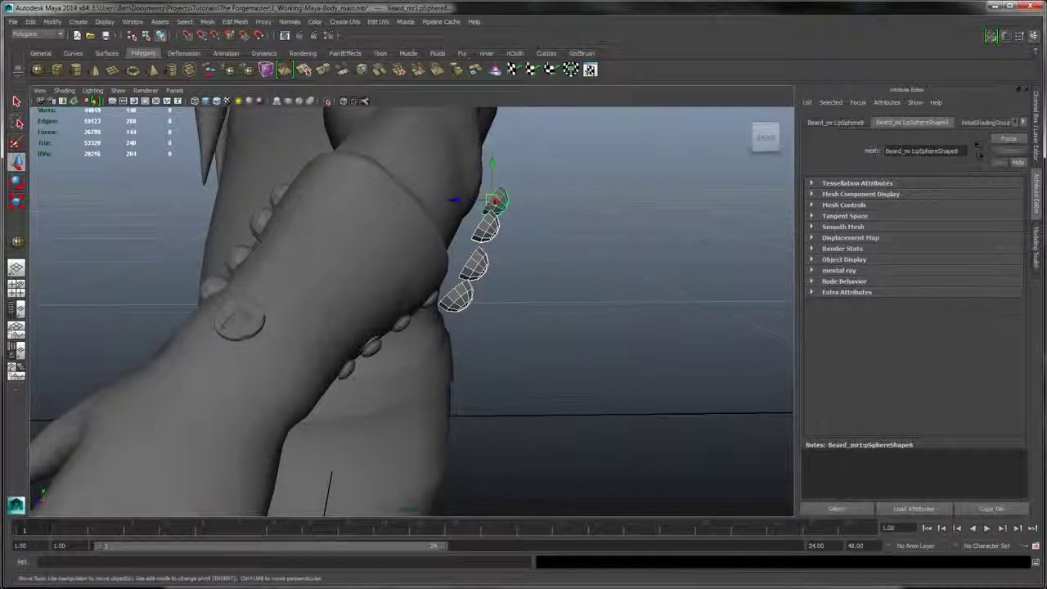
pyautogui.moveTo(492, 200); pyautogui.dragTo(415, 311)
pyautogui.keyDown('alt'); pyautogui.moveTo(491, 269); pyautogui.dragTo(422, 237); pyautogui.keyUp('alt')
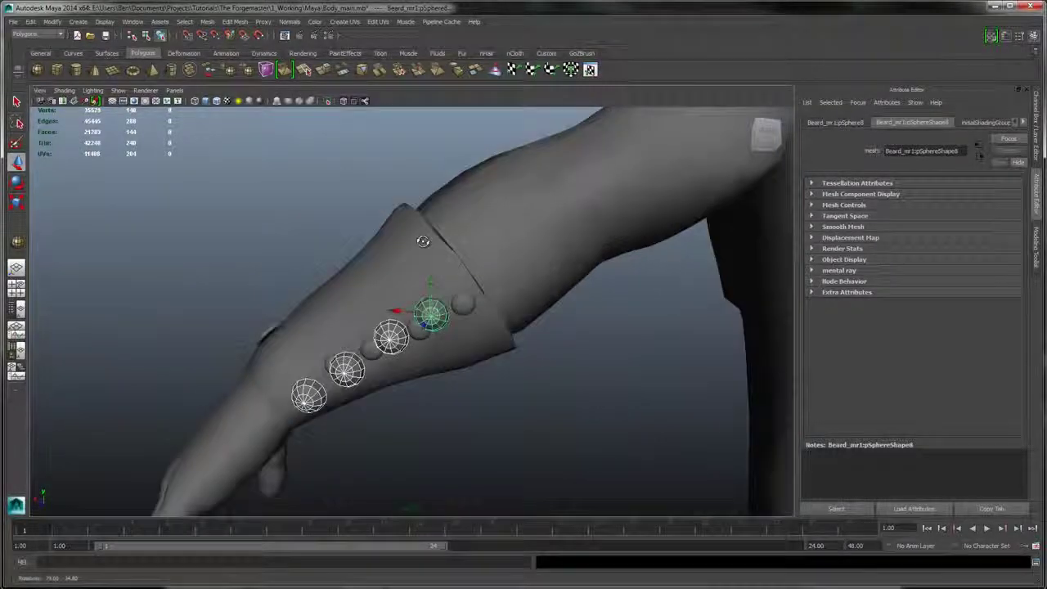
pyautogui.keyDown('alt'); pyautogui.moveTo(422, 237); pyautogui.dragTo(468, 282, button='right'); pyautogui.keyUp('alt')
pyautogui.moveTo(459, 308); pyautogui.dragTo(507, 291)
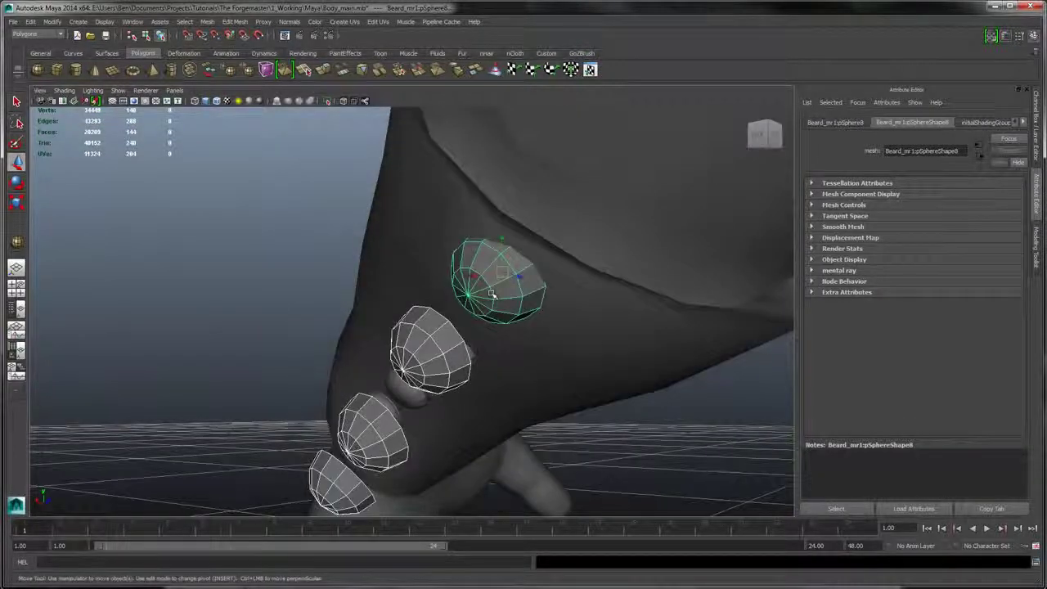
# - Rotate the uppermost half sphere of the new row on its own to sit flush with the cuff
pyautogui.click(488, 306)
pyautogui.press('e')
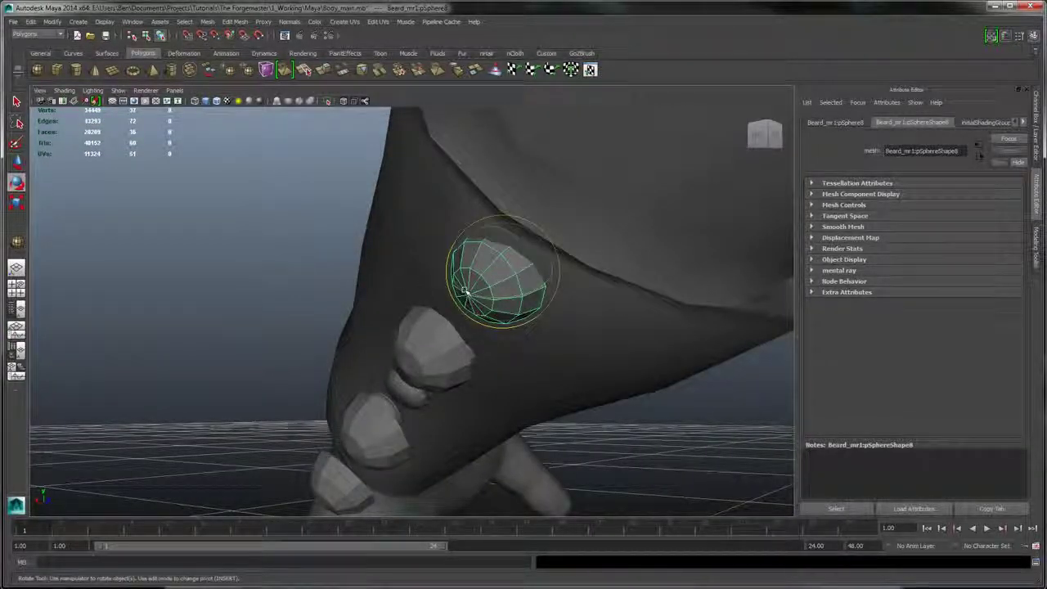
pyautogui.moveTo(465, 292); pyautogui.dragTo(422, 292)
# - Rotate and move the second half sphere of the new row so it covers its stud and lies against the cuff
pyautogui.click(442, 342)
pyautogui.keyDown('alt'); pyautogui.moveTo(441, 342); pyautogui.dragTo(456, 313); pyautogui.keyUp('alt')
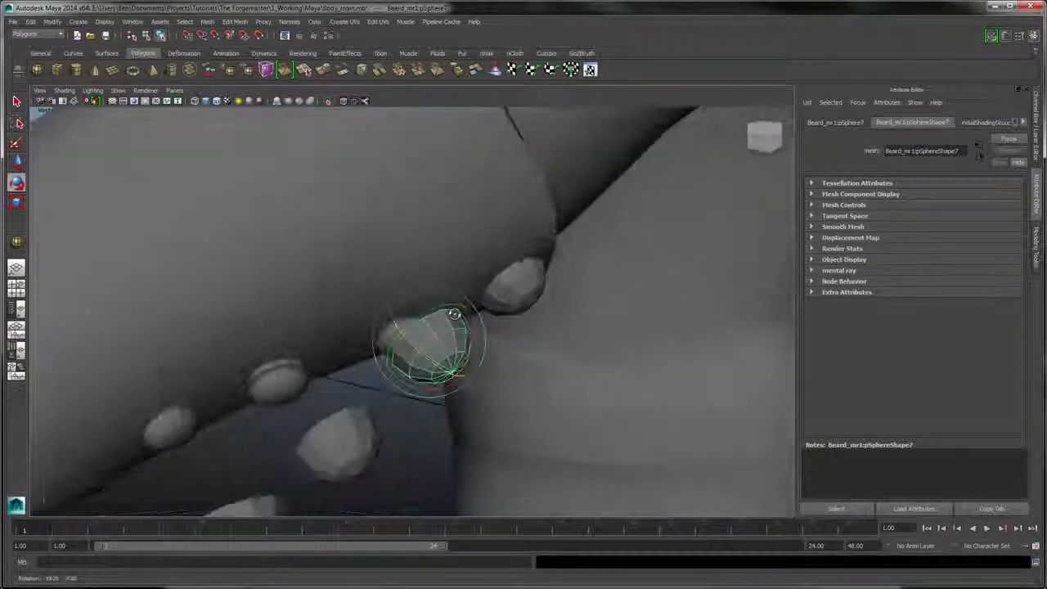
pyautogui.moveTo(466, 369); pyautogui.dragTo(459, 378)
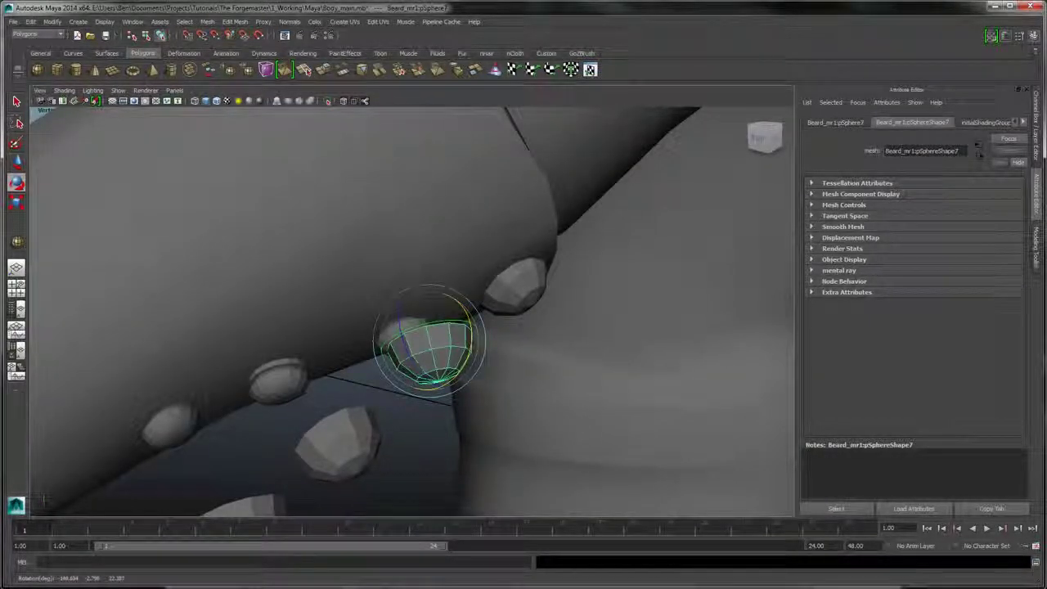
pyautogui.click(16, 162)
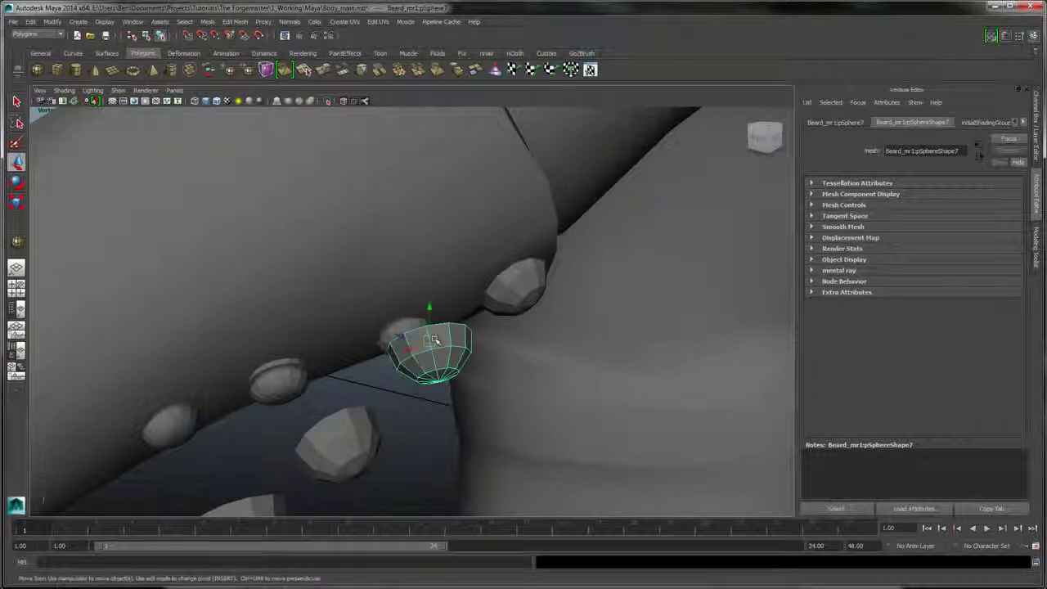
pyautogui.keyDown('alt'); pyautogui.moveTo(421, 321); pyautogui.dragTo(362, 280); pyautogui.keyUp('alt')
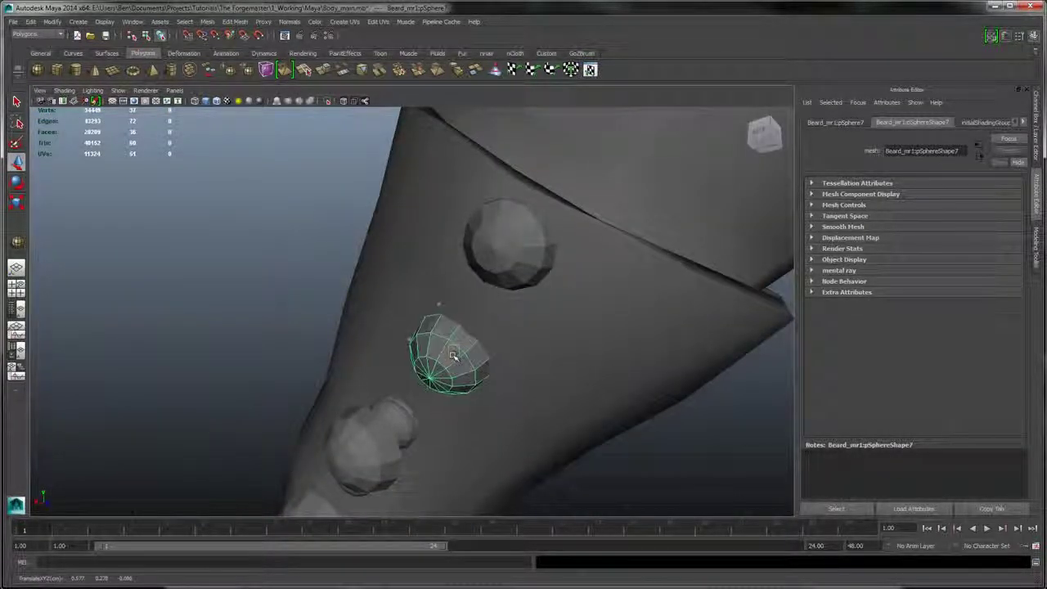
pyautogui.press('e')
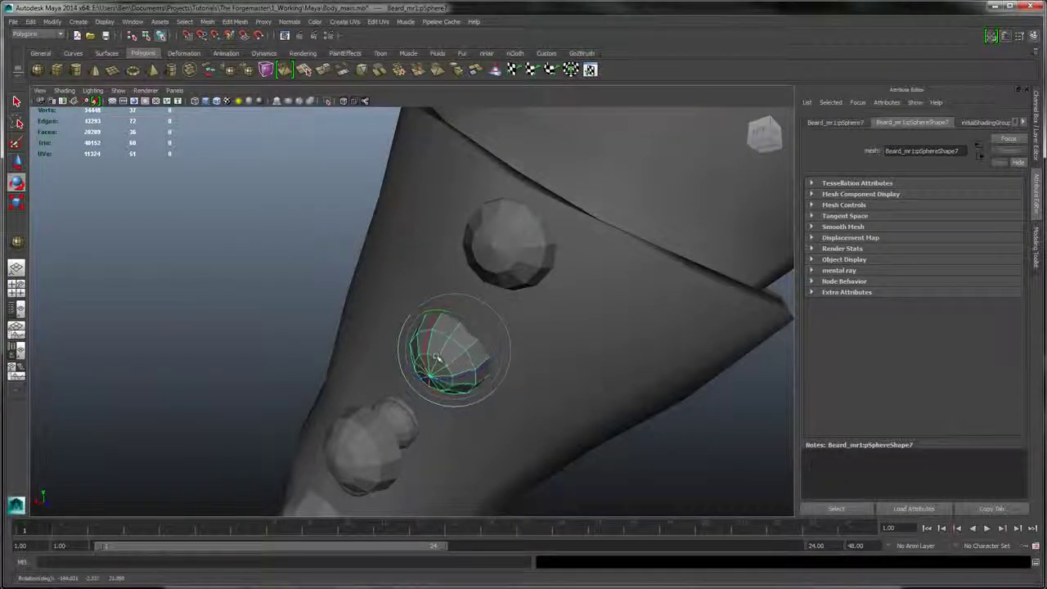
pyautogui.keyDown('alt'); pyautogui.moveTo(438, 358); pyautogui.dragTo(456, 382); pyautogui.keyUp('alt')
# - Position the third half sphere of the new row over its stud and rotate it to match the cuff surface
pyautogui.moveTo(378, 367); pyautogui.dragTo(384, 315)
pyautogui.press('w')
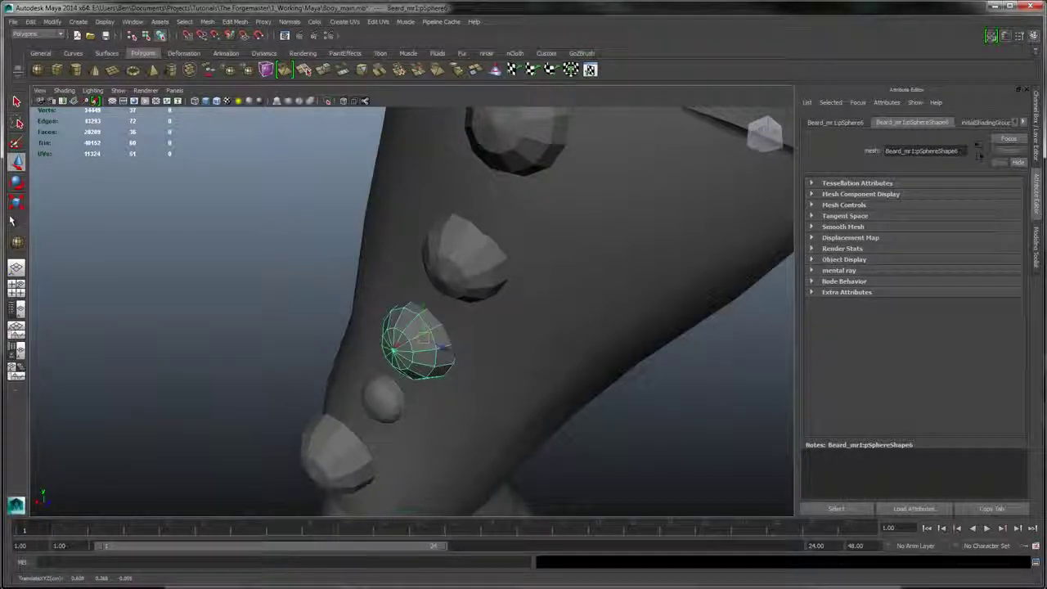
pyautogui.click(15, 185)
pyautogui.keyDown('alt'); pyautogui.moveTo(214, 239); pyautogui.dragTo(374, 248); pyautogui.keyUp('alt')
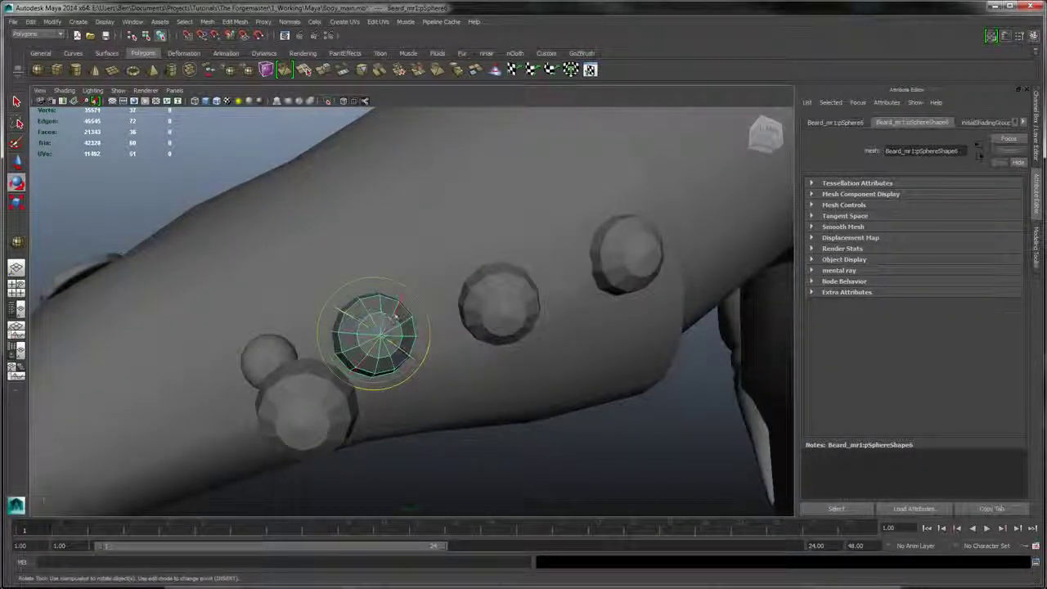
pyautogui.moveTo(395, 315); pyautogui.dragTo(342, 313)
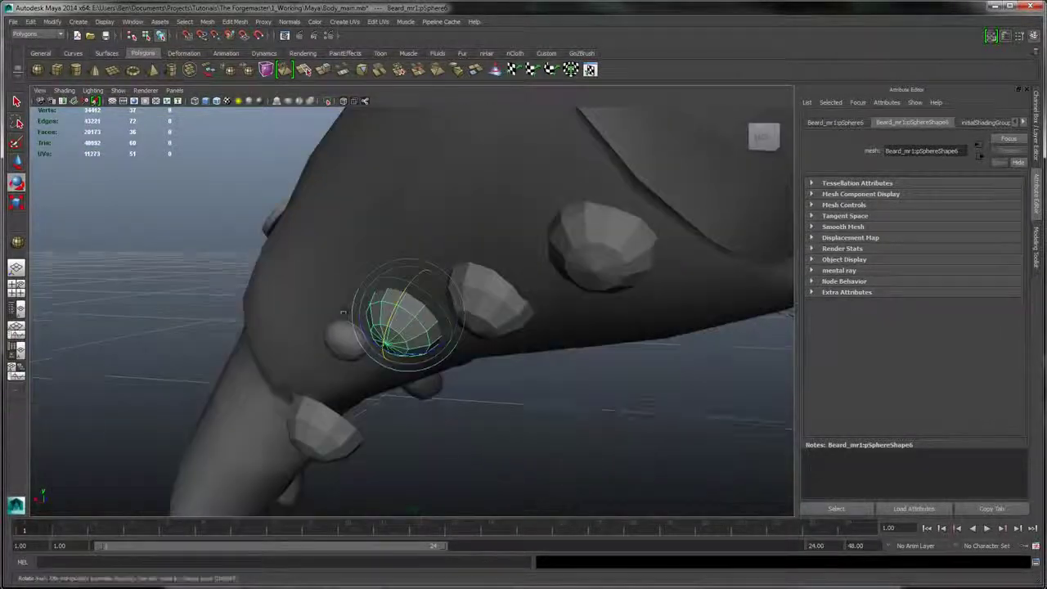
# - Move the half sphere nearest the wrist over the last stud of the new row and rotate its dome outward
pyautogui.click(323, 416)
pyautogui.keyDown('alt'); pyautogui.moveTo(323, 416); pyautogui.dragTo(338, 290); pyautogui.keyUp('alt')
pyautogui.press('w')
pyautogui.click(17, 183)
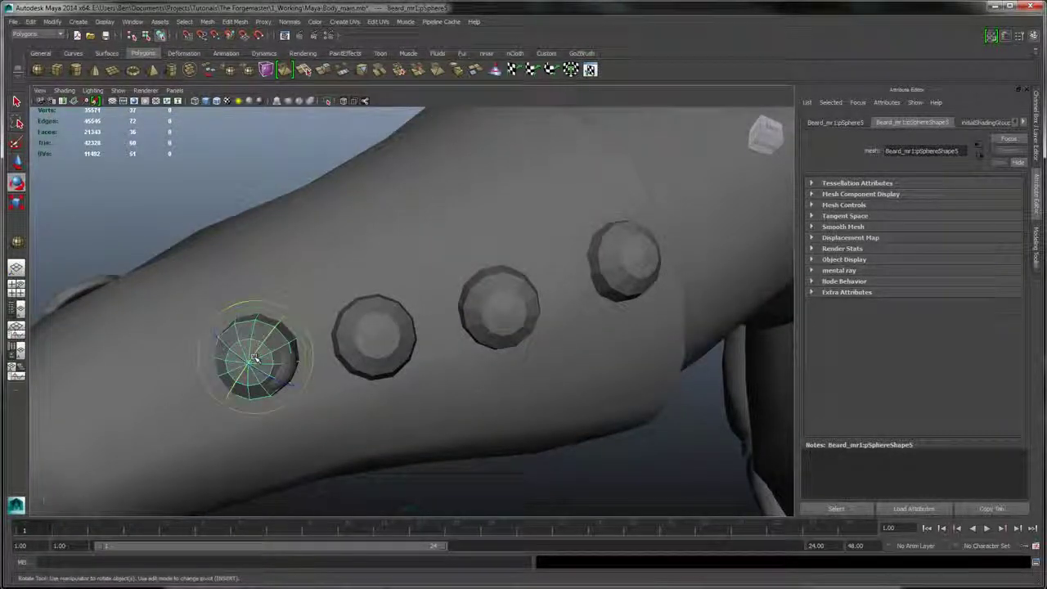
pyautogui.moveTo(254, 359); pyautogui.dragTo(266, 346)
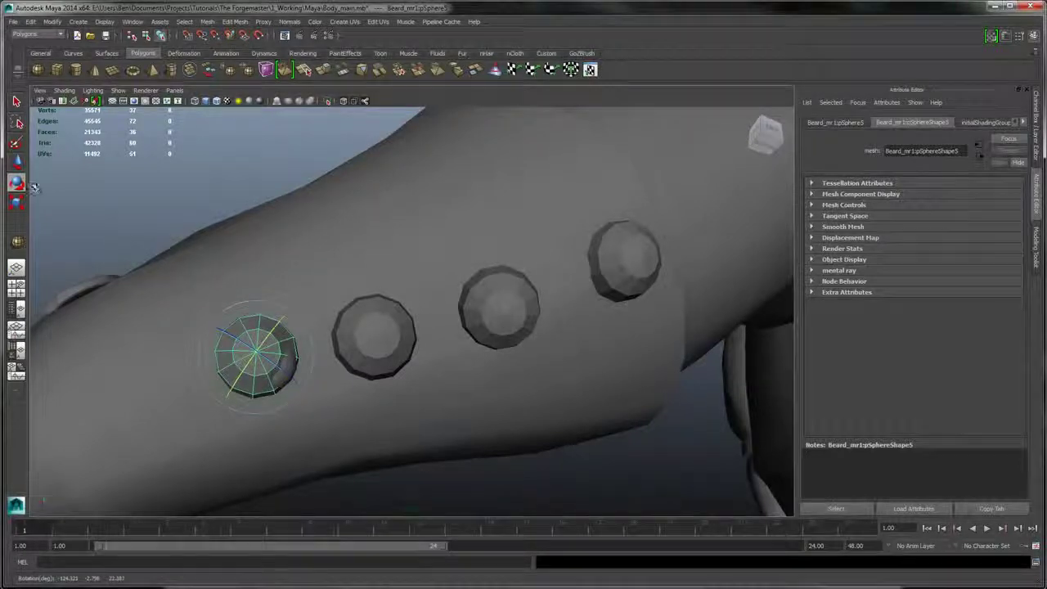
pyautogui.click(16, 161)
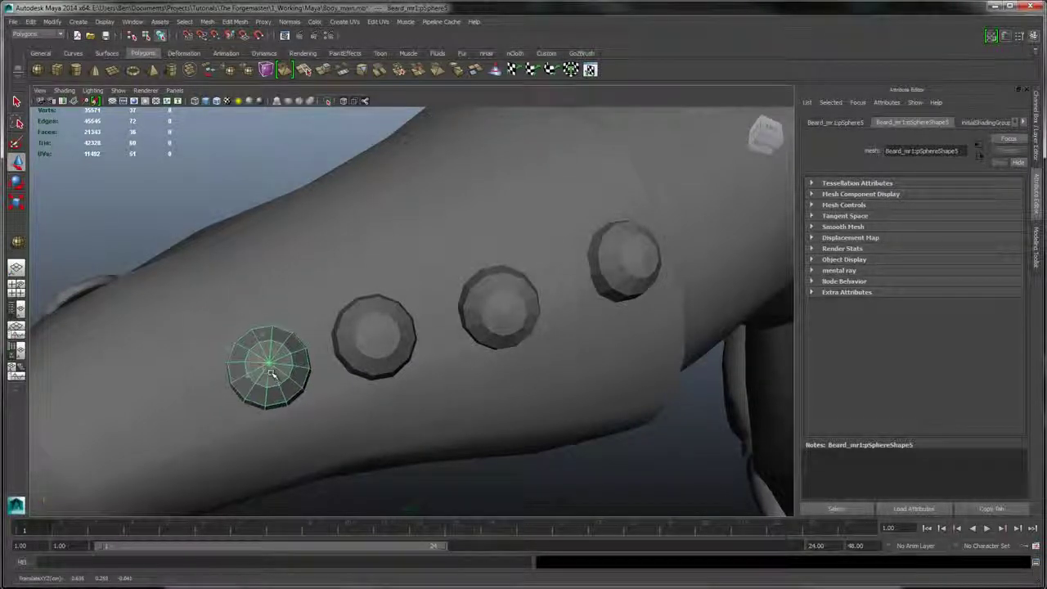
pyautogui.keyDown('alt'); pyautogui.moveTo(259, 363); pyautogui.dragTo(255, 229); pyautogui.keyUp('alt')
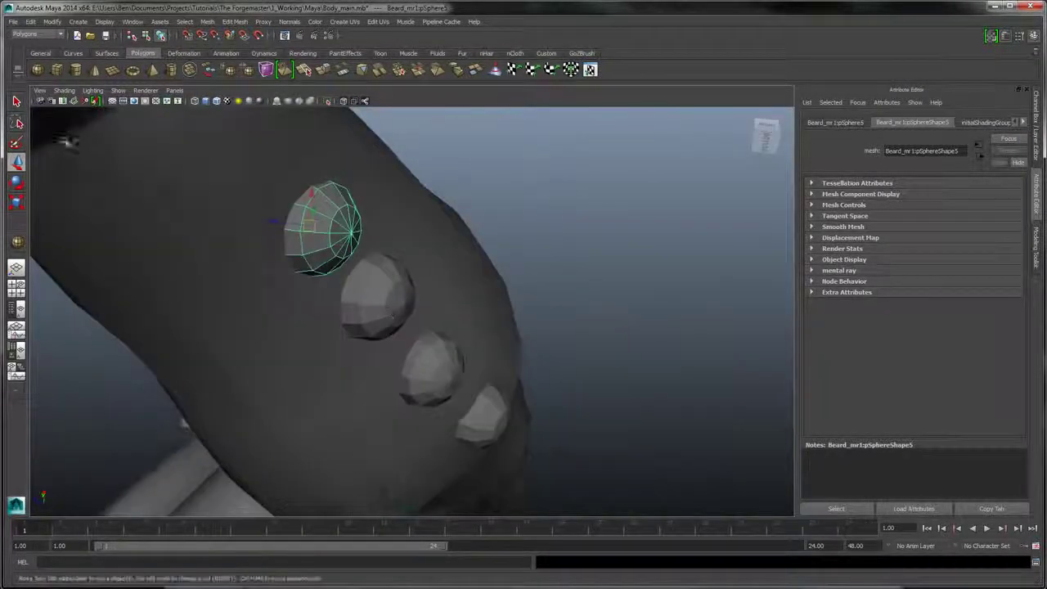
pyautogui.press('e')
pyautogui.moveTo(325, 231); pyautogui.dragTo(342, 219)
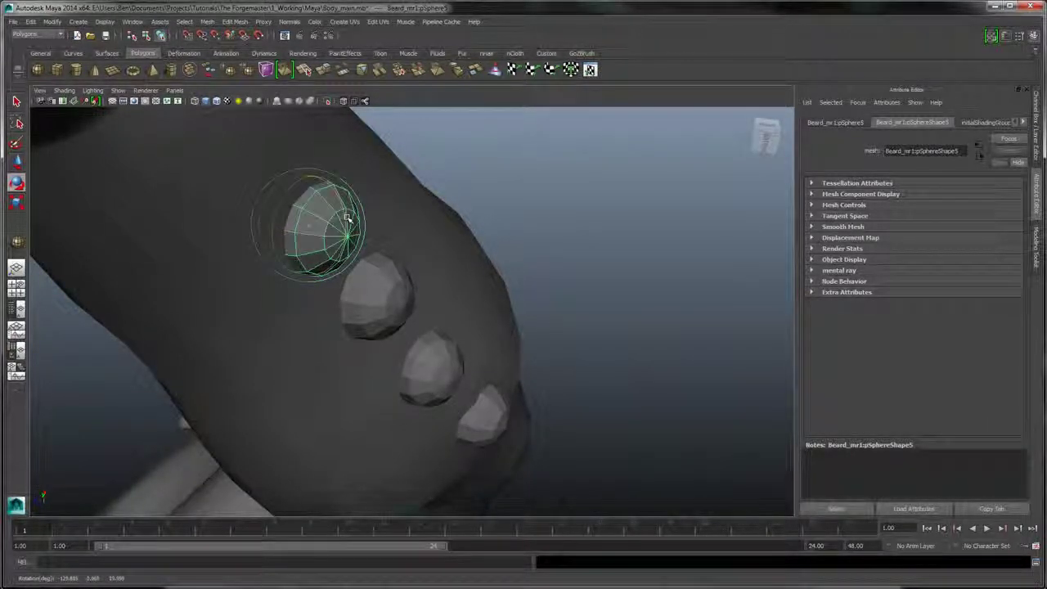
# - Select all eight half spheres along both sides of the glove cuff and combine them into one mesh
pyautogui.click(520, 232)
pyautogui.keyDown('alt'); pyautogui.moveTo(521, 233); pyautogui.dragTo(496, 201, button='right'); pyautogui.keyUp('alt')
pyautogui.keyDown('alt'); pyautogui.moveTo(495, 201); pyautogui.dragTo(398, 308); pyautogui.keyUp('alt')
pyautogui.click(369, 329)
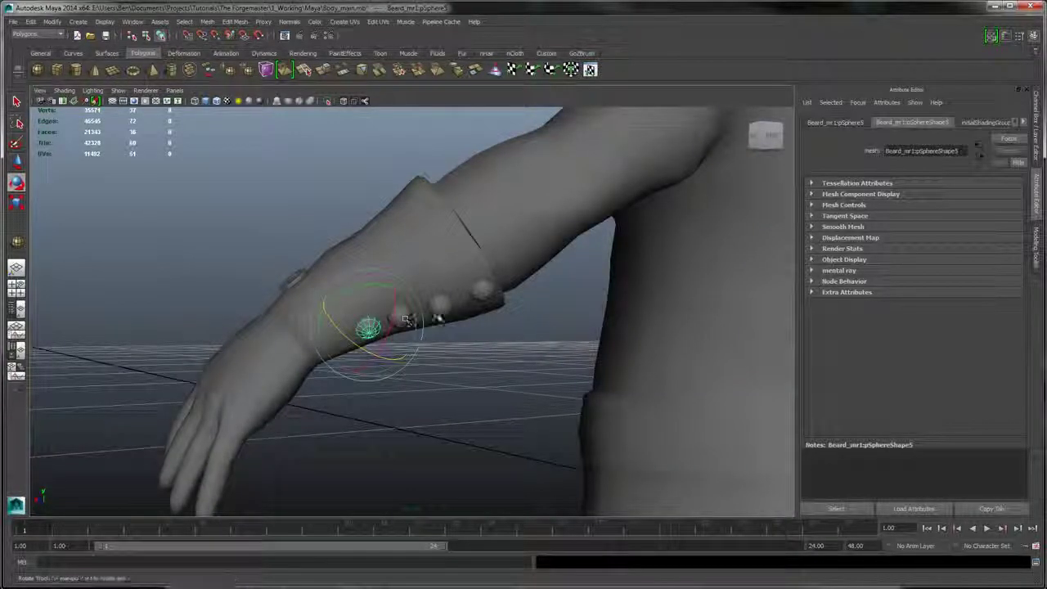
pyautogui.click(442, 306)
pyautogui.keyDown('alt'); pyautogui.moveTo(540, 266); pyautogui.dragTo(385, 296); pyautogui.keyUp('alt')
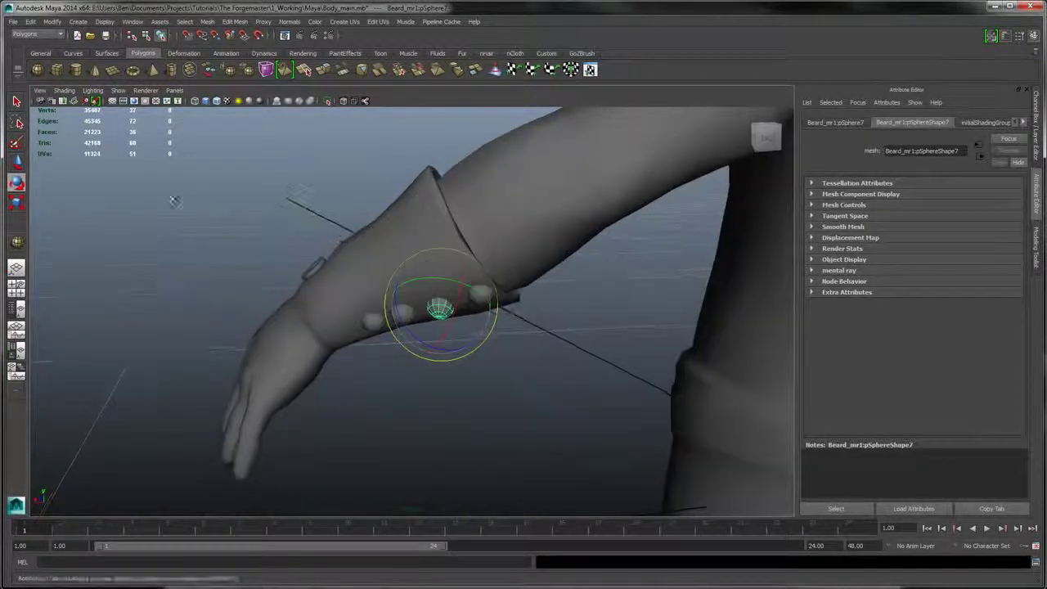
pyautogui.press('q')
pyautogui.keyDown('shift'); pyautogui.click(479, 296); pyautogui.keyUp('shift')
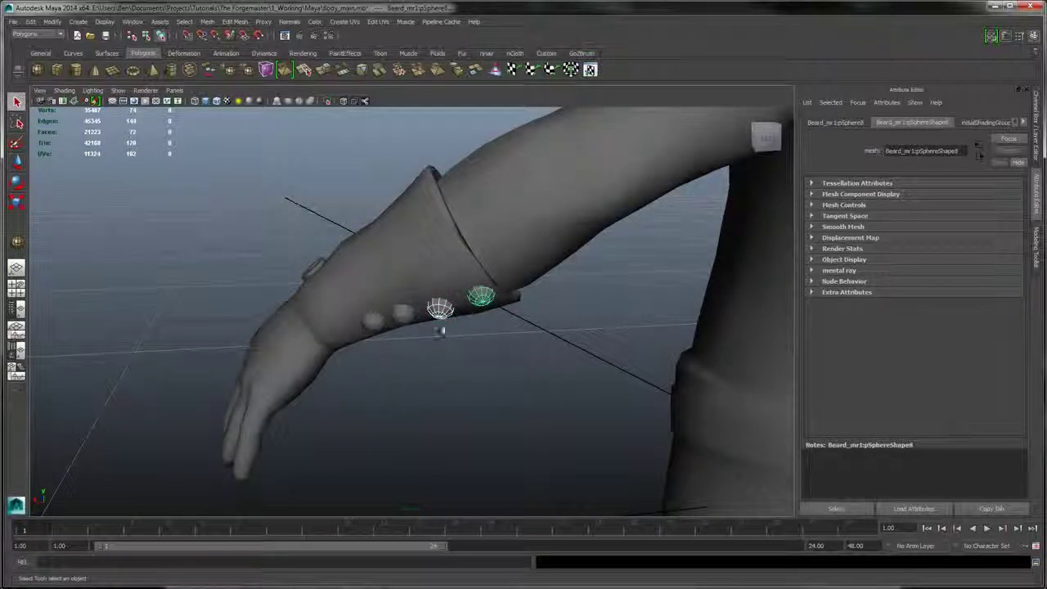
pyautogui.keyDown('alt'); pyautogui.moveTo(271, 232); pyautogui.dragTo(491, 323); pyautogui.keyUp('alt')
pyautogui.keyDown('shift'); pyautogui.click(339, 322); pyautogui.keyUp('shift')
pyautogui.keyDown('shift'); pyautogui.click(329, 282); pyautogui.keyUp('shift')
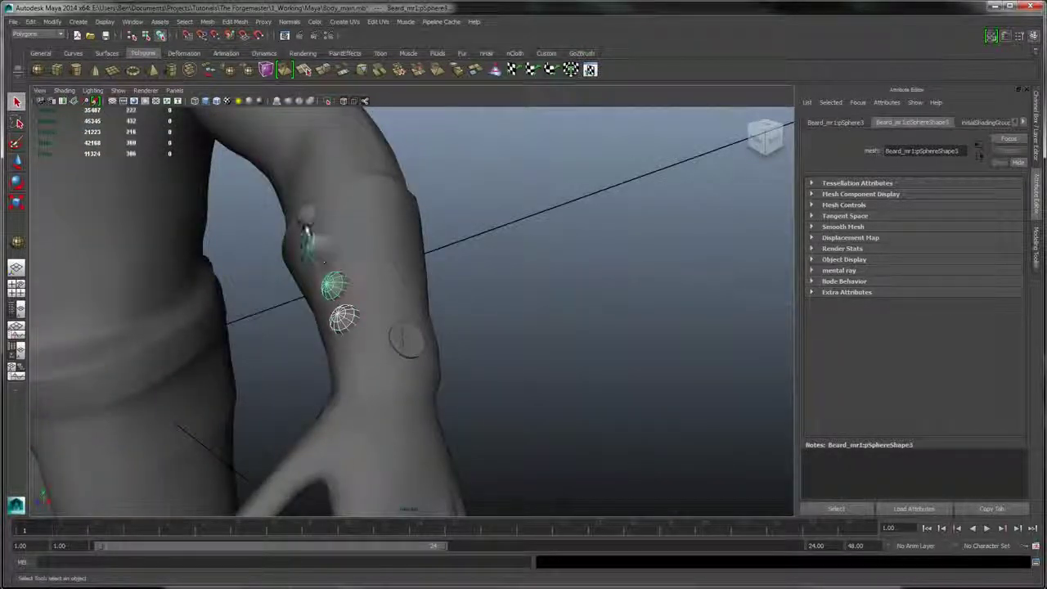
pyautogui.keyDown('shift'); pyautogui.click(318, 245); pyautogui.keyUp('shift')
pyautogui.keyDown('shift'); pyautogui.click(306, 217); pyautogui.keyUp('shift')
pyautogui.keyDown('alt'); pyautogui.moveTo(439, 295); pyautogui.dragTo(314, 209, button='right'); pyautogui.keyUp('alt')
pyautogui.keyDown('alt'); pyautogui.moveTo(333, 220); pyautogui.dragTo(393, 252, button='middle'); pyautogui.keyUp('alt')
pyautogui.keyDown('alt'); pyautogui.moveTo(393, 252); pyautogui.dragTo(335, 245); pyautogui.keyUp('alt')
pyautogui.click(207, 22)
pyautogui.click(231, 40)
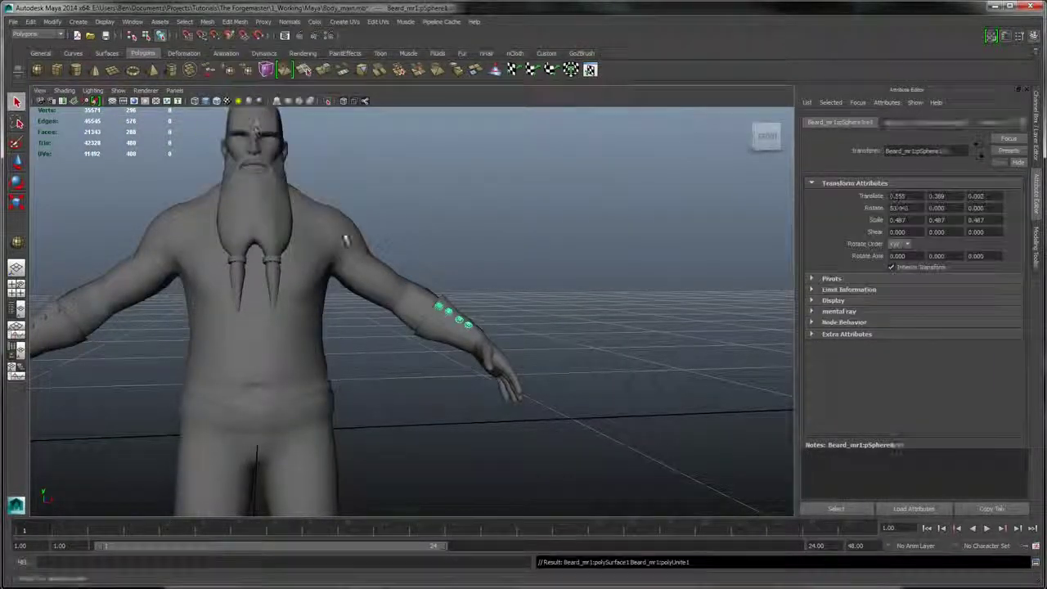
# - Mirror the combined half-sphere mesh in the -X direction with Mirror Geometry
pyautogui.keyDown('alt'); pyautogui.moveTo(421, 245); pyautogui.dragTo(488, 234, button='middle'); pyautogui.keyUp('alt')
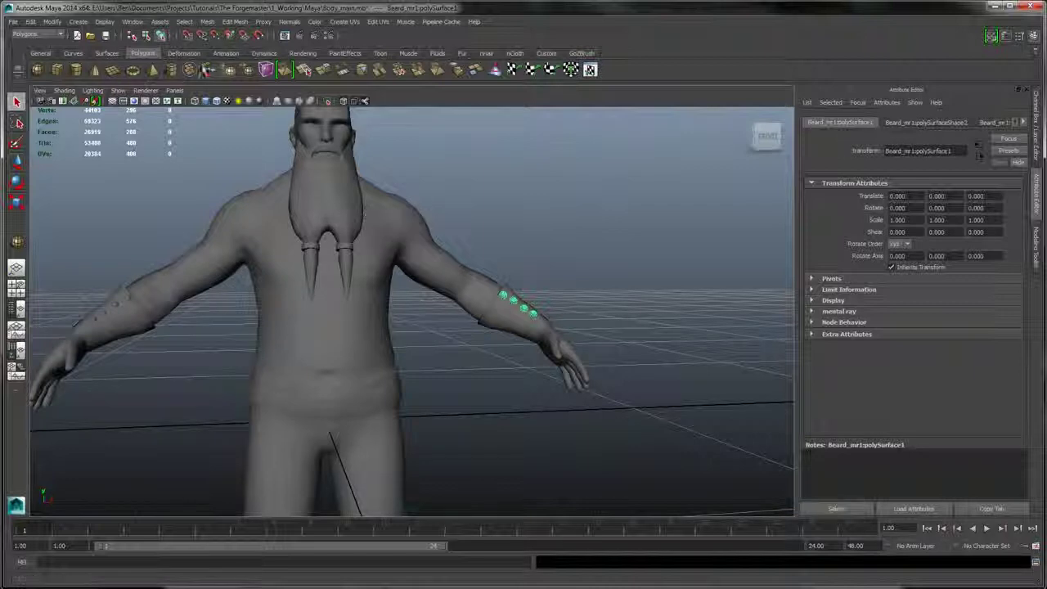
pyautogui.click(206, 21)
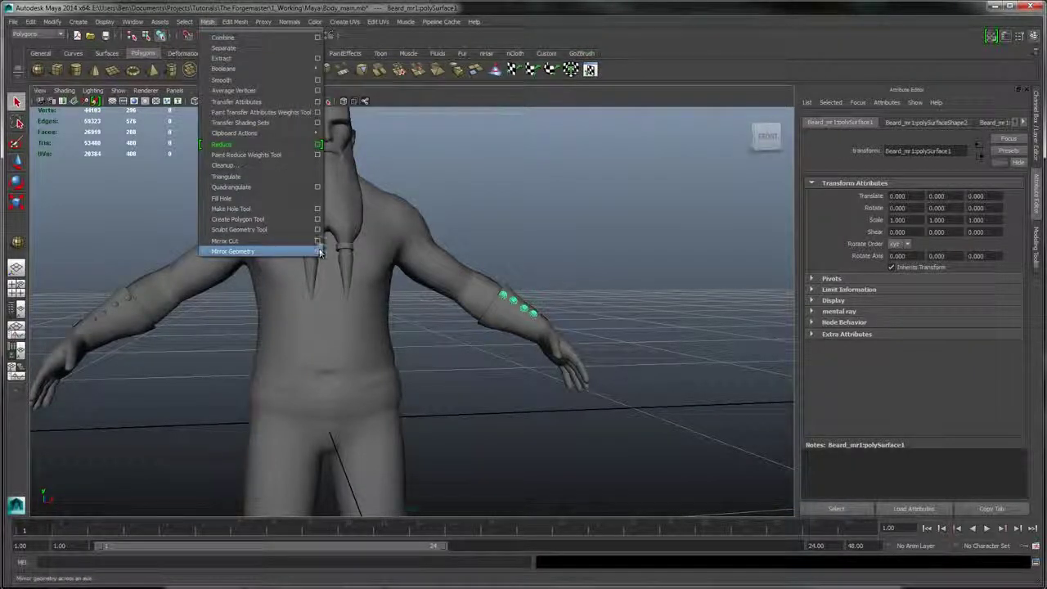
pyautogui.click(318, 251)
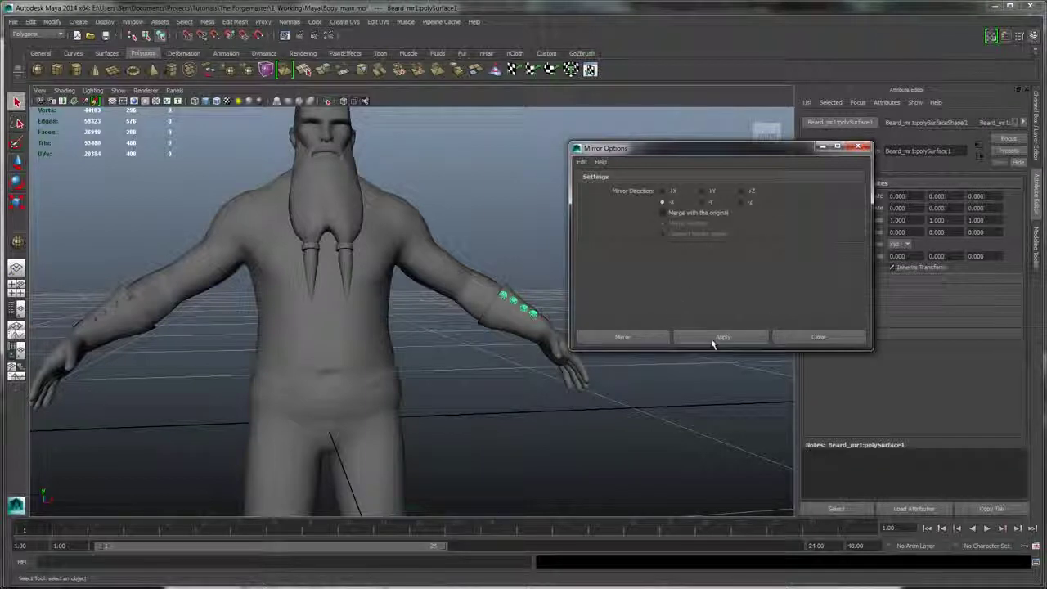
pyautogui.click(711, 339)
pyautogui.click(815, 339)
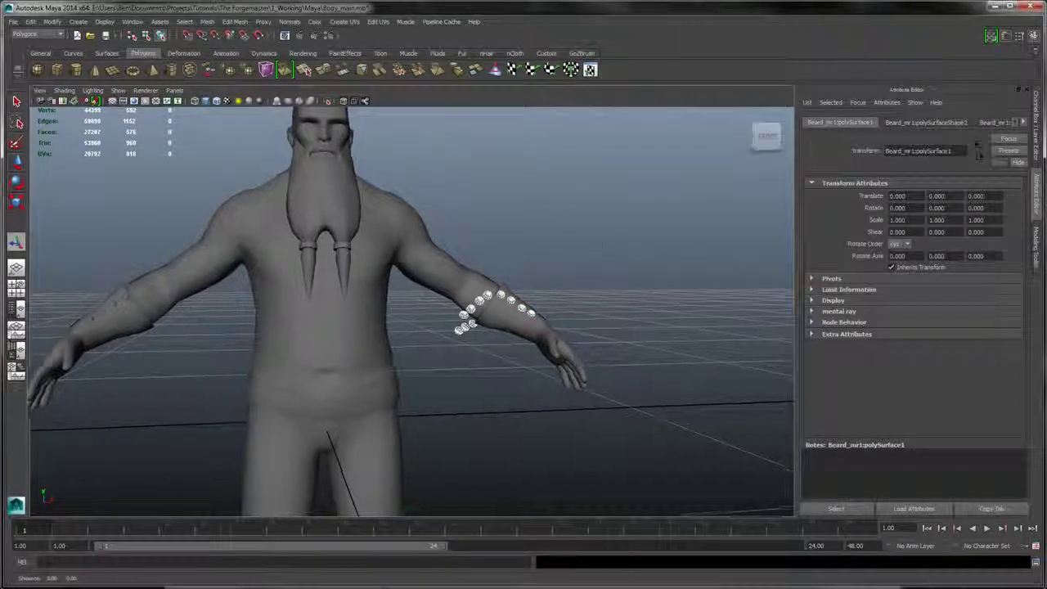
# - Enter face mode on the half-sphere mesh and start selecting the faces of the mirrored half spheres beside the cuff
pyautogui.keyDown('alt'); pyautogui.moveTo(558, 226); pyautogui.dragTo(516, 250); pyautogui.keyUp('alt')
pyautogui.rightClick(414, 301)
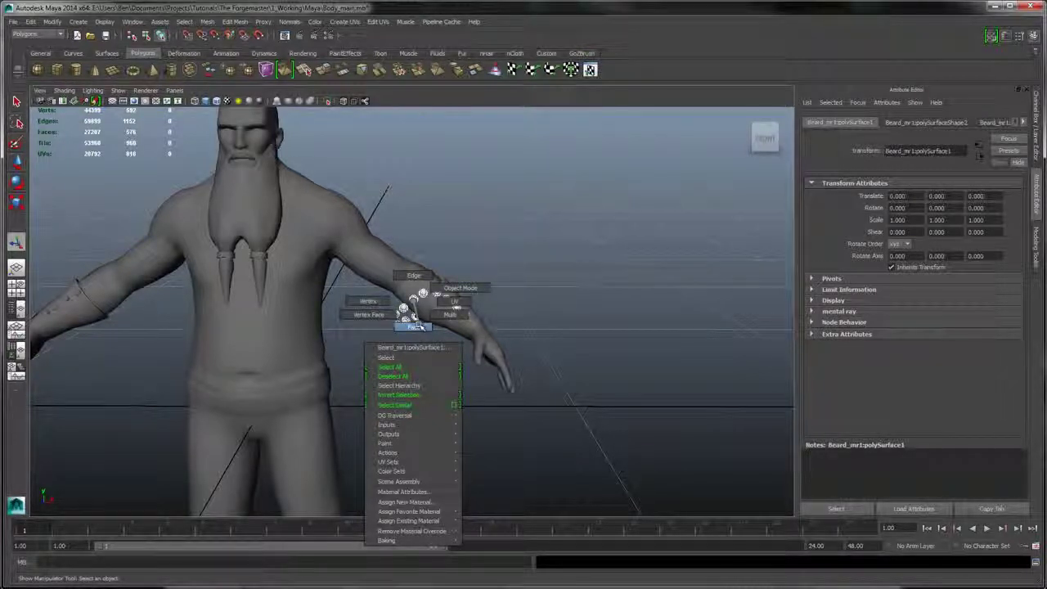
pyautogui.moveTo(415, 309); pyautogui.dragTo(412, 327, button='right')
pyautogui.keyDown('alt'); pyautogui.moveTo(562, 235); pyautogui.dragTo(556, 215); pyautogui.keyUp('alt')
pyautogui.keyDown('alt'); pyautogui.moveTo(555, 216); pyautogui.dragTo(582, 287, button='right'); pyautogui.keyUp('alt')
pyautogui.keyDown('alt'); pyautogui.moveTo(581, 286); pyautogui.dragTo(408, 343); pyautogui.keyUp('alt')
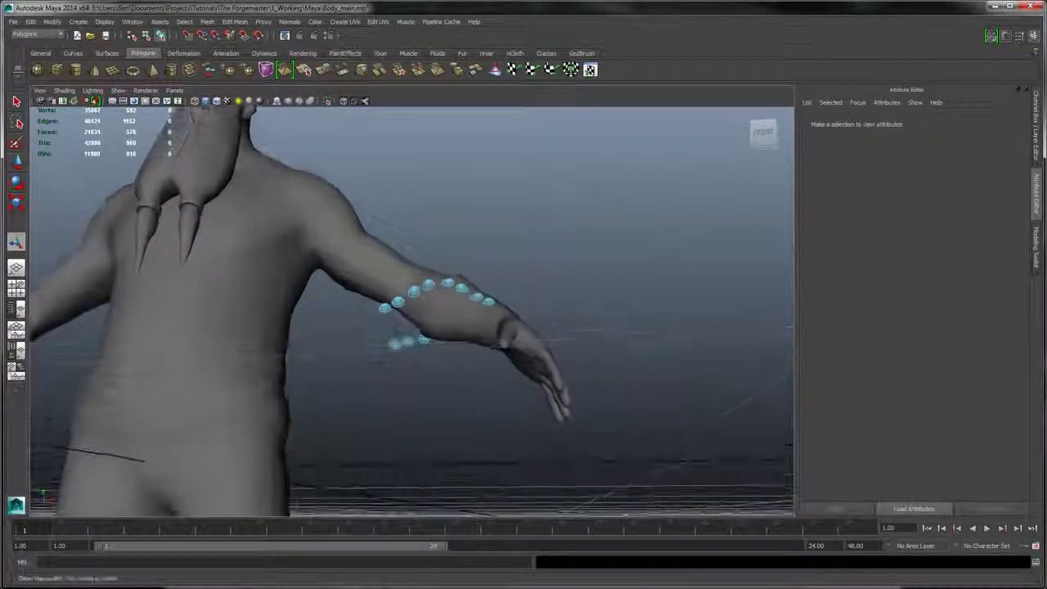
pyautogui.click(513, 346)
pyautogui.keyDown('alt'); pyautogui.moveTo(514, 346); pyautogui.dragTo(517, 321); pyautogui.keyUp('alt')
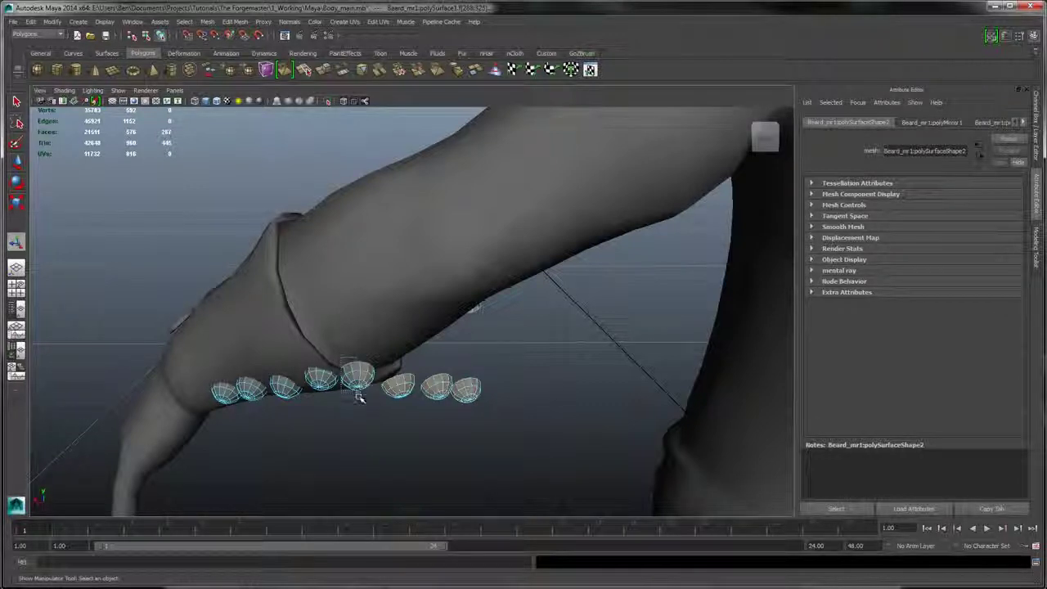
# - Refine the face selection to include every mirrored half sphere and exclude the original ones on the glove cuff
pyautogui.keyDown('alt'); pyautogui.moveTo(404, 417); pyautogui.dragTo(390, 385); pyautogui.keyUp('alt')
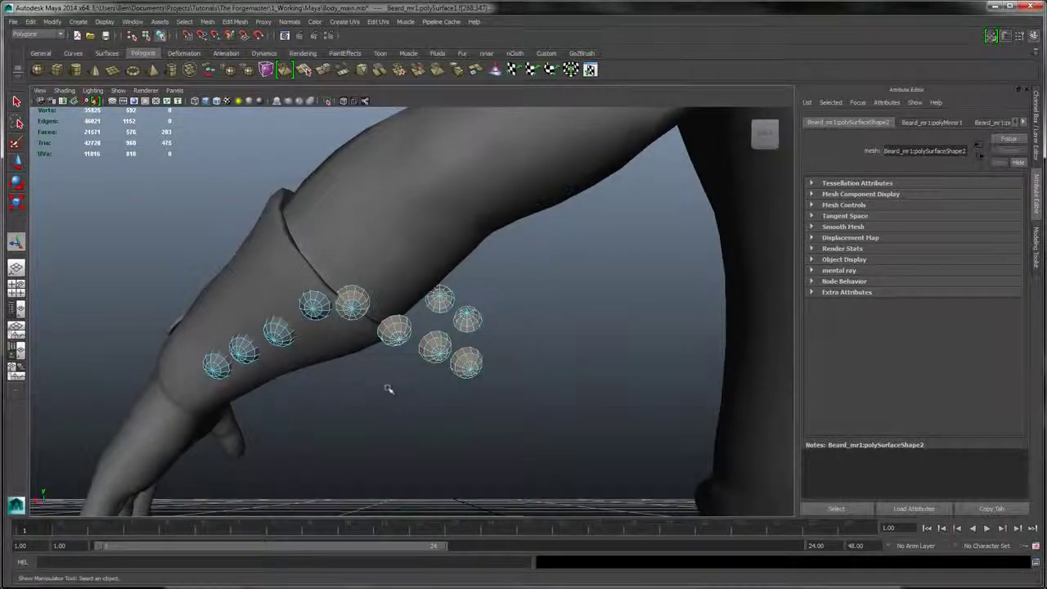
pyautogui.moveTo(335, 416); pyautogui.dragTo(331, 422)
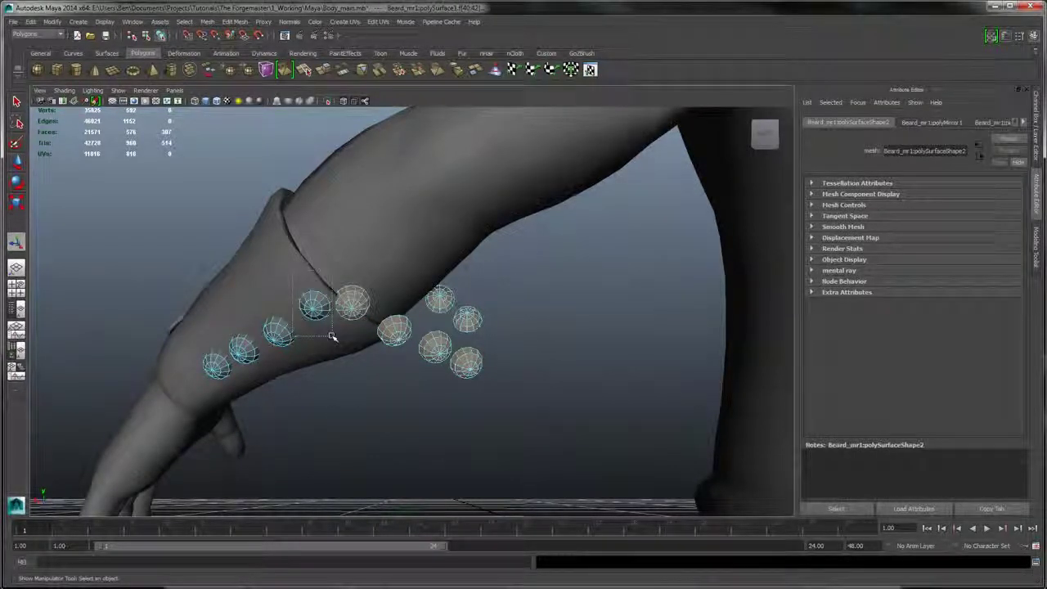
pyautogui.keyDown('alt'); pyautogui.moveTo(332, 336); pyautogui.dragTo(347, 310); pyautogui.keyUp('alt')
pyautogui.keyDown('ctrl'); pyautogui.moveTo(344, 349); pyautogui.dragTo(343, 348); pyautogui.keyUp('ctrl')
pyautogui.keyDown('alt'); pyautogui.moveTo(344, 348); pyautogui.dragTo(544, 302); pyautogui.keyUp('alt')
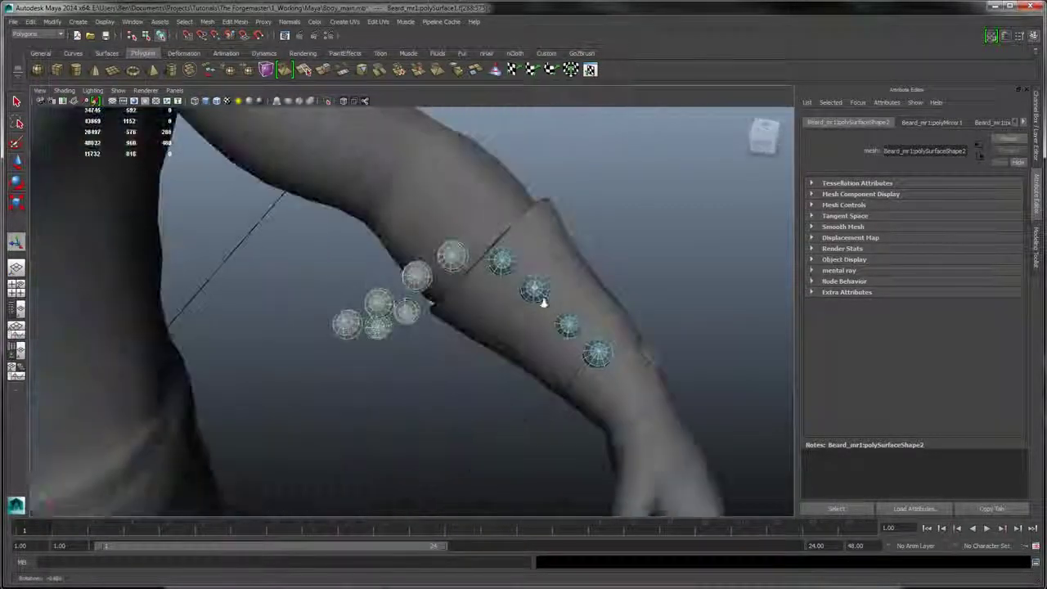
pyautogui.keyDown('alt'); pyautogui.moveTo(544, 302); pyautogui.dragTo(415, 252, button='right'); pyautogui.keyUp('alt')
pyautogui.keyDown('alt'); pyautogui.moveTo(416, 253); pyautogui.dragTo(398, 216); pyautogui.keyUp('alt')
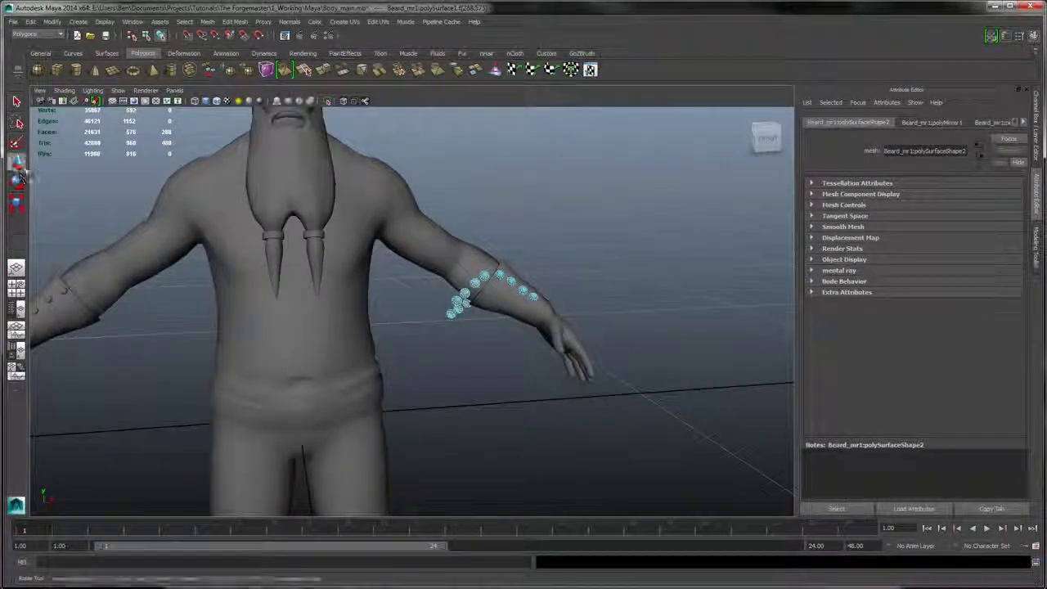
# - Move the duplicated row of rivets across the body onto the bracer on the opposite forearm
pyautogui.click(17, 162)
pyautogui.keyDown('alt'); pyautogui.moveTo(359, 261); pyautogui.dragTo(496, 245, button='middle'); pyautogui.keyUp('alt')
pyautogui.moveTo(634, 281); pyautogui.dragTo(247, 318)
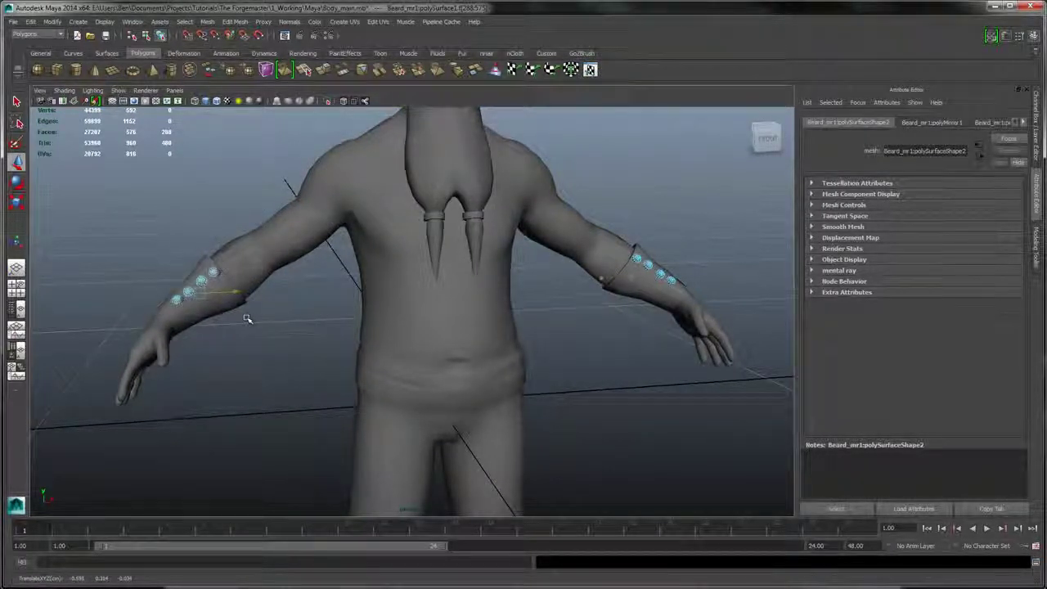
# - Examine how the rivets sit on both forearms from several angles, with the selection cleared
pyautogui.keyDown('alt'); pyautogui.moveTo(251, 263); pyautogui.dragTo(266, 299, button='right'); pyautogui.keyUp('alt')
pyautogui.keyDown('alt'); pyautogui.moveTo(267, 300); pyautogui.dragTo(515, 350, button='middle'); pyautogui.keyUp('alt')
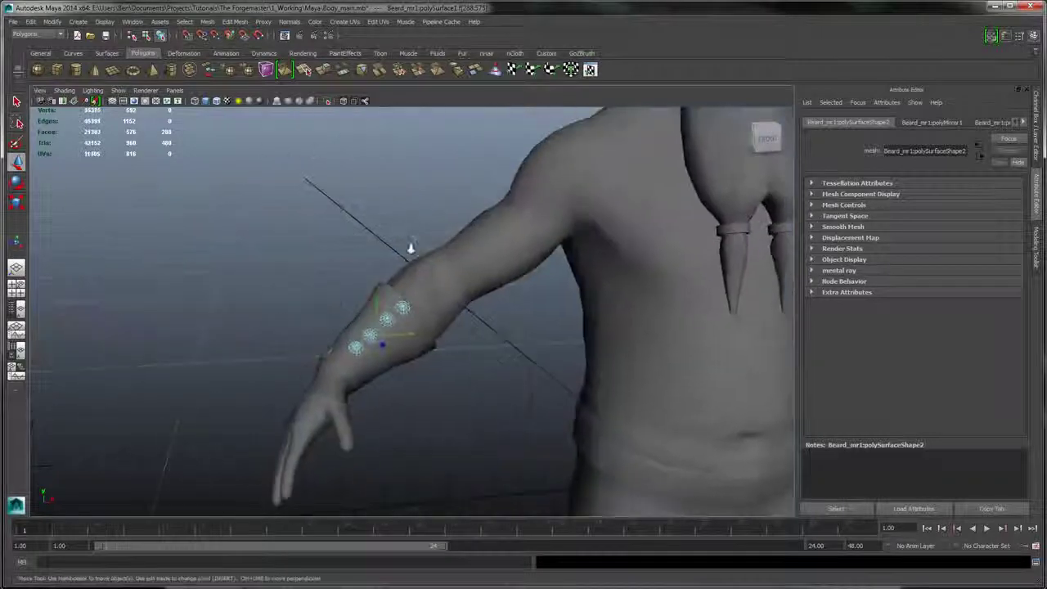
pyautogui.keyDown('alt'); pyautogui.moveTo(409, 248); pyautogui.dragTo(493, 390, button='right'); pyautogui.keyUp('alt')
pyautogui.keyDown('alt'); pyautogui.moveTo(493, 391); pyautogui.dragTo(447, 322); pyautogui.keyUp('alt')
pyautogui.keyDown('alt'); pyautogui.moveTo(446, 322); pyautogui.dragTo(246, 188, button='right'); pyautogui.keyUp('alt')
pyautogui.click(439, 381)
pyautogui.keyDown('alt'); pyautogui.moveTo(565, 266); pyautogui.dragTo(423, 266, button='middle'); pyautogui.keyUp('alt')
pyautogui.keyDown('alt'); pyautogui.moveTo(530, 243); pyautogui.dragTo(582, 368, button='right'); pyautogui.keyUp('alt')
pyautogui.keyDown('alt'); pyautogui.moveTo(507, 238); pyautogui.dragTo(470, 237); pyautogui.keyUp('alt')
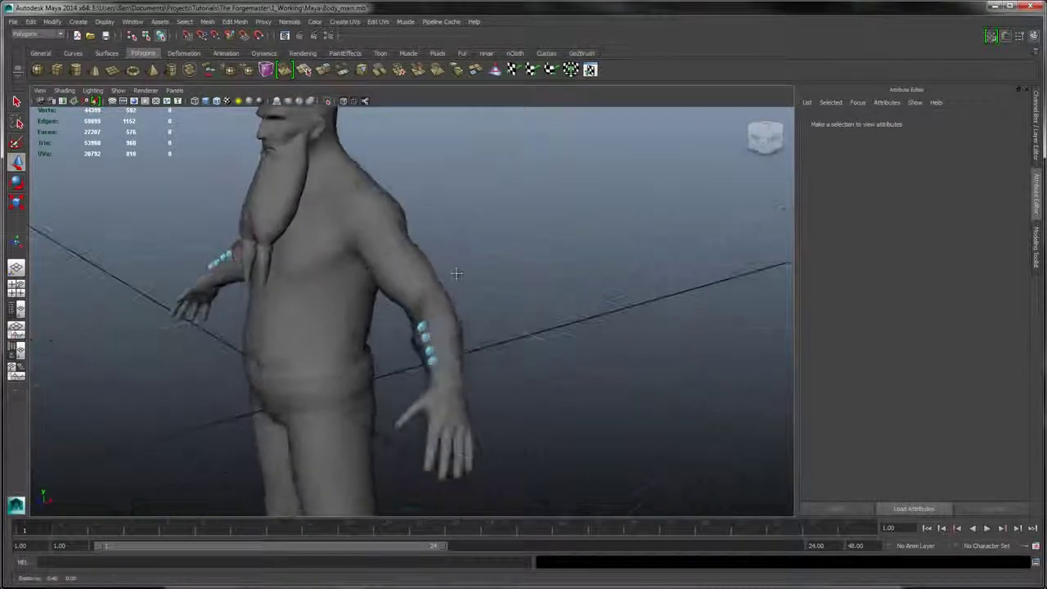
pyautogui.keyDown('alt'); pyautogui.moveTo(457, 274); pyautogui.dragTo(490, 323); pyautogui.keyUp('alt')
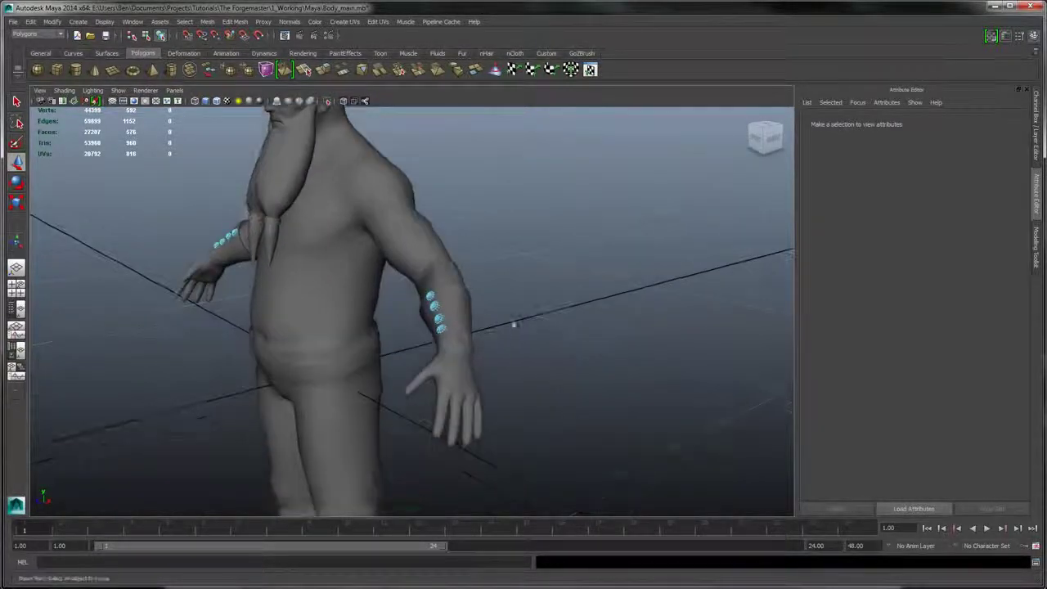
pyautogui.keyDown('alt'); pyautogui.moveTo(515, 322); pyautogui.dragTo(560, 322, button='right'); pyautogui.keyUp('alt')
pyautogui.keyDown('alt'); pyautogui.moveTo(561, 322); pyautogui.dragTo(427, 325); pyautogui.keyUp('alt')
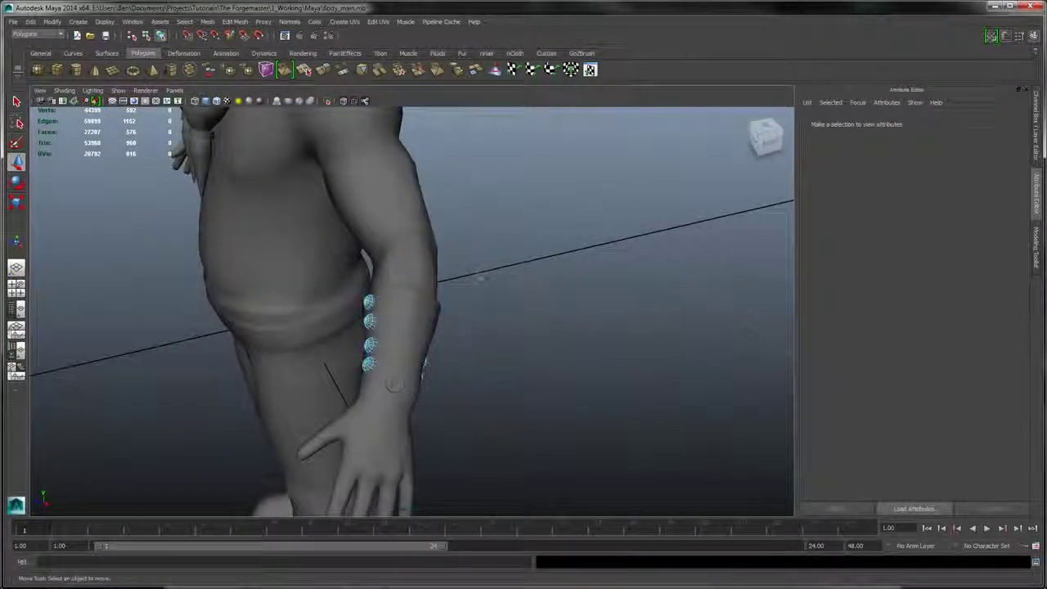
pyautogui.keyDown('alt'); pyautogui.moveTo(479, 275); pyautogui.dragTo(562, 248); pyautogui.keyUp('alt')
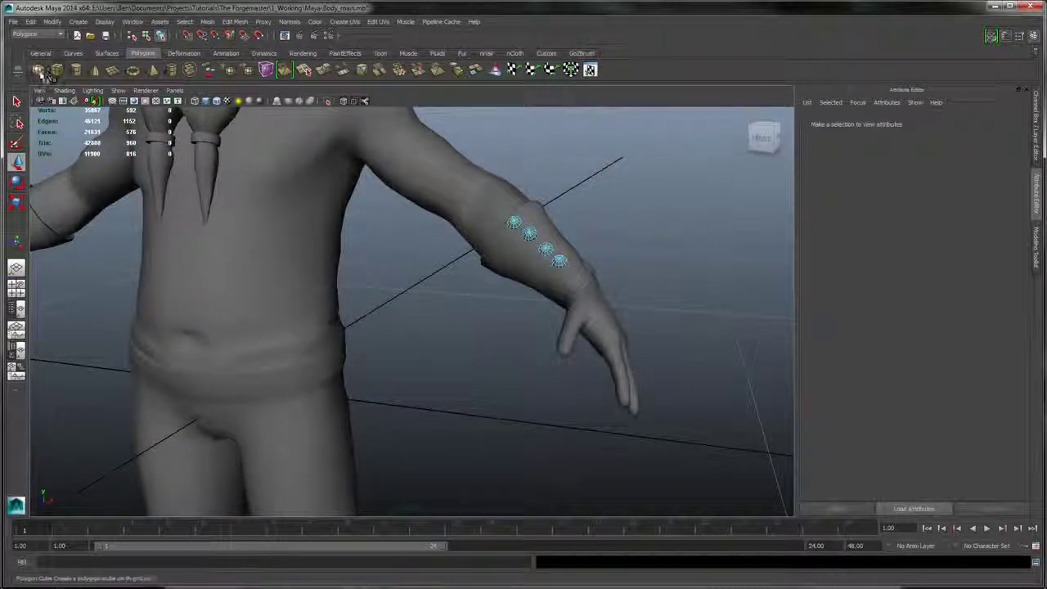
# - Create a flat polygon cylinder beside the hip, with a radius of about 0.05 and a height of about 0.018
pyautogui.click(76, 71)
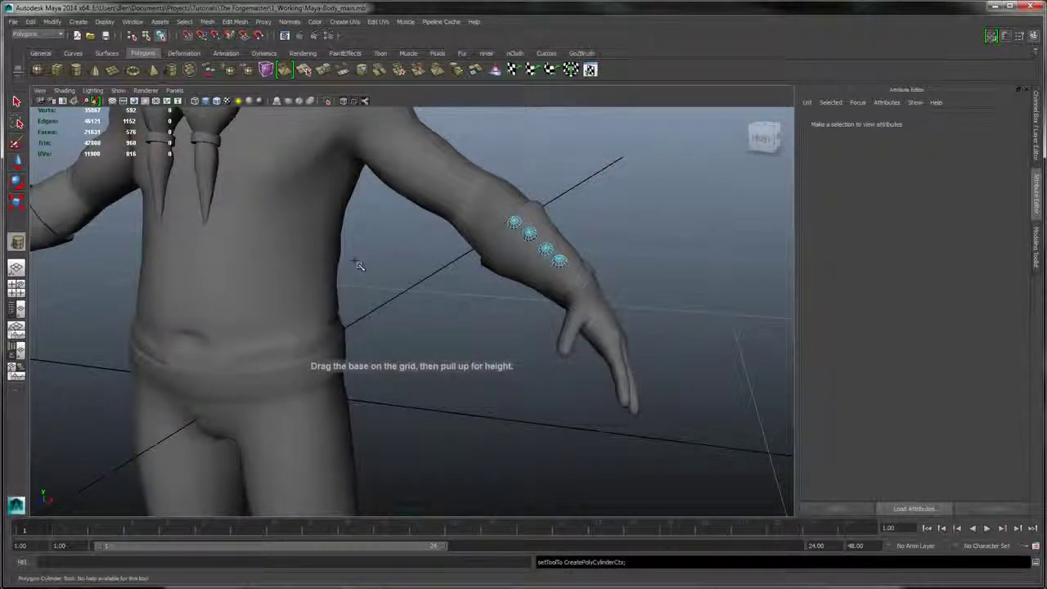
pyautogui.moveTo(407, 344); pyautogui.dragTo(398, 323)
pyautogui.press('w')
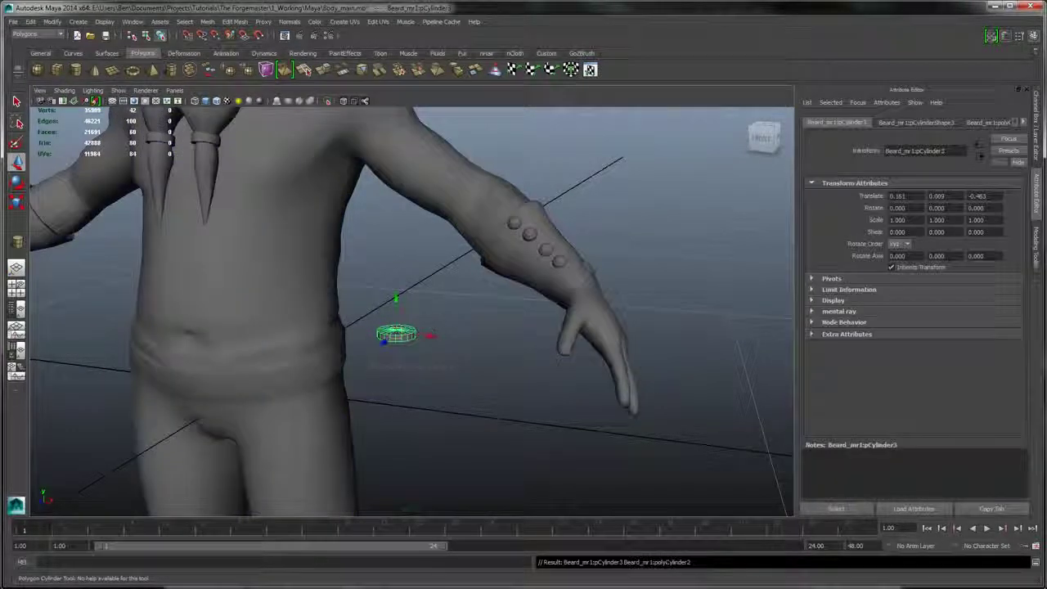
pyautogui.keyDown('alt'); pyautogui.moveTo(442, 311); pyautogui.dragTo(596, 346, button='right'); pyautogui.keyUp('alt')
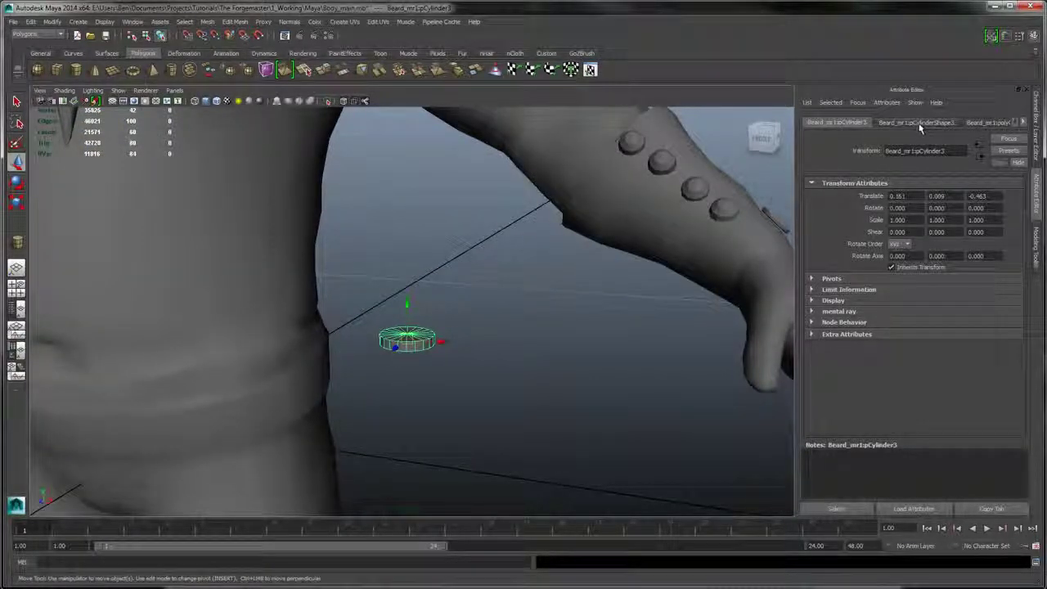
# - Set the cylinder's axis subdivisions to 16
pyautogui.click(918, 122)
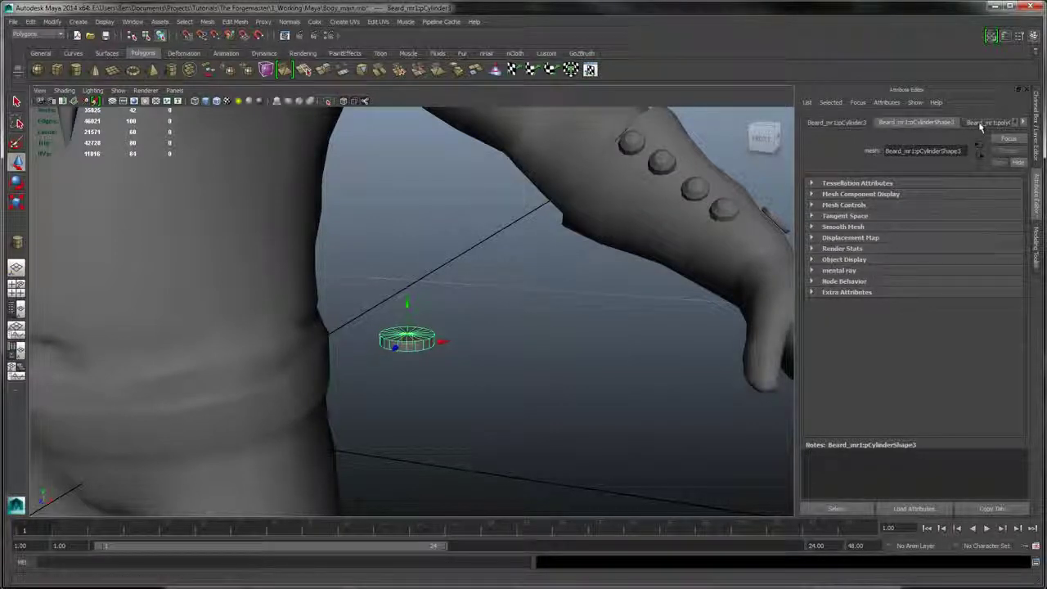
pyautogui.click(981, 122)
pyautogui.click(904, 125)
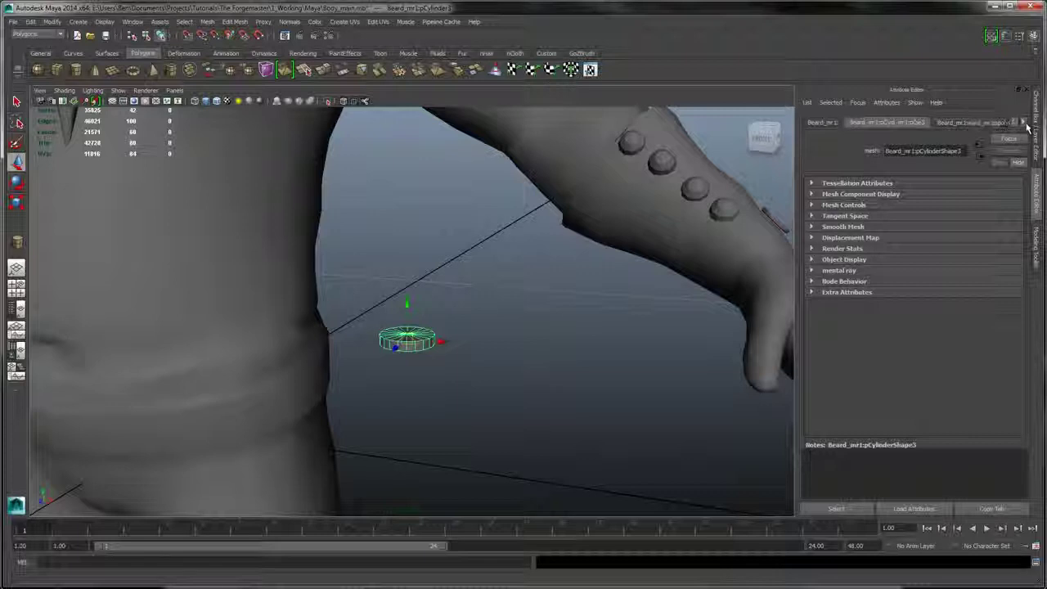
pyautogui.click(977, 123)
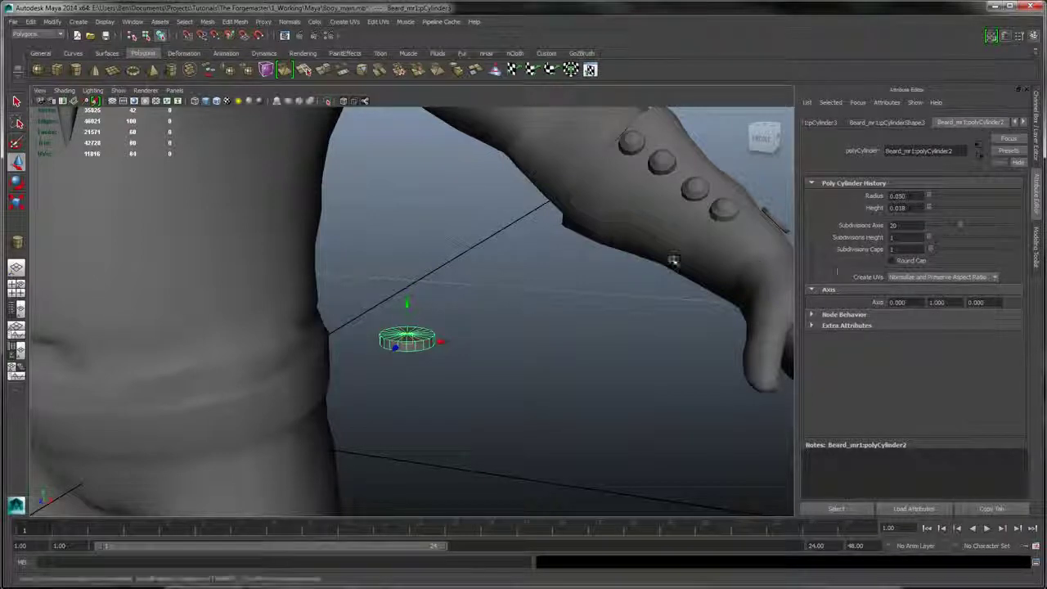
pyautogui.keyDown('alt'); pyautogui.moveTo(530, 283); pyautogui.dragTo(596, 297, button='right'); pyautogui.keyUp('alt')
pyautogui.keyDown('alt'); pyautogui.moveTo(596, 297); pyautogui.dragTo(615, 258, button='middle'); pyautogui.keyUp('alt')
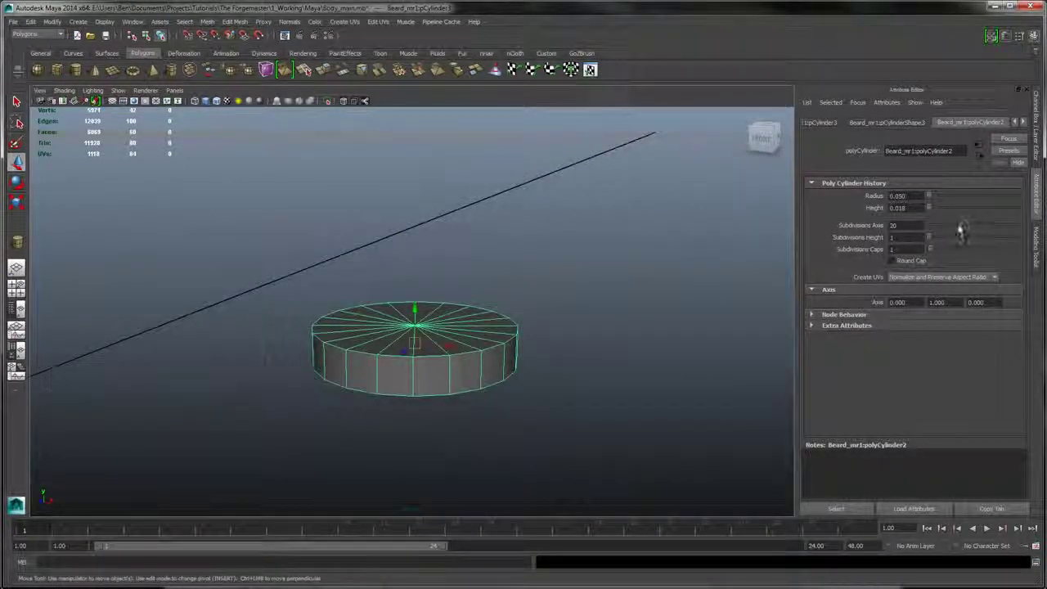
pyautogui.moveTo(960, 226); pyautogui.dragTo(952, 227)
pyautogui.keyDown('alt'); pyautogui.moveTo(621, 307); pyautogui.dragTo(337, 85, button='right'); pyautogui.keyUp('alt')
pyautogui.keyDown('alt'); pyautogui.moveTo(526, 226); pyautogui.dragTo(457, 237, button='right'); pyautogui.keyUp('alt')
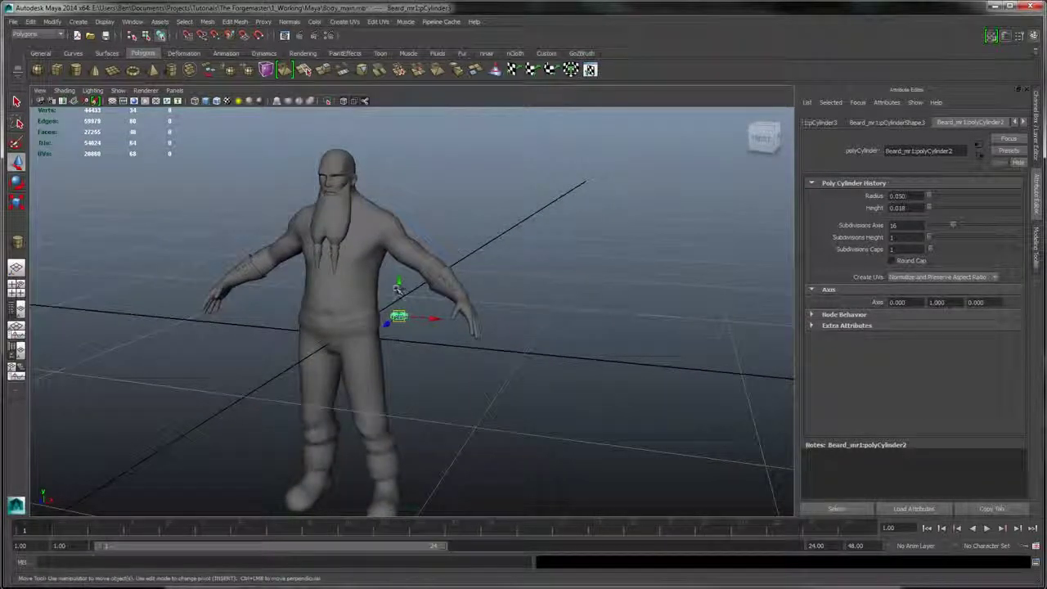
# - Move the cylinder out and up to the forearm bracer, near the round disc close to the wrist
pyautogui.click(390, 284)
pyautogui.click(400, 317)
pyautogui.moveTo(429, 319); pyautogui.dragTo(501, 342)
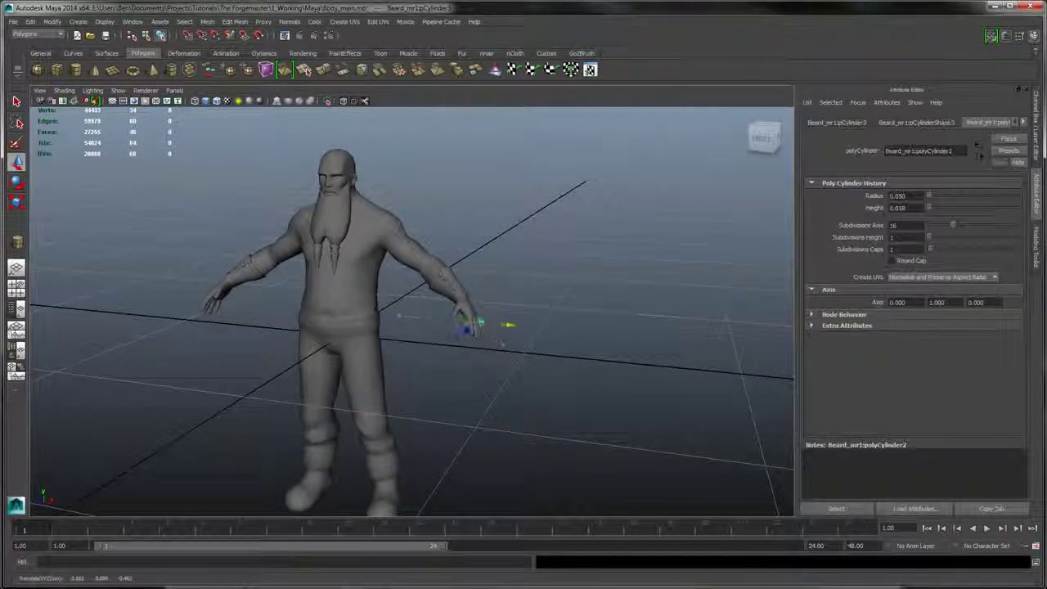
pyautogui.keyDown('alt'); pyautogui.moveTo(616, 327); pyautogui.dragTo(548, 332, button='right'); pyautogui.keyUp('alt')
pyautogui.keyDown('alt'); pyautogui.moveTo(549, 332); pyautogui.dragTo(502, 347); pyautogui.keyUp('alt')
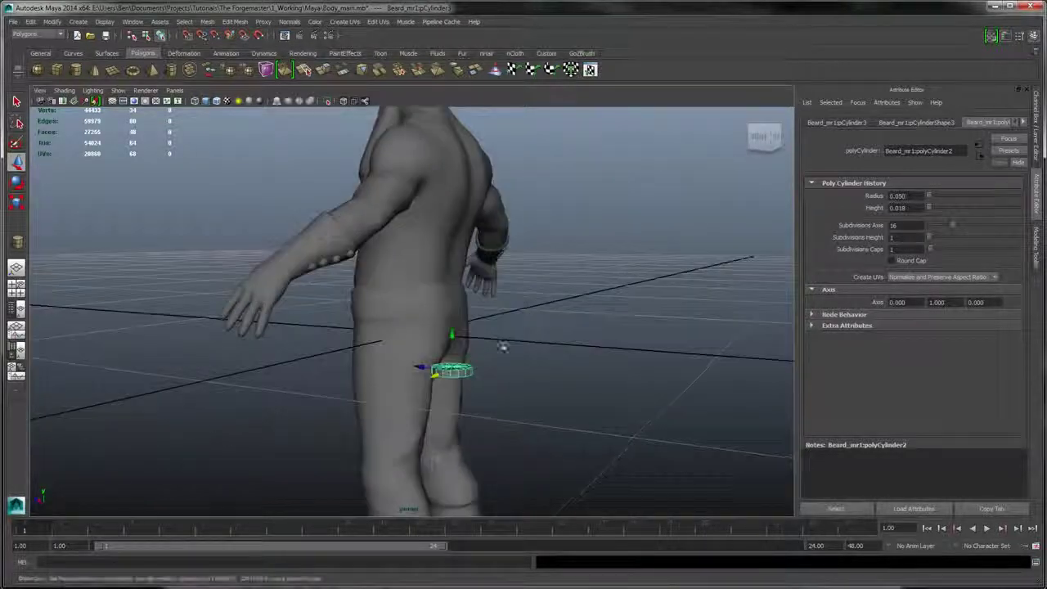
pyautogui.moveTo(502, 347); pyautogui.dragTo(278, 329, button='middle')
pyautogui.moveTo(252, 337); pyautogui.dragTo(566, 222)
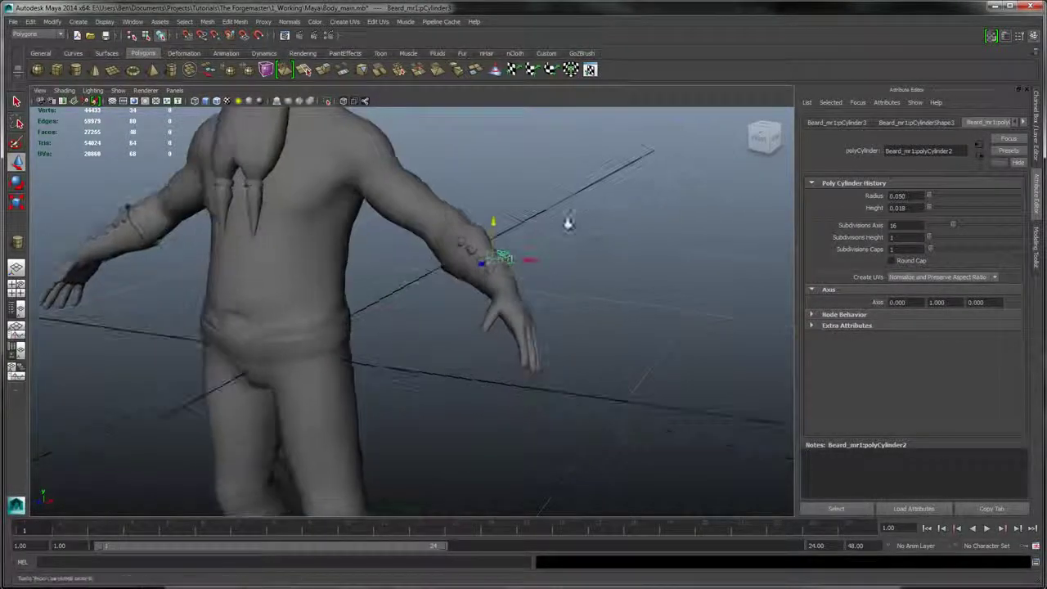
# - Rotate the cylinder to about -47° in Z so it tilts along the slope of the bracer
pyautogui.keyDown('alt'); pyautogui.moveTo(566, 222); pyautogui.dragTo(676, 214, button='right'); pyautogui.keyUp('alt')
pyautogui.keyDown('alt'); pyautogui.moveTo(676, 214); pyautogui.dragTo(486, 231, button='middle'); pyautogui.keyUp('alt')
pyautogui.keyDown('alt'); pyautogui.moveTo(486, 231); pyautogui.dragTo(532, 229, button='right'); pyautogui.keyUp('alt')
pyautogui.keyDown('alt'); pyautogui.moveTo(507, 229); pyautogui.dragTo(477, 281); pyautogui.keyUp('alt')
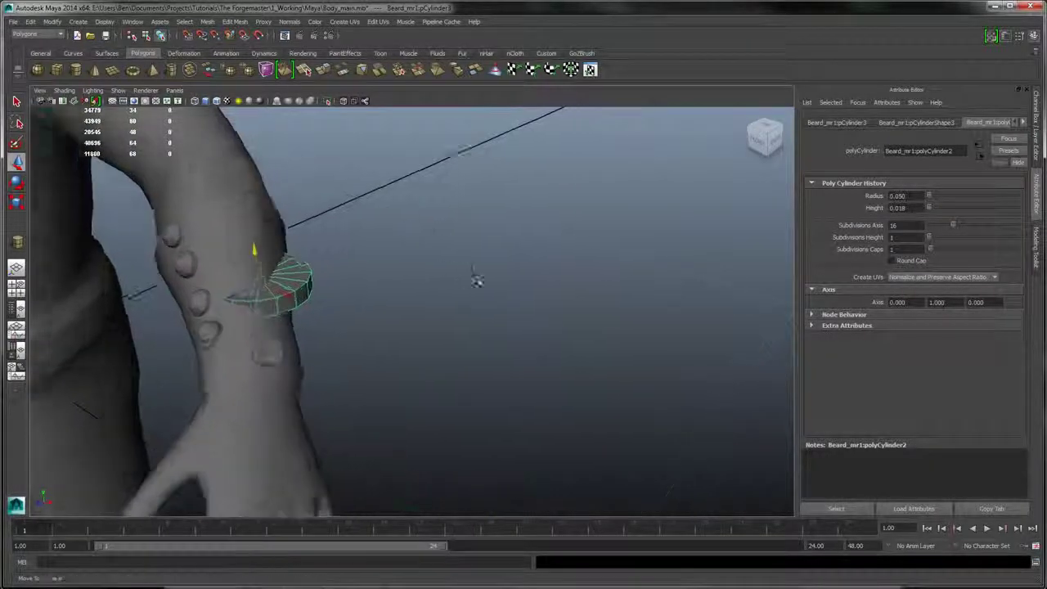
pyautogui.keyDown('alt'); pyautogui.moveTo(476, 281); pyautogui.dragTo(630, 245, button='middle'); pyautogui.keyUp('alt')
pyautogui.keyDown('alt'); pyautogui.moveTo(630, 246); pyautogui.dragTo(613, 229); pyautogui.keyUp('alt')
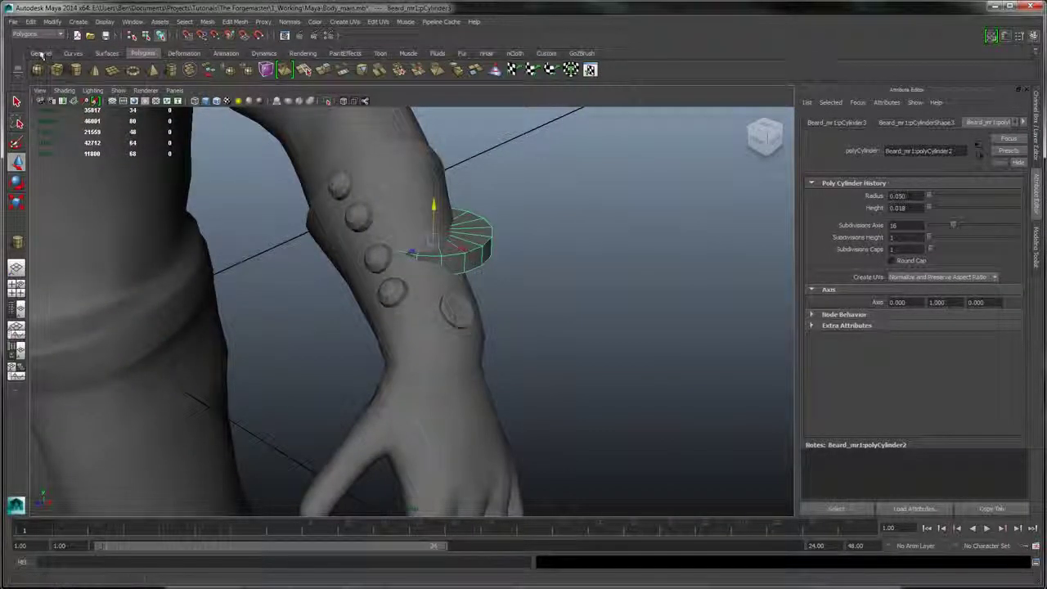
pyautogui.press('e')
pyautogui.moveTo(468, 224)
pyautogui.mouseDown()
pyautogui.moveTo(494, 271)
pyautogui.moveTo(479, 278)
pyautogui.moveTo(449, 230)
pyautogui.mouseUp()
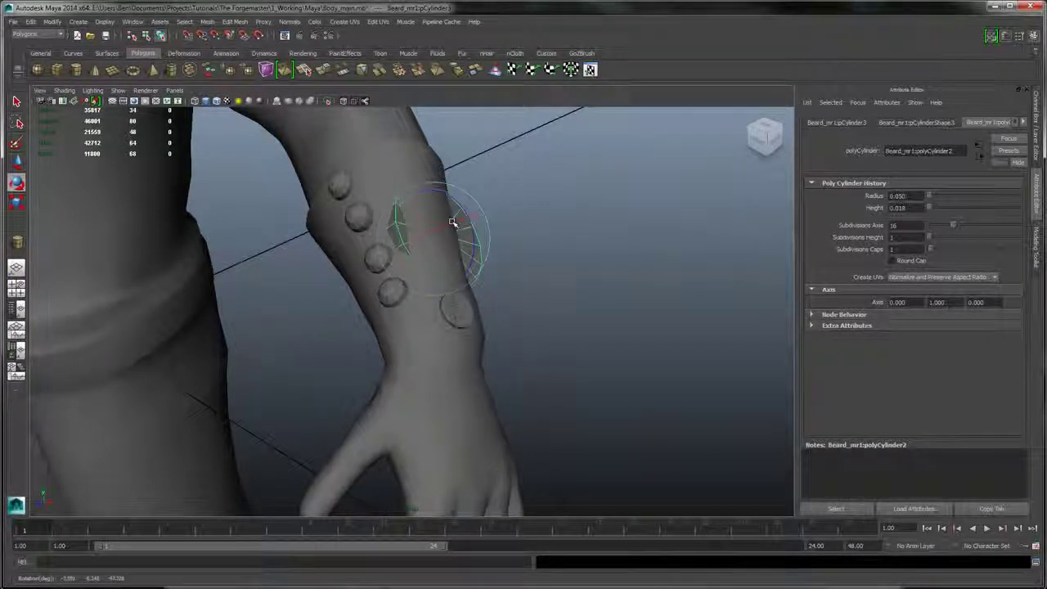
# - Hide the lowerres layer and frame the cylinder alongside the high-resolution glove details
pyautogui.click(1036, 155)
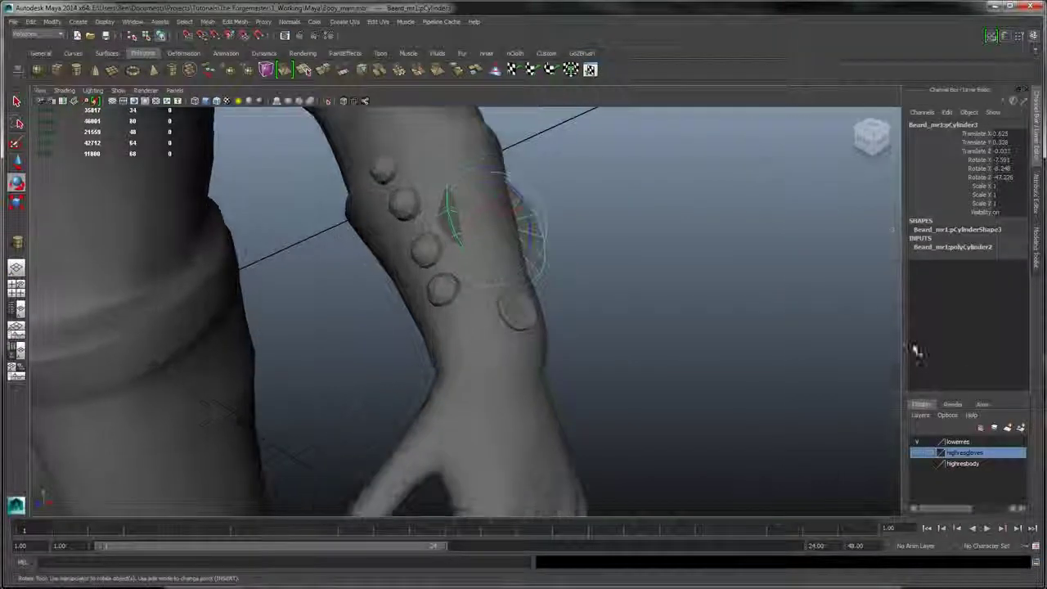
pyautogui.click(917, 443)
pyautogui.press('f')
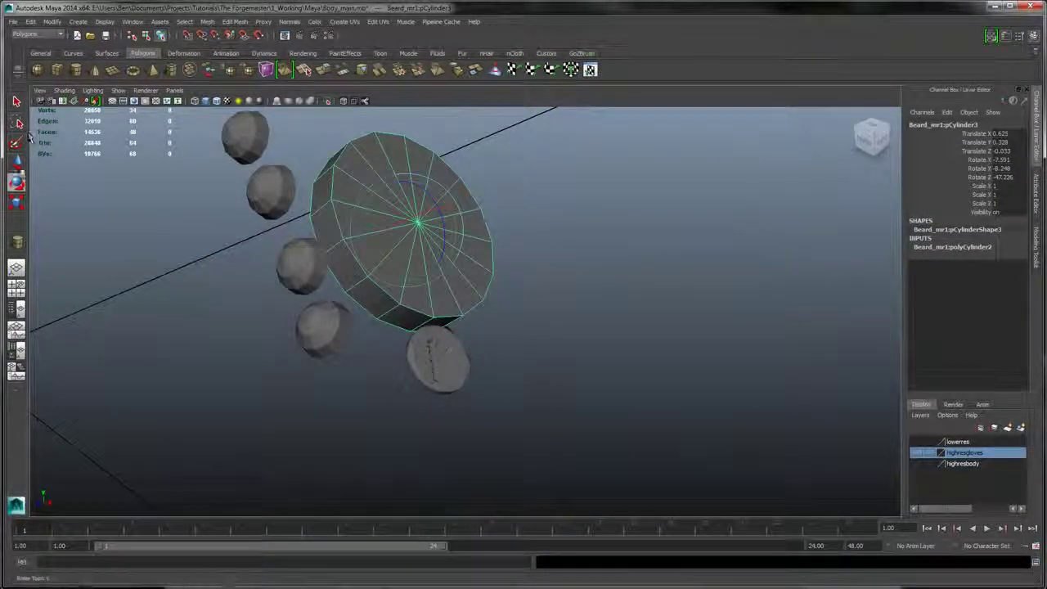
# - Move the cylinder onto the engraved high-resolution disc and scale it uniformly to about 0.395
pyautogui.click(16, 161)
pyautogui.hotkey('ctrl', 'z')
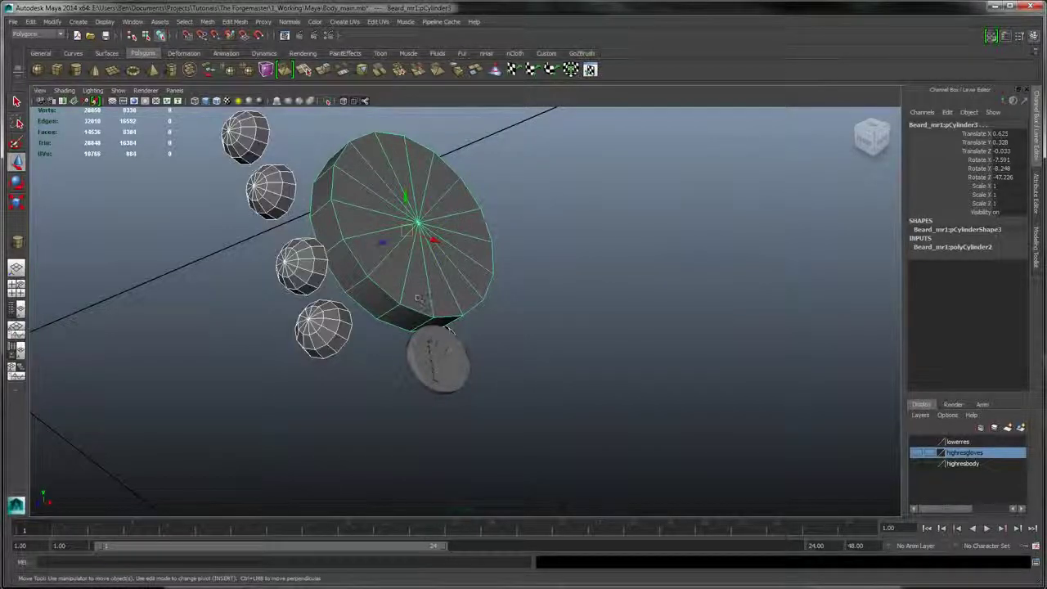
pyautogui.click(426, 290)
pyautogui.moveTo(419, 226); pyautogui.dragTo(200, 201)
pyautogui.click(16, 201)
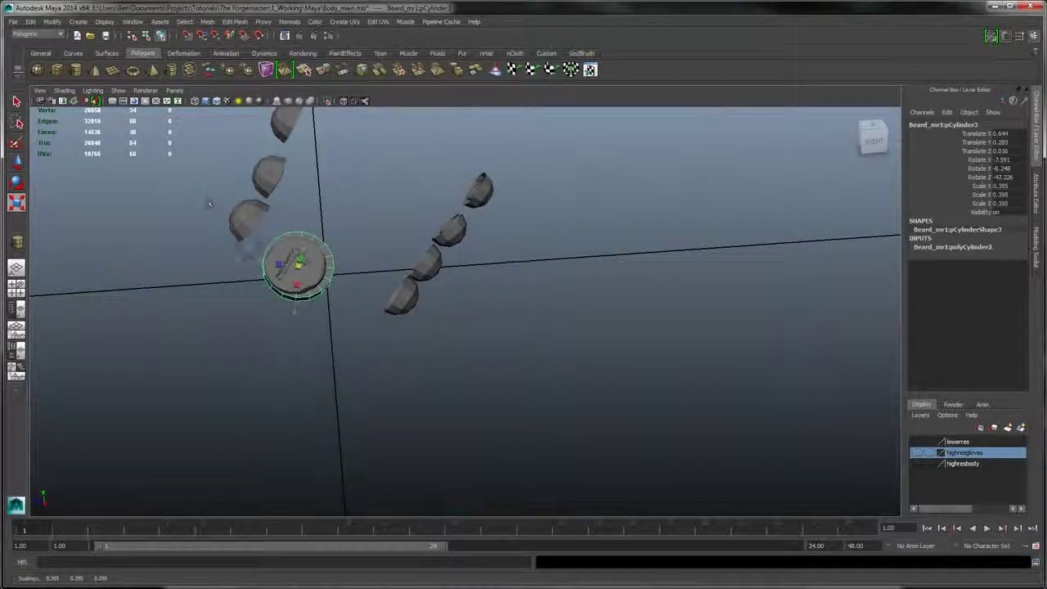
# - Shift the cylinder over the engraved disc and rotate it to about -14.4° in Y and -40.7° in Z
pyautogui.keyDown('alt'); pyautogui.moveTo(399, 216); pyautogui.dragTo(507, 262); pyautogui.keyUp('alt')
pyautogui.click(16, 161)
pyautogui.press('e')
# - Using an enlarged front view in the four-view layout, rotate the cylinder to about -42° in Z to match the disc's slope
pyautogui.click(16, 286)
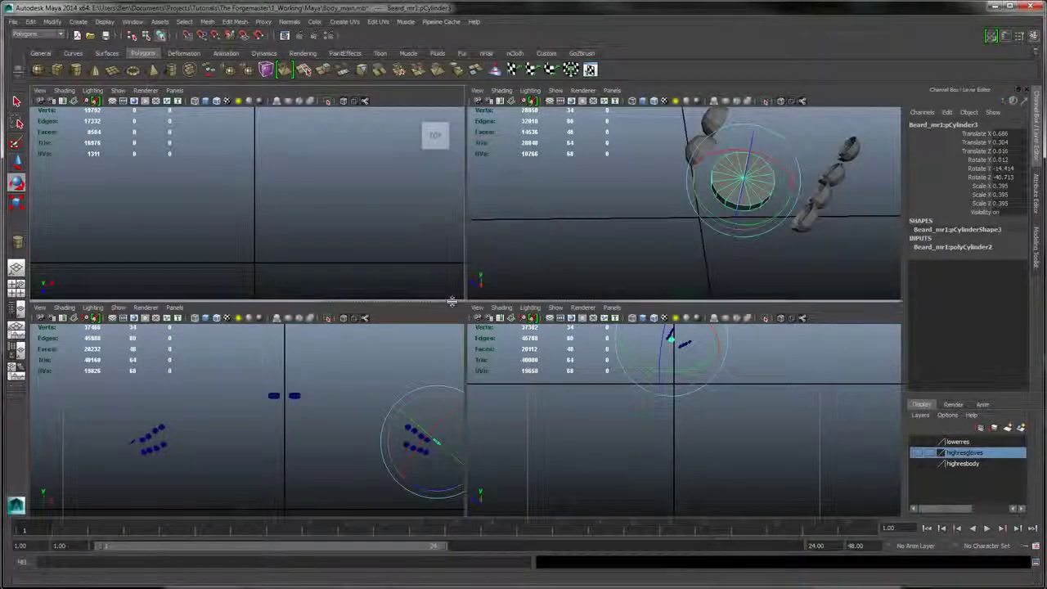
pyautogui.moveTo(463, 302); pyautogui.dragTo(432, 184)
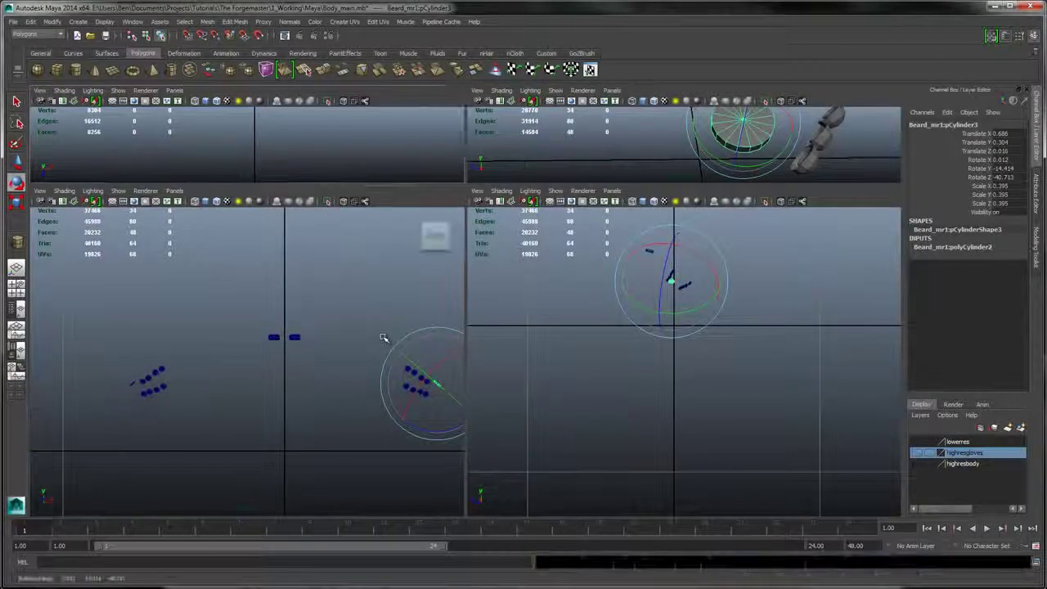
pyautogui.keyDown('alt'); pyautogui.moveTo(385, 341); pyautogui.dragTo(303, 306, button='middle'); pyautogui.keyUp('alt')
pyautogui.keyDown('alt'); pyautogui.moveTo(374, 364); pyautogui.dragTo(341, 348, button='middle'); pyautogui.keyUp('alt')
pyautogui.scroll(7, 425, 315)
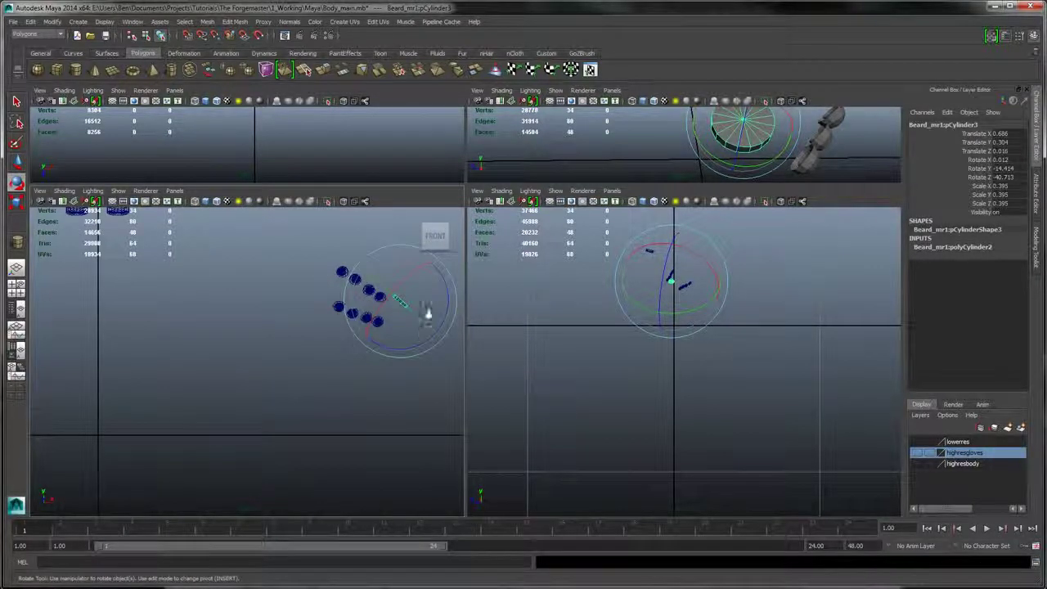
pyautogui.keyDown('alt'); pyautogui.moveTo(459, 333); pyautogui.dragTo(190, 371, button='middle'); pyautogui.keyUp('alt')
pyautogui.keyDown('alt'); pyautogui.moveTo(245, 380); pyautogui.dragTo(340, 306, button='right'); pyautogui.keyUp('alt')
pyautogui.keyDown('alt'); pyautogui.moveTo(341, 301); pyautogui.dragTo(270, 315, button='middle'); pyautogui.keyUp('alt')
pyautogui.scroll(2, 400, 307)
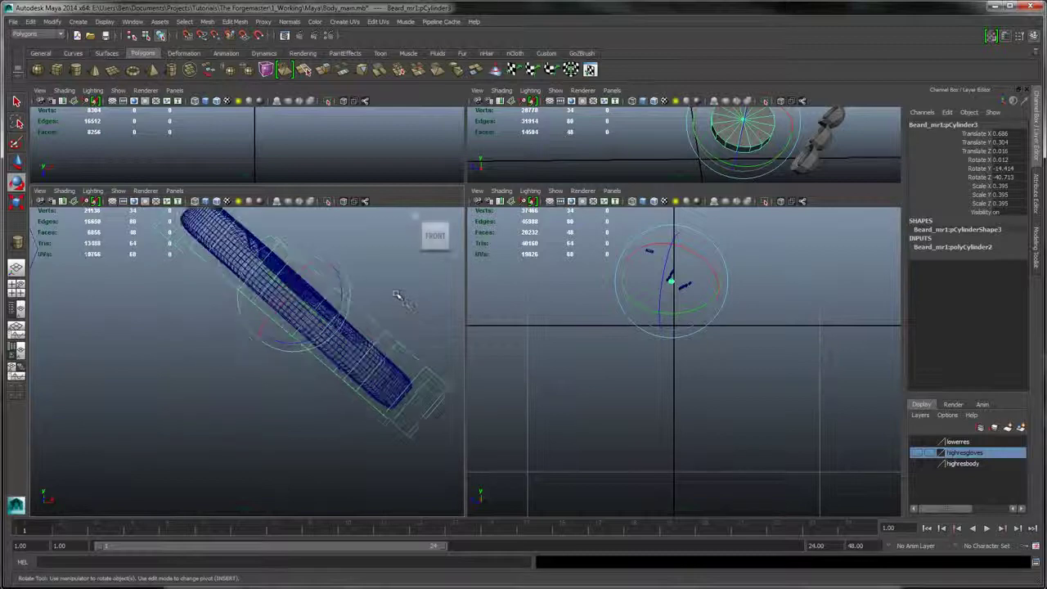
pyautogui.keyDown('alt'); pyautogui.moveTo(406, 282); pyautogui.dragTo(400, 296, button='middle'); pyautogui.keyUp('alt')
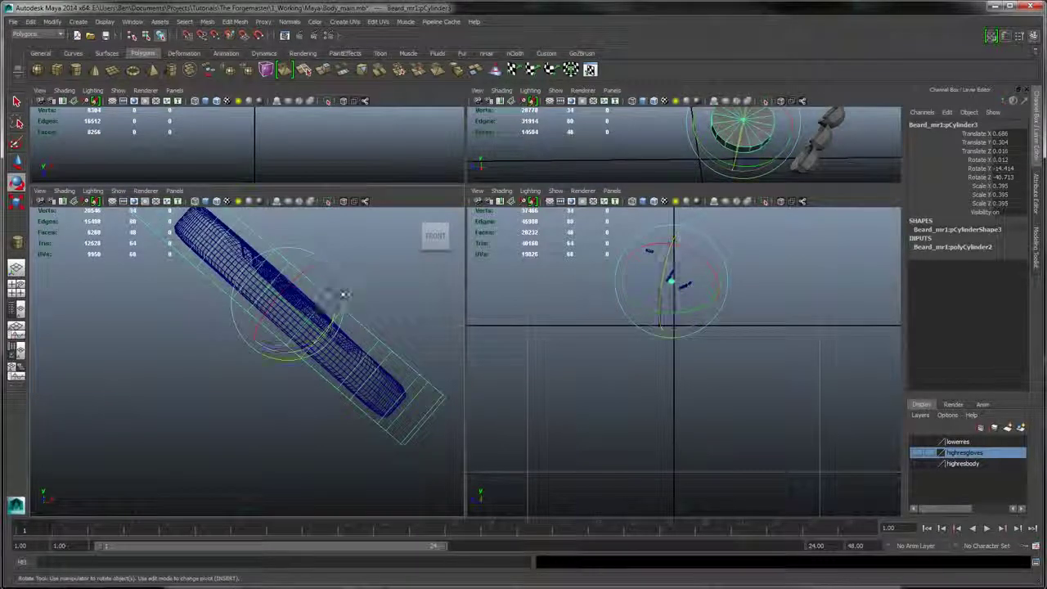
pyautogui.moveTo(345, 295); pyautogui.dragTo(341, 294)
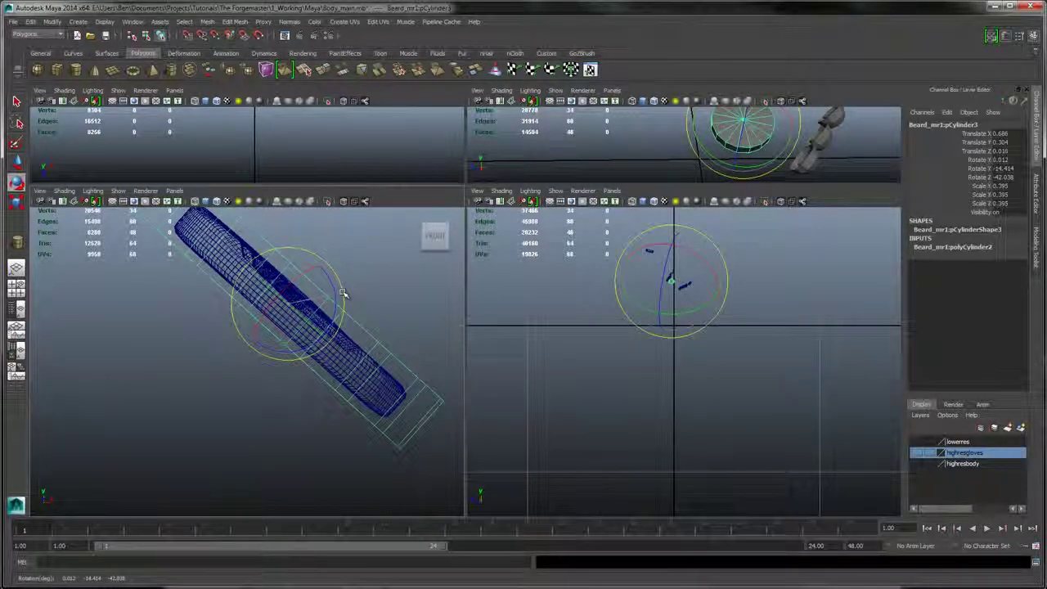
# - Scale the cylinder uniformly to about 0.322 and nudge it to centre it over the engraved disc in front view
pyautogui.click(20, 205)
pyautogui.keyDown('alt'); pyautogui.moveTo(391, 285); pyautogui.dragTo(397, 311, button='middle'); pyautogui.keyUp('alt')
pyautogui.moveTo(297, 336); pyautogui.dragTo(233, 303)
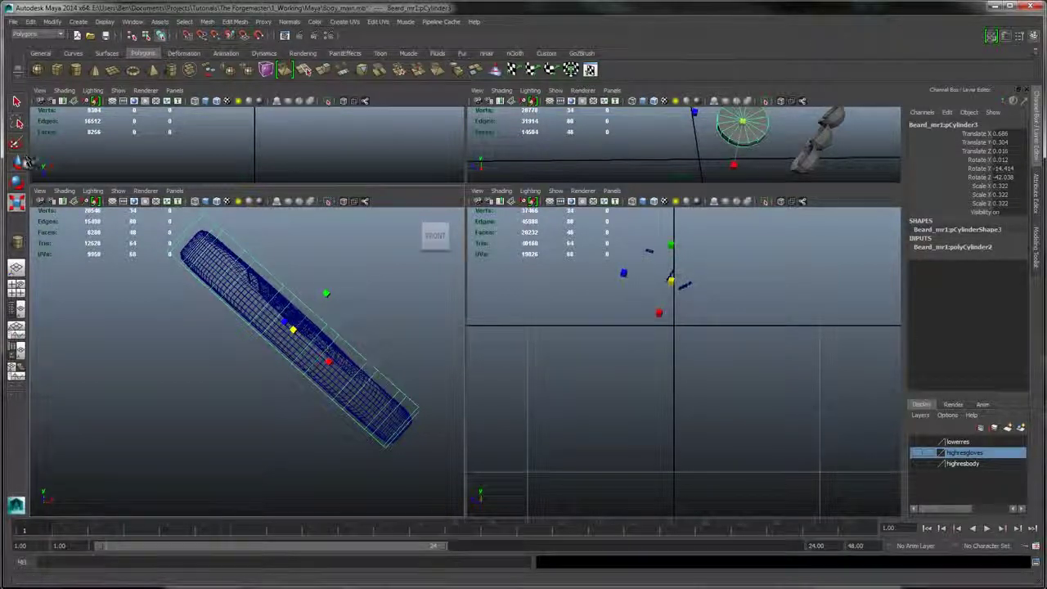
pyautogui.click(18, 161)
pyautogui.moveTo(293, 334); pyautogui.dragTo(296, 340)
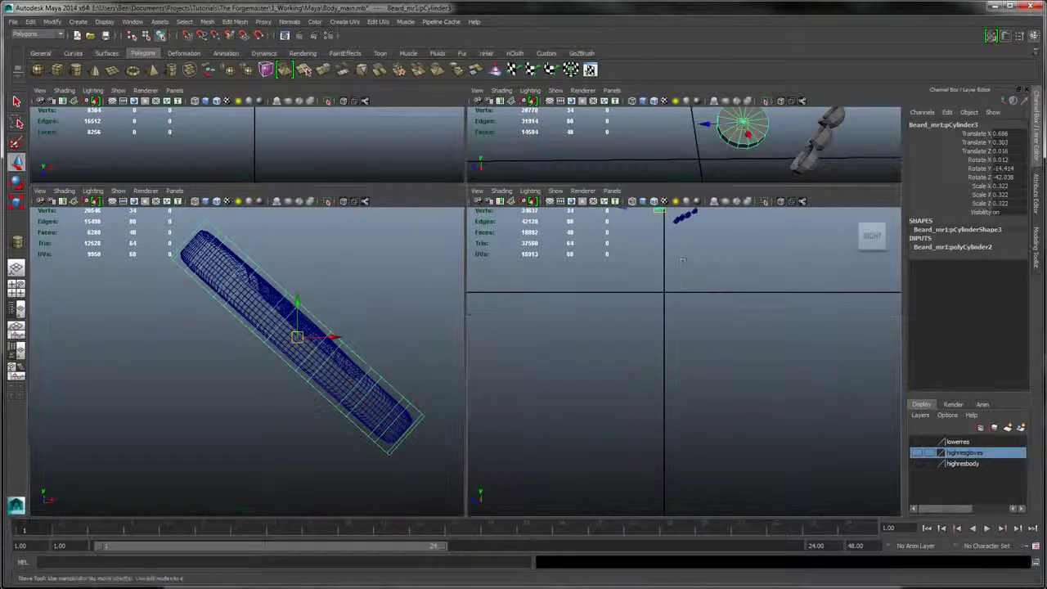
# - Check the cylinder's fit around the engraved disc in the side view and return to the single perspective view
pyautogui.scroll(3, 673, 307)
pyautogui.keyDown('alt'); pyautogui.moveTo(609, 240); pyautogui.dragTo(668, 434, button='middle'); pyautogui.keyUp('alt')
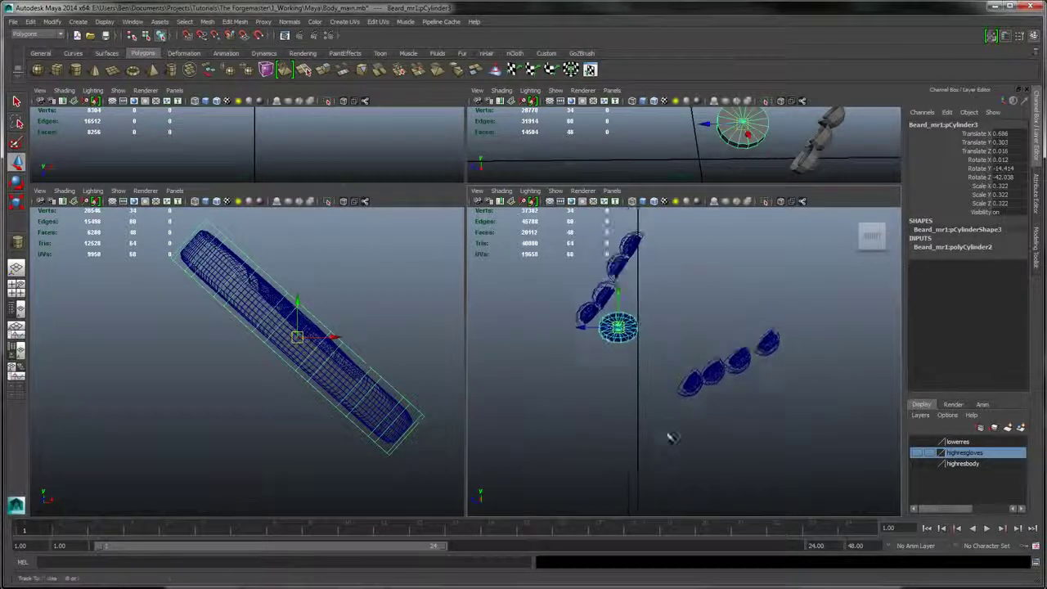
pyautogui.scroll(5, 606, 333)
pyautogui.keyDown('alt'); pyautogui.moveTo(685, 343); pyautogui.dragTo(717, 381, button='middle'); pyautogui.keyUp('alt')
pyautogui.scroll(6, 703, 381)
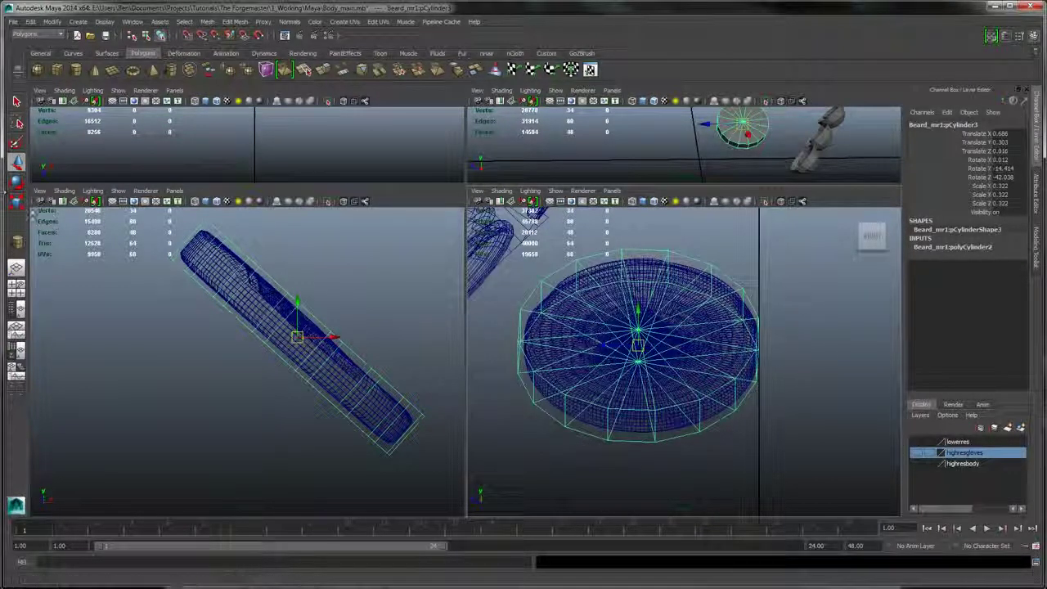
pyautogui.click(16, 268)
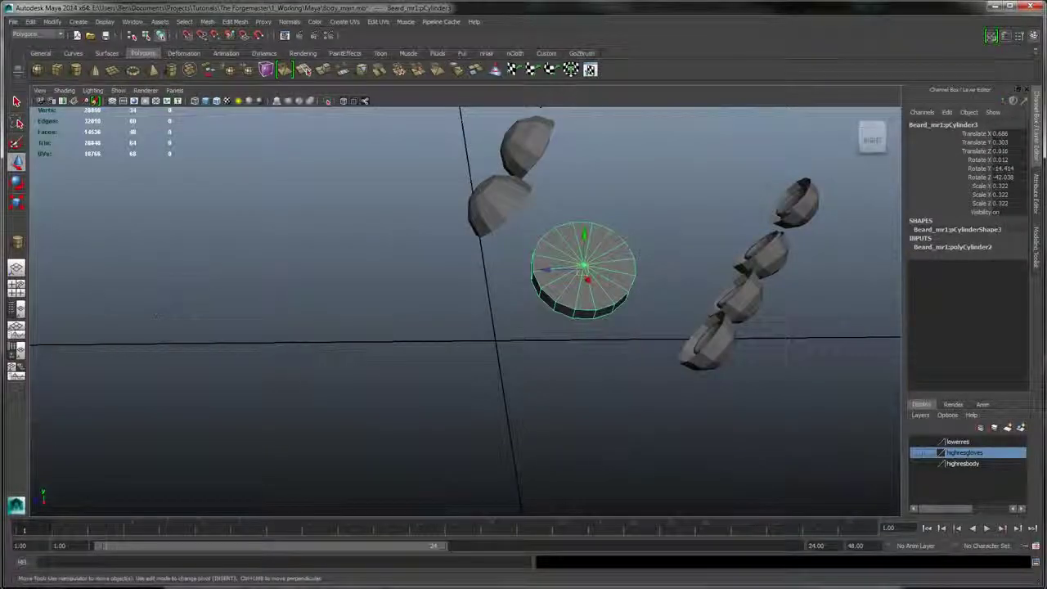
# - Examine the disc cylinder's placement against the bracer rivets from several angles, close up and across the whole set of parts
pyautogui.keyDown('alt'); pyautogui.moveTo(670, 203); pyautogui.dragTo(386, 294, button='middle'); pyautogui.keyUp('alt')
pyautogui.keyDown('alt'); pyautogui.moveTo(386, 294); pyautogui.dragTo(608, 265); pyautogui.keyUp('alt')
pyautogui.keyDown('alt'); pyautogui.moveTo(376, 247); pyautogui.dragTo(500, 245, button='middle'); pyautogui.keyUp('alt')
pyautogui.keyDown('alt'); pyautogui.moveTo(793, 246); pyautogui.dragTo(518, 243, button='right'); pyautogui.keyUp('alt')
pyautogui.keyDown('alt'); pyautogui.moveTo(518, 243); pyautogui.dragTo(587, 240, button='middle'); pyautogui.keyUp('alt')
pyautogui.keyDown('alt'); pyautogui.moveTo(588, 239); pyautogui.dragTo(602, 224); pyautogui.keyUp('alt')
pyautogui.keyDown('alt'); pyautogui.moveTo(740, 230); pyautogui.dragTo(589, 219, button='right'); pyautogui.keyUp('alt')
pyautogui.keyDown('alt'); pyautogui.moveTo(590, 219); pyautogui.dragTo(633, 212, button='middle'); pyautogui.keyUp('alt')
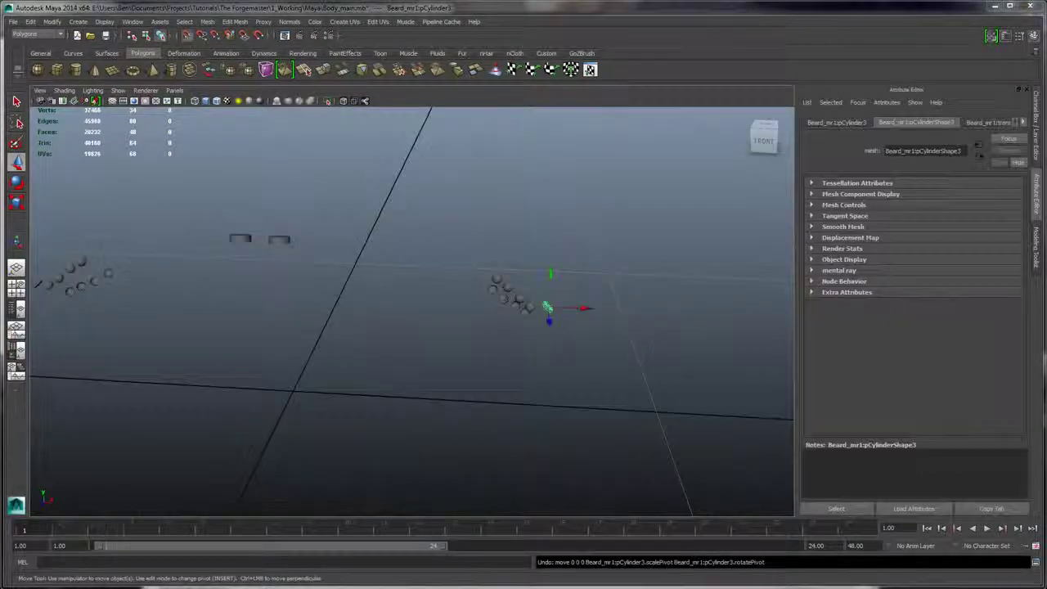
pyautogui.keyDown('alt'); pyautogui.moveTo(594, 230); pyautogui.dragTo(542, 214, button='middle'); pyautogui.keyUp('alt')
pyautogui.moveTo(542, 214)
pyautogui.keyDown('alt'); pyautogui.mouseDown()
pyautogui.moveTo(516, 207)
pyautogui.moveTo(580, 266)
pyautogui.moveTo(582, 242)
pyautogui.moveTo(605, 245)
pyautogui.moveTo(509, 206)
pyautogui.moveTo(536, 203)
pyautogui.mouseUp(); pyautogui.keyUp('alt')
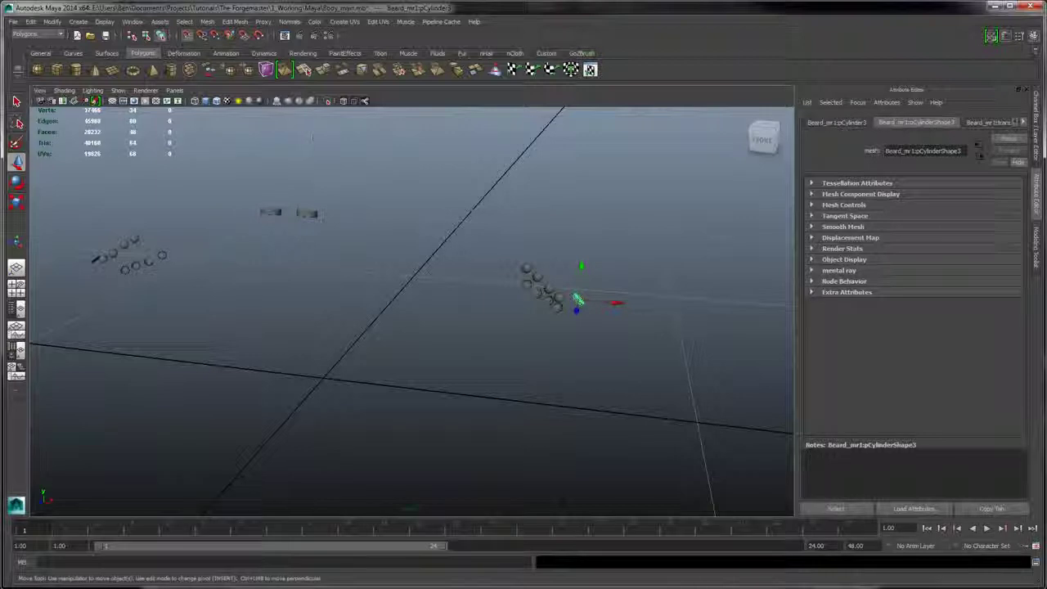
pyautogui.keyDown('alt'); pyautogui.moveTo(517, 240); pyautogui.dragTo(490, 320); pyautogui.keyUp('alt')
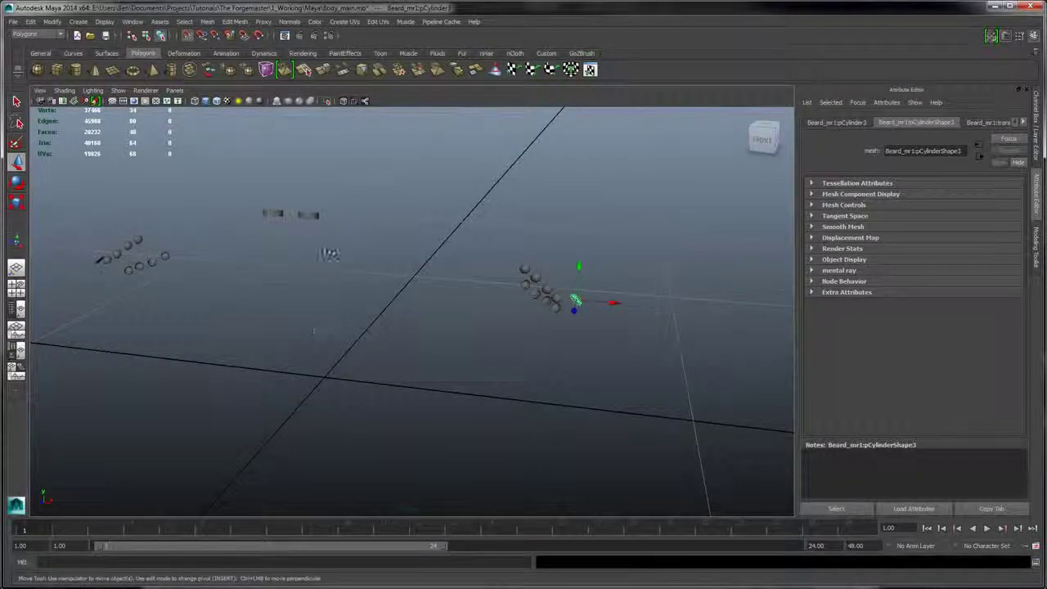
pyautogui.keyDown('alt'); pyautogui.moveTo(328, 254); pyautogui.dragTo(304, 347); pyautogui.keyUp('alt')
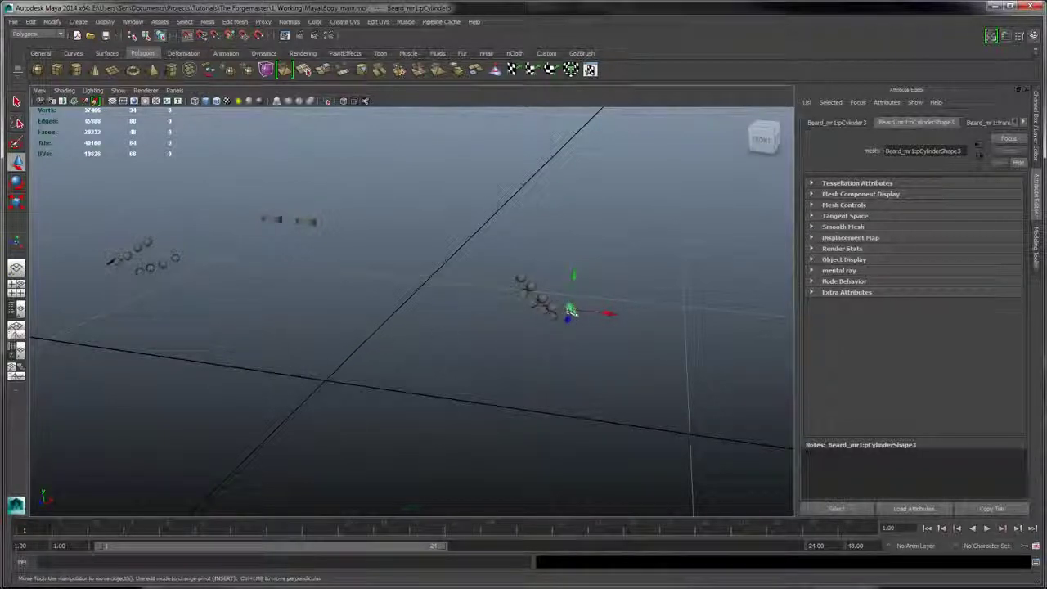
pyautogui.keyDown('alt'); pyautogui.moveTo(454, 255); pyautogui.dragTo(436, 271, button='middle'); pyautogui.keyUp('alt')
pyautogui.keyDown('alt'); pyautogui.moveTo(437, 271); pyautogui.dragTo(432, 273, button='right'); pyautogui.keyUp('alt')
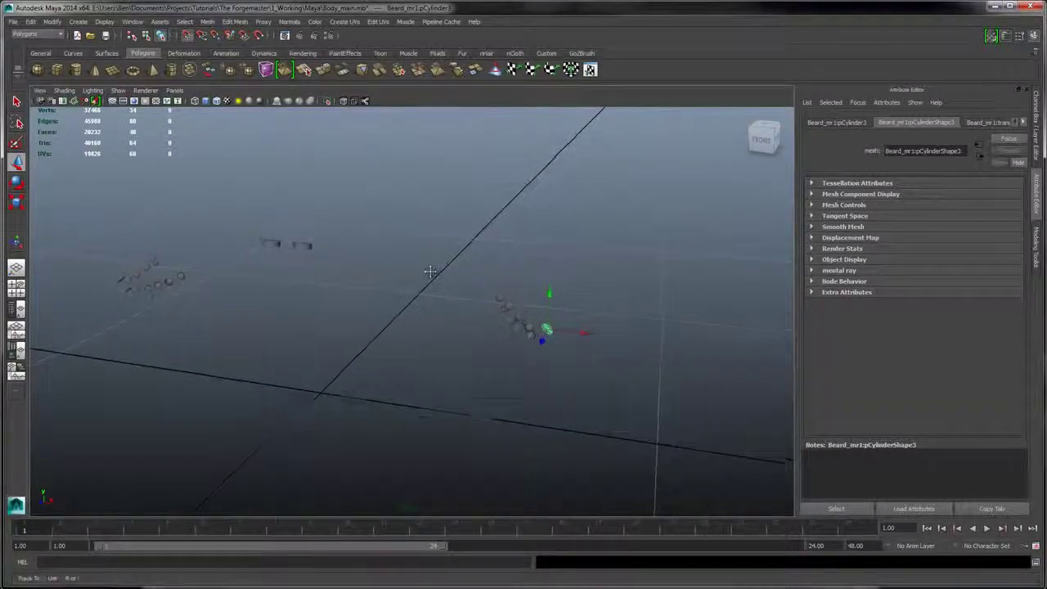
pyautogui.keyDown('alt'); pyautogui.moveTo(431, 273); pyautogui.dragTo(440, 284, button='middle'); pyautogui.keyUp('alt')
pyautogui.keyDown('alt'); pyautogui.moveTo(486, 303); pyautogui.dragTo(406, 269); pyautogui.keyUp('alt')
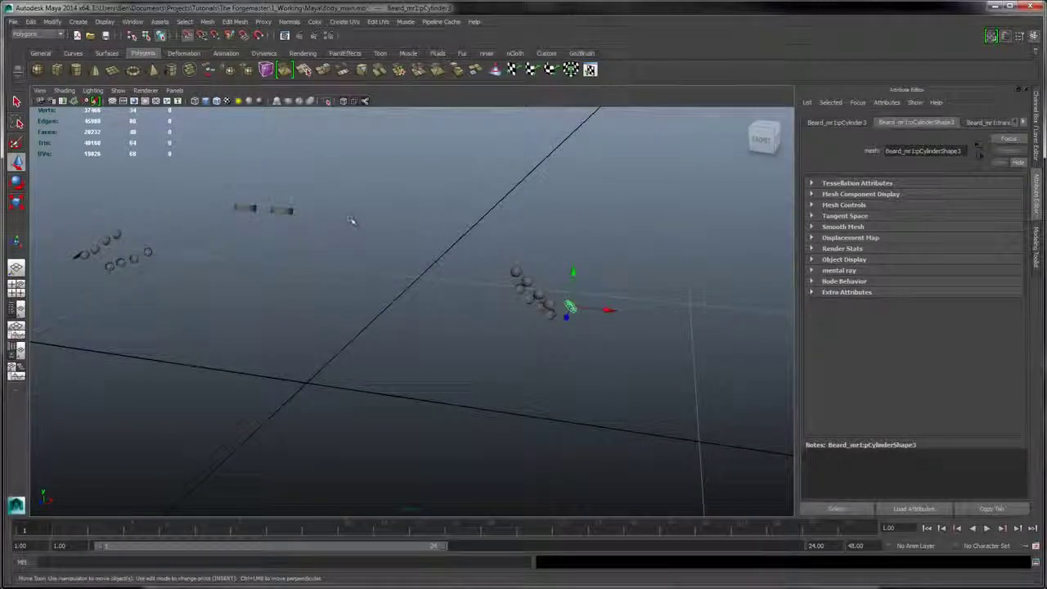
# - Move the disc cylinder's pivot to the world origin using grid snapping
pyautogui.click(187, 36)
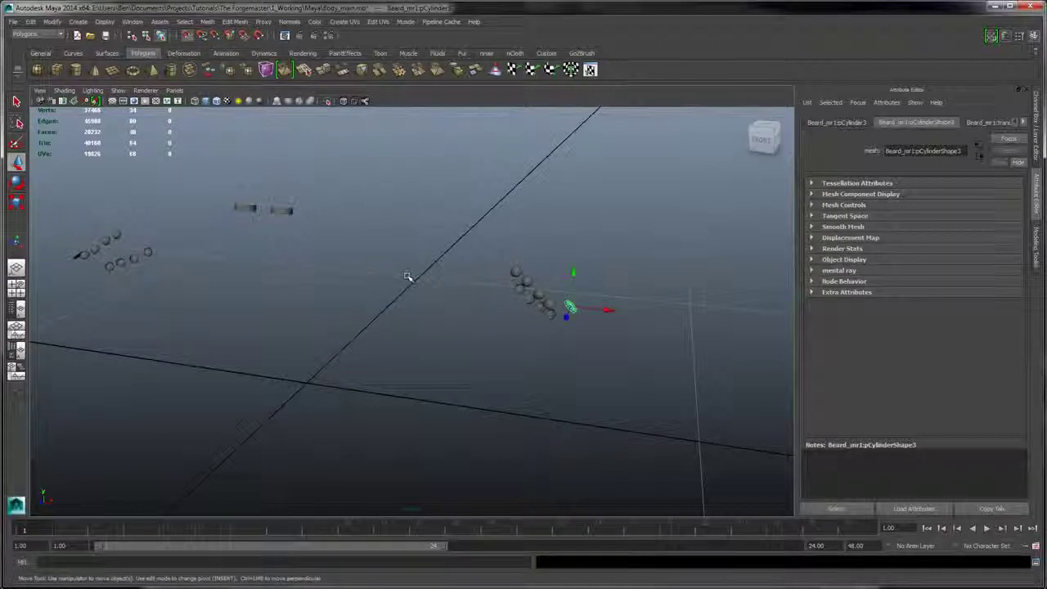
pyautogui.press('Insert')
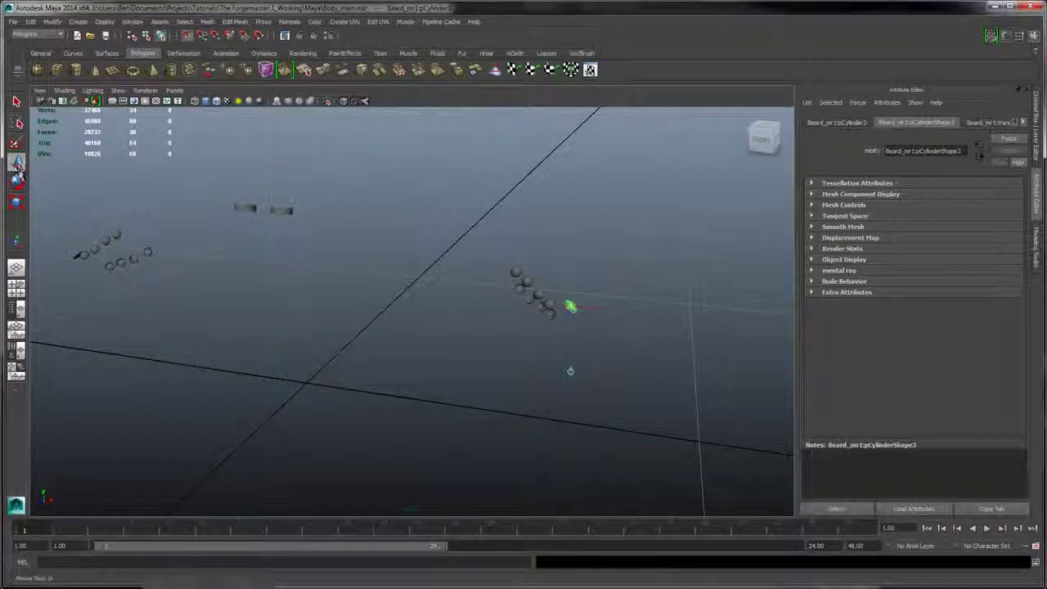
pyautogui.click(570, 306)
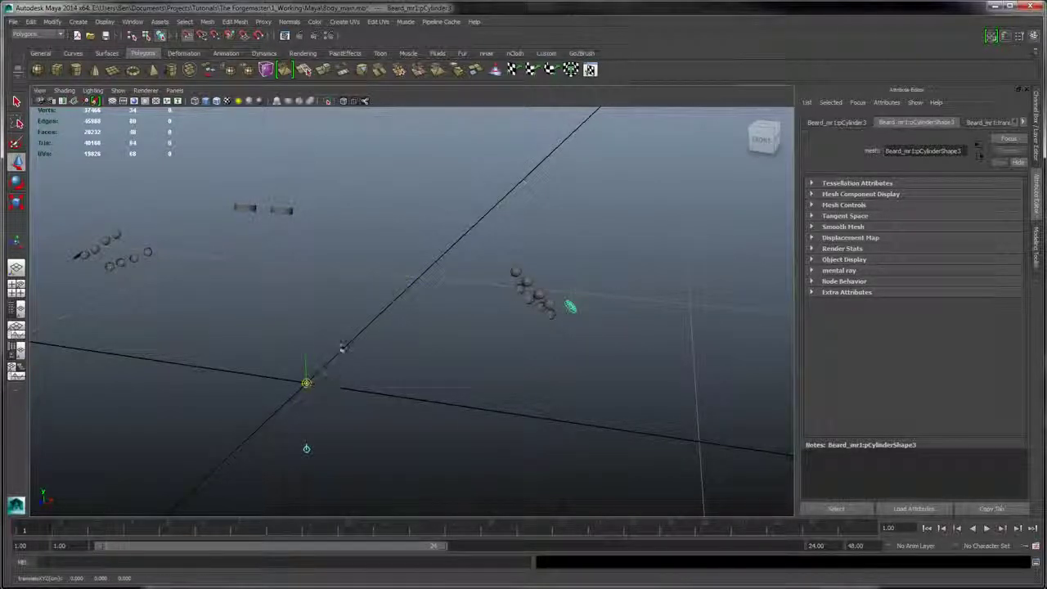
pyautogui.press('Insert')
# - Mirror the disc cylinder to the opposite bracer with Duplicate Special, making one copy with a scale of -1 in X
pyautogui.keyDown('alt'); pyautogui.moveTo(386, 311); pyautogui.dragTo(374, 295); pyautogui.keyUp('alt')
pyautogui.keyDown('alt'); pyautogui.moveTo(373, 294); pyautogui.dragTo(410, 293, button='middle'); pyautogui.keyUp('alt')
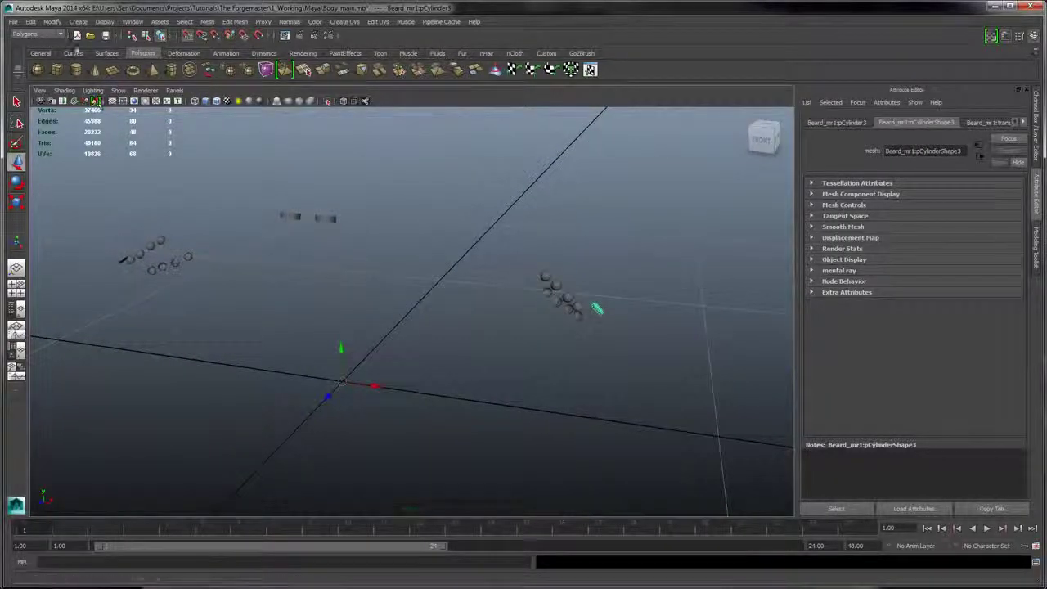
pyautogui.click(51, 22)
pyautogui.moveTo(30, 22)
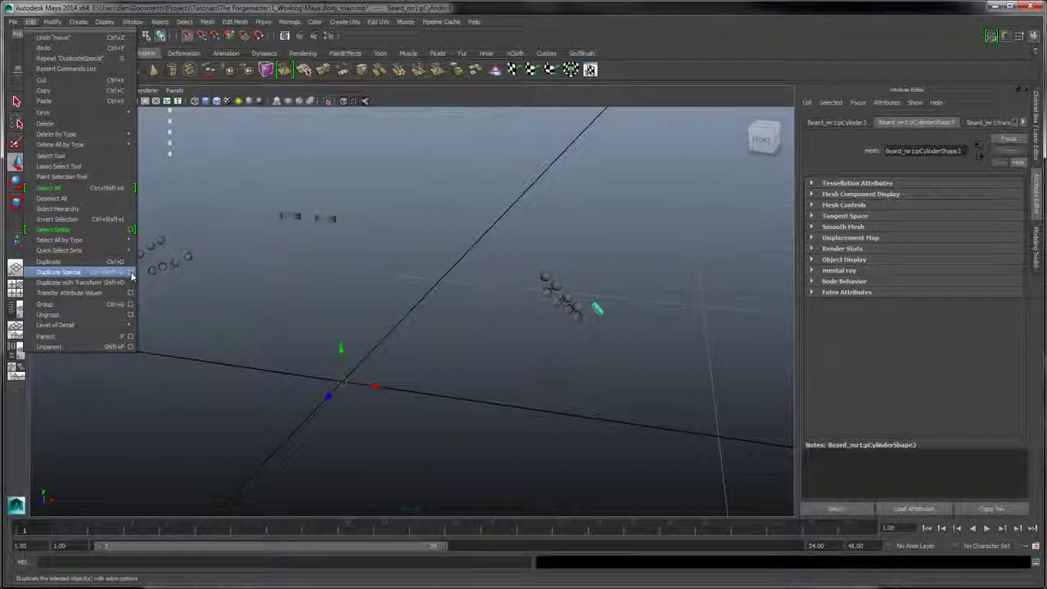
pyautogui.click(130, 272)
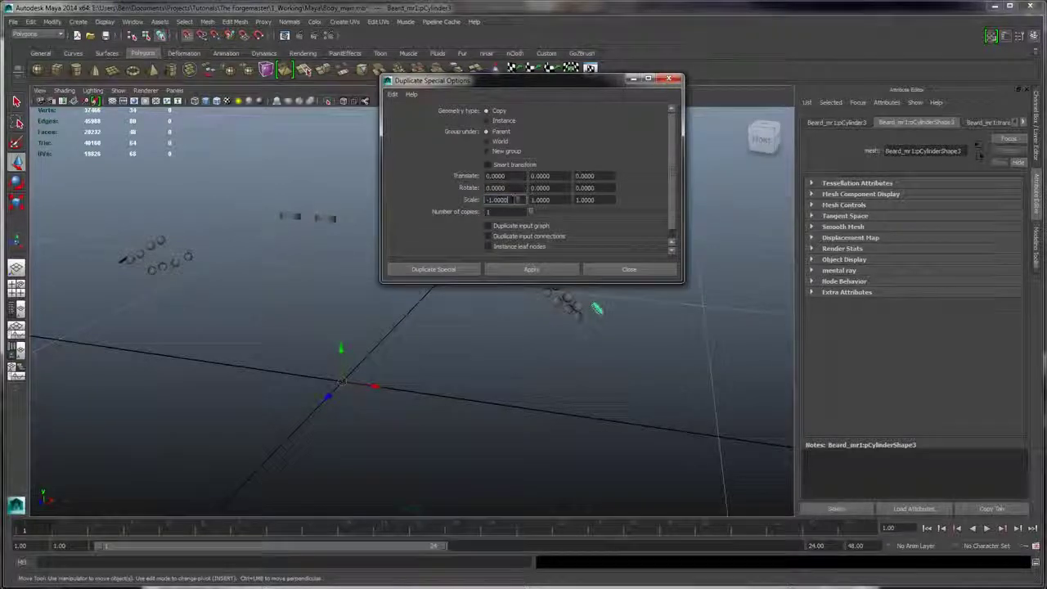
pyautogui.click(531, 269)
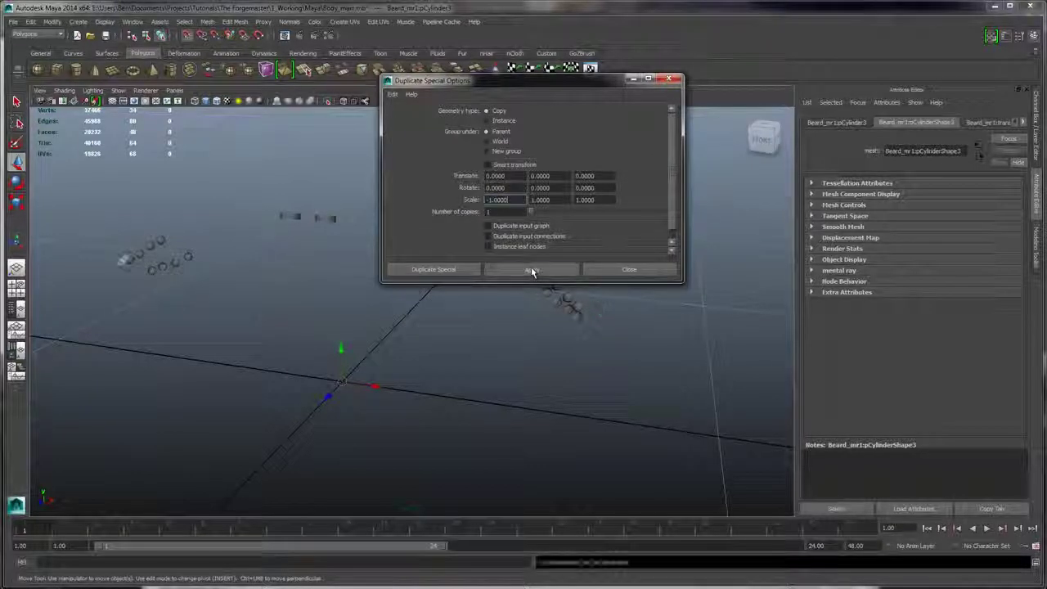
pyautogui.click(628, 270)
# - Nudge the mirrored cylinder slightly along Z and compare its position with the neighbouring rivets from several sides
pyautogui.keyDown('alt'); pyautogui.moveTo(626, 269); pyautogui.dragTo(760, 271, button='middle'); pyautogui.keyUp('alt')
pyautogui.keyDown('alt'); pyautogui.moveTo(760, 271); pyautogui.dragTo(900, 265); pyautogui.keyUp('alt')
pyautogui.keyDown('alt'); pyautogui.moveTo(491, 294); pyautogui.dragTo(530, 265); pyautogui.keyUp('alt')
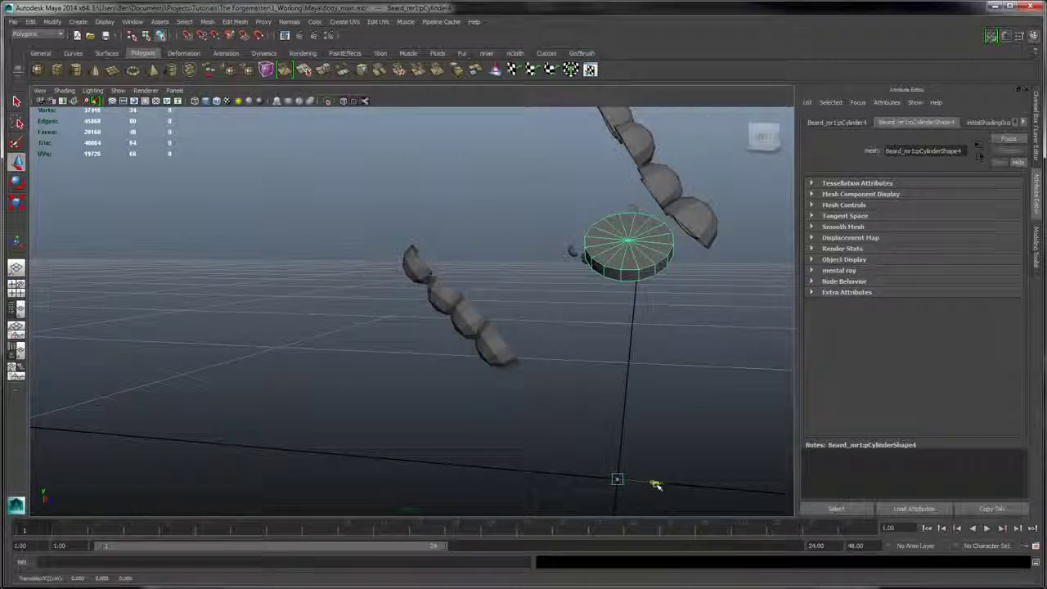
pyautogui.moveTo(655, 485); pyautogui.dragTo(655, 484)
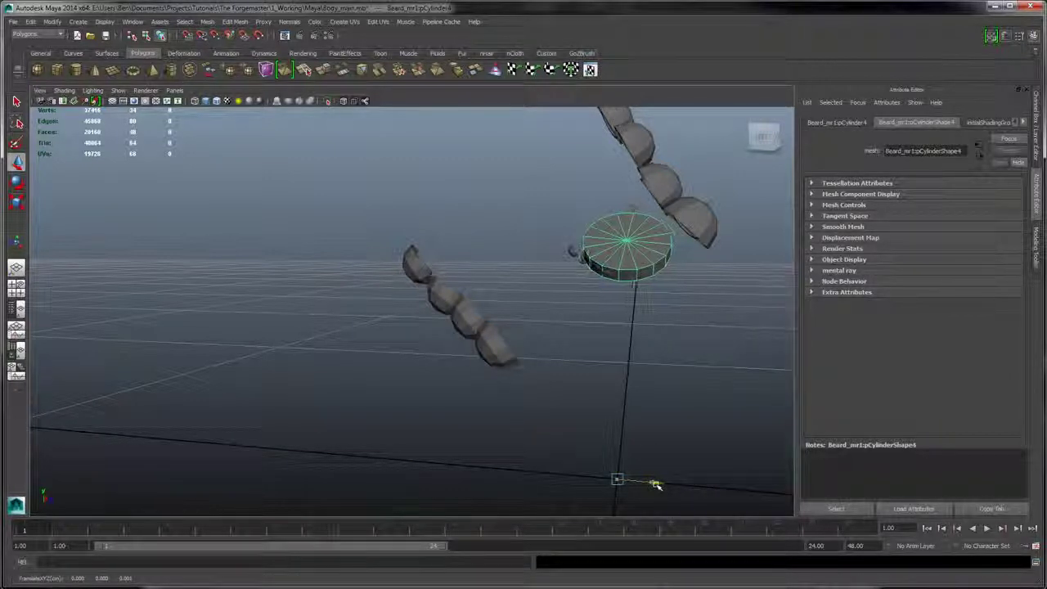
pyautogui.keyDown('alt'); pyautogui.moveTo(676, 409); pyautogui.dragTo(763, 342); pyautogui.keyUp('alt')
pyautogui.press('w')
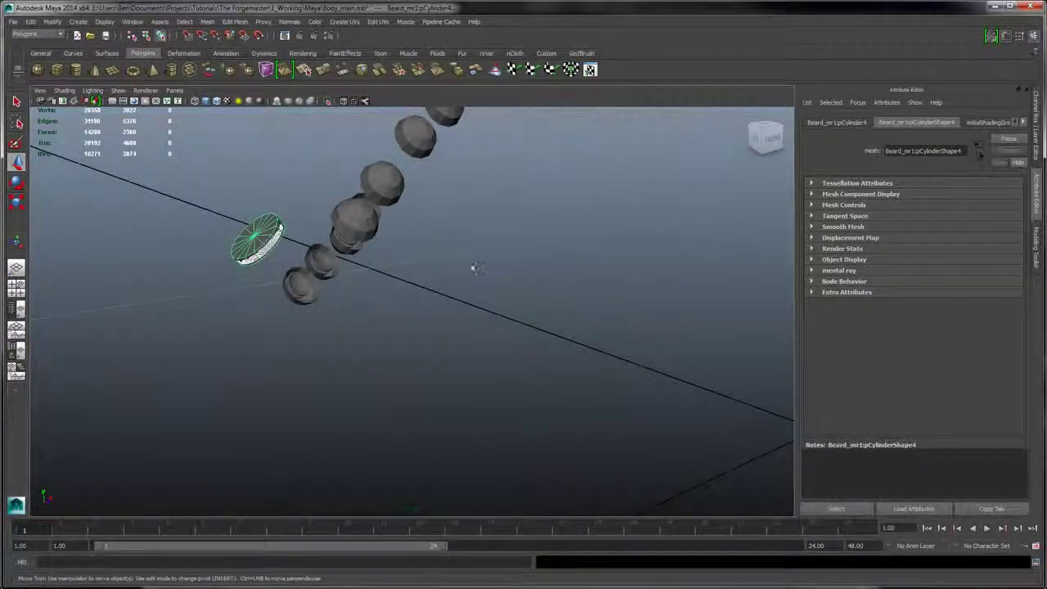
pyautogui.click(477, 268)
pyautogui.click(258, 230)
pyautogui.keyDown('alt'); pyautogui.moveTo(533, 257); pyautogui.dragTo(493, 255, button='middle'); pyautogui.keyUp('alt')
pyautogui.keyDown('alt'); pyautogui.moveTo(493, 255); pyautogui.dragTo(568, 307, button='right'); pyautogui.keyUp('alt')
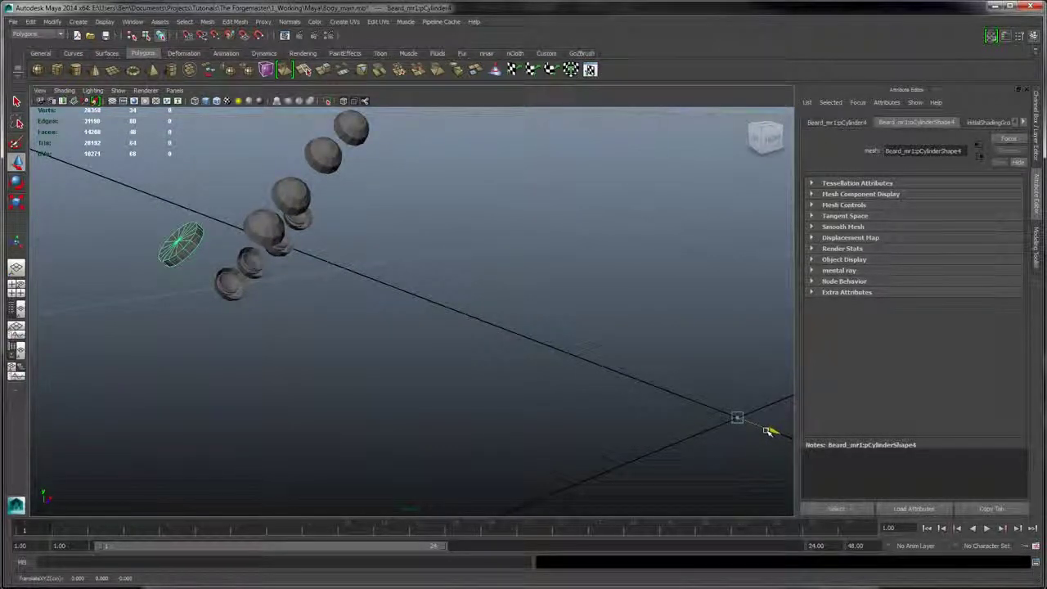
pyautogui.keyDown('alt'); pyautogui.moveTo(346, 278); pyautogui.dragTo(517, 275); pyautogui.keyUp('alt')
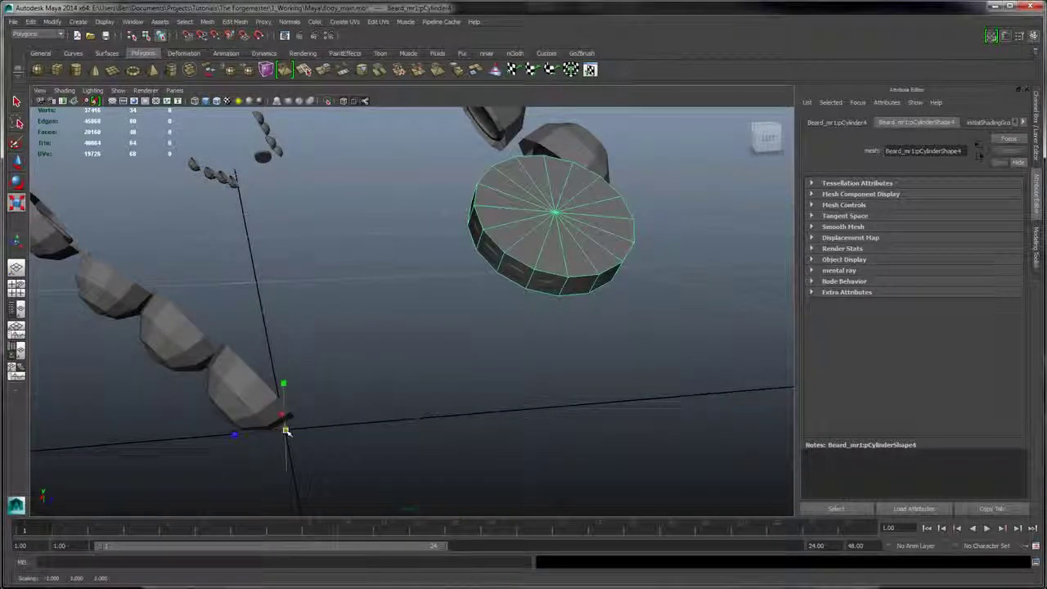
# - Scale the mirrored cylinder uniformly by about 1.002 and shift it slightly along the Z axis
pyautogui.moveTo(287, 430); pyautogui.dragTo(287, 381)
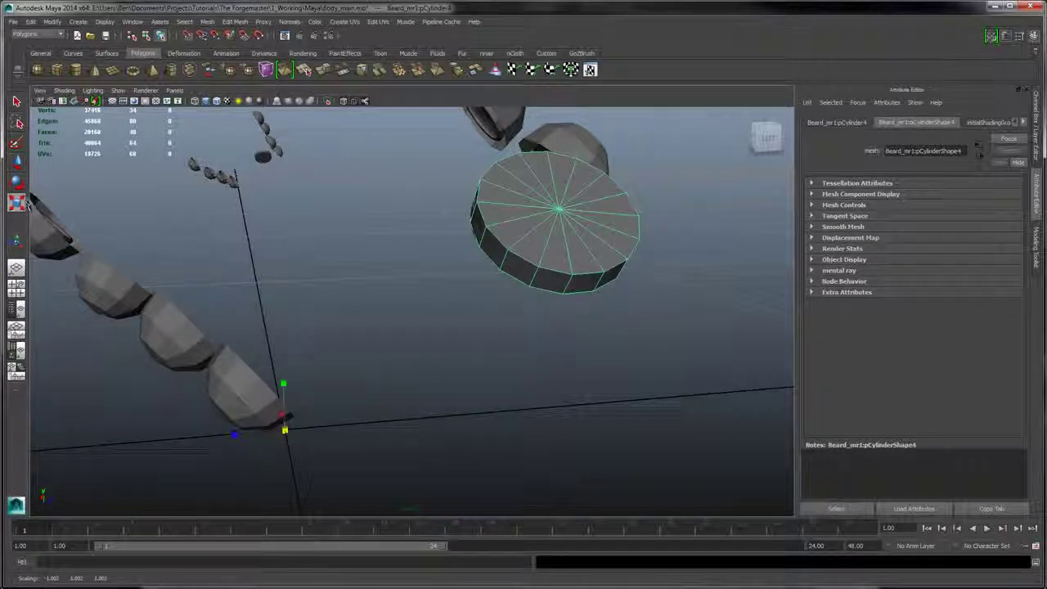
pyautogui.press('w')
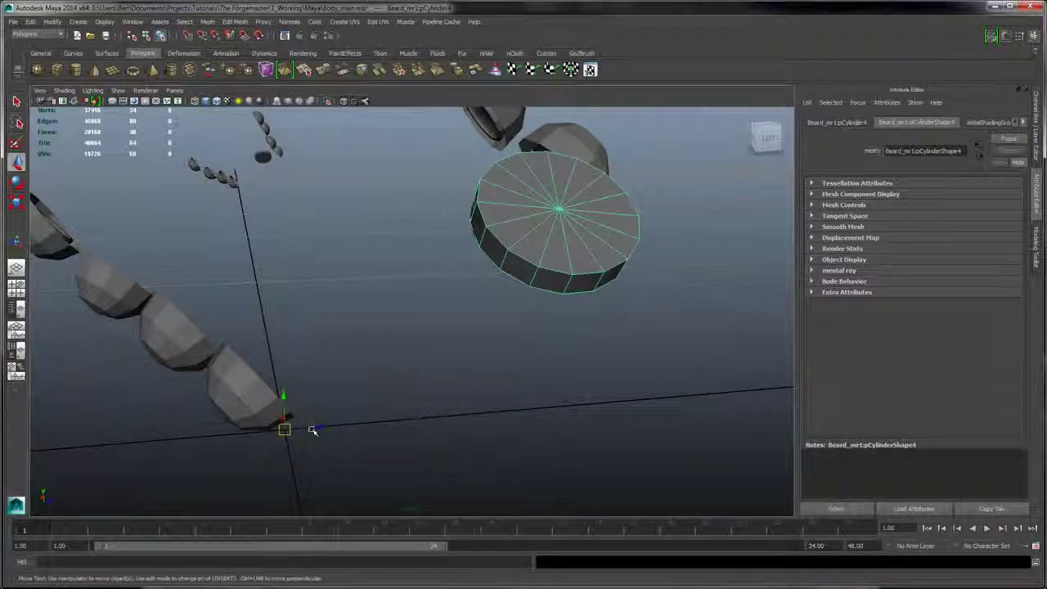
pyautogui.click(293, 426)
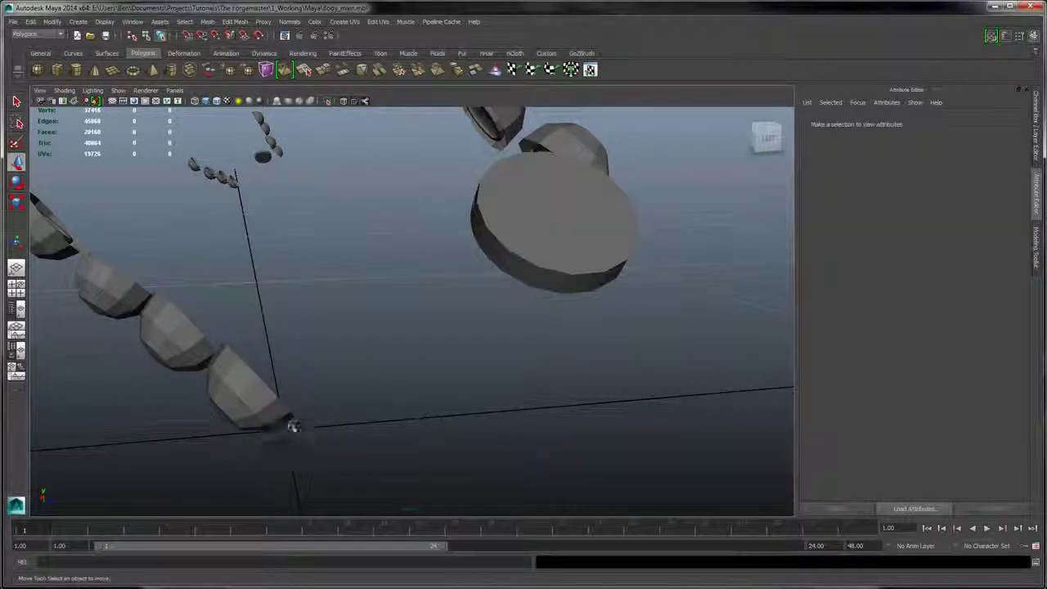
pyautogui.click(490, 261)
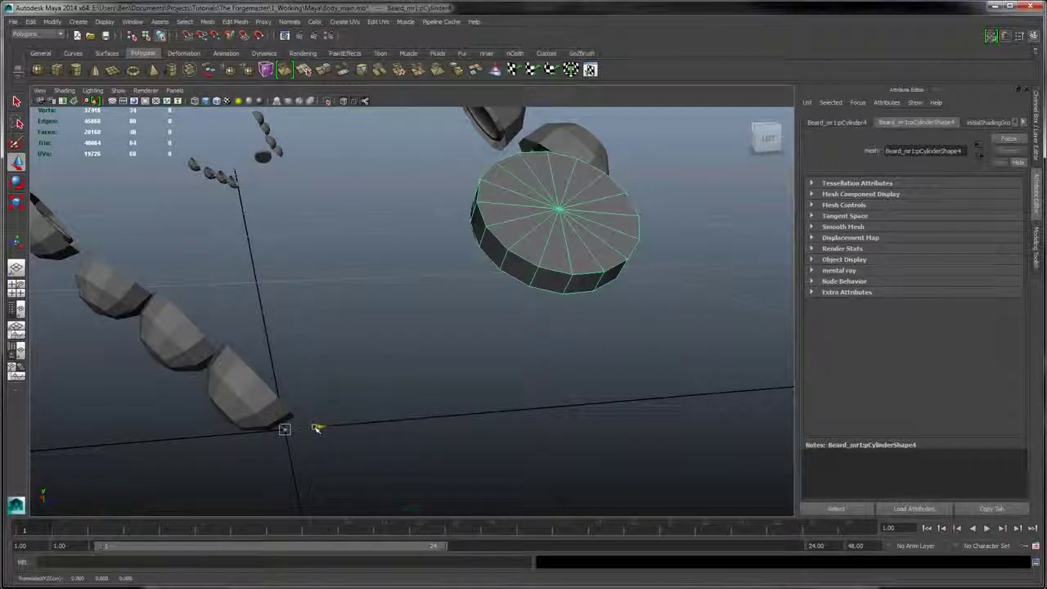
pyautogui.moveTo(316, 428); pyautogui.dragTo(316, 429)
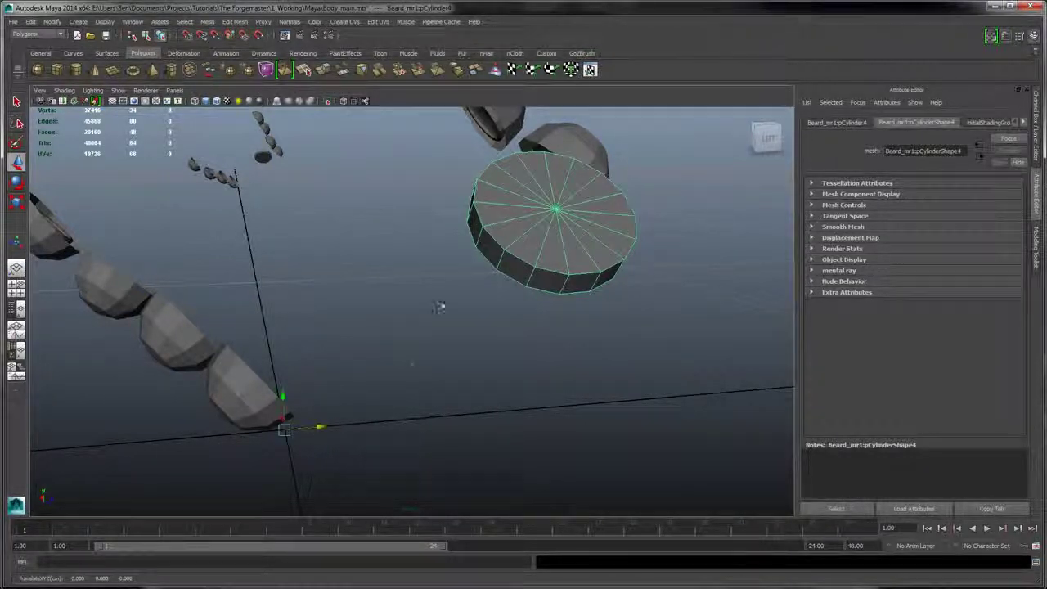
# - Center the mirrored cylinder's pivot and fine-tune its placement and size beside the rivets
pyautogui.keyDown('alt'); pyautogui.moveTo(439, 307); pyautogui.dragTo(398, 238); pyautogui.keyUp('alt')
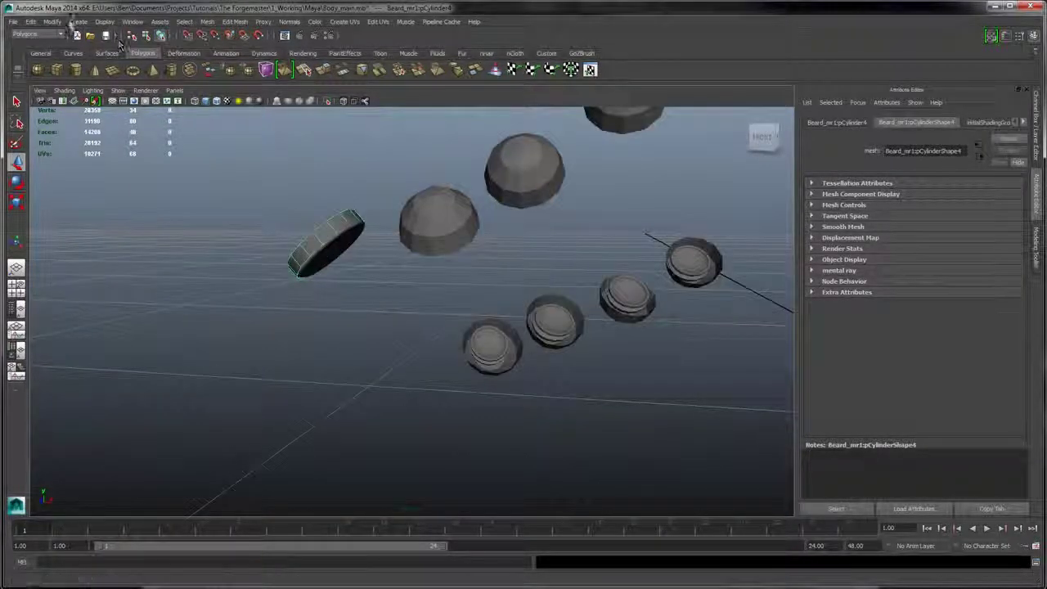
pyautogui.click(52, 22)
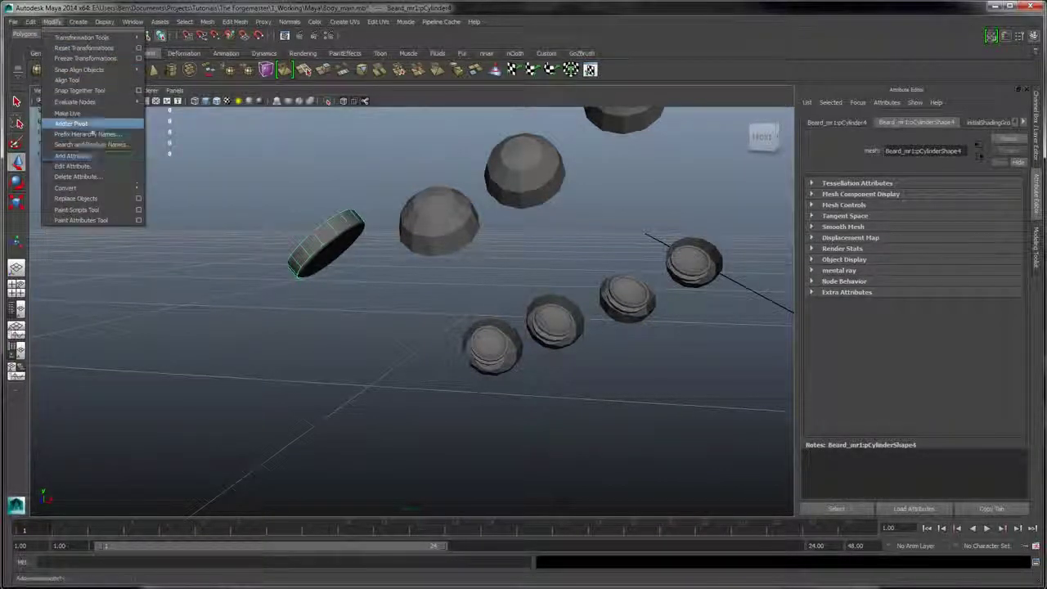
pyautogui.click(91, 127)
pyautogui.keyDown('alt'); pyautogui.moveTo(445, 211); pyautogui.dragTo(560, 268, button='middle'); pyautogui.keyUp('alt')
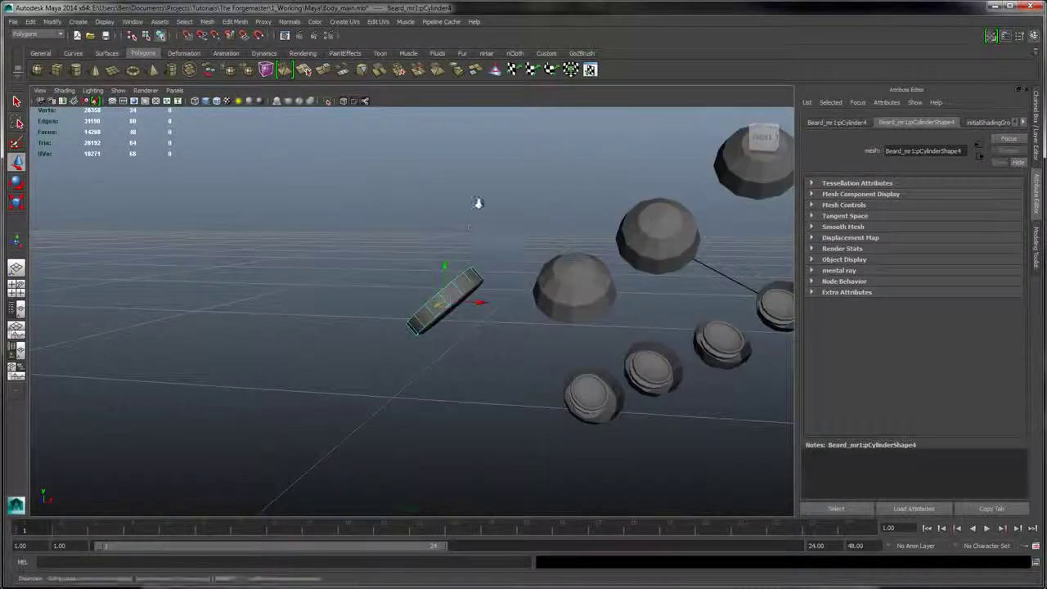
pyautogui.keyDown('alt'); pyautogui.moveTo(479, 204); pyautogui.dragTo(491, 229, button='right'); pyautogui.keyUp('alt')
pyautogui.press('w')
pyautogui.moveTo(494, 294); pyautogui.dragTo(521, 250)
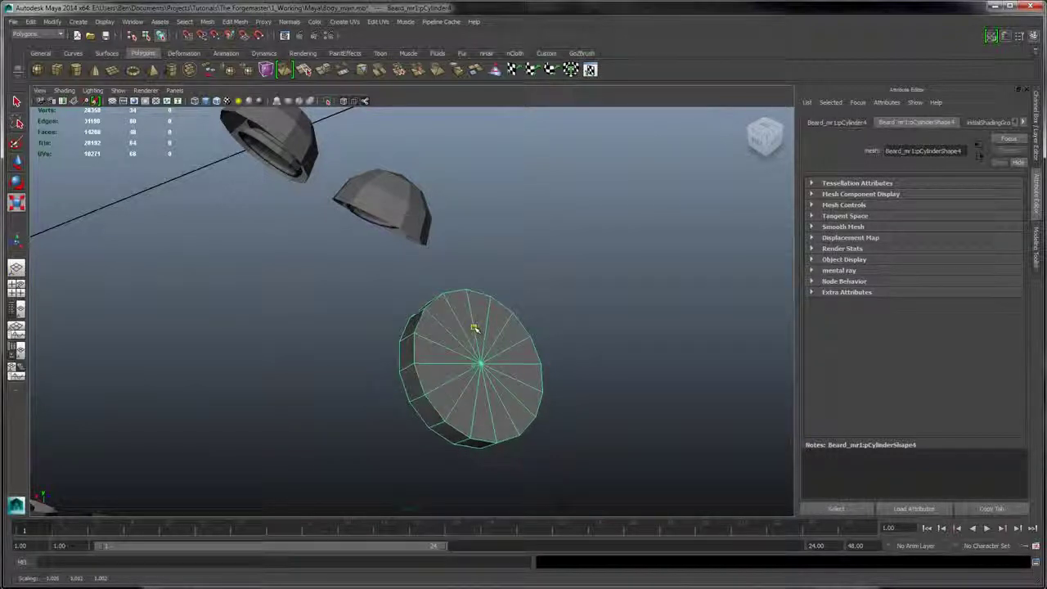
# - Check the mirrored cylinder's fit beside the rivets up close and against the opposite bracer's parts
pyautogui.keyDown('alt'); pyautogui.moveTo(474, 327); pyautogui.dragTo(405, 282, button='right'); pyautogui.keyUp('alt')
pyautogui.keyDown('alt'); pyautogui.moveTo(523, 327); pyautogui.dragTo(372, 275, button='middle'); pyautogui.keyUp('alt')
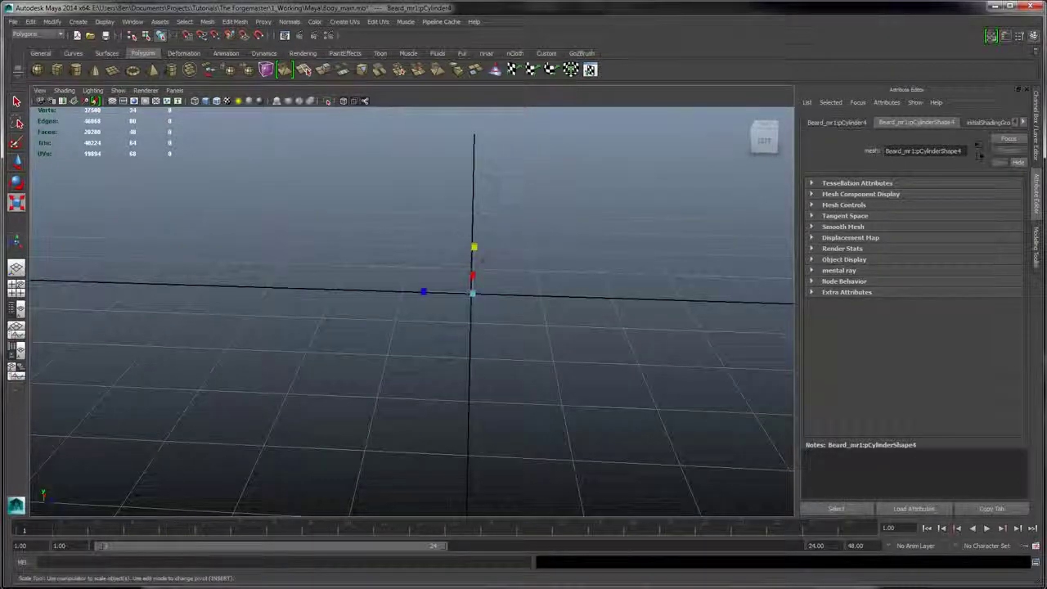
pyautogui.keyDown('alt'); pyautogui.moveTo(371, 275); pyautogui.dragTo(433, 253, button='right'); pyautogui.keyUp('alt')
pyautogui.keyDown('alt'); pyautogui.moveTo(514, 217); pyautogui.dragTo(461, 306, button='middle'); pyautogui.keyUp('alt')
pyautogui.keyDown('alt'); pyautogui.moveTo(461, 306); pyautogui.dragTo(415, 280); pyautogui.keyUp('alt')
pyautogui.scroll(4, 426, 269)
pyautogui.scroll(-2, 424, 269)
pyautogui.scroll(-6, 401, 317)
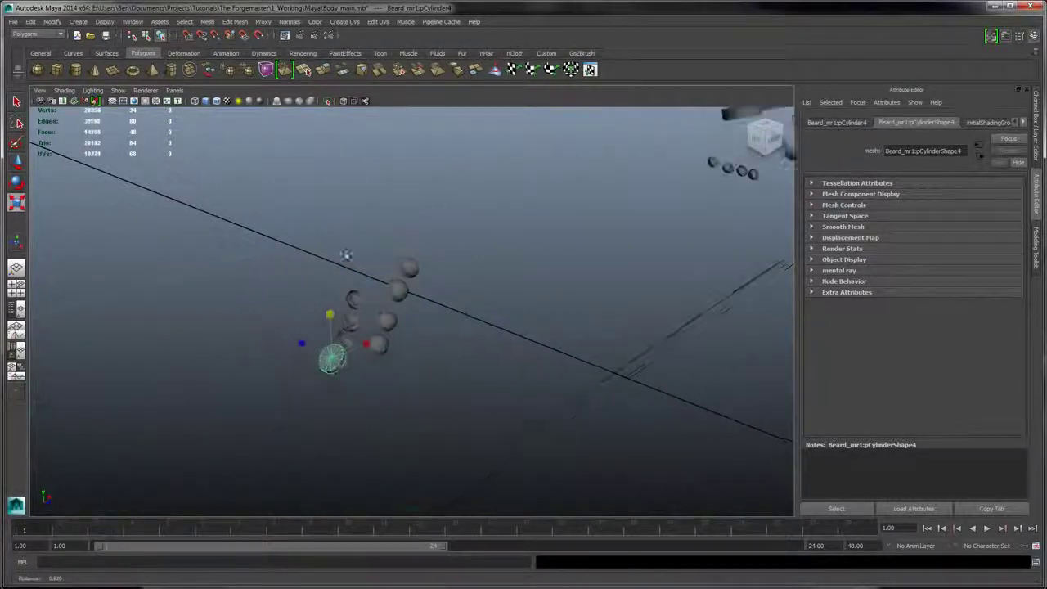
pyautogui.keyDown('alt'); pyautogui.moveTo(345, 255); pyautogui.dragTo(426, 227); pyautogui.keyUp('alt')
pyautogui.keyDown('alt'); pyautogui.moveTo(493, 227); pyautogui.dragTo(455, 237, button='middle'); pyautogui.keyUp('alt')
pyautogui.moveTo(455, 238)
pyautogui.keyDown('alt'); pyautogui.mouseDown()
pyautogui.moveTo(408, 229)
pyautogui.moveTo(474, 236)
pyautogui.moveTo(459, 244)
pyautogui.mouseUp(); pyautogui.keyUp('alt')
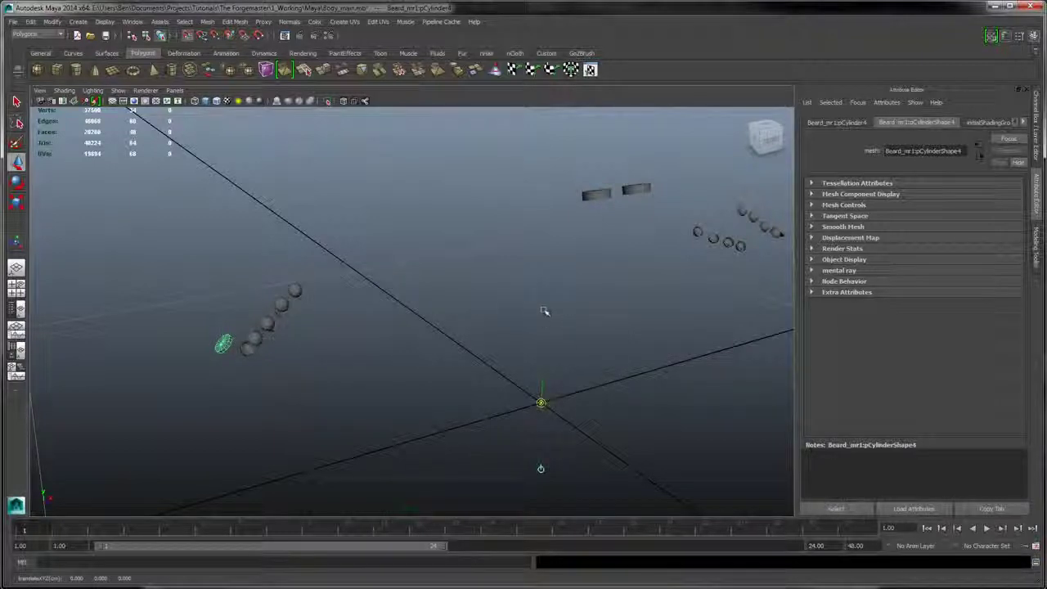
# - Place the mirrored cylinder's pivot at the world origin and freeze its transformations
pyautogui.click(437, 333)
pyautogui.click(223, 347)
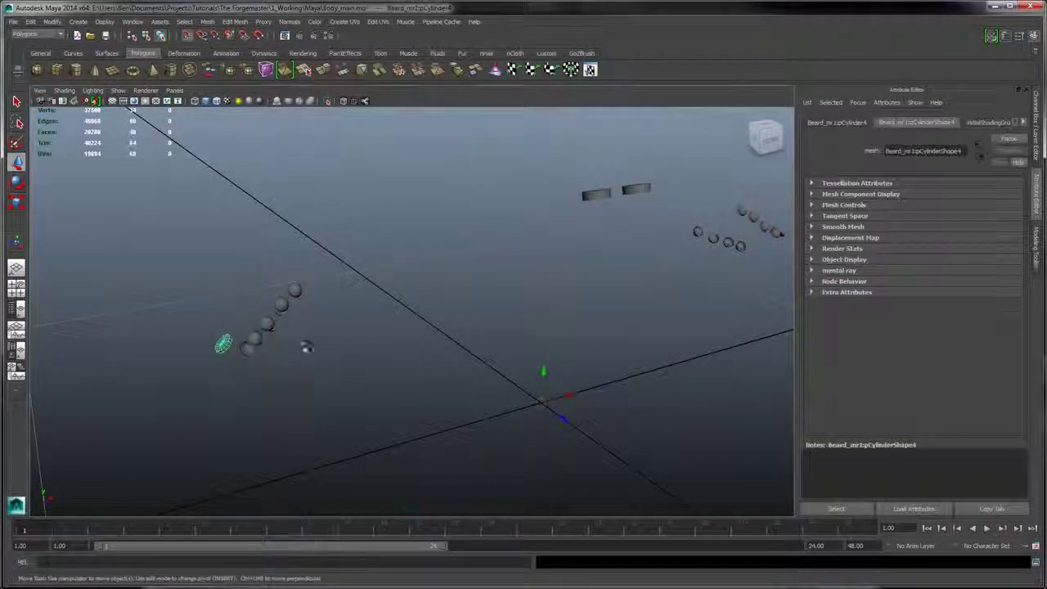
pyautogui.click(52, 22)
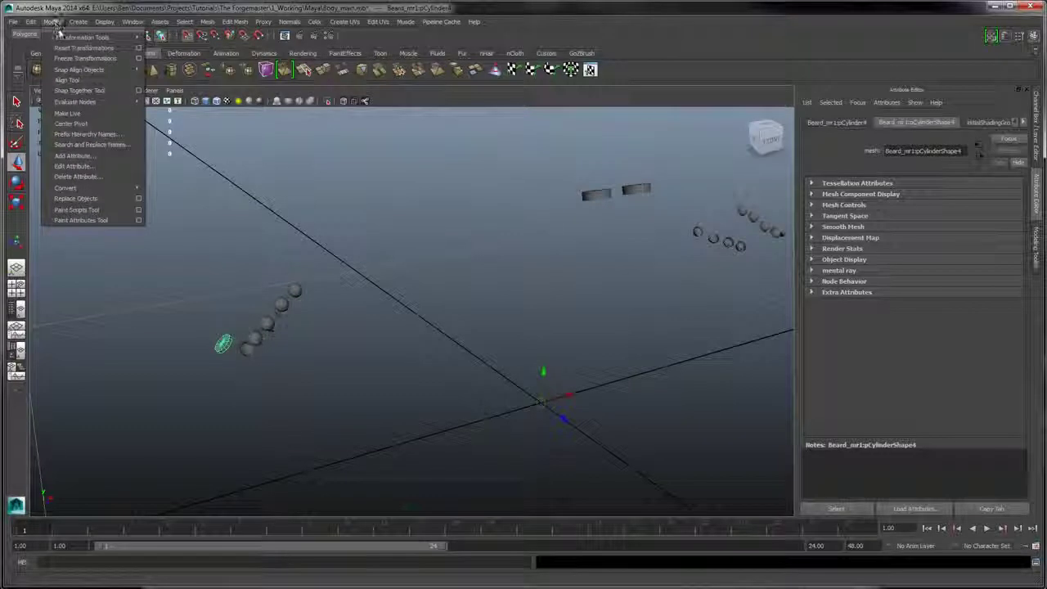
pyautogui.click(84, 58)
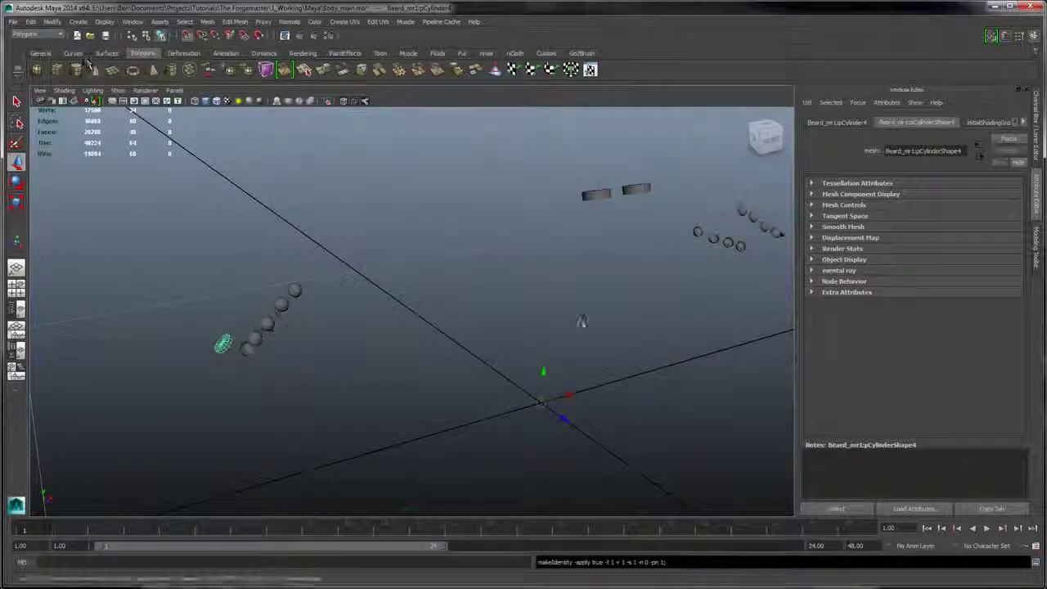
# - Freeze the transformations of the matching cylinder on the opposite bracer
pyautogui.keyDown('alt'); pyautogui.moveTo(582, 321); pyautogui.dragTo(406, 320, button='middle'); pyautogui.keyUp('alt')
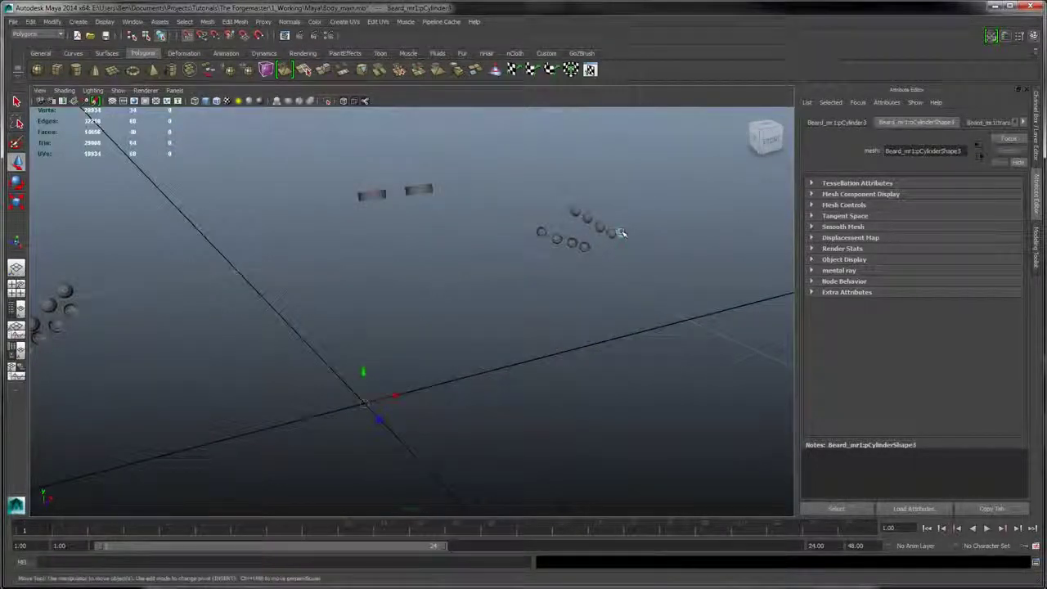
pyautogui.click(52, 22)
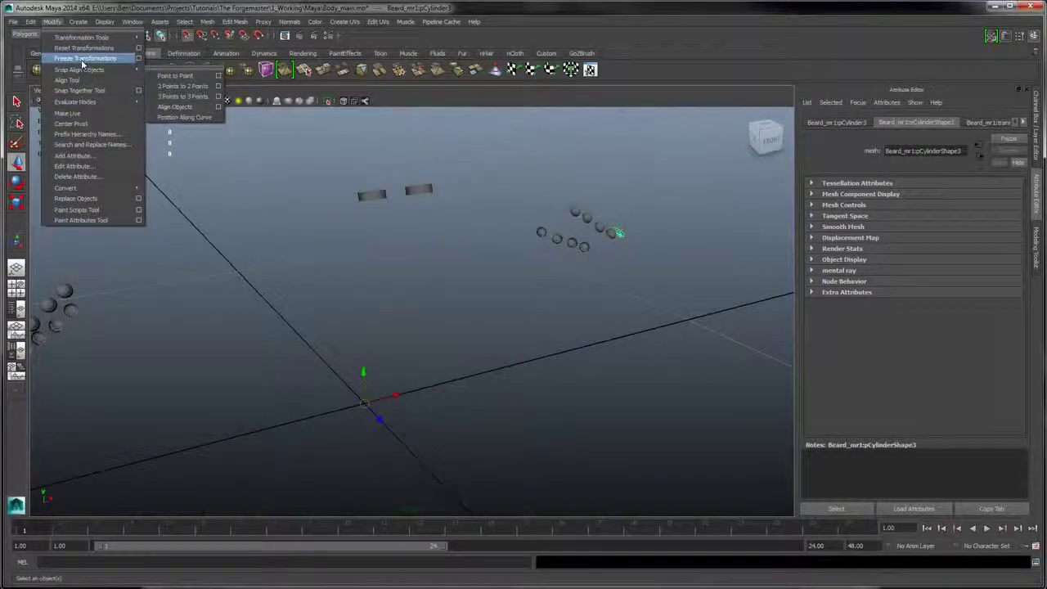
pyautogui.click(85, 58)
# - Combine the two bracer cylinders into a single mesh and select it to check both sides
pyautogui.keyDown('alt'); pyautogui.moveTo(196, 202); pyautogui.dragTo(215, 285); pyautogui.keyUp('alt')
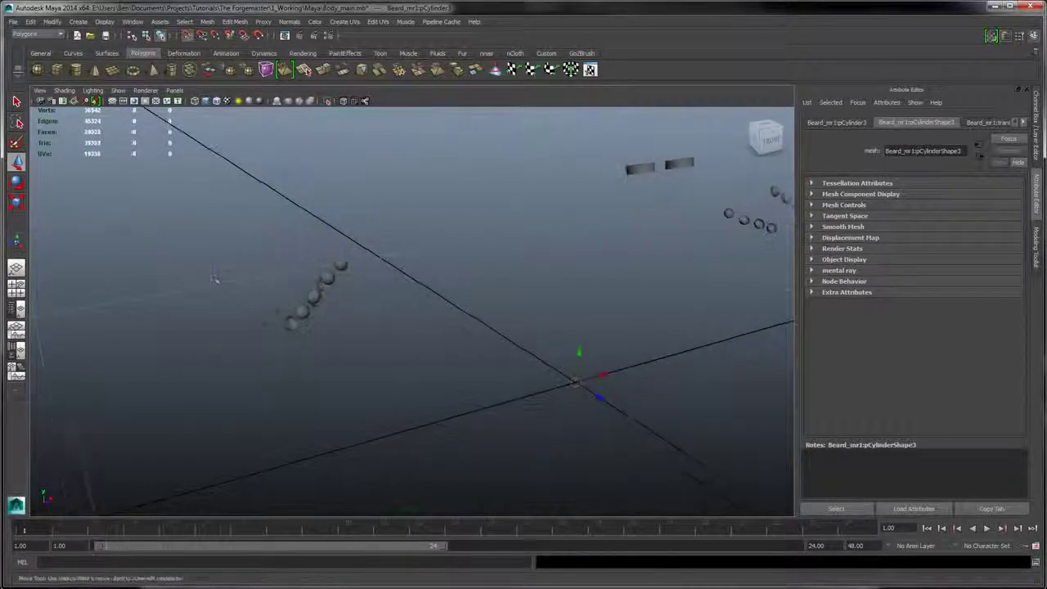
pyautogui.click(232, 22)
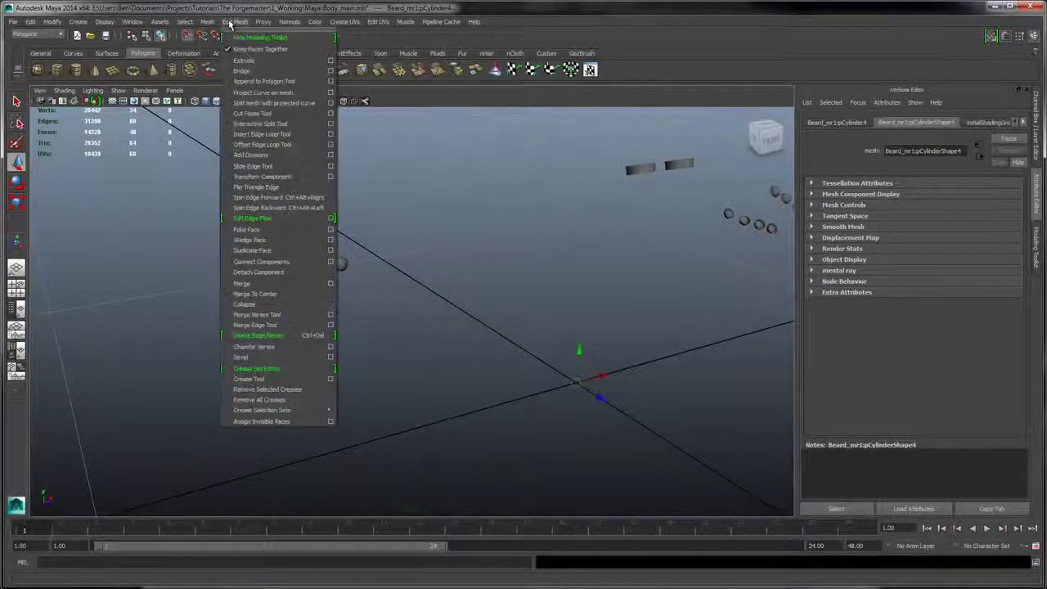
pyautogui.click(233, 38)
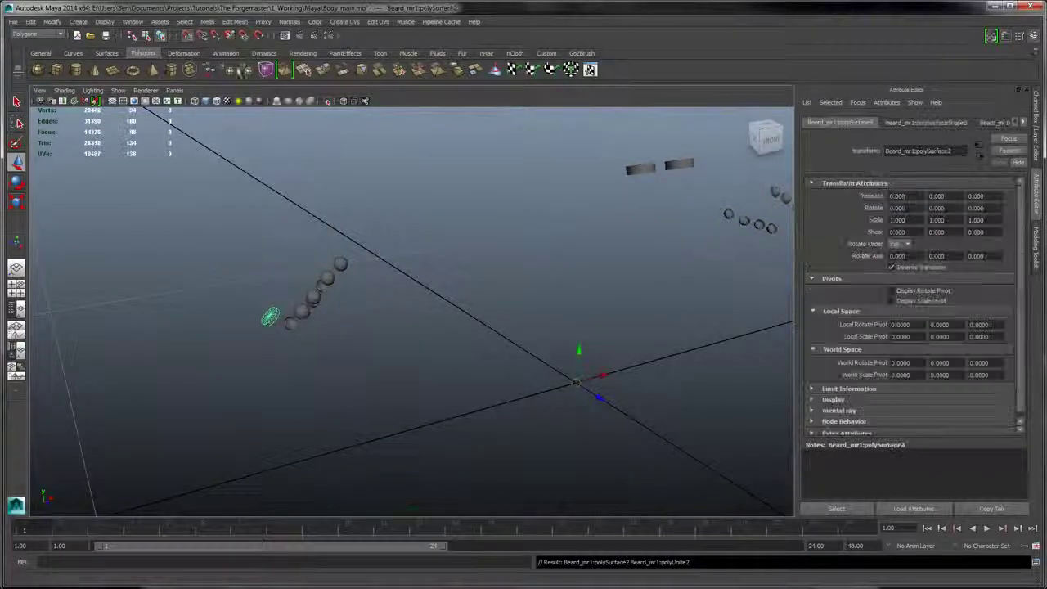
pyautogui.keyDown('alt'); pyautogui.moveTo(504, 282); pyautogui.dragTo(701, 241); pyautogui.keyUp('alt')
pyautogui.click(455, 305)
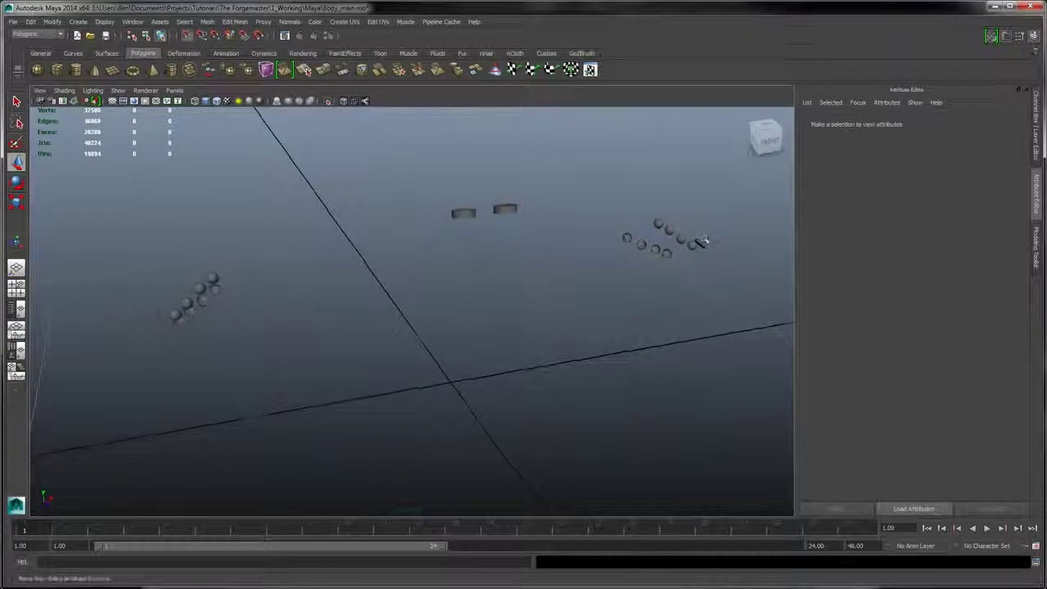
pyautogui.click(151, 317)
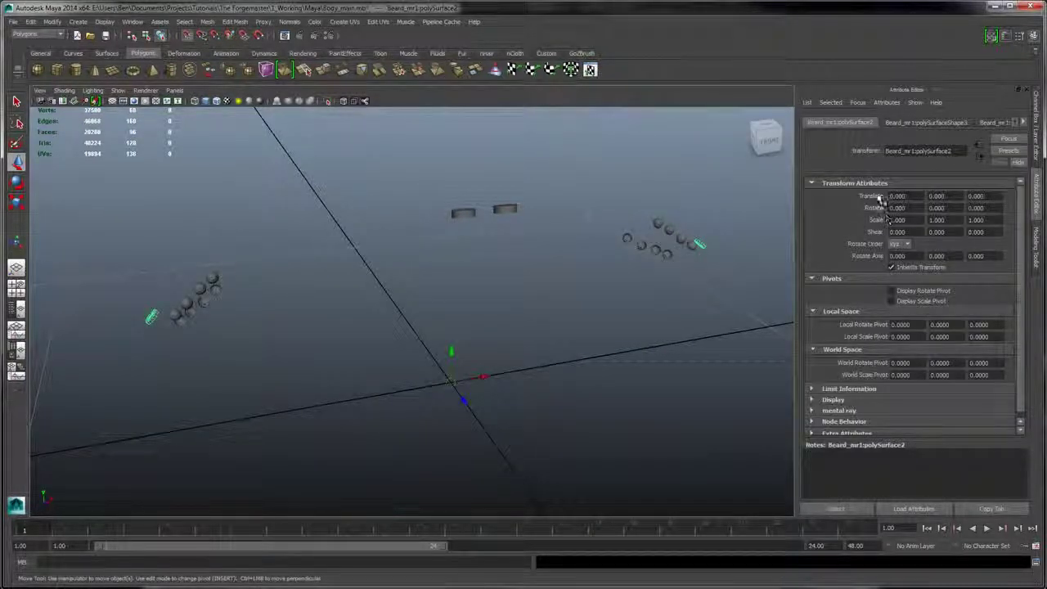
# - Examine the beard cylinder and the high-resolution glove rivets nested inside the low-resolution ones
pyautogui.keyDown('alt'); pyautogui.moveTo(518, 307); pyautogui.dragTo(482, 310); pyautogui.keyUp('alt')
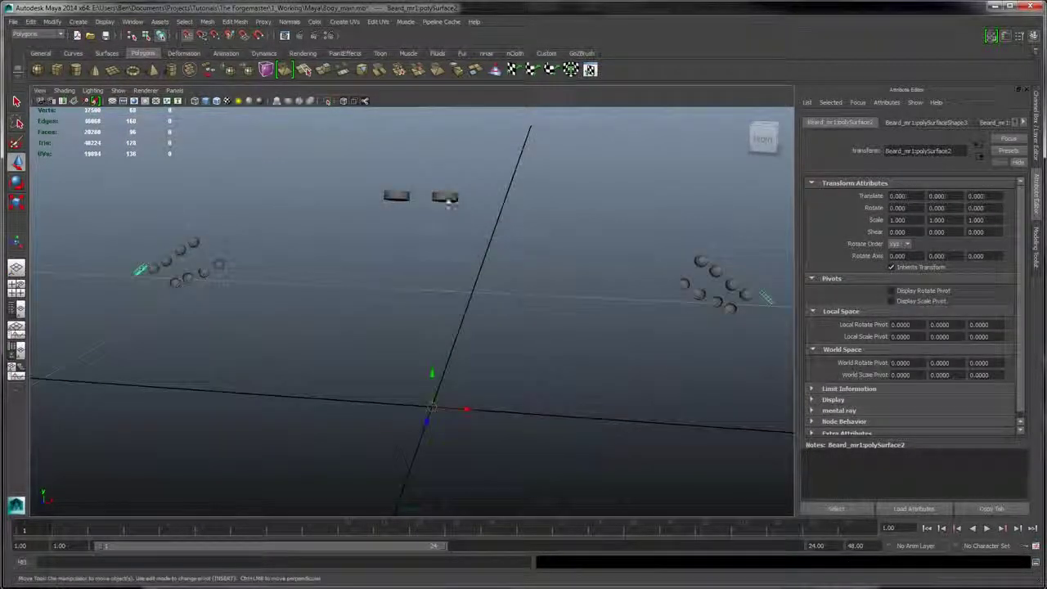
pyautogui.click(444, 197)
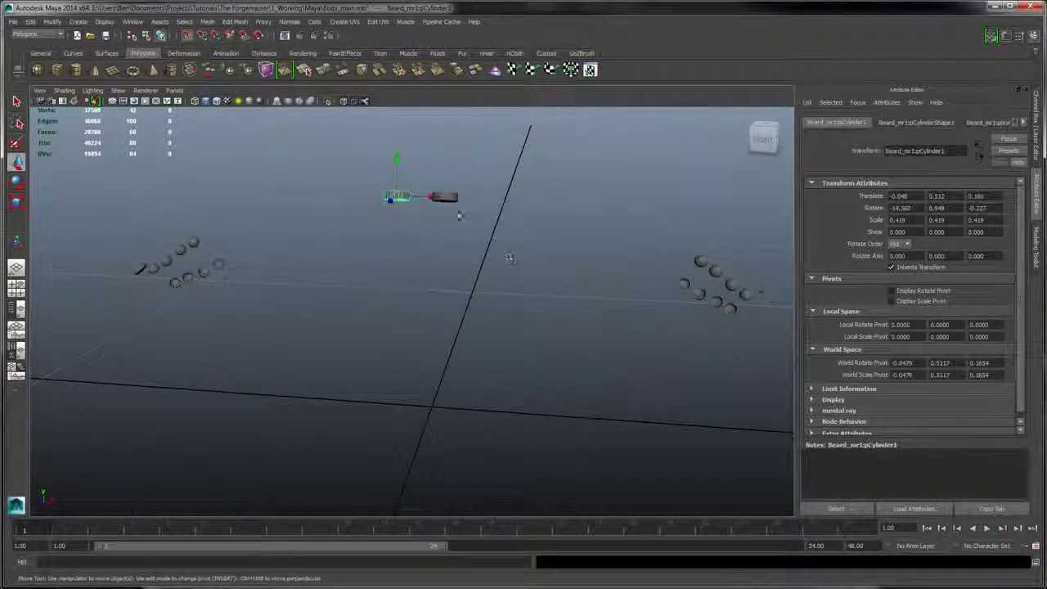
pyautogui.keyDown('alt'); pyautogui.moveTo(512, 238); pyautogui.dragTo(454, 225); pyautogui.keyUp('alt')
pyautogui.keyDown('alt'); pyautogui.moveTo(454, 225); pyautogui.dragTo(620, 282, button='right'); pyautogui.keyUp('alt')
pyautogui.click(579, 337)
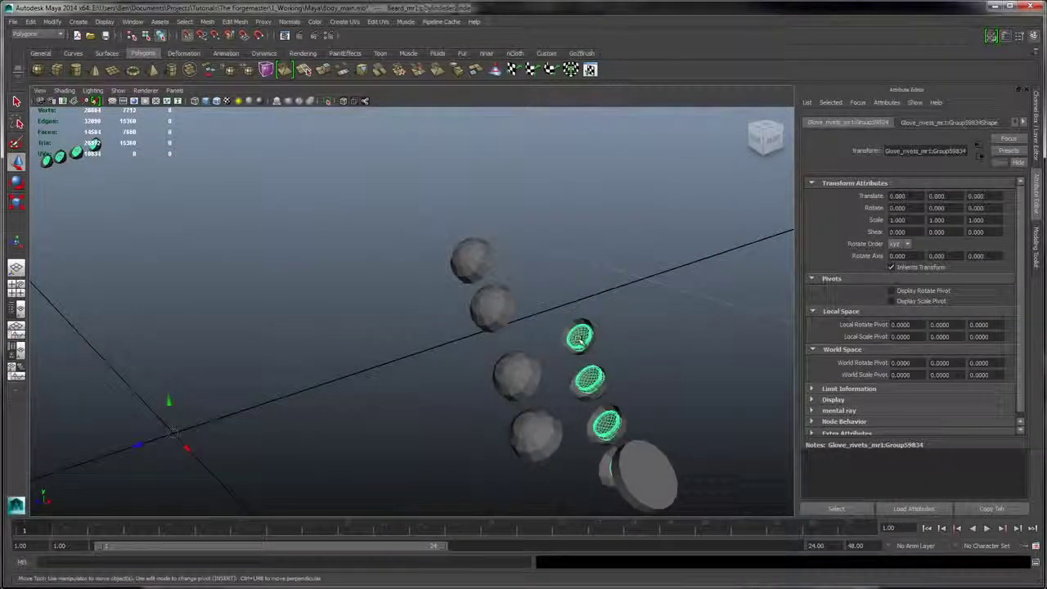
pyautogui.keyDown('alt'); pyautogui.moveTo(545, 319); pyautogui.dragTo(311, 240); pyautogui.keyUp('alt')
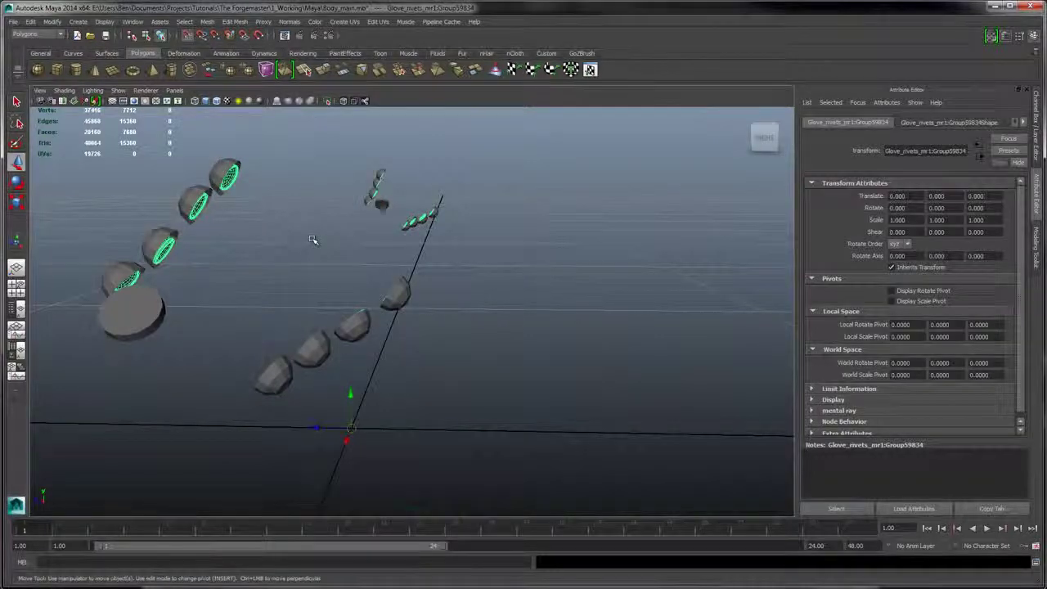
pyautogui.click(312, 240)
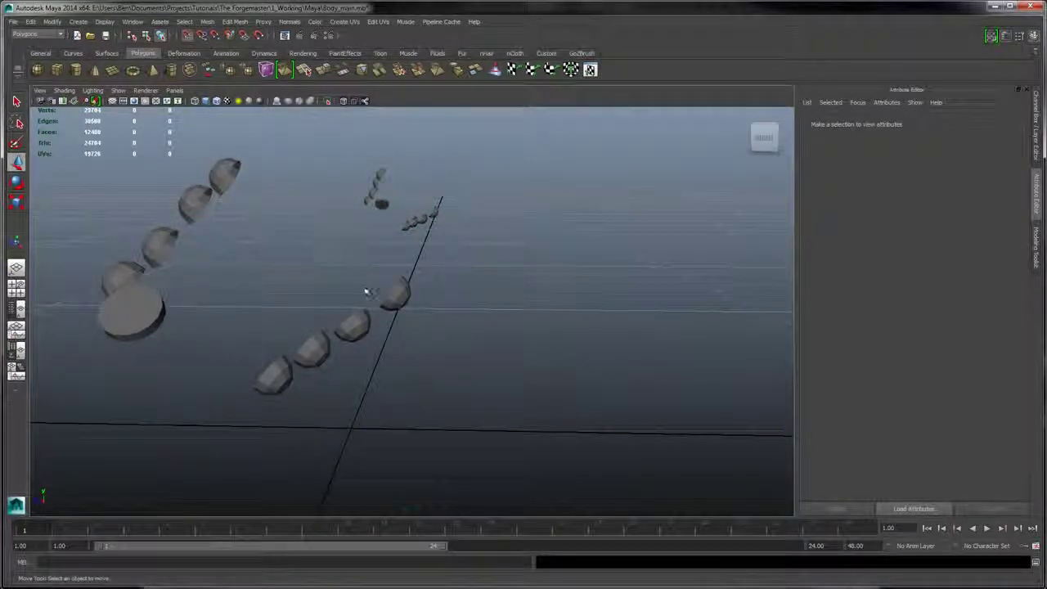
# - Soften all the edges of the combined low-resolution rivets on both bracers
pyautogui.keyDown('alt'); pyautogui.moveTo(367, 292); pyautogui.dragTo(459, 254); pyautogui.keyUp('alt')
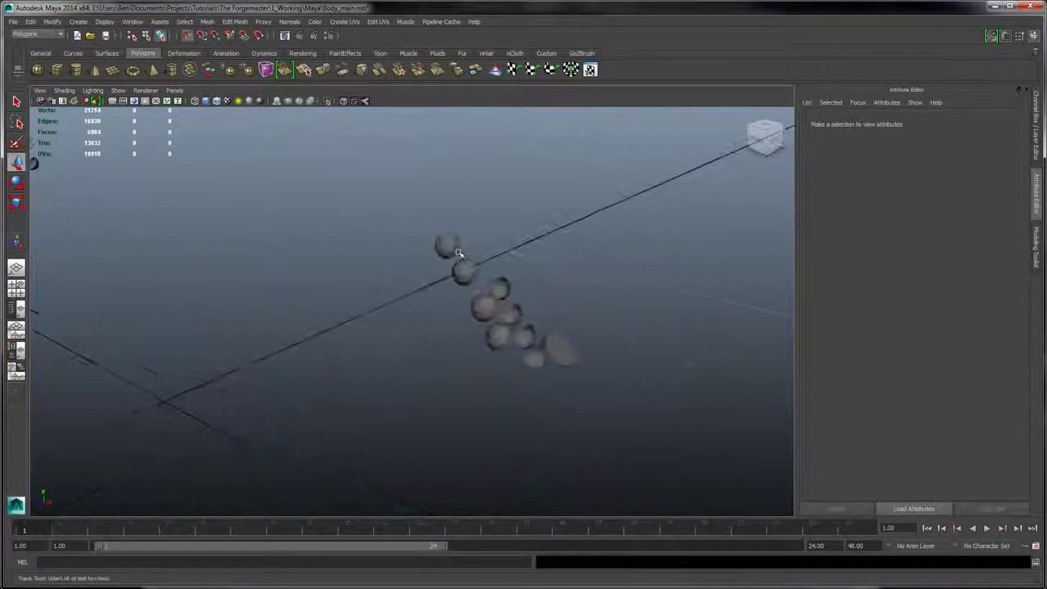
pyautogui.click(455, 250)
pyautogui.click(235, 21)
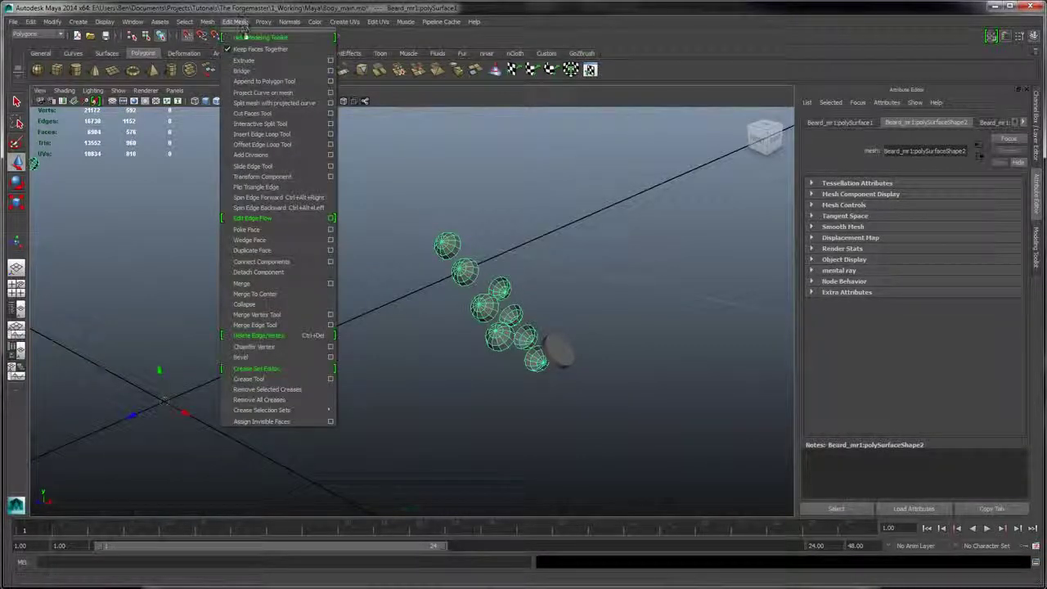
pyautogui.moveTo(290, 21)
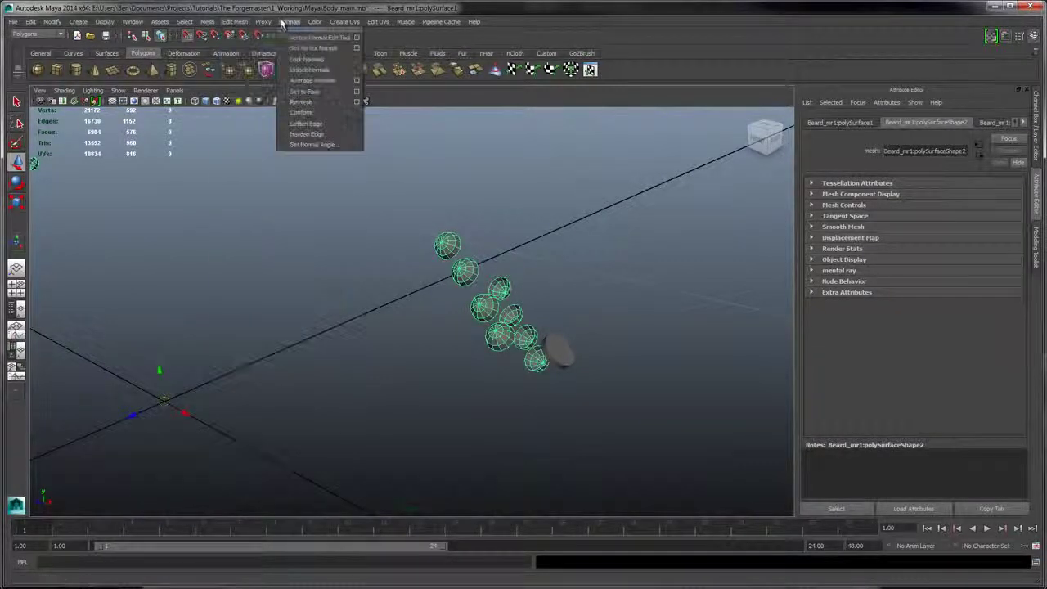
pyautogui.click(306, 124)
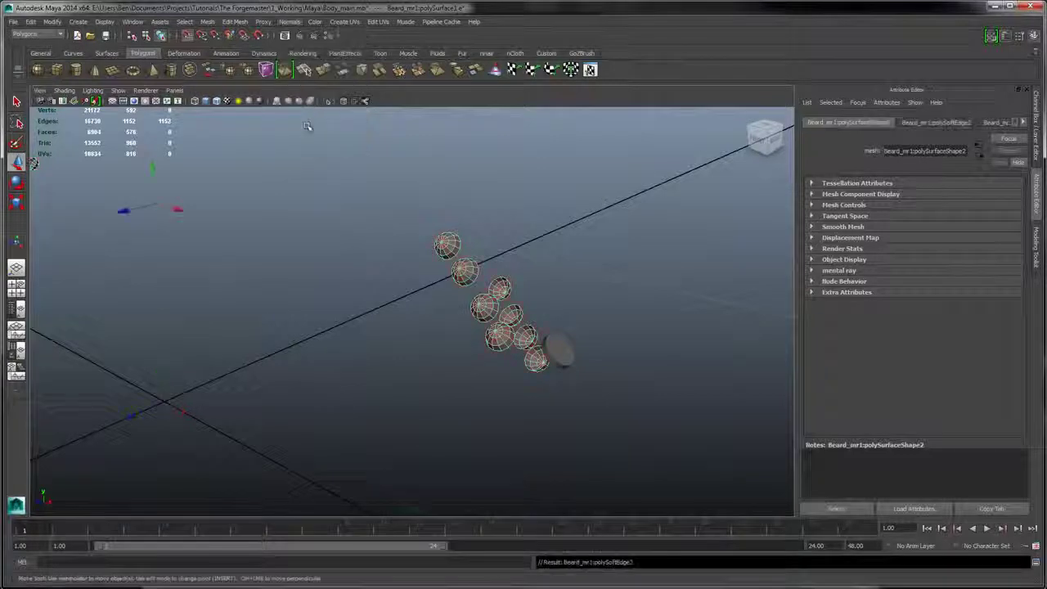
# - Try softening the edges of the combined bracer discs, then undo it
pyautogui.click(567, 358)
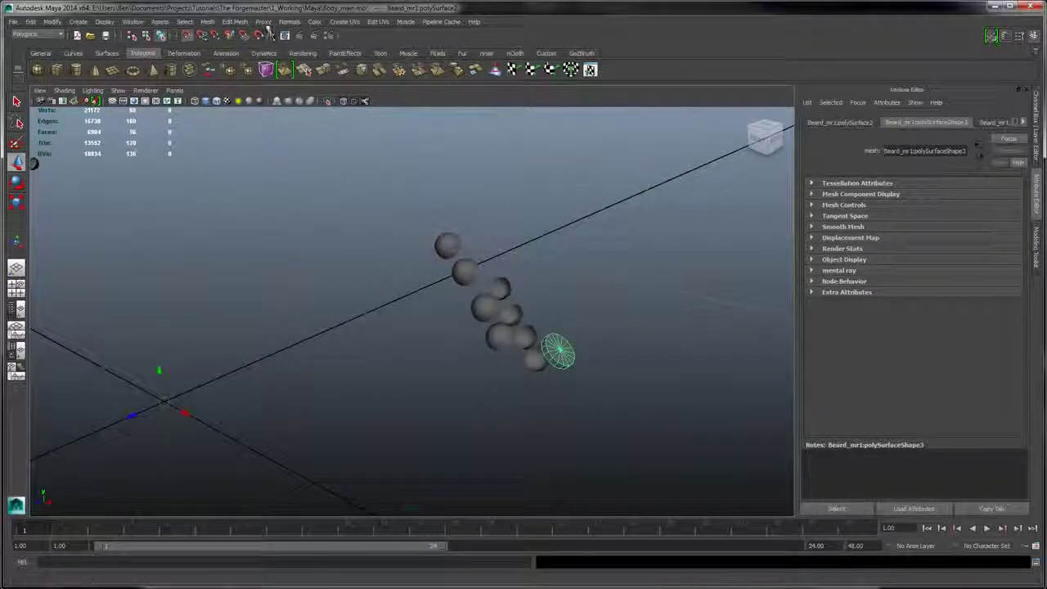
pyautogui.click(290, 21)
pyautogui.click(306, 124)
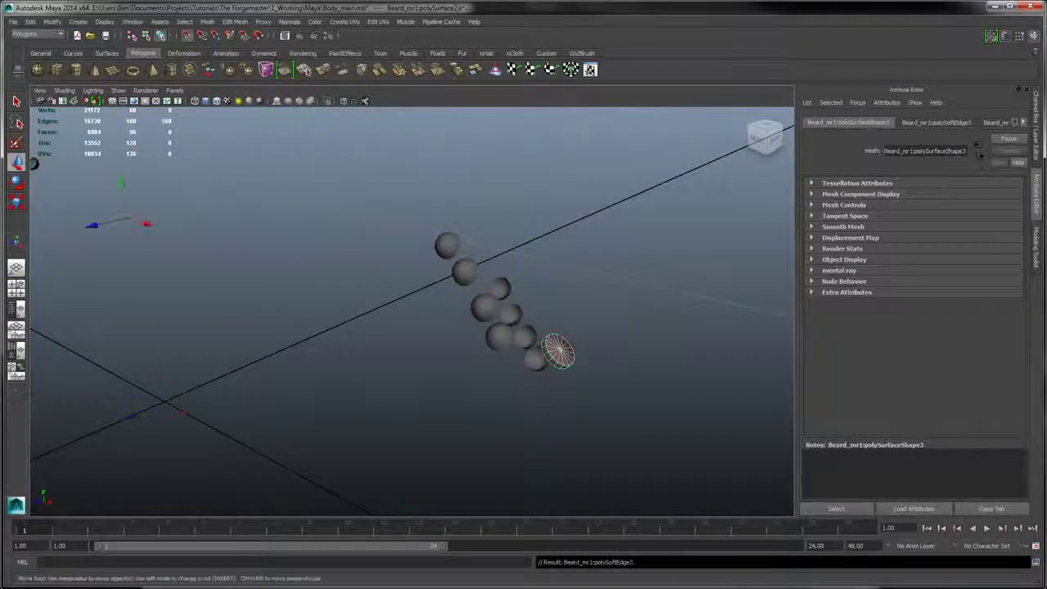
pyautogui.click(637, 293)
pyautogui.click(564, 362)
pyautogui.hotkey('ctrl', 'z')
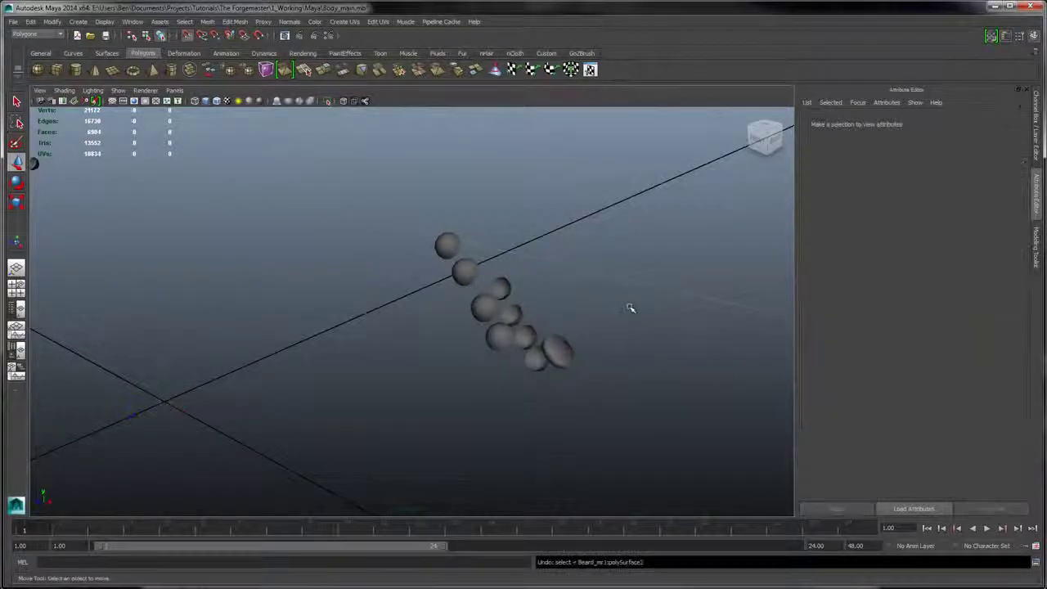
pyautogui.hotkey('ctrl', 'z')
pyautogui.click(584, 337)
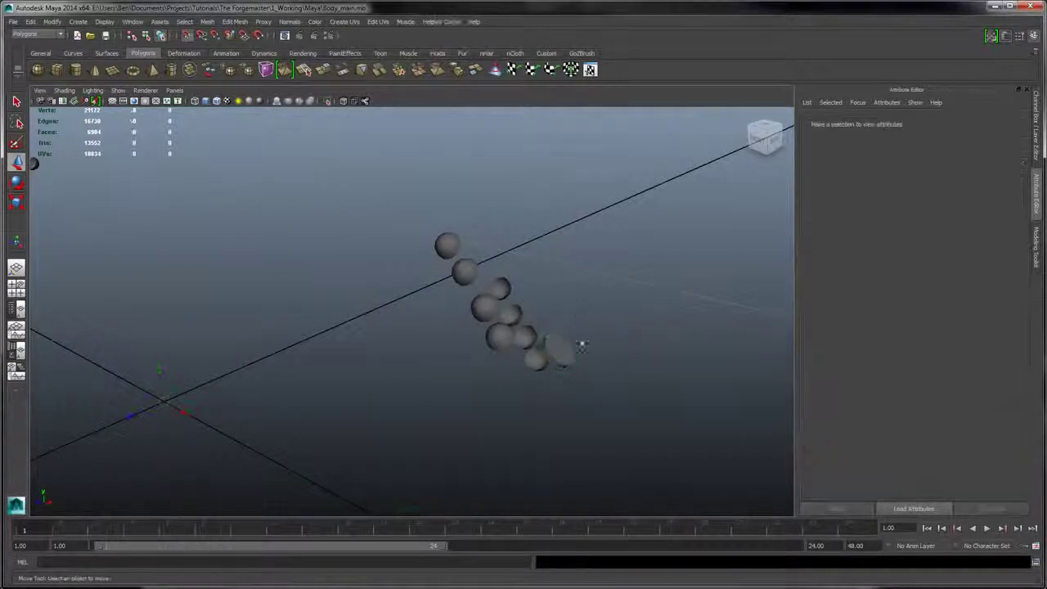
# - Make the lowerres display layer visible to bring back the character's body
pyautogui.keyDown('alt'); pyautogui.moveTo(652, 329); pyautogui.dragTo(458, 251, button='right'); pyautogui.keyUp('alt')
pyautogui.keyDown('alt'); pyautogui.moveTo(458, 250); pyautogui.dragTo(618, 242, button='middle'); pyautogui.keyUp('alt')
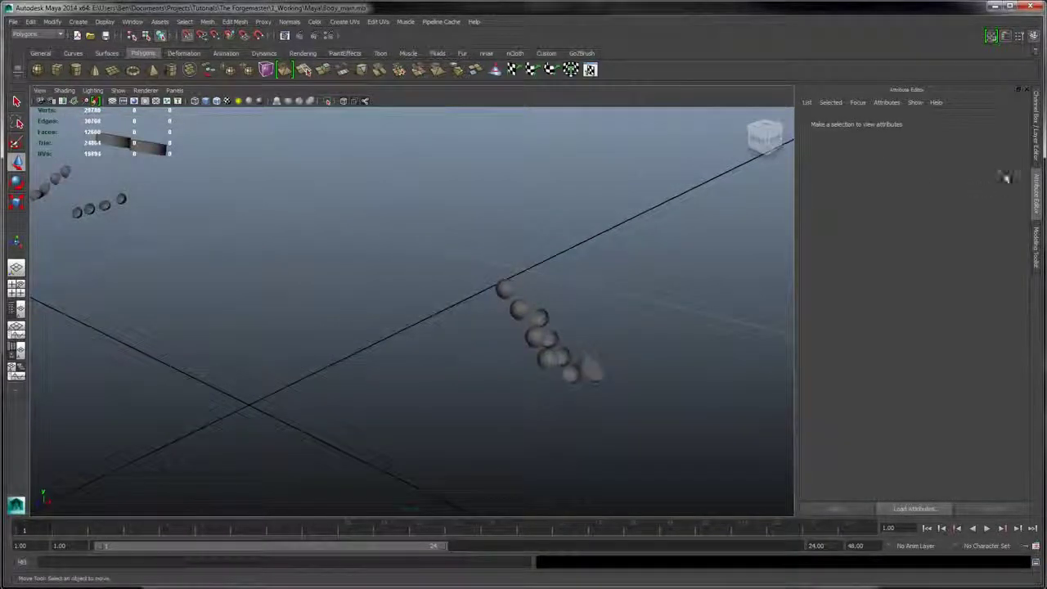
pyautogui.click(1036, 137)
pyautogui.click(917, 443)
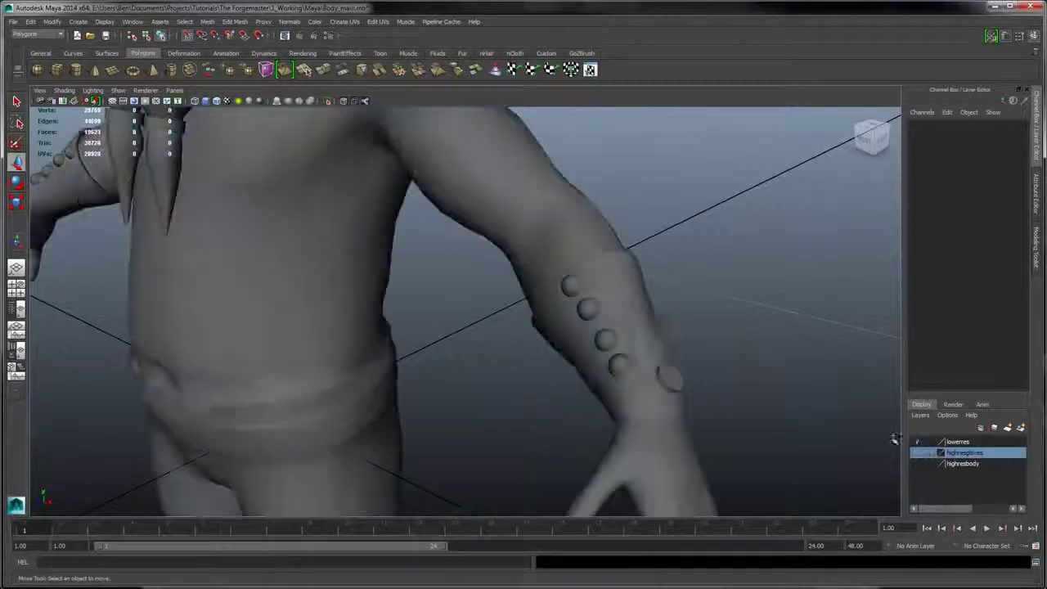
# - Inspect the rivets and discs on both bracers against the full body from several angles and distances
pyautogui.keyDown('alt'); pyautogui.moveTo(657, 284); pyautogui.dragTo(551, 229, button='right'); pyautogui.keyUp('alt')
pyautogui.keyDown('alt'); pyautogui.moveTo(551, 229); pyautogui.dragTo(630, 234); pyautogui.keyUp('alt')
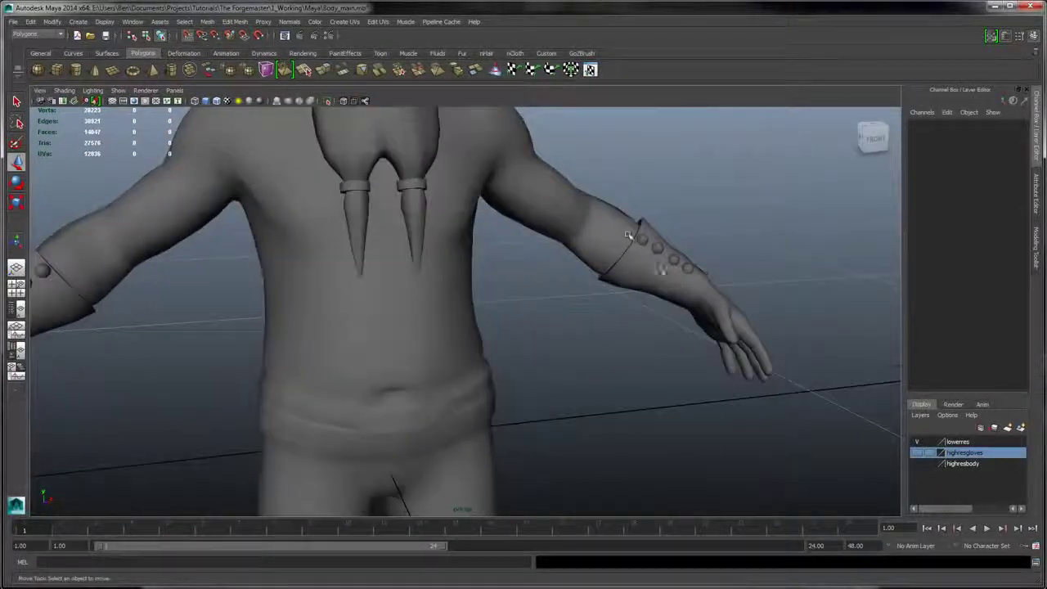
pyautogui.keyDown('alt'); pyautogui.moveTo(631, 234); pyautogui.dragTo(515, 242, button='right'); pyautogui.keyUp('alt')
pyautogui.keyDown('alt'); pyautogui.moveTo(516, 242); pyautogui.dragTo(543, 236); pyautogui.keyUp('alt')
pyautogui.keyDown('alt'); pyautogui.moveTo(543, 236); pyautogui.dragTo(514, 304, button='right'); pyautogui.keyUp('alt')
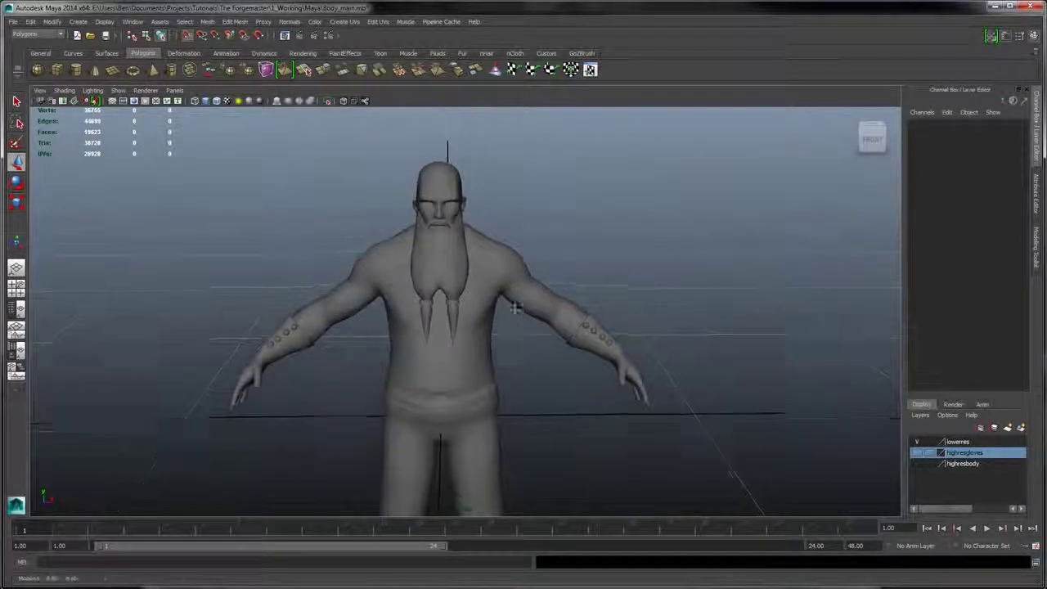
pyautogui.keyDown('alt'); pyautogui.moveTo(568, 409); pyautogui.dragTo(581, 311, button='middle'); pyautogui.keyUp('alt')
pyautogui.keyDown('alt'); pyautogui.moveTo(582, 311); pyautogui.dragTo(531, 274, button='right'); pyautogui.keyUp('alt')
pyautogui.keyDown('alt'); pyautogui.moveTo(532, 274); pyautogui.dragTo(585, 282); pyautogui.keyUp('alt')
pyautogui.keyDown('alt'); pyautogui.moveTo(585, 282); pyautogui.dragTo(685, 385, button='right'); pyautogui.keyUp('alt')
pyautogui.keyDown('alt'); pyautogui.moveTo(686, 385); pyautogui.dragTo(622, 310); pyautogui.keyUp('alt')
# - Add the low-resolution body, beard, rivets and bracer discs to the lowerres display layer
pyautogui.click(917, 442)
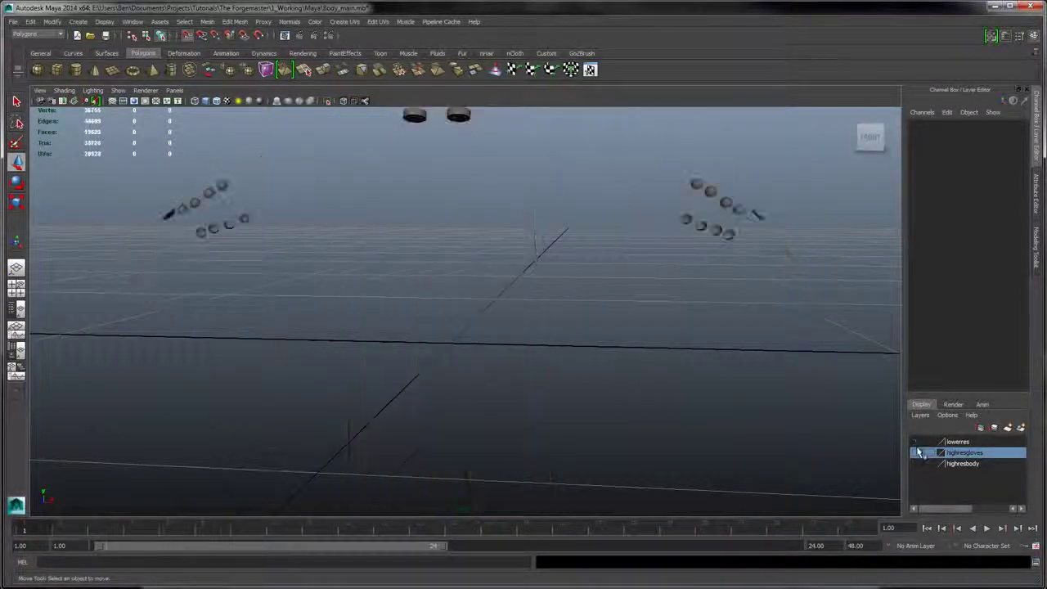
pyautogui.click(917, 442)
pyautogui.click(735, 211)
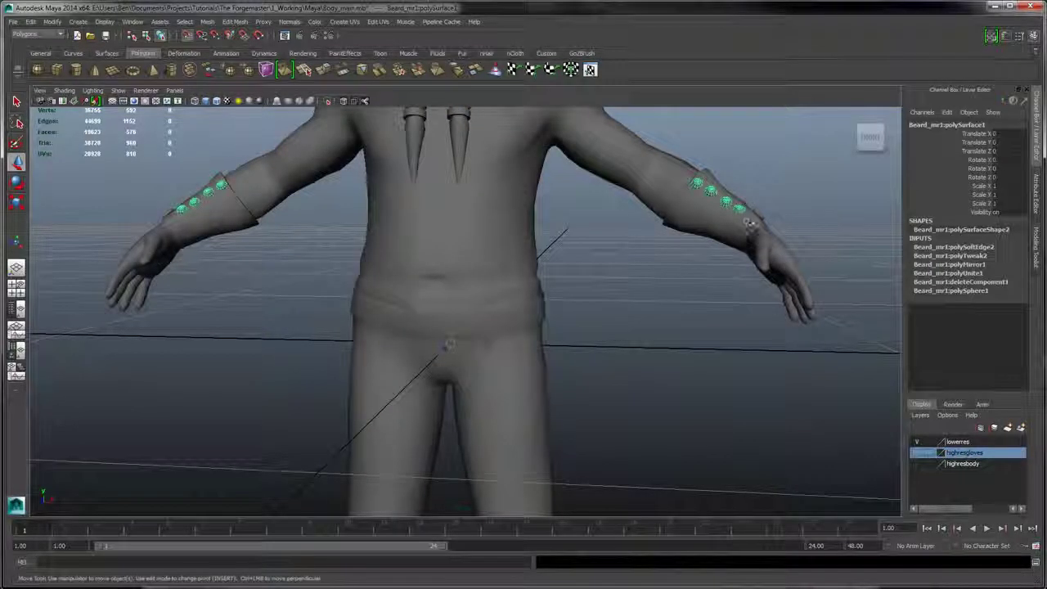
pyautogui.click(759, 215)
pyautogui.click(785, 214)
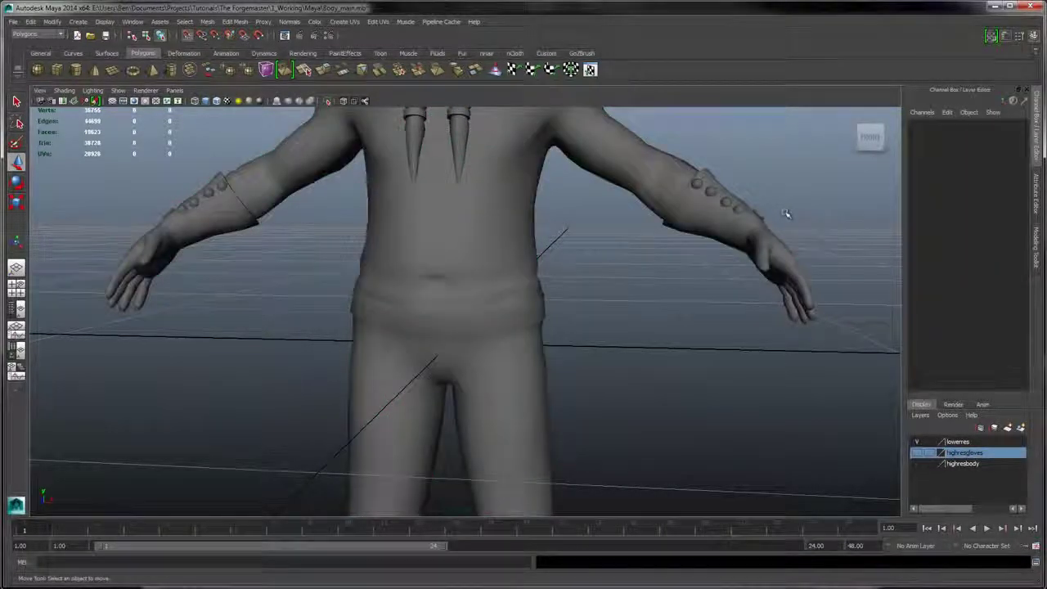
pyautogui.moveTo(622, 346); pyautogui.dragTo(636, 351)
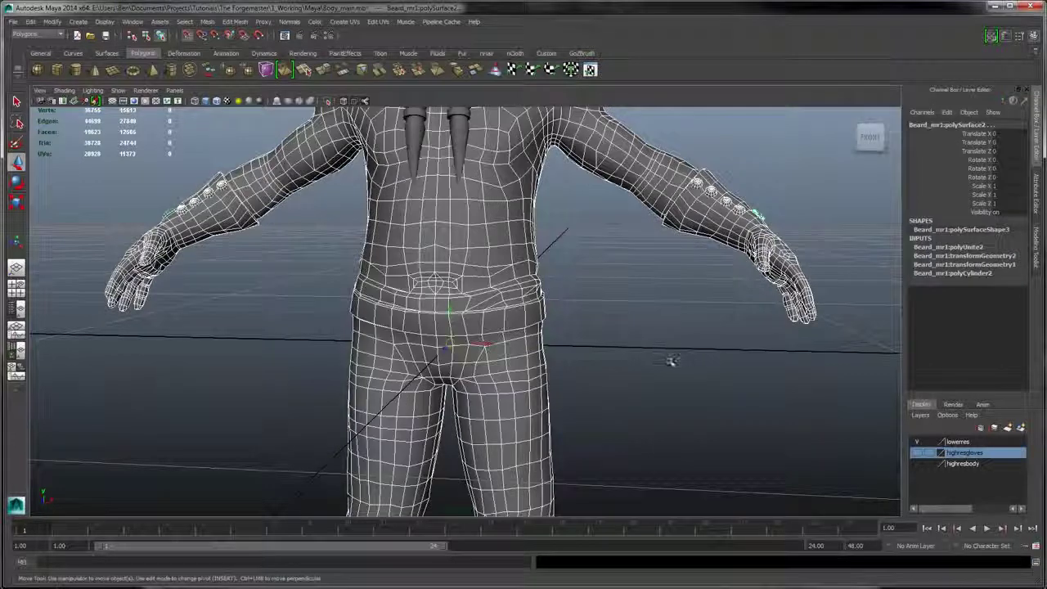
pyautogui.scroll(-10, 669, 363)
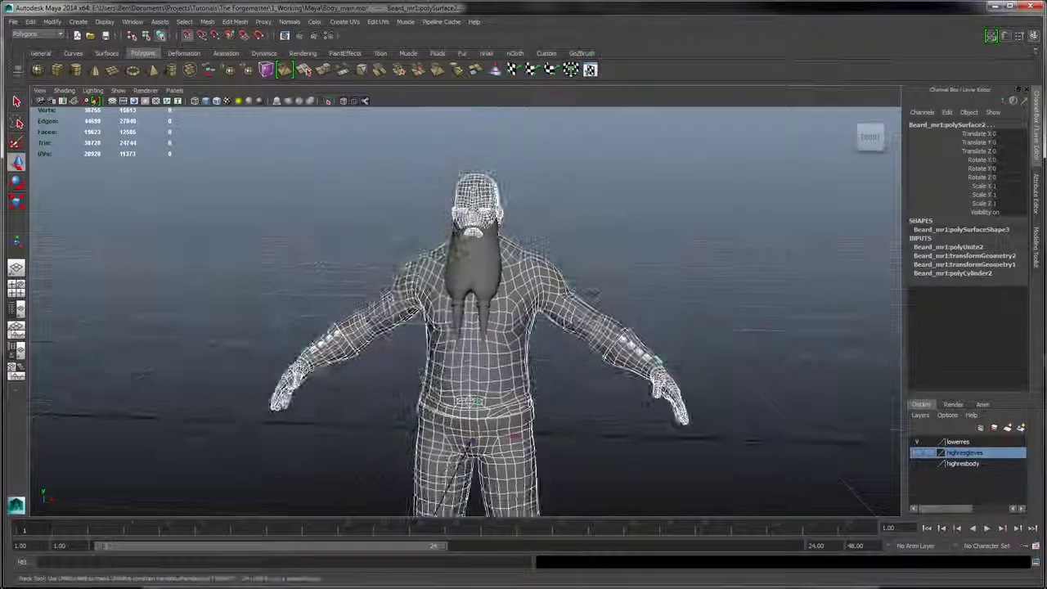
pyautogui.moveTo(685, 503); pyautogui.dragTo(723, 514)
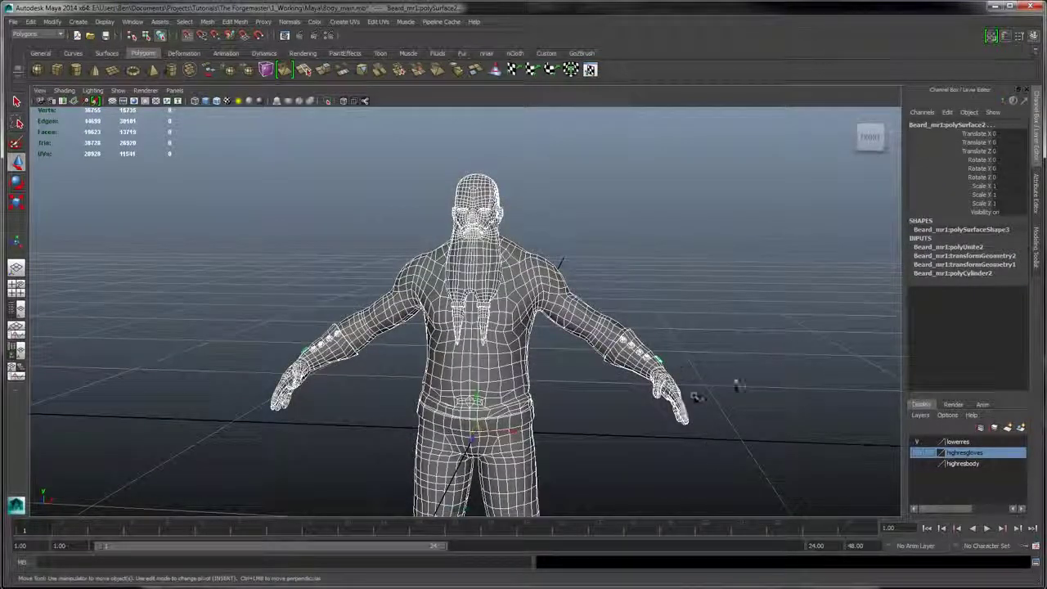
pyautogui.click(973, 443)
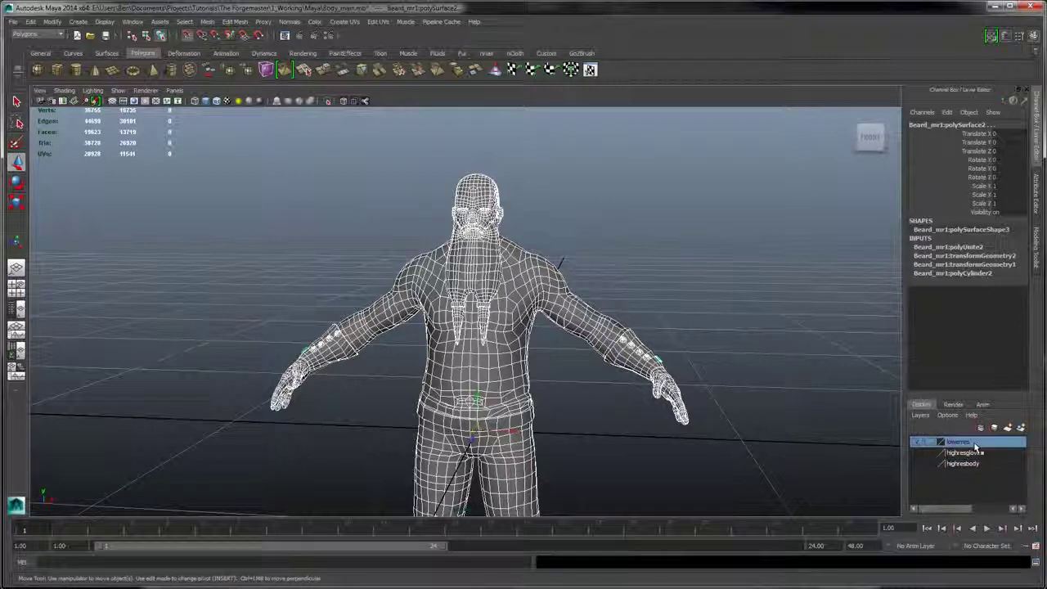
pyautogui.rightClick(974, 446)
pyautogui.click(987, 460)
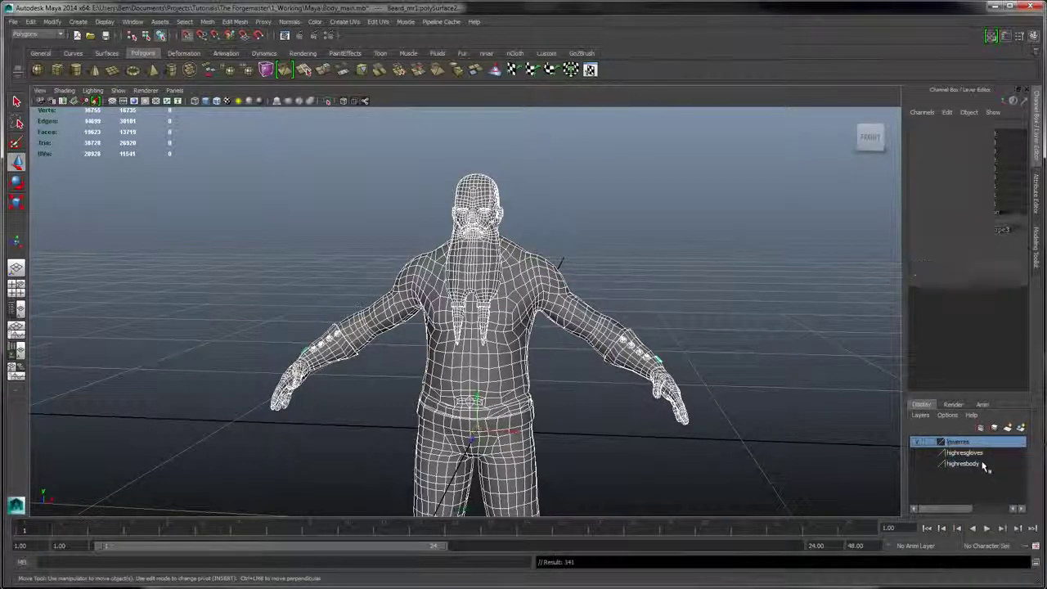
pyautogui.click(750, 410)
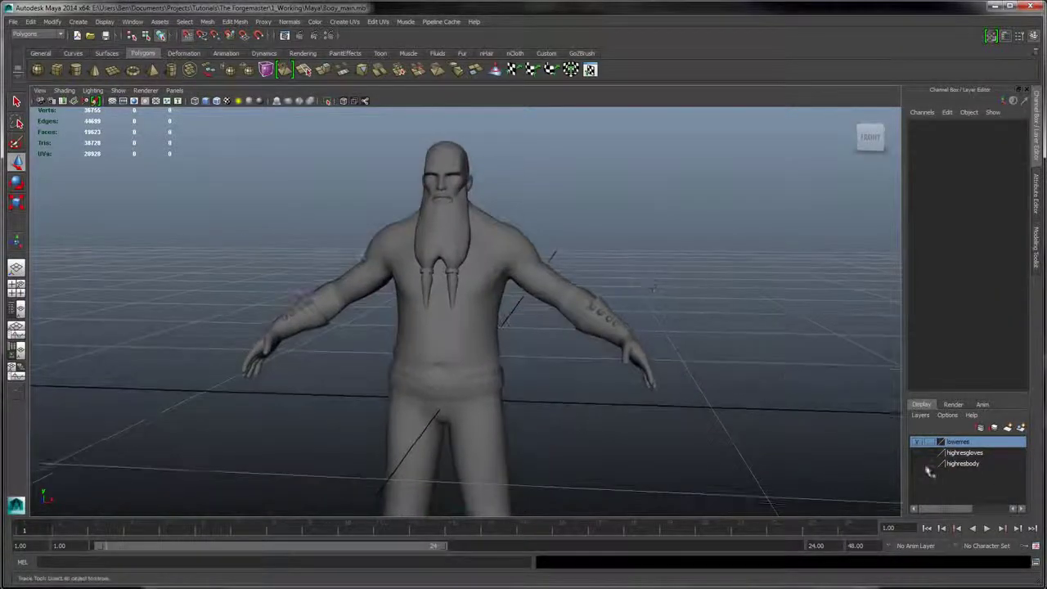
# - Hide the lowerres layer to find the bracer parts left outside it, select one such glove piece, and show the layer again
pyautogui.click(919, 442)
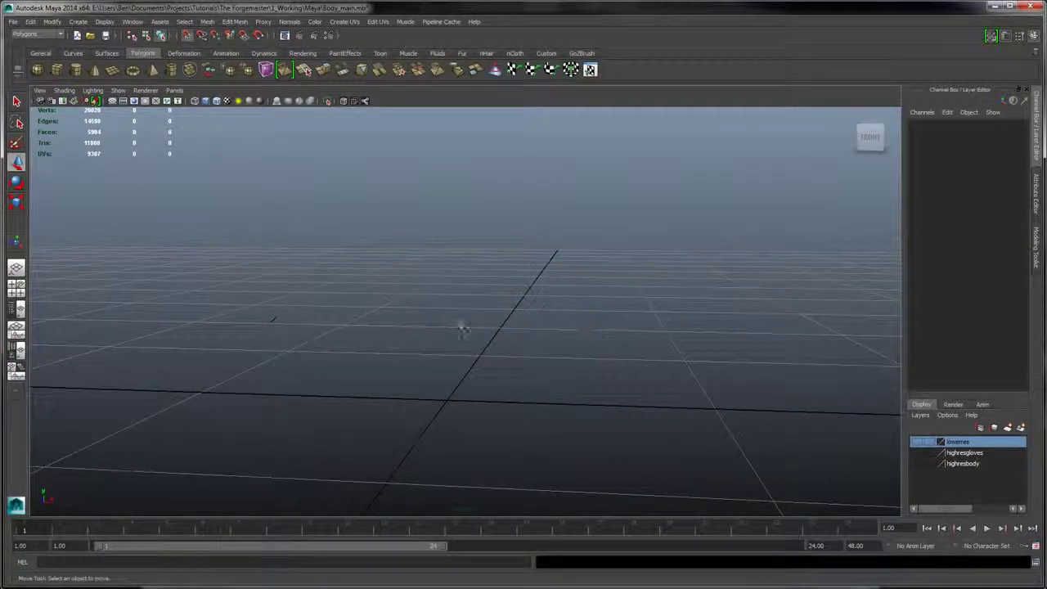
pyautogui.keyDown('alt'); pyautogui.moveTo(460, 325); pyautogui.dragTo(299, 350); pyautogui.keyUp('alt')
pyautogui.click(276, 345)
pyautogui.keyDown('alt'); pyautogui.moveTo(276, 345); pyautogui.dragTo(483, 332, button='middle'); pyautogui.keyUp('alt')
pyautogui.keyDown('alt'); pyautogui.moveTo(327, 261); pyautogui.dragTo(439, 377, button='right'); pyautogui.keyUp('alt')
pyautogui.press('w')
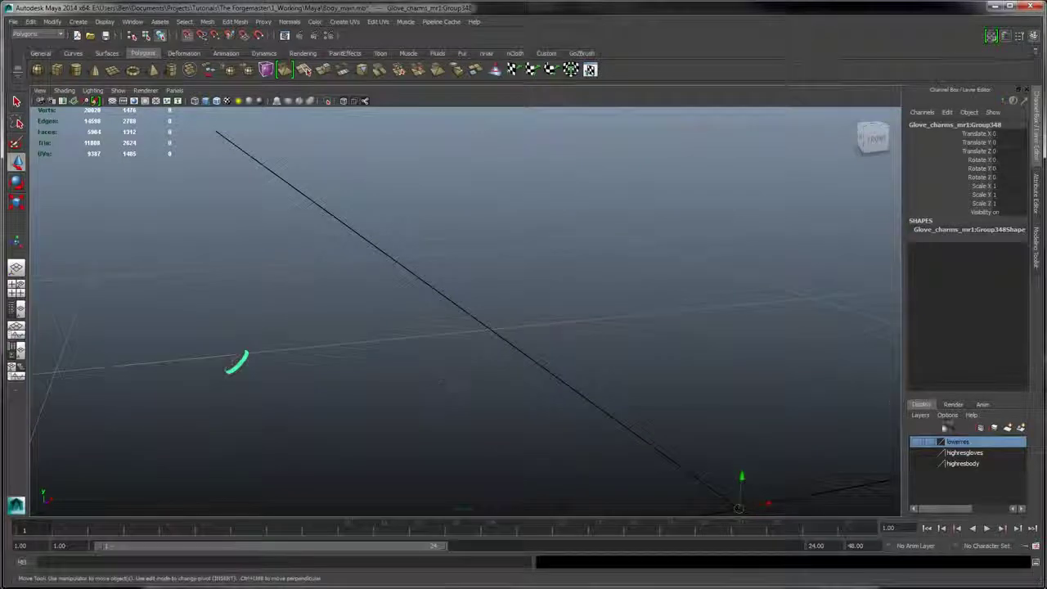
pyautogui.click(917, 442)
pyautogui.keyDown('alt'); pyautogui.moveTo(570, 373); pyautogui.dragTo(463, 340); pyautogui.keyUp('alt')
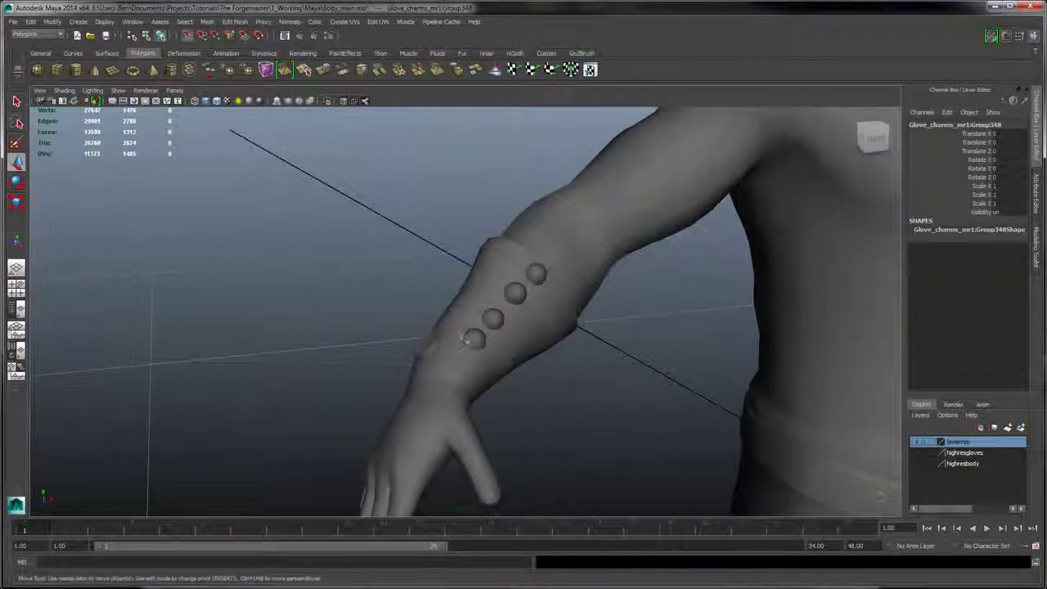
# - Select the remaining glove charm pieces on the bracers, leaving out the body, rivets and discs, and add them to the lowerres layer
pyautogui.click(452, 328)
pyautogui.click(426, 344)
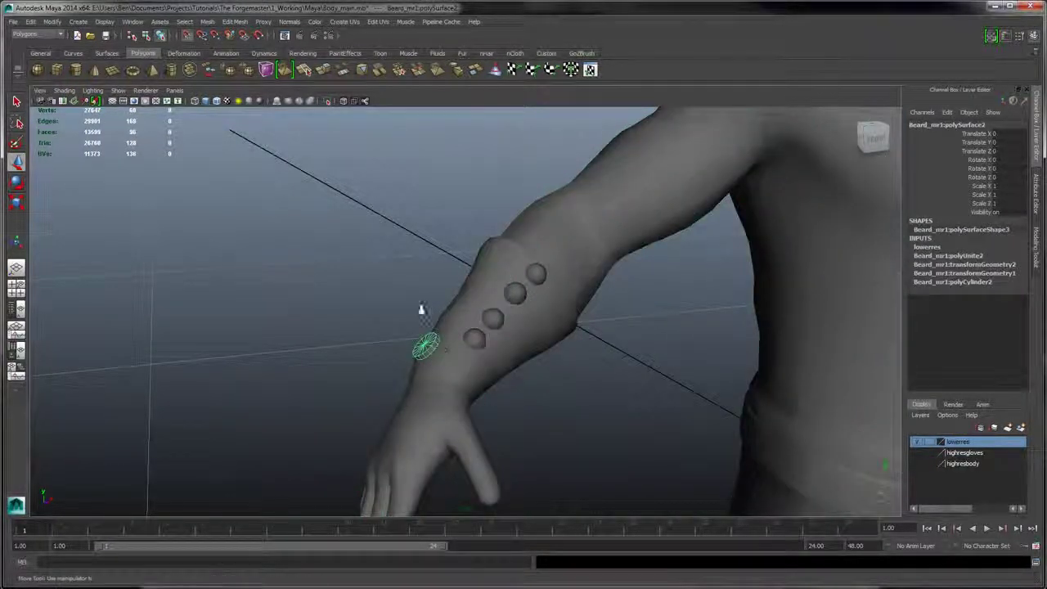
pyautogui.keyDown('alt'); pyautogui.moveTo(420, 306); pyautogui.dragTo(362, 313); pyautogui.keyUp('alt')
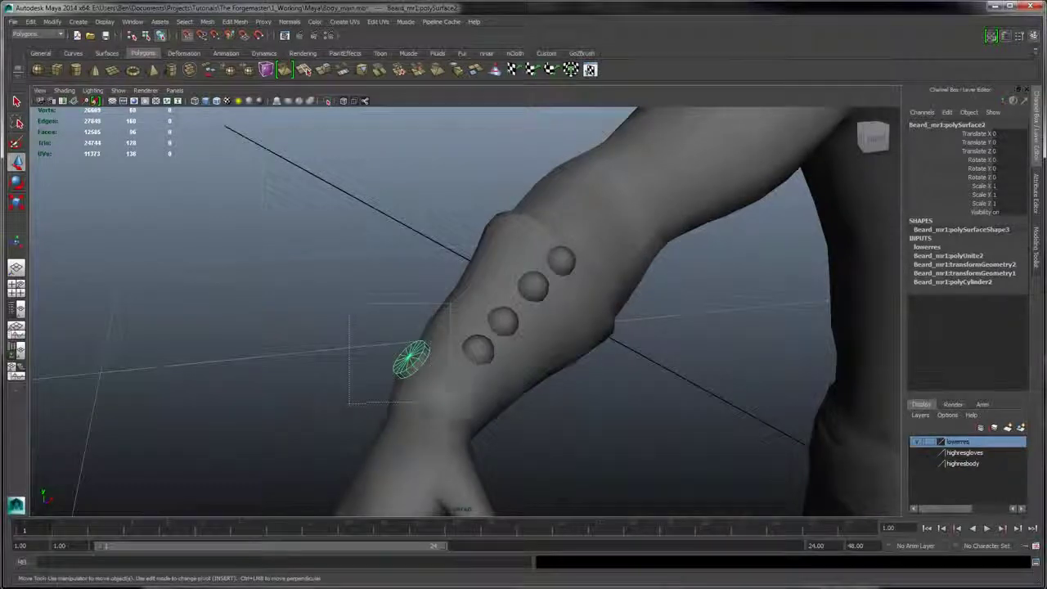
pyautogui.keyDown('shift'); pyautogui.click(527, 368); pyautogui.keyUp('shift')
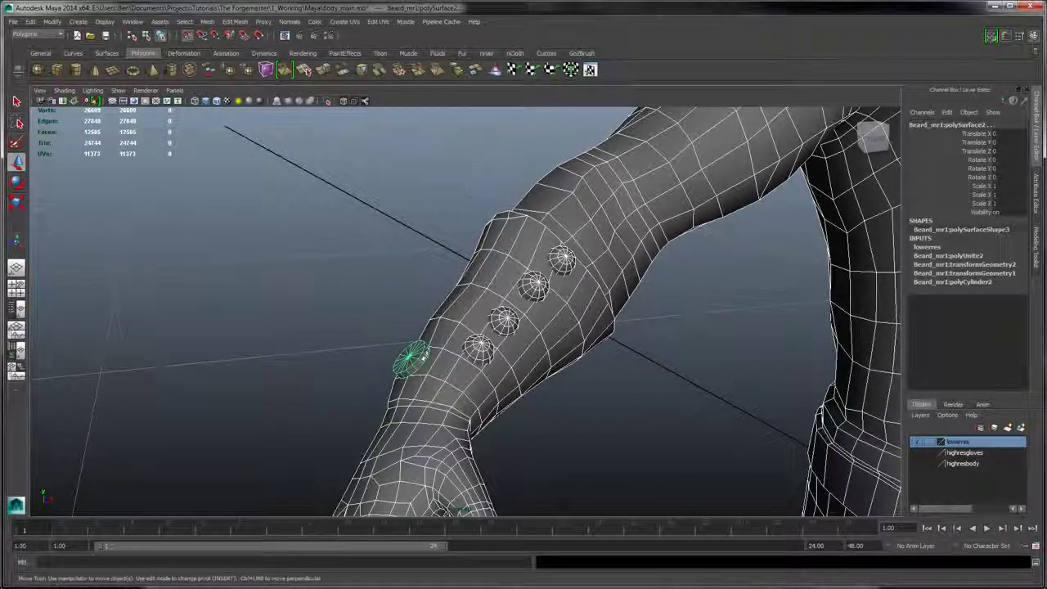
pyautogui.keyDown('shift'); pyautogui.click(604, 314); pyautogui.keyUp('shift')
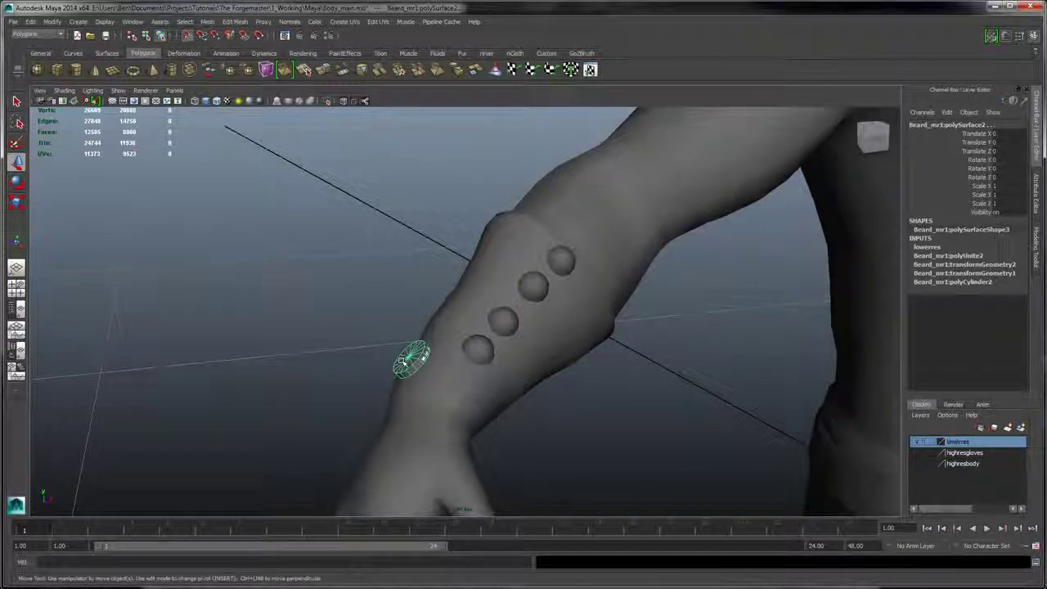
pyautogui.keyDown('shift'); pyautogui.click(401, 361); pyautogui.keyUp('shift')
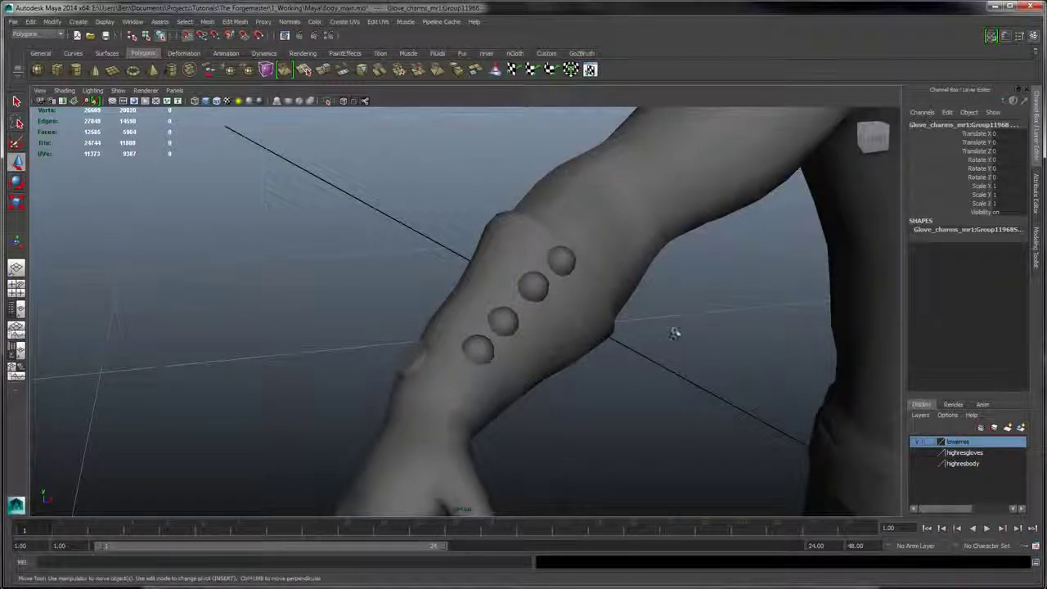
pyautogui.keyDown('alt'); pyautogui.moveTo(673, 332); pyautogui.dragTo(572, 284, button='right'); pyautogui.keyUp('alt')
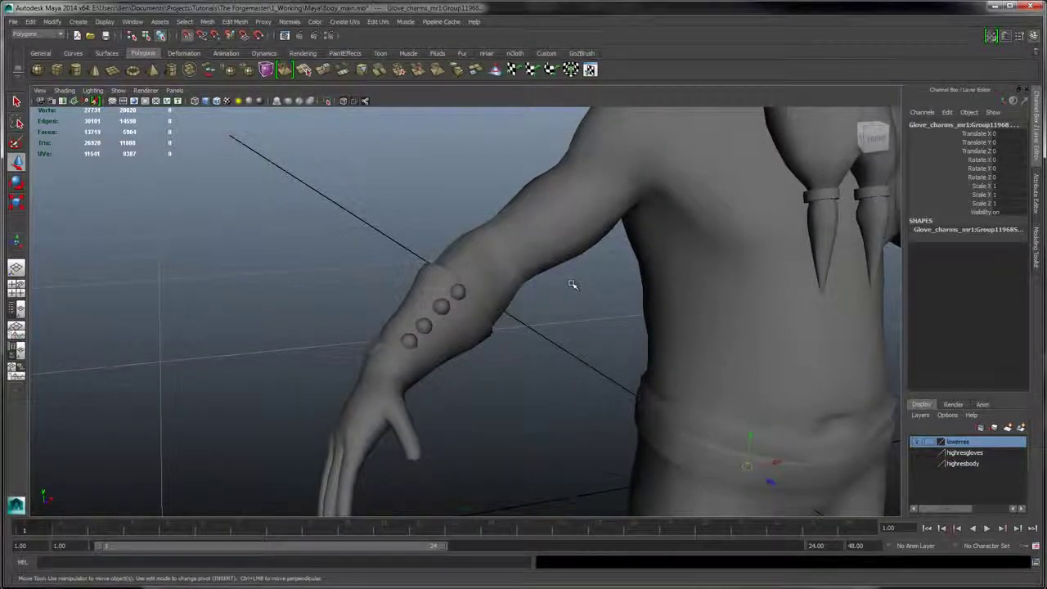
pyautogui.click(572, 284)
pyautogui.keyDown('alt'); pyautogui.moveTo(673, 264); pyautogui.dragTo(170, 120); pyautogui.keyUp('alt')
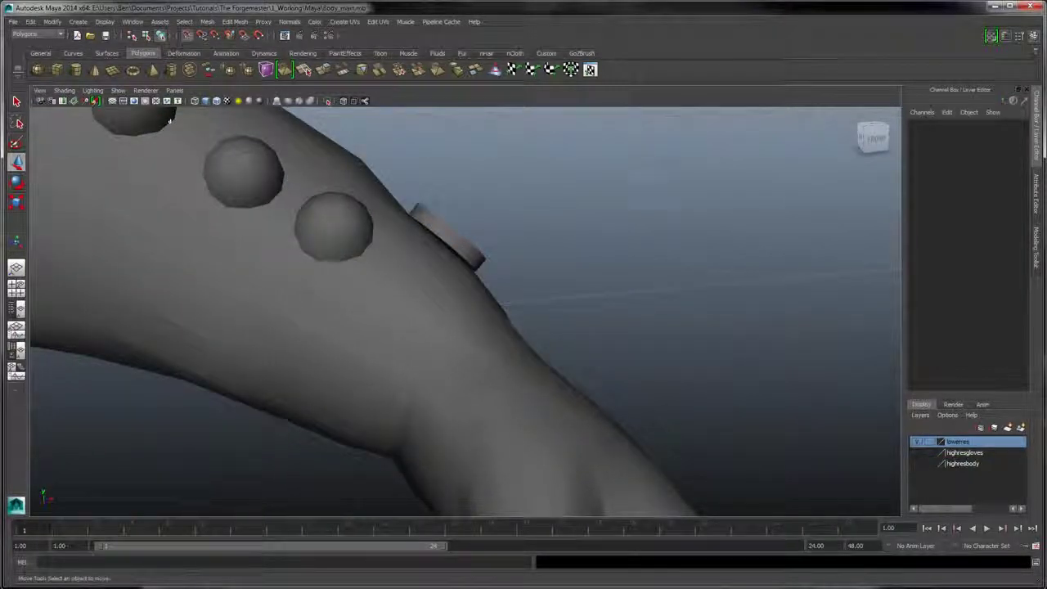
pyautogui.moveTo(352, 361); pyautogui.dragTo(521, 300)
pyautogui.keyDown('alt'); pyautogui.moveTo(594, 278); pyautogui.dragTo(474, 277, button='right'); pyautogui.keyUp('alt')
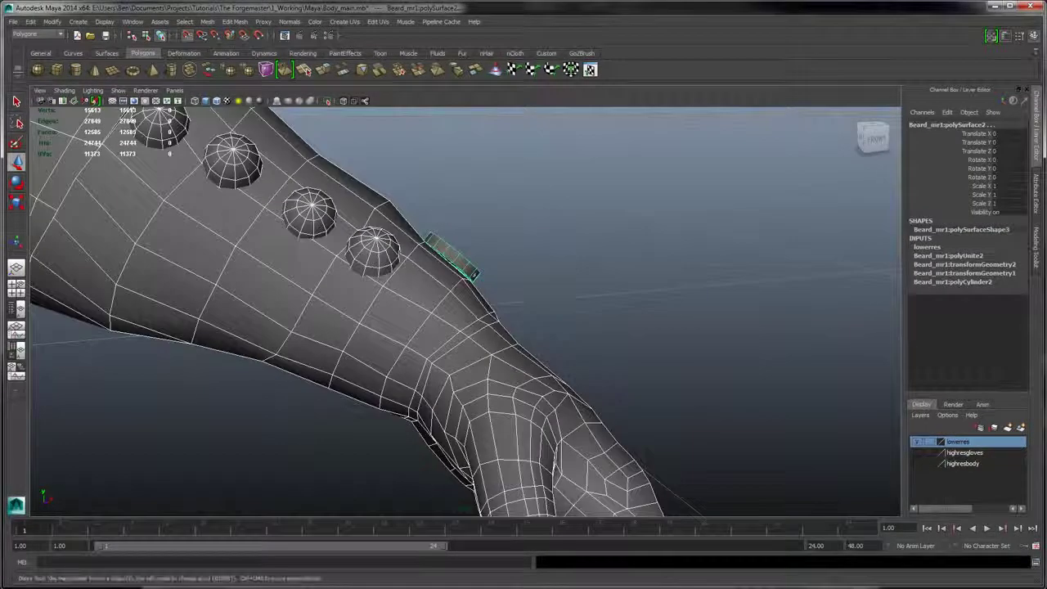
pyautogui.click(450, 253)
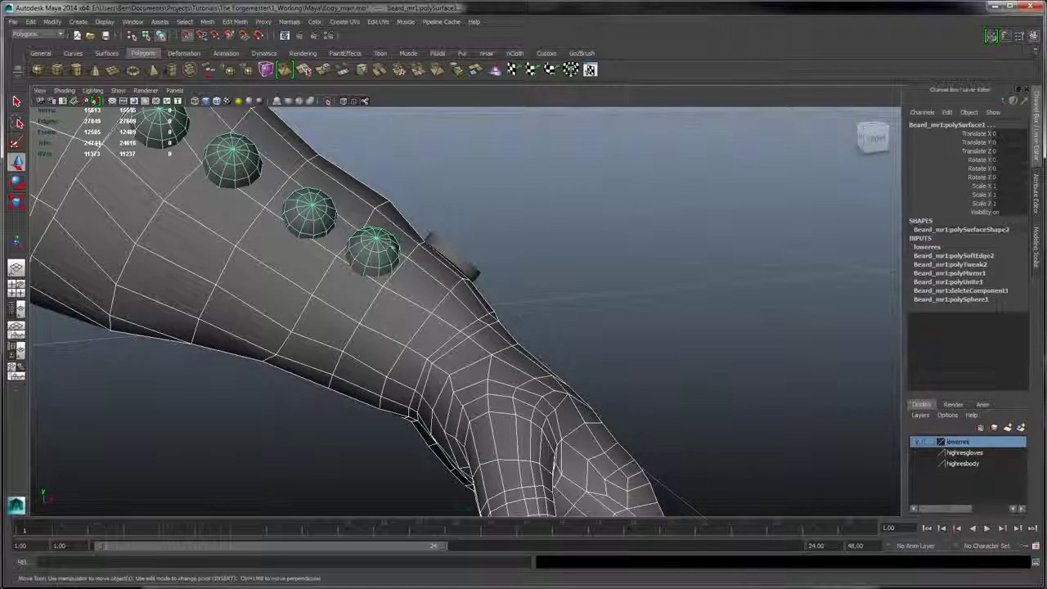
pyautogui.keyDown('shift'); pyautogui.click(414, 276); pyautogui.keyUp('shift')
pyautogui.keyDown('alt'); pyautogui.moveTo(595, 281); pyautogui.dragTo(423, 237, button='right'); pyautogui.keyUp('alt')
pyautogui.keyDown('alt'); pyautogui.moveTo(422, 237); pyautogui.dragTo(477, 218, button='middle'); pyautogui.keyUp('alt')
pyautogui.keyDown('alt'); pyautogui.moveTo(477, 217); pyautogui.dragTo(461, 230); pyautogui.keyUp('alt')
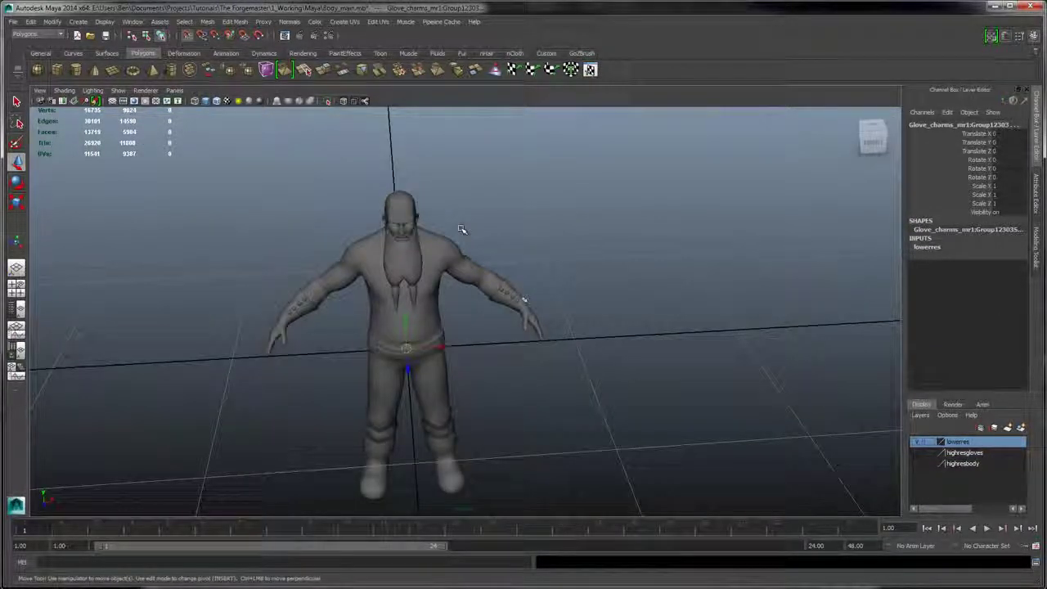
# - Toggle the lowerres layer's visibility to check that it contains every remaining part, and leave the layer hidden
pyautogui.click(461, 230)
pyautogui.keyDown('alt'); pyautogui.moveTo(565, 242); pyautogui.dragTo(708, 511, button='right'); pyautogui.keyUp('alt')
pyautogui.keyDown('alt'); pyautogui.moveTo(521, 320); pyautogui.dragTo(458, 274); pyautogui.keyUp('alt')
pyautogui.click(918, 441)
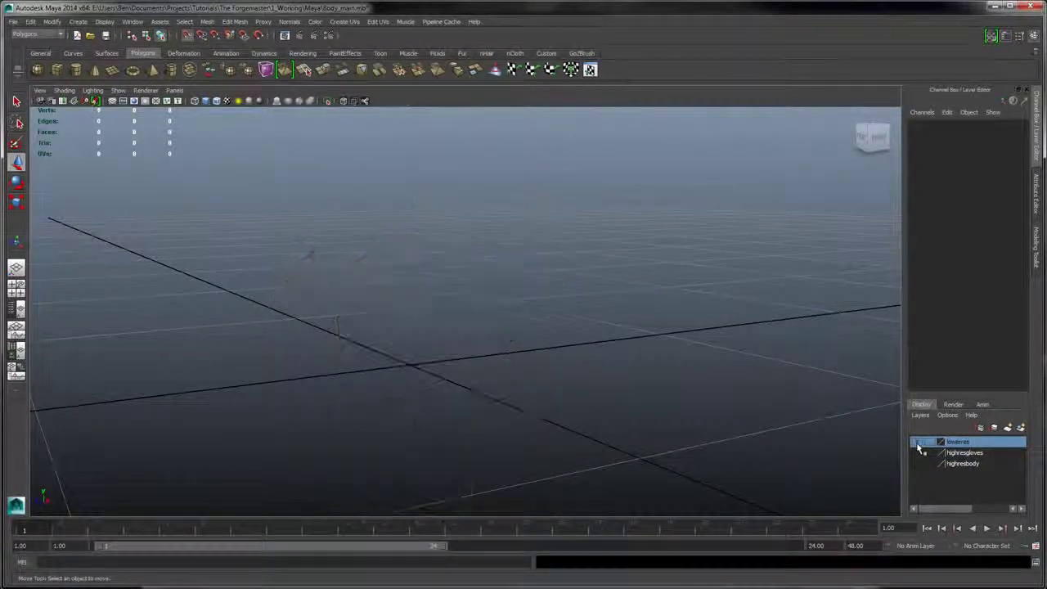
pyautogui.click(917, 441)
pyautogui.keyDown('alt'); pyautogui.moveTo(563, 308); pyautogui.dragTo(768, 320); pyautogui.keyUp('alt')
pyautogui.click(917, 442)
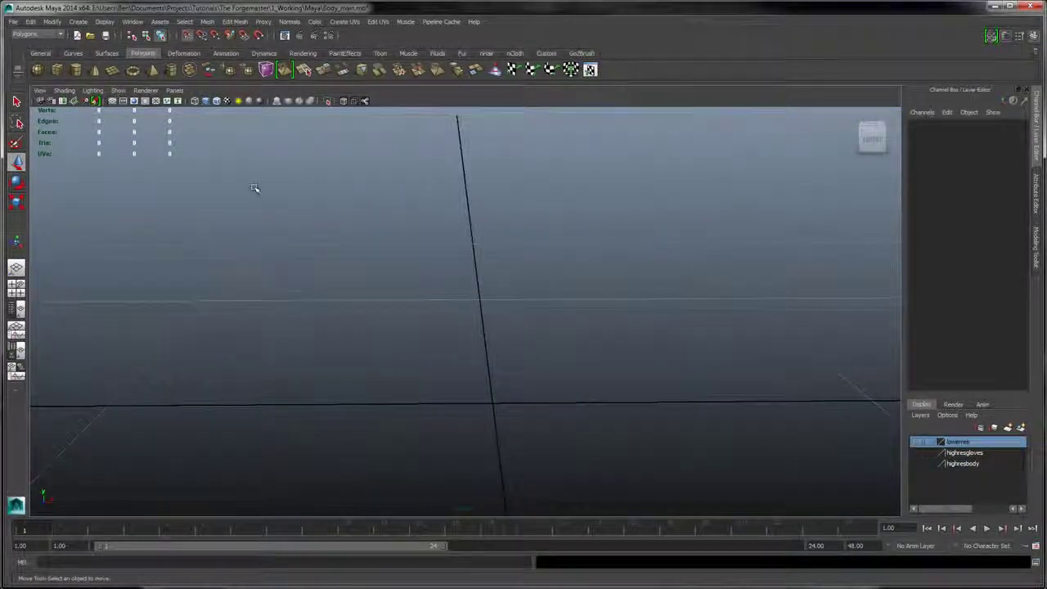
# - Import the medium-resolution belt buckle from belt_buckle_mr.OBJ into the scene
pyautogui.click(14, 22)
pyautogui.click(64, 131)
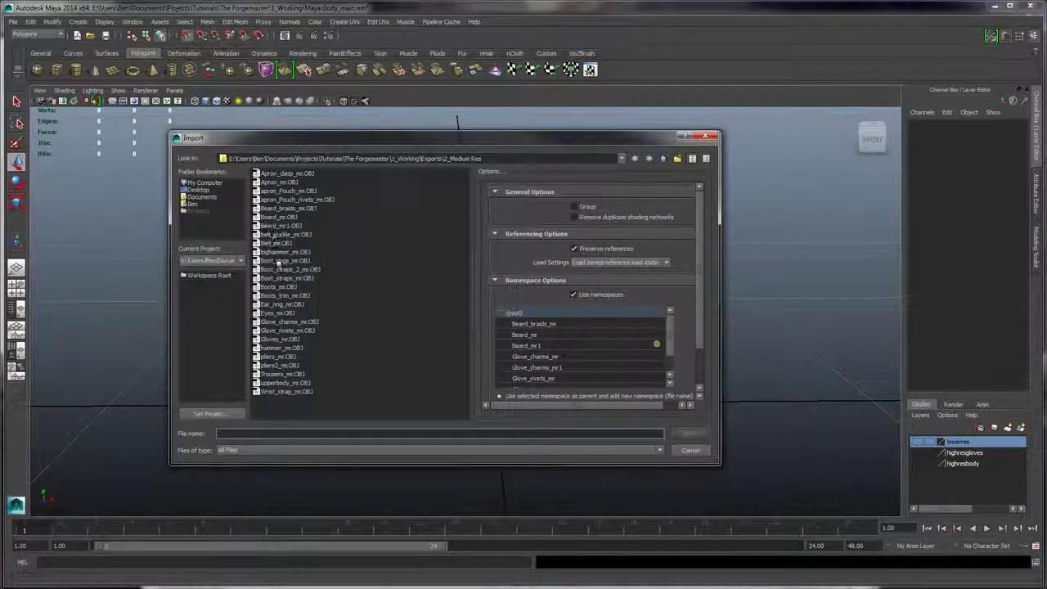
pyautogui.click(278, 235)
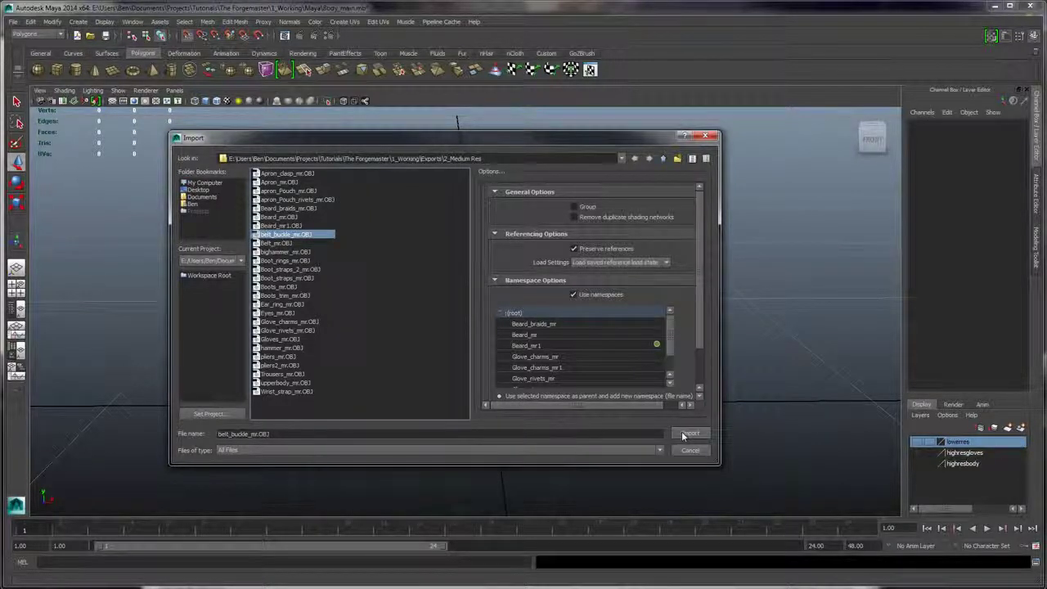
pyautogui.click(690, 435)
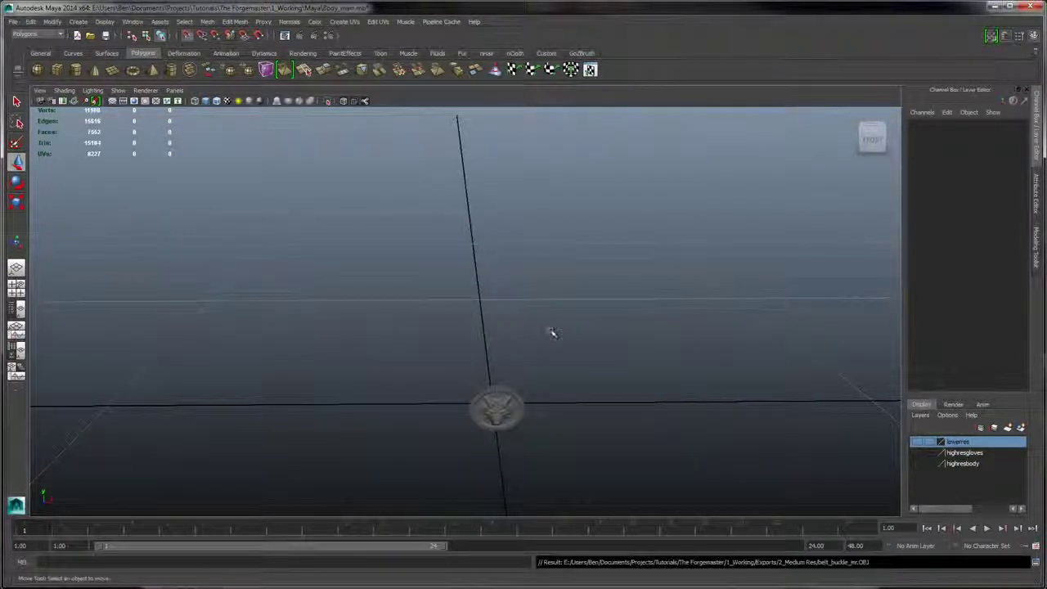
pyautogui.click(597, 360)
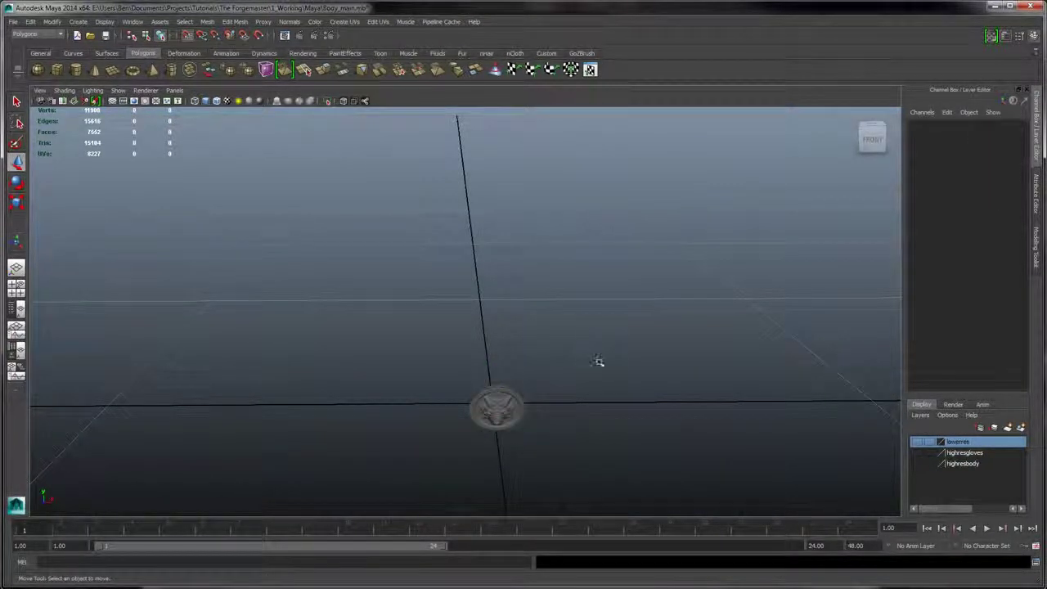
# - Combine the imported belt buckle's pieces into a single mesh and examine its wolf-head relief up close
pyautogui.keyDown('alt'); pyautogui.moveTo(600, 362); pyautogui.dragTo(564, 256, button='middle'); pyautogui.keyUp('alt')
pyautogui.keyDown('alt'); pyautogui.moveTo(564, 311); pyautogui.dragTo(594, 325, button='right'); pyautogui.keyUp('alt')
pyautogui.click(452, 306)
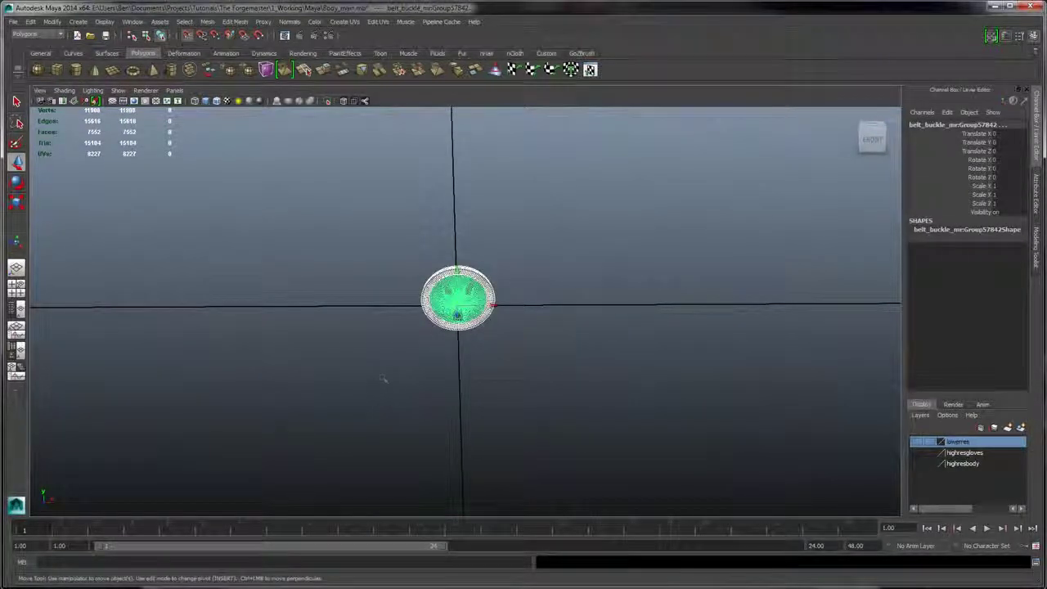
pyautogui.click(235, 22)
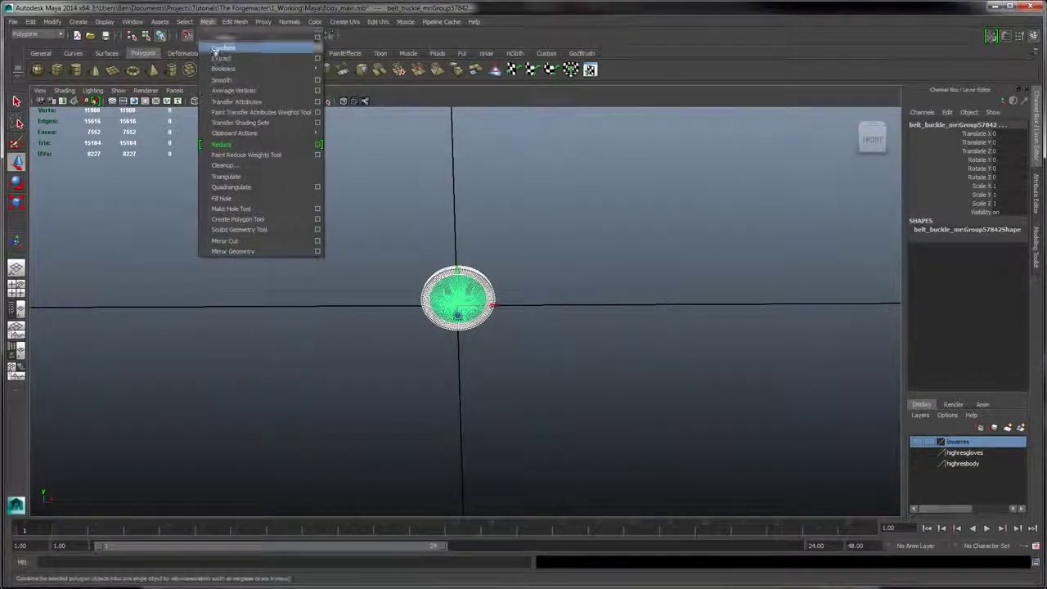
pyautogui.click(227, 40)
pyautogui.click(561, 276)
pyautogui.keyDown('alt'); pyautogui.moveTo(518, 224); pyautogui.dragTo(610, 398, button='right'); pyautogui.keyUp('alt')
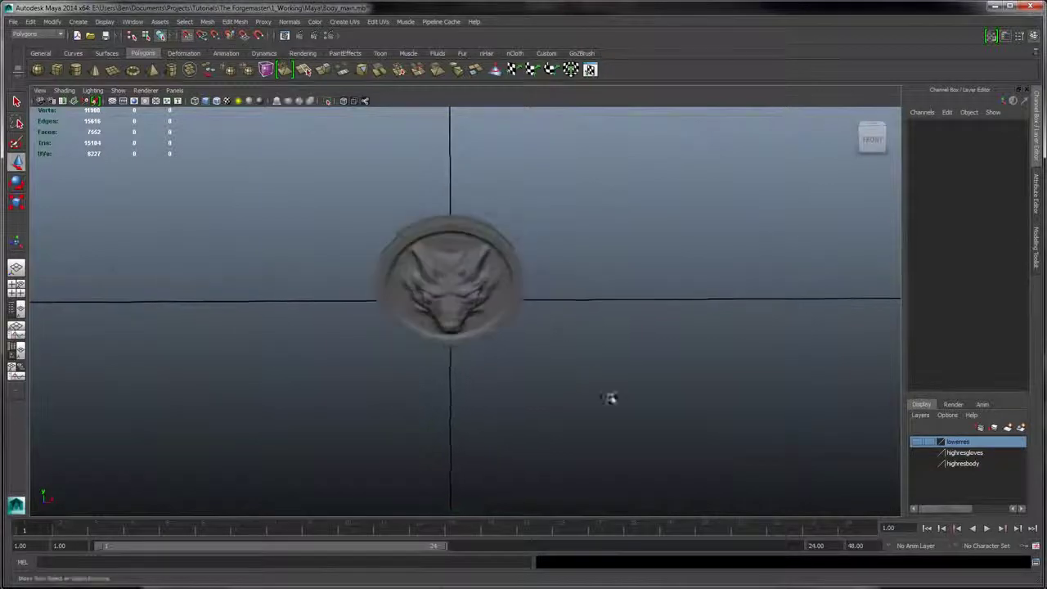
pyautogui.keyDown('alt'); pyautogui.moveTo(507, 254); pyautogui.dragTo(484, 274); pyautogui.keyUp('alt')
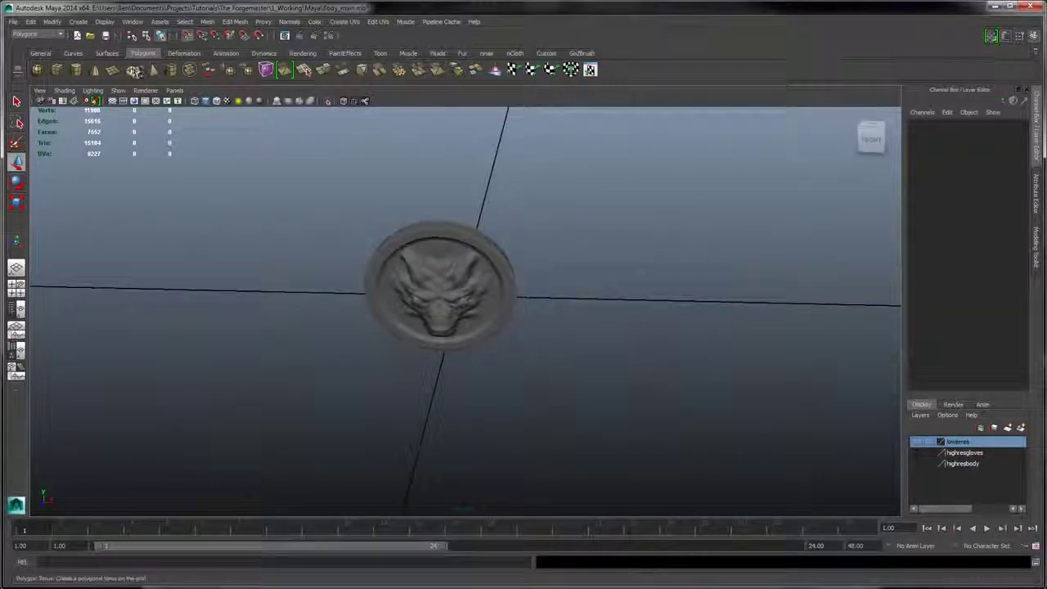
pyautogui.click(73, 72)
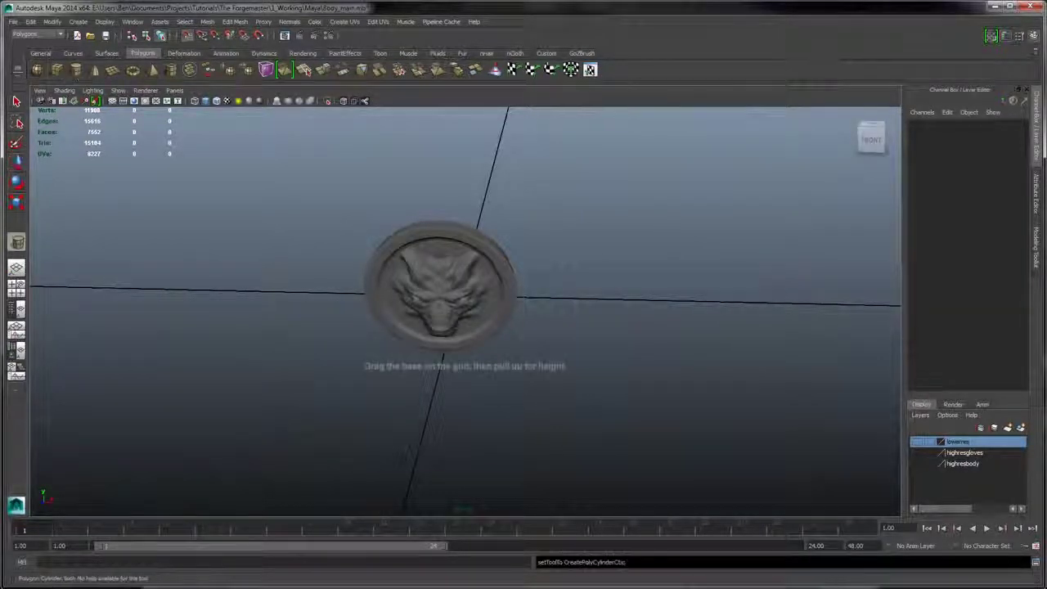
pyautogui.keyDown('alt'); pyautogui.moveTo(540, 245); pyautogui.dragTo(524, 274); pyautogui.keyUp('alt')
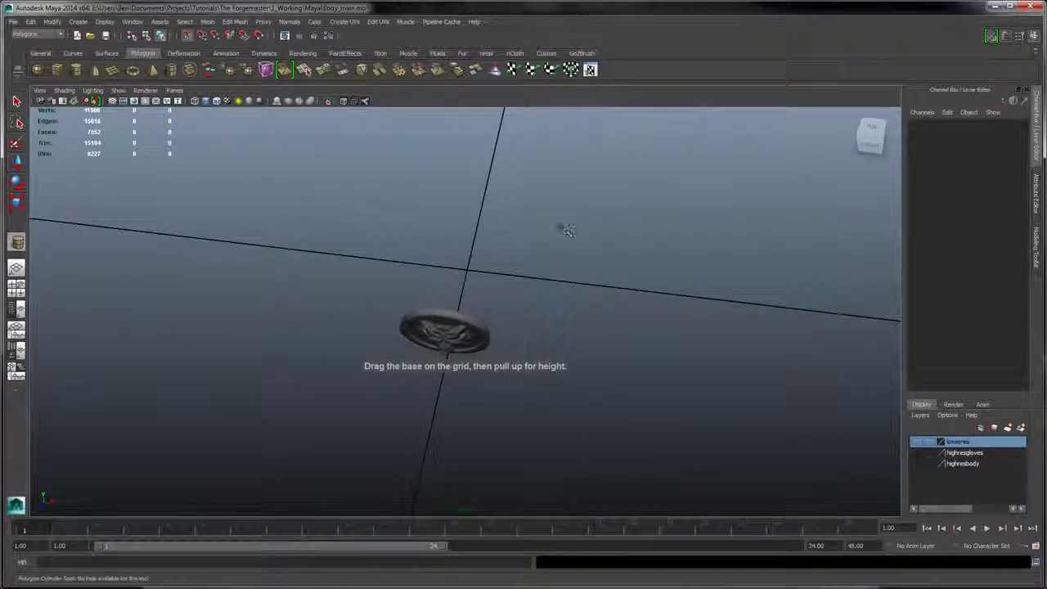
pyautogui.click(482, 295)
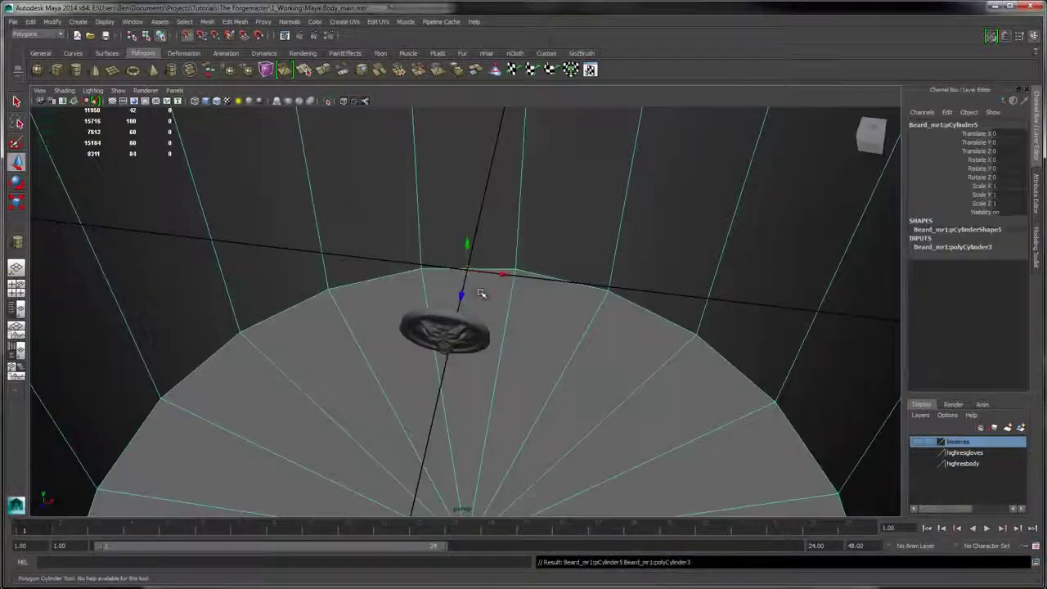
pyautogui.keyDown('alt'); pyautogui.moveTo(566, 272); pyautogui.dragTo(467, 201, button='right'); pyautogui.keyUp('alt')
pyautogui.hotkey('ctrl', 'z')
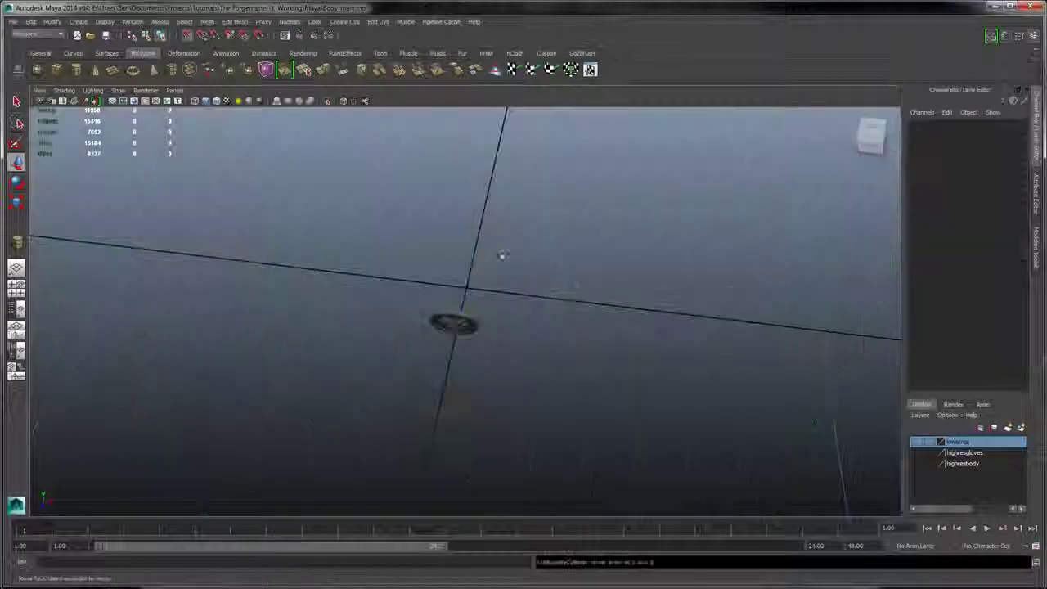
pyautogui.keyDown('alt'); pyautogui.moveTo(523, 253); pyautogui.dragTo(505, 246, button='right'); pyautogui.keyUp('alt')
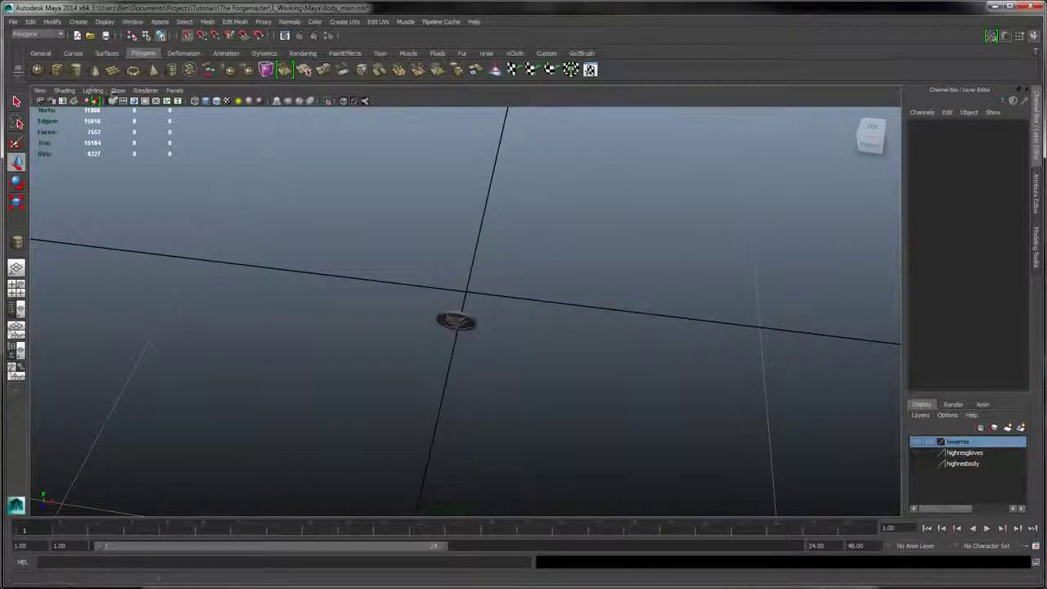
pyautogui.press('y')
pyautogui.moveTo(485, 285); pyautogui.dragTo(493, 290)
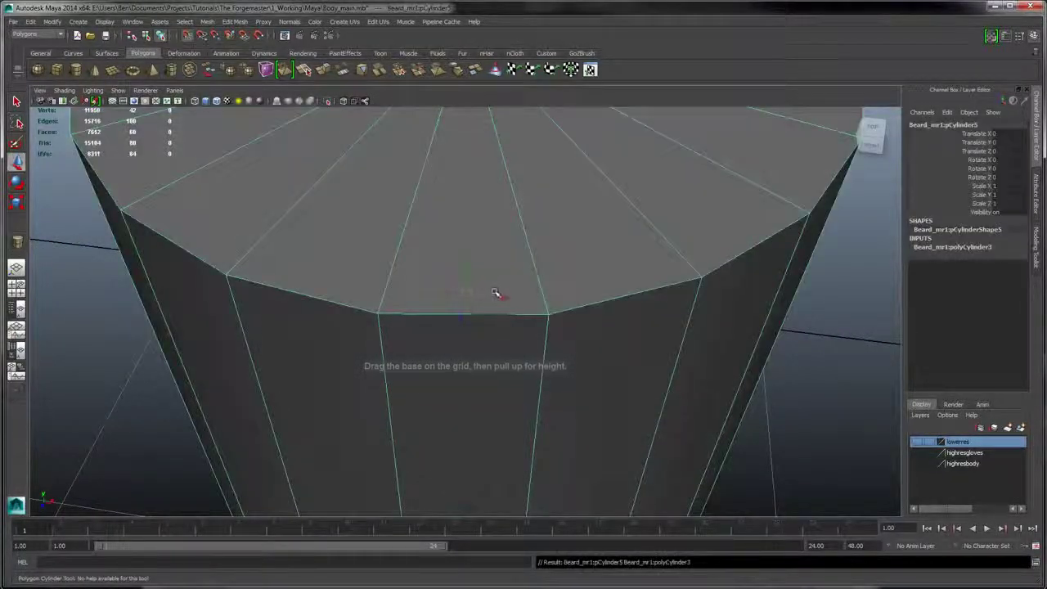
pyautogui.hotkey('ctrl', 'z')
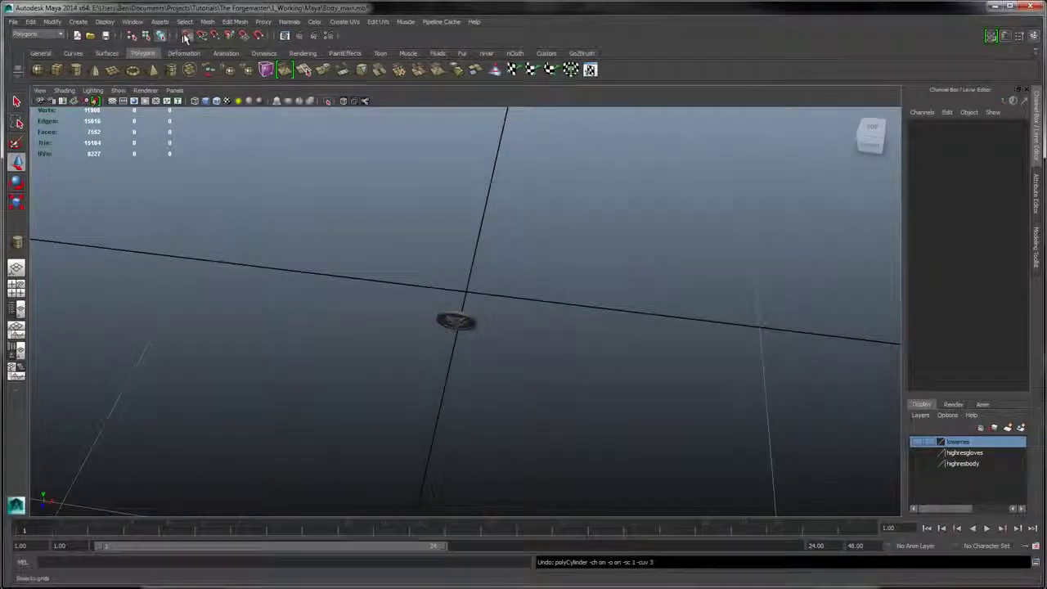
# - Draw a small polygon cylinder on the grid behind the belt buckle, roughly as wide as the buckle
pyautogui.click(76, 71)
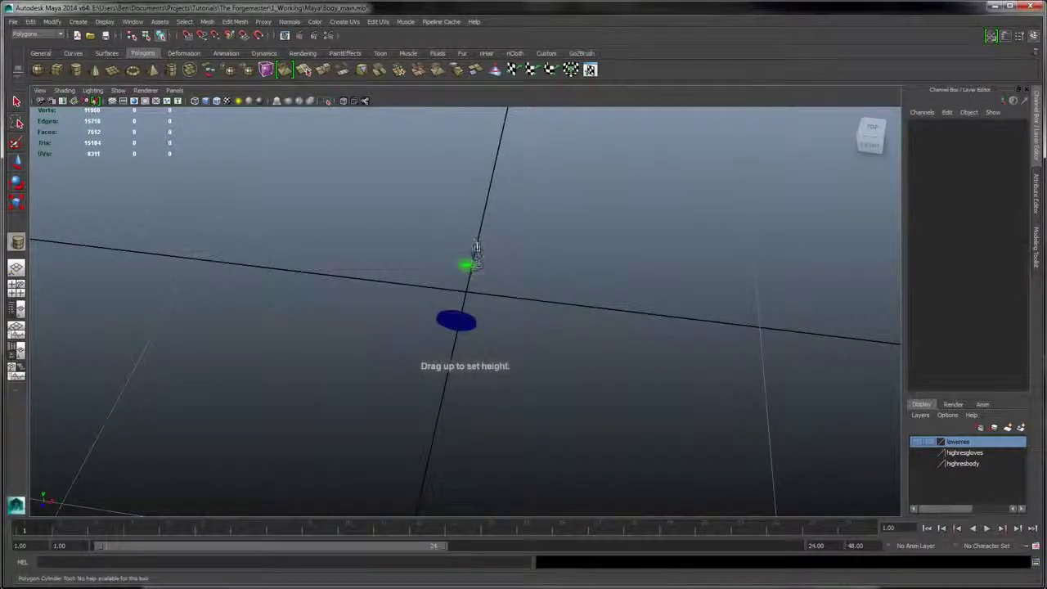
pyautogui.moveTo(476, 260); pyautogui.dragTo(458, 224)
pyautogui.press('w')
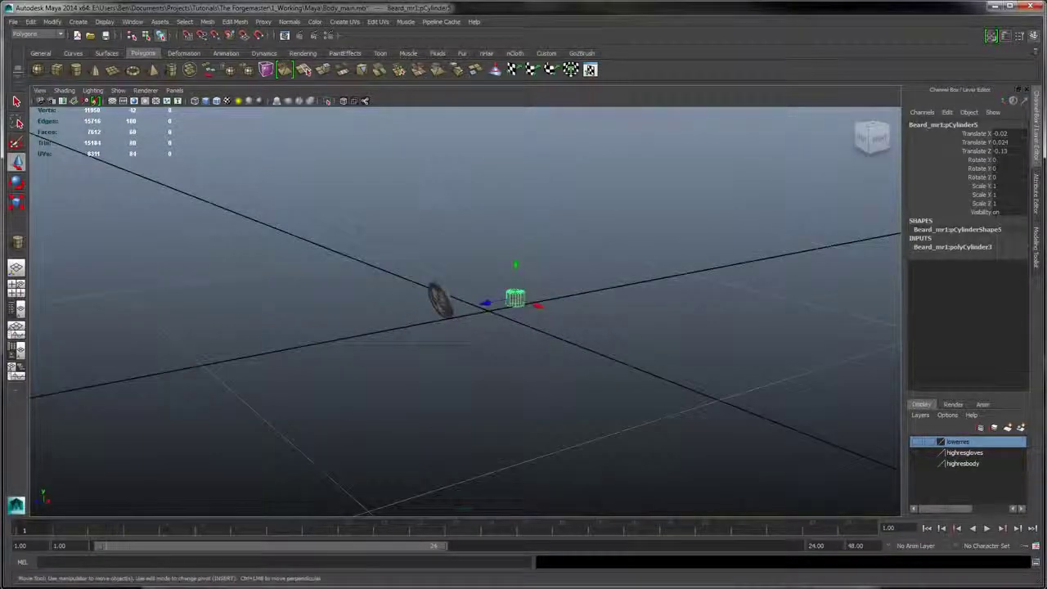
# - Centre the new cylinder on the origin by setting its X, Y and Z translation to 0
pyautogui.scroll(4, 530, 306)
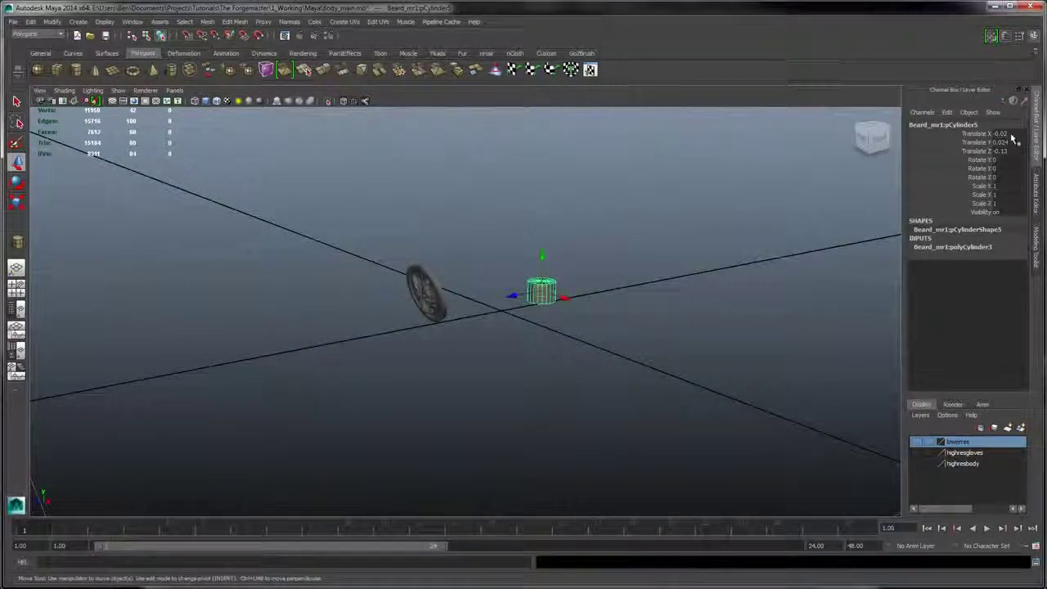
pyautogui.write('0')
pyautogui.press('Tab')
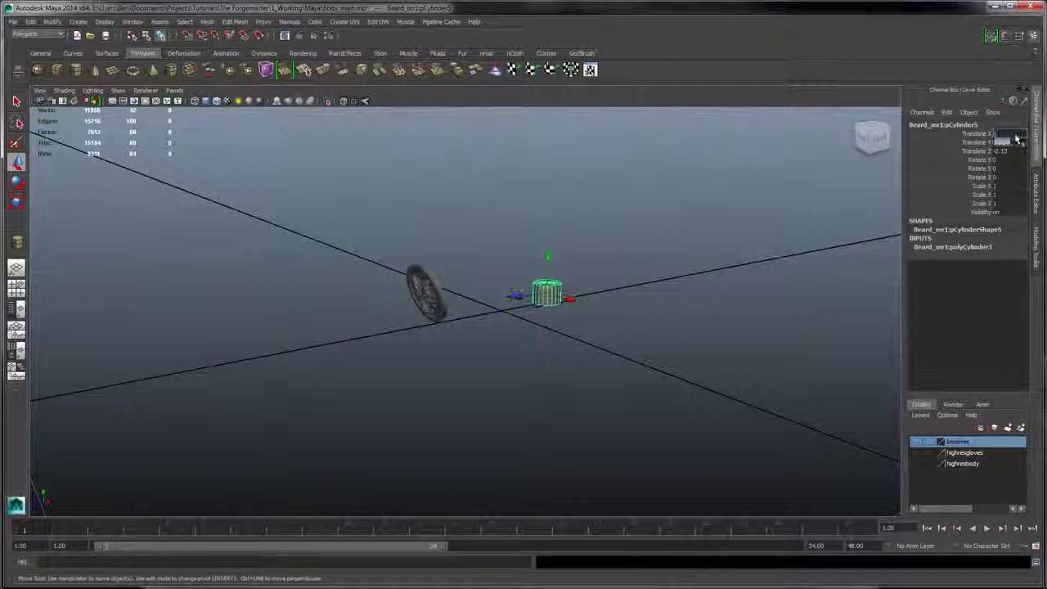
pyautogui.write('0')
pyautogui.press('Tab')
pyautogui.write('0')
pyautogui.press('Return')
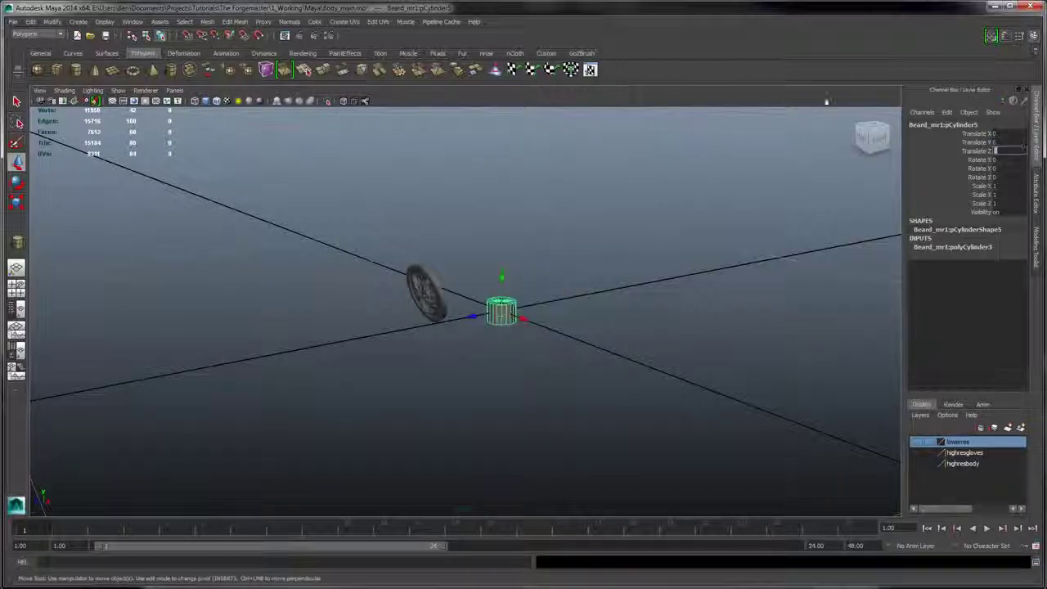
# - Freeze the transformations of the new cylinder at the origin
pyautogui.keyDown('alt'); pyautogui.moveTo(736, 252); pyautogui.dragTo(699, 271, button='middle'); pyautogui.keyUp('alt')
pyautogui.scroll(5, 699, 271)
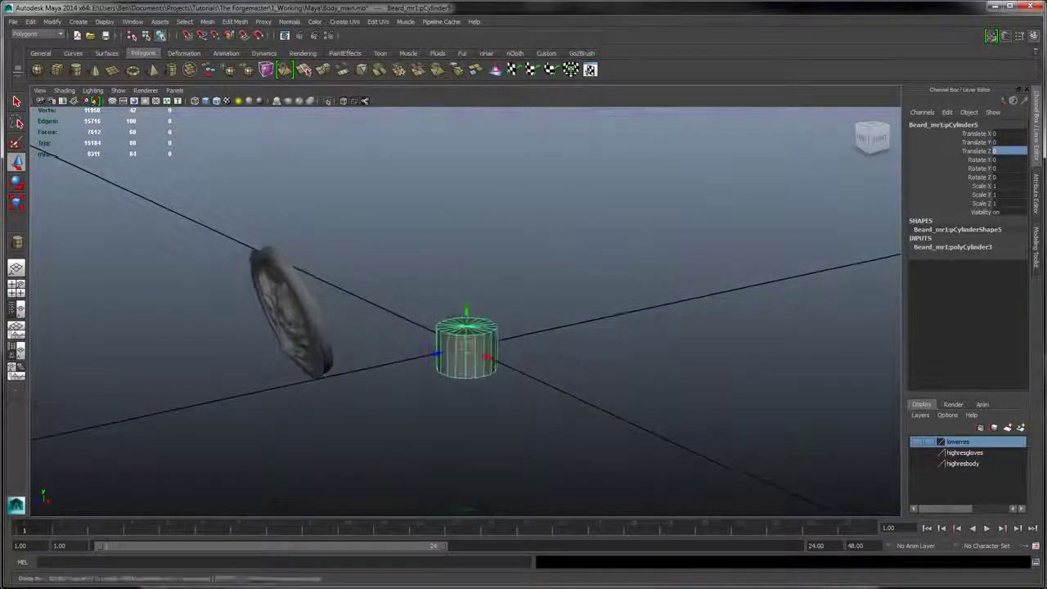
pyautogui.keyDown('alt'); pyautogui.moveTo(711, 245); pyautogui.dragTo(670, 245); pyautogui.keyUp('alt')
pyautogui.click(53, 21)
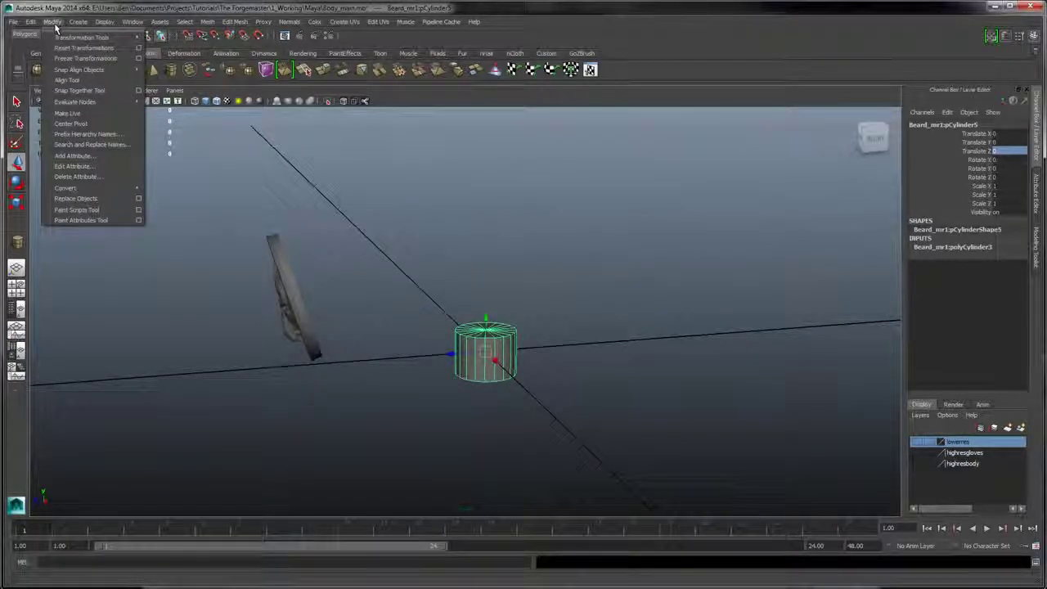
pyautogui.click(68, 61)
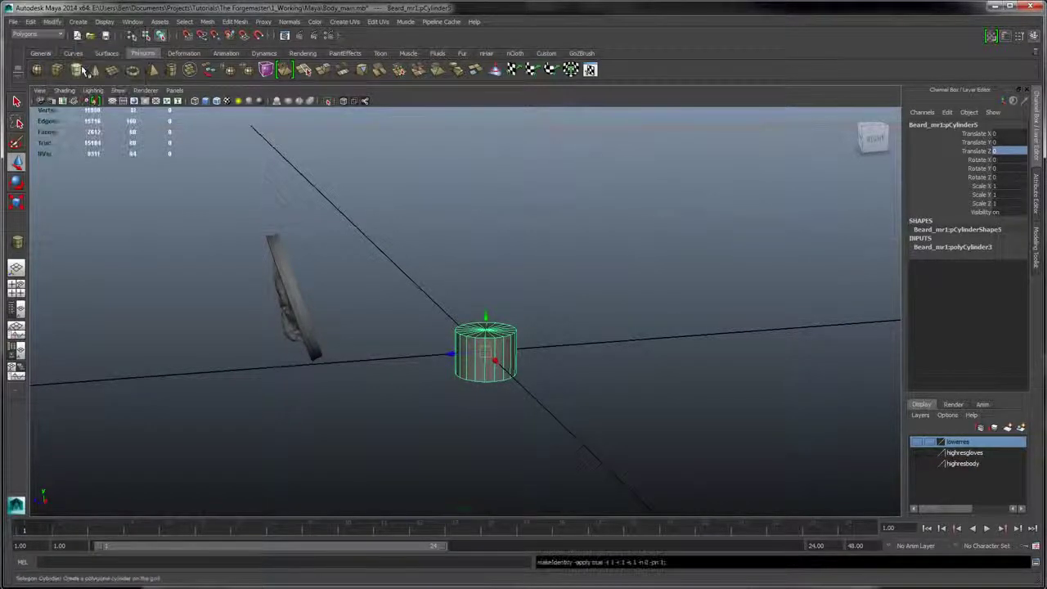
pyautogui.click(16, 185)
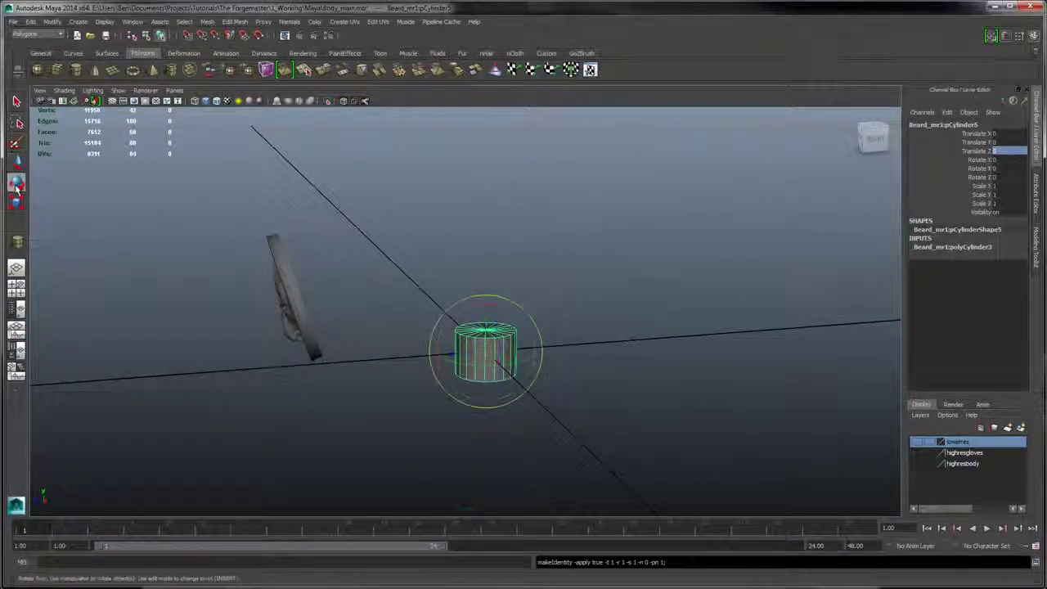
pyautogui.moveTo(463, 318); pyautogui.dragTo(422, 375)
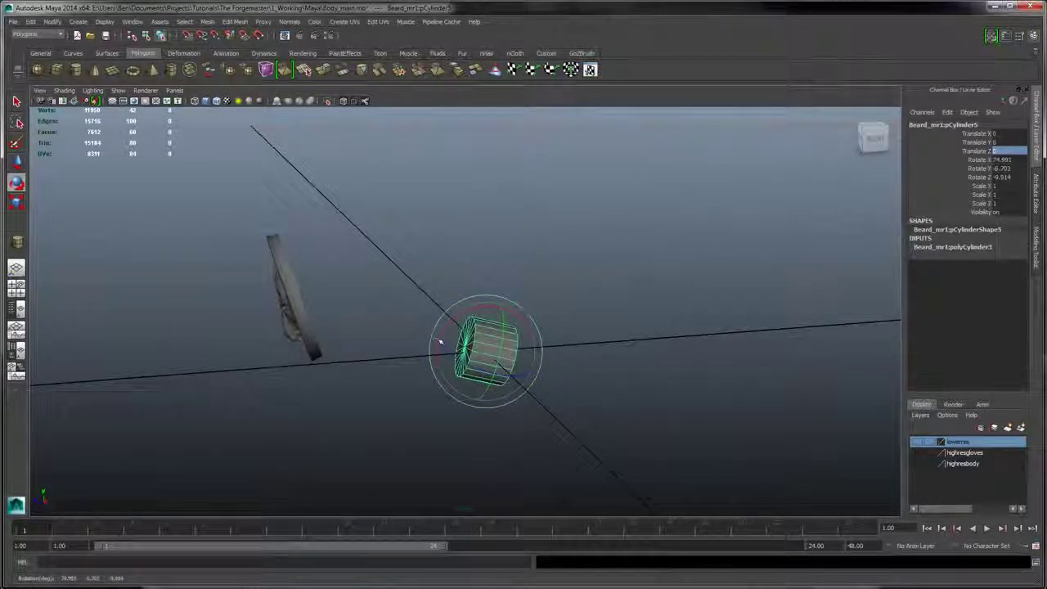
pyautogui.hotkey('ctrl', 'z')
pyautogui.keyDown('alt'); pyautogui.moveTo(567, 269); pyautogui.dragTo(546, 248); pyautogui.keyUp('alt')
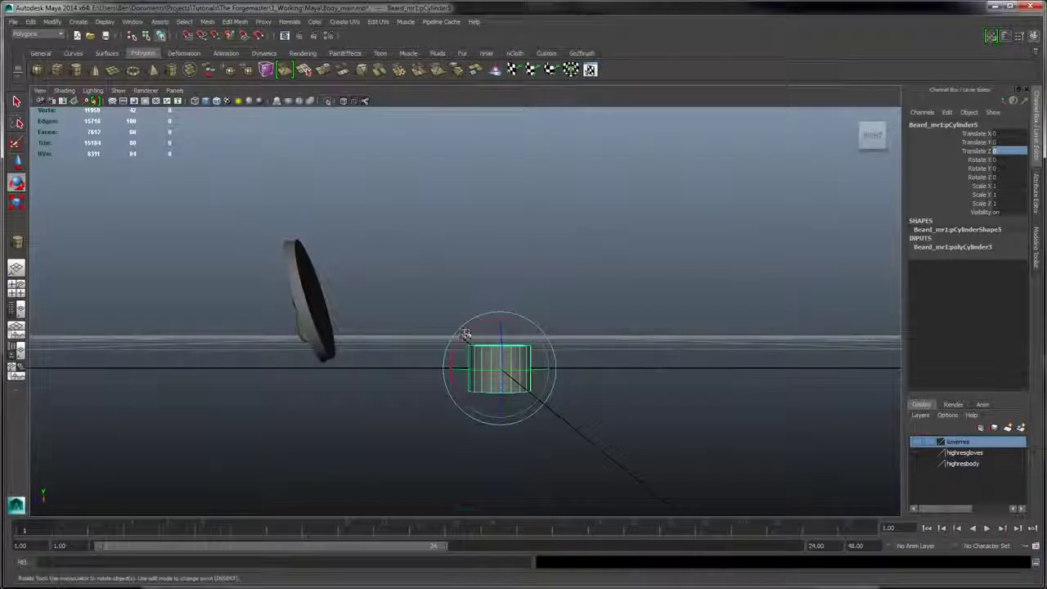
pyautogui.moveTo(465, 334); pyautogui.dragTo(460, 380)
pyautogui.hotkey('ctrl', 'z')
pyautogui.keyDown('alt'); pyautogui.moveTo(348, 180); pyautogui.dragTo(424, 281); pyautogui.keyUp('alt')
pyautogui.moveTo(462, 235); pyautogui.dragTo(455, 166)
pyautogui.hotkey('ctrl', 'z')
pyautogui.hotkey('ctrl', 'z')
pyautogui.hotkey('ctrl', 'z')
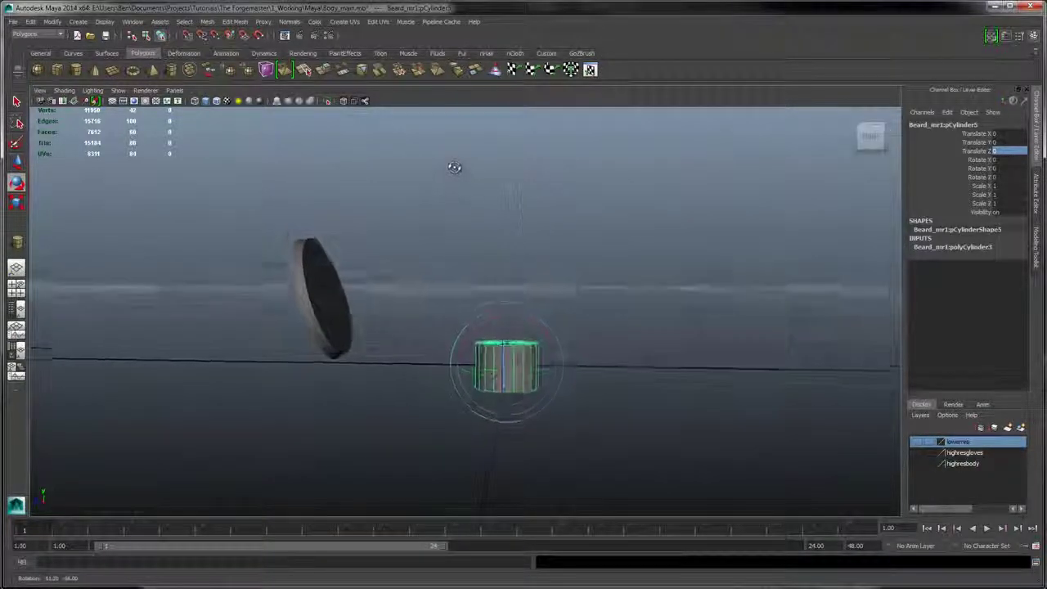
pyautogui.moveTo(481, 315); pyautogui.dragTo(425, 381)
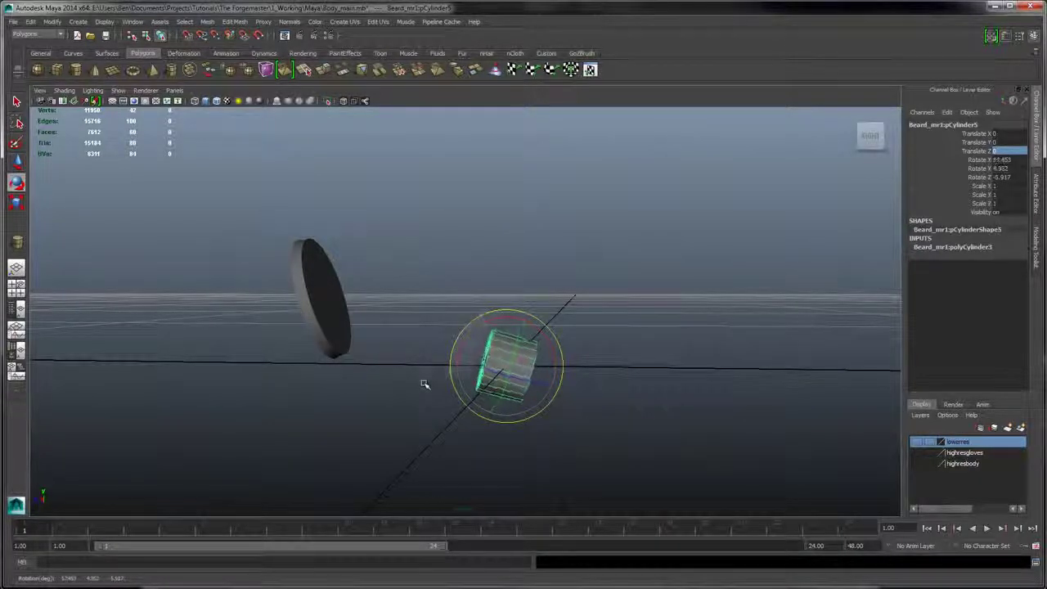
pyautogui.hotkey('ctrl', 'z')
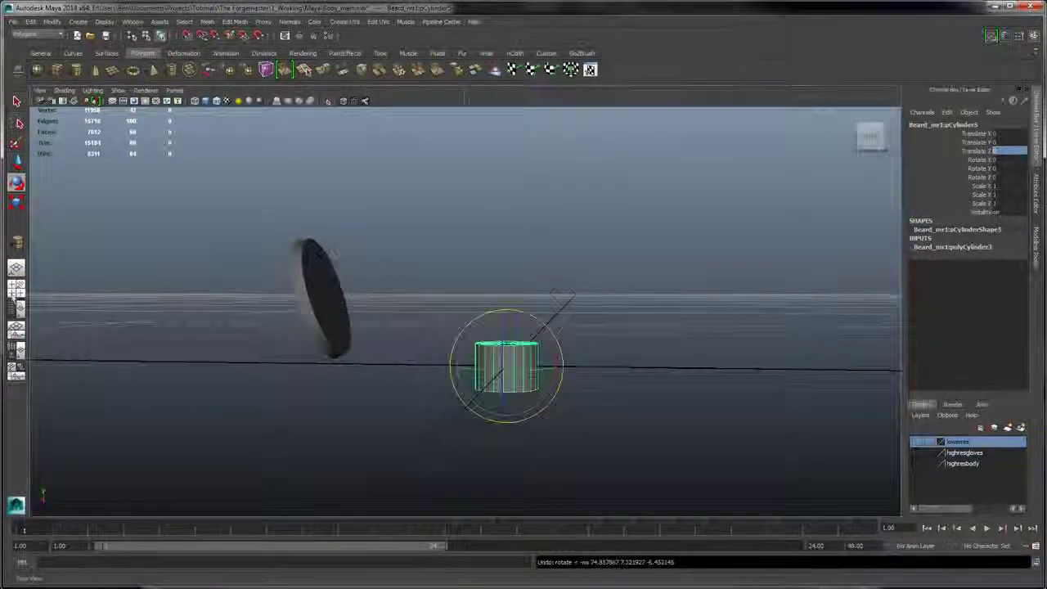
# - In the side view, rotate the cylinder about 109 degrees around X to match the buckle's tilt and move it onto the buckle
pyautogui.click(16, 287)
pyautogui.moveTo(459, 307); pyautogui.dragTo(471, 214)
pyautogui.scroll(10, 744, 437)
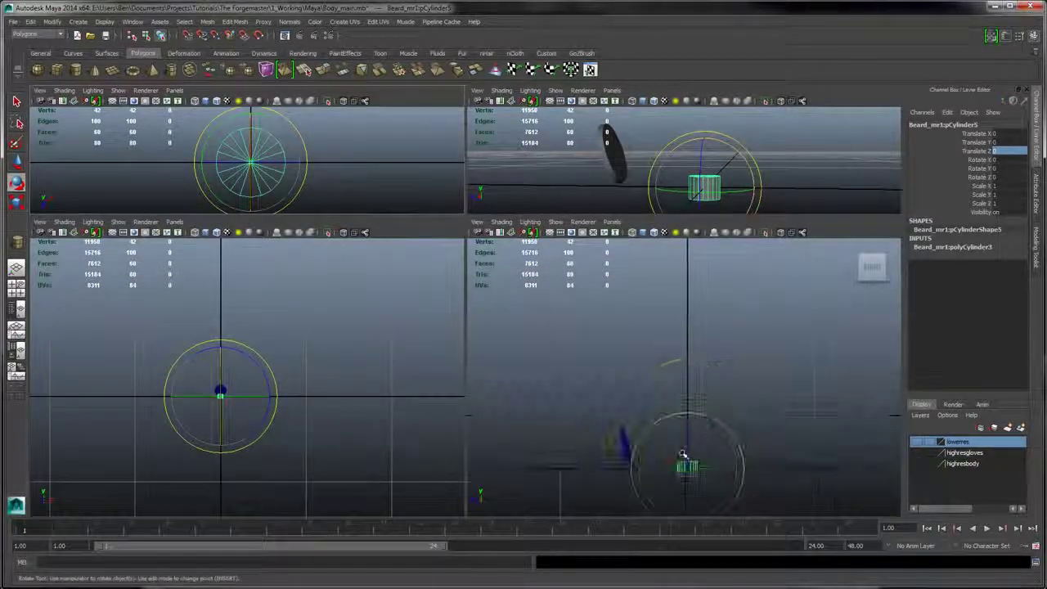
pyautogui.keyDown('alt'); pyautogui.moveTo(682, 455); pyautogui.dragTo(693, 351, button='middle'); pyautogui.keyUp('alt')
pyautogui.scroll(3, 694, 351)
pyautogui.scroll(4, 672, 317)
pyautogui.keyDown('alt'); pyautogui.moveTo(670, 314); pyautogui.dragTo(700, 396, button='middle'); pyautogui.keyUp('alt')
pyautogui.moveTo(701, 397); pyautogui.dragTo(736, 497)
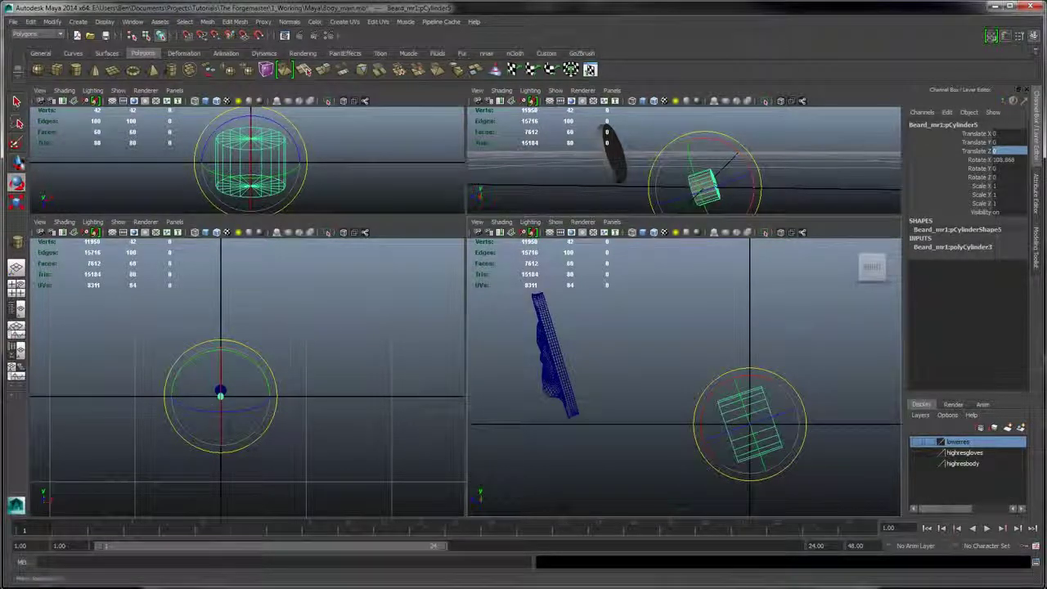
pyautogui.click(17, 161)
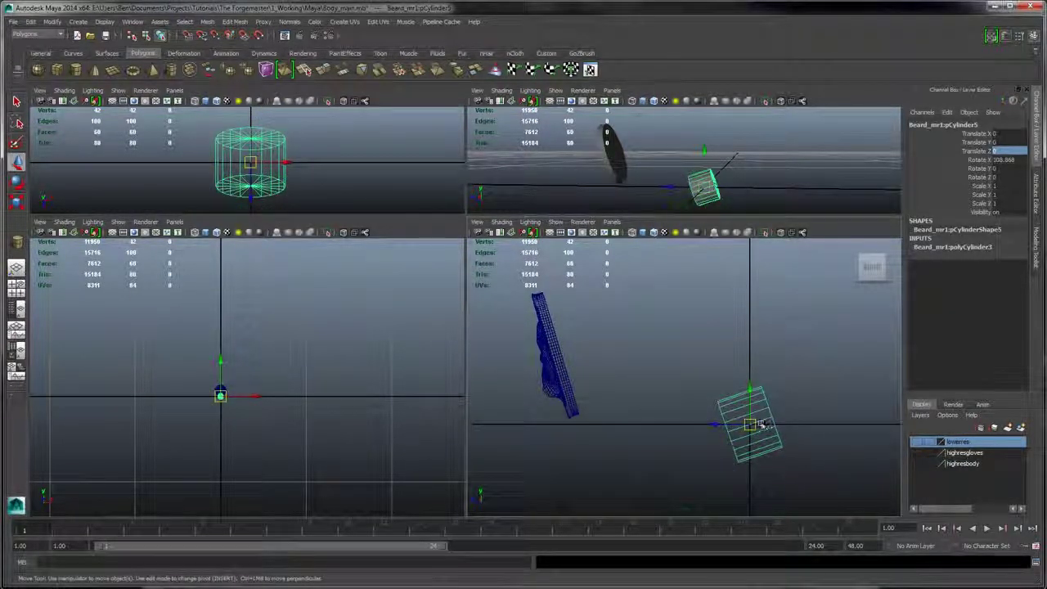
pyautogui.moveTo(759, 424); pyautogui.dragTo(554, 355)
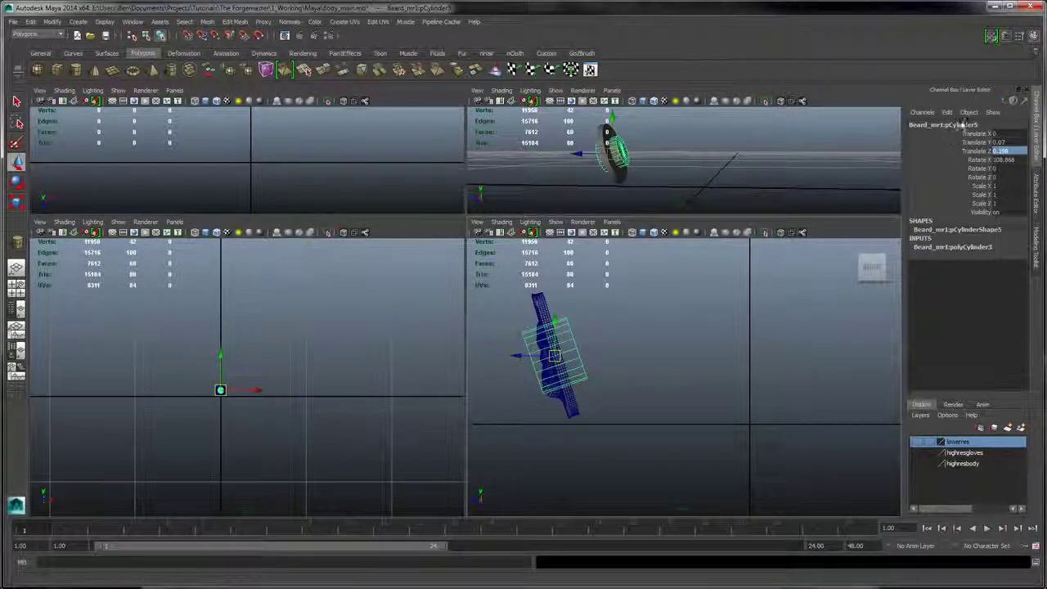
pyautogui.click(1034, 184)
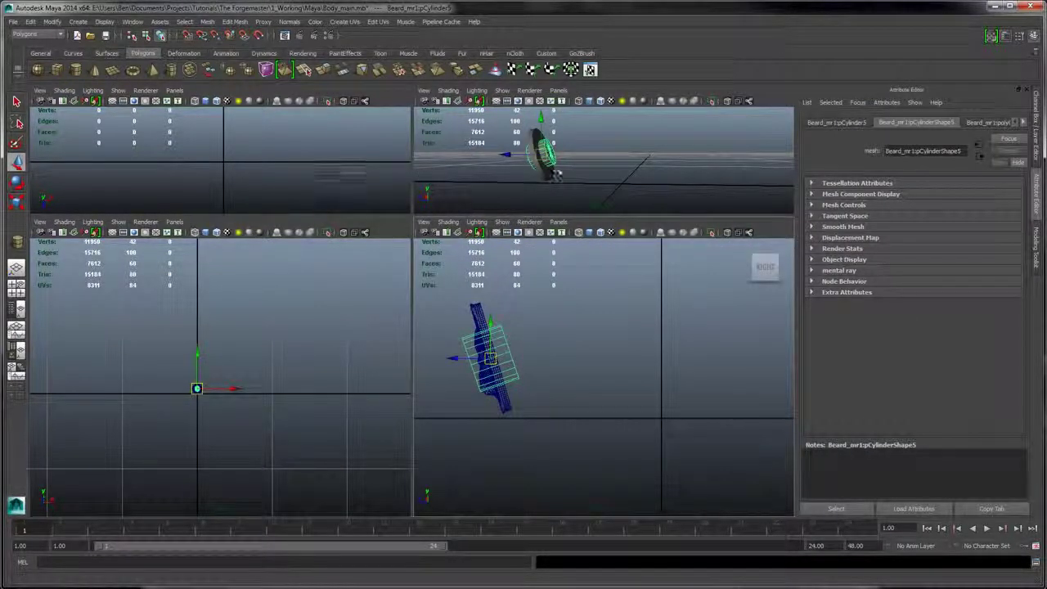
pyautogui.keyDown('alt'); pyautogui.moveTo(574, 161); pyautogui.dragTo(626, 151); pyautogui.keyUp('alt')
pyautogui.keyDown('alt'); pyautogui.moveTo(626, 151); pyautogui.dragTo(651, 170, button='right'); pyautogui.keyUp('alt')
pyautogui.moveTo(650, 171)
pyautogui.keyDown('alt'); pyautogui.mouseDown()
pyautogui.moveTo(655, 154)
pyautogui.moveTo(668, 172)
pyautogui.mouseUp(); pyautogui.keyUp('alt')
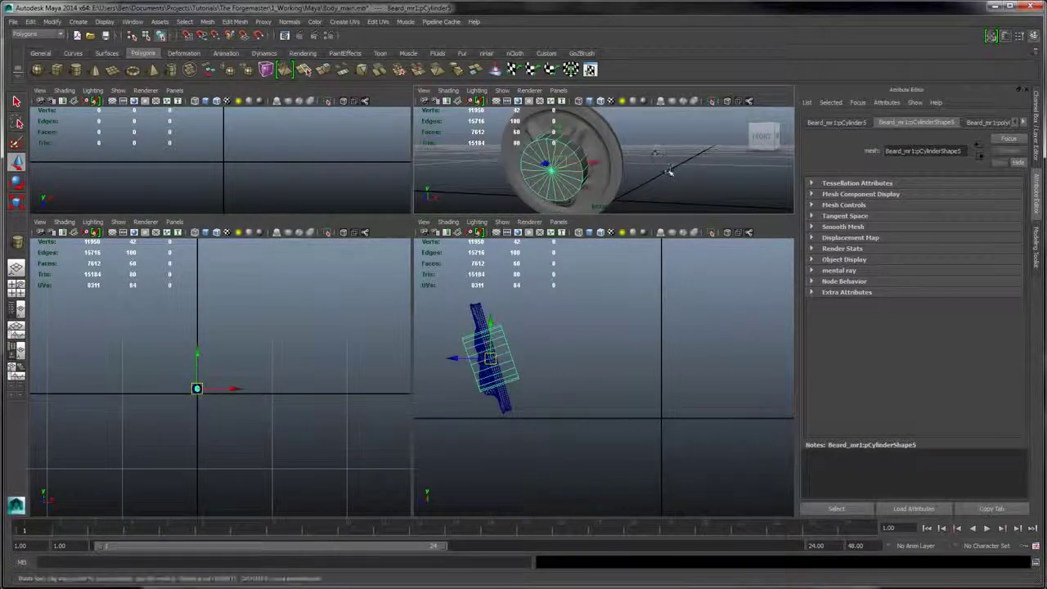
pyautogui.click(989, 123)
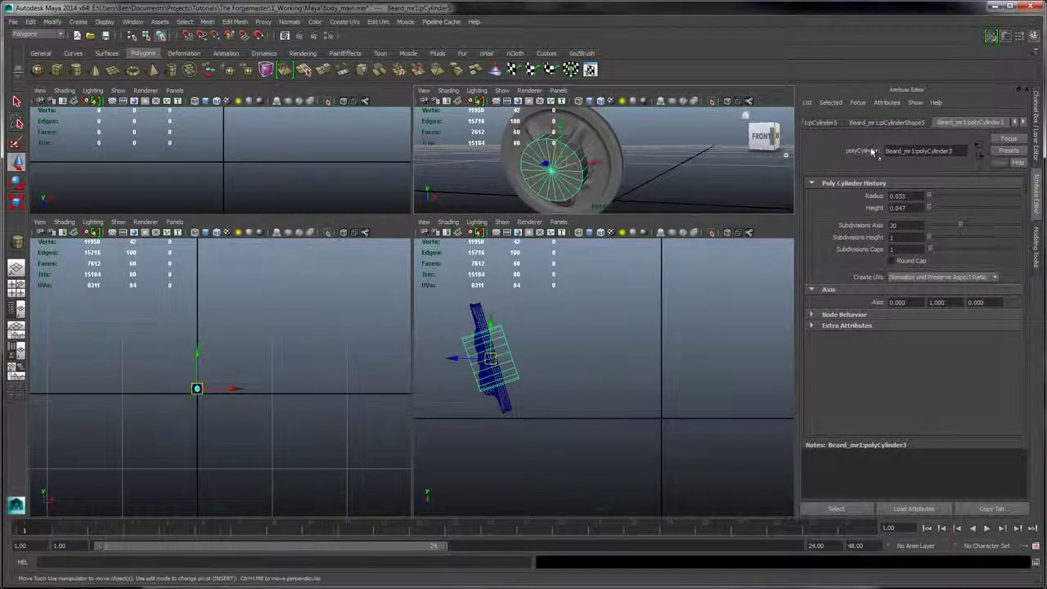
pyautogui.click(876, 124)
pyautogui.click(816, 123)
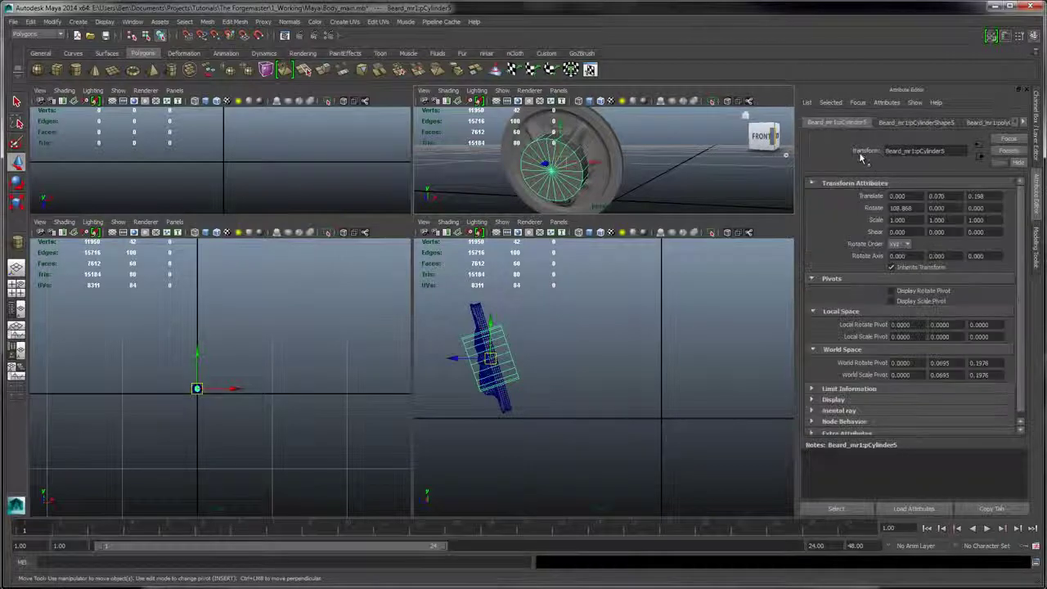
pyautogui.click(986, 123)
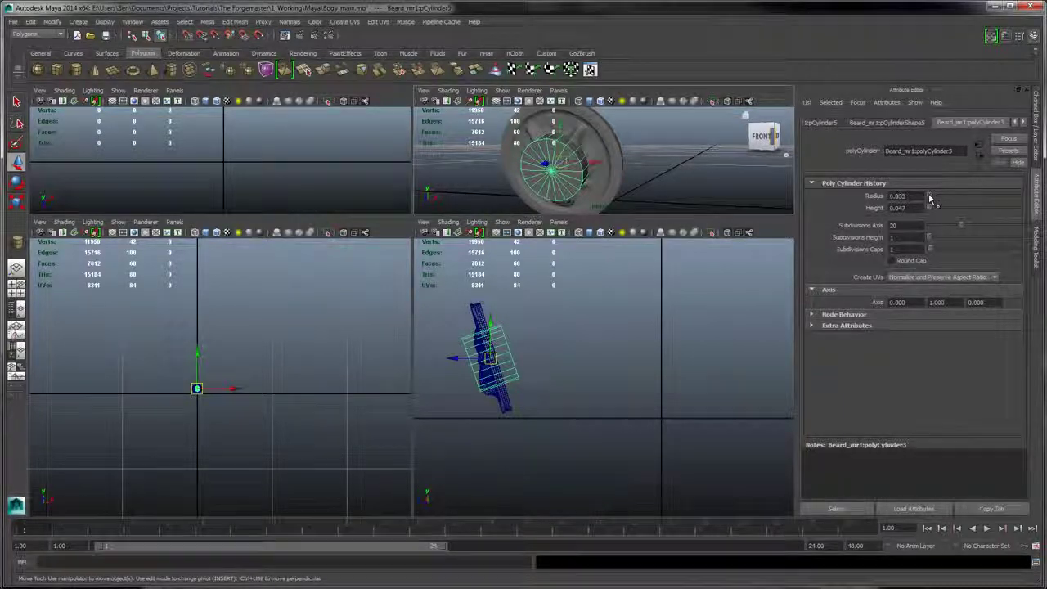
pyautogui.moveTo(929, 198); pyautogui.dragTo(929, 198)
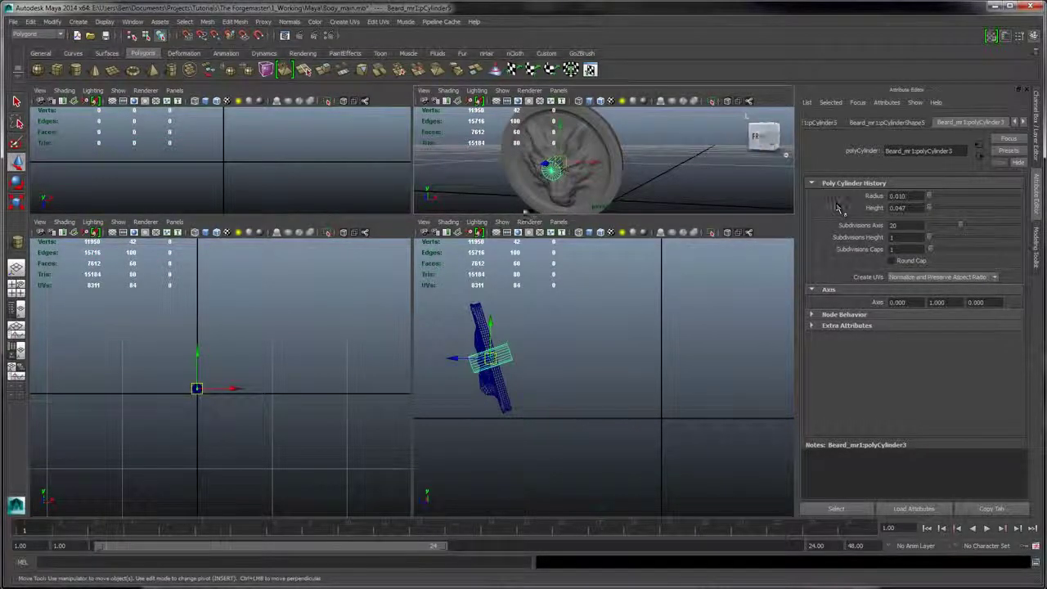
pyautogui.hotkey('ctrl', 'z')
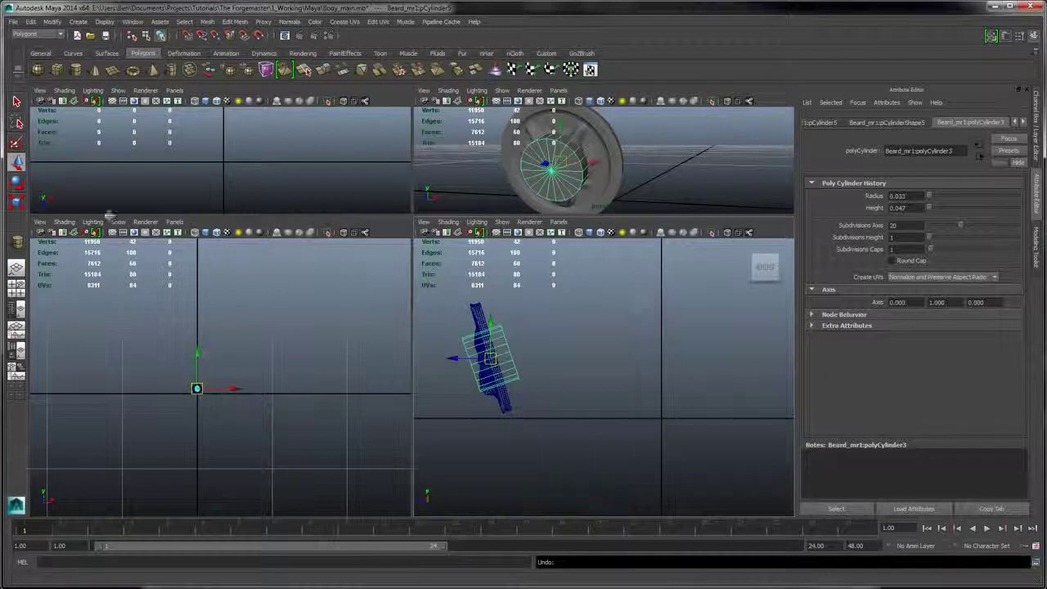
# - Scale the cylinder up uniformly to about 2.1 to match the buckle's diameter and flatten it along its axis to a thin disc
pyautogui.press('r')
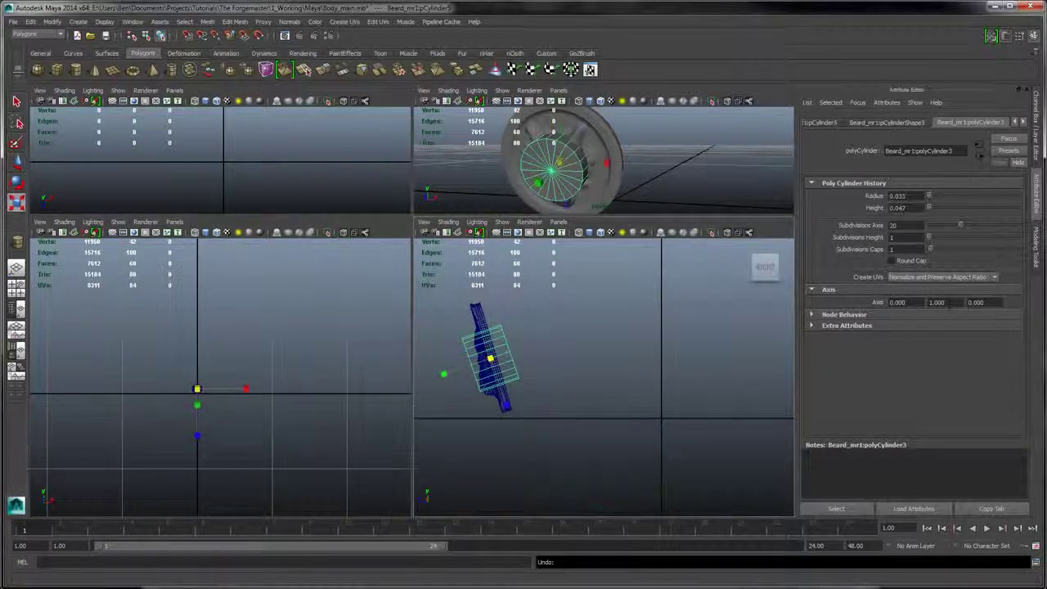
pyautogui.moveTo(563, 163); pyautogui.dragTo(628, 117)
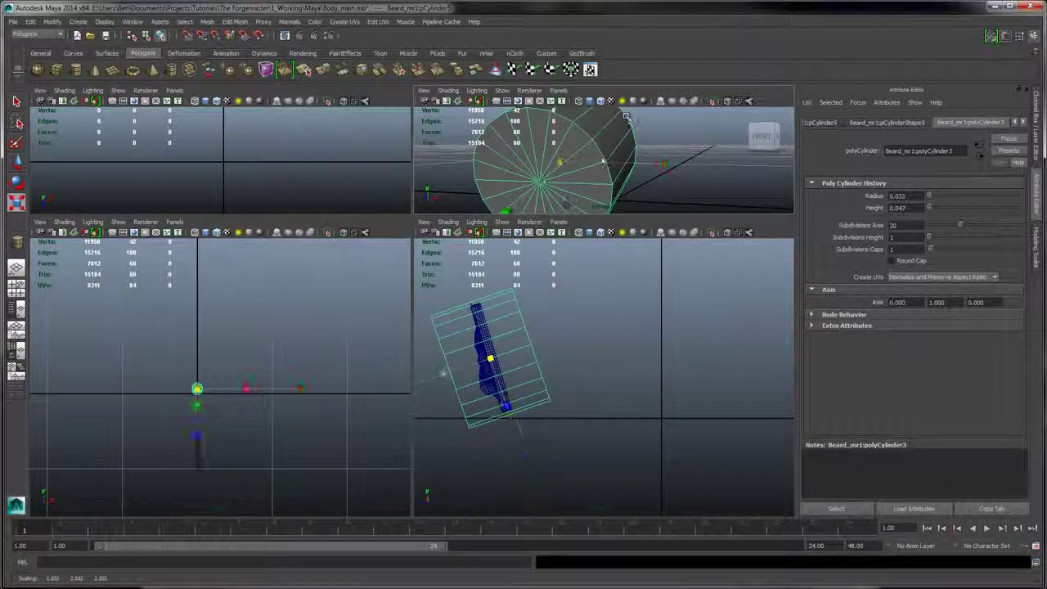
pyautogui.moveTo(444, 375); pyautogui.dragTo(480, 362)
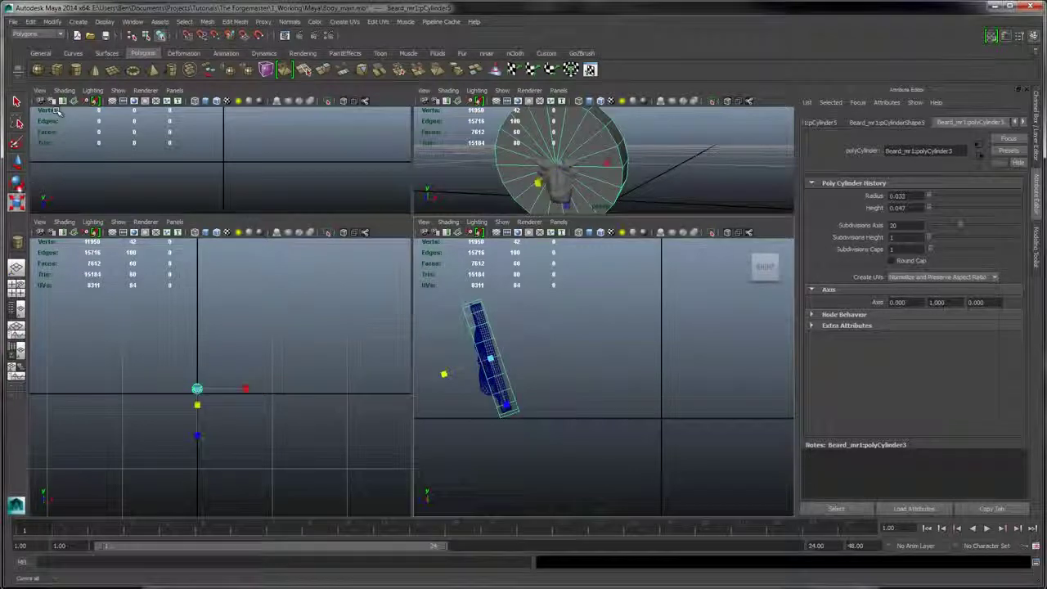
# - Thicken the flattened cylinder slightly along its axis and shift it forward so it covers the buckle's wolf-head relief
pyautogui.click(17, 182)
pyautogui.moveTo(540, 334); pyautogui.dragTo(543, 335)
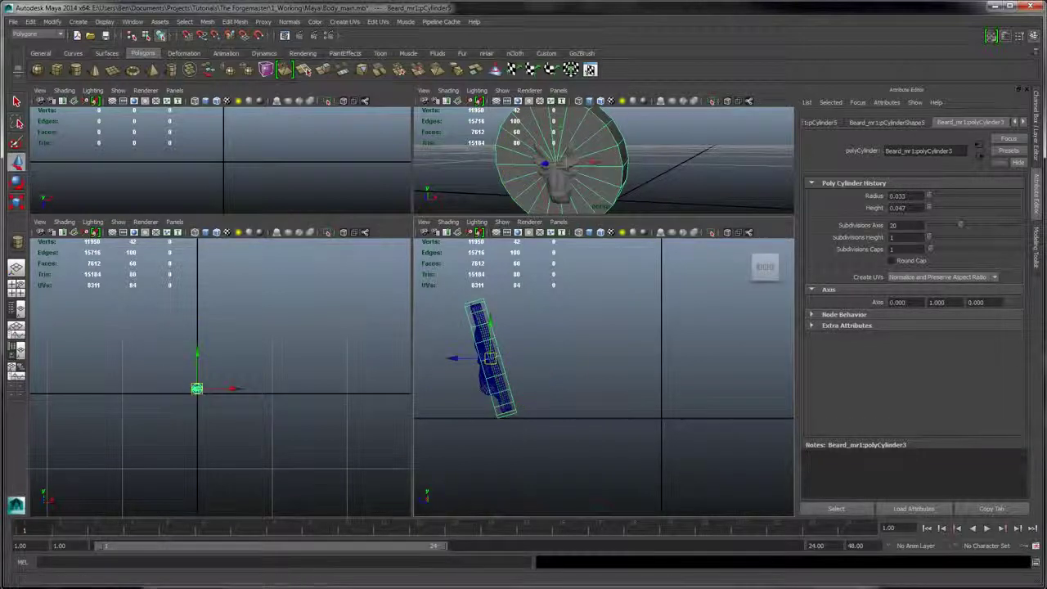
pyautogui.click(17, 201)
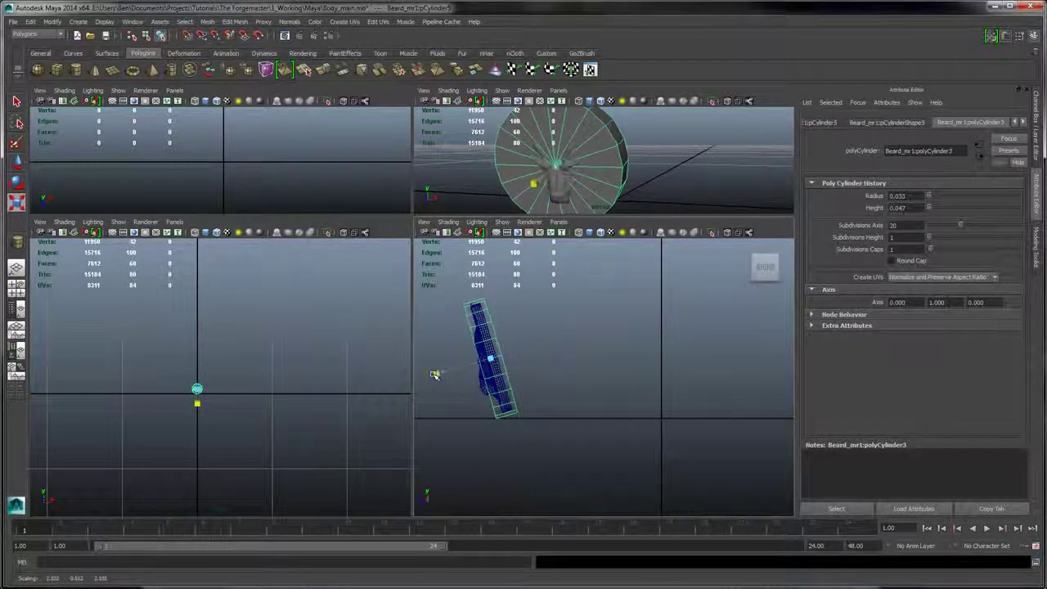
pyautogui.moveTo(434, 375); pyautogui.dragTo(422, 380, button='middle')
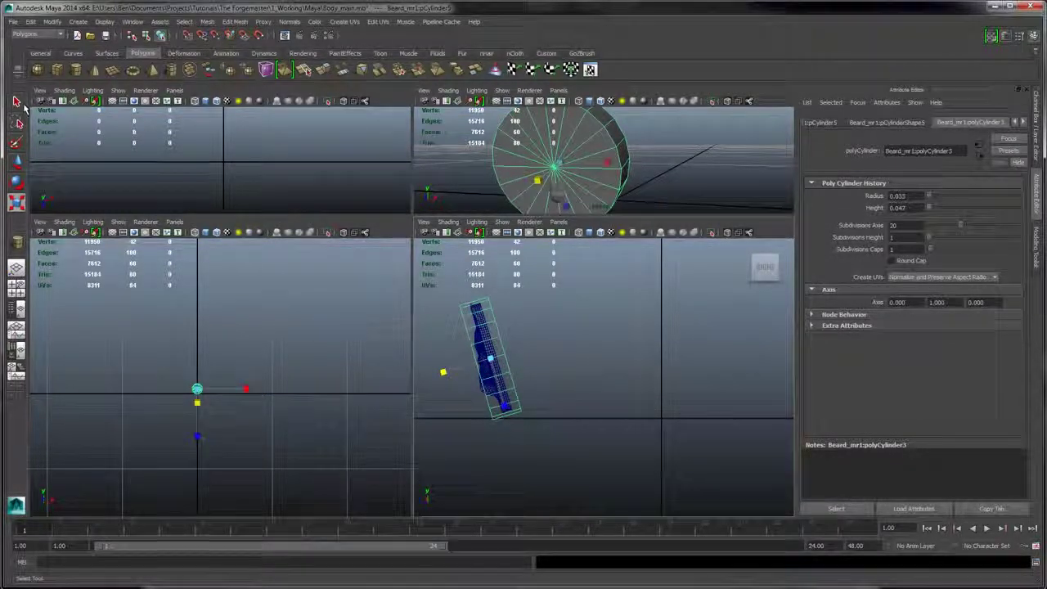
pyautogui.click(17, 162)
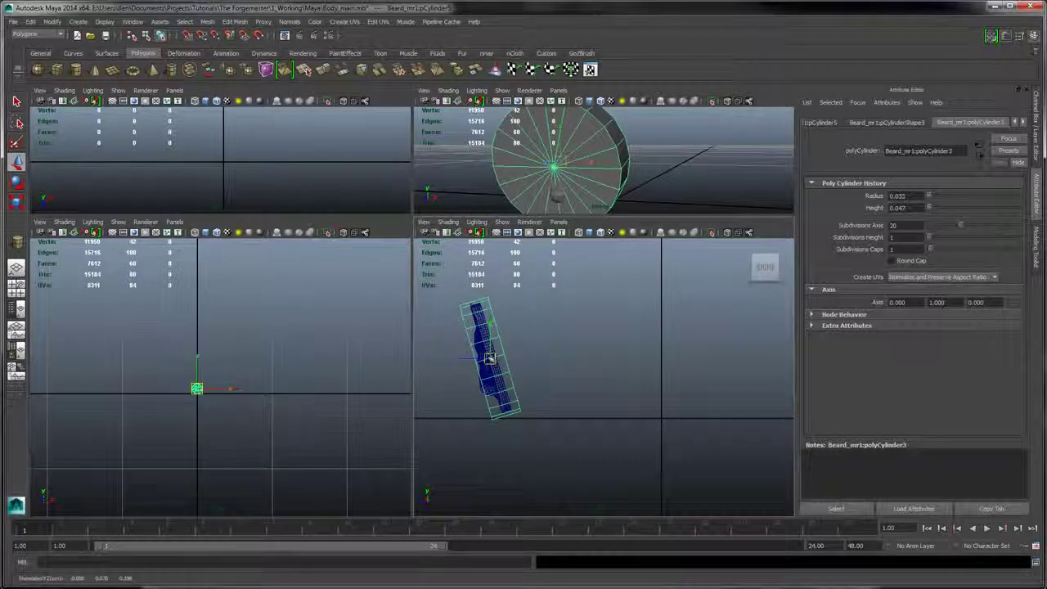
pyautogui.moveTo(490, 357); pyautogui.dragTo(486, 360)
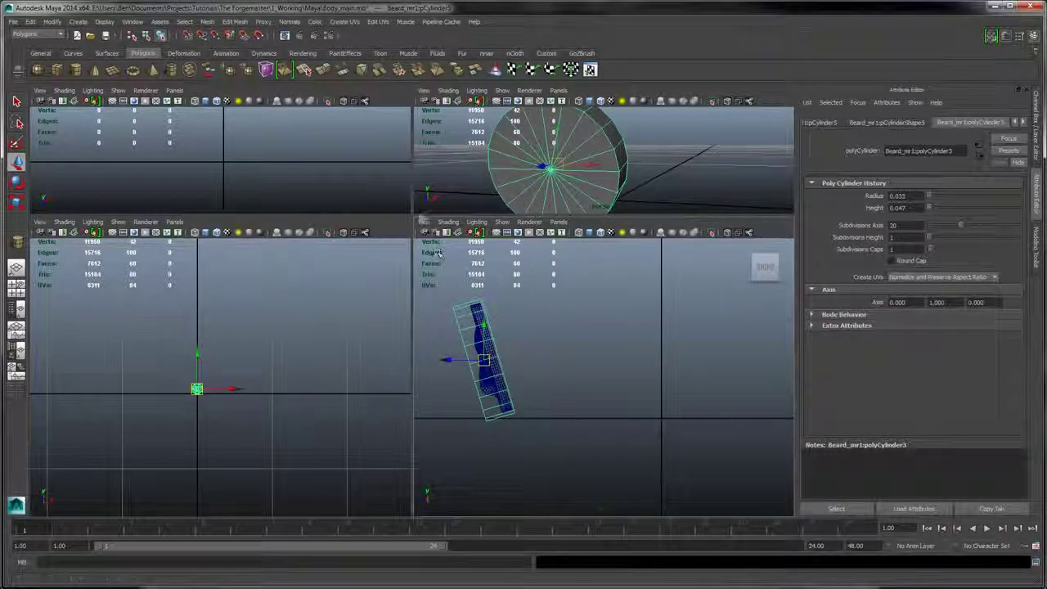
# - Move the flattened cylinder's pivot point to the origin of the grid in a single perspective view
pyautogui.click(16, 267)
pyautogui.keyDown('alt'); pyautogui.moveTo(565, 317); pyautogui.dragTo(586, 273, button='middle'); pyautogui.keyUp('alt')
pyautogui.keyDown('alt'); pyautogui.moveTo(587, 273); pyautogui.dragTo(515, 215, button='right'); pyautogui.keyUp('alt')
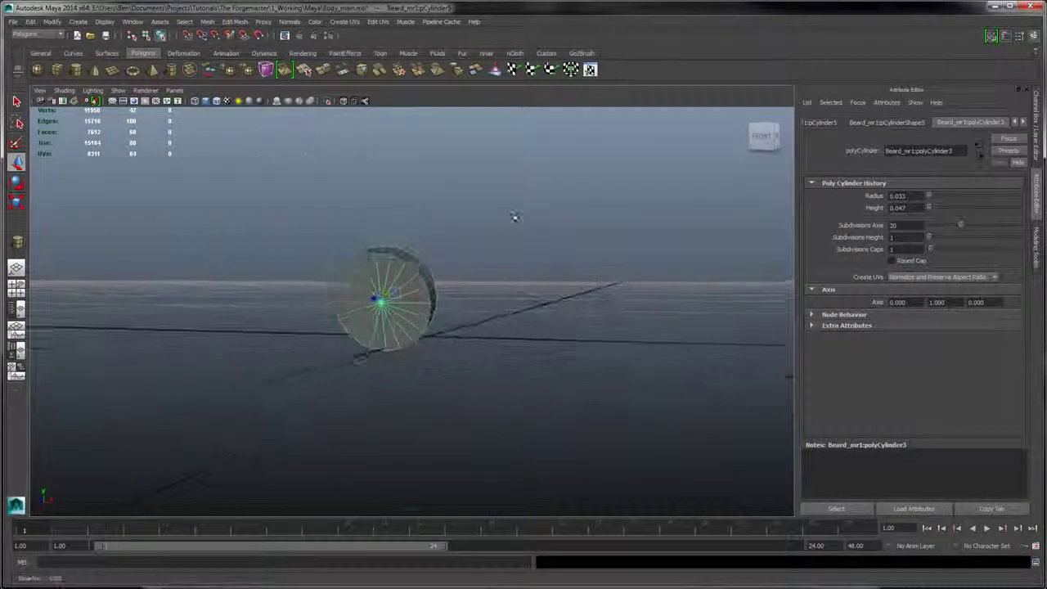
pyautogui.keyDown('alt'); pyautogui.moveTo(515, 215); pyautogui.dragTo(572, 274); pyautogui.keyUp('alt')
pyautogui.keyDown('alt'); pyautogui.moveTo(370, 217); pyautogui.dragTo(434, 249); pyautogui.keyUp('alt')
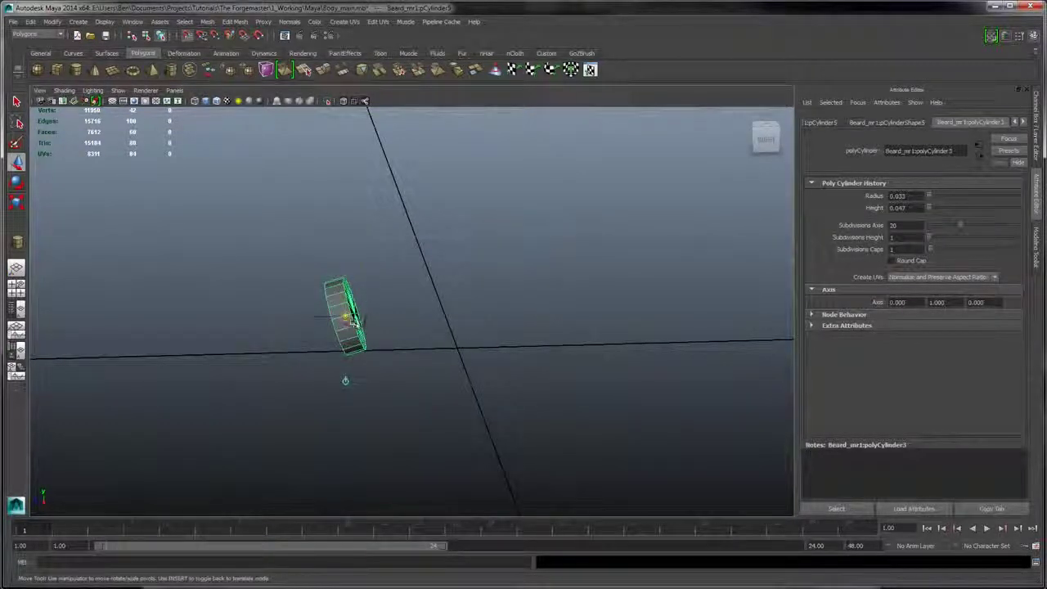
pyautogui.moveTo(345, 318); pyautogui.dragTo(443, 349)
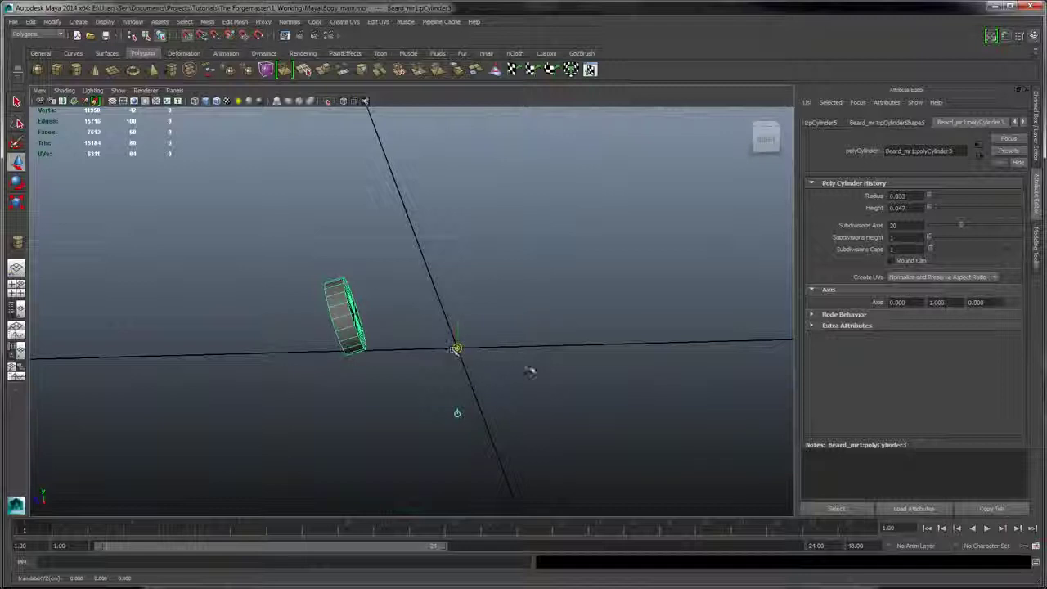
pyautogui.keyDown('alt'); pyautogui.moveTo(554, 360); pyautogui.dragTo(575, 286); pyautogui.keyUp('alt')
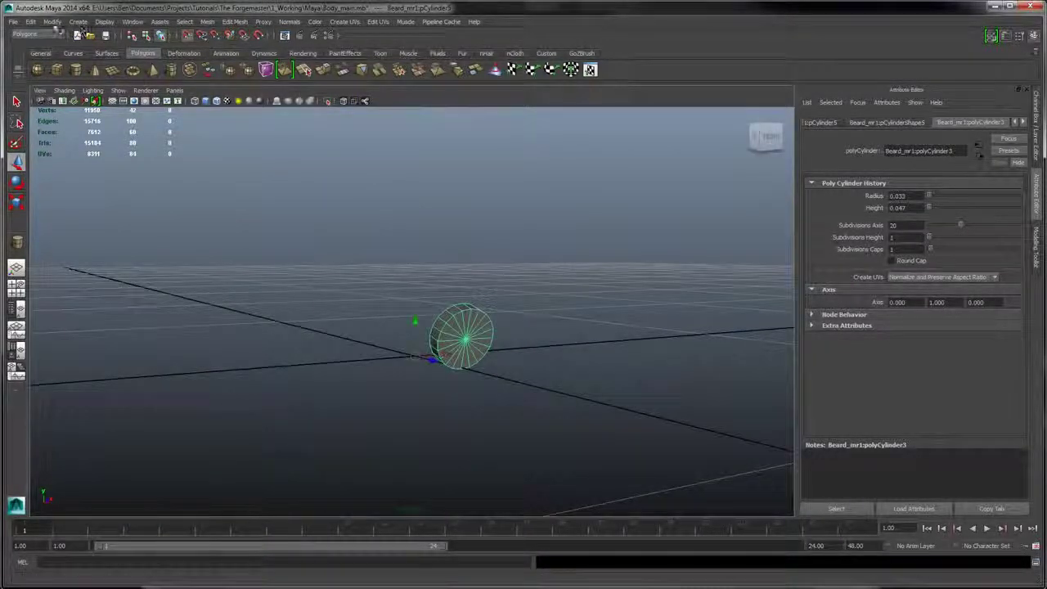
# - Delete all construction history in the scene
pyautogui.click(52, 22)
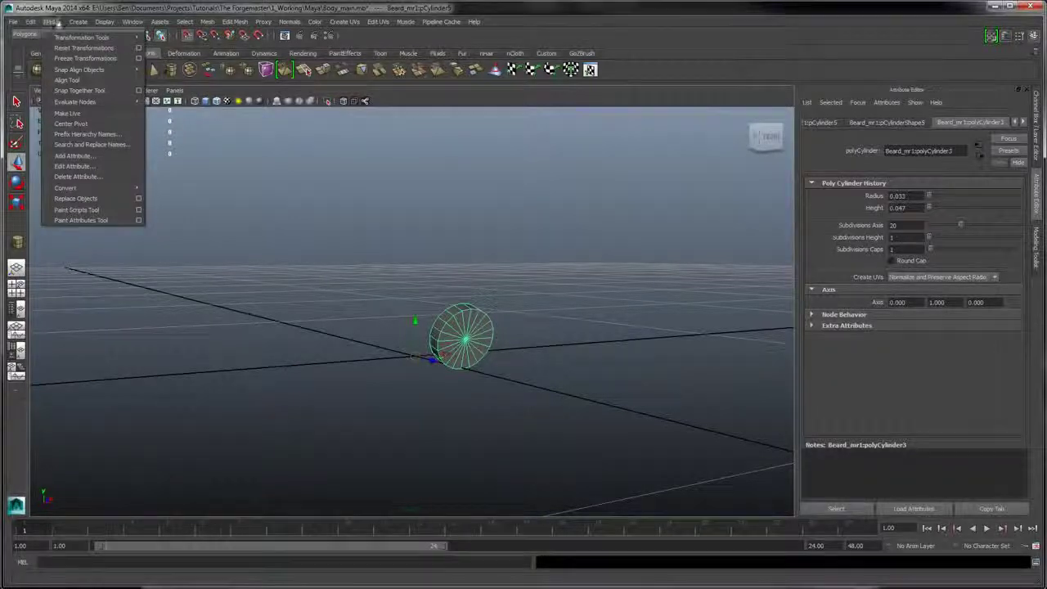
pyautogui.moveTo(30, 22)
pyautogui.moveTo(73, 144)
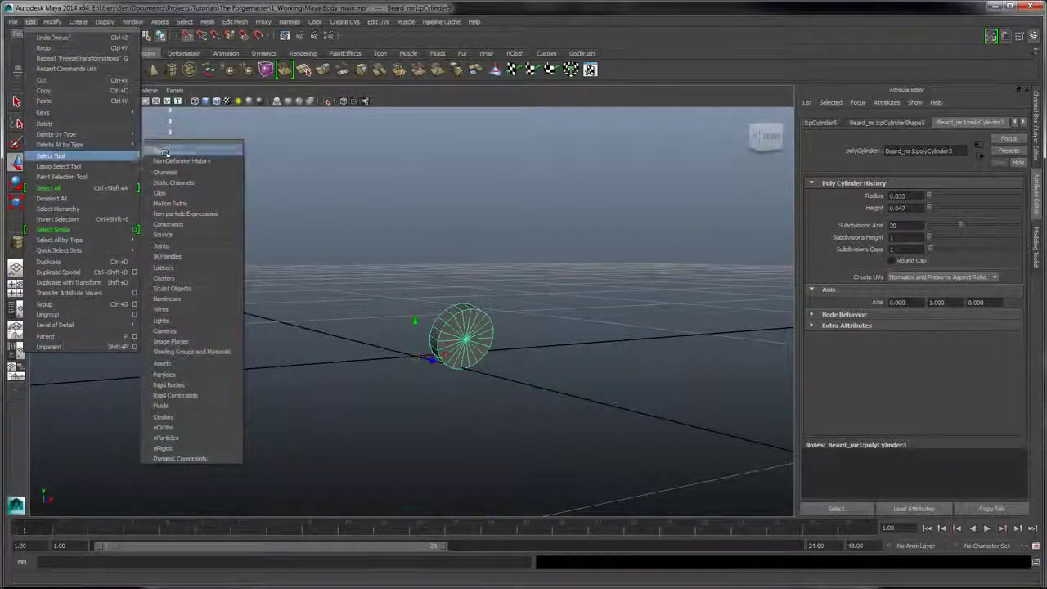
pyautogui.click(164, 151)
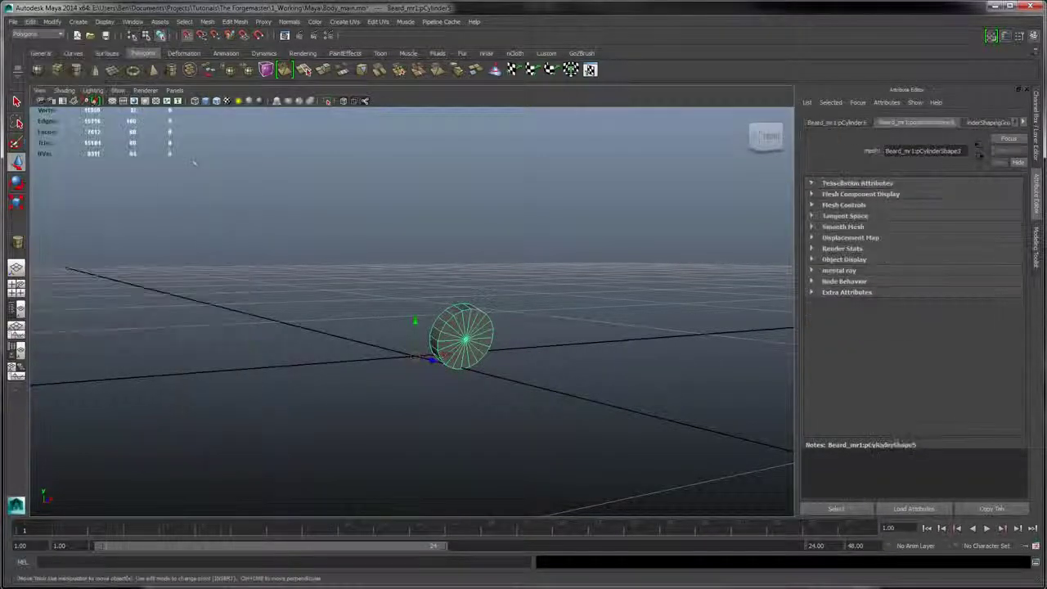
# - Add the flattened buckle cylinder to the lowerres display layer
pyautogui.click(507, 225)
pyautogui.moveTo(507, 226)
pyautogui.keyDown('alt'); pyautogui.mouseDown()
pyautogui.moveTo(490, 231)
pyautogui.moveTo(502, 242)
pyautogui.mouseUp(); pyautogui.keyUp('alt')
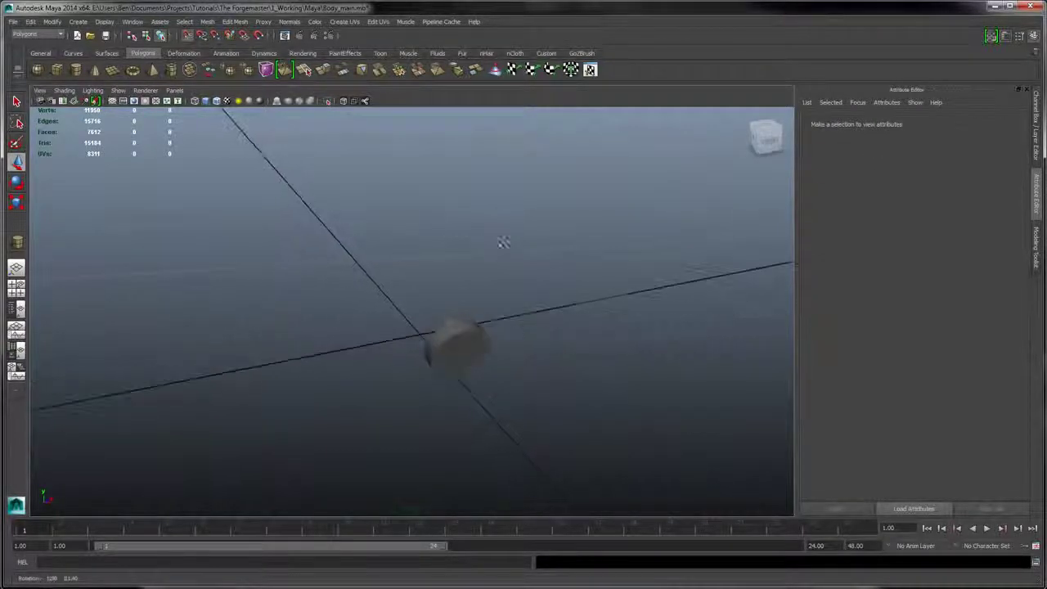
pyautogui.click(453, 347)
pyautogui.moveTo(535, 285)
pyautogui.keyDown('alt'); pyautogui.mouseDown()
pyautogui.moveTo(509, 259)
pyautogui.moveTo(525, 294)
pyautogui.mouseUp(); pyautogui.keyUp('alt')
pyautogui.click(1036, 123)
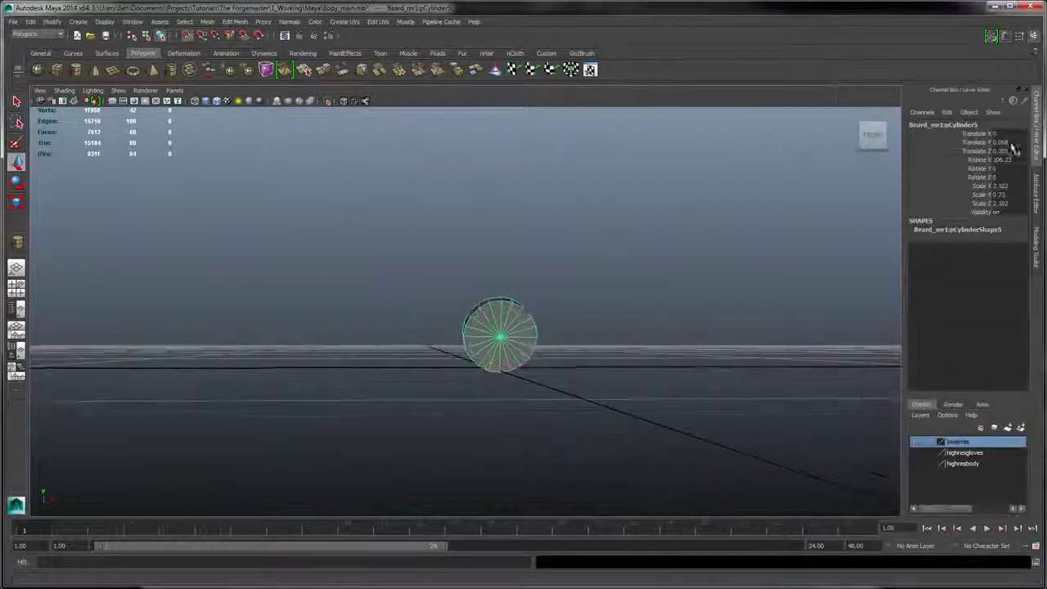
pyautogui.rightClick(959, 443)
pyautogui.click(992, 460)
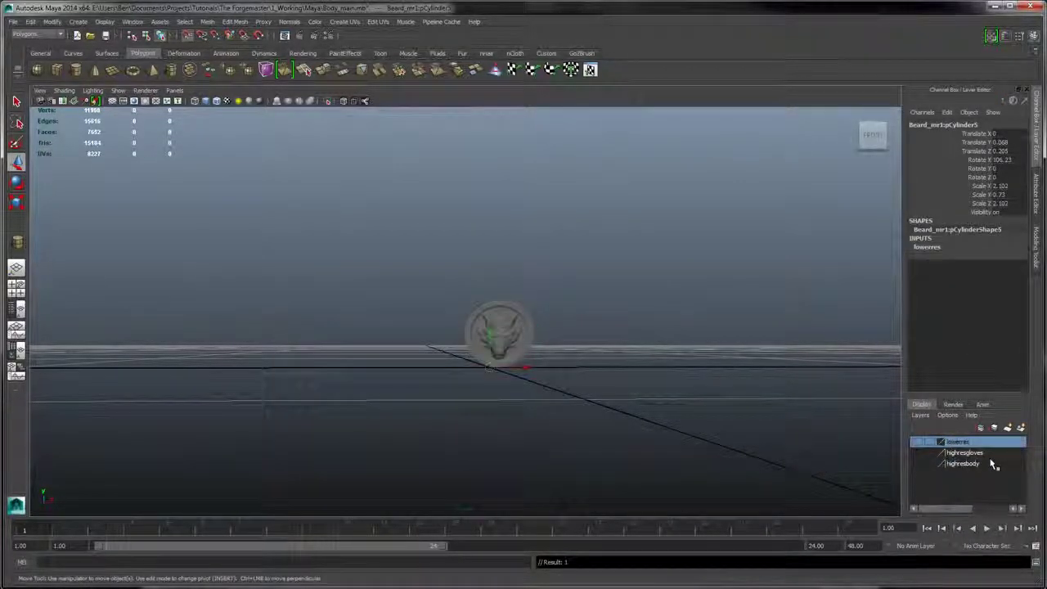
# - Delete the medium-resolution wolf-head buckle and show the lowerres layer
pyautogui.moveTo(384, 242); pyautogui.dragTo(638, 439)
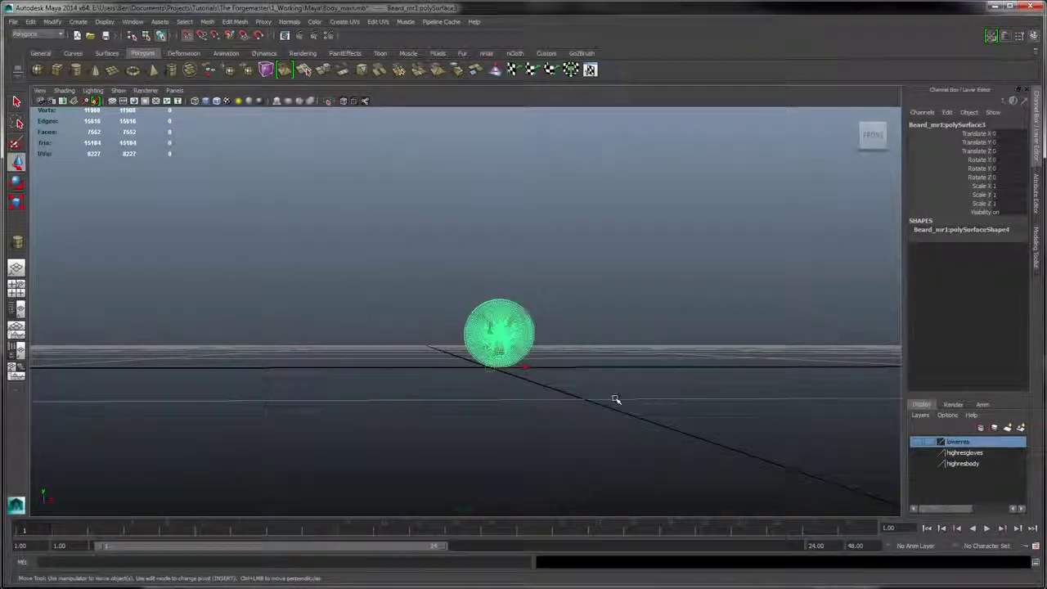
pyautogui.press('Delete')
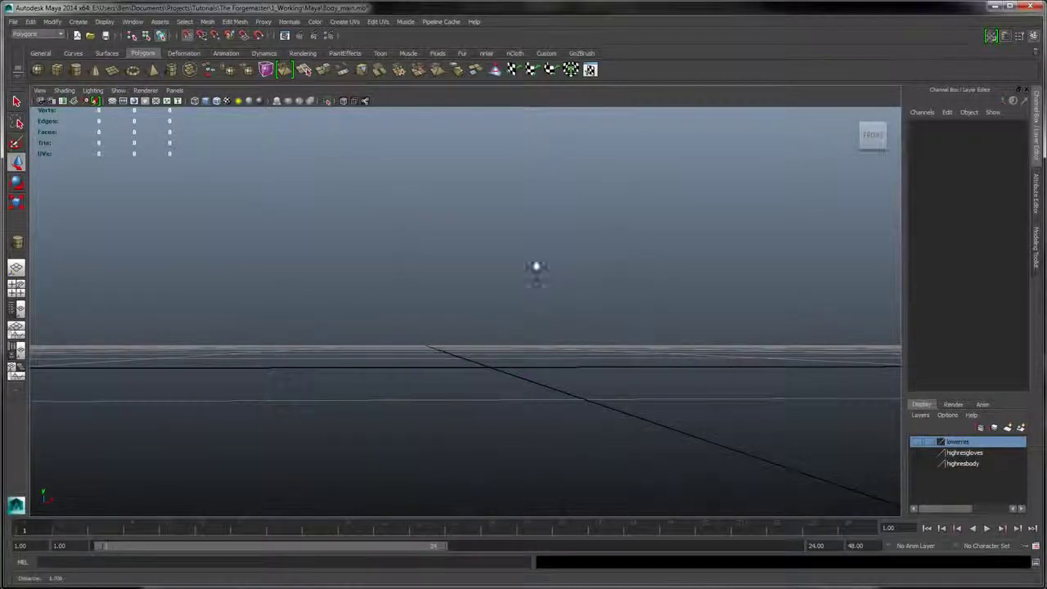
pyautogui.keyDown('alt'); pyautogui.moveTo(535, 267); pyautogui.dragTo(581, 278); pyautogui.keyUp('alt')
pyautogui.click(918, 442)
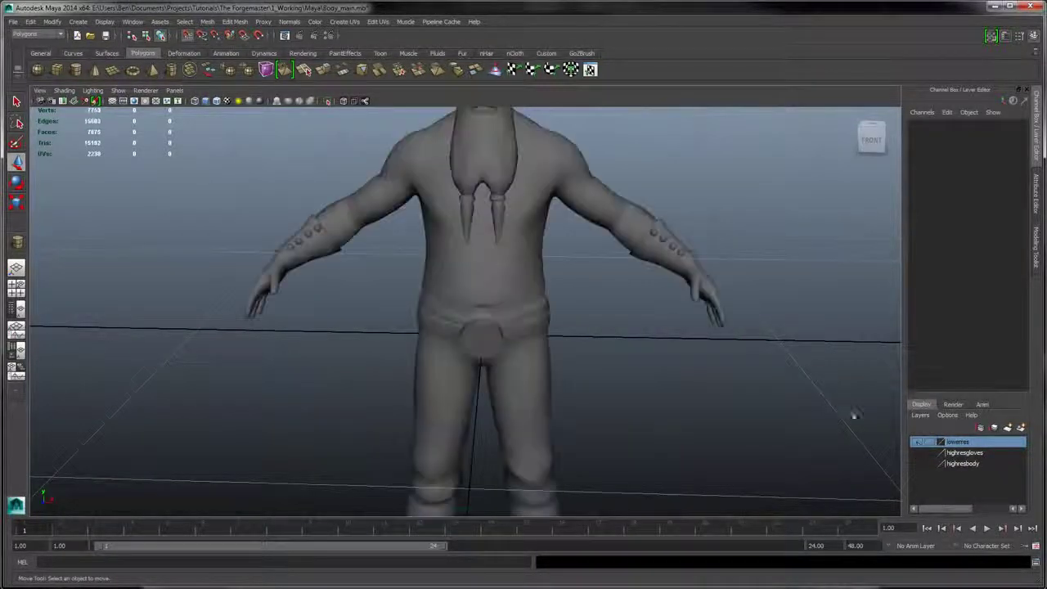
# - Examine how the low-resolution buckle sits on the character's waist from the front, side and close up
pyautogui.keyDown('alt'); pyautogui.moveTo(711, 295); pyautogui.dragTo(646, 296, button='right'); pyautogui.keyUp('alt')
pyautogui.keyDown('alt'); pyautogui.moveTo(646, 296); pyautogui.dragTo(499, 303); pyautogui.keyUp('alt')
pyautogui.keyDown('alt'); pyautogui.moveTo(605, 347); pyautogui.dragTo(603, 196); pyautogui.keyUp('alt')
pyautogui.keyDown('alt'); pyautogui.moveTo(589, 352); pyautogui.dragTo(733, 433, button='right'); pyautogui.keyUp('alt')
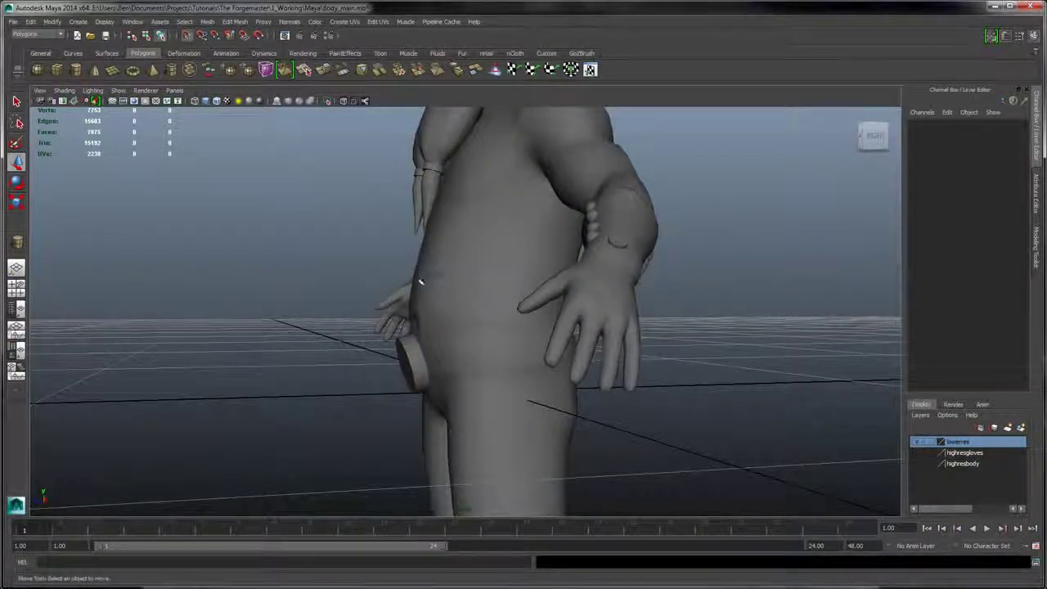
pyautogui.keyDown('alt'); pyautogui.moveTo(420, 282); pyautogui.dragTo(651, 313); pyautogui.keyUp('alt')
pyautogui.keyDown('alt'); pyautogui.moveTo(652, 313); pyautogui.dragTo(567, 226, button='right'); pyautogui.keyUp('alt')
pyautogui.keyDown('alt'); pyautogui.moveTo(605, 196); pyautogui.dragTo(598, 259, button='middle'); pyautogui.keyUp('alt')
pyautogui.keyDown('alt'); pyautogui.moveTo(445, 215); pyautogui.dragTo(500, 170); pyautogui.keyUp('alt')
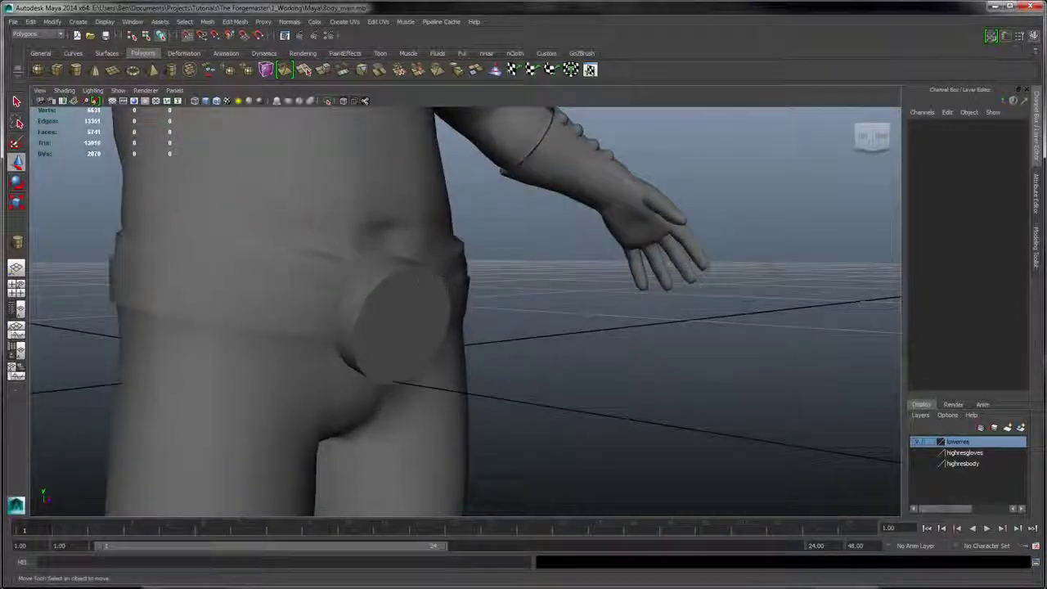
pyautogui.keyDown('alt'); pyautogui.moveTo(503, 293); pyautogui.dragTo(661, 215); pyautogui.keyUp('alt')
pyautogui.keyDown('alt'); pyautogui.moveTo(661, 215); pyautogui.dragTo(598, 226, button='middle'); pyautogui.keyUp('alt')
pyautogui.keyDown('alt'); pyautogui.moveTo(597, 226); pyautogui.dragTo(633, 283, button='right'); pyautogui.keyUp('alt')
pyautogui.keyDown('alt'); pyautogui.moveTo(633, 417); pyautogui.dragTo(633, 303, button='middle'); pyautogui.keyUp('alt')
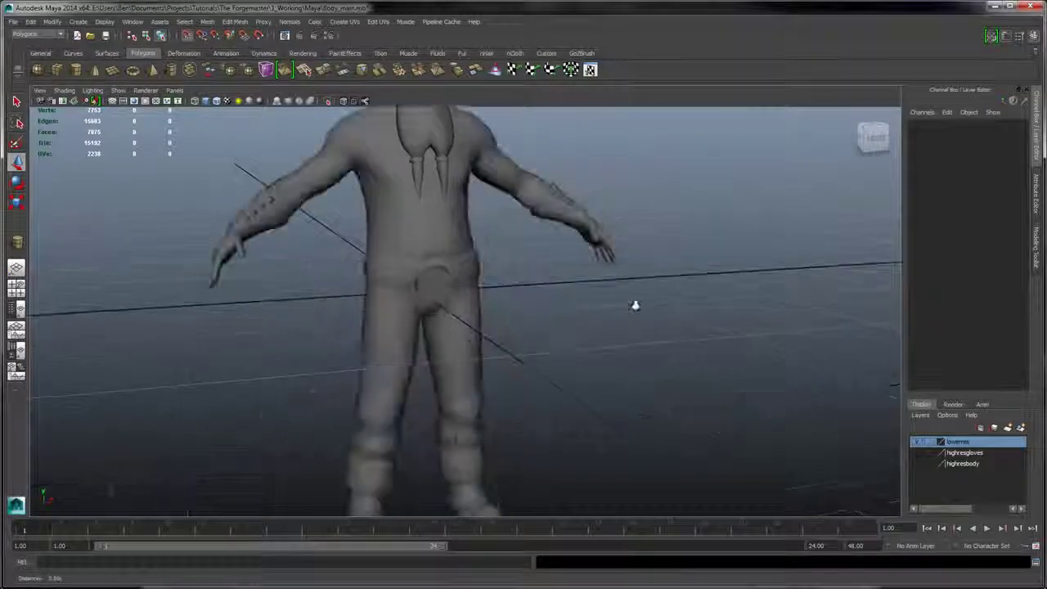
pyautogui.keyDown('alt'); pyautogui.moveTo(633, 304); pyautogui.dragTo(578, 216, button='right'); pyautogui.keyUp('alt')
pyautogui.keyDown('alt'); pyautogui.moveTo(577, 215); pyautogui.dragTo(892, 214); pyautogui.keyUp('alt')
pyautogui.keyDown('alt'); pyautogui.moveTo(463, 225); pyautogui.dragTo(595, 182); pyautogui.keyUp('alt')
pyautogui.keyDown('alt'); pyautogui.moveTo(596, 269); pyautogui.dragTo(716, 348, button='right'); pyautogui.keyUp('alt')
pyautogui.keyDown('alt'); pyautogui.moveTo(657, 315); pyautogui.dragTo(626, 224); pyautogui.keyUp('alt')
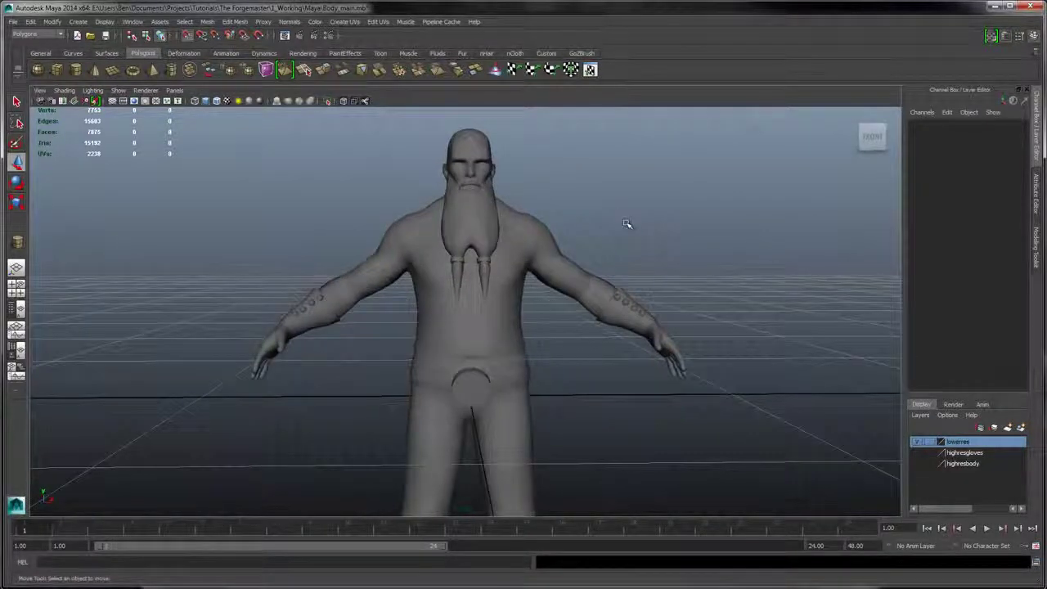
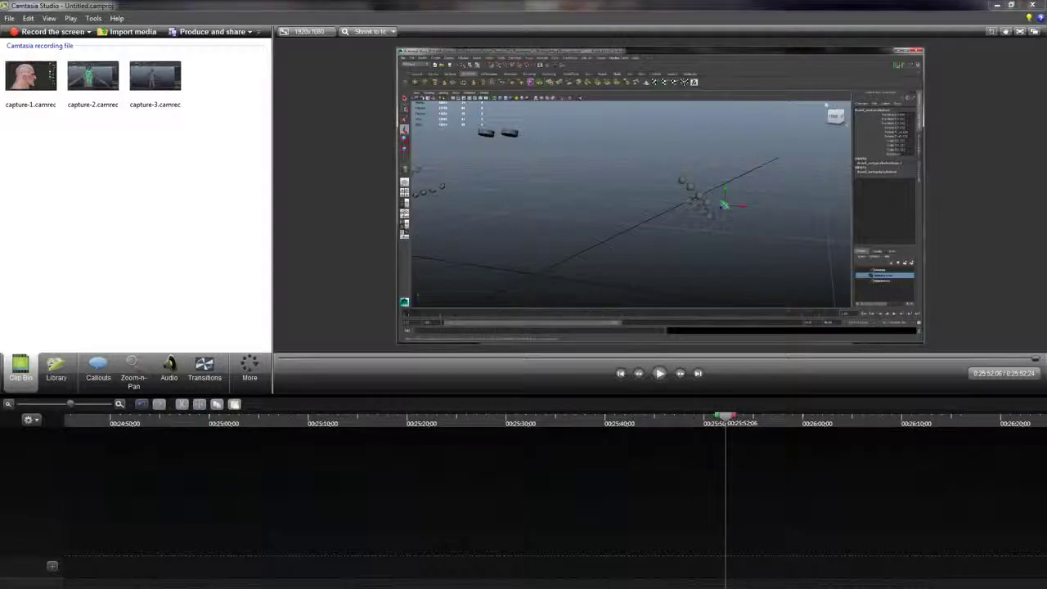
# - Return to the Maya scene and import Apron_mr.OBJ from the 2_Medium Res folder
pyautogui.click(484, 560)
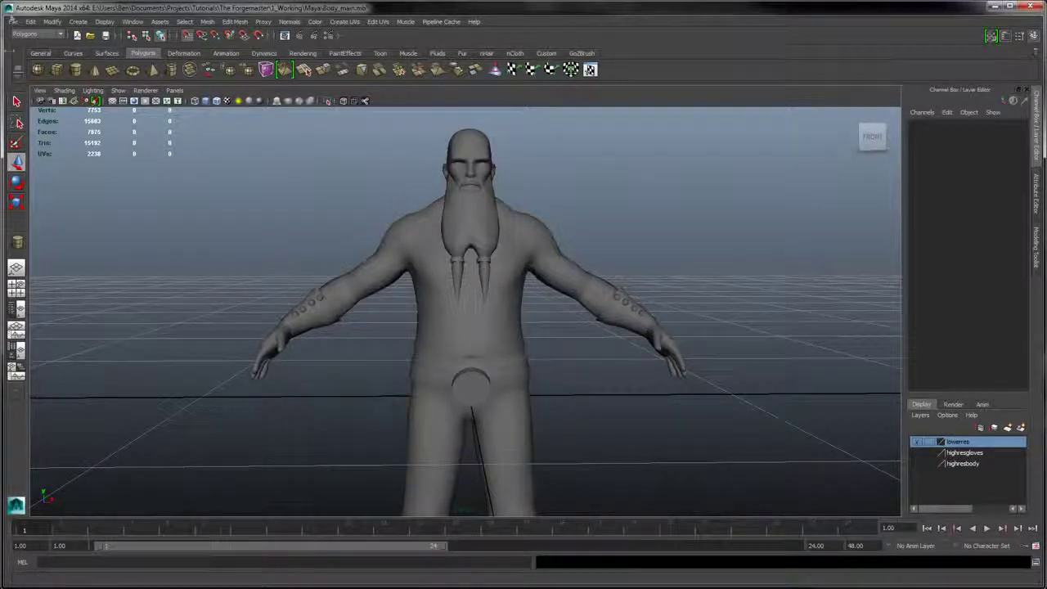
pyautogui.click(13, 23)
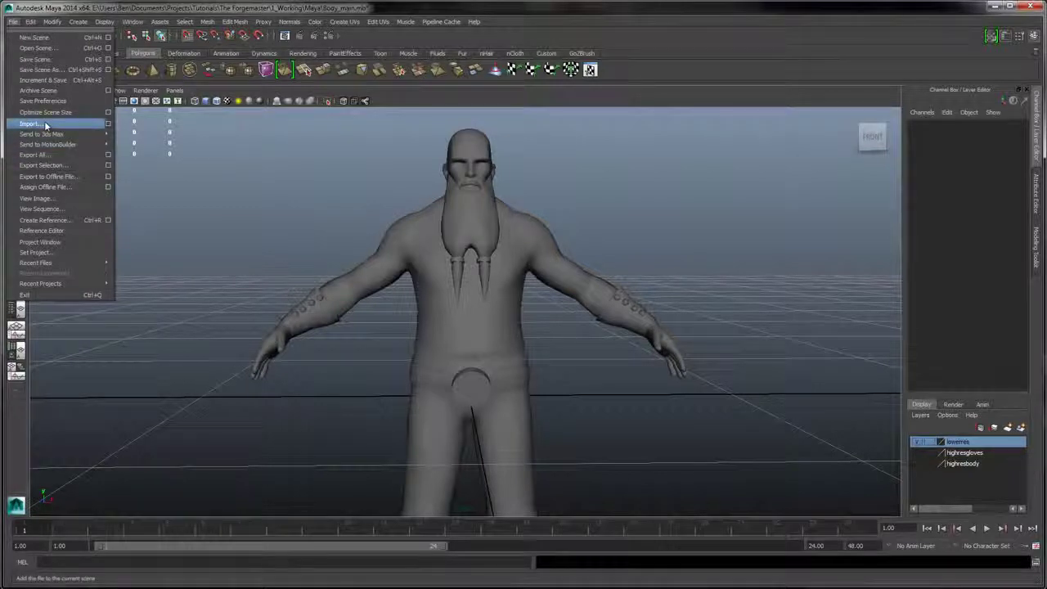
pyautogui.click(46, 125)
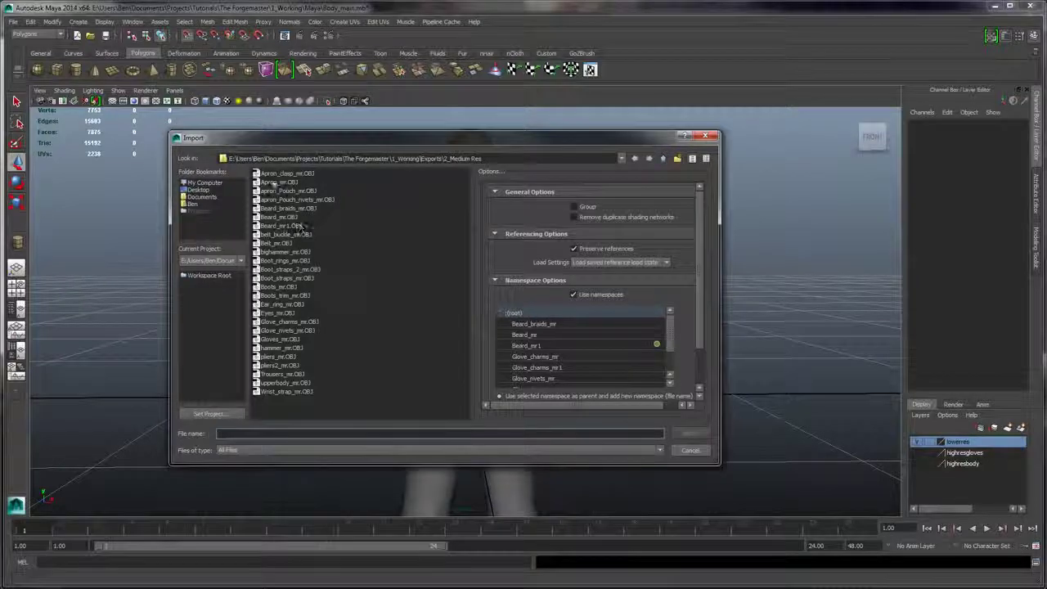
pyautogui.click(270, 181)
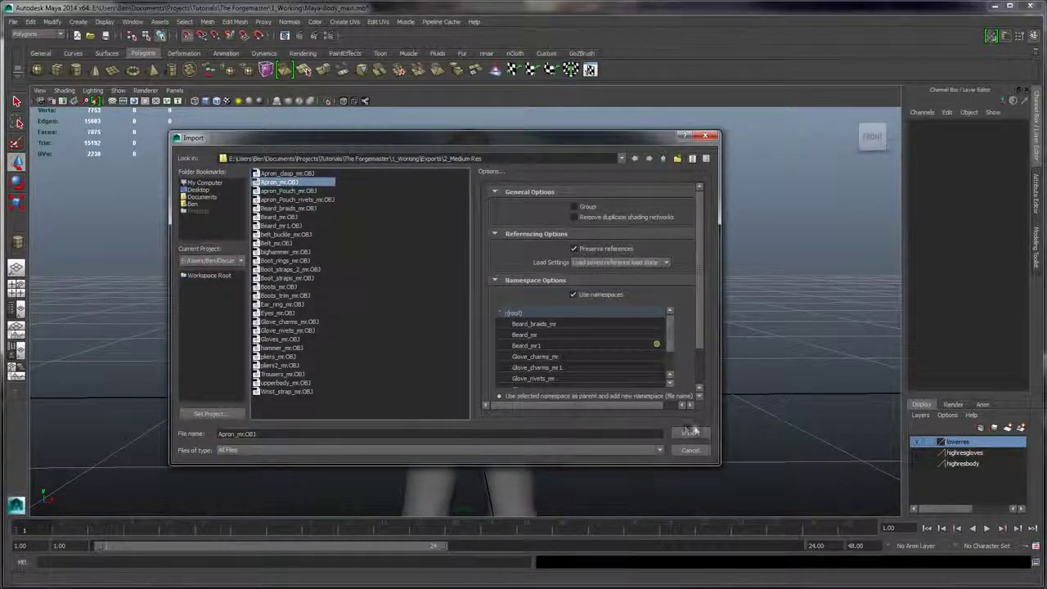
pyautogui.click(690, 434)
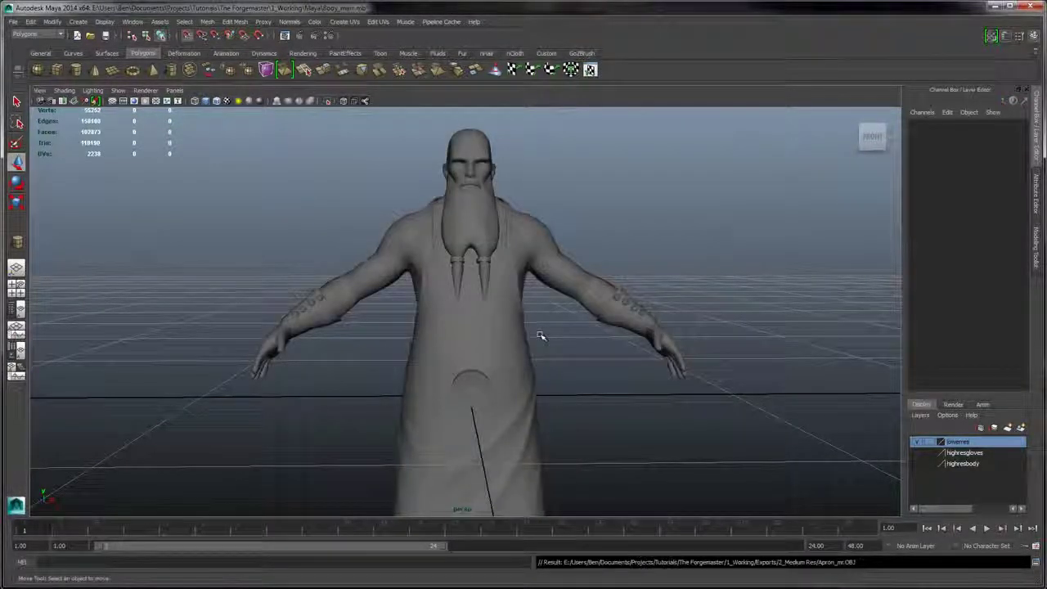
# - Hide the lowerres layer to isolate the imported apron, and inspect and select its dense mesh
pyautogui.click(481, 337)
pyautogui.scroll(5, 568, 327)
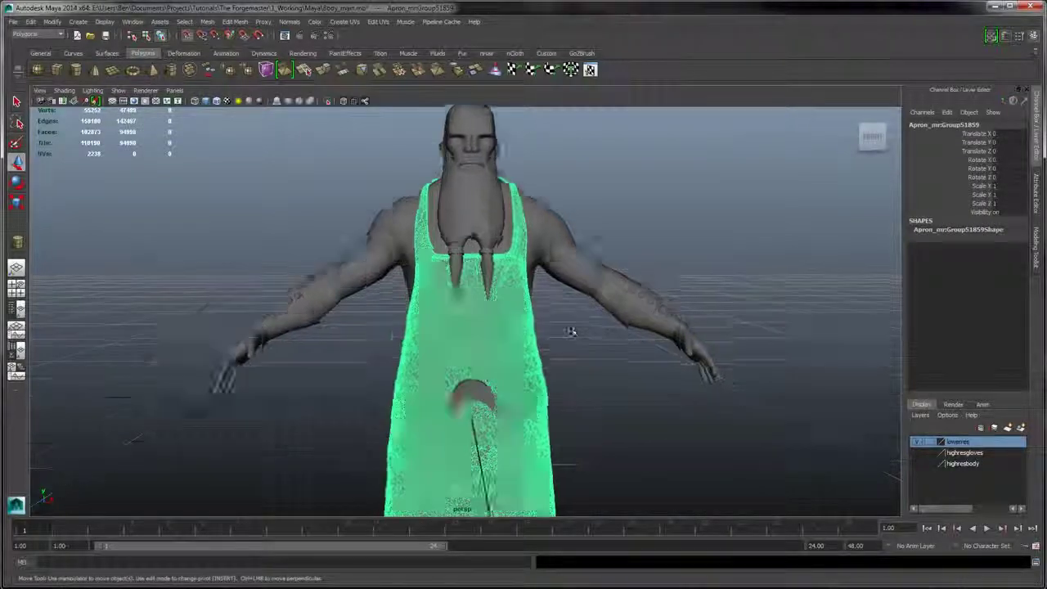
pyautogui.scroll(-5, 601, 330)
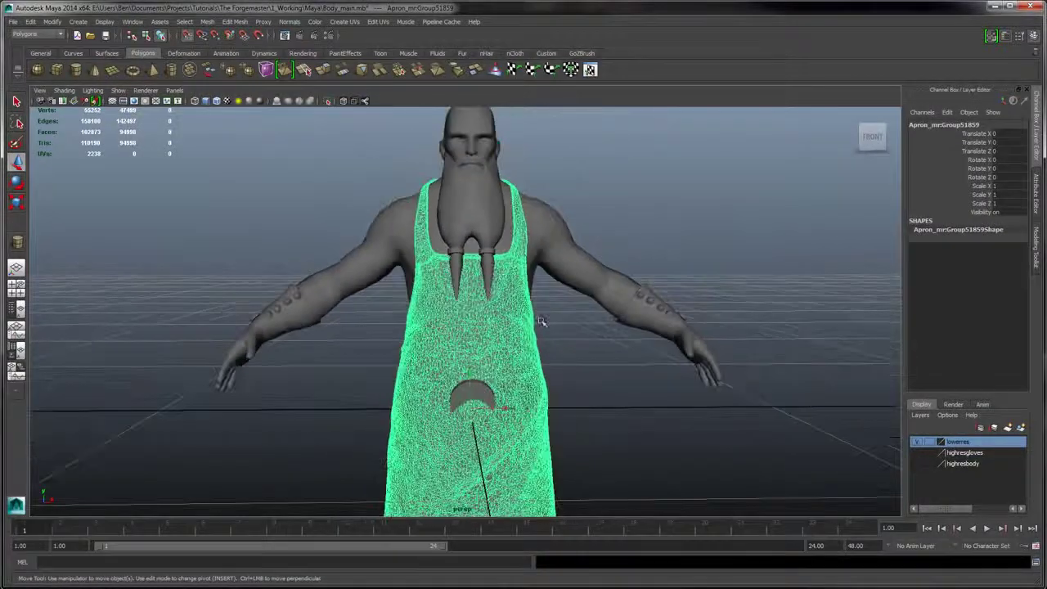
pyautogui.keyDown('alt'); pyautogui.moveTo(601, 329); pyautogui.dragTo(535, 314); pyautogui.keyUp('alt')
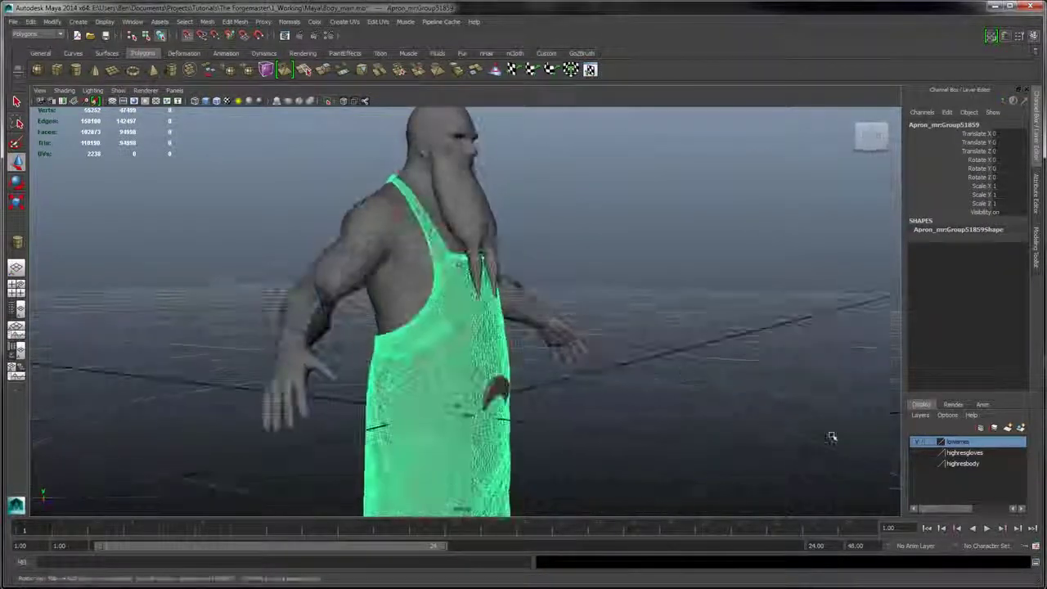
pyautogui.click(916, 442)
pyautogui.moveTo(666, 296)
pyautogui.keyDown('alt'); pyautogui.mouseDown()
pyautogui.moveTo(713, 293)
pyautogui.moveTo(592, 289)
pyautogui.moveTo(678, 295)
pyautogui.mouseUp(); pyautogui.keyUp('alt')
pyautogui.click(632, 326)
pyautogui.keyDown('alt'); pyautogui.moveTo(632, 327); pyautogui.dragTo(455, 311); pyautogui.keyUp('alt')
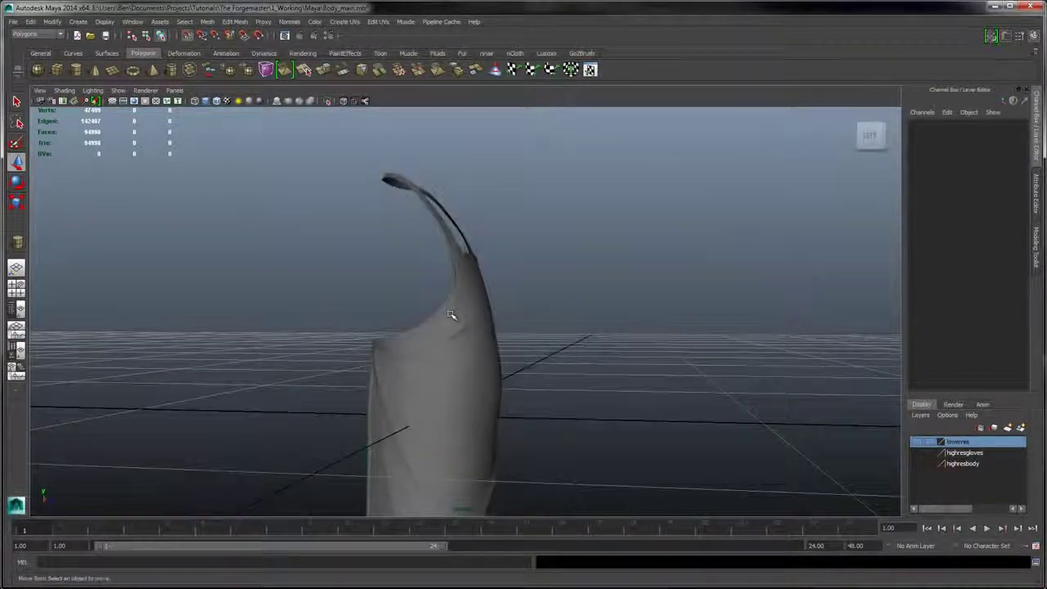
pyautogui.click(455, 311)
pyautogui.keyDown('alt'); pyautogui.moveTo(589, 283); pyautogui.dragTo(694, 284); pyautogui.keyUp('alt')
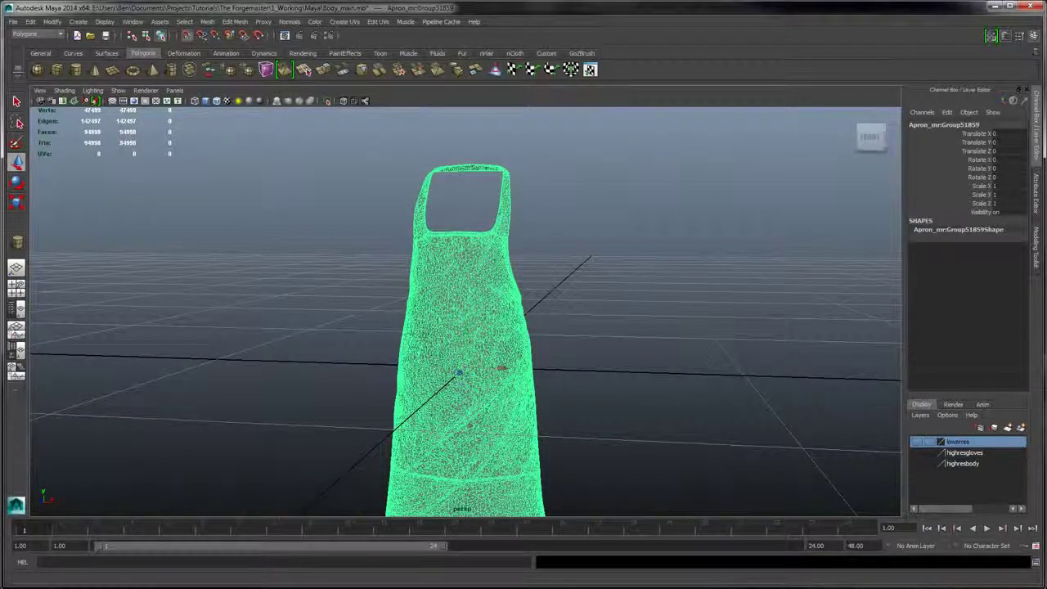
# - Switch to ZBrush and resize its window to fill the whole screen
pyautogui.click(456, 585)
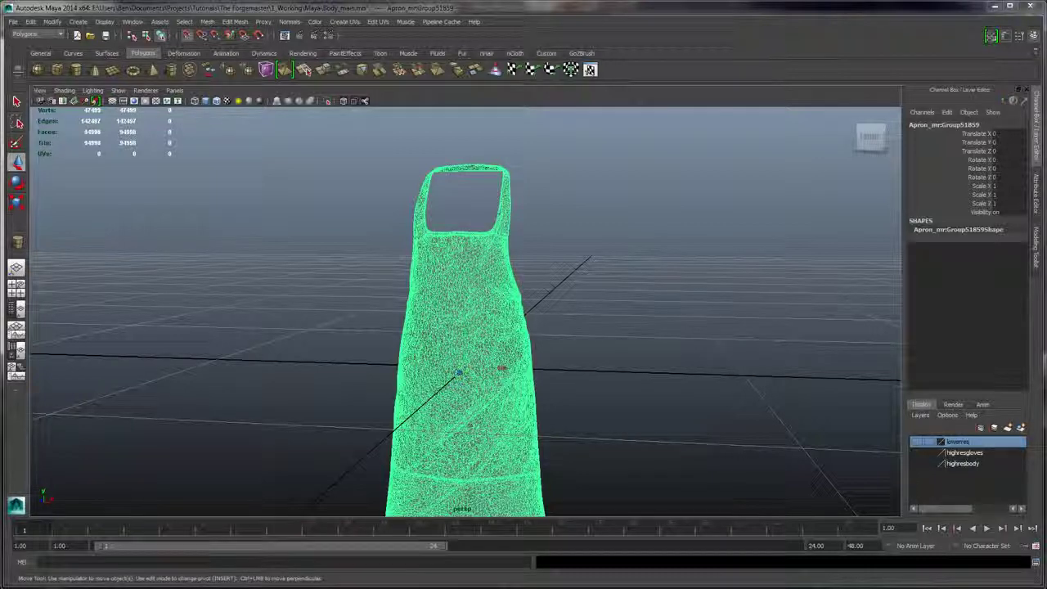
pyautogui.moveTo(1045, 147); pyautogui.dragTo(359, 92)
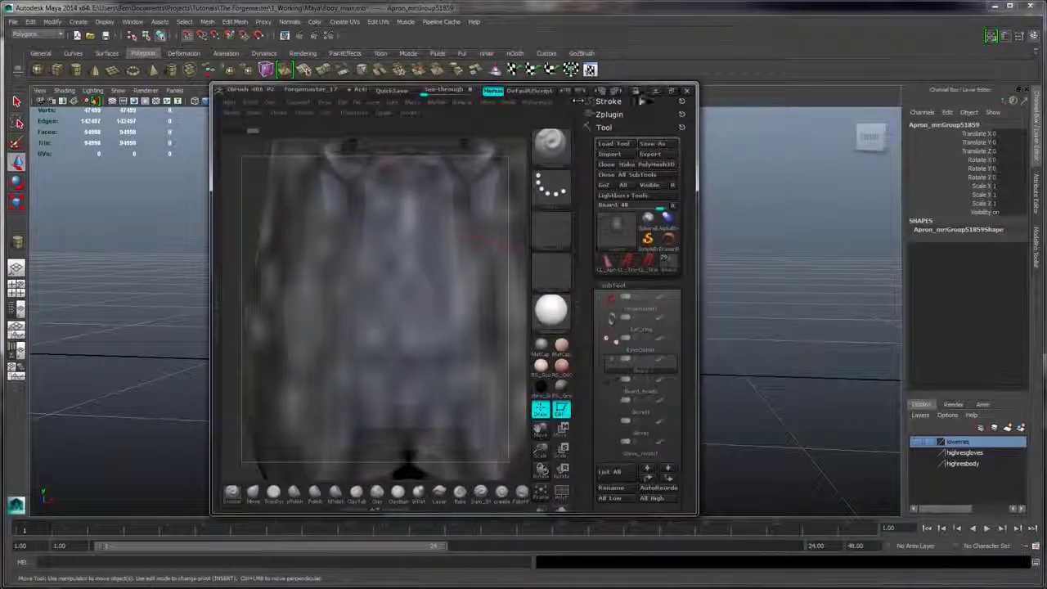
pyautogui.click(671, 93)
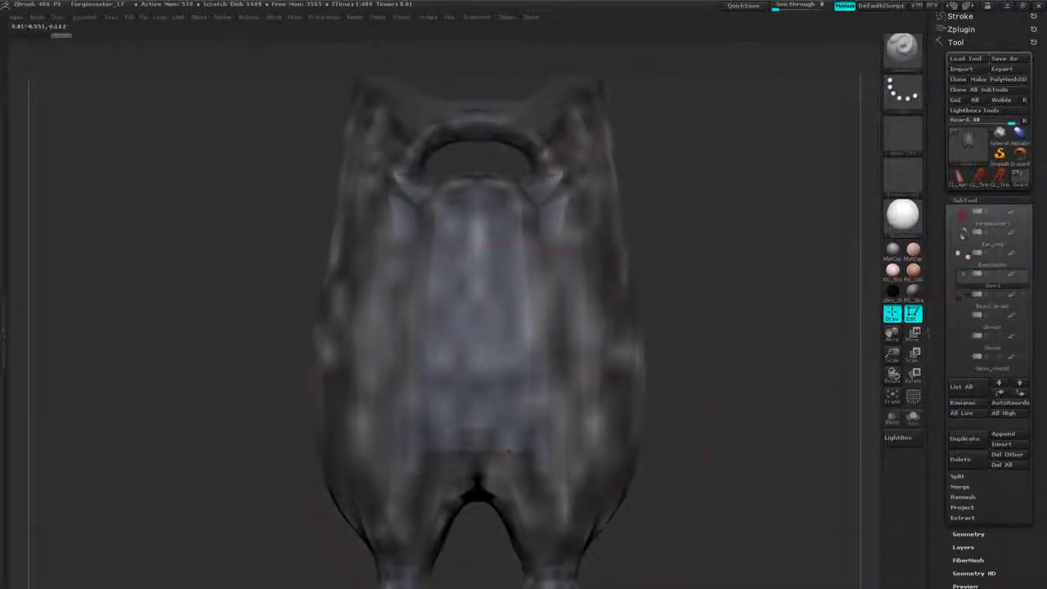
pyautogui.click(1022, 5)
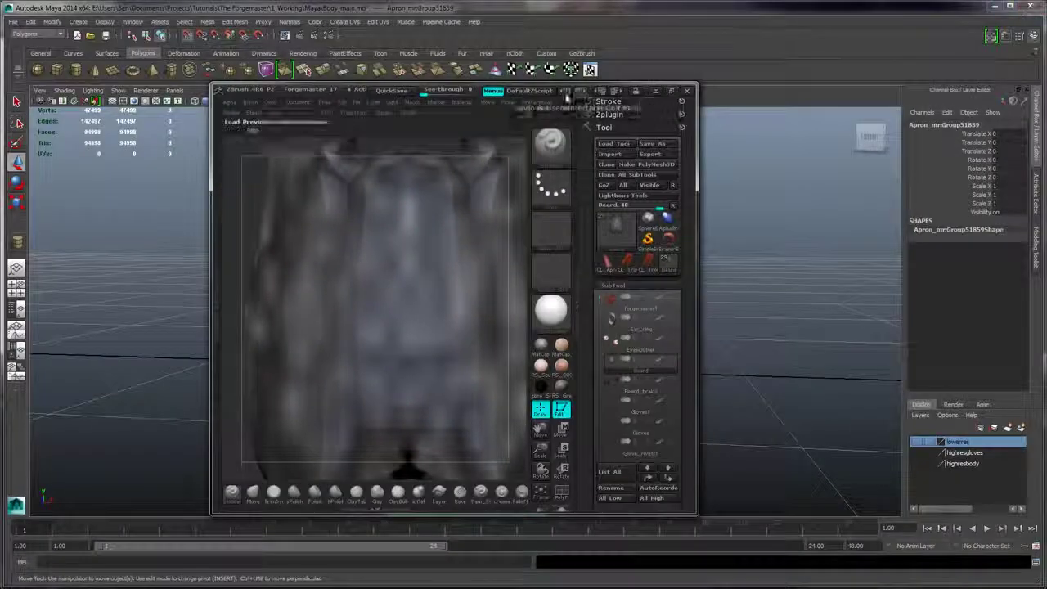
pyautogui.moveTo(213, 86); pyautogui.dragTo(1, 2)
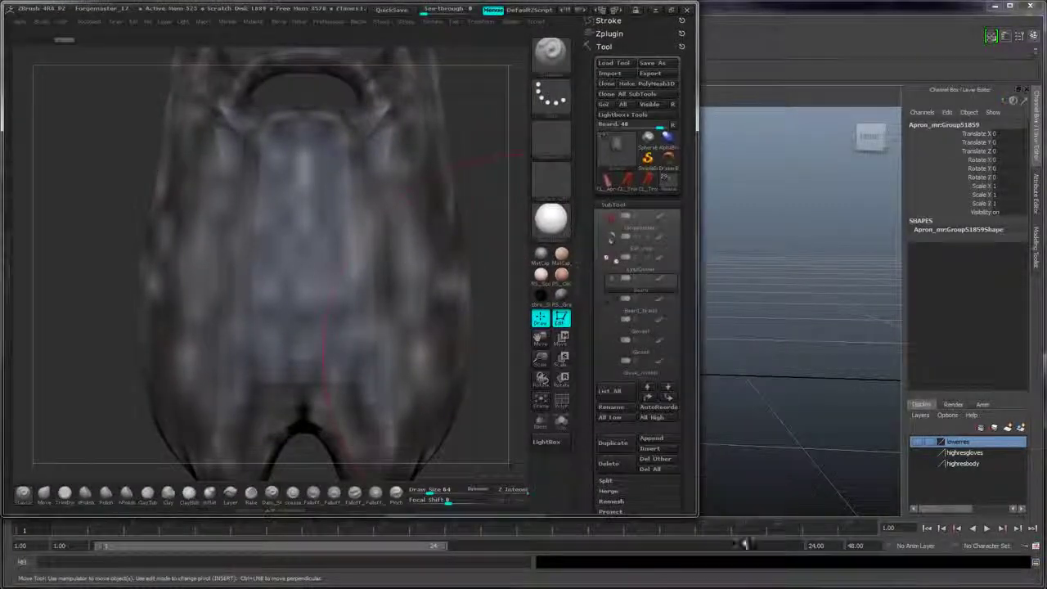
pyautogui.moveTo(694, 520); pyautogui.dragTo(1045, 587)
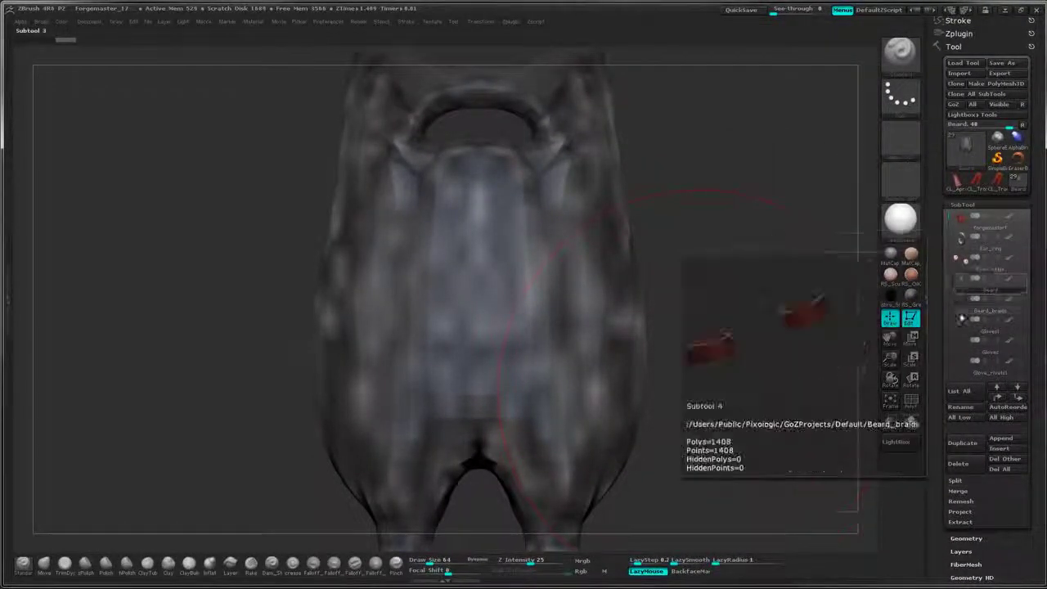
# - Make the Apron1_1 subtool active and frame the whole apron in the view
pyautogui.moveTo(950, 224); pyautogui.dragTo(954, 254)
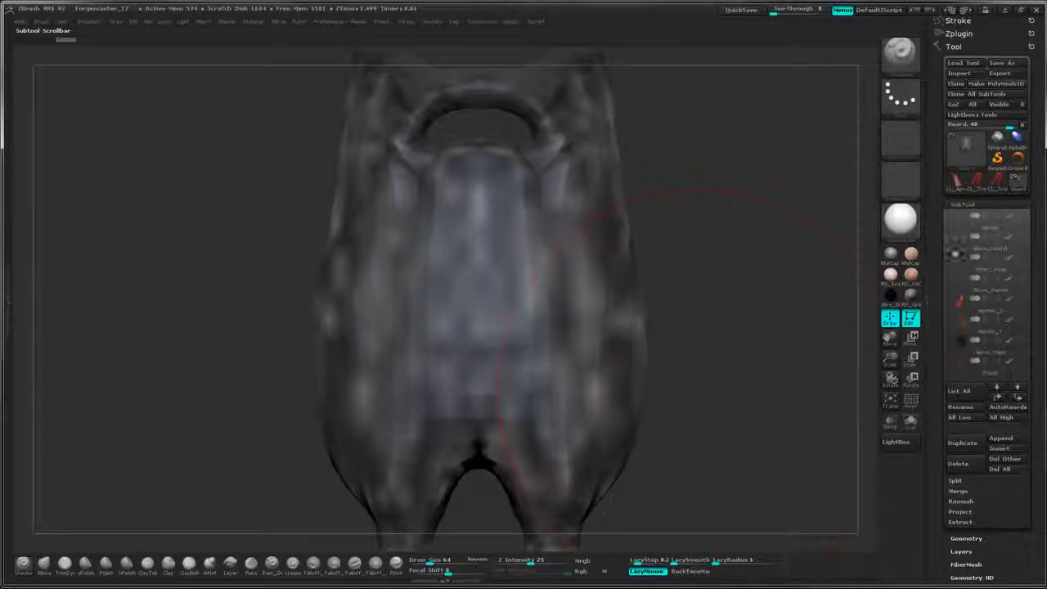
pyautogui.moveTo(996, 335)
pyautogui.click(983, 333)
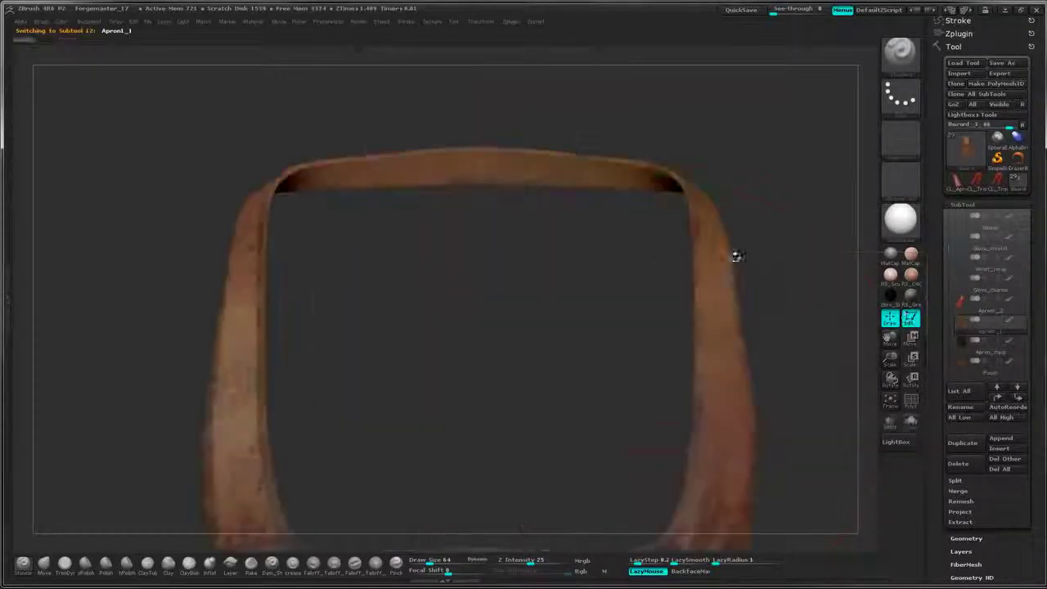
pyautogui.keyDown('alt'); pyautogui.moveTo(801, 304); pyautogui.dragTo(804, 523); pyautogui.keyUp('alt')
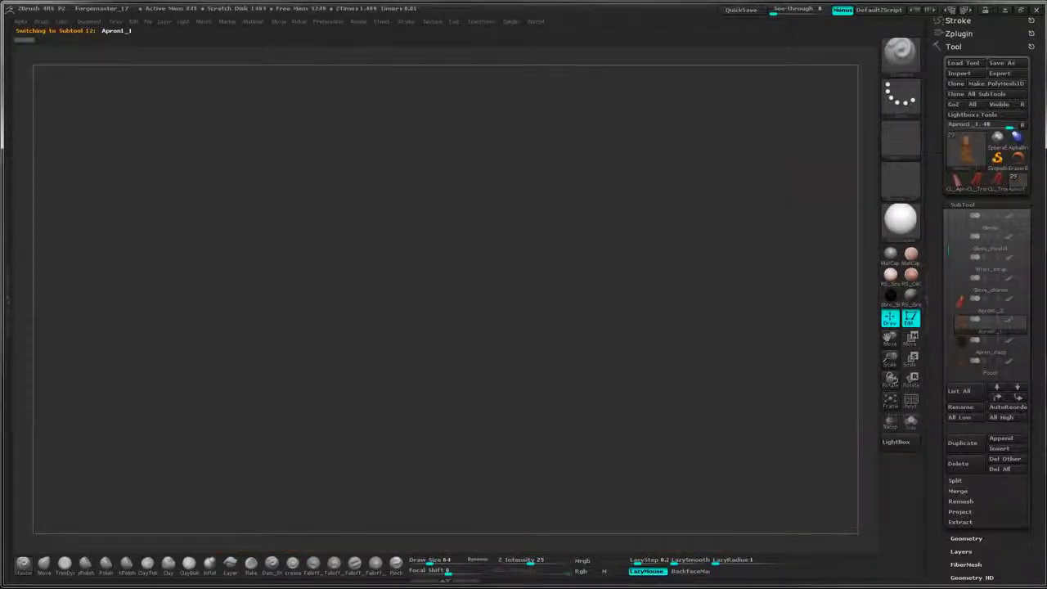
pyautogui.keyDown('alt'); pyautogui.moveTo(726, 384); pyautogui.dragTo(728, 242); pyautogui.keyUp('alt')
pyautogui.click(890, 401)
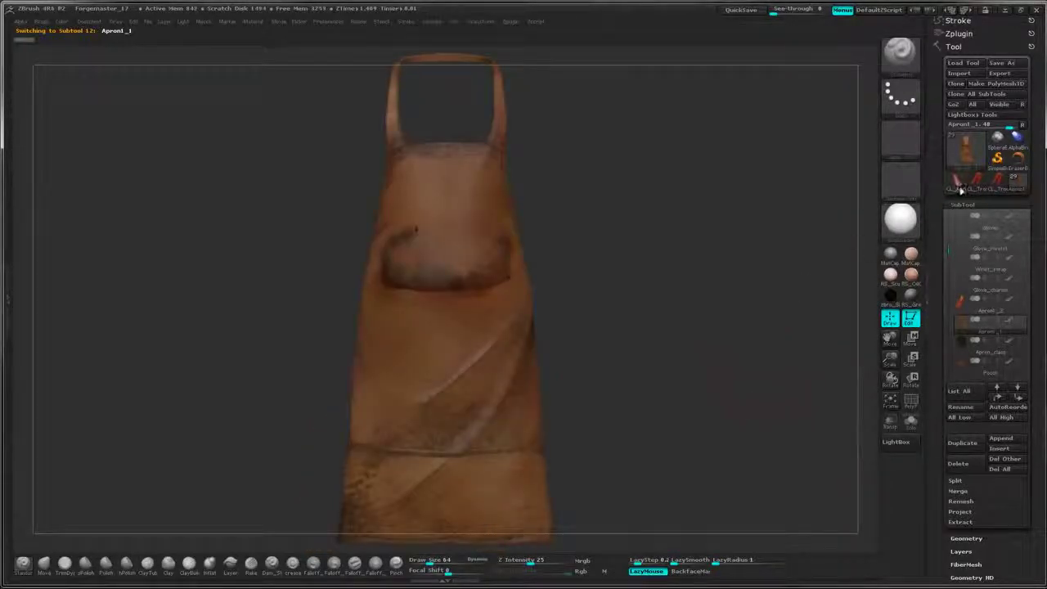
# - Lower the apron's geometry to subdivision level 1
pyautogui.click(970, 204)
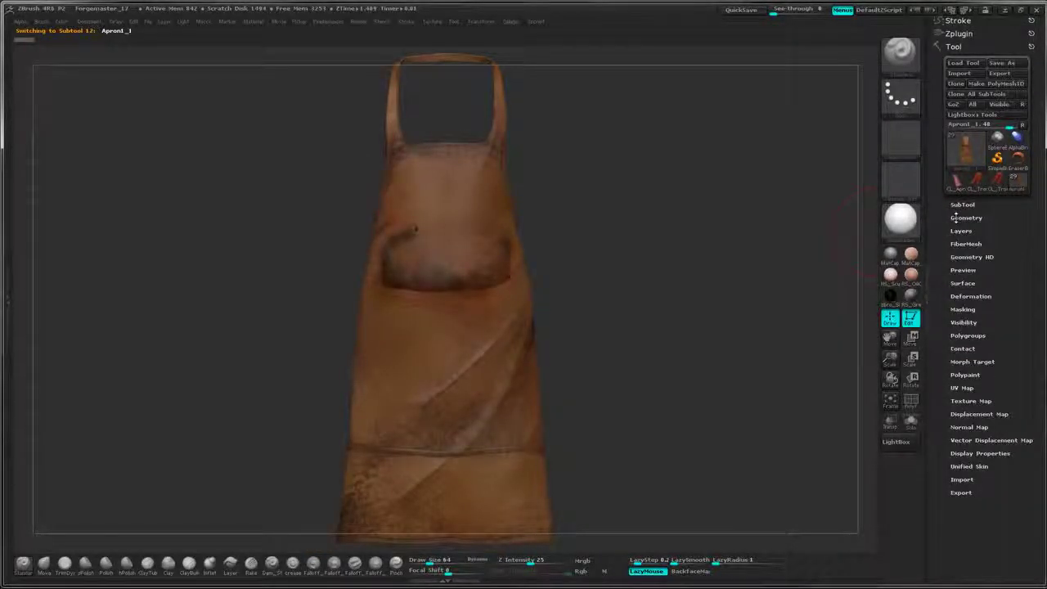
pyautogui.click(954, 218)
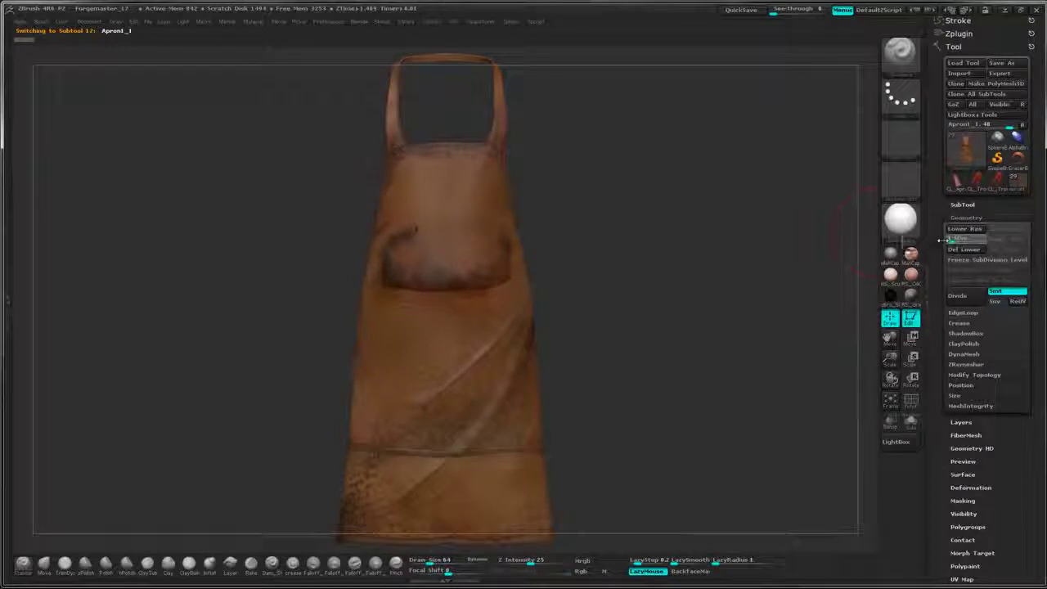
pyautogui.click(947, 239)
pyautogui.moveTo(572, 221); pyautogui.dragTo(635, 219)
pyautogui.keyDown('alt'); pyautogui.moveTo(674, 274); pyautogui.dragTo(695, 268); pyautogui.keyUp('alt')
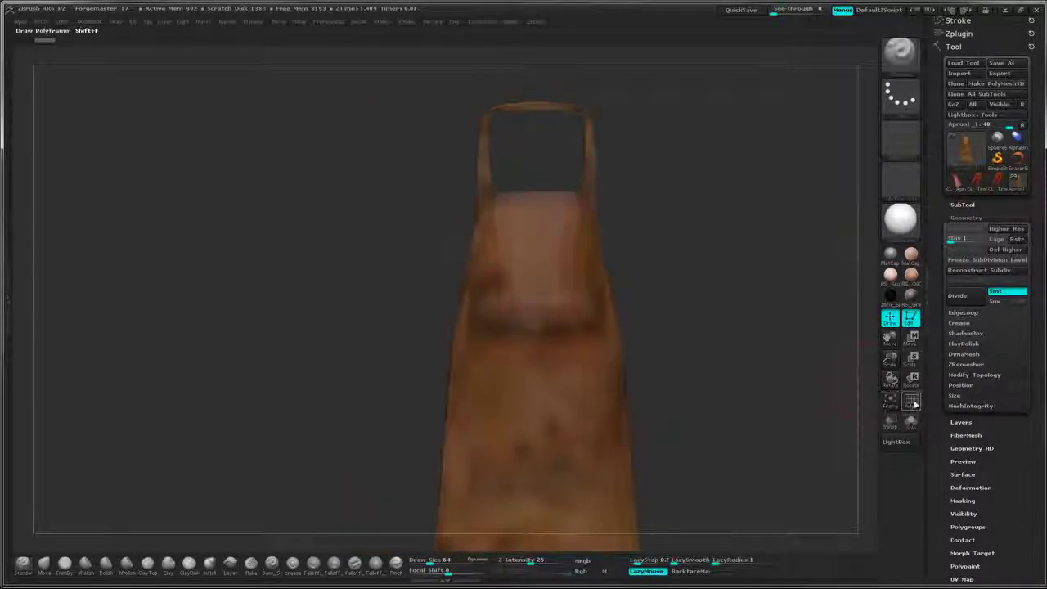
# - Display the polyframe wireframe on the apron and examine its low-resolution topology
pyautogui.click(913, 403)
pyautogui.moveTo(740, 297); pyautogui.dragTo(705, 280)
pyautogui.moveTo(715, 238); pyautogui.dragTo(684, 281)
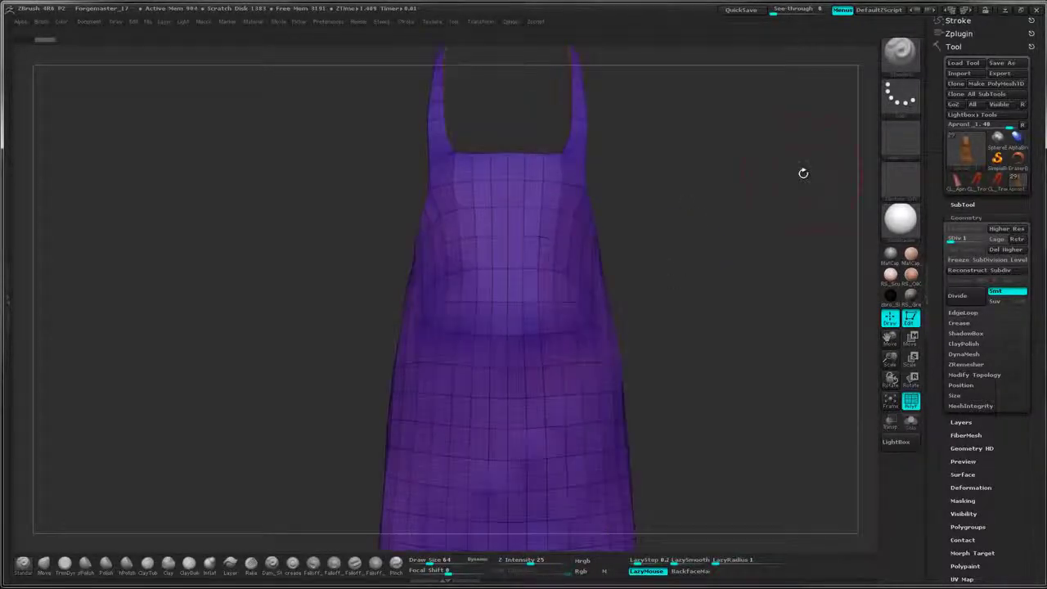
# - Export the level 1 apron mesh as Apron_lr.OBJ into the 2_Medium Res exports folder
pyautogui.click(1001, 73)
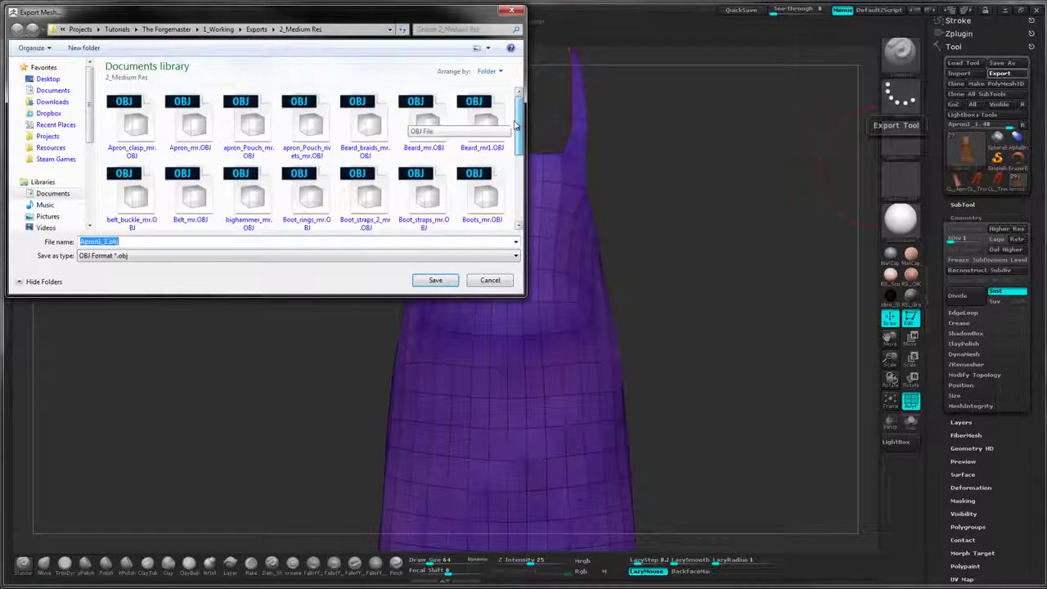
pyautogui.scroll(-1, 424, 164)
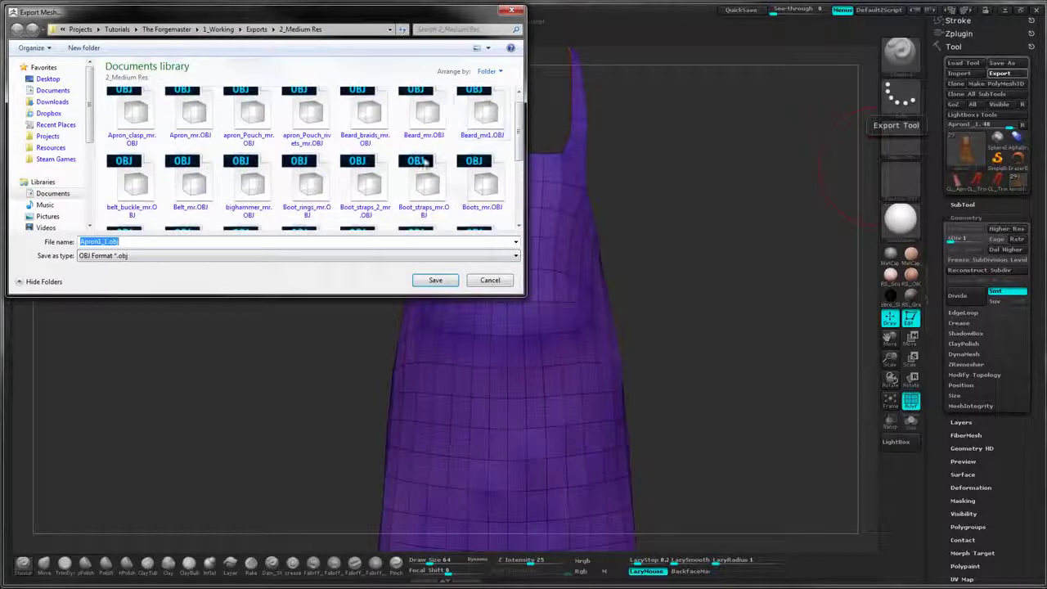
pyautogui.click(193, 117)
pyautogui.click(100, 241)
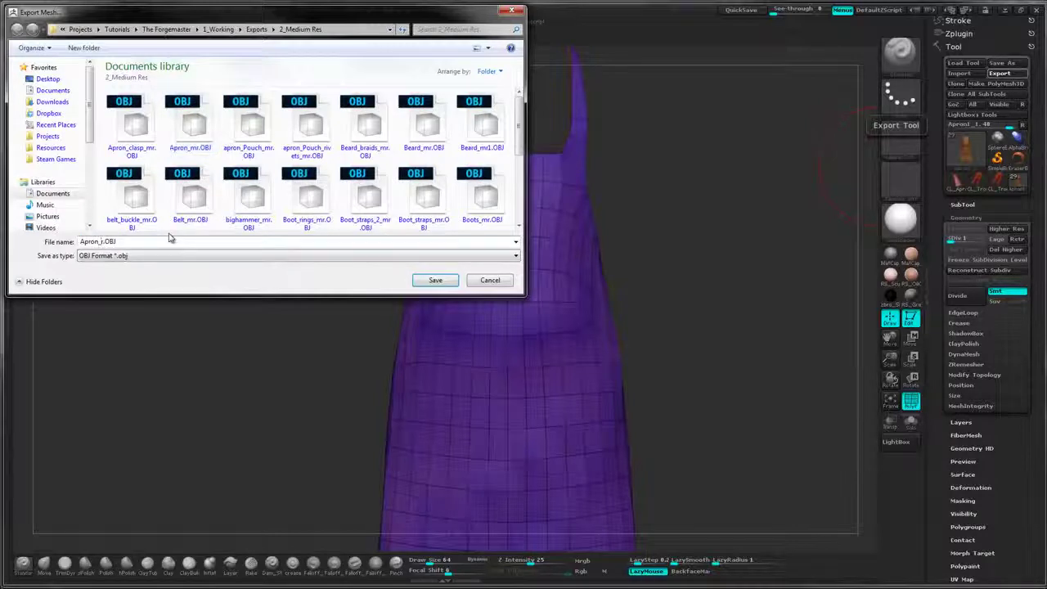
pyautogui.click(435, 279)
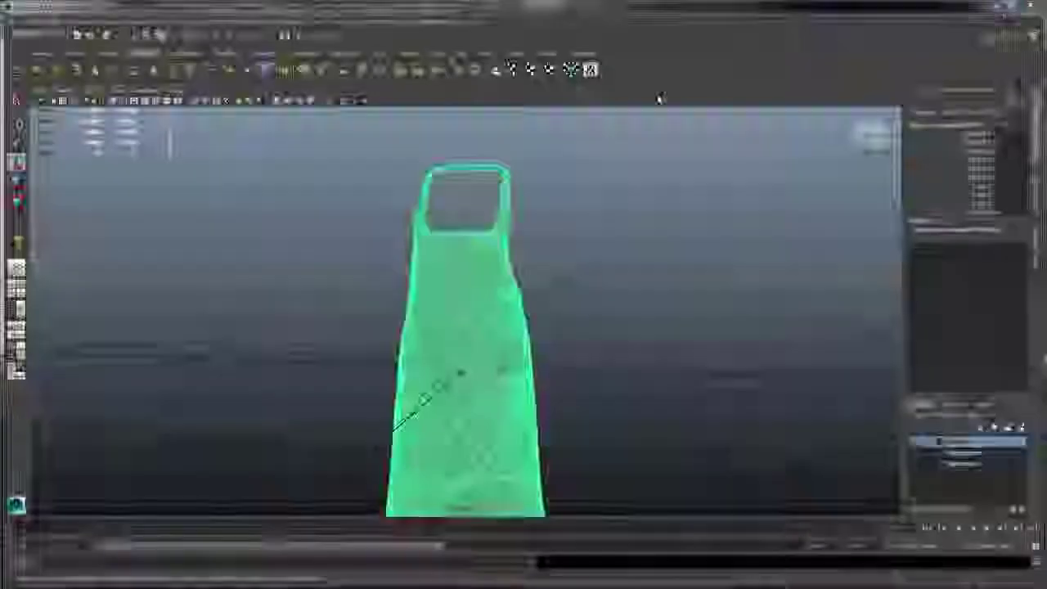
# - Switch to Maya and import Apron_lr.OBJ into the scene containing the medium-resolution apron
pyautogui.click(13, 22)
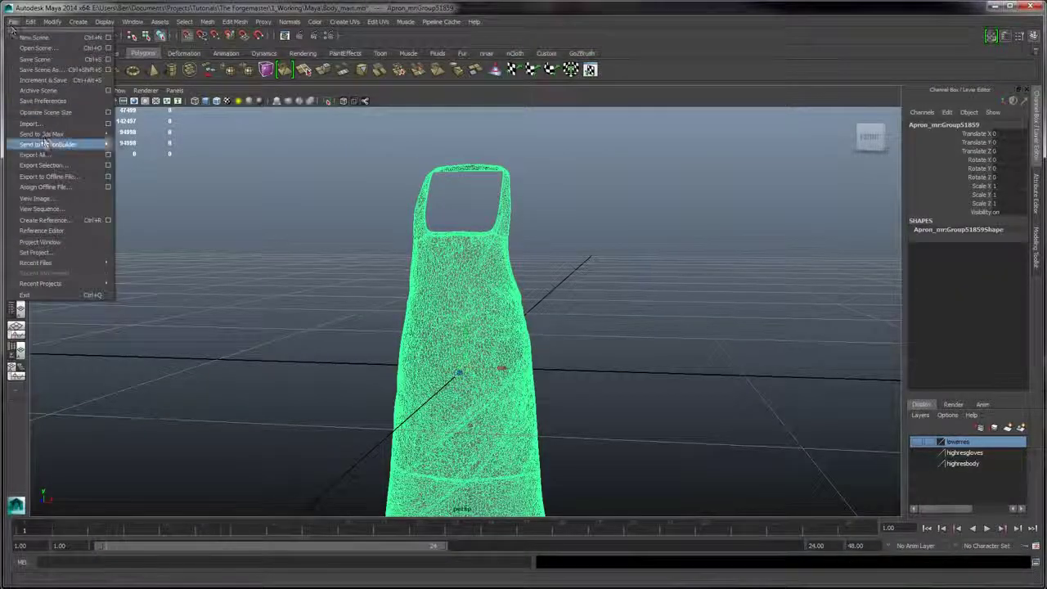
pyautogui.click(49, 122)
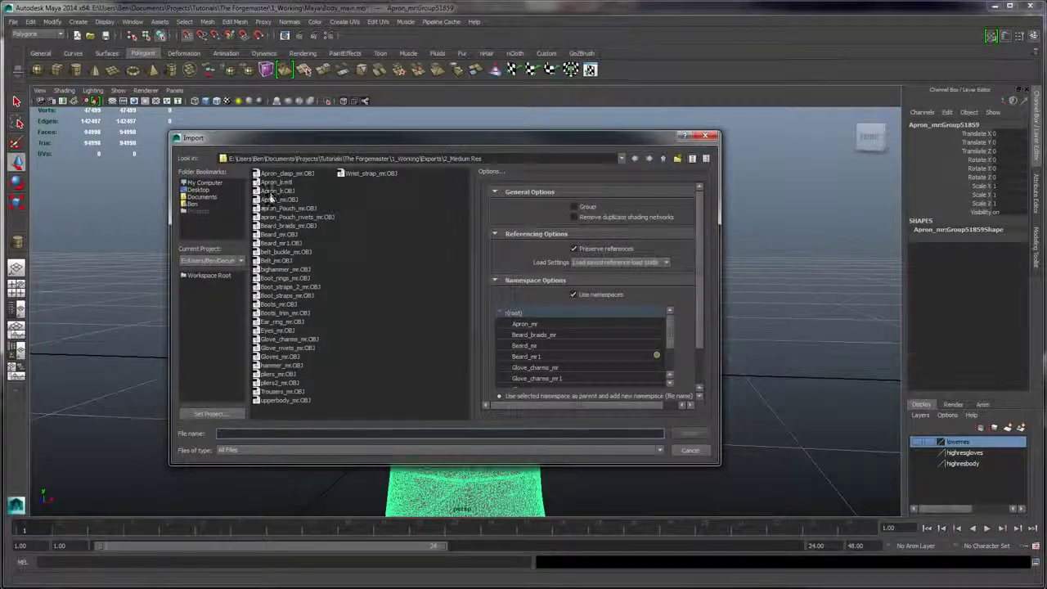
pyautogui.click(274, 191)
pyautogui.click(689, 432)
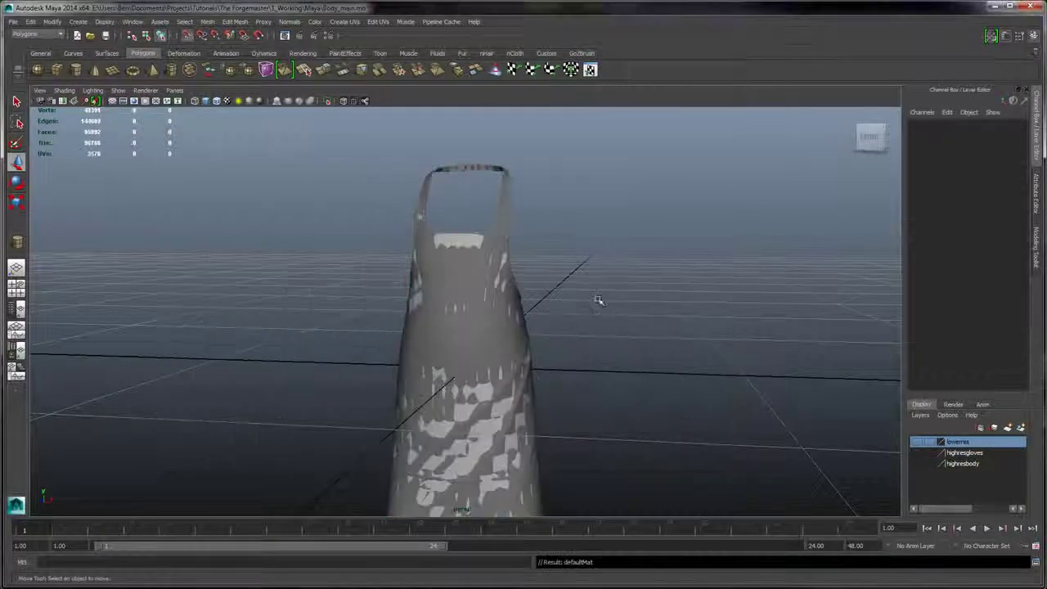
# - Examine the imported low-resolution apron's separate pieces and how they overlap the medium-resolution mesh around the bib, straps and sides
pyautogui.keyDown('alt'); pyautogui.moveTo(641, 323); pyautogui.dragTo(500, 177); pyautogui.keyUp('alt')
pyautogui.click(501, 177)
pyautogui.keyDown('alt'); pyautogui.moveTo(573, 205); pyautogui.dragTo(548, 204); pyautogui.keyUp('alt')
pyautogui.keyDown('alt'); pyautogui.moveTo(695, 286); pyautogui.dragTo(658, 272); pyautogui.keyUp('alt')
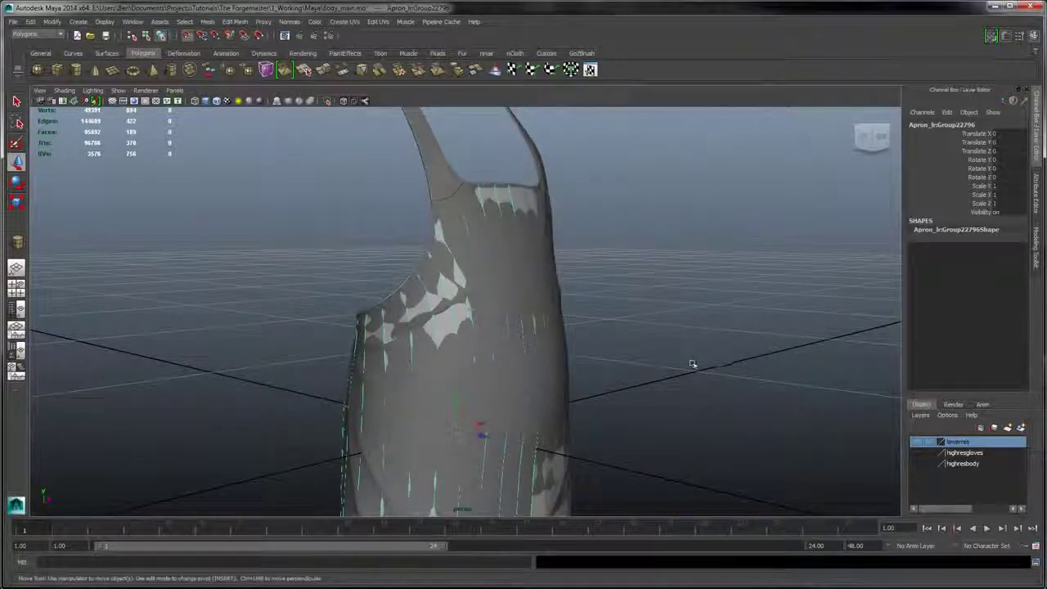
pyautogui.keyDown('alt'); pyautogui.moveTo(692, 363); pyautogui.dragTo(635, 294); pyautogui.keyUp('alt')
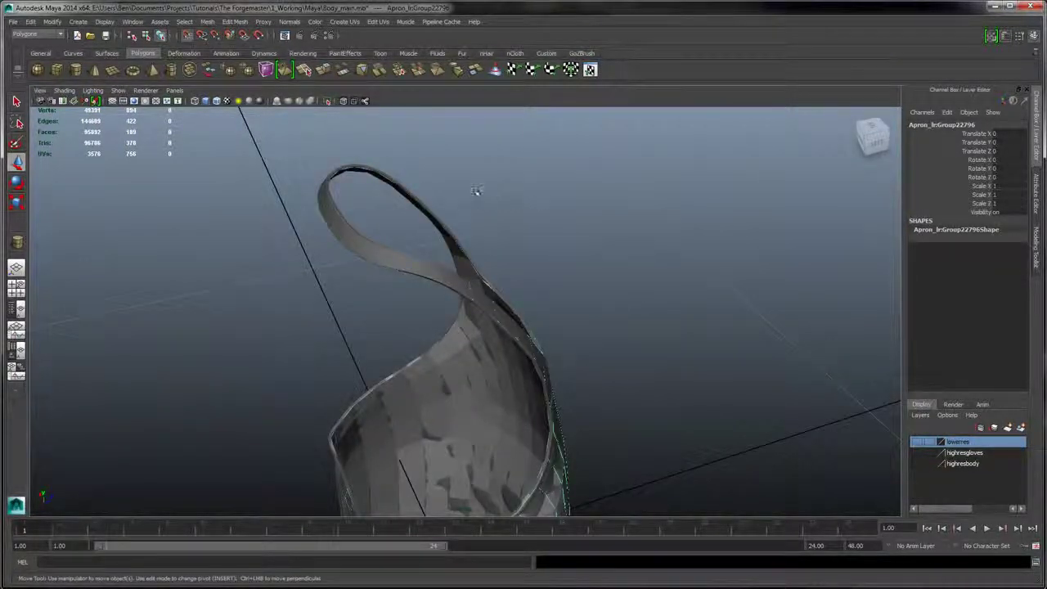
pyautogui.keyDown('alt'); pyautogui.moveTo(564, 242); pyautogui.dragTo(639, 228); pyautogui.keyUp('alt')
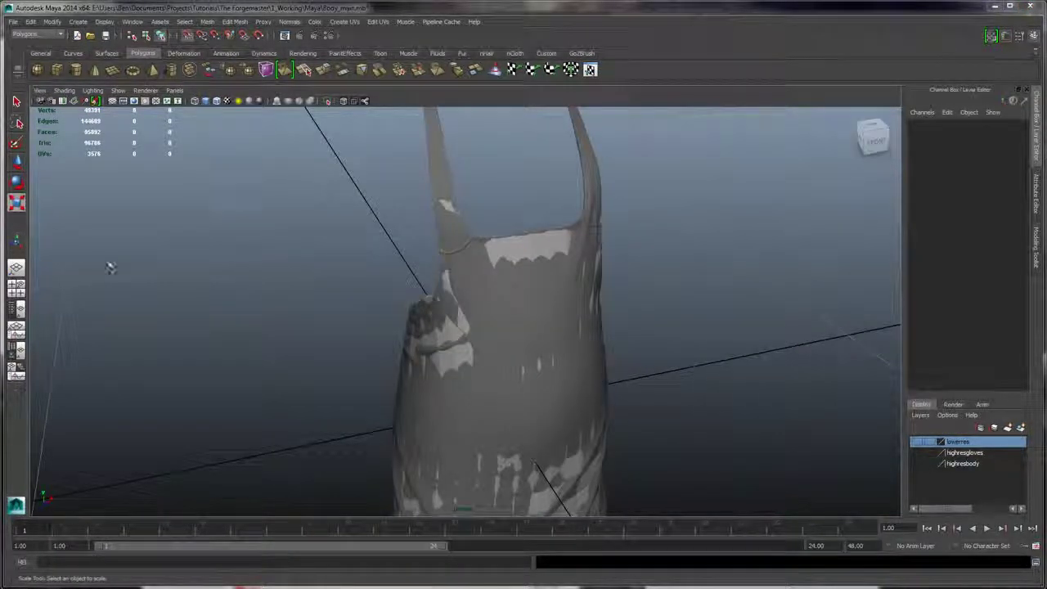
pyautogui.click(16, 166)
pyautogui.click(564, 263)
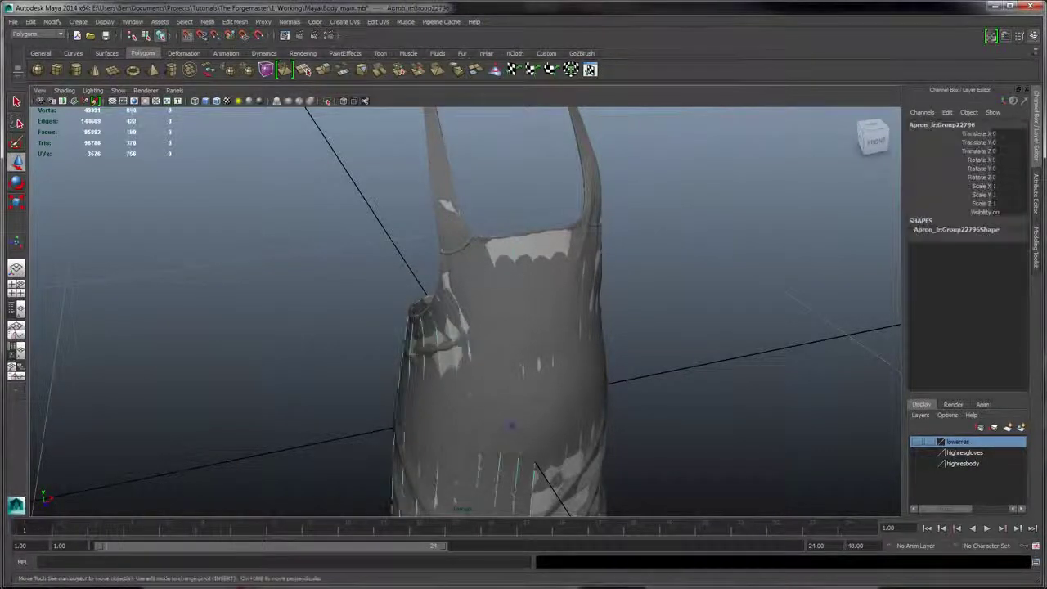
pyautogui.keyDown('alt'); pyautogui.moveTo(607, 232); pyautogui.dragTo(581, 282, button='middle'); pyautogui.keyUp('alt')
pyautogui.keyDown('alt'); pyautogui.moveTo(582, 282); pyautogui.dragTo(618, 170); pyautogui.keyUp('alt')
pyautogui.click(540, 315)
pyautogui.keyDown('alt'); pyautogui.moveTo(442, 269); pyautogui.dragTo(581, 271); pyautogui.keyUp('alt')
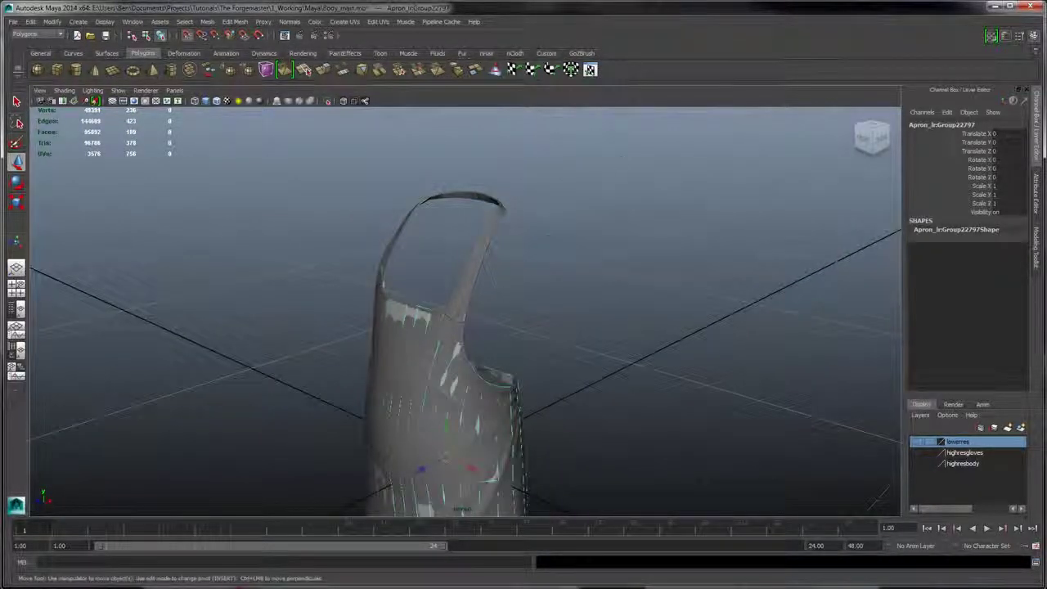
pyautogui.moveTo(523, 302); pyautogui.dragTo(237, 528)
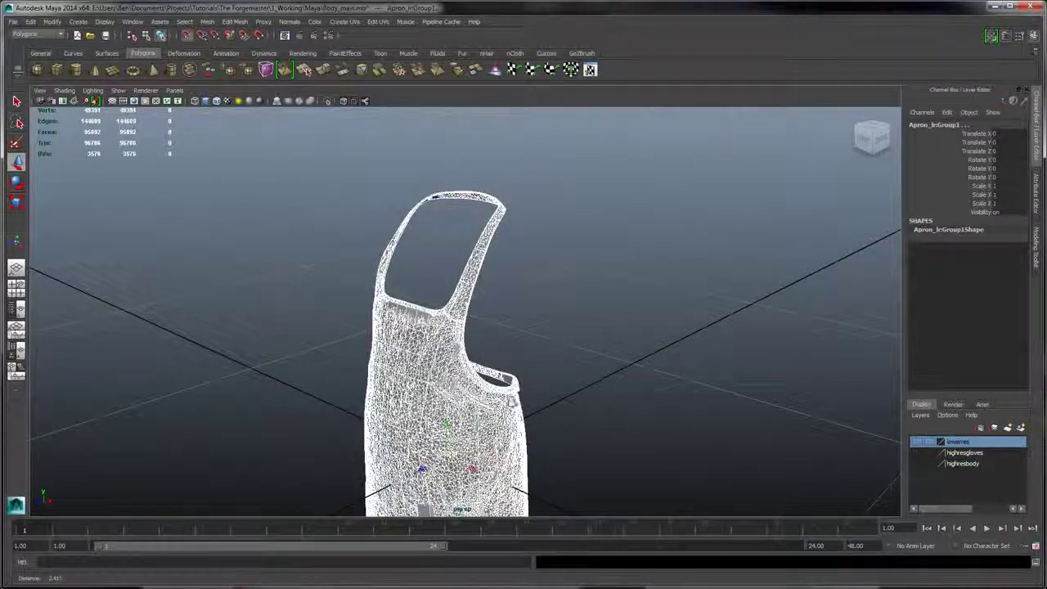
pyautogui.keyDown('alt'); pyautogui.moveTo(482, 286); pyautogui.dragTo(398, 283, button='right'); pyautogui.keyUp('alt')
pyautogui.click(566, 342)
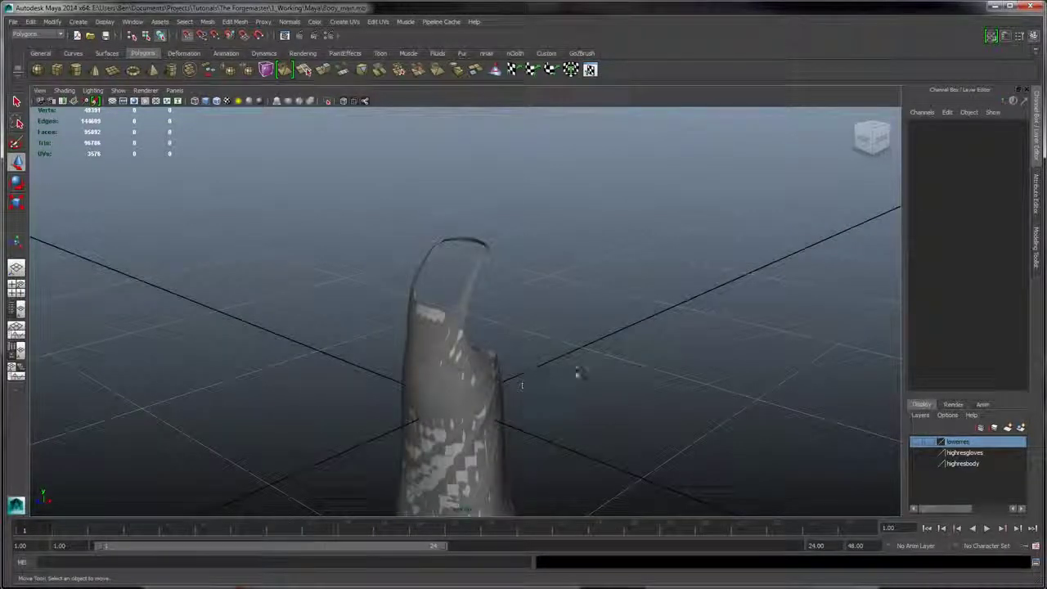
# - Delete the medium-resolution apron and all the imported low-resolution apron pieces from the scene
pyautogui.click(451, 387)
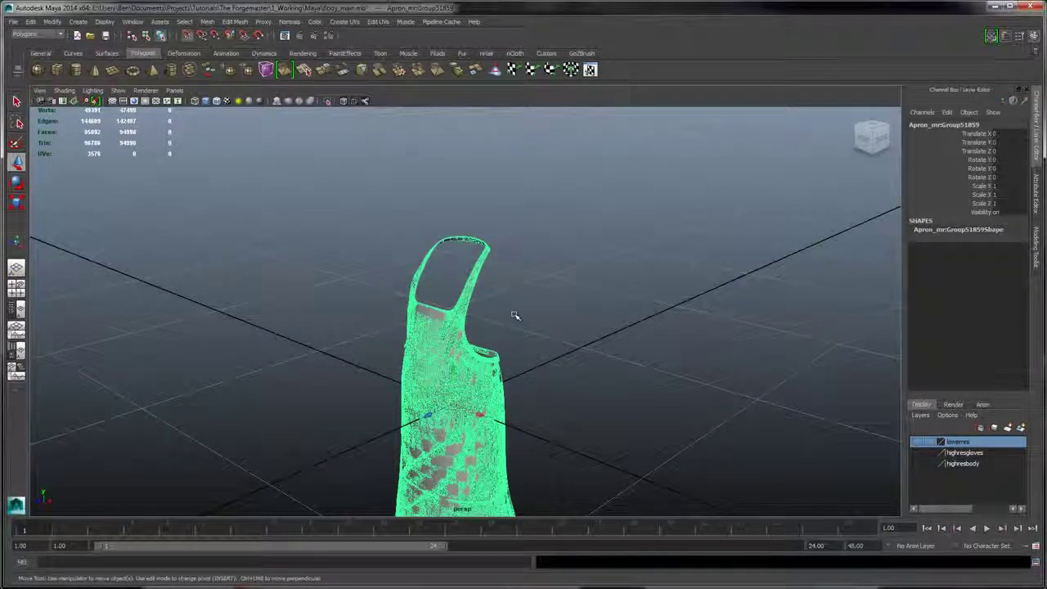
pyautogui.press('Delete')
pyautogui.click(460, 370)
pyautogui.press('Delete')
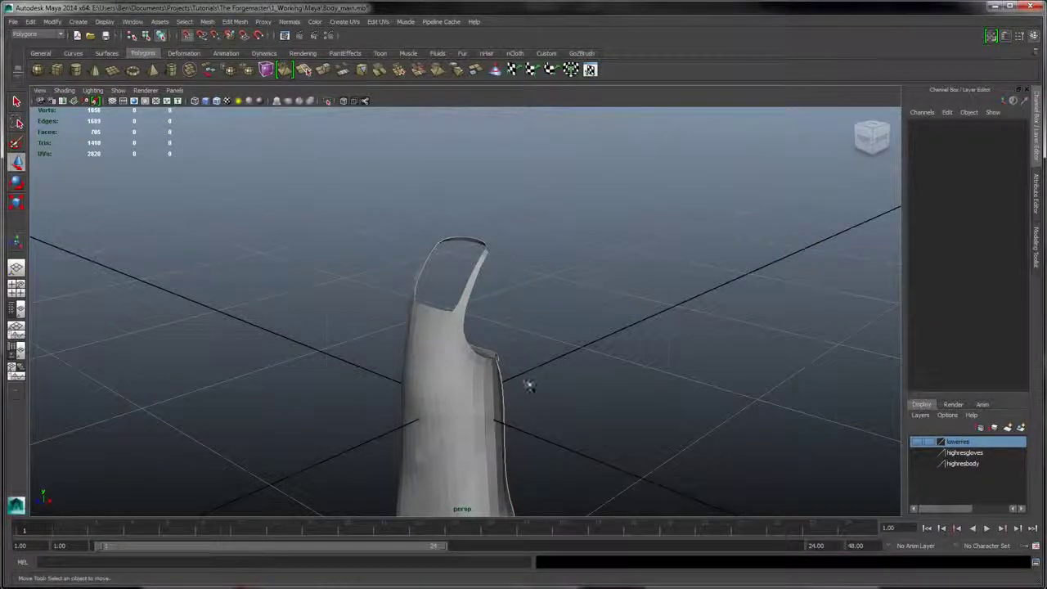
pyautogui.moveTo(327, 274); pyautogui.dragTo(690, 513)
pyautogui.press('Delete')
# - Import Apron_mr.OBJ from the 2_Medium Res folder into the emptied scene
pyautogui.keyDown('alt'); pyautogui.moveTo(608, 373); pyautogui.dragTo(564, 397); pyautogui.keyUp('alt')
pyautogui.click(14, 23)
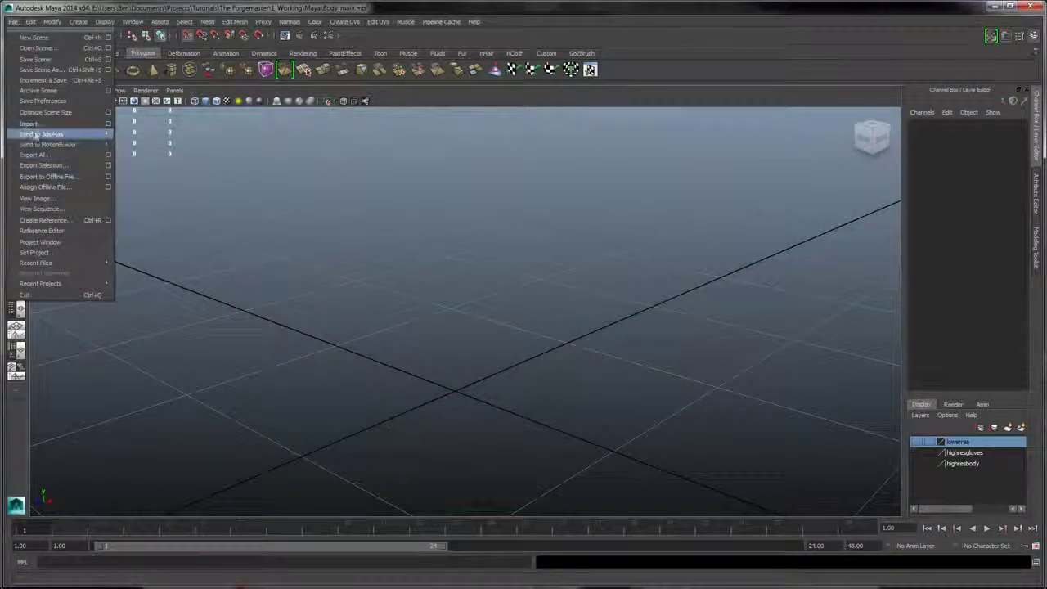
pyautogui.click(34, 125)
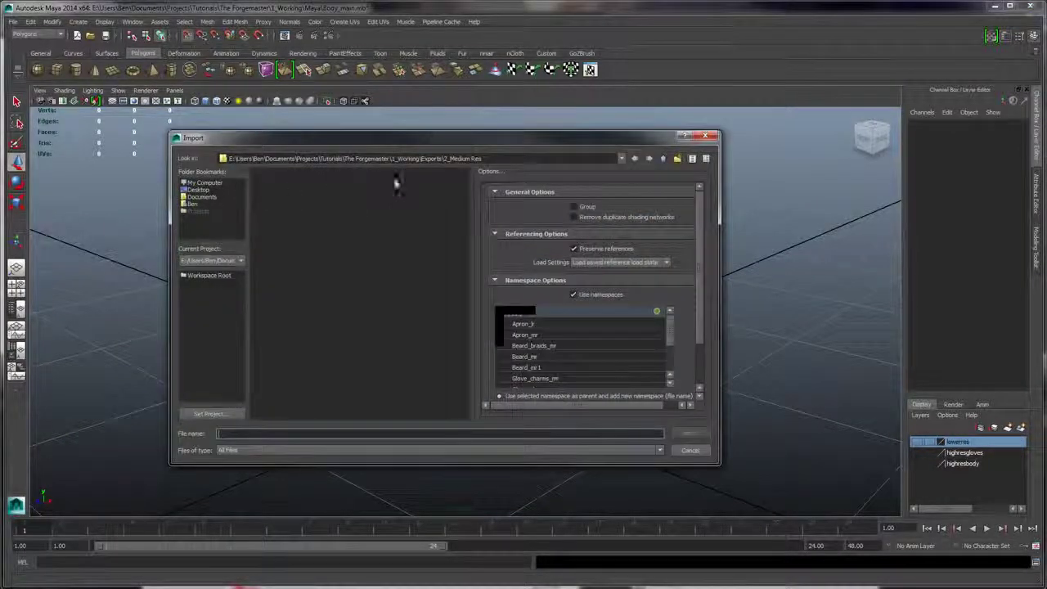
pyautogui.click(278, 199)
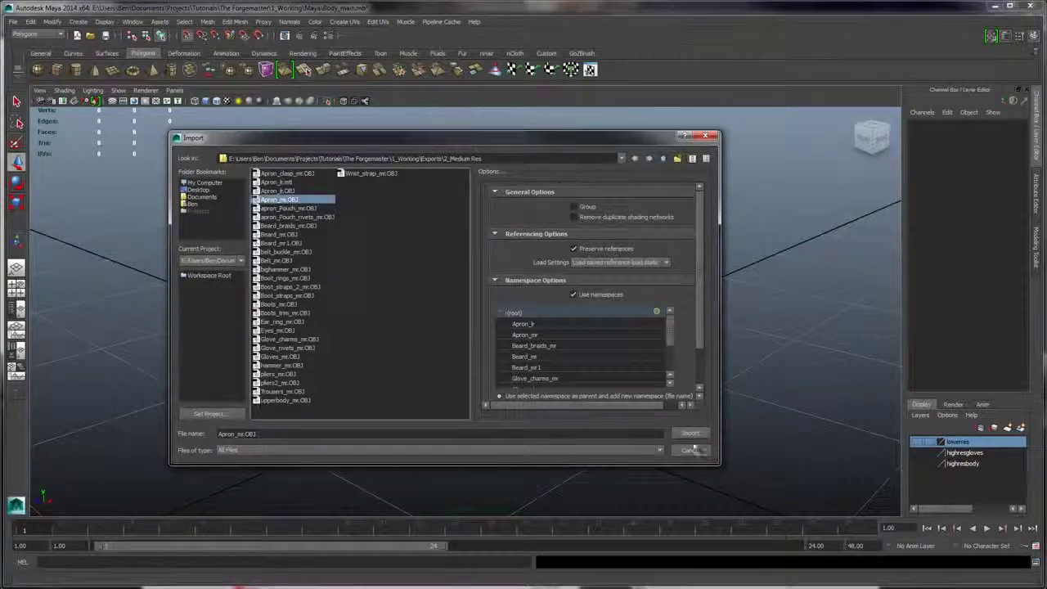
pyautogui.click(687, 434)
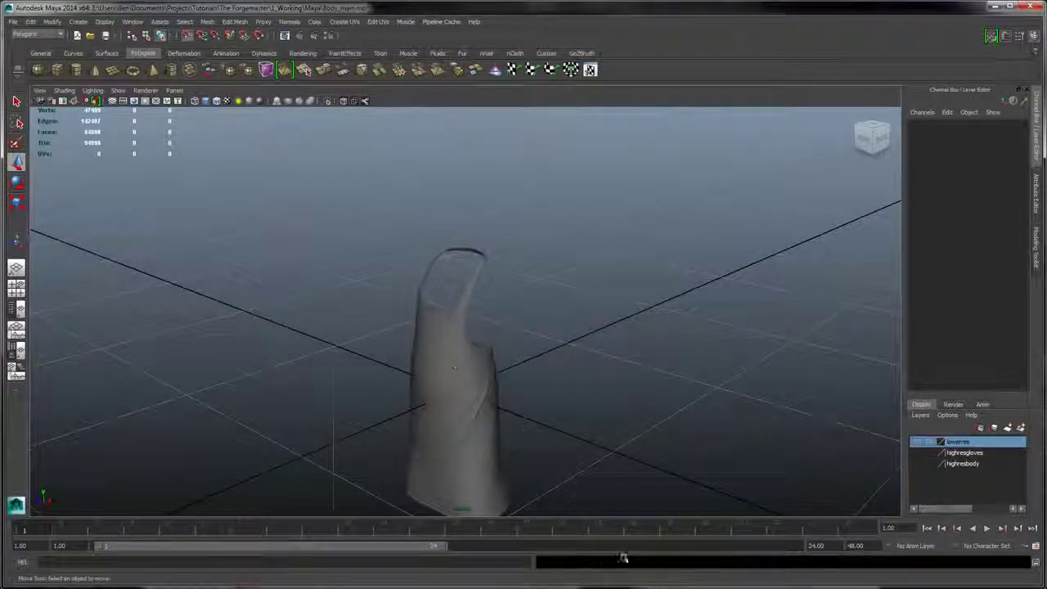
# - Try to combine the medium-resolution apron mesh, and check by reselecting it whether it is a single object
pyautogui.click(484, 386)
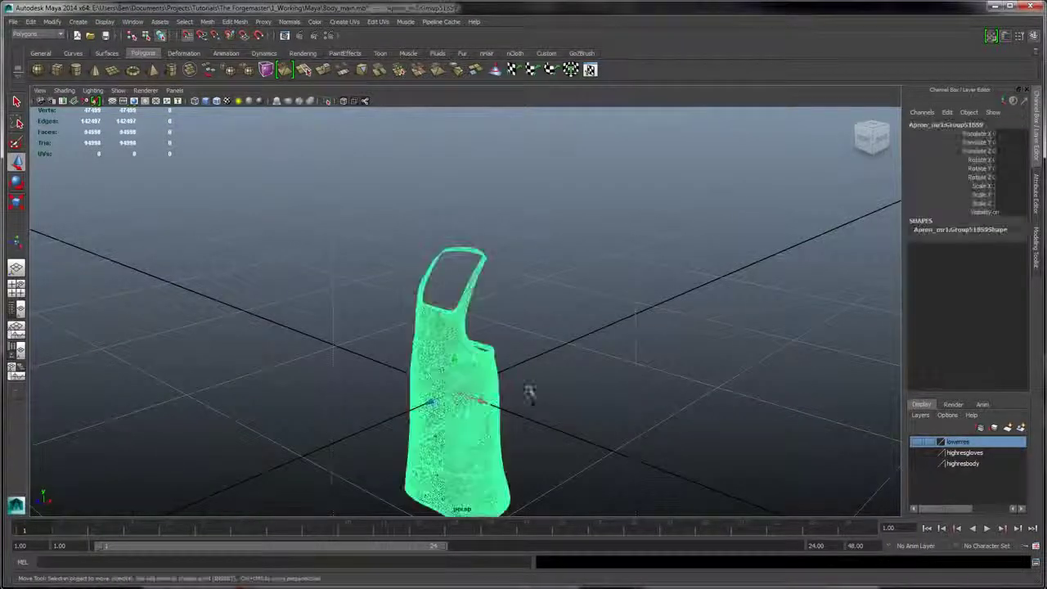
pyautogui.click(209, 22)
pyautogui.click(222, 41)
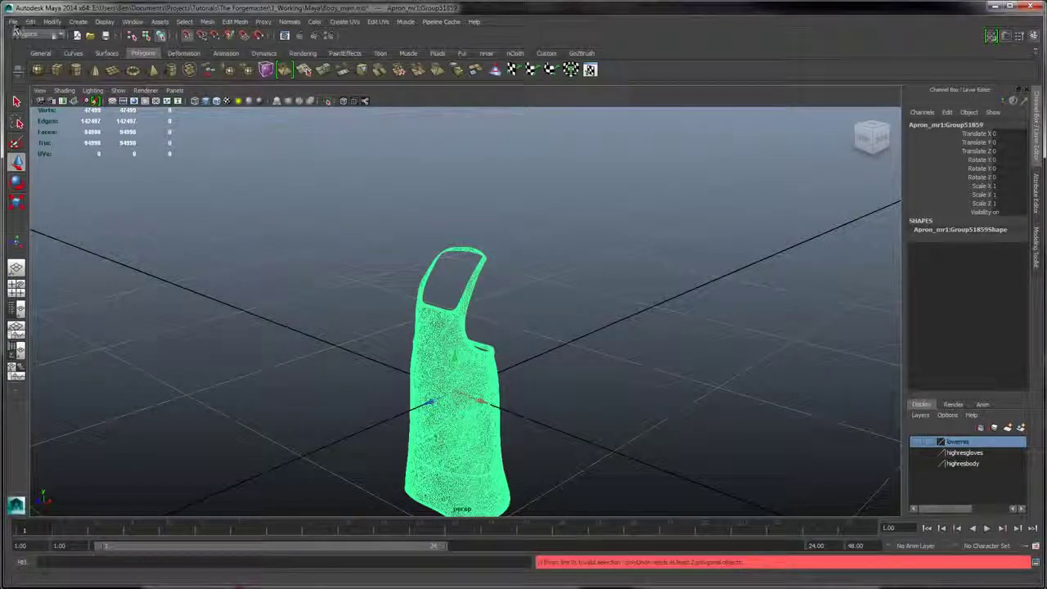
pyautogui.click(573, 315)
pyautogui.click(431, 314)
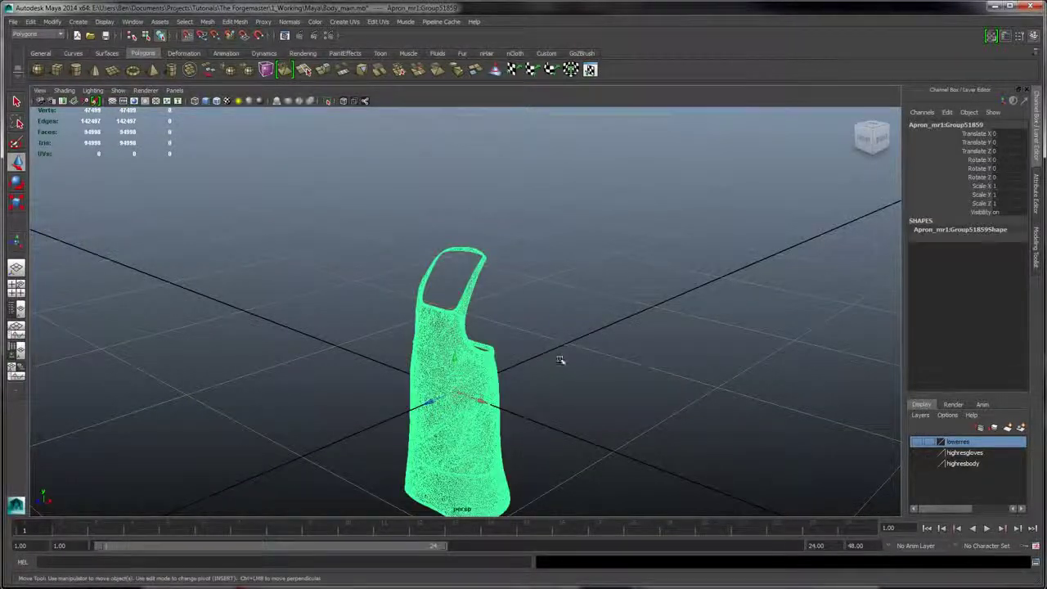
pyautogui.keyDown('alt'); pyautogui.moveTo(560, 358); pyautogui.dragTo(556, 321, button='right'); pyautogui.keyUp('alt')
pyautogui.click(556, 320)
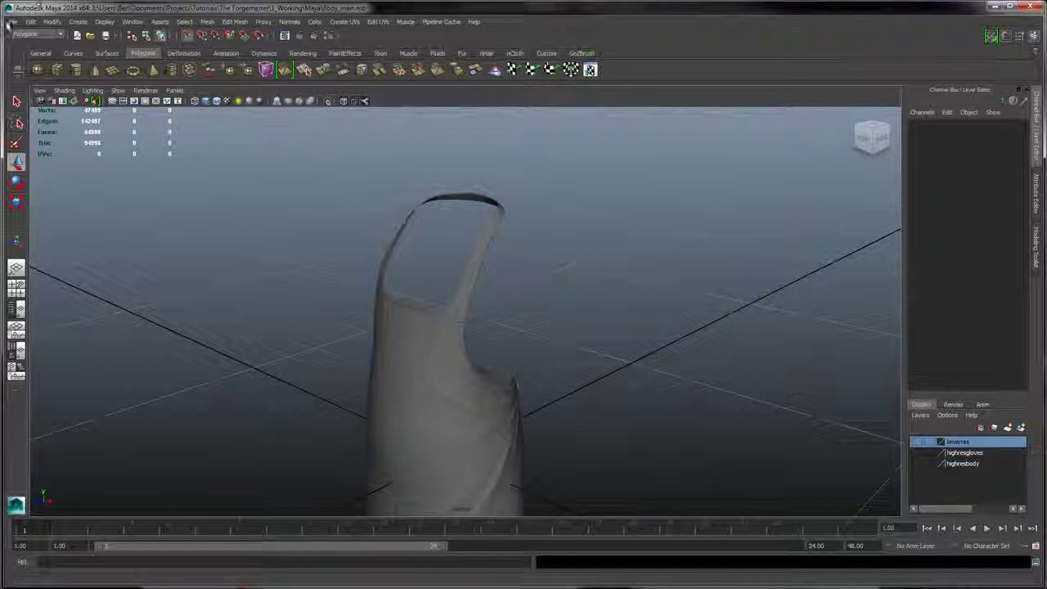
# - Check the import options for Apron_lr.OBJ and import it alongside the medium-resolution apron
pyautogui.click(14, 22)
pyautogui.click(49, 122)
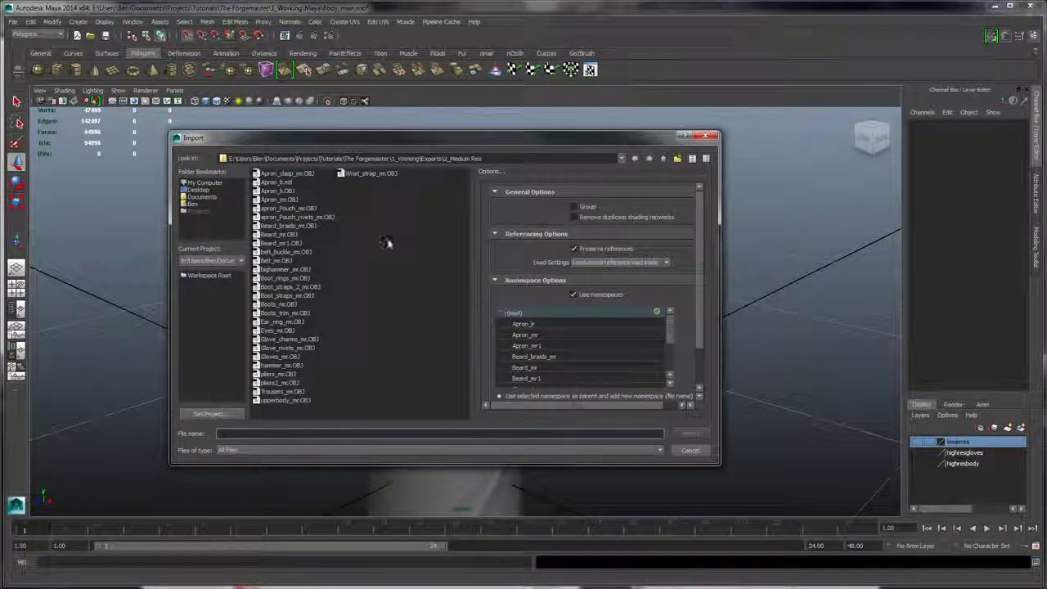
pyautogui.click(266, 191)
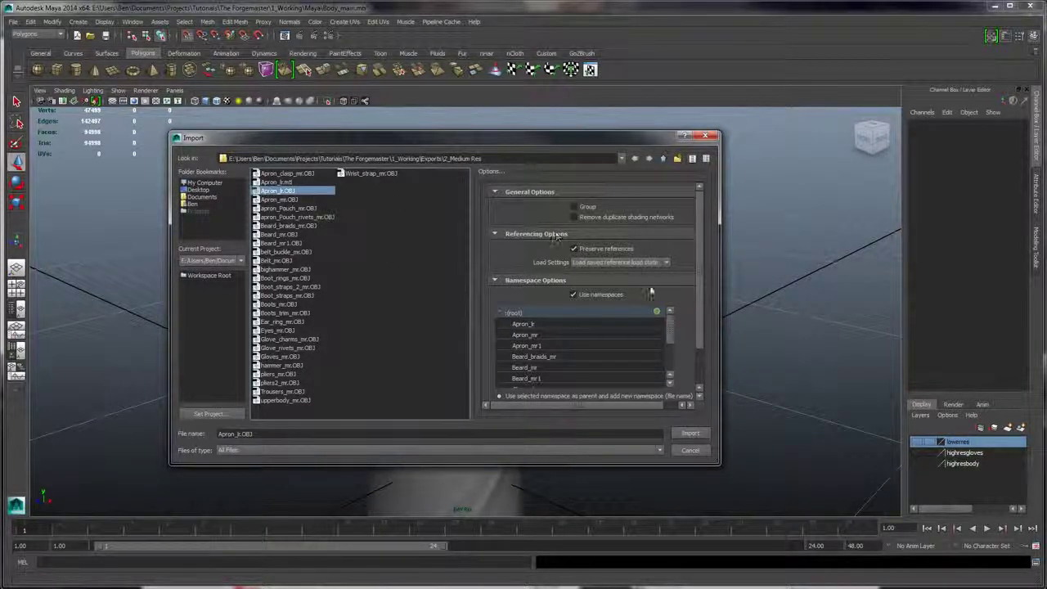
pyautogui.scroll(-2, 687, 288)
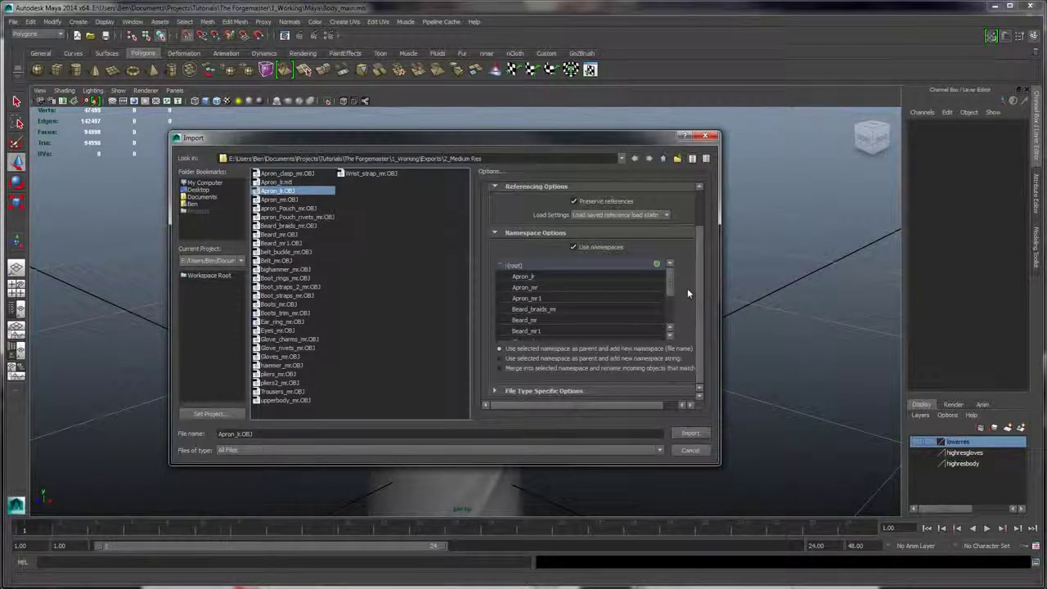
pyautogui.click(584, 392)
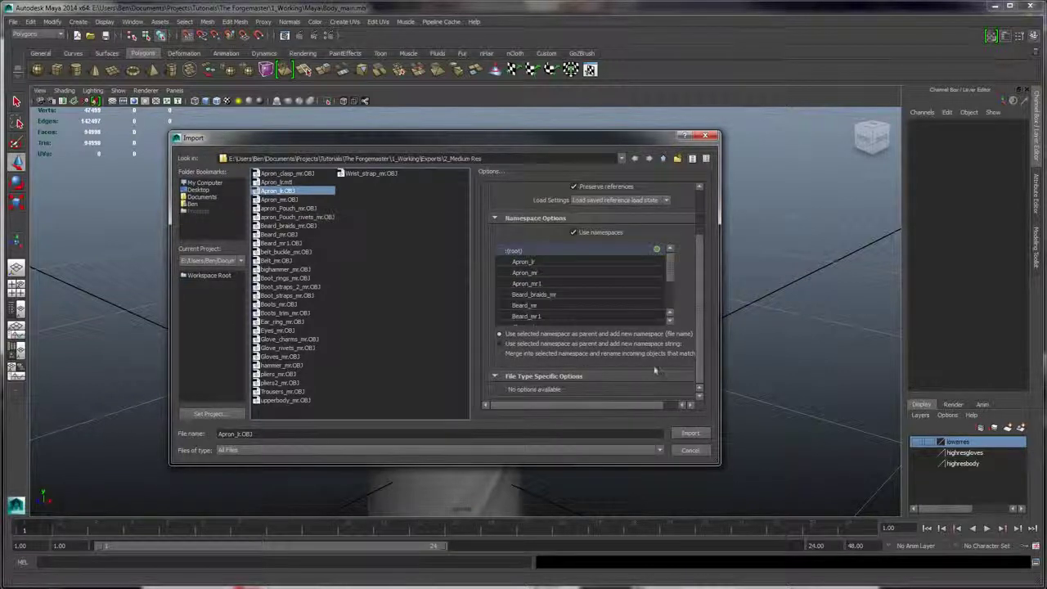
pyautogui.scroll(3, 661, 359)
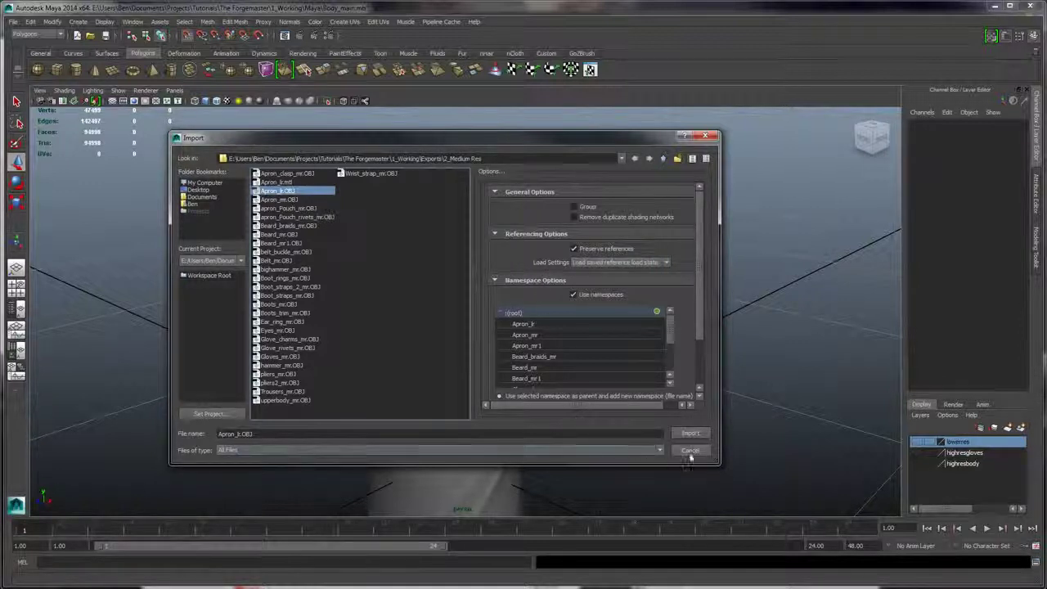
pyautogui.click(689, 433)
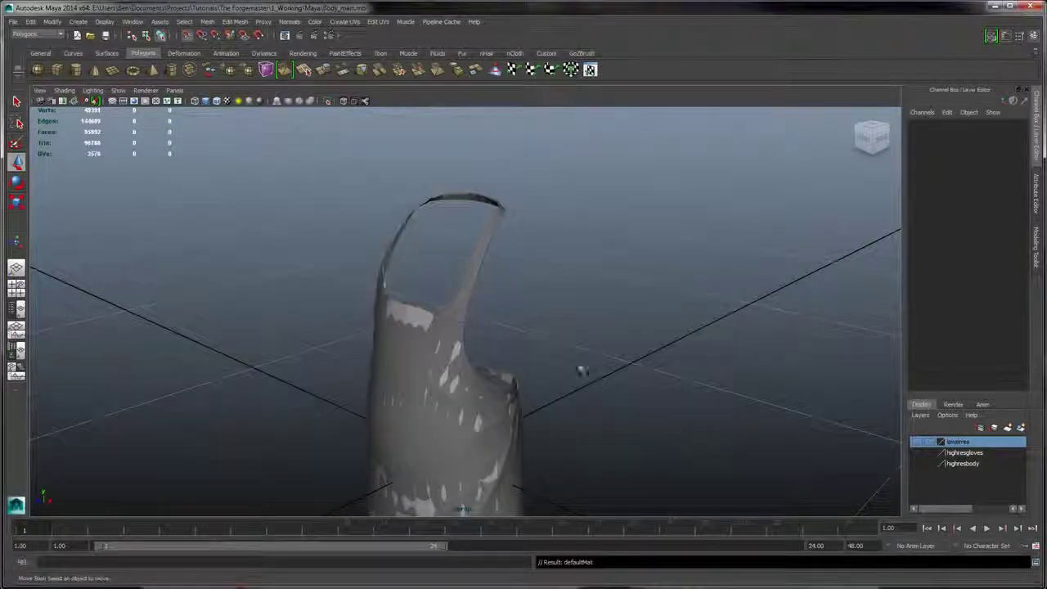
# - Assign the medium-resolution apron to a new display layer and hide that layer
pyautogui.click(433, 338)
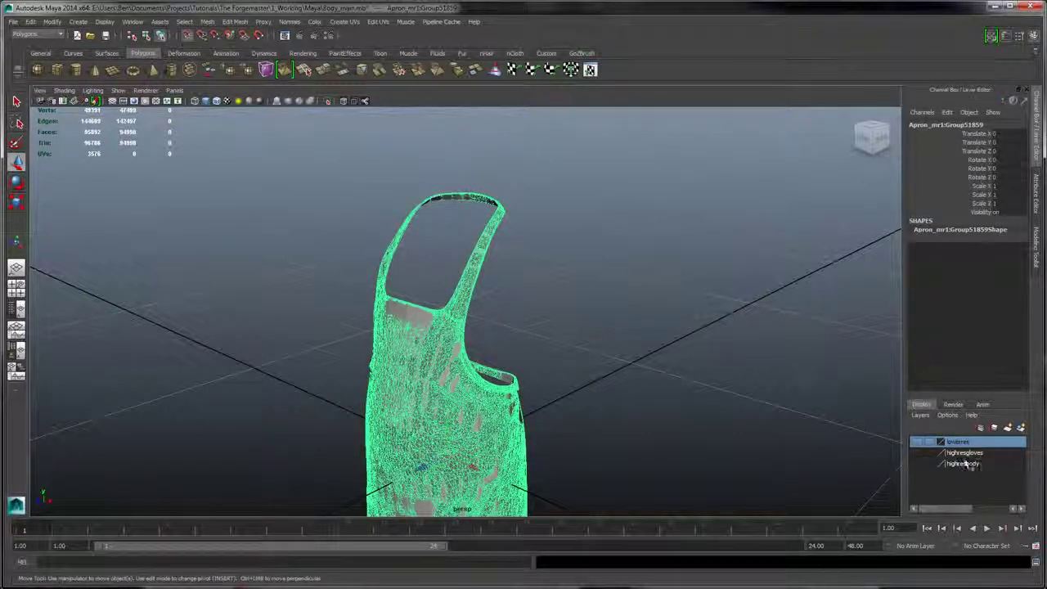
pyautogui.click(963, 452)
pyautogui.click(1020, 428)
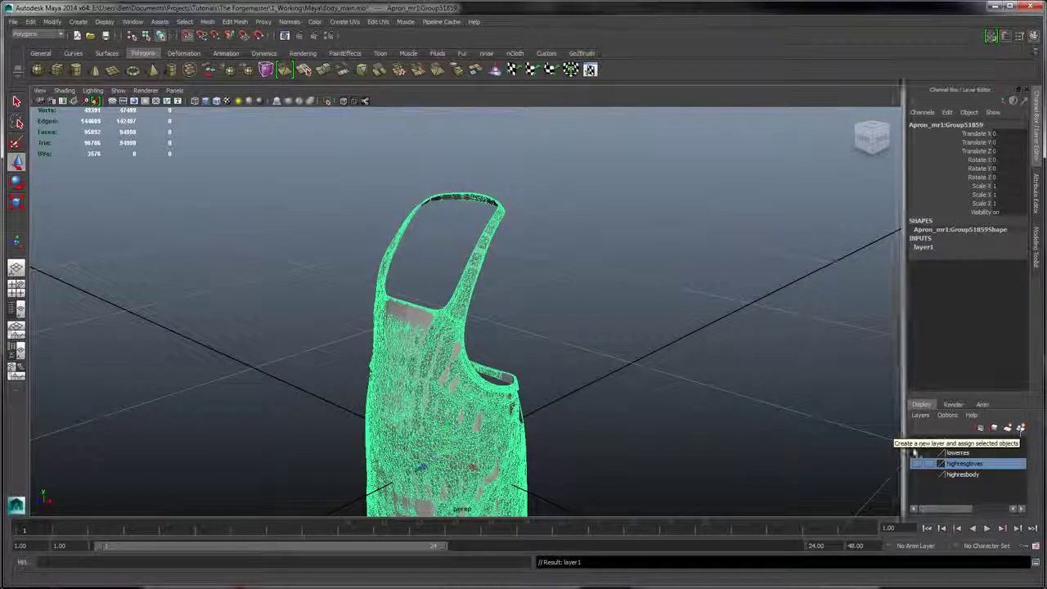
pyautogui.click(917, 443)
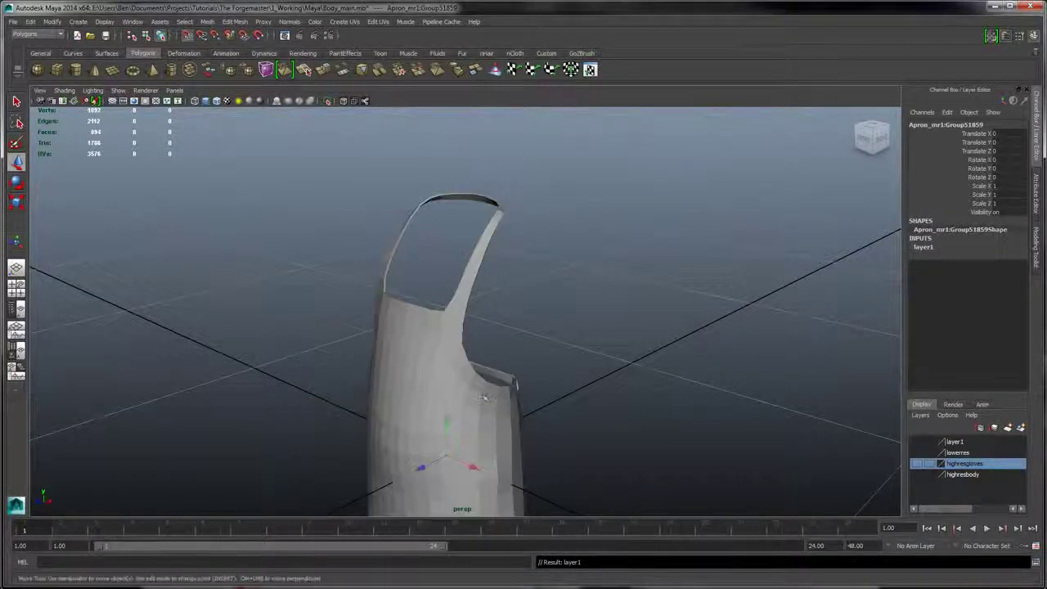
# - Select all pieces of the low-resolution apron, combine them into one mesh, and reselect it to check it is a single object
pyautogui.click(471, 369)
pyautogui.keyDown('alt'); pyautogui.moveTo(582, 345); pyautogui.dragTo(464, 206); pyautogui.keyUp('alt')
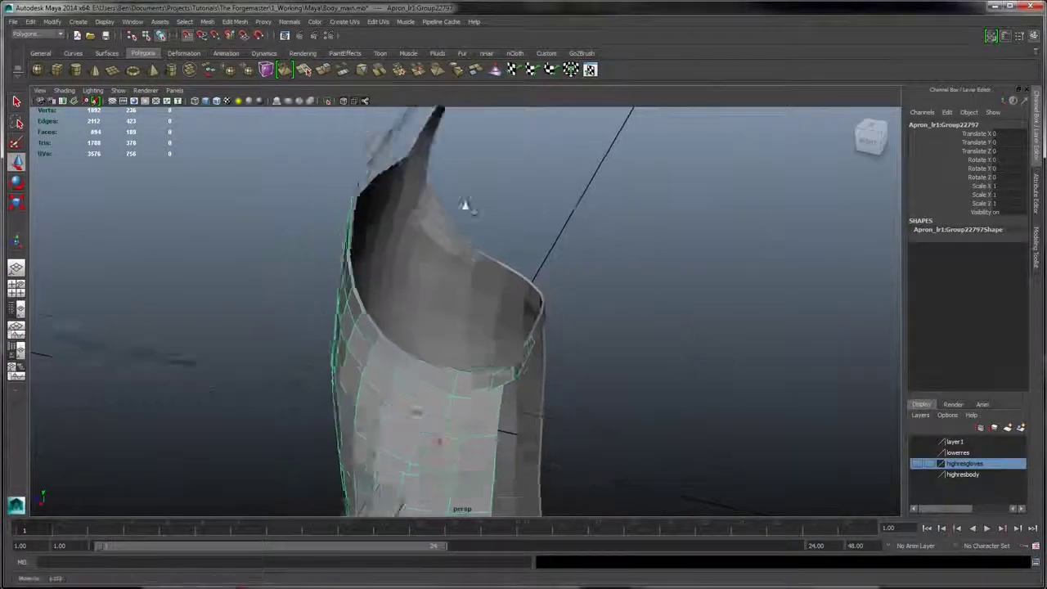
pyautogui.keyDown('alt'); pyautogui.moveTo(464, 206); pyautogui.dragTo(428, 303, button='right'); pyautogui.keyUp('alt')
pyautogui.press('Up')
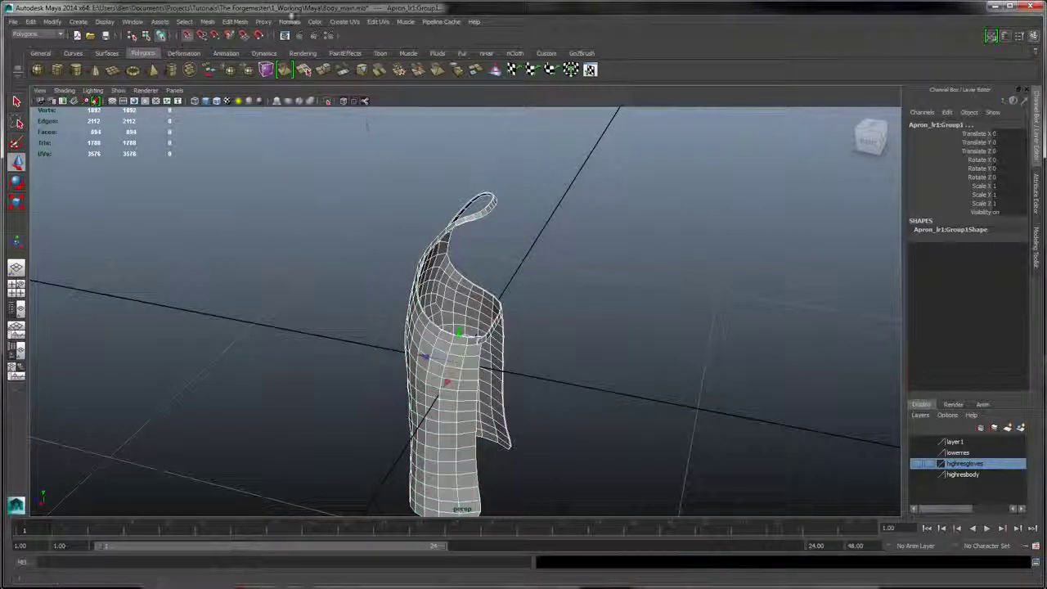
pyautogui.click(207, 21)
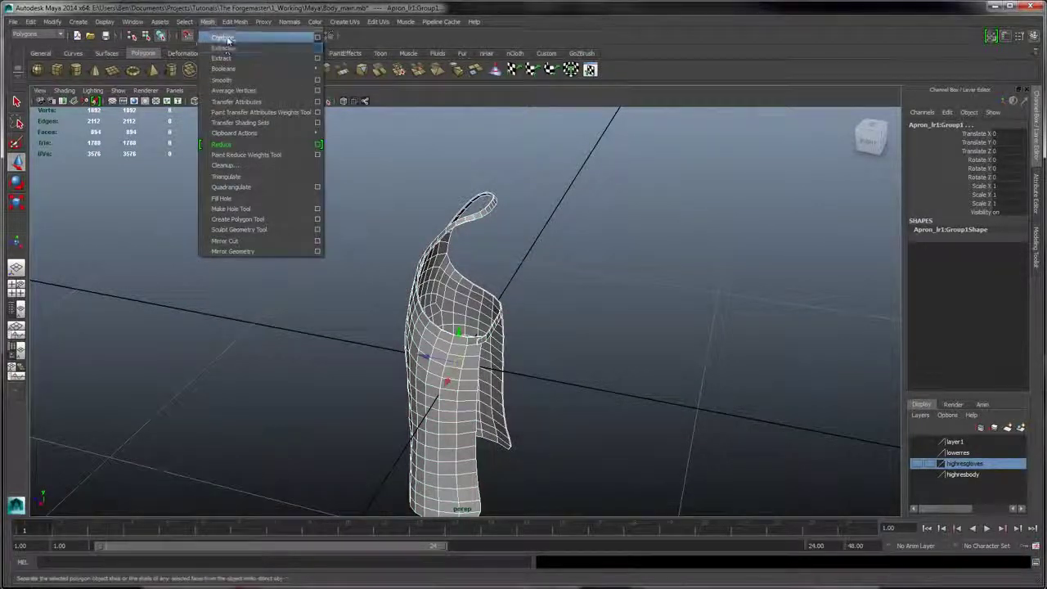
pyautogui.click(222, 37)
pyautogui.click(571, 305)
pyautogui.click(430, 345)
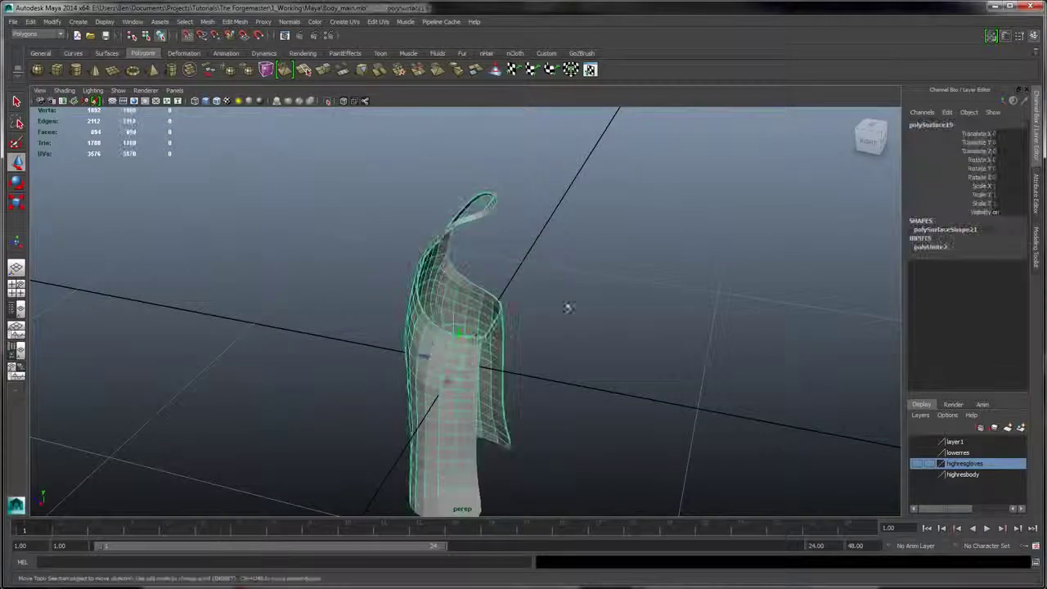
pyautogui.keyDown('alt'); pyautogui.moveTo(580, 219); pyautogui.dragTo(672, 425, button='right'); pyautogui.keyUp('alt')
pyautogui.keyDown('alt'); pyautogui.moveTo(659, 266); pyautogui.dragTo(732, 429, button='right'); pyautogui.keyUp('alt')
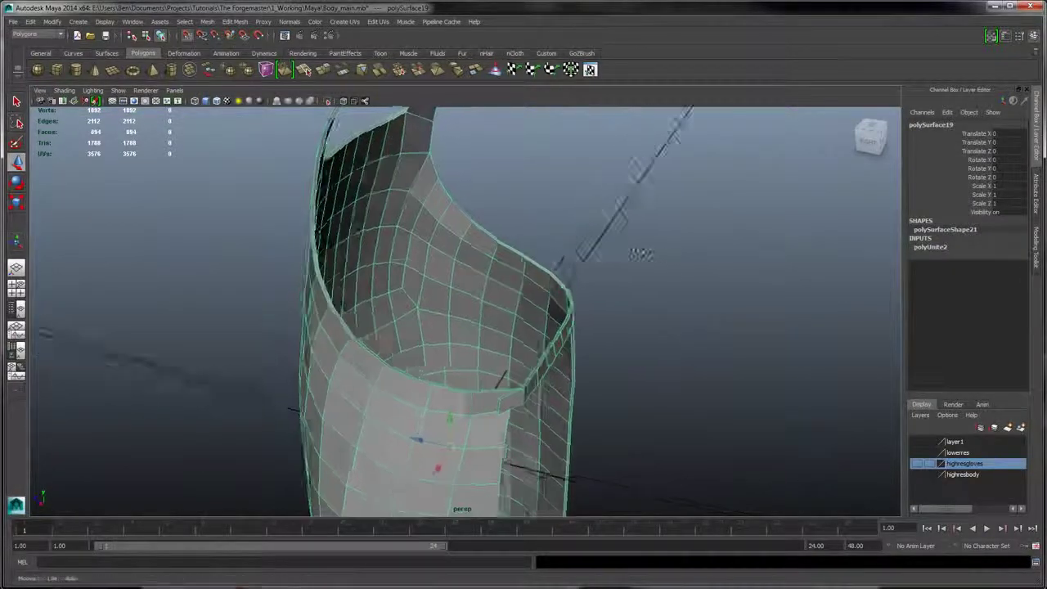
pyautogui.keyDown('alt'); pyautogui.moveTo(646, 254); pyautogui.dragTo(714, 358); pyautogui.keyUp('alt')
pyautogui.keyDown('alt'); pyautogui.moveTo(714, 358); pyautogui.dragTo(614, 231, button='right'); pyautogui.keyUp('alt')
# - Select all vertices of the combined low-resolution apron and merge them with a threshold of 0.0010
pyautogui.rightClick(436, 317)
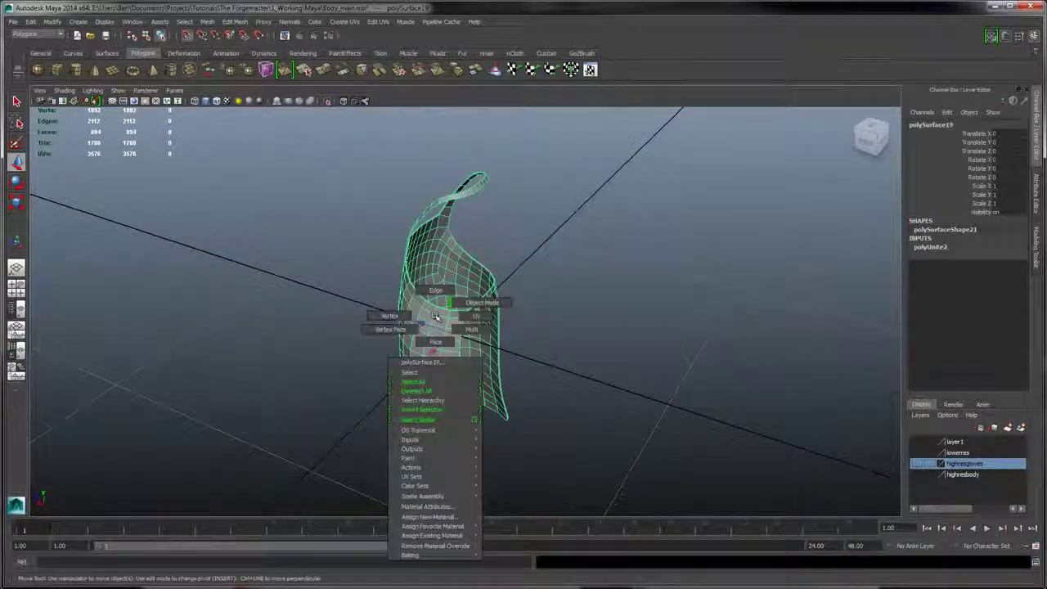
pyautogui.click(394, 315)
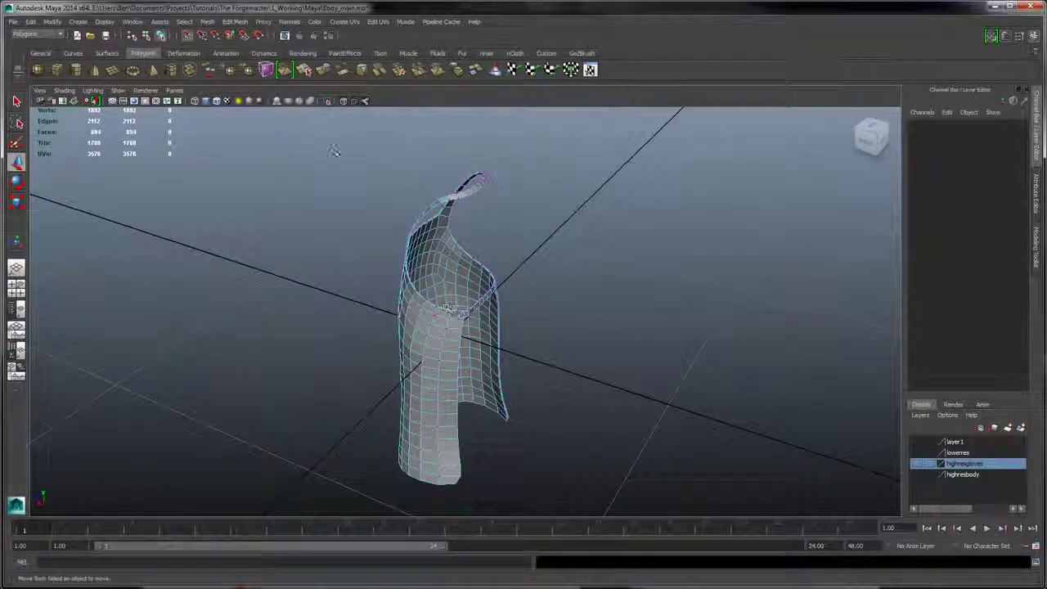
pyautogui.moveTo(613, 570); pyautogui.dragTo(612, 564)
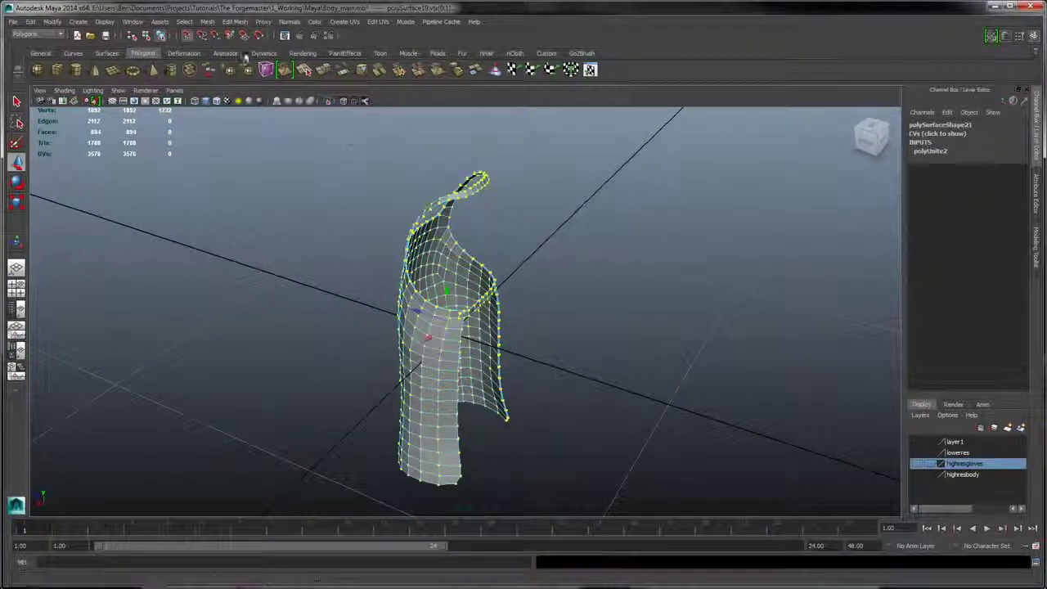
pyautogui.click(212, 23)
pyautogui.moveTo(235, 22)
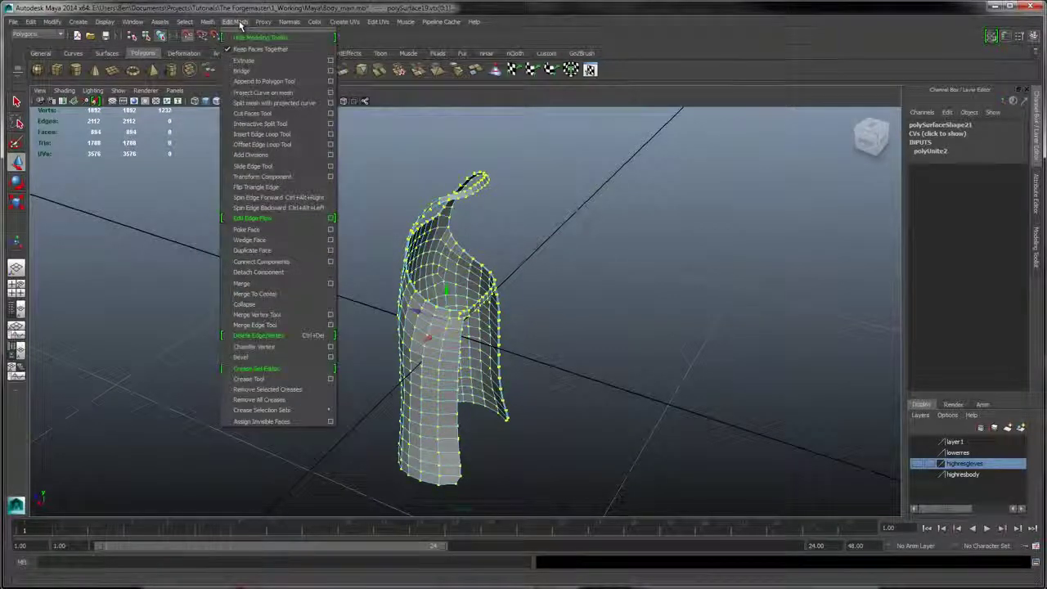
pyautogui.click(332, 285)
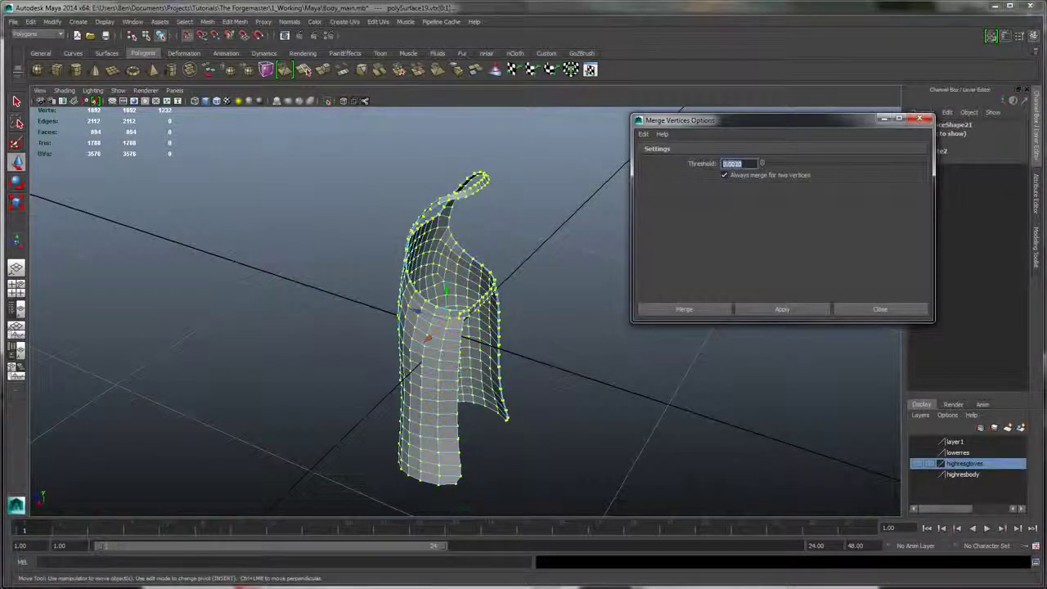
pyautogui.click(780, 310)
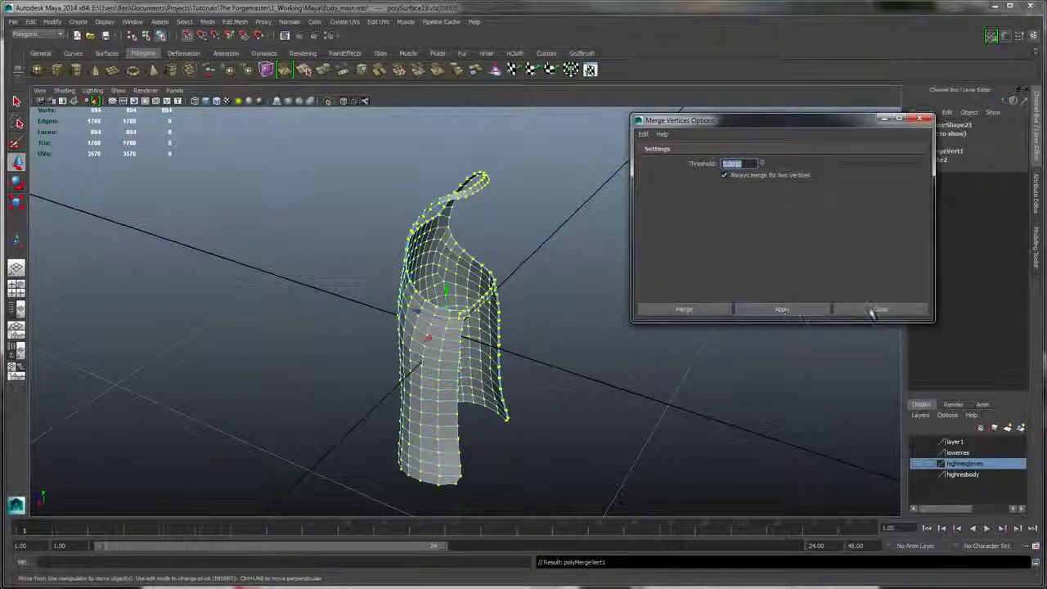
pyautogui.click(873, 312)
# - Move a vertex on the upper edge of the apron's bib to test the merge, and undo the moves
pyautogui.keyDown('alt'); pyautogui.moveTo(656, 321); pyautogui.dragTo(725, 361, button='right'); pyautogui.keyUp('alt')
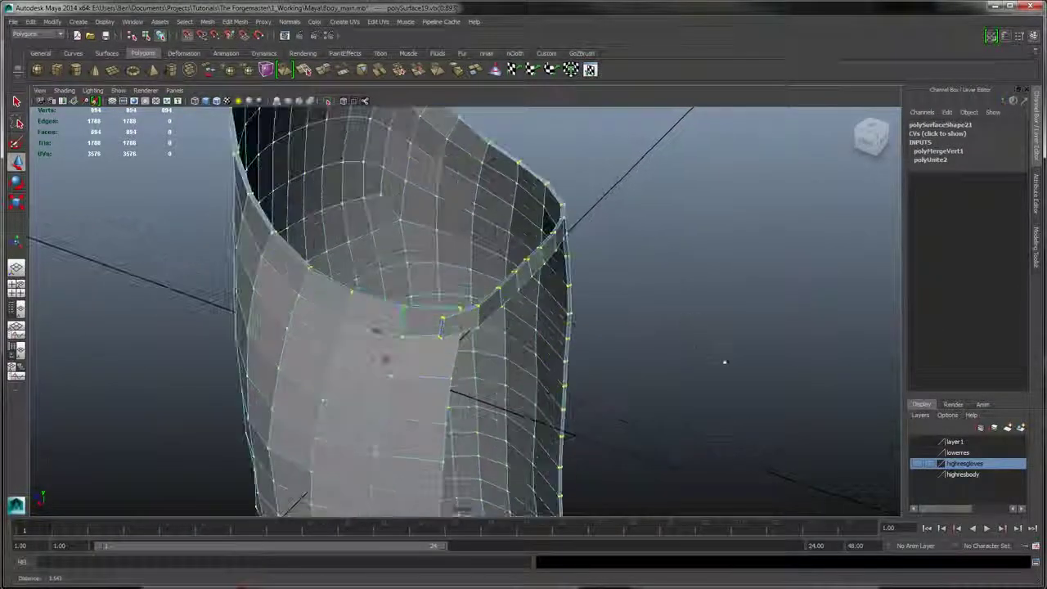
pyautogui.click(672, 234)
pyautogui.keyDown('alt'); pyautogui.moveTo(642, 234); pyautogui.dragTo(524, 315); pyautogui.keyUp('alt')
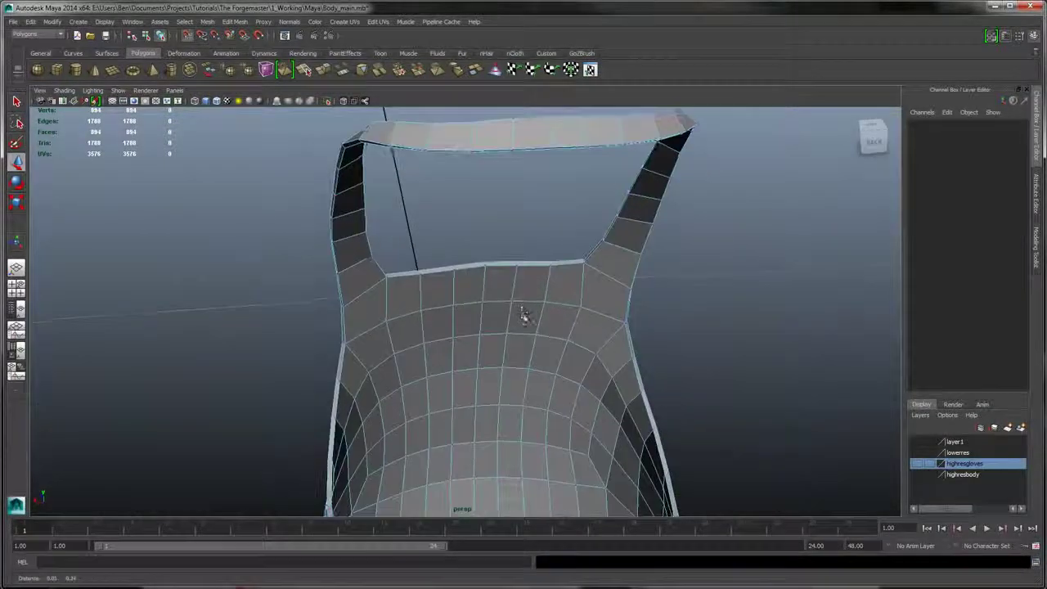
pyautogui.scroll(4, 523, 315)
pyautogui.click(504, 223)
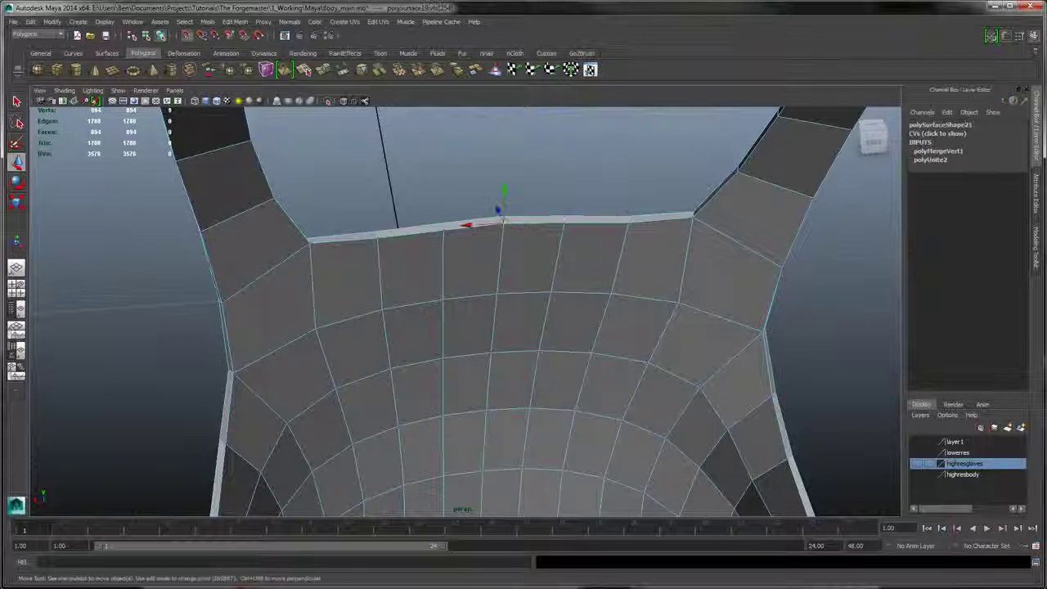
pyautogui.click(18, 162)
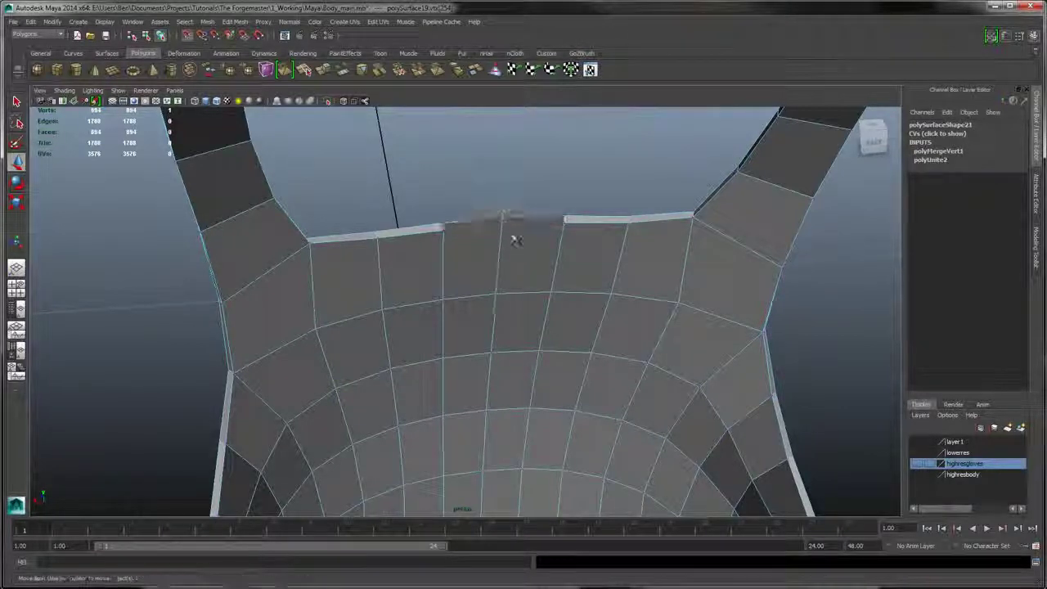
pyautogui.hotkey('ctrl', 'z')
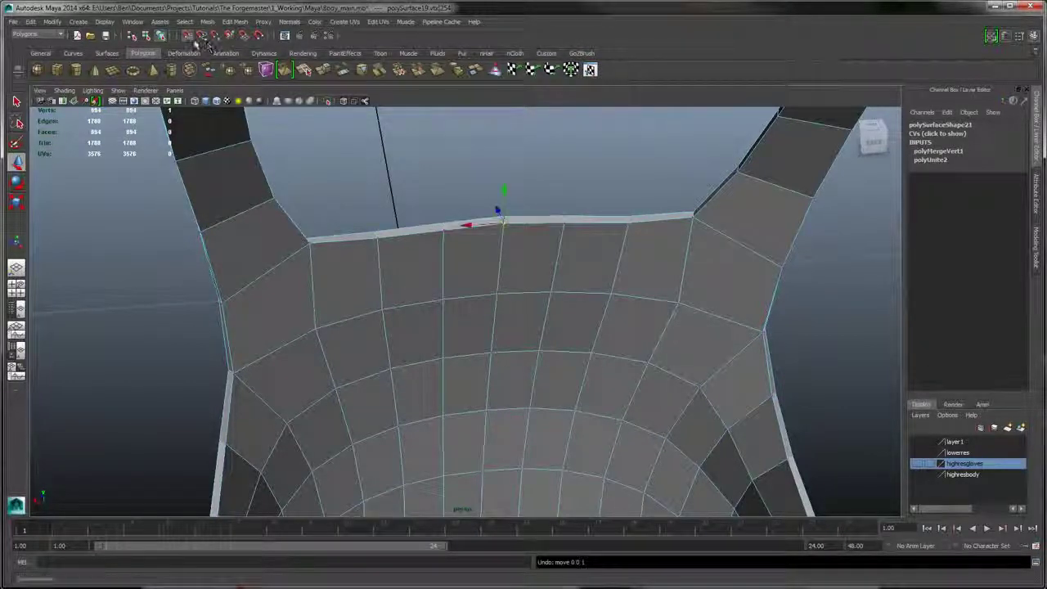
pyautogui.moveTo(503, 226)
pyautogui.mouseDown()
pyautogui.moveTo(517, 244)
pyautogui.moveTo(486, 228)
pyautogui.mouseUp()
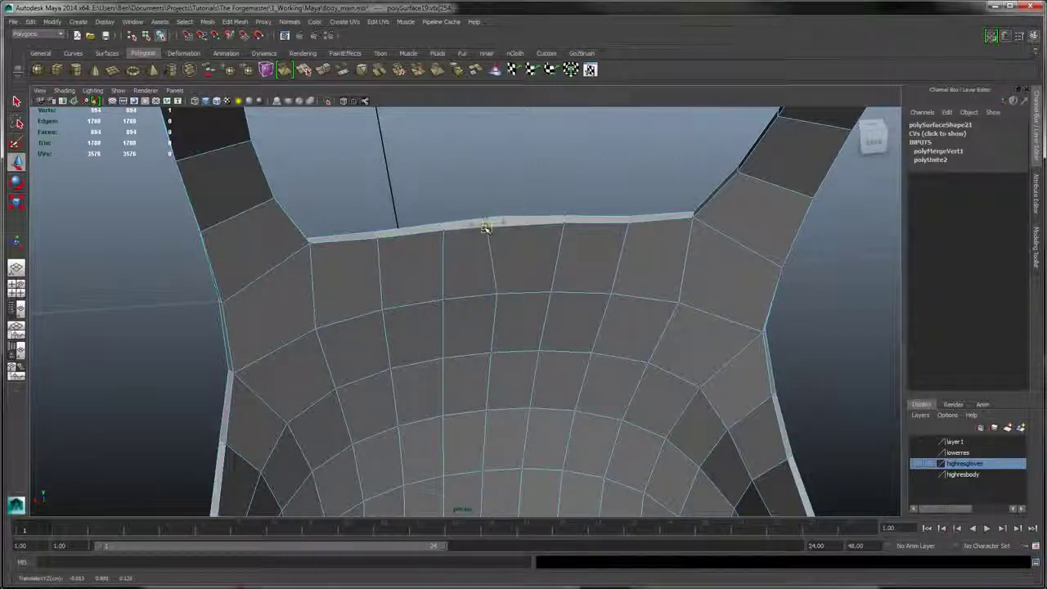
pyautogui.keyDown('alt'); pyautogui.moveTo(665, 310); pyautogui.dragTo(472, 247); pyautogui.keyUp('alt')
pyautogui.hotkey('ctrl', 'z')
pyautogui.hotkey('ctrl', 'z')
# - Test another vertex elsewhere on the low-resolution apron for proper merging, and undo the changes
pyautogui.keyDown('alt'); pyautogui.moveTo(541, 304); pyautogui.dragTo(516, 287, button='right'); pyautogui.keyUp('alt')
pyautogui.keyDown('alt'); pyautogui.moveTo(515, 284); pyautogui.dragTo(479, 464); pyautogui.keyUp('alt')
pyautogui.click(586, 340)
pyautogui.hotkey('ctrl', 'z')
pyautogui.keyDown('alt'); pyautogui.moveTo(478, 464); pyautogui.dragTo(491, 372, button='middle'); pyautogui.keyUp('alt')
pyautogui.keyDown('alt'); pyautogui.moveTo(491, 372); pyautogui.dragTo(347, 201); pyautogui.keyUp('alt')
pyautogui.hotkey('ctrl', 'z')
pyautogui.scroll(-3, 579, 233)
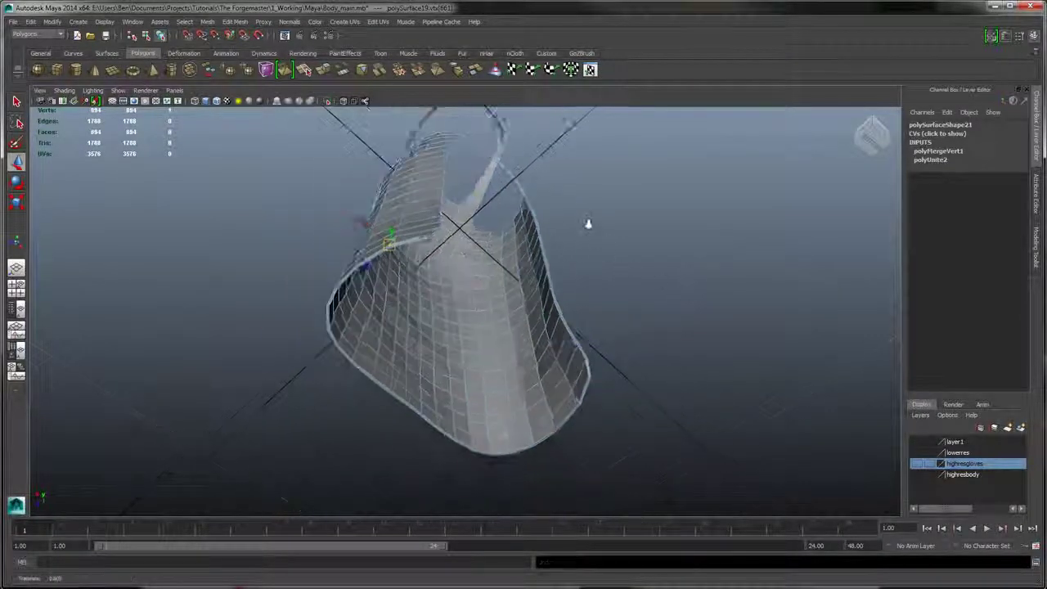
# - Return the low-resolution apron to object mode, select it, and show layer1 to compare it with the medium-resolution apron
pyautogui.keyDown('alt'); pyautogui.moveTo(586, 224); pyautogui.dragTo(707, 380); pyautogui.keyUp('alt')
pyautogui.keyDown('alt'); pyautogui.moveTo(515, 197); pyautogui.dragTo(587, 313); pyautogui.keyUp('alt')
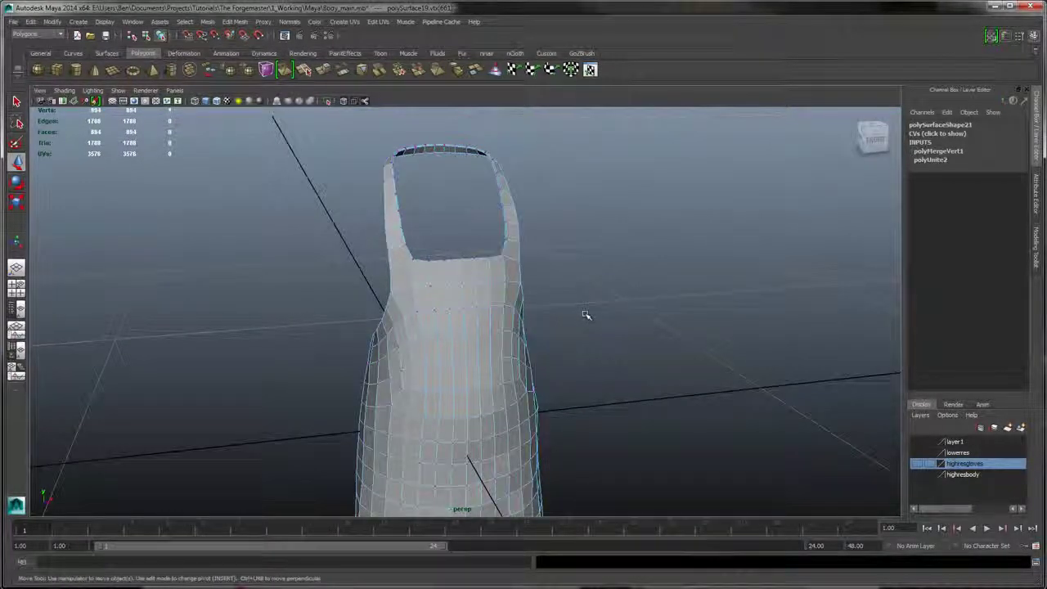
pyautogui.keyDown('alt'); pyautogui.moveTo(579, 278); pyautogui.dragTo(596, 293); pyautogui.keyUp('alt')
pyautogui.click(609, 275)
pyautogui.keyDown('alt'); pyautogui.moveTo(597, 340); pyautogui.dragTo(615, 293, button='middle'); pyautogui.keyUp('alt')
pyautogui.keyDown('alt'); pyautogui.moveTo(615, 293); pyautogui.dragTo(532, 208, button='right'); pyautogui.keyUp('alt')
pyautogui.moveTo(477, 292); pyautogui.dragTo(626, 351, button='right')
pyautogui.click(470, 316)
pyautogui.click(917, 442)
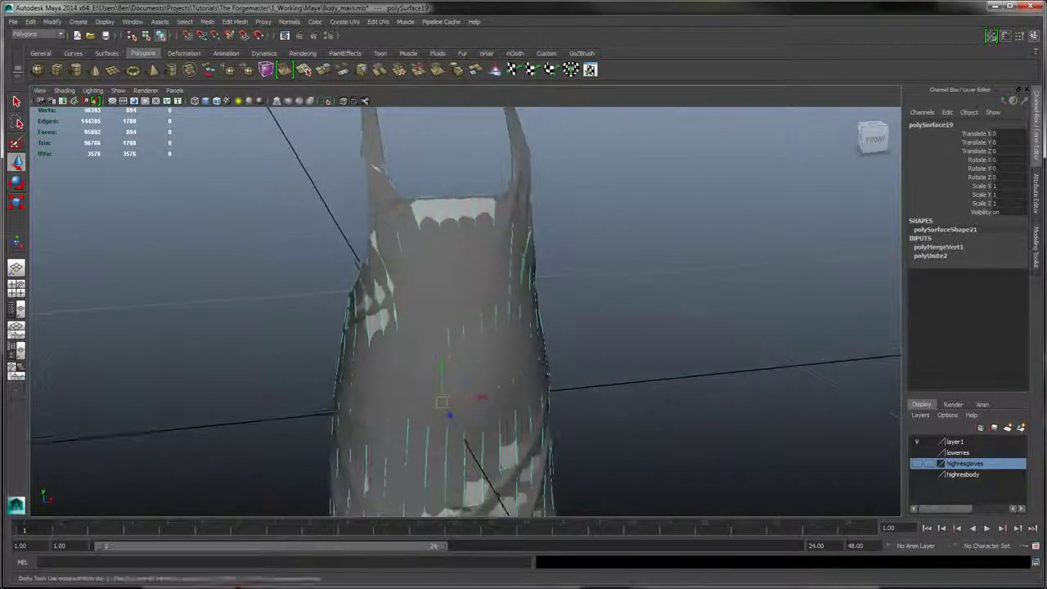
pyautogui.keyDown('alt'); pyautogui.moveTo(606, 209); pyautogui.dragTo(609, 330, button='middle'); pyautogui.keyUp('alt')
pyautogui.keyDown('alt'); pyautogui.moveTo(611, 330); pyautogui.dragTo(769, 309); pyautogui.keyUp('alt')
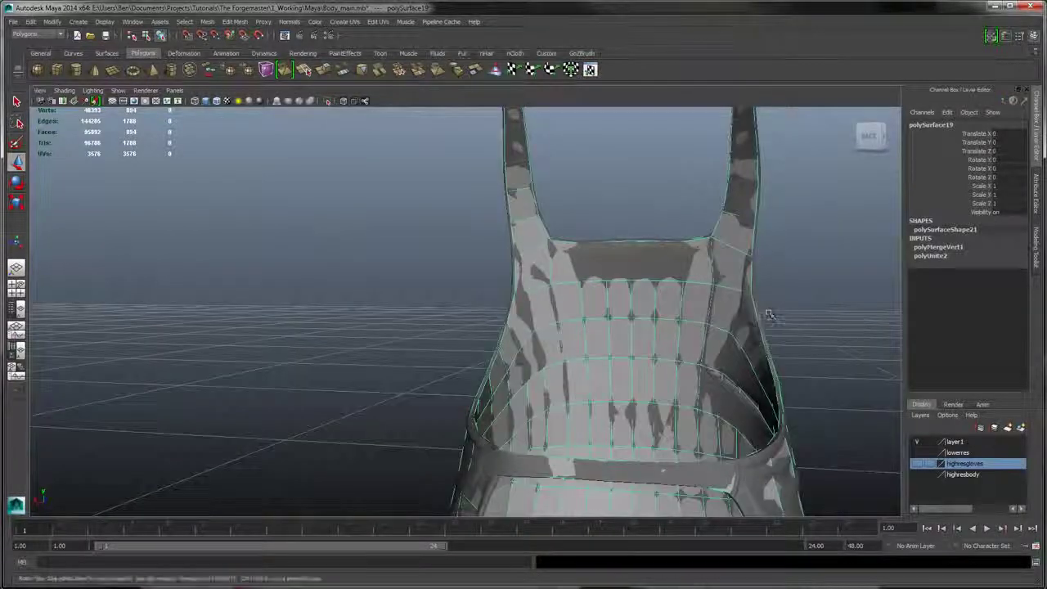
pyautogui.keyDown('alt'); pyautogui.moveTo(732, 244); pyautogui.dragTo(626, 288); pyautogui.keyUp('alt')
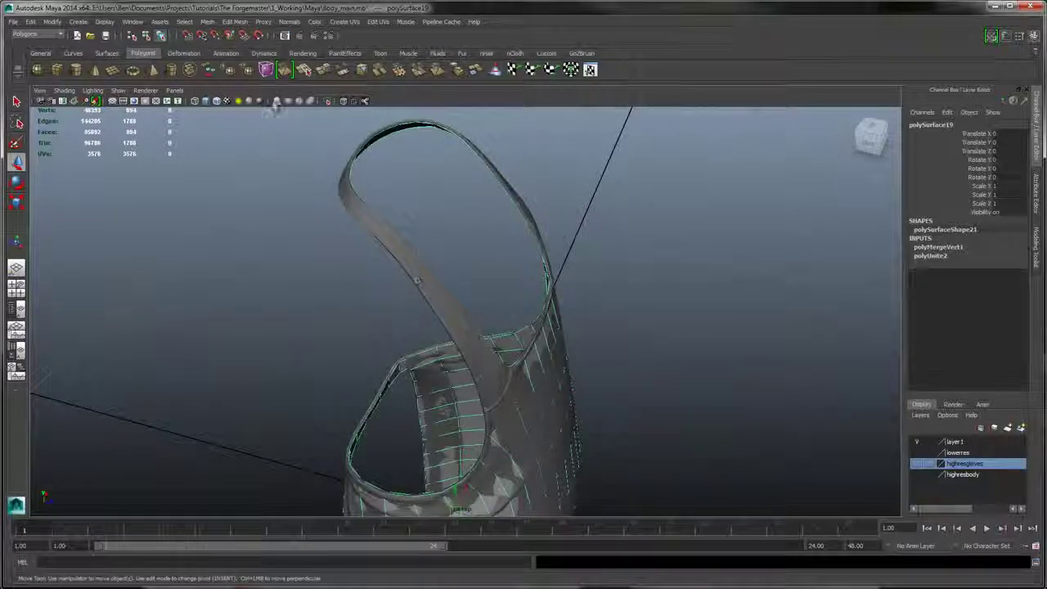
# - Apply Transform Component with Random 0 to the low-resolution apron, try scaling its vertices uniformly, and undo the scaling
pyautogui.click(234, 22)
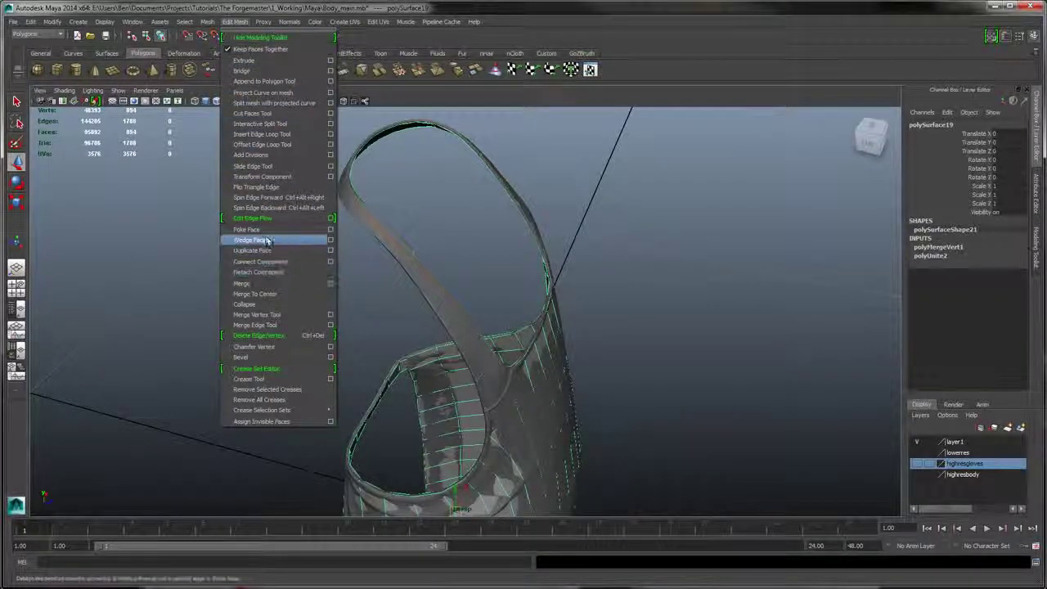
pyautogui.click(330, 175)
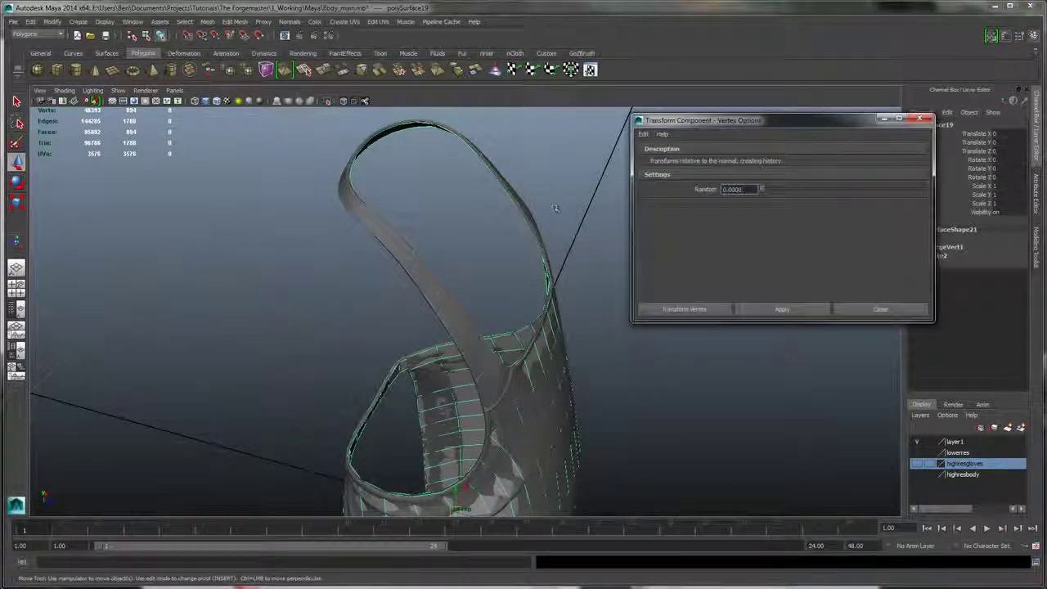
pyautogui.click(781, 314)
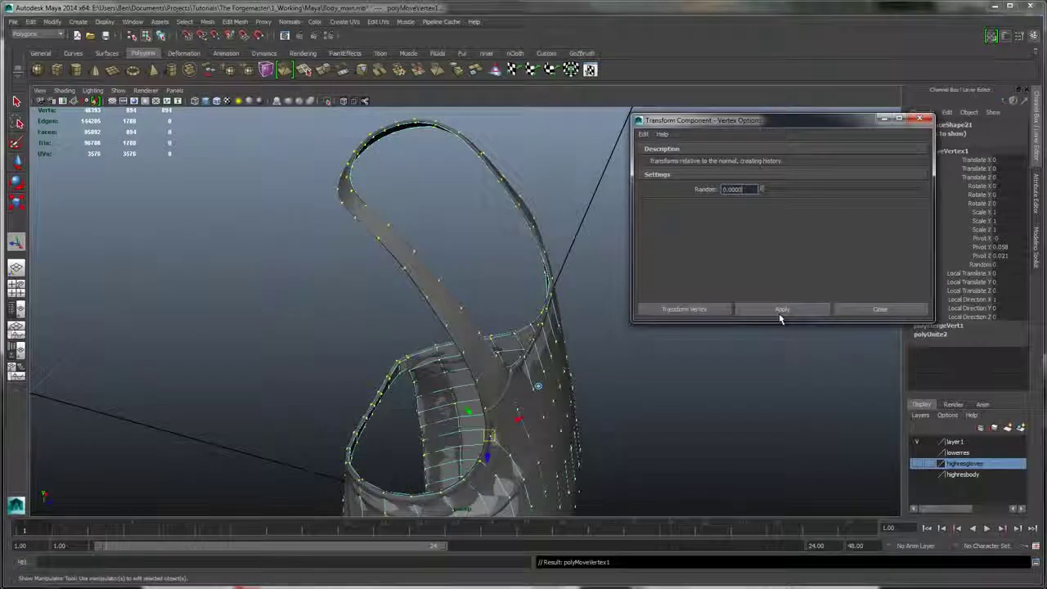
pyautogui.click(18, 207)
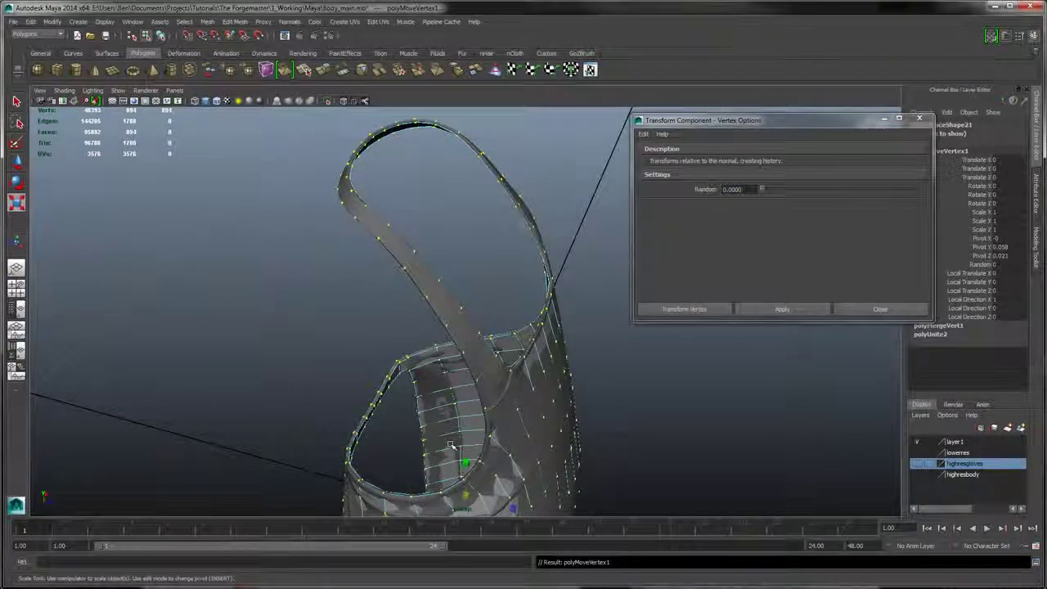
pyautogui.moveTo(466, 497)
pyautogui.mouseDown()
pyautogui.moveTo(445, 468)
pyautogui.moveTo(466, 524)
pyautogui.moveTo(508, 572)
pyautogui.moveTo(446, 541)
pyautogui.mouseUp()
pyautogui.hotkey('ctrl', 'z')
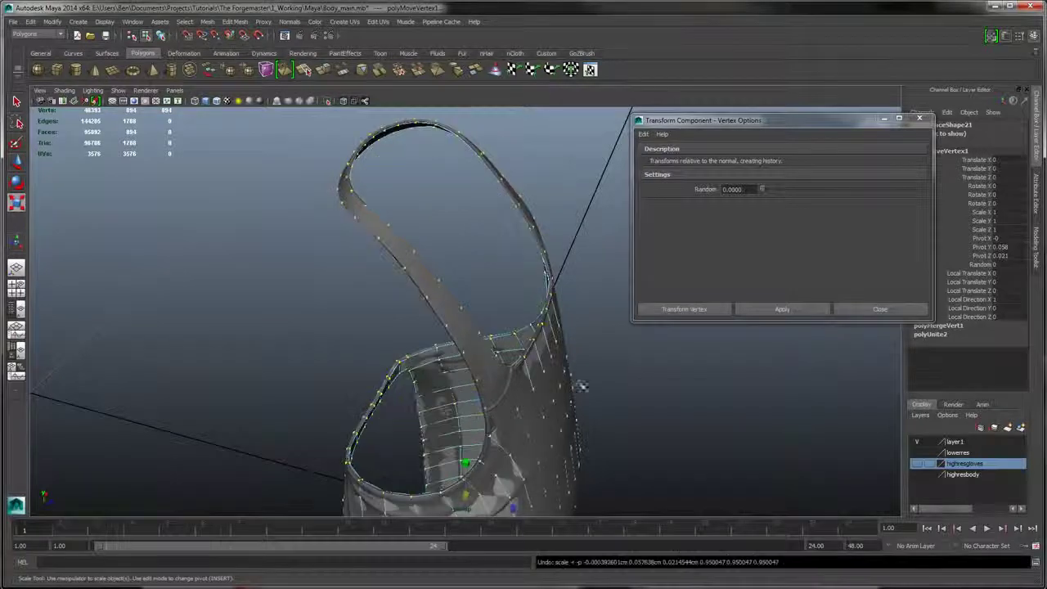
# - Reapply Transform Component to the low-resolution apron and try a slight uniform scale of its vertices against the medium-resolution version
pyautogui.click(765, 314)
pyautogui.click(695, 311)
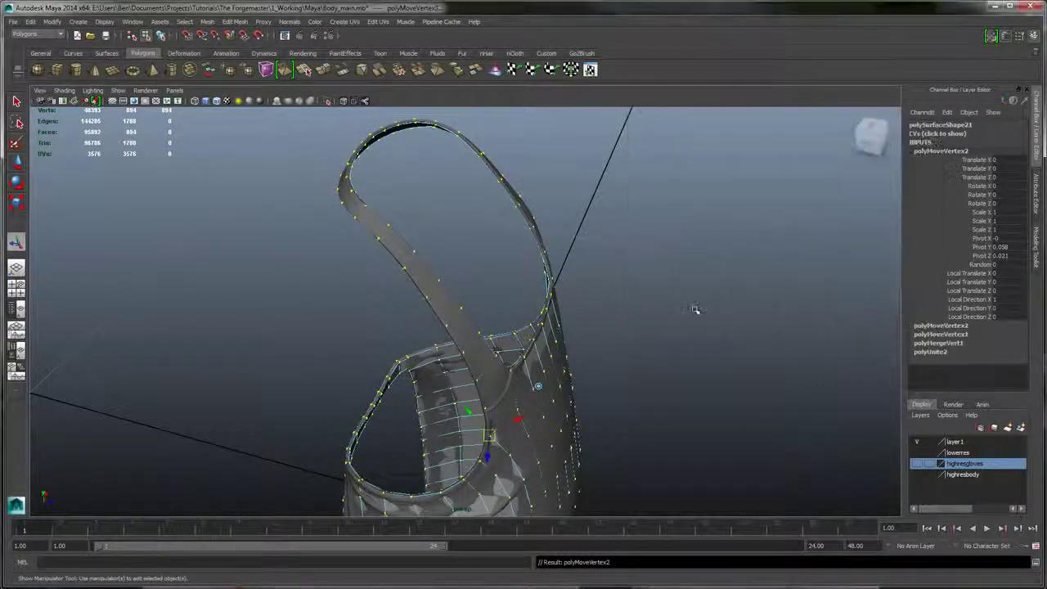
pyautogui.moveTo(661, 333)
pyautogui.keyDown('alt'); pyautogui.mouseDown()
pyautogui.moveTo(637, 304)
pyautogui.moveTo(658, 335)
pyautogui.mouseUp(); pyautogui.keyUp('alt')
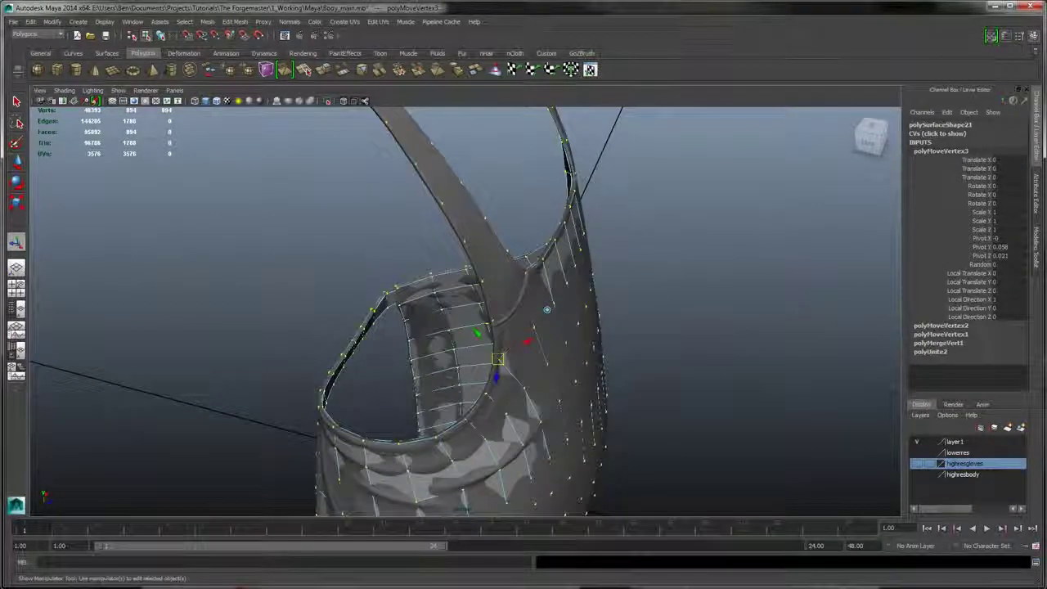
pyautogui.click(18, 202)
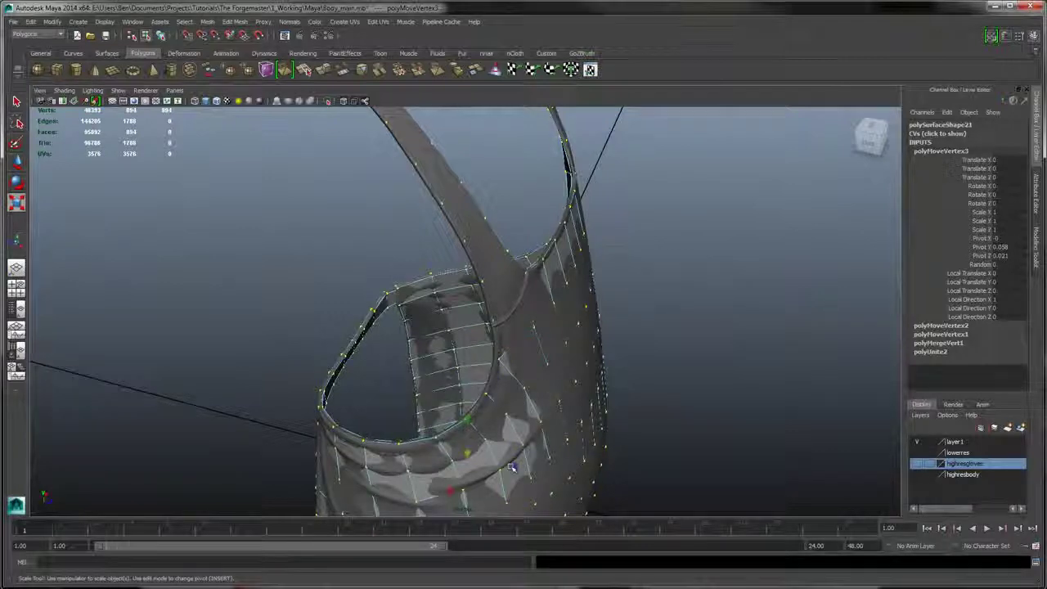
pyautogui.moveTo(468, 454)
pyautogui.mouseDown()
pyautogui.moveTo(509, 456)
pyautogui.moveTo(461, 452)
pyautogui.moveTo(478, 461)
pyautogui.mouseUp()
pyautogui.scroll(-4, 695, 371)
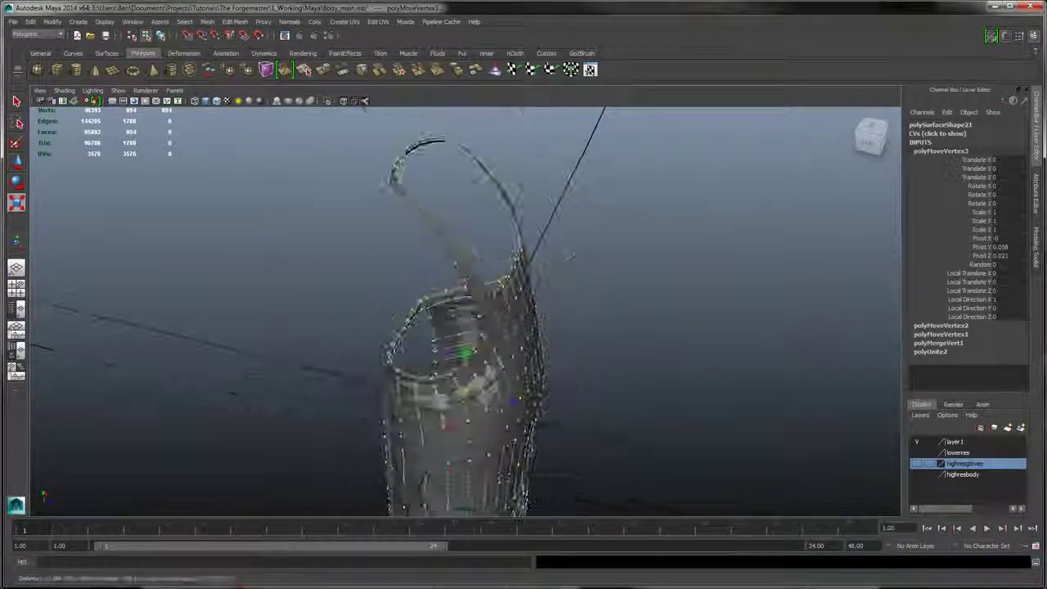
pyautogui.keyDown('alt'); pyautogui.moveTo(687, 343); pyautogui.dragTo(593, 302); pyautogui.keyUp('alt')
pyautogui.keyDown('alt'); pyautogui.moveTo(593, 303); pyautogui.dragTo(597, 319, button='middle'); pyautogui.keyUp('alt')
pyautogui.keyDown('alt'); pyautogui.moveTo(598, 319); pyautogui.dragTo(609, 343); pyautogui.keyUp('alt')
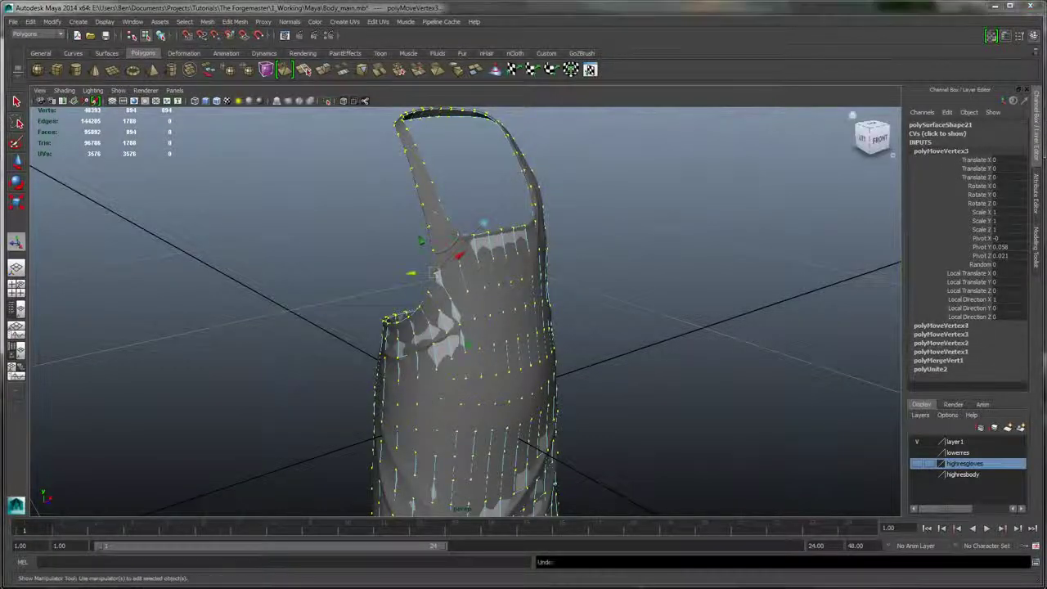
# - Apply Transform Component again to the low-resolution apron, try offsetting its vertices along local Z, and undo the offset
pyautogui.click(208, 22)
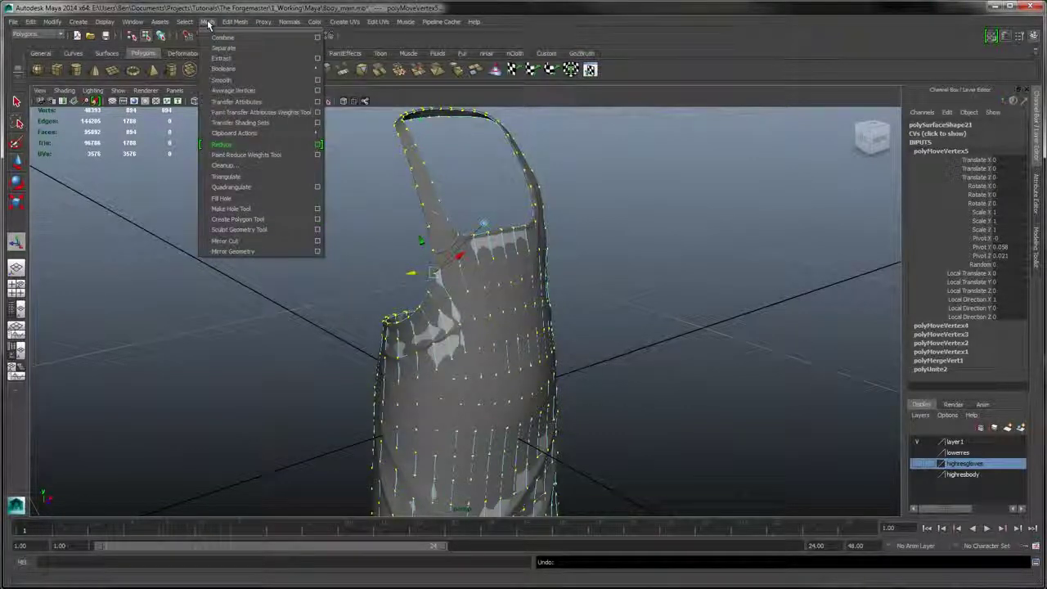
pyautogui.moveTo(235, 22)
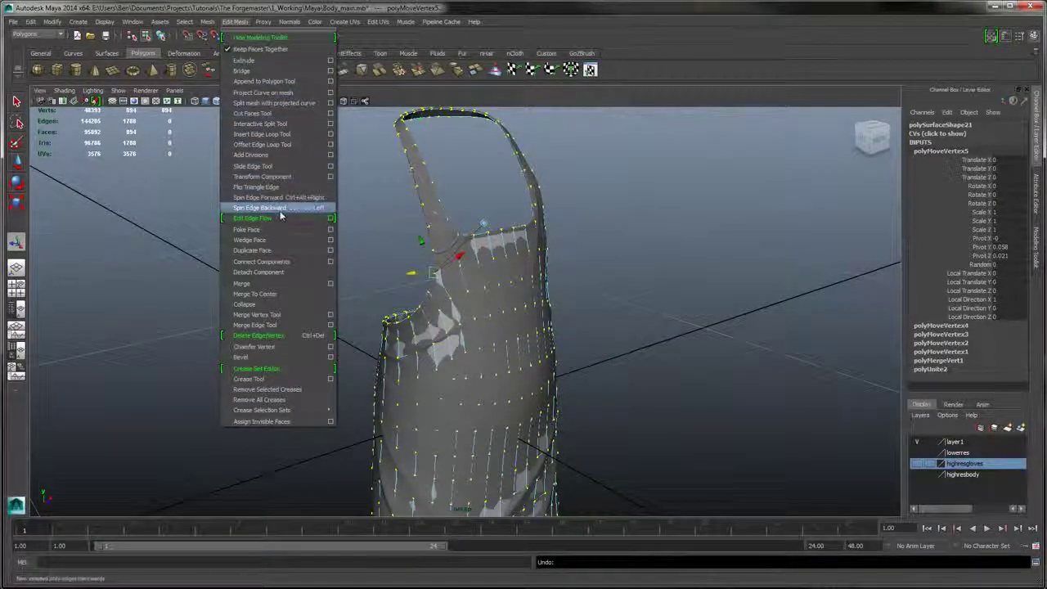
pyautogui.click(257, 177)
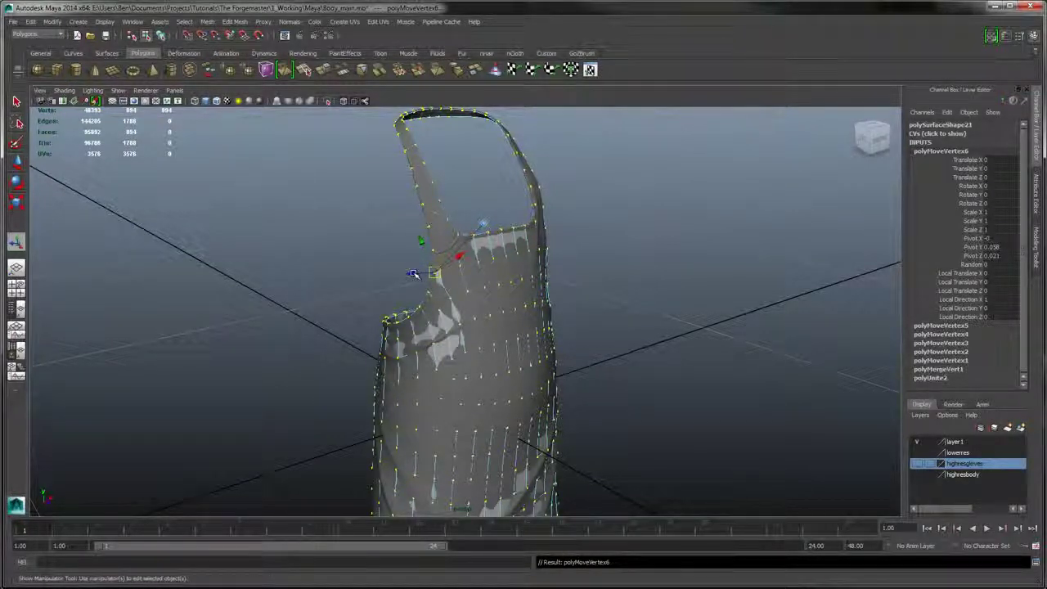
pyautogui.moveTo(414, 274); pyautogui.dragTo(411, 274)
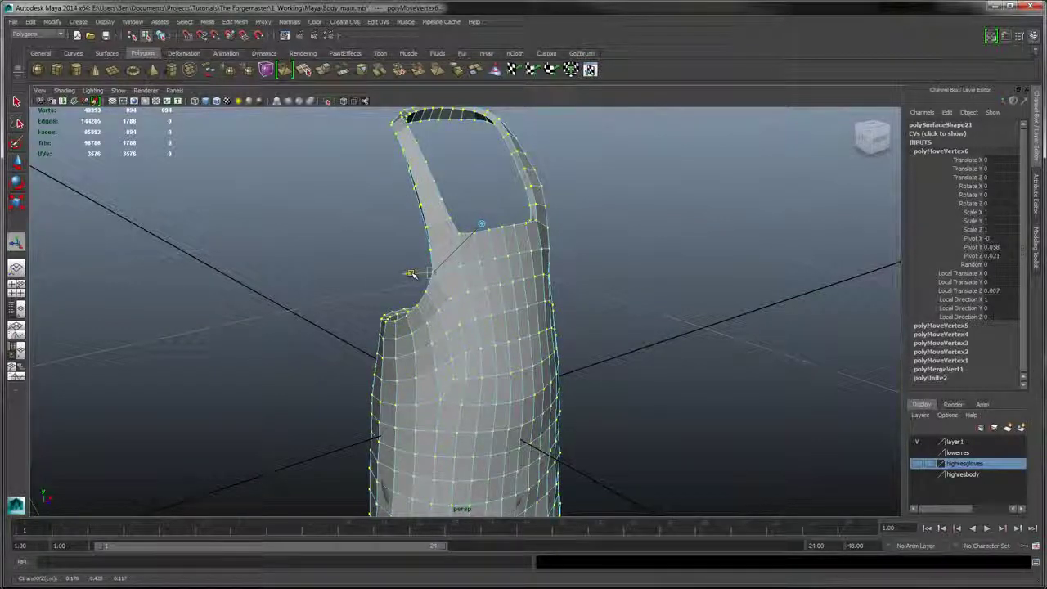
pyautogui.moveTo(410, 274); pyautogui.dragTo(411, 274)
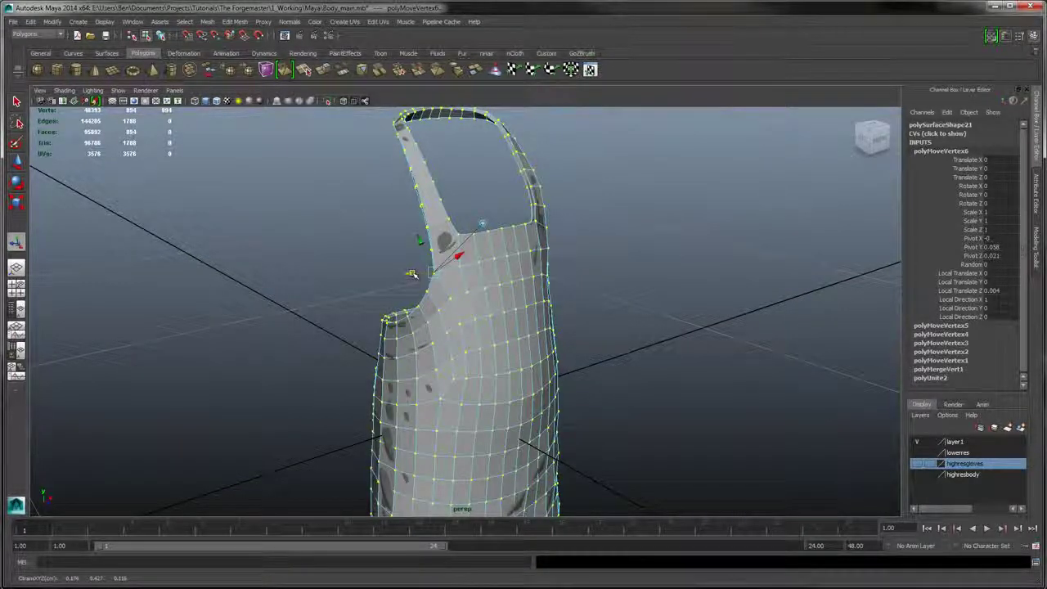
pyautogui.hotkey('ctrl', 'z')
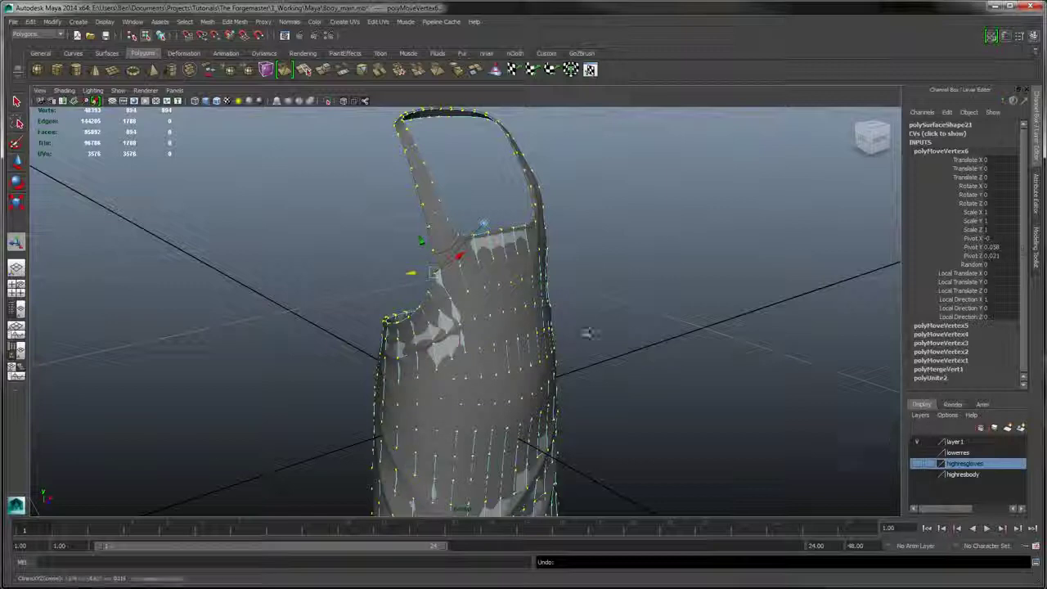
# - Hide layer1, deselect the apron's vertices, and switch the low-resolution apron to edge selection
pyautogui.keyDown('alt'); pyautogui.moveTo(649, 259); pyautogui.dragTo(674, 327); pyautogui.keyUp('alt')
pyautogui.keyDown('alt'); pyautogui.moveTo(674, 327); pyautogui.dragTo(693, 332, button='right'); pyautogui.keyUp('alt')
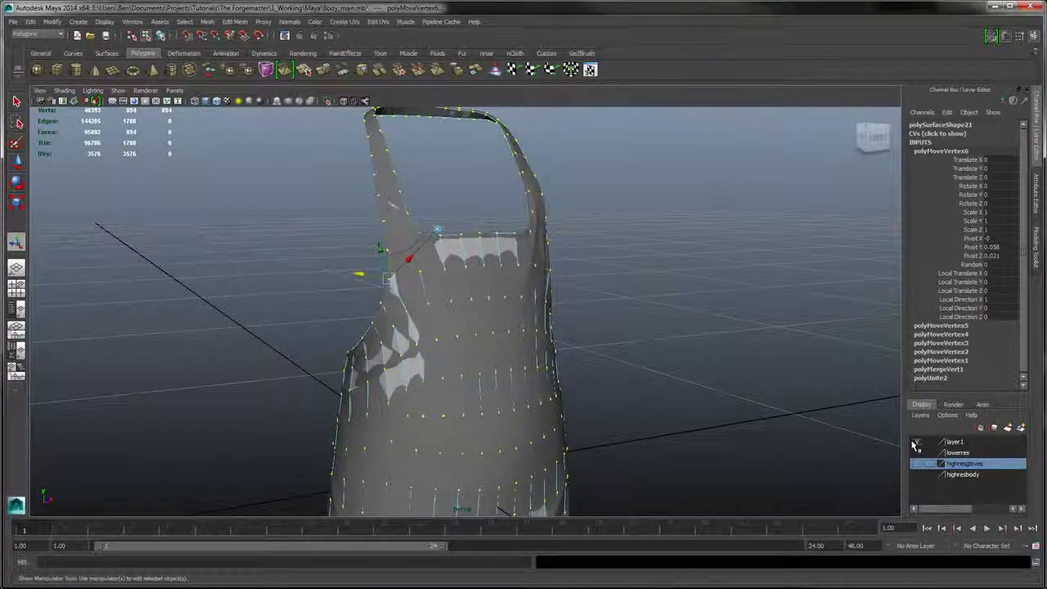
pyautogui.click(915, 442)
pyautogui.moveTo(687, 335)
pyautogui.keyDown('alt'); pyautogui.mouseDown()
pyautogui.moveTo(708, 320)
pyautogui.moveTo(686, 332)
pyautogui.mouseUp(); pyautogui.keyUp('alt')
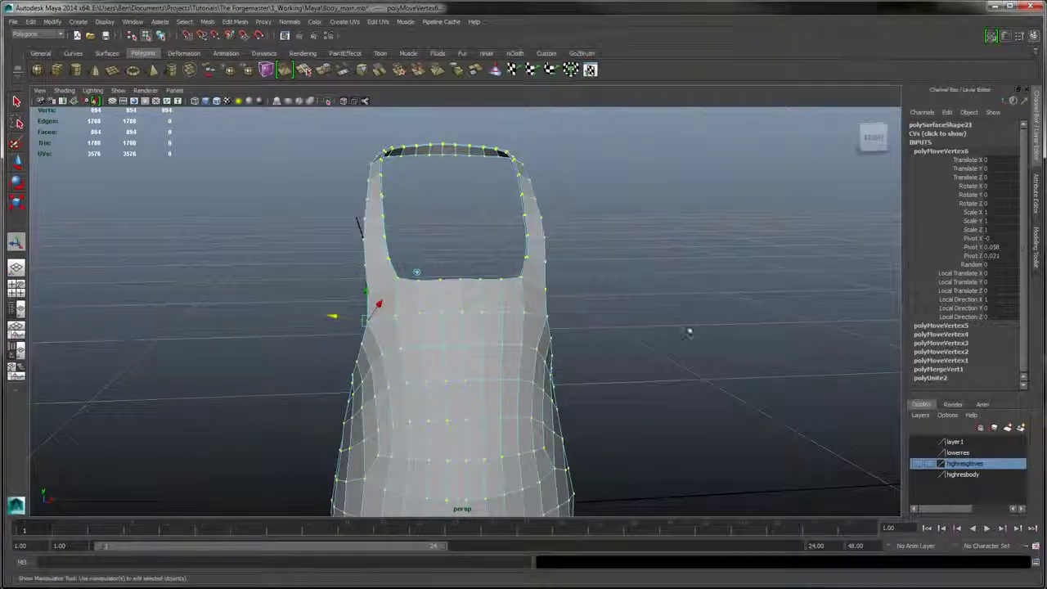
pyautogui.click(617, 270)
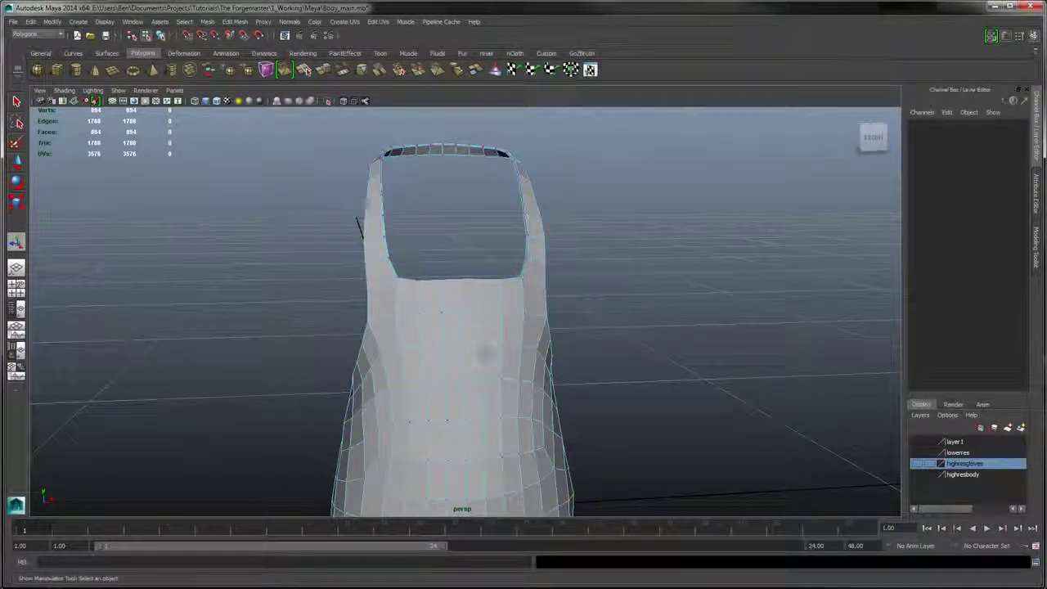
pyautogui.rightClick(485, 352)
pyautogui.moveTo(489, 336); pyautogui.dragTo(486, 326, button='right')
# - Select several horizontal edge loops down the low-resolution apron and delete them together with their vertices
pyautogui.keyDown('alt'); pyautogui.moveTo(633, 411); pyautogui.dragTo(569, 281, button='middle'); pyautogui.keyUp('alt')
pyautogui.keyDown('alt'); pyautogui.moveTo(569, 281); pyautogui.dragTo(599, 329); pyautogui.keyUp('alt')
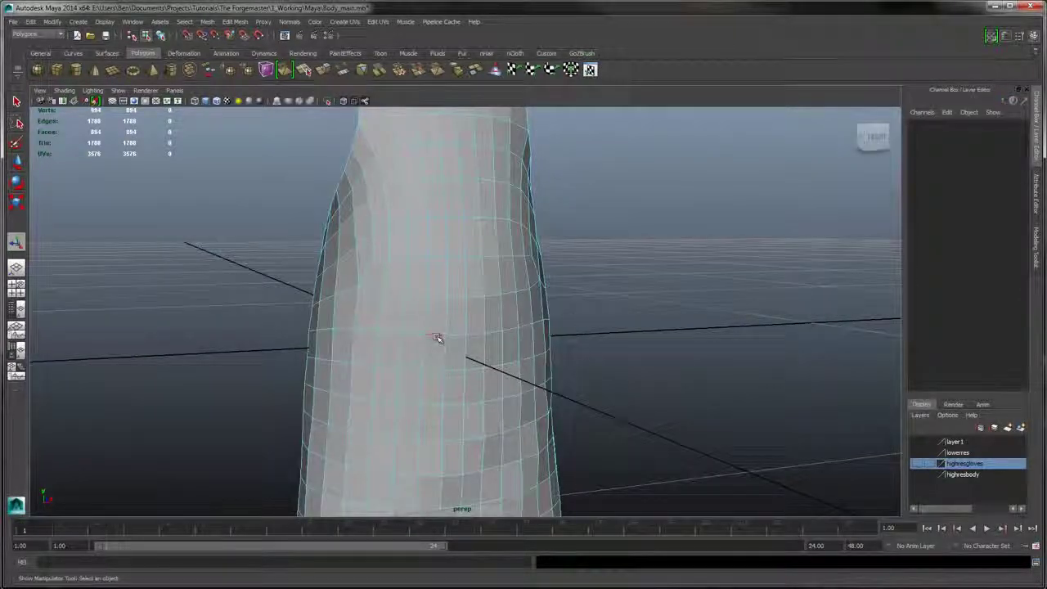
pyautogui.click(18, 101)
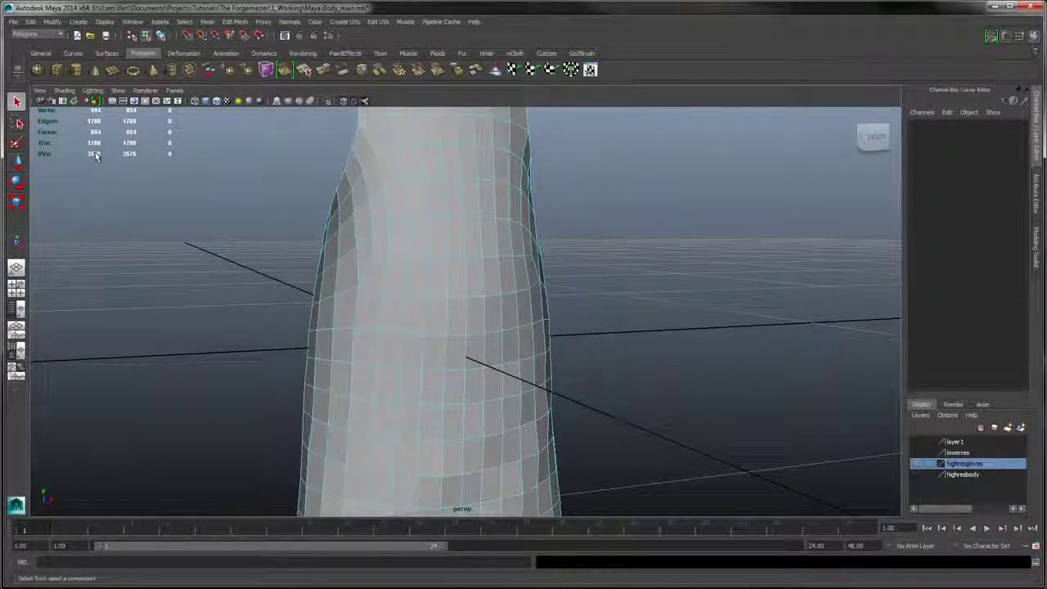
pyautogui.doubleClick(436, 334)
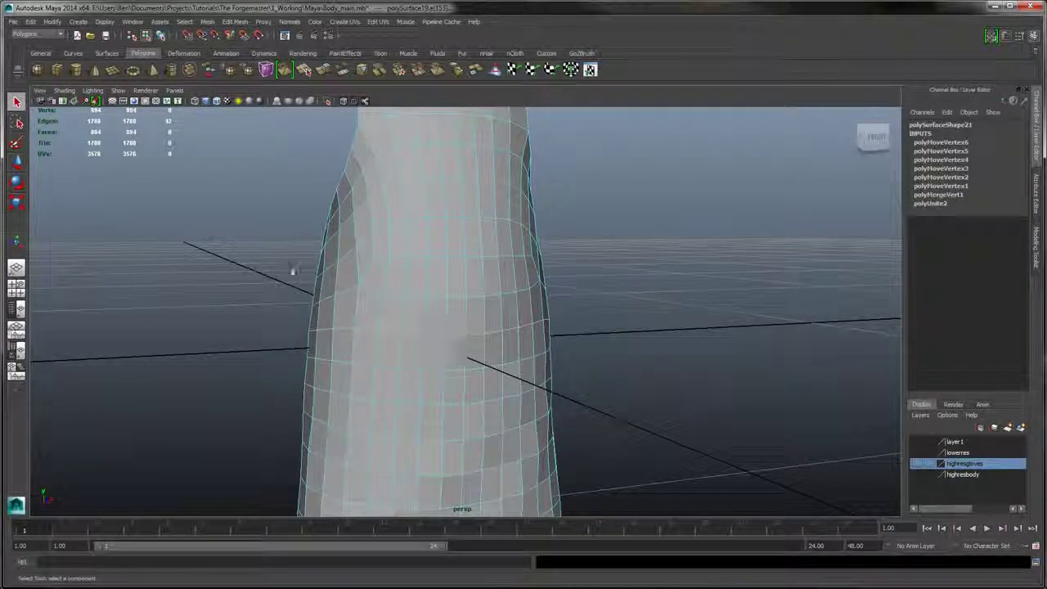
pyautogui.keyDown('alt'); pyautogui.moveTo(292, 270); pyautogui.dragTo(337, 362); pyautogui.keyUp('alt')
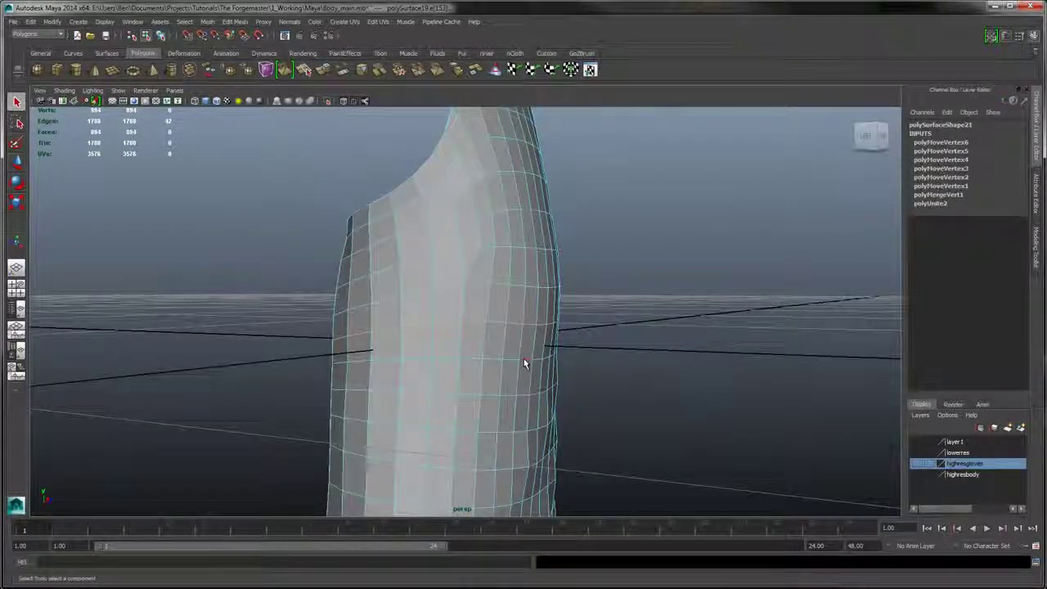
pyautogui.keyDown('alt'); pyautogui.moveTo(606, 303); pyautogui.dragTo(592, 319); pyautogui.keyUp('alt')
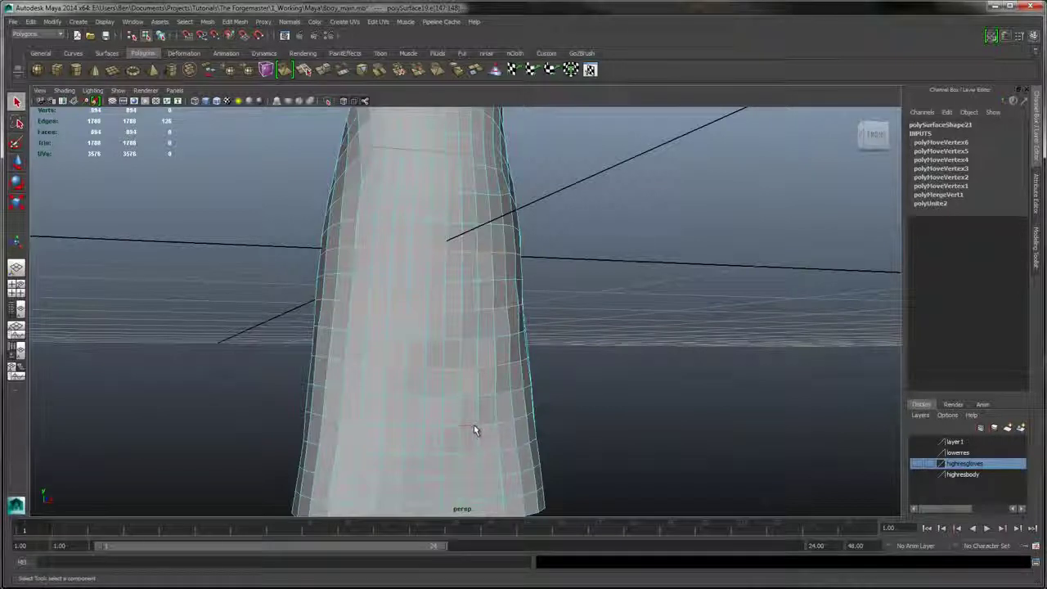
pyautogui.keyDown('alt'); pyautogui.moveTo(619, 425); pyautogui.dragTo(496, 339); pyautogui.keyUp('alt')
pyautogui.hotkey('ctrl', 'Delete')
# - Try selecting further edge loops around the side, hem and back of the apron for possible reduction
pyautogui.keyDown('alt'); pyautogui.moveTo(479, 347); pyautogui.dragTo(509, 304); pyautogui.keyUp('alt')
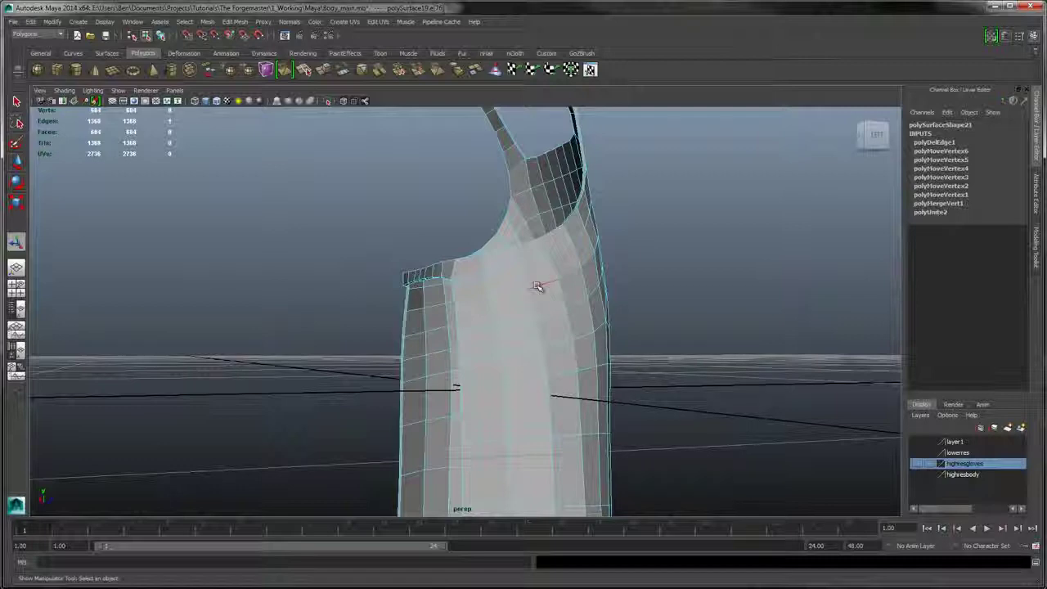
pyautogui.keyDown('alt'); pyautogui.moveTo(510, 304); pyautogui.dragTo(628, 271); pyautogui.keyUp('alt')
pyautogui.hotkey('ctrl', 'z')
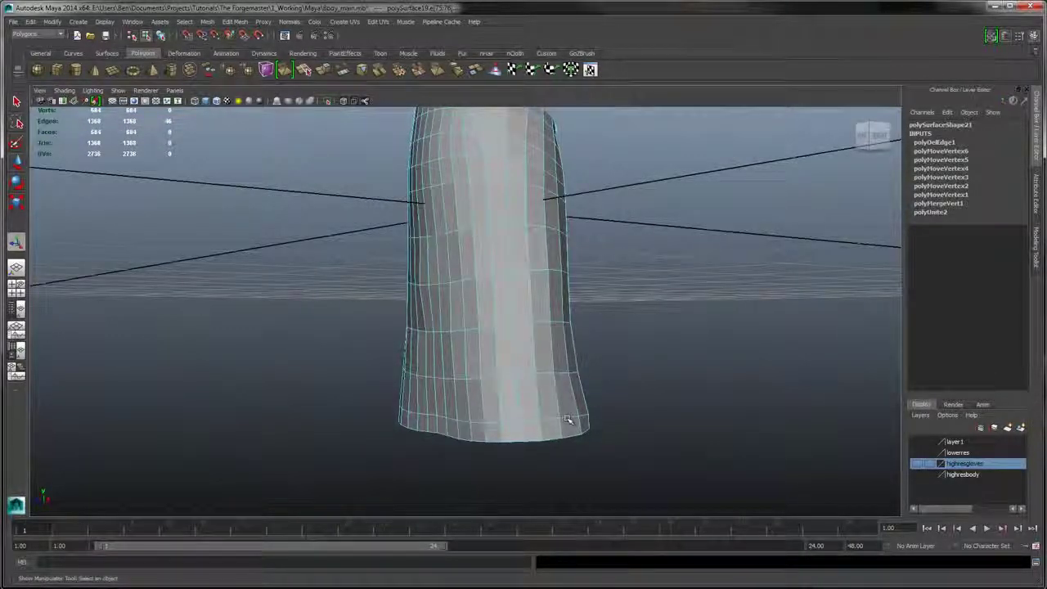
pyautogui.keyDown('alt'); pyautogui.moveTo(568, 420); pyautogui.dragTo(547, 448); pyautogui.keyUp('alt')
pyautogui.keyDown('alt'); pyautogui.moveTo(614, 239); pyautogui.dragTo(664, 325); pyautogui.keyUp('alt')
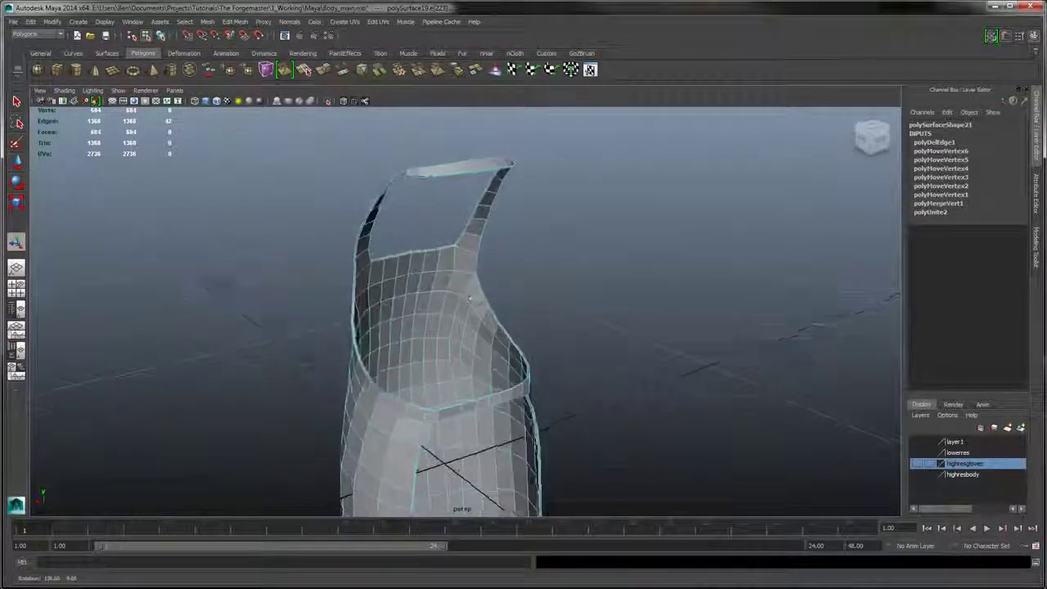
pyautogui.keyDown('alt'); pyautogui.moveTo(470, 298); pyautogui.dragTo(615, 247); pyautogui.keyUp('alt')
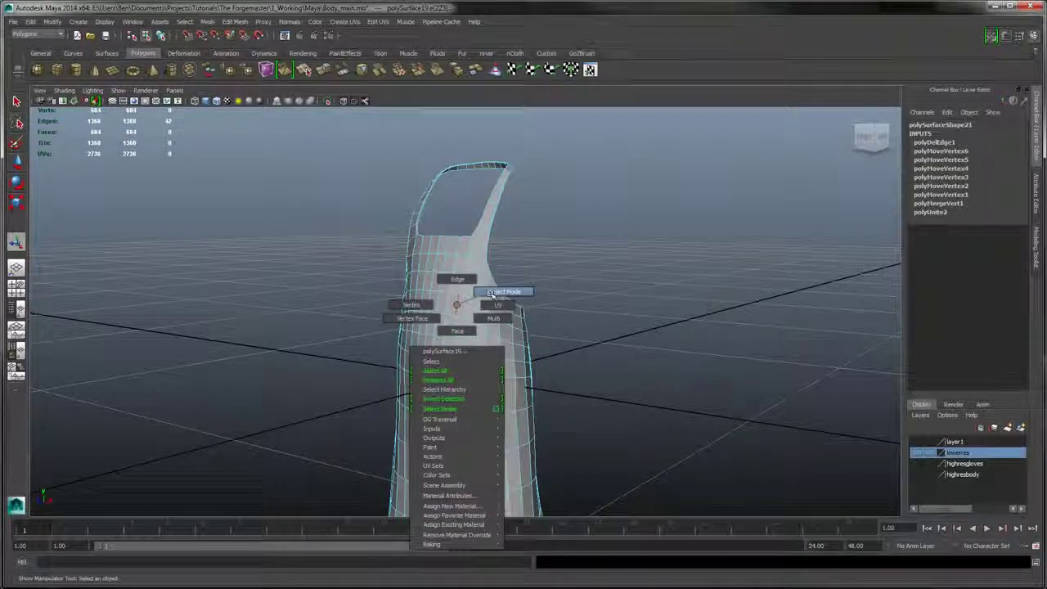
# - Return the low-resolution apron to object mode, select it, and add it to the lowerres layer
pyautogui.moveTo(490, 293); pyautogui.dragTo(492, 293, button='right')
pyautogui.click(490, 345)
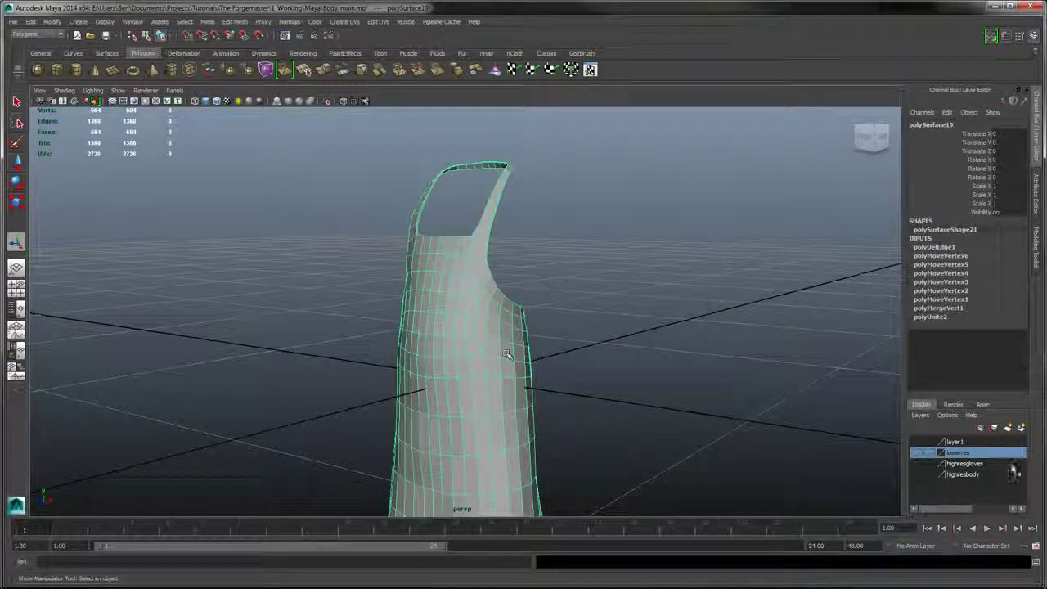
pyautogui.rightClick(972, 456)
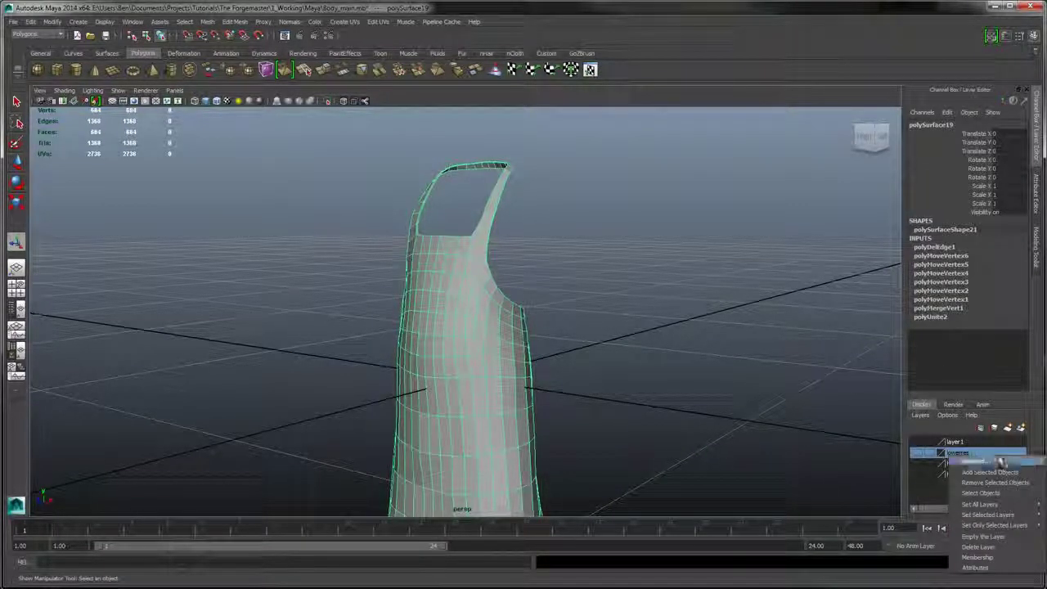
pyautogui.click(993, 473)
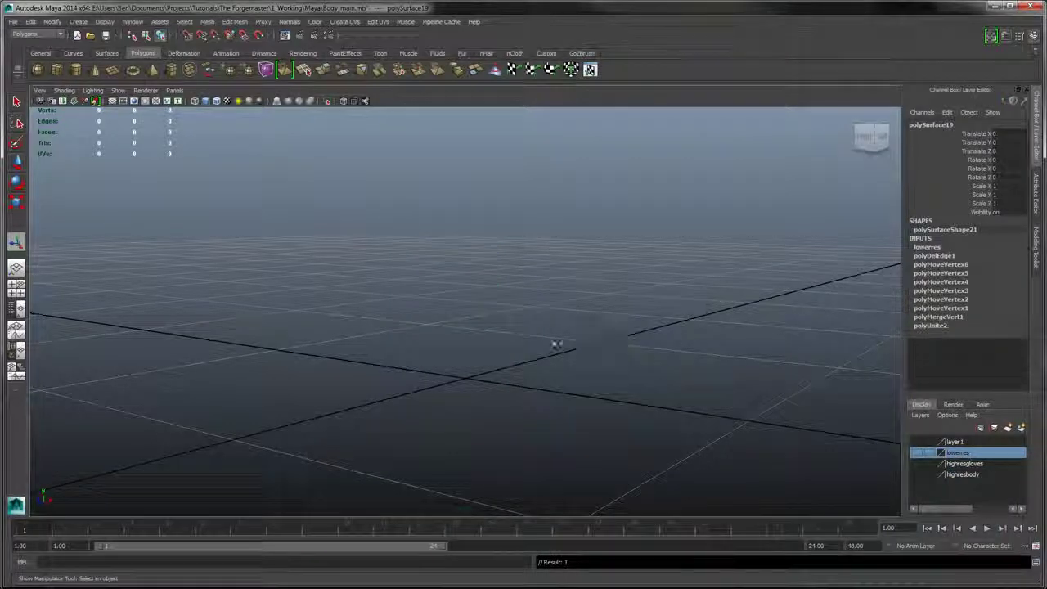
# - Show the lowerres layer, examine the apron's fit around the body from the front, side and back, and deselect it
pyautogui.keyDown('alt'); pyautogui.moveTo(462, 312); pyautogui.dragTo(433, 282, button='right'); pyautogui.keyUp('alt')
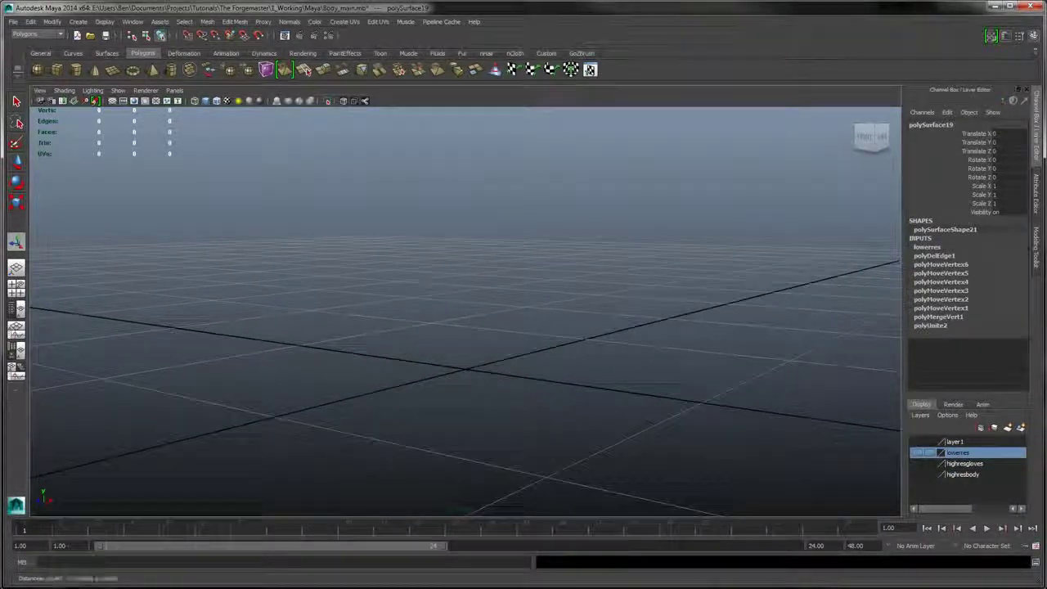
pyautogui.click(918, 453)
pyautogui.keyDown('alt'); pyautogui.moveTo(610, 319); pyautogui.dragTo(598, 268); pyautogui.keyUp('alt')
pyautogui.keyDown('alt'); pyautogui.moveTo(599, 267); pyautogui.dragTo(668, 392, button='right'); pyautogui.keyUp('alt')
pyautogui.keyDown('alt'); pyautogui.moveTo(546, 388); pyautogui.dragTo(517, 345, button='middle'); pyautogui.keyUp('alt')
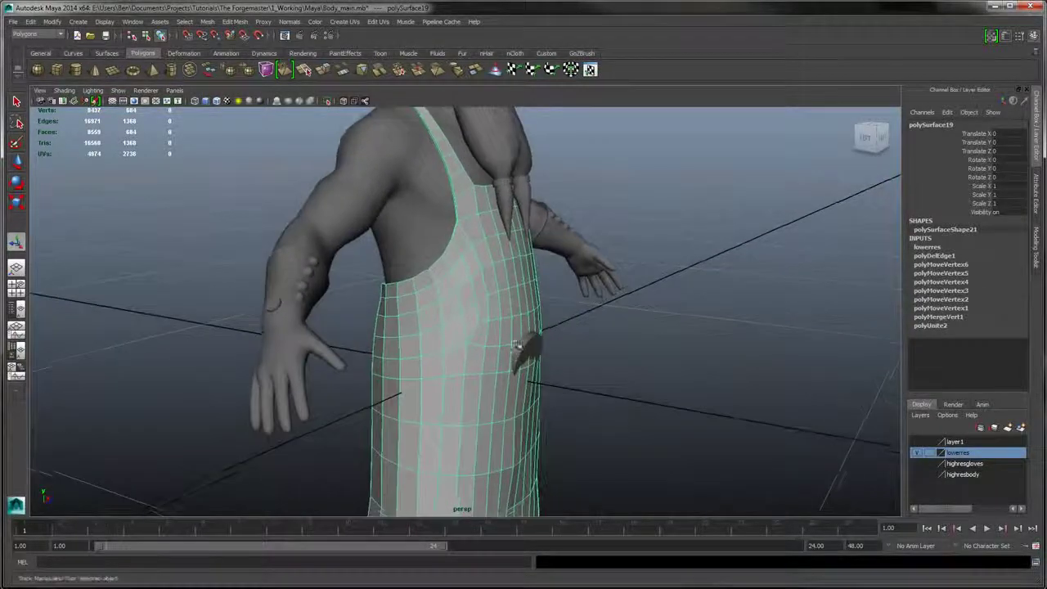
pyautogui.keyDown('alt'); pyautogui.moveTo(595, 309); pyautogui.dragTo(281, 281); pyautogui.keyUp('alt')
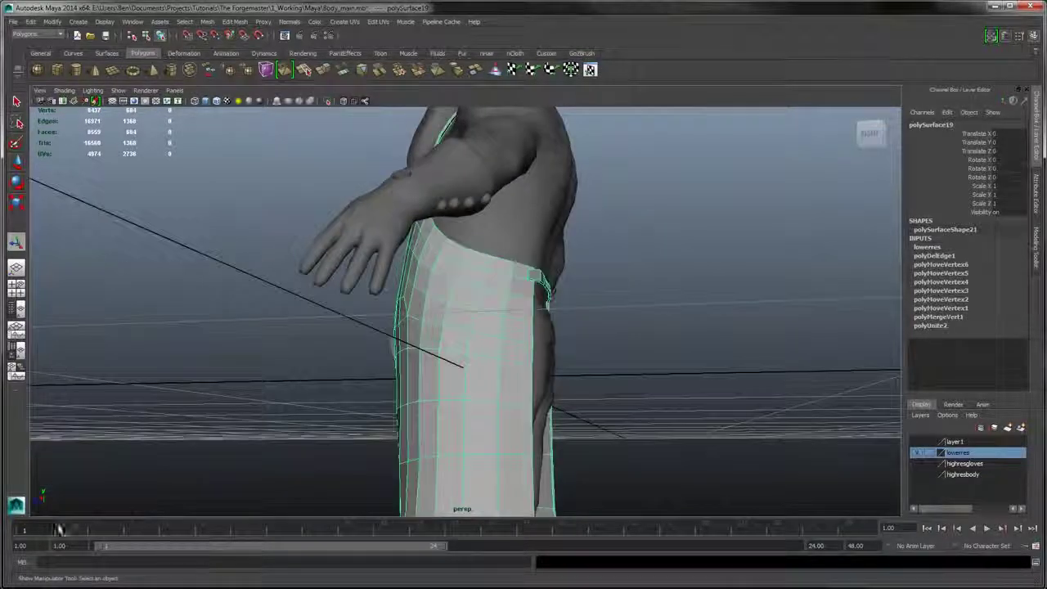
pyautogui.keyDown('alt'); pyautogui.moveTo(167, 274); pyautogui.dragTo(531, 287); pyautogui.keyUp('alt')
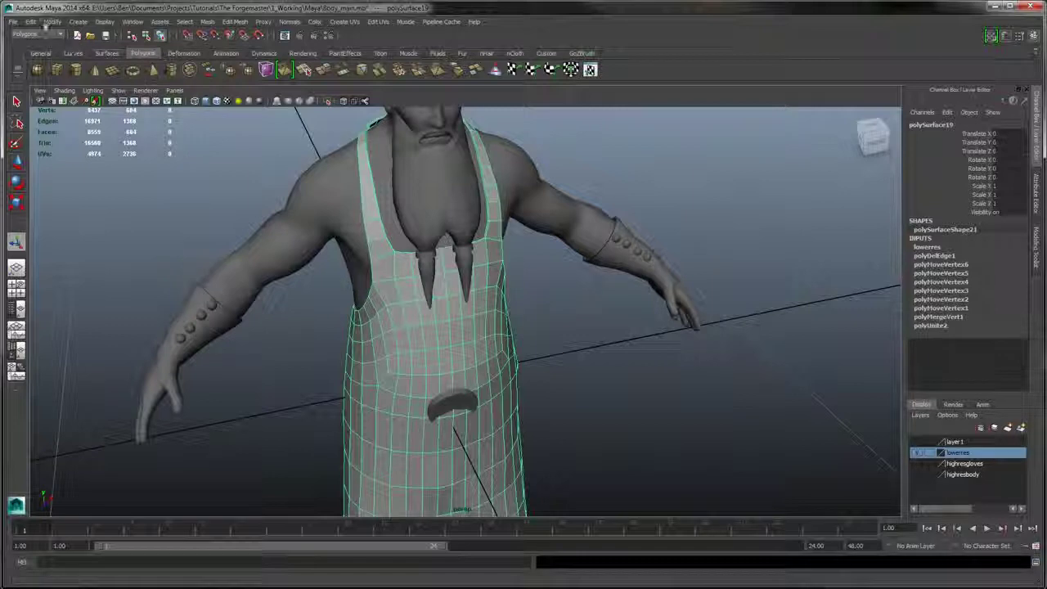
pyautogui.keyDown('alt'); pyautogui.moveTo(567, 373); pyautogui.dragTo(556, 288); pyautogui.keyUp('alt')
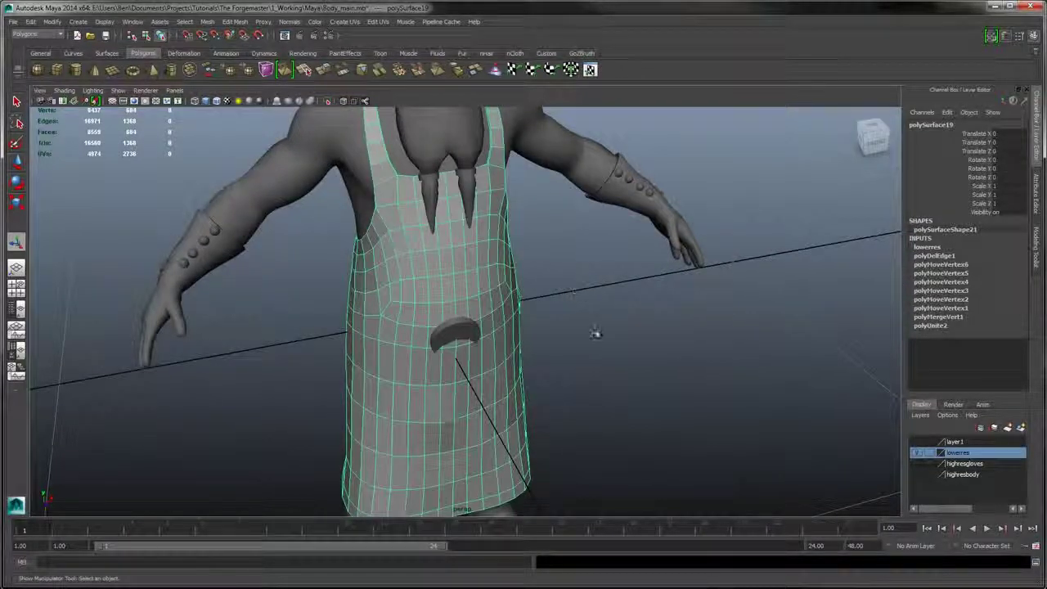
pyautogui.keyDown('alt'); pyautogui.moveTo(595, 333); pyautogui.dragTo(581, 304, button='middle'); pyautogui.keyUp('alt')
pyautogui.click(568, 267)
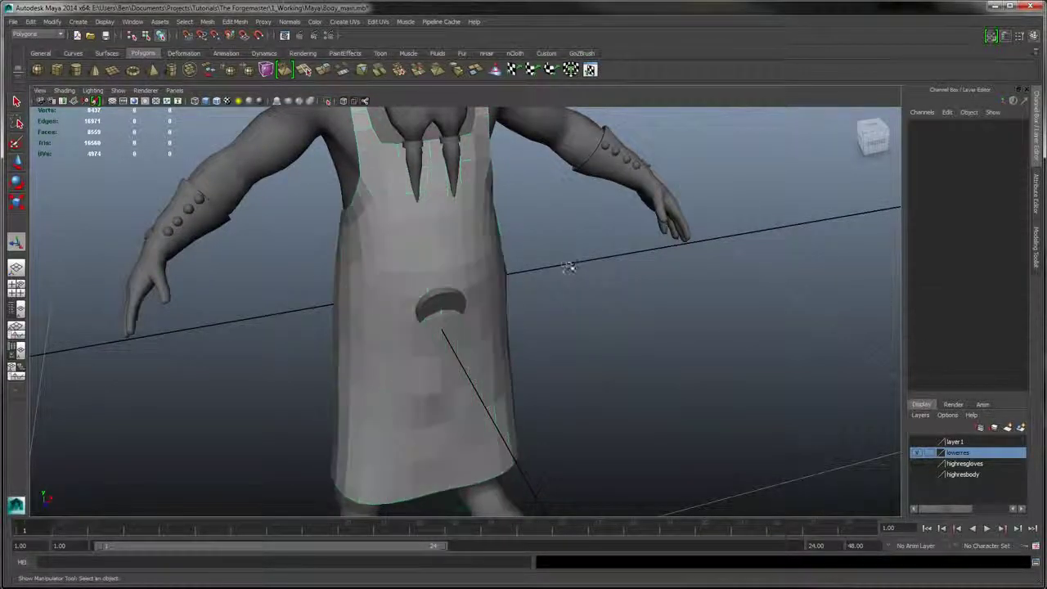
pyautogui.click(13, 22)
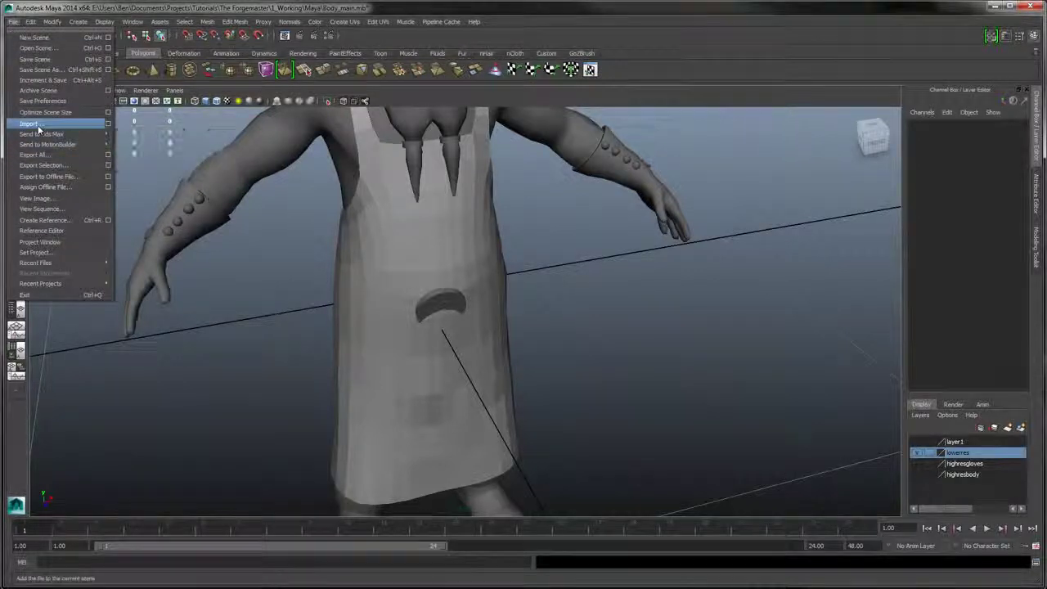
pyautogui.click(49, 124)
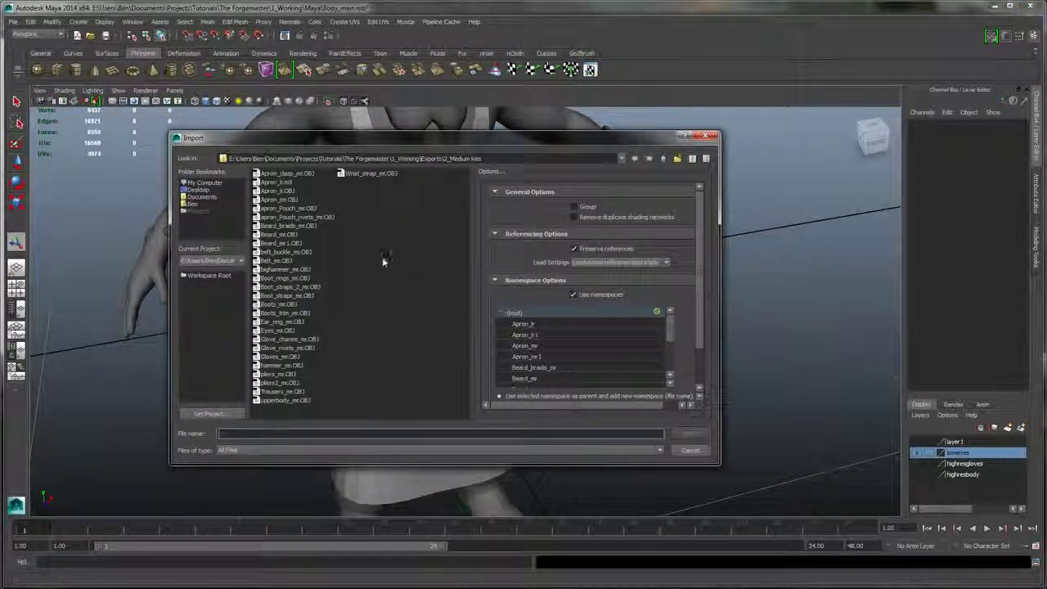
pyautogui.click(279, 217)
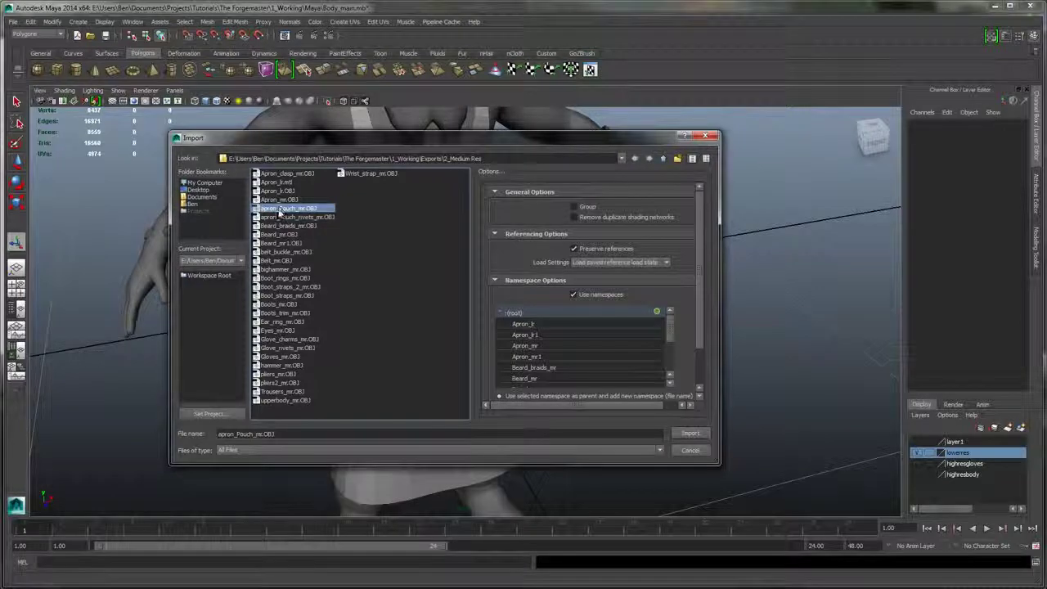
pyautogui.click(690, 451)
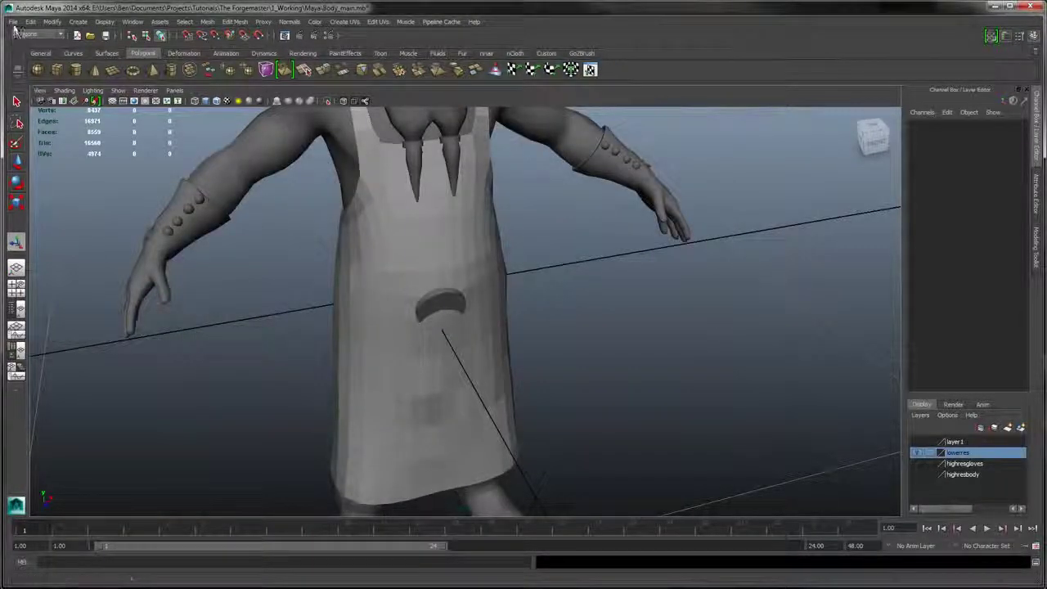
# - Import apron_Pouch_mr.OBJ from the 2_Medium Res exports folder and select the low-resolution apron
pyautogui.click(13, 22)
pyautogui.click(39, 124)
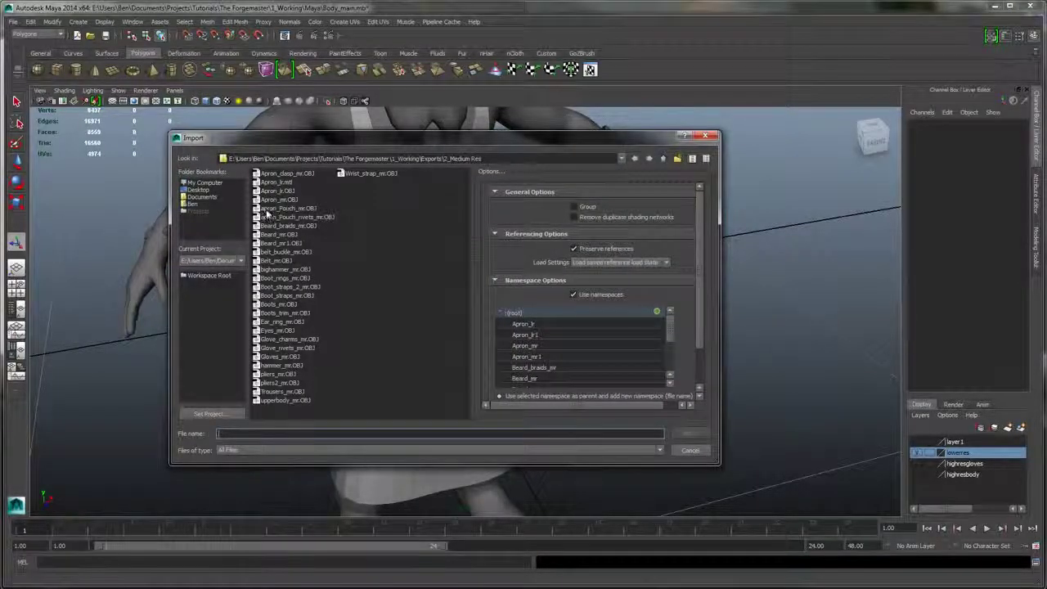
pyautogui.click(265, 174)
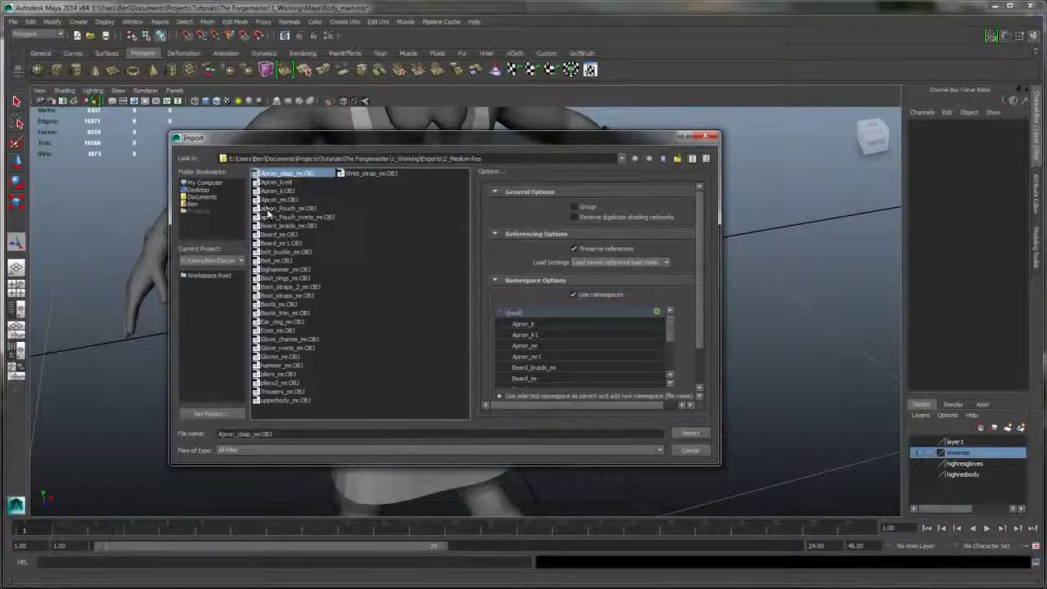
pyautogui.click(267, 209)
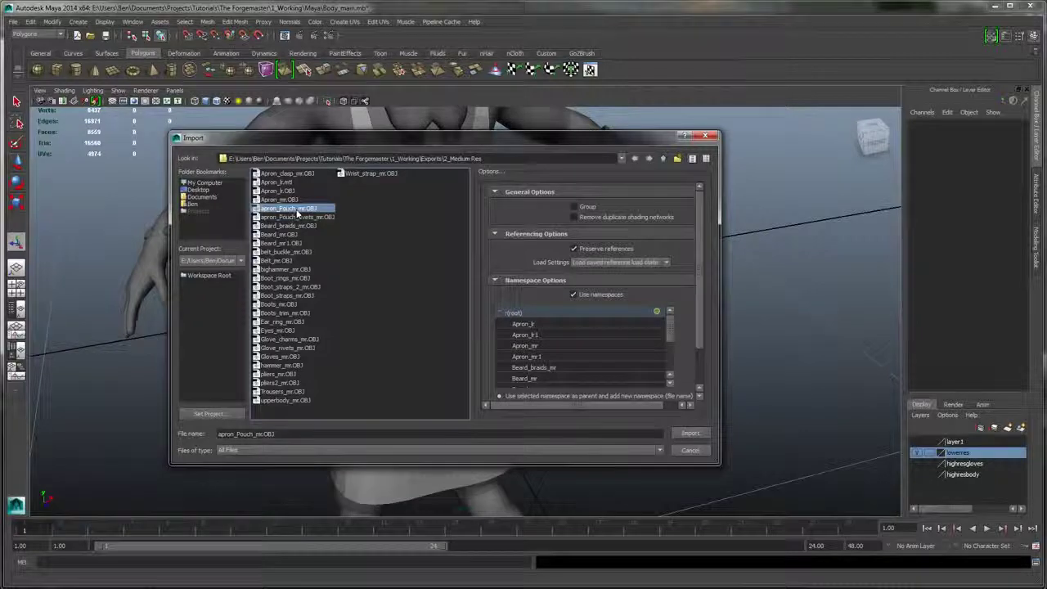
pyautogui.doubleClick(296, 211)
pyautogui.keyDown('alt'); pyautogui.moveTo(647, 308); pyautogui.dragTo(498, 250); pyautogui.keyUp('alt')
pyautogui.click(439, 241)
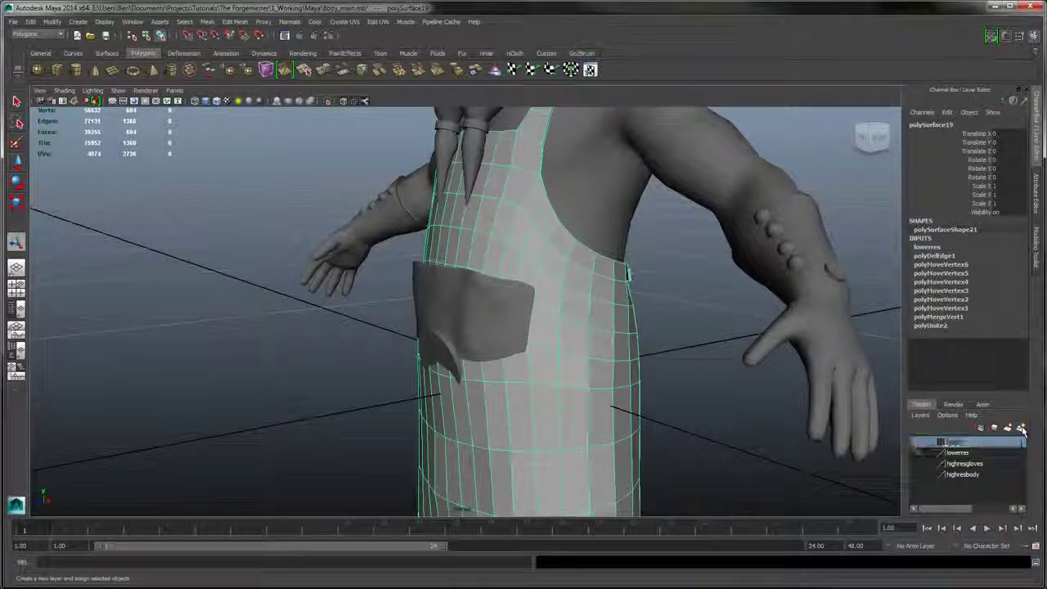
# - Assign the selected low-resolution apron to a new display layer and hide the lowerres layer to isolate the apron and pouch
pyautogui.click(1021, 429)
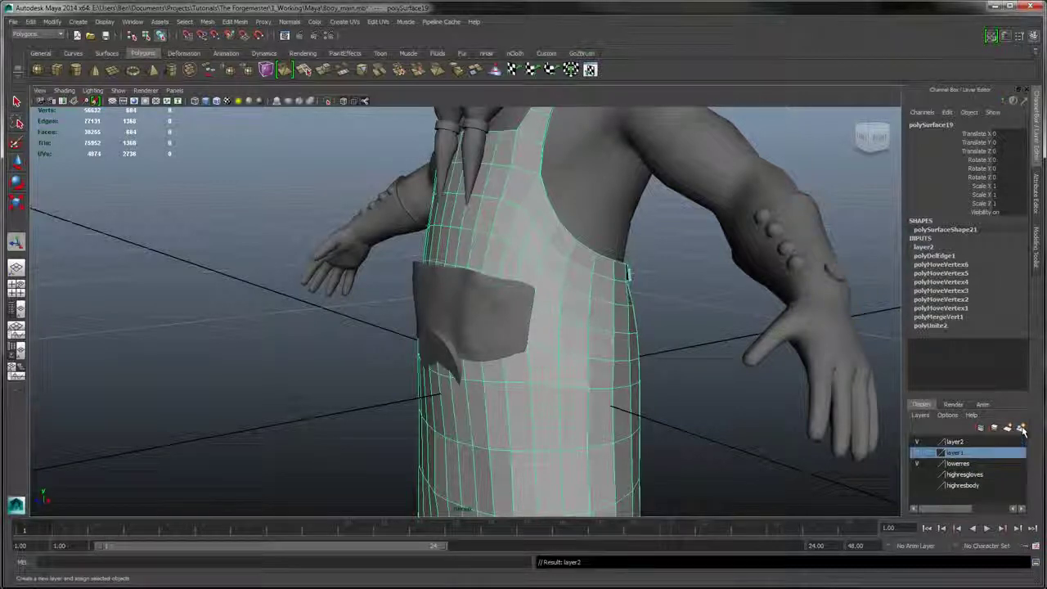
pyautogui.click(917, 464)
pyautogui.keyDown('alt'); pyautogui.moveTo(711, 319); pyautogui.dragTo(785, 336); pyautogui.keyUp('alt')
pyautogui.keyDown('alt'); pyautogui.moveTo(681, 321); pyautogui.dragTo(689, 345, button='middle'); pyautogui.keyUp('alt')
pyautogui.keyDown('alt'); pyautogui.moveTo(689, 346); pyautogui.dragTo(754, 374); pyautogui.keyUp('alt')
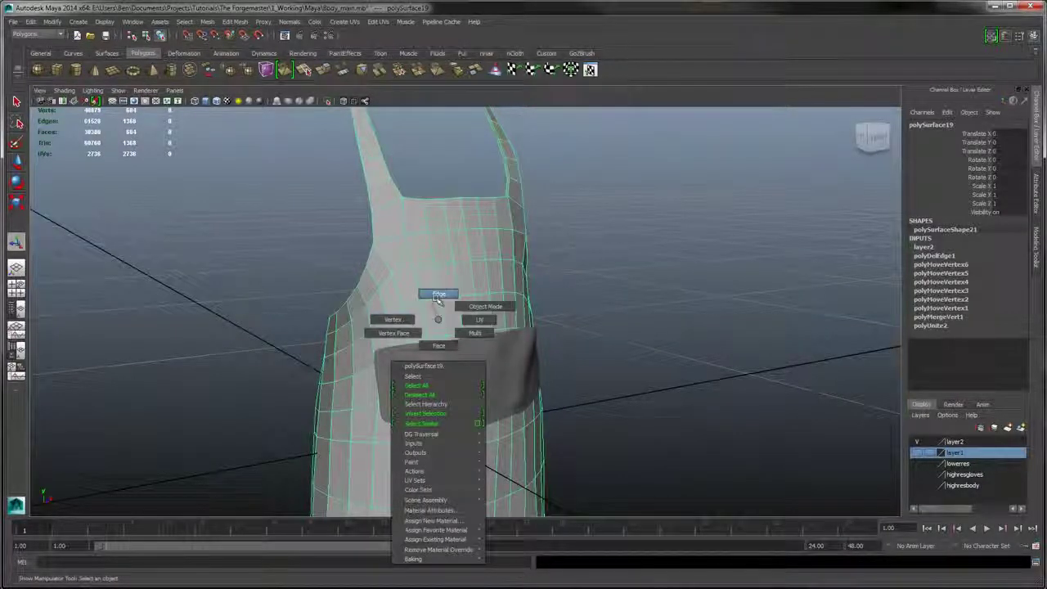
# - Examine the apron's faces around the pouch in face mode, toggle layer2's visibility off and on, and return the apron to object mode
pyautogui.moveTo(423, 345); pyautogui.dragTo(425, 346, button='right')
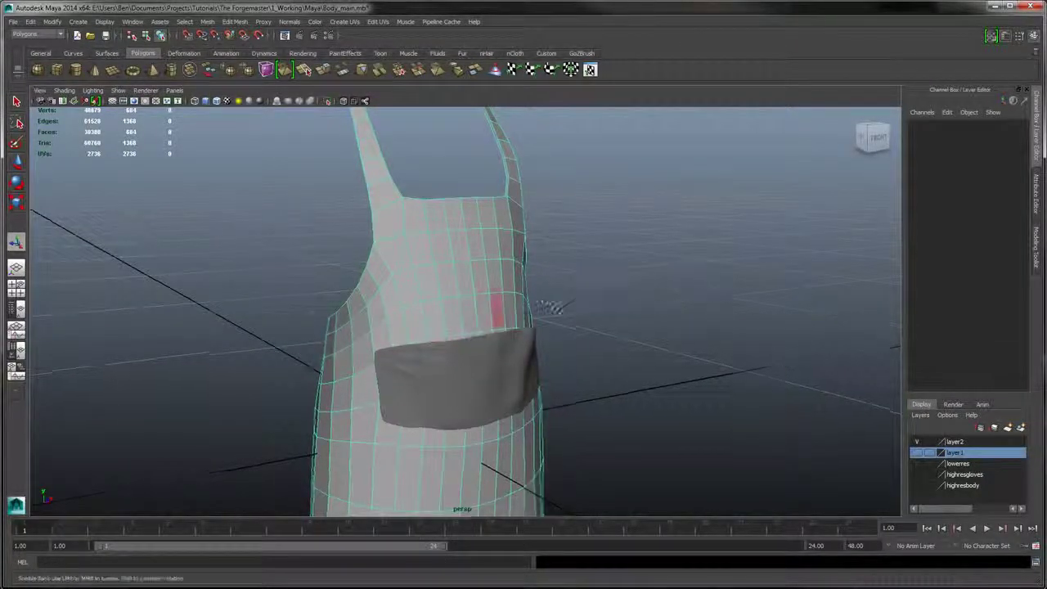
pyautogui.keyDown('alt'); pyautogui.moveTo(548, 308); pyautogui.dragTo(491, 343); pyautogui.keyUp('alt')
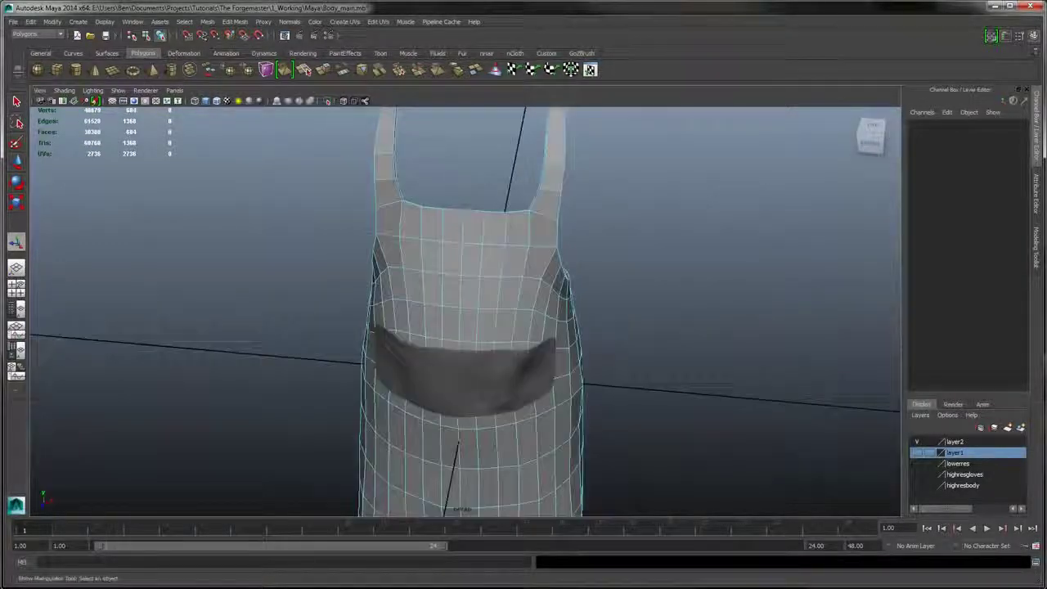
pyautogui.keyDown('alt'); pyautogui.moveTo(463, 293); pyautogui.dragTo(582, 419, button='right'); pyautogui.keyUp('alt')
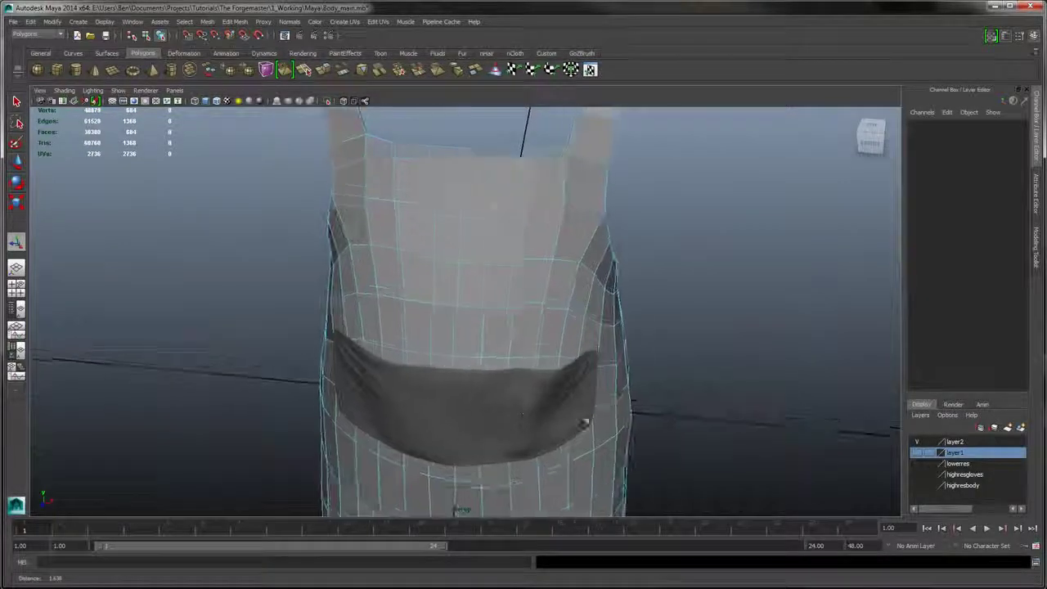
pyautogui.click(915, 442)
pyautogui.click(916, 443)
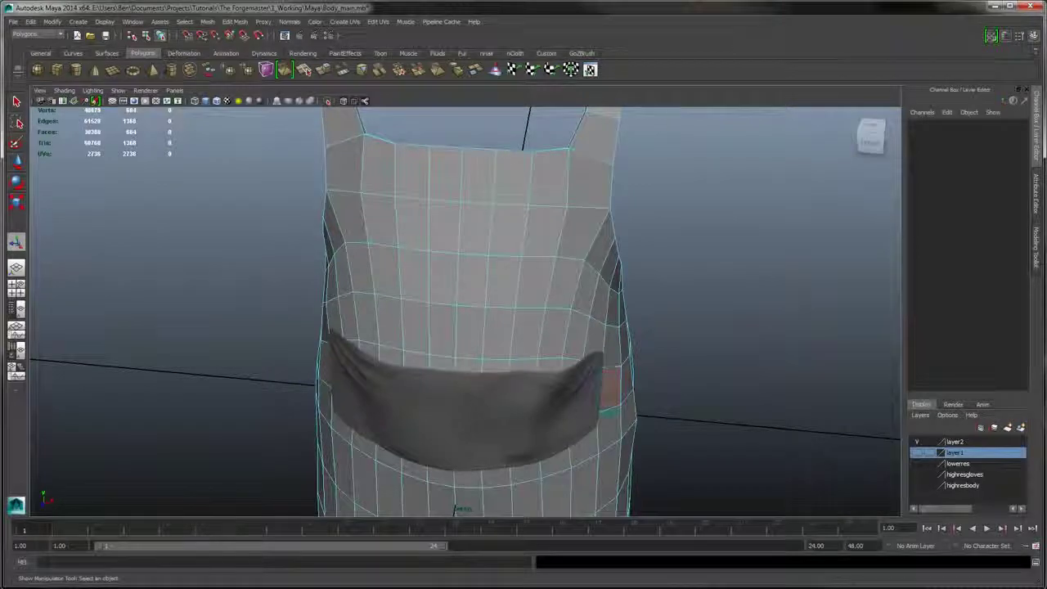
pyautogui.moveTo(609, 396); pyautogui.dragTo(646, 384, button='right')
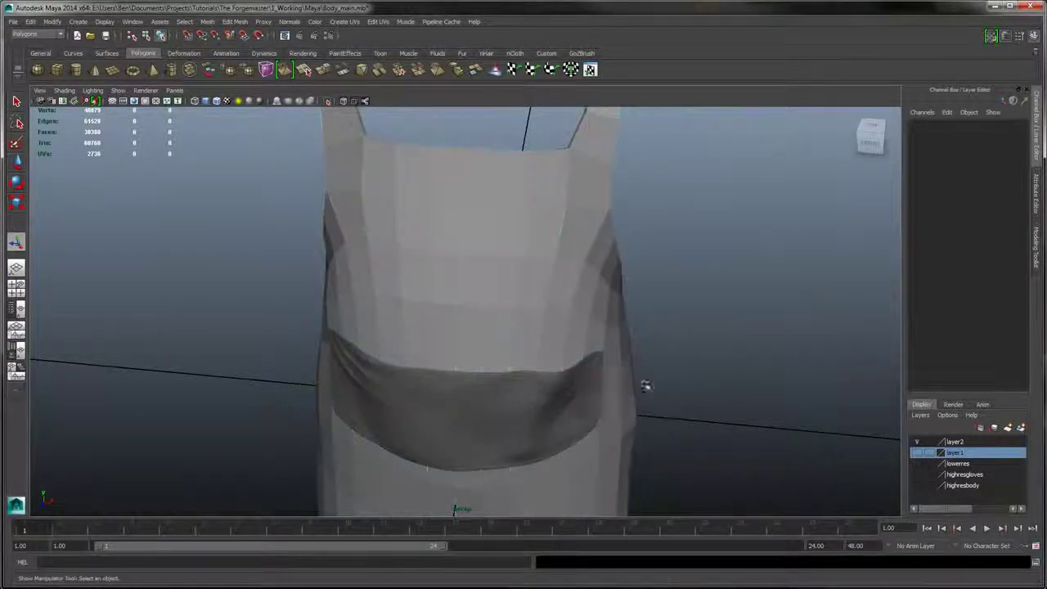
# - Select all the pouch meshes, leaving the apron out of the selection, and combine them into one mesh
pyautogui.keyDown('alt'); pyautogui.moveTo(705, 312); pyautogui.dragTo(559, 284); pyautogui.keyUp('alt')
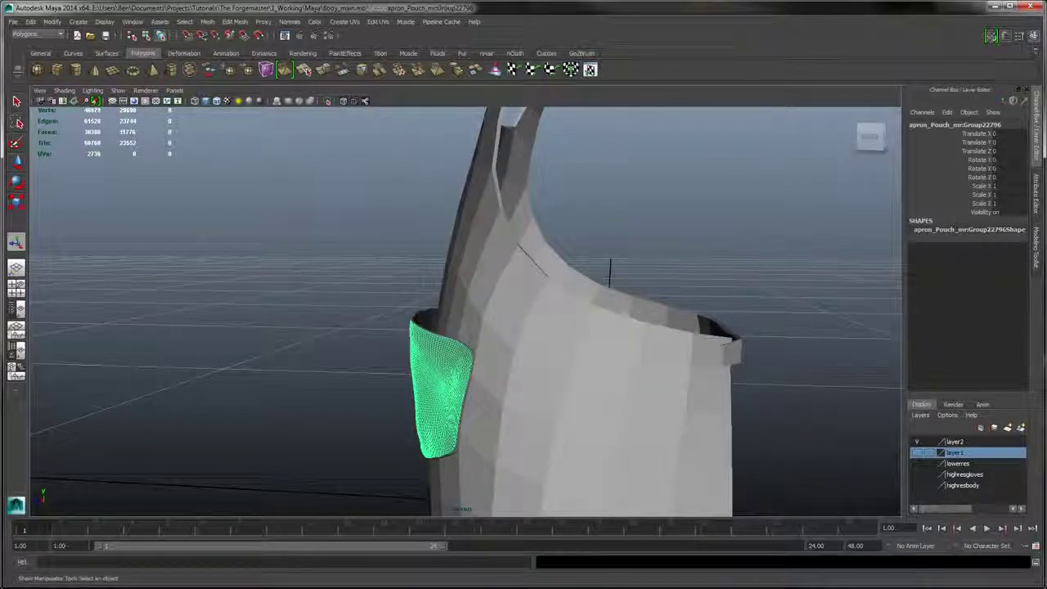
pyautogui.moveTo(426, 466); pyautogui.dragTo(427, 468)
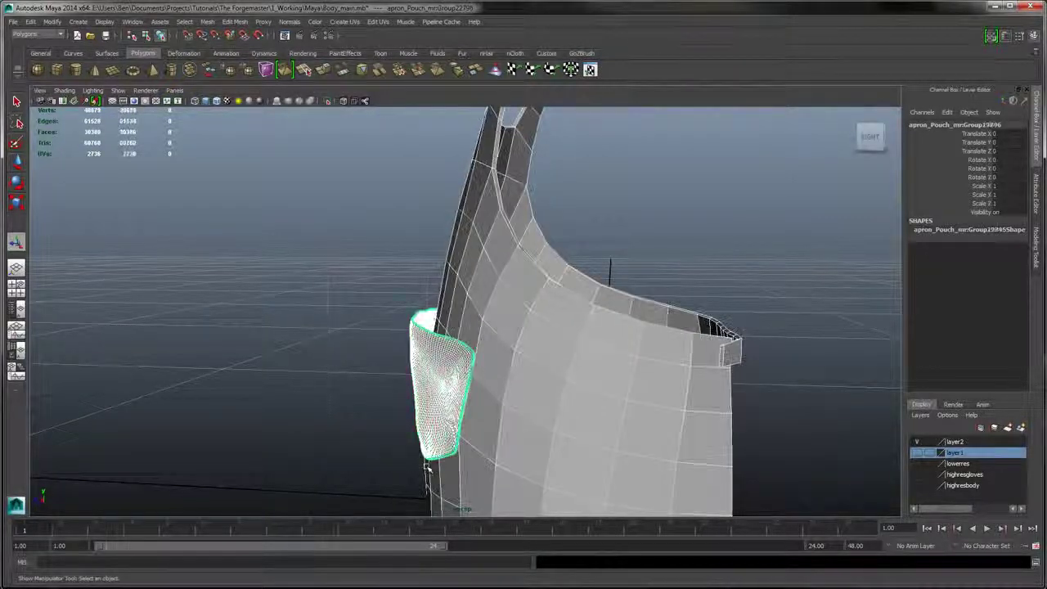
pyautogui.keyDown('alt'); pyautogui.moveTo(425, 302); pyautogui.dragTo(468, 340); pyautogui.keyUp('alt')
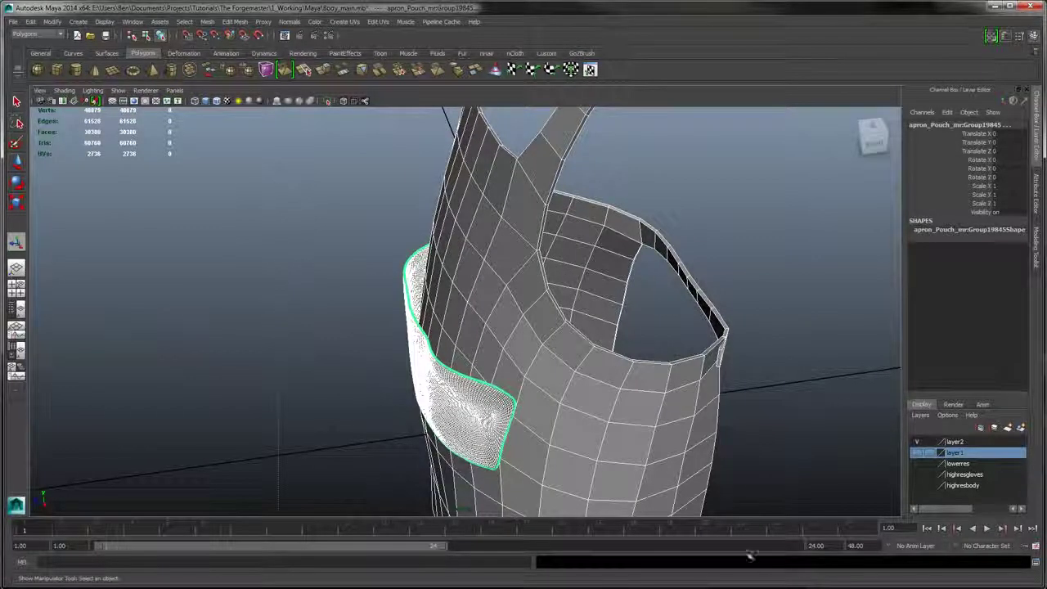
pyautogui.keyDown('shift'); pyautogui.click(597, 369); pyautogui.keyUp('shift')
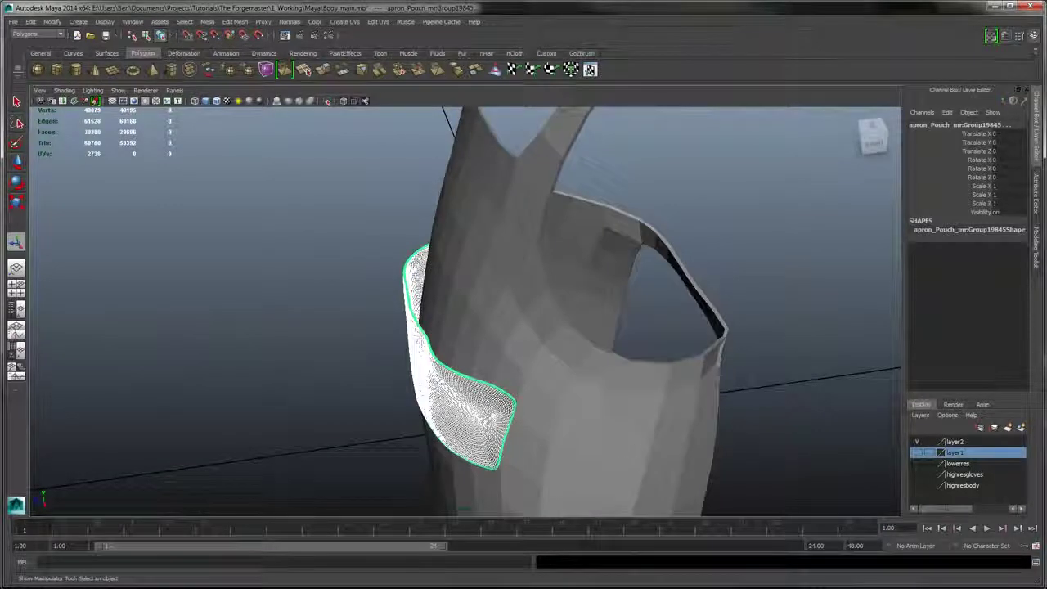
pyautogui.scroll(-2, 596, 358)
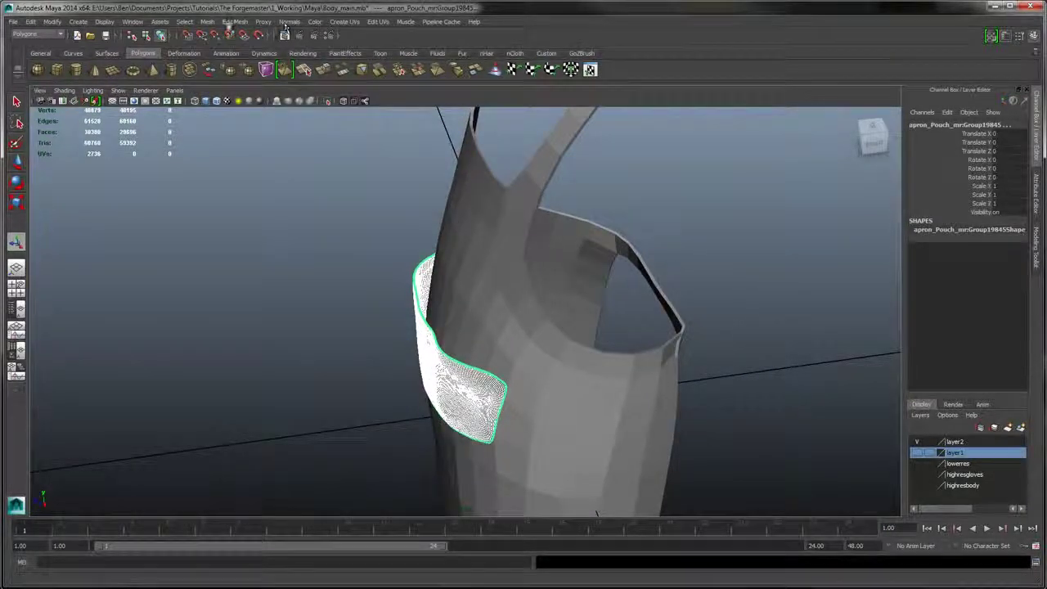
pyautogui.click(234, 21)
pyautogui.click(245, 41)
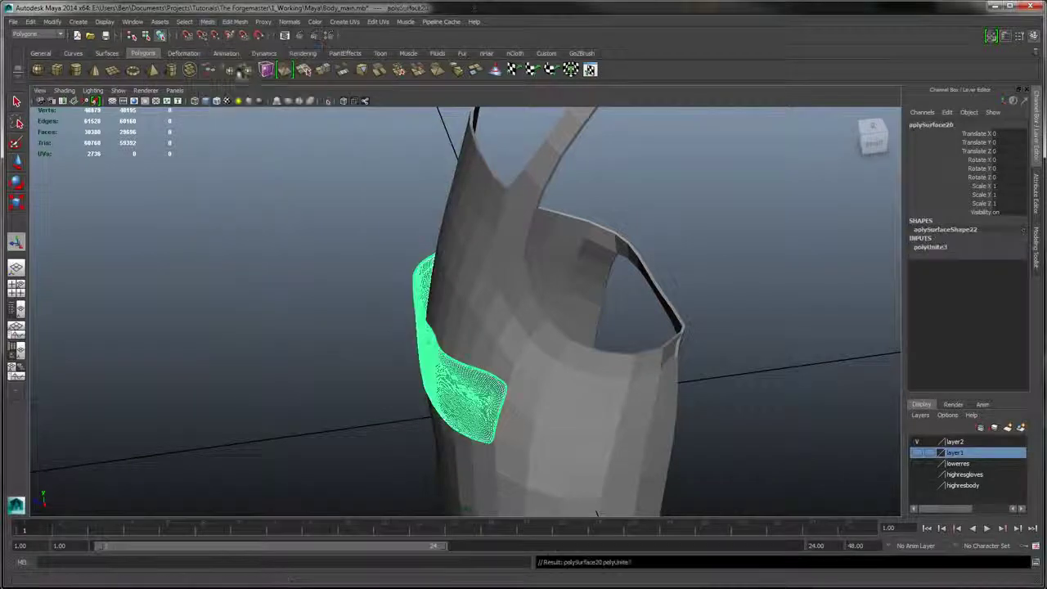
# - Hide layer2 to isolate the combined pouch, assign the pouch to a new display layer, and show layer2 again
pyautogui.click(507, 468)
pyautogui.keyDown('alt'); pyautogui.moveTo(619, 322); pyautogui.dragTo(606, 335, button='middle'); pyautogui.keyUp('alt')
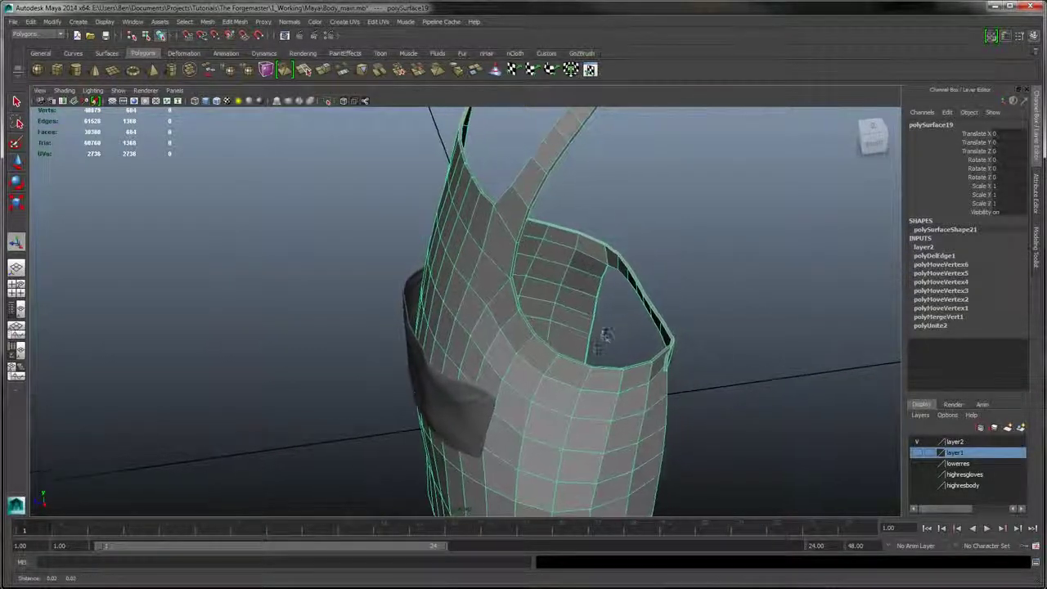
pyautogui.keyDown('alt'); pyautogui.moveTo(605, 335); pyautogui.dragTo(762, 399); pyautogui.keyUp('alt')
pyautogui.click(917, 443)
pyautogui.click(454, 380)
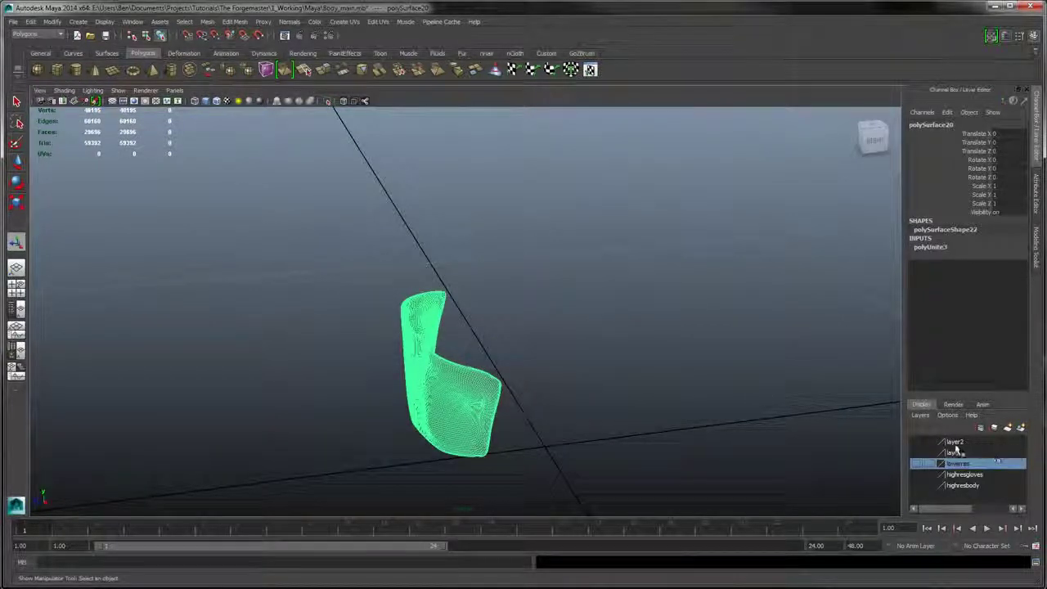
pyautogui.click(1019, 427)
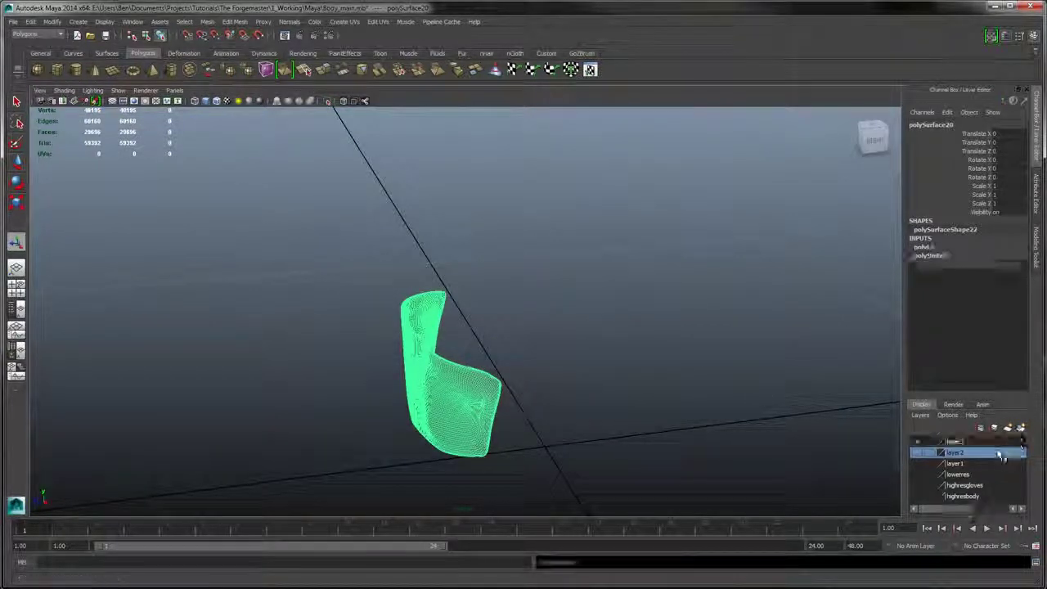
pyautogui.click(917, 454)
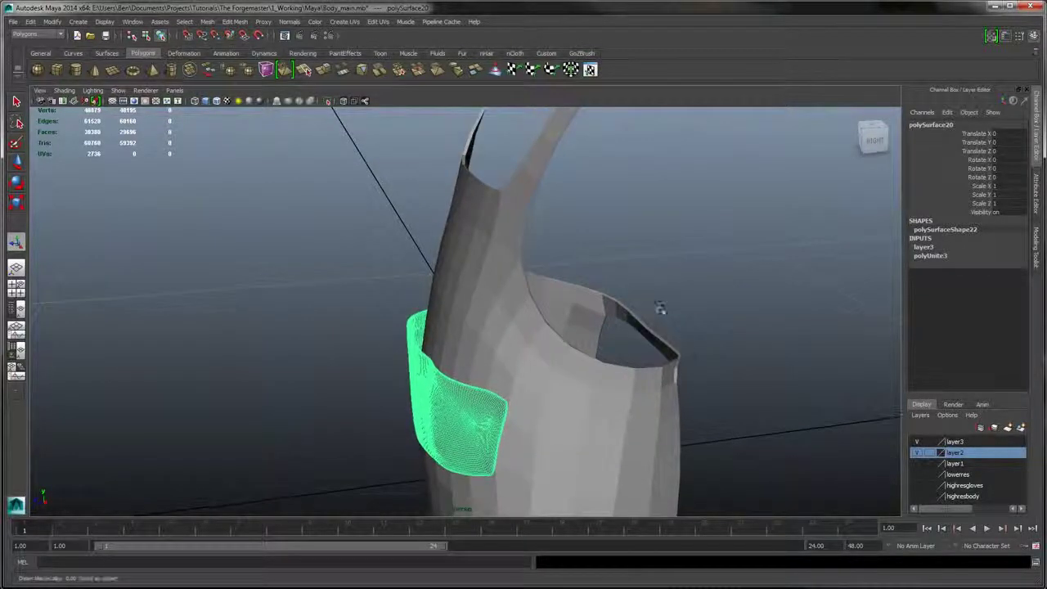
# - Set the pouch's layer3 to Template display and select the apron mesh
pyautogui.click(646, 315)
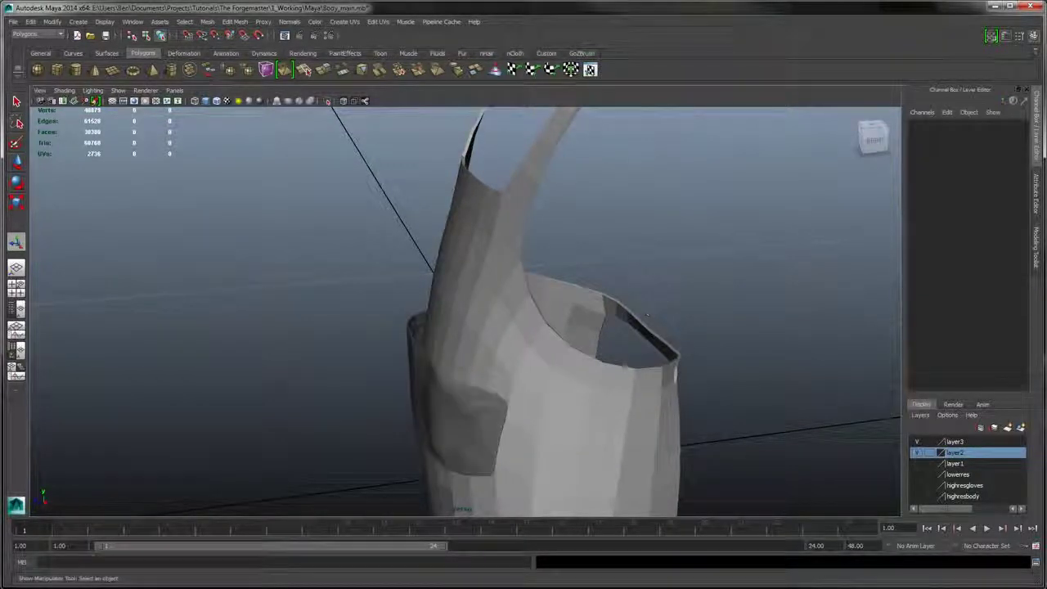
pyautogui.click(930, 442)
pyautogui.keyDown('alt'); pyautogui.moveTo(606, 336); pyautogui.dragTo(686, 339); pyautogui.keyUp('alt')
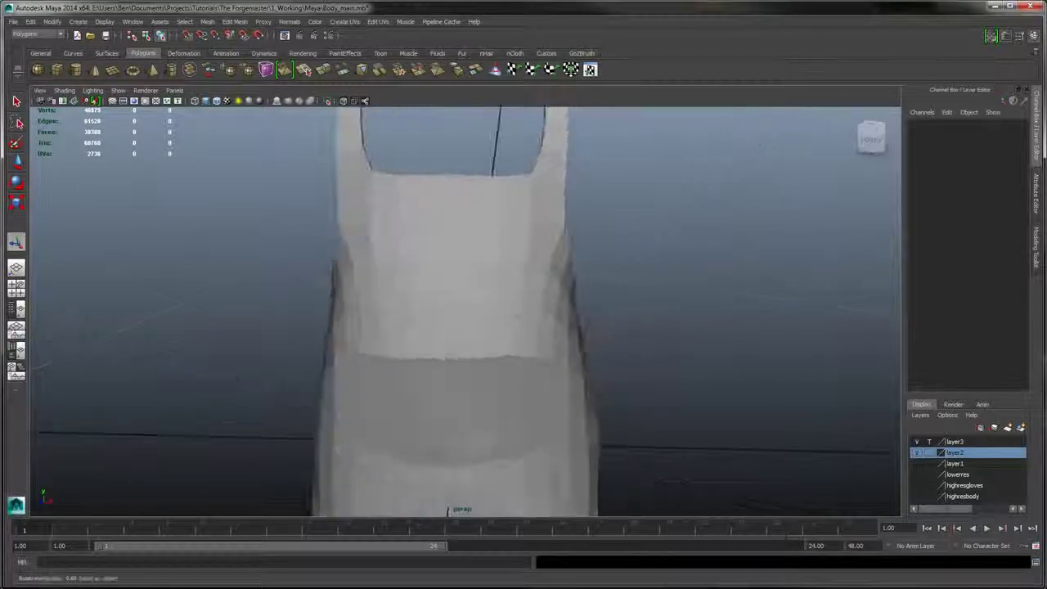
pyautogui.click(512, 313)
pyautogui.keyDown('alt'); pyautogui.moveTo(615, 386); pyautogui.dragTo(628, 292, button='middle'); pyautogui.keyUp('alt')
pyautogui.keyDown('alt'); pyautogui.moveTo(628, 292); pyautogui.dragTo(669, 366, button='right'); pyautogui.keyUp('alt')
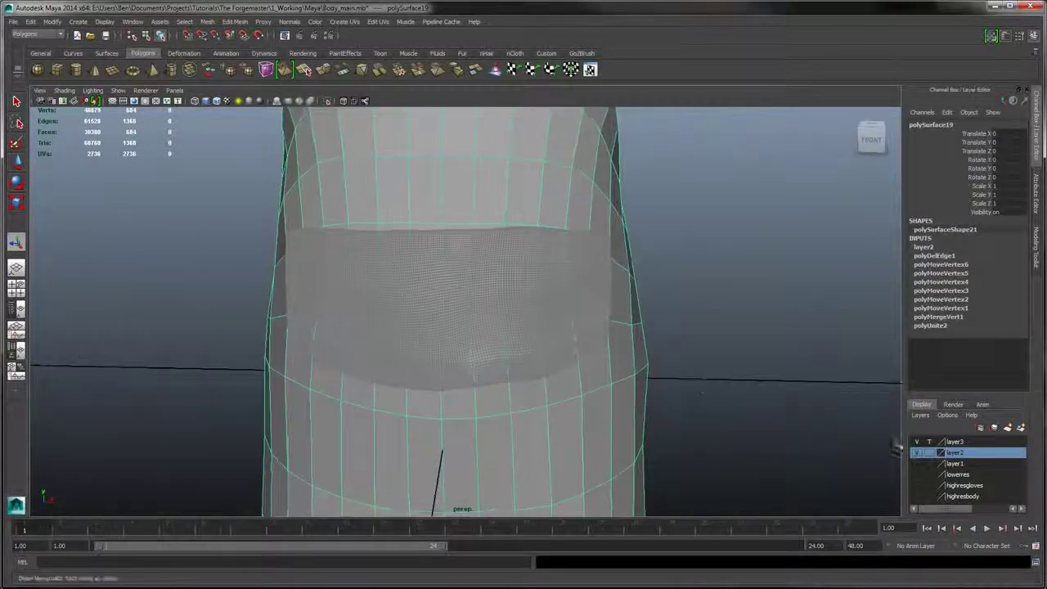
# - Try to rename layer3 as "apron pouch hr"
pyautogui.moveTo(950, 441); pyautogui.dragTo(955, 446)
pyautogui.rightClick(951, 444)
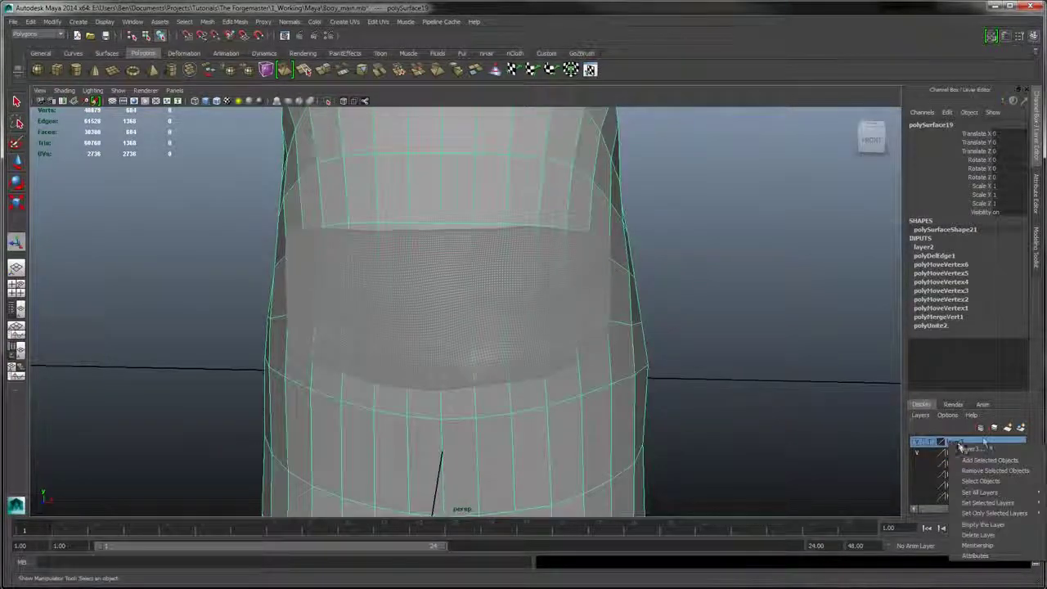
pyautogui.click(948, 431)
pyautogui.doubleClick(955, 446)
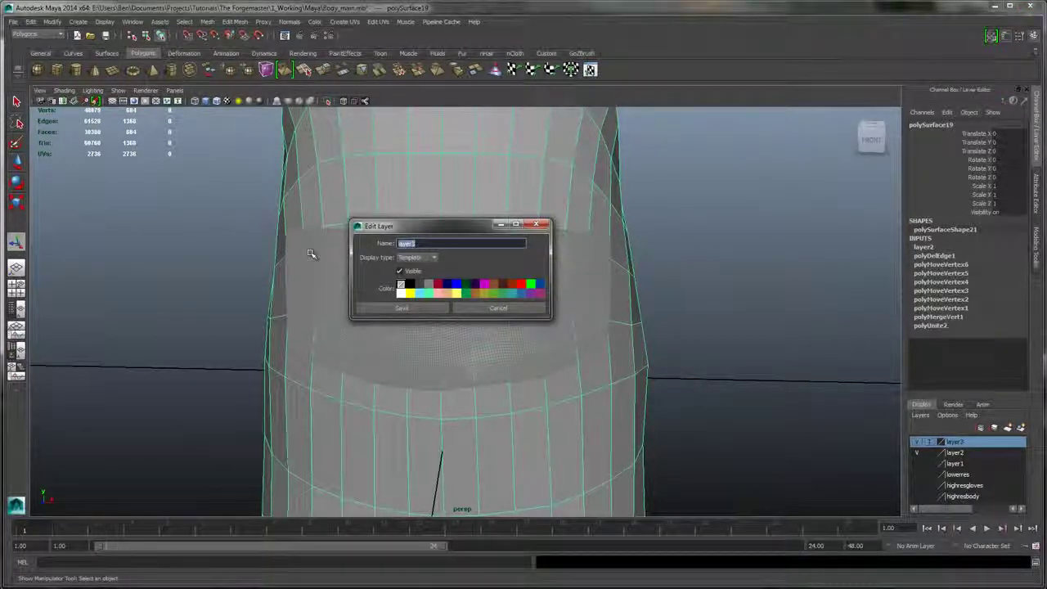
pyautogui.write('apron')
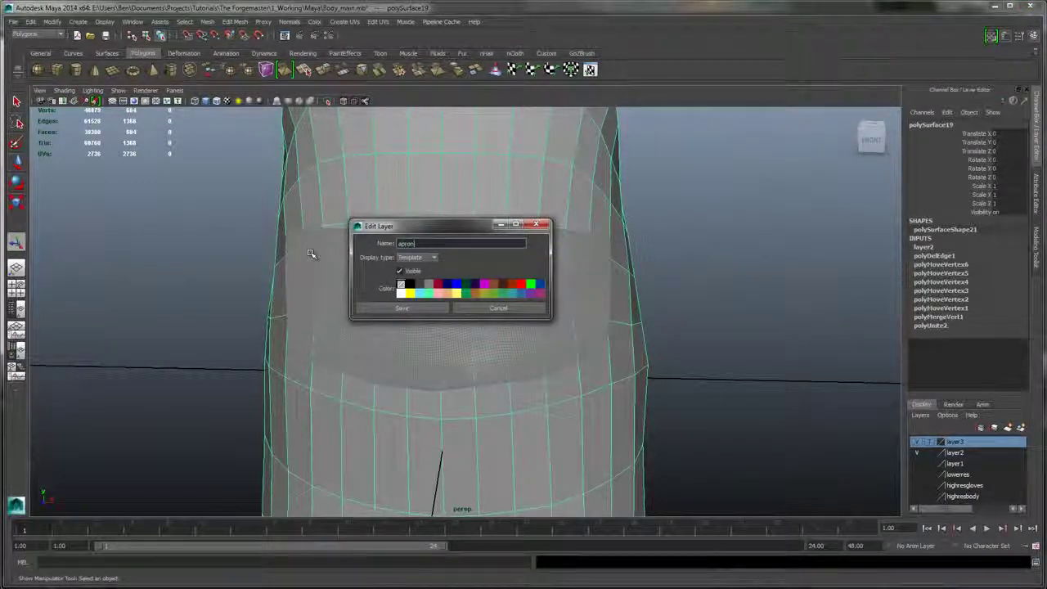
pyautogui.write('_pouch')
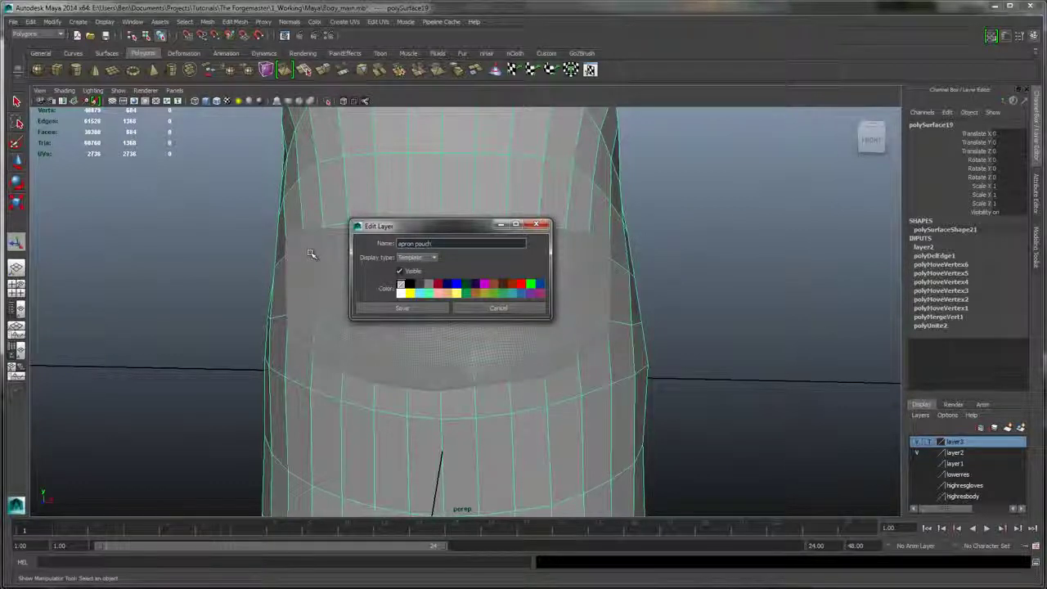
pyautogui.write('_hr')
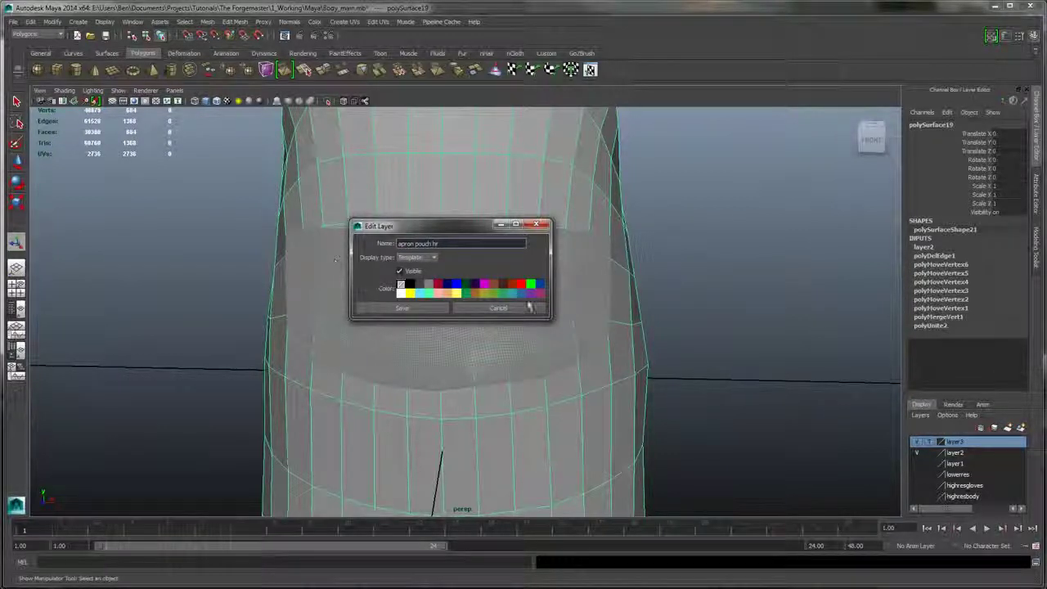
pyautogui.click(408, 307)
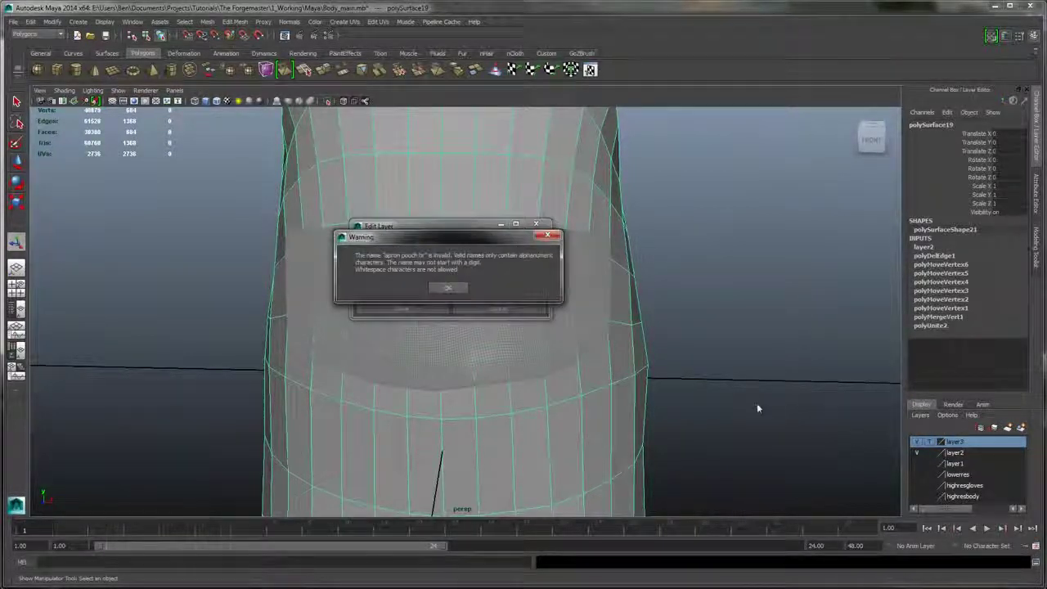
pyautogui.click(448, 289)
# - Rename layer3 as apronpouch_hr
pyautogui.moveTo(450, 245); pyautogui.dragTo(384, 245)
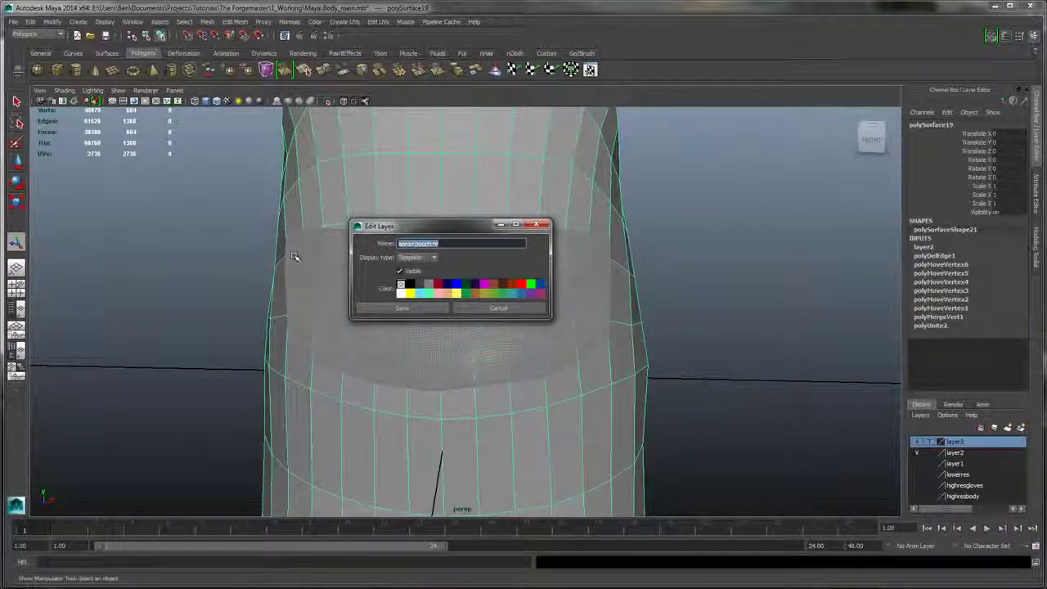
pyautogui.write('apronpo')
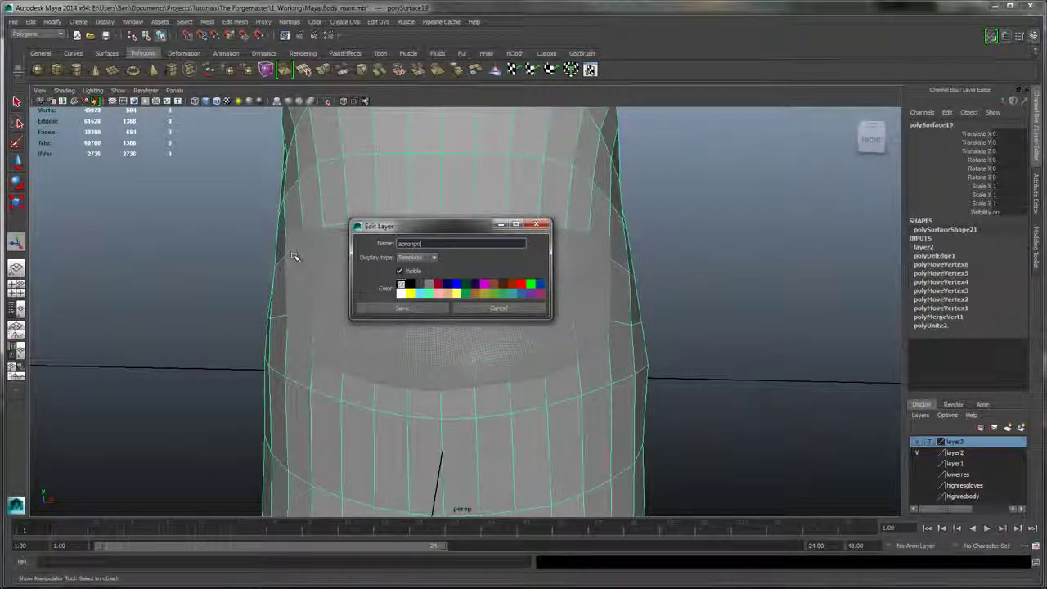
pyautogui.write('uch')
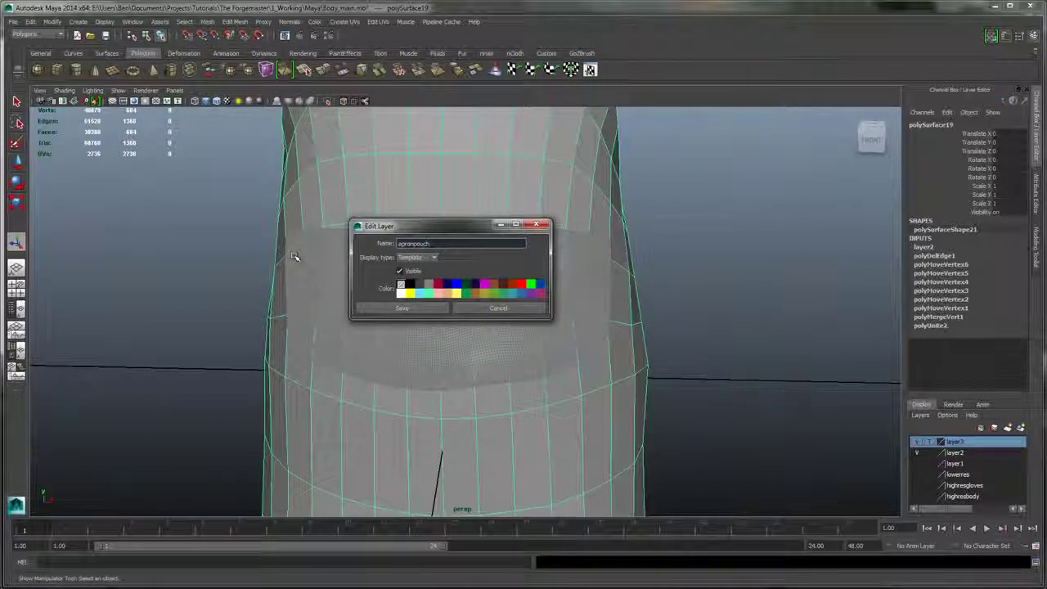
pyautogui.write('_l')
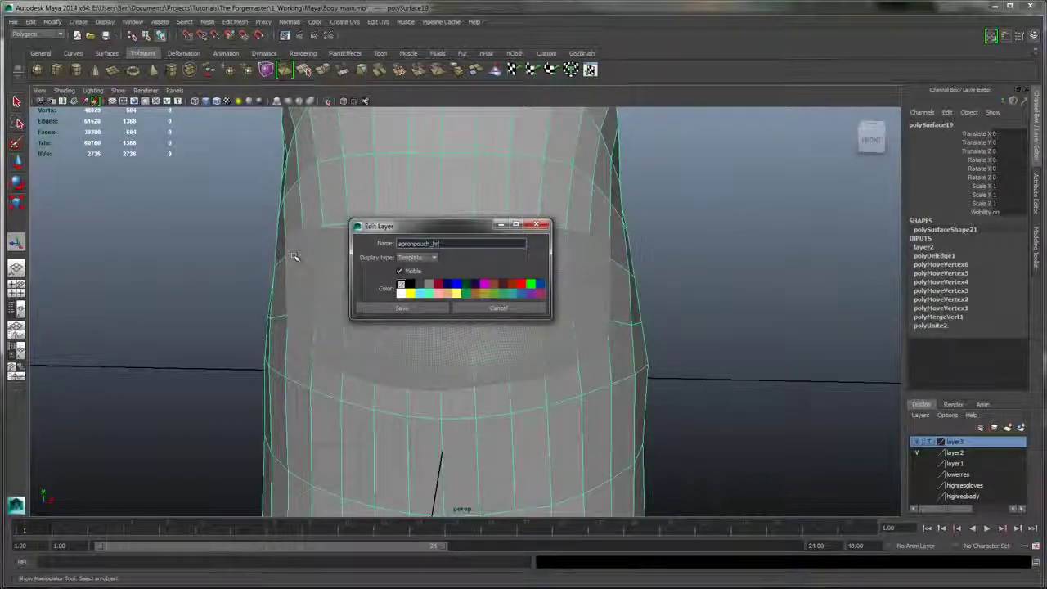
pyautogui.write('r')
pyautogui.click(378, 308)
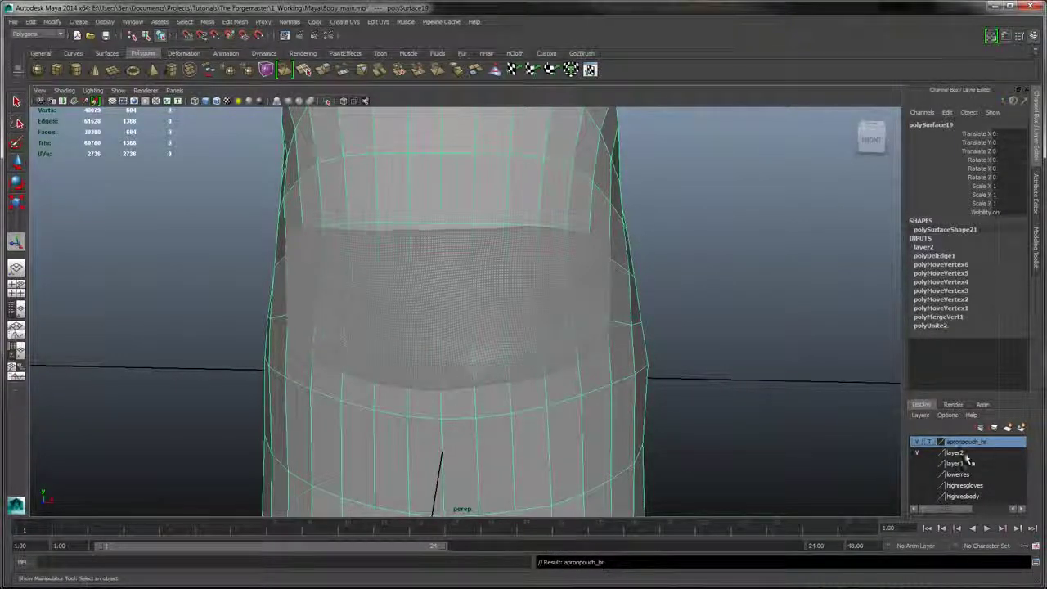
# - Rename layer2 as apron
pyautogui.doubleClick(966, 454)
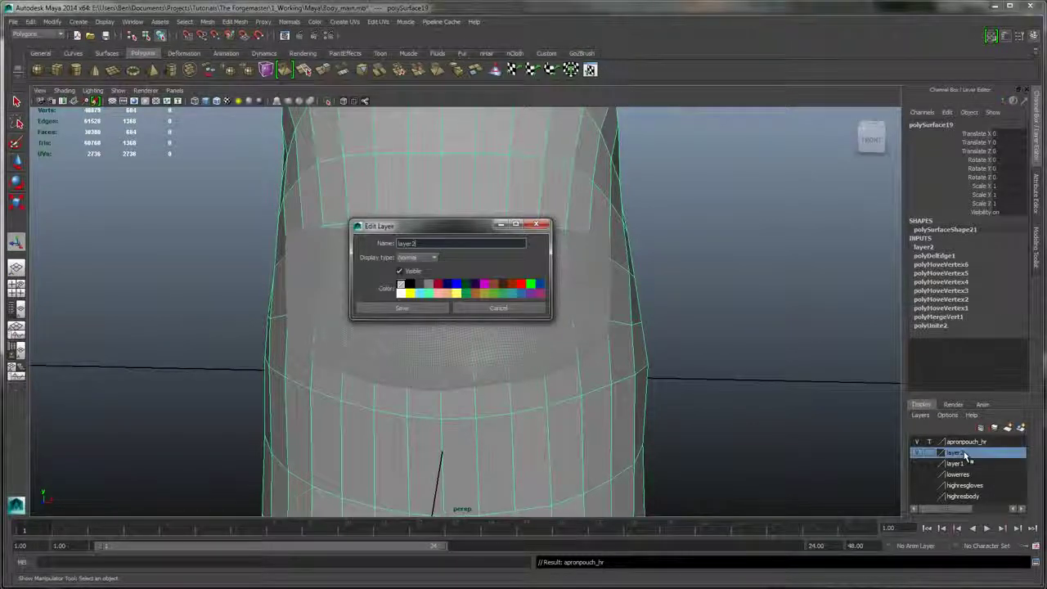
pyautogui.press('BackSpace')
pyautogui.write('apron')
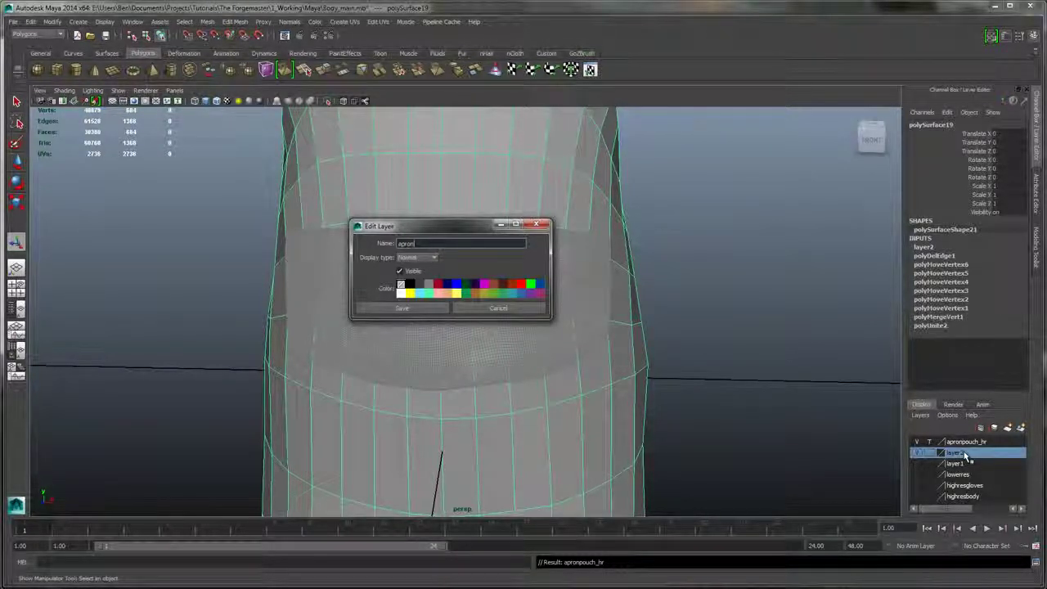
pyautogui.click(422, 307)
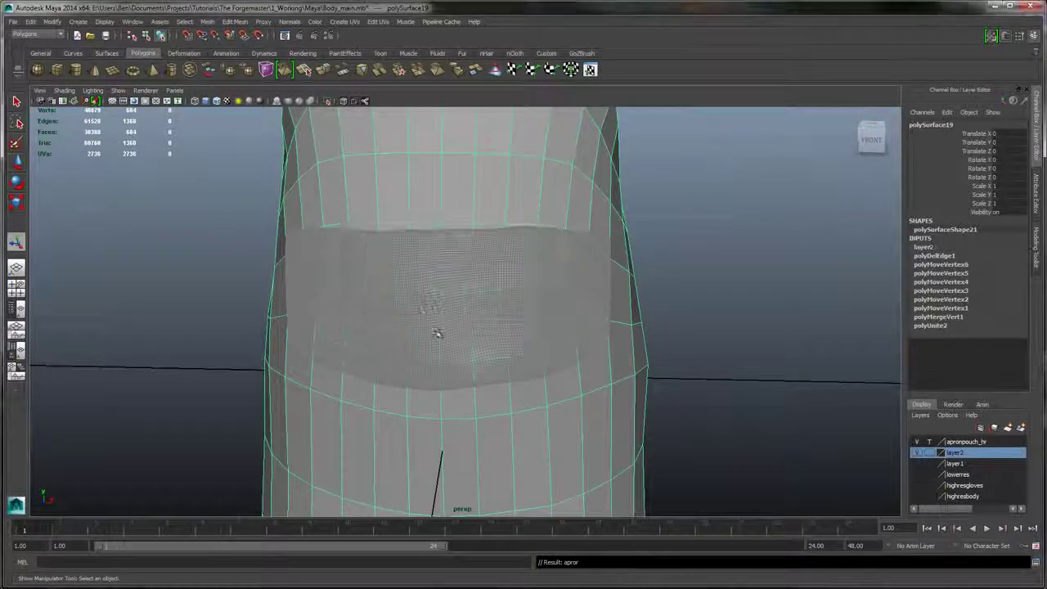
# - Cycle the apronpouch_hr layer's display type back to Template
pyautogui.keyDown('alt'); pyautogui.moveTo(585, 213); pyautogui.dragTo(515, 219); pyautogui.keyUp('alt')
pyautogui.click(966, 443)
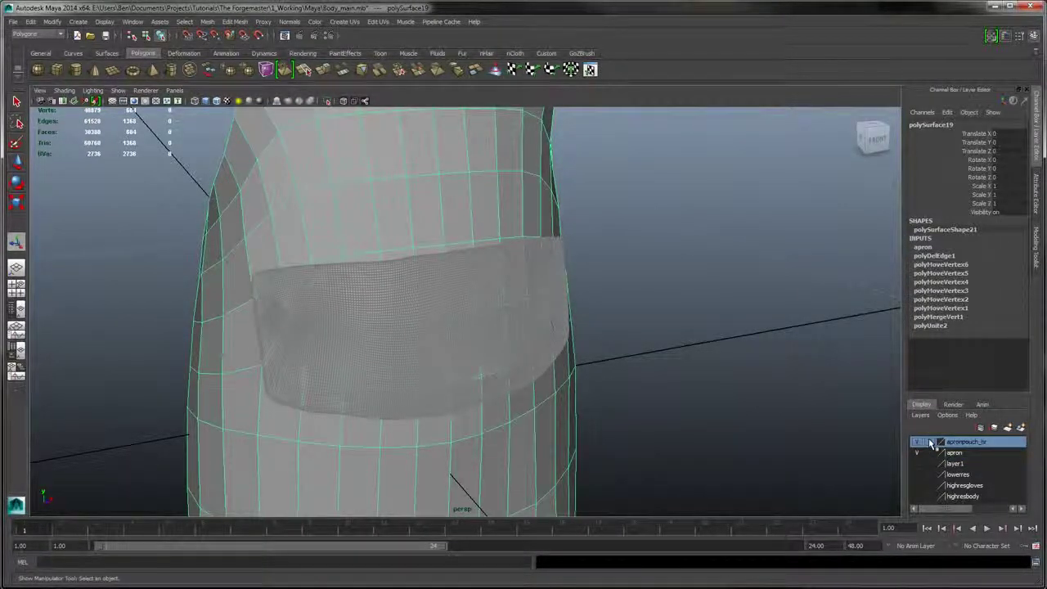
pyautogui.click(929, 442)
pyautogui.click(928, 442)
# - Switch the apron mesh to edge selection and select the horizontal edge loop running behind the lower part of the pouch
pyautogui.keyDown('alt'); pyautogui.moveTo(594, 296); pyautogui.dragTo(469, 208); pyautogui.keyUp('alt')
pyautogui.moveTo(469, 208); pyautogui.dragTo(470, 185, button='right')
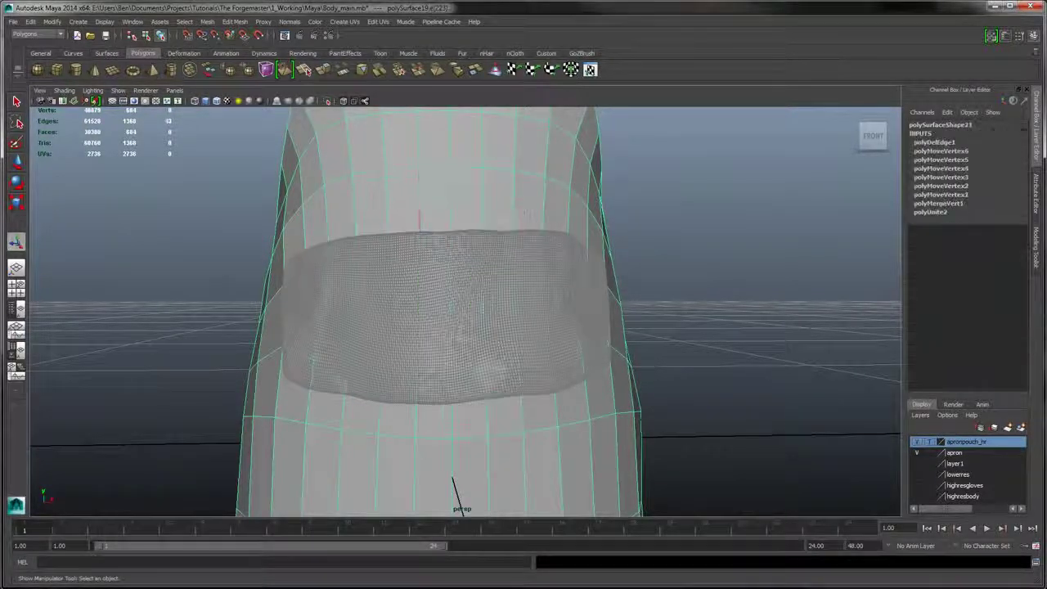
pyautogui.click(16, 162)
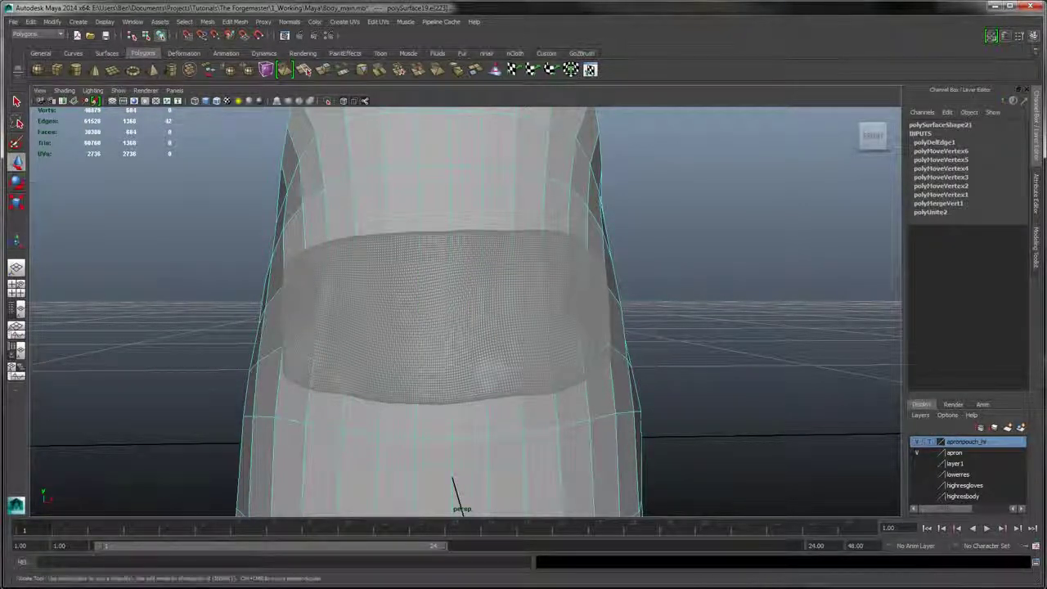
pyautogui.click(305, 355)
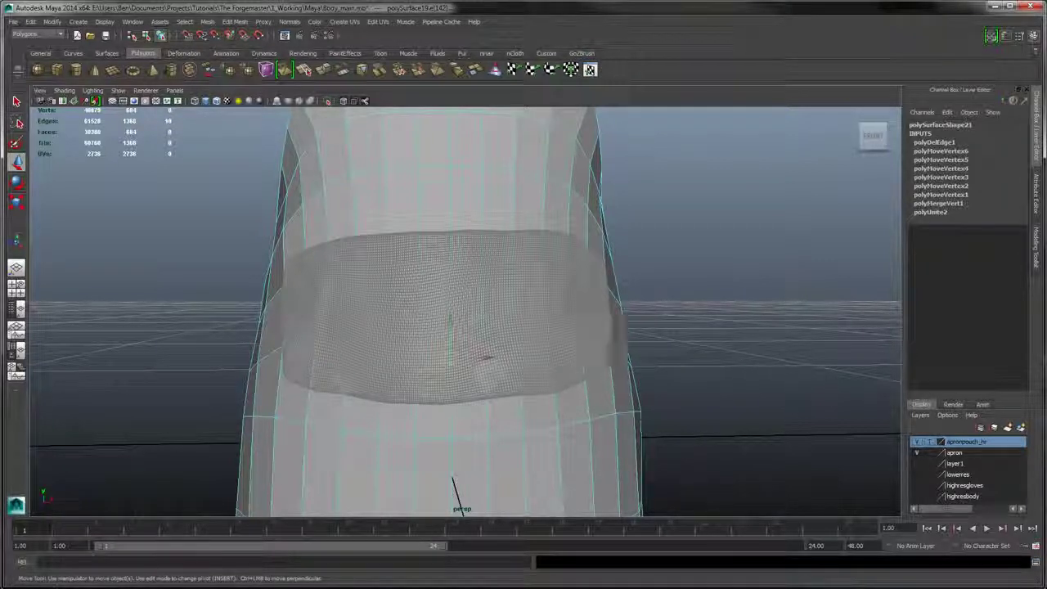
# - Slide the selected apron edge loop along the mesh behind the pouch with the Slide Edge Tool
pyautogui.click(235, 21)
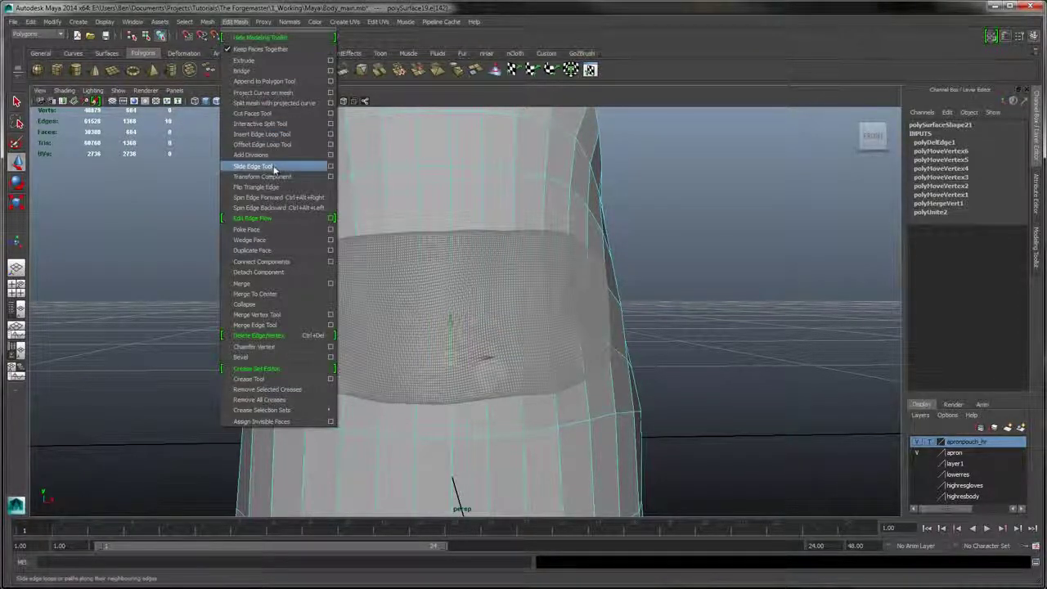
pyautogui.click(272, 166)
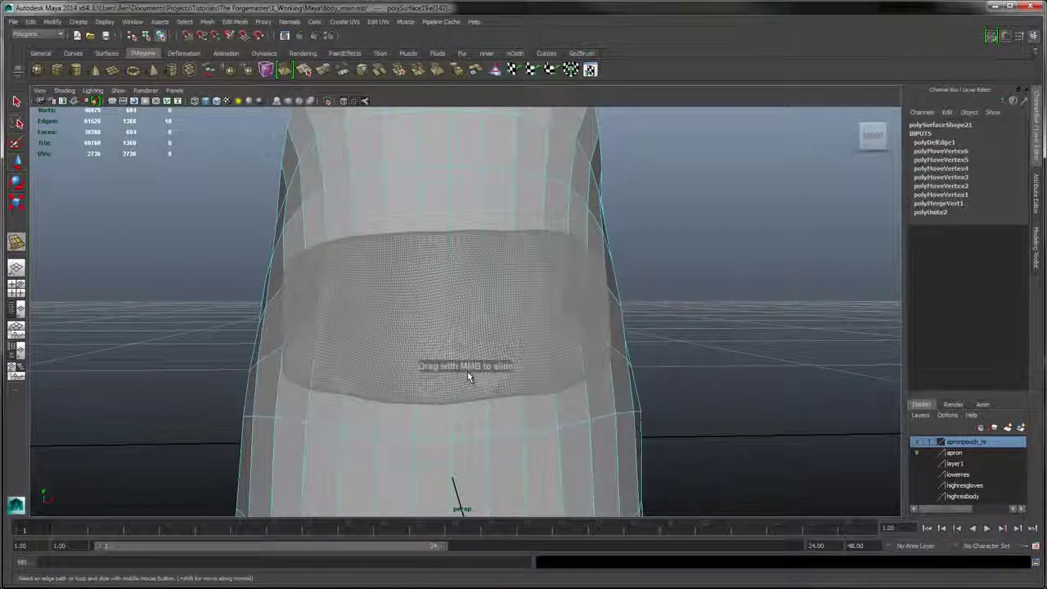
pyautogui.click(578, 363)
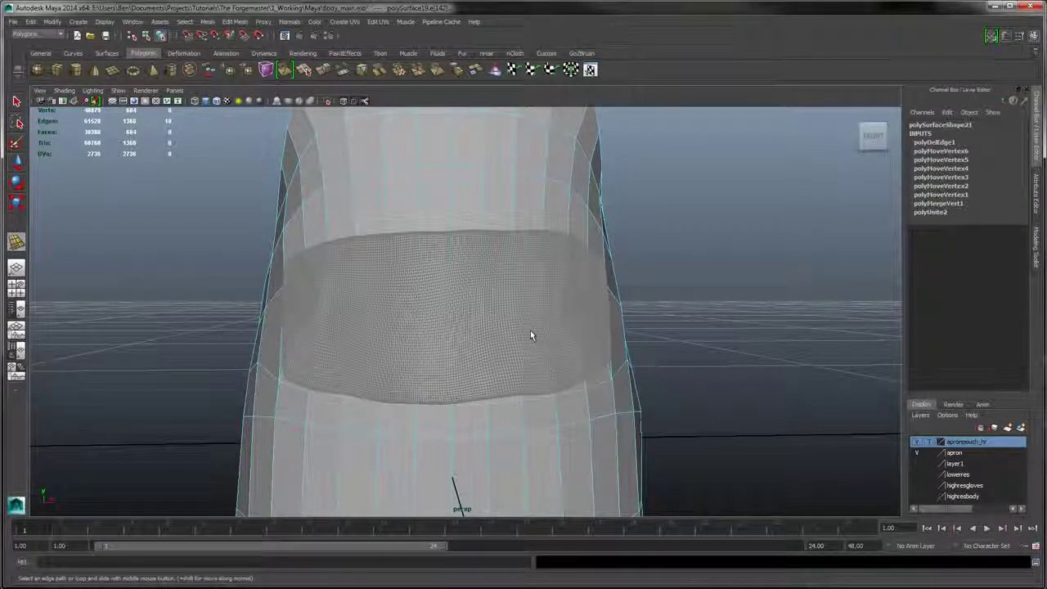
pyautogui.keyDown('alt'); pyautogui.moveTo(453, 282); pyautogui.dragTo(457, 291, button='middle'); pyautogui.keyUp('alt')
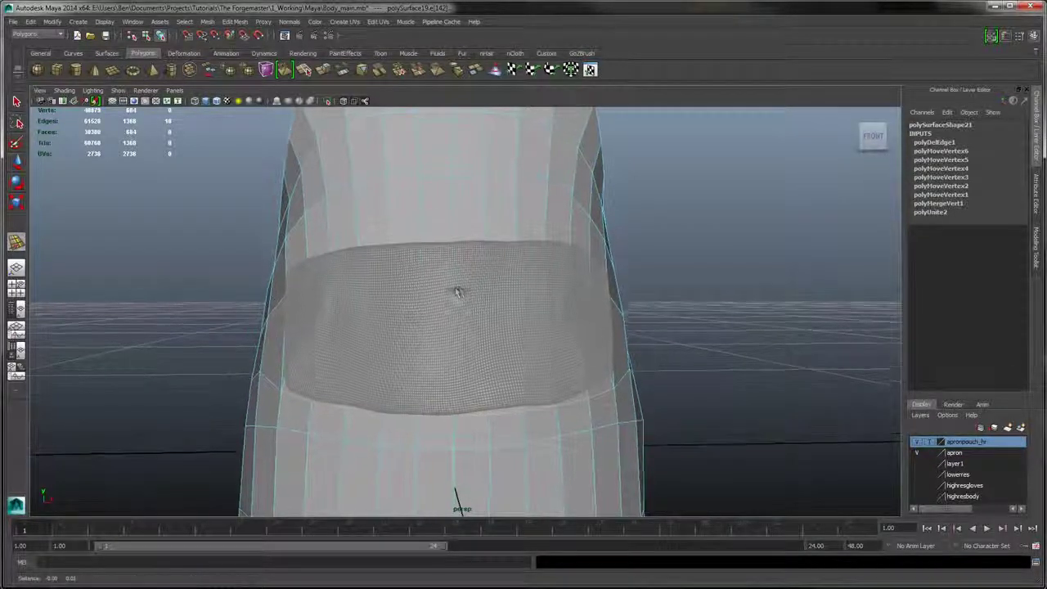
# - Slide the apron's horizontal edge loop behind the upper part of the pouch with the Slide Edge Tool
pyautogui.keyDown('alt'); pyautogui.moveTo(458, 292); pyautogui.dragTo(418, 299); pyautogui.keyUp('alt')
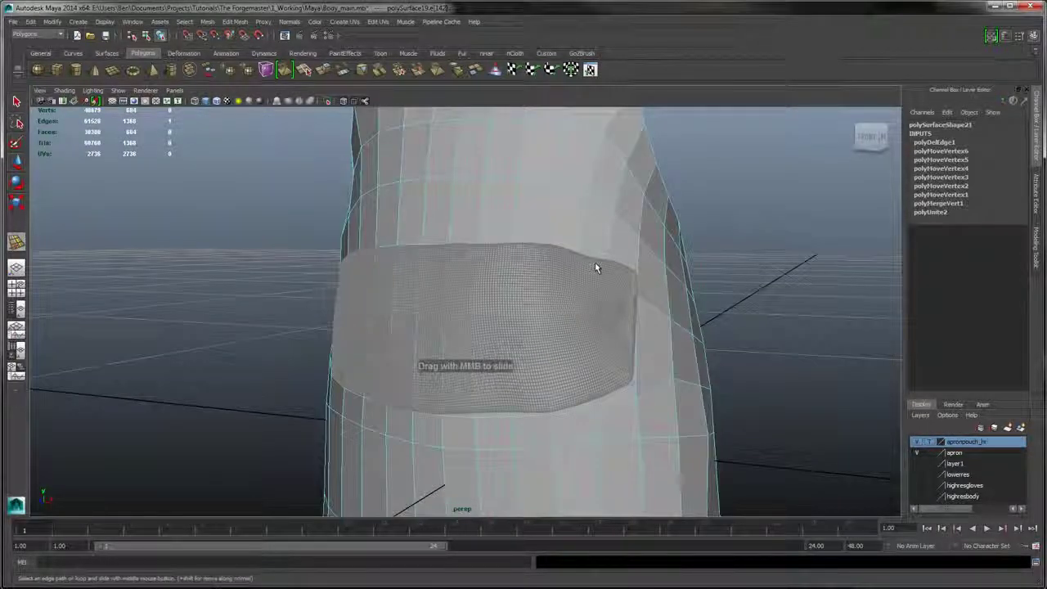
pyautogui.keyDown('alt'); pyautogui.moveTo(595, 268); pyautogui.dragTo(575, 325); pyautogui.keyUp('alt')
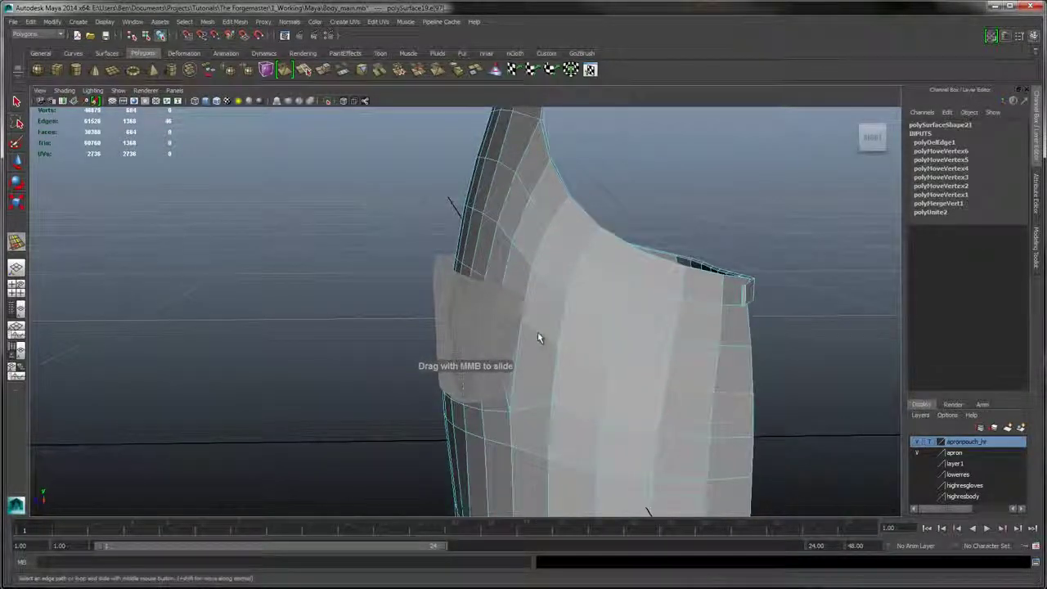
pyautogui.moveTo(537, 332); pyautogui.dragTo(553, 298, button='middle')
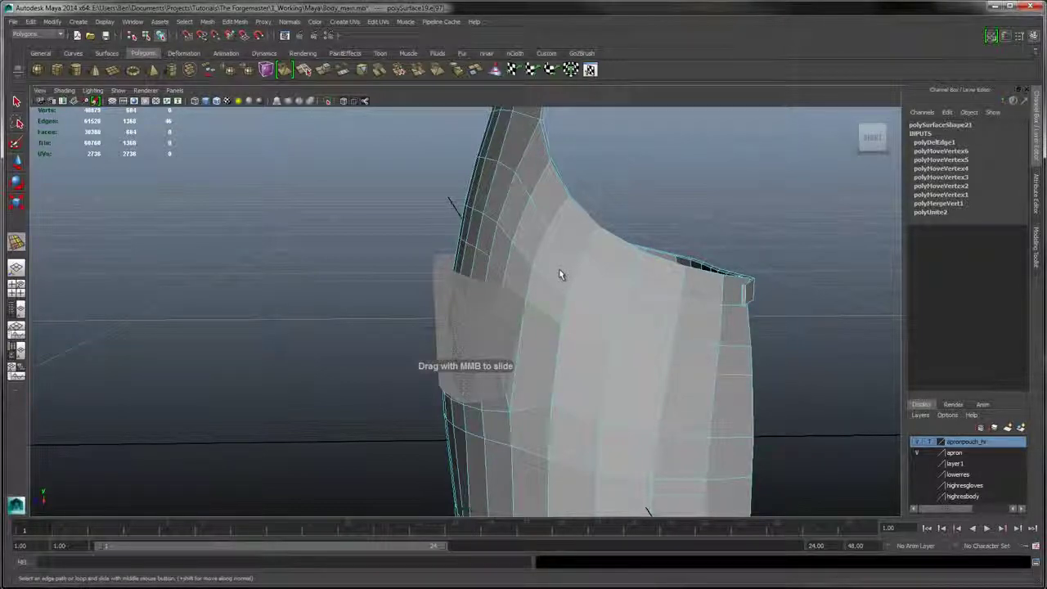
pyautogui.keyDown('alt'); pyautogui.moveTo(558, 269); pyautogui.dragTo(685, 270); pyautogui.keyUp('alt')
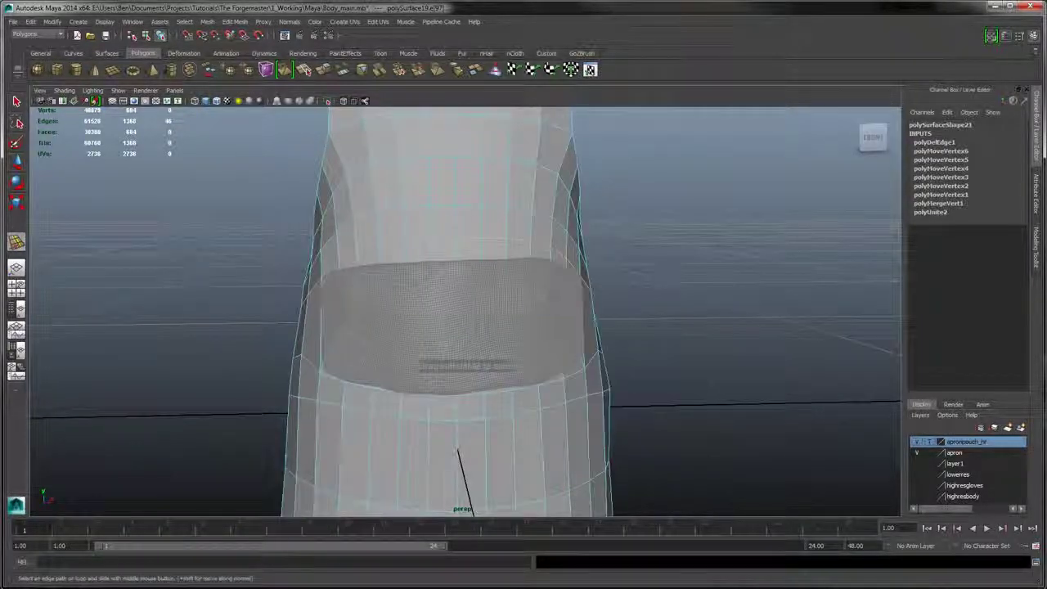
# - Select the apron's front edges just above the pouch and slide them down to the pouch's upper edge
pyautogui.click(369, 244)
pyautogui.keyDown('shift'); pyautogui.click(369, 249); pyautogui.keyUp('shift')
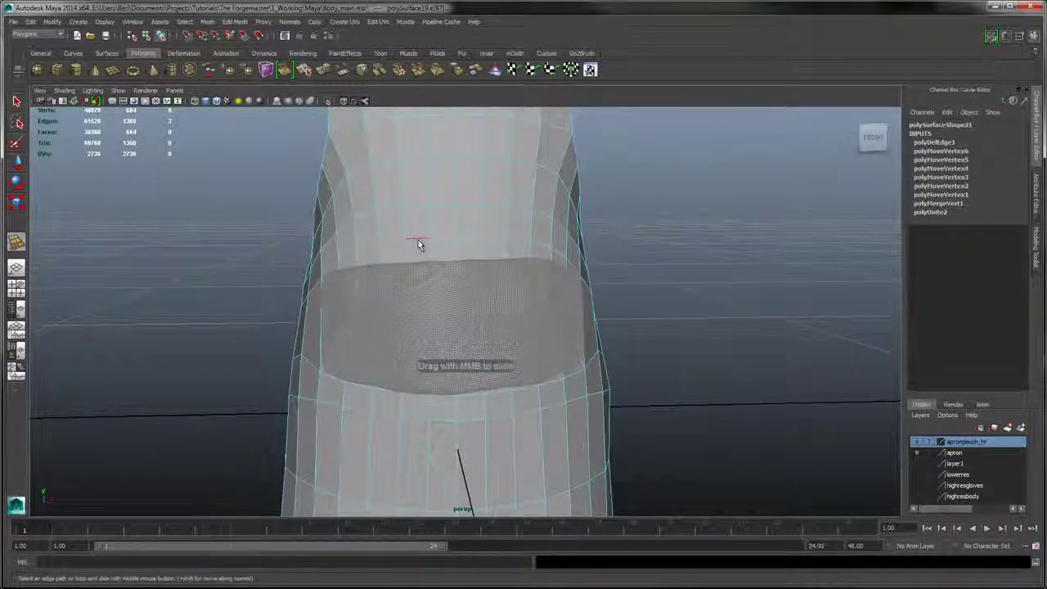
pyautogui.keyDown('shift'); pyautogui.click(494, 242); pyautogui.keyUp('shift')
pyautogui.keyDown('shift'); pyautogui.click(525, 244); pyautogui.keyUp('shift')
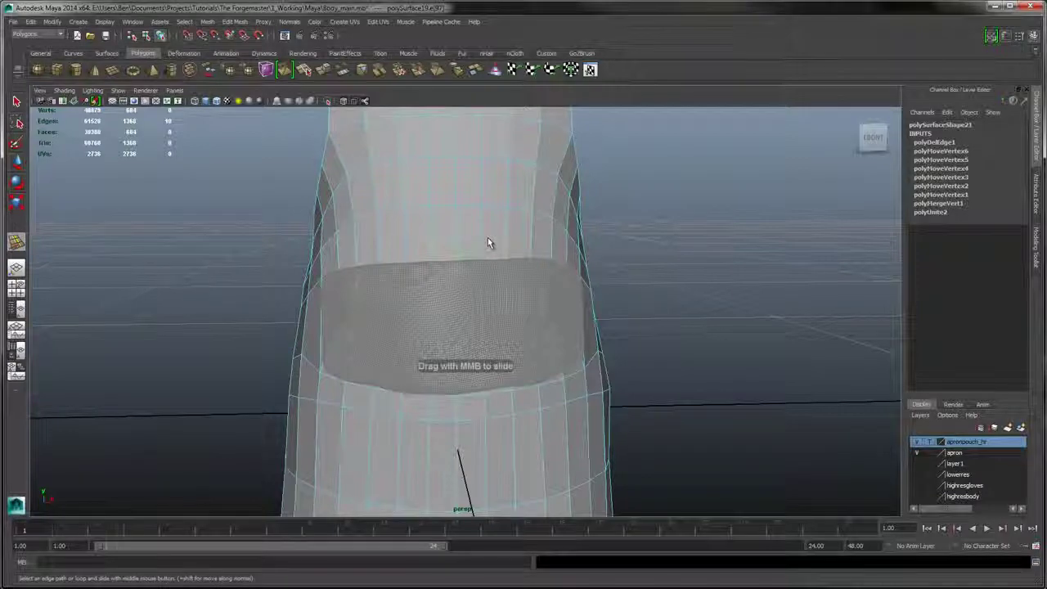
# - Switch the apron to vertex selection and move individual vertices along the pouch's upper edge to follow its outline and corner
pyautogui.keyDown('alt'); pyautogui.moveTo(612, 226); pyautogui.dragTo(547, 278); pyautogui.keyUp('alt')
pyautogui.rightClick(547, 276)
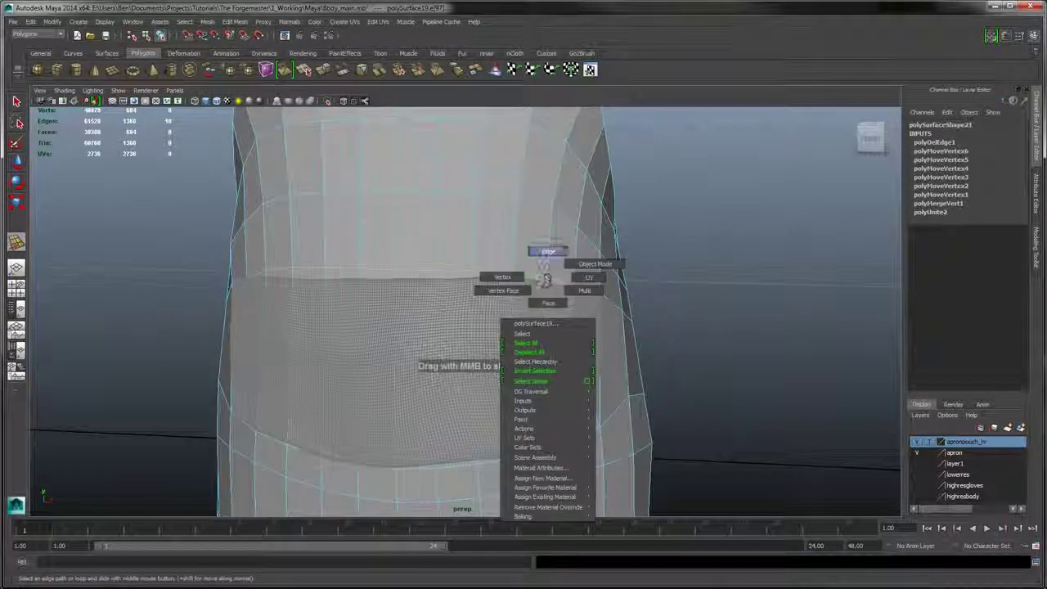
pyautogui.click(502, 277)
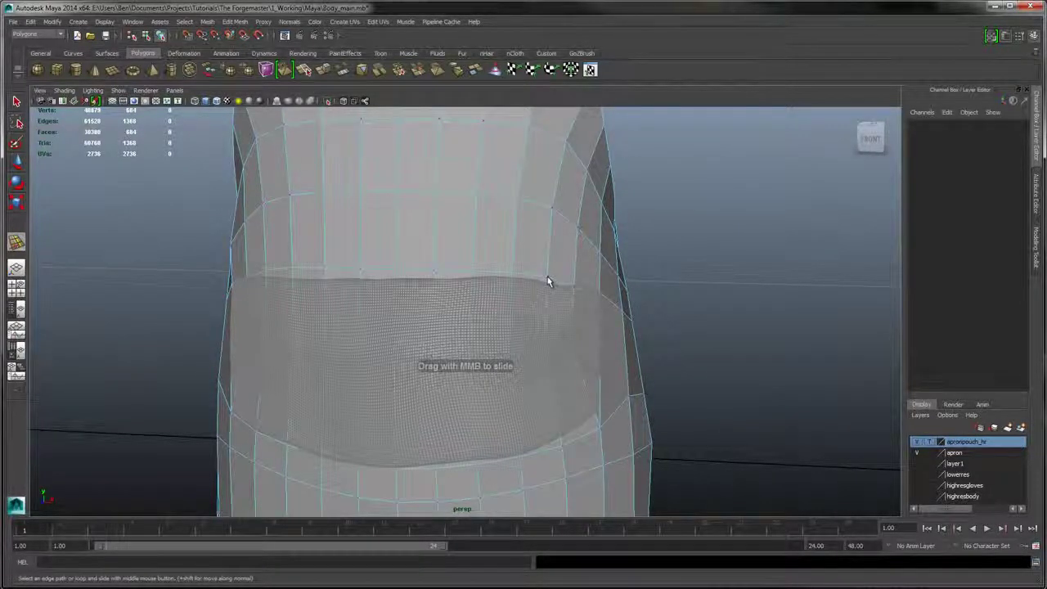
pyautogui.click(547, 277)
pyautogui.keyDown('alt'); pyautogui.moveTo(467, 268); pyautogui.dragTo(488, 257); pyautogui.keyUp('alt')
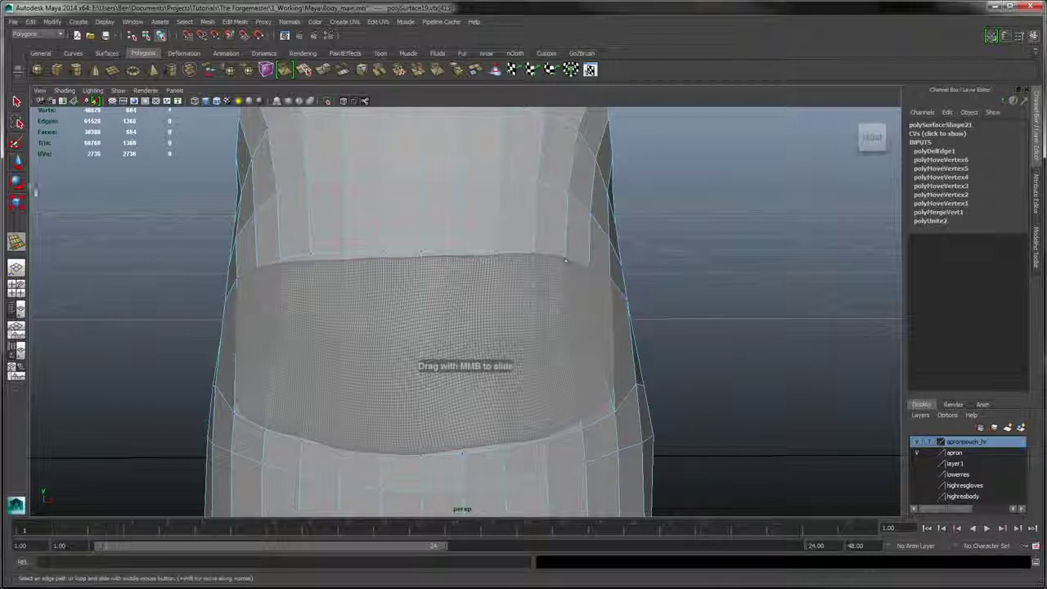
pyautogui.press('w')
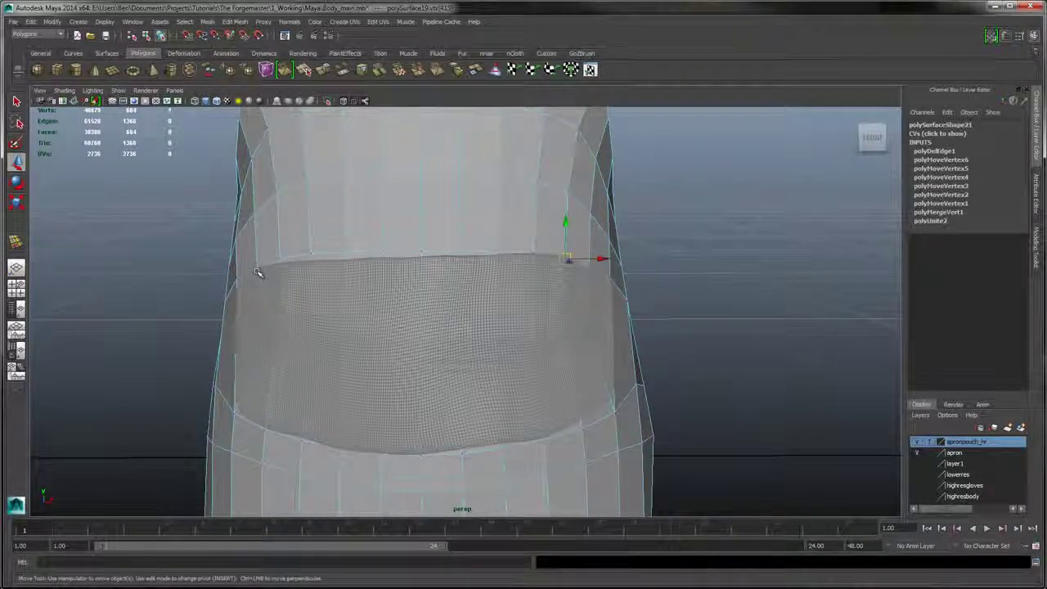
pyautogui.click(407, 273)
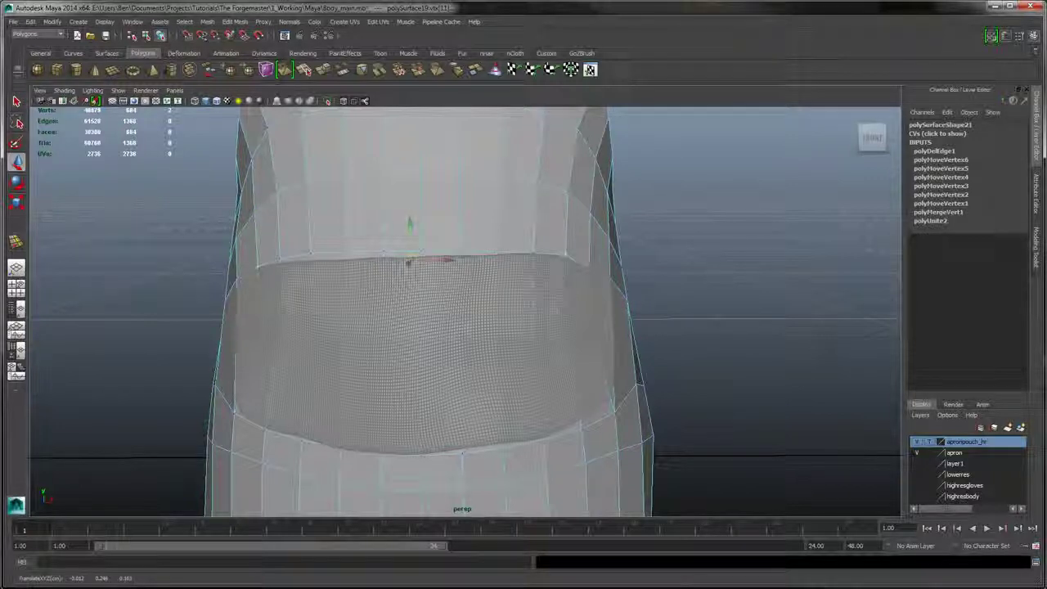
pyautogui.click(583, 282)
pyautogui.click(585, 275)
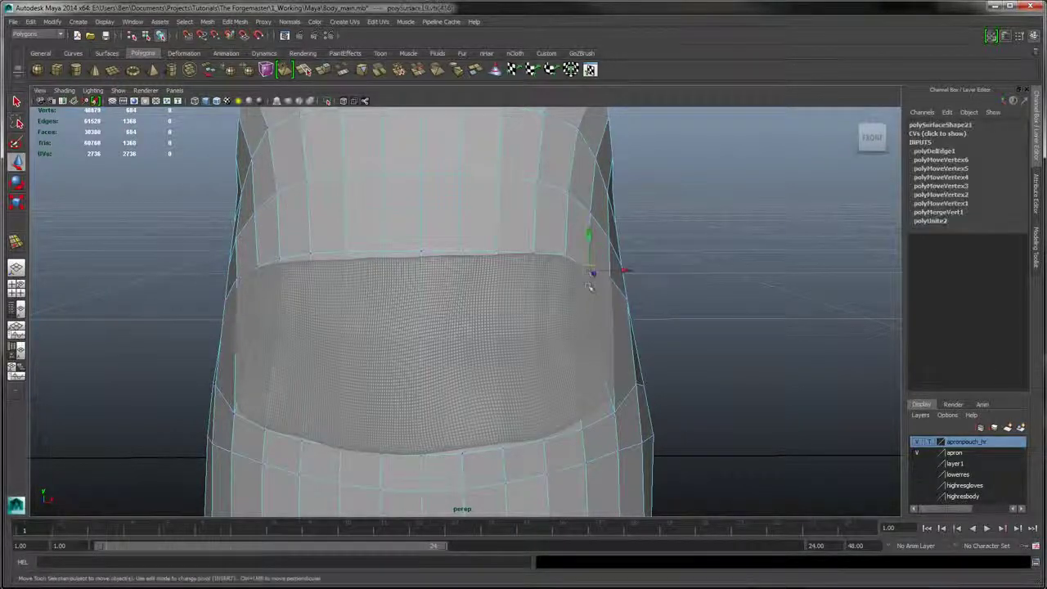
pyautogui.moveTo(589, 272); pyautogui.dragTo(586, 270)
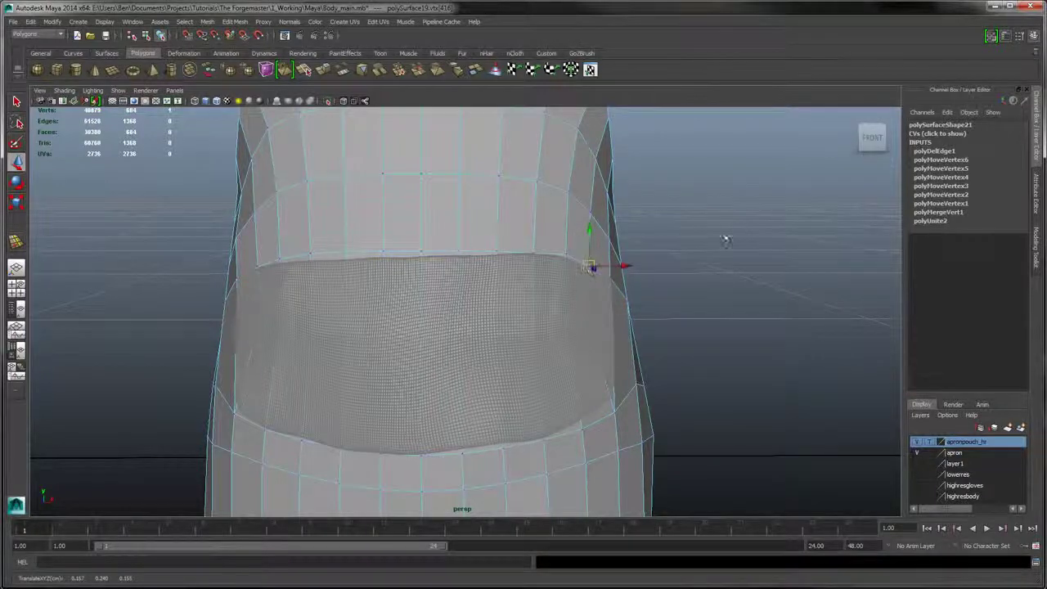
# - Switch the apron to face selection and select the faces behind the pouch from one side edge towards the middle, both rows
pyautogui.keyDown('alt'); pyautogui.moveTo(724, 234); pyautogui.dragTo(547, 349); pyautogui.keyUp('alt')
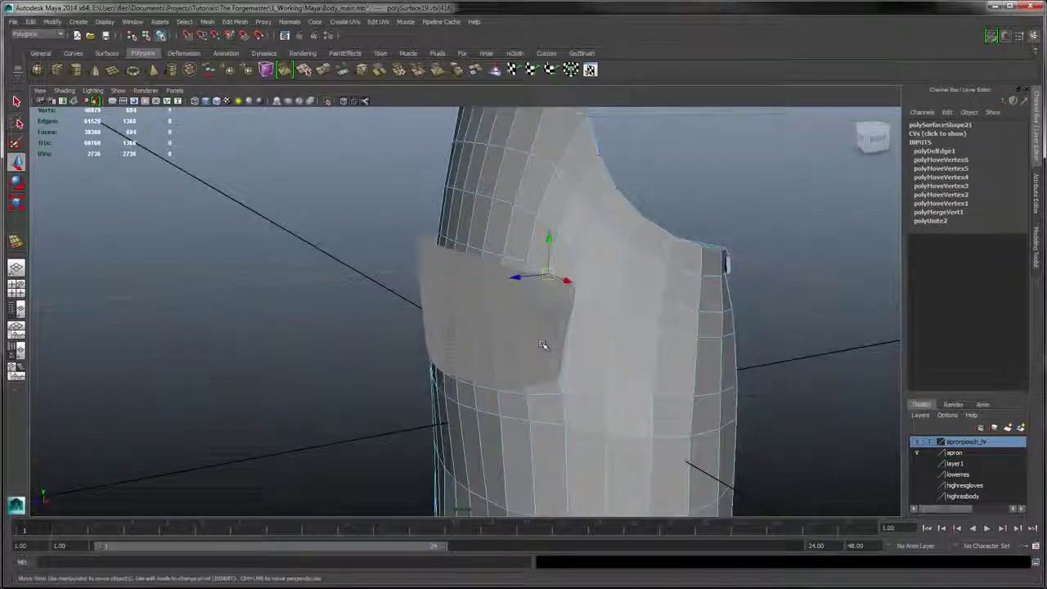
pyautogui.keyDown('alt'); pyautogui.moveTo(327, 292); pyautogui.dragTo(420, 262); pyautogui.keyUp('alt')
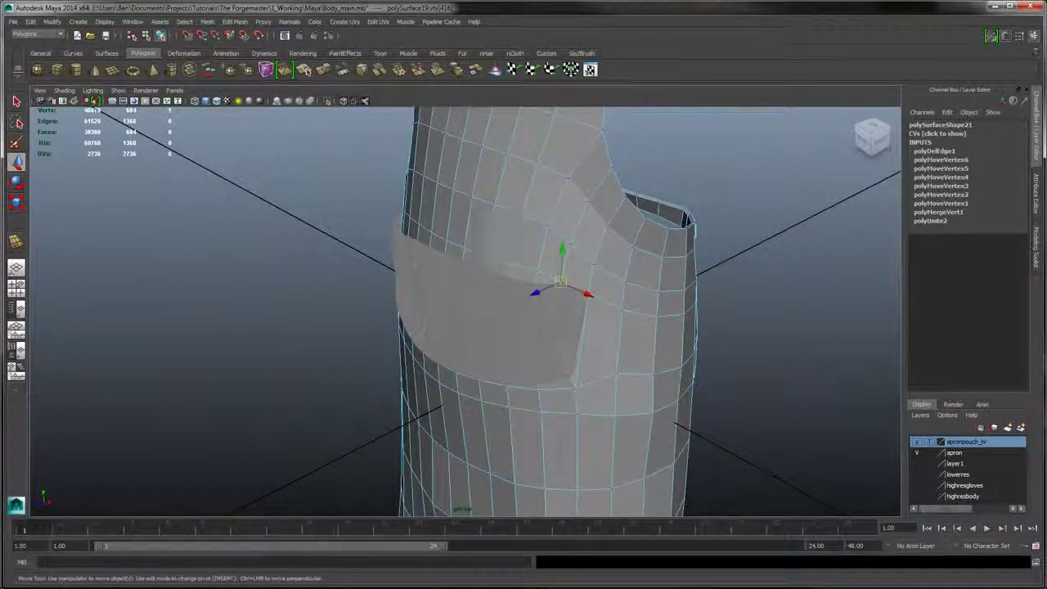
pyautogui.rightClick(526, 246)
pyautogui.moveTo(507, 257); pyautogui.dragTo(526, 273, button='right')
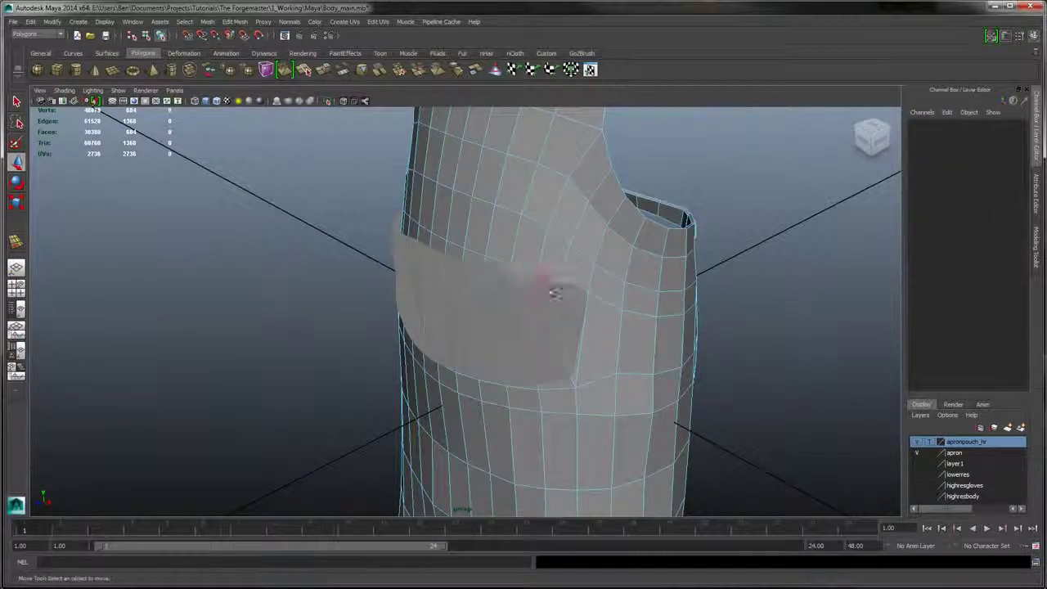
pyautogui.click(553, 340)
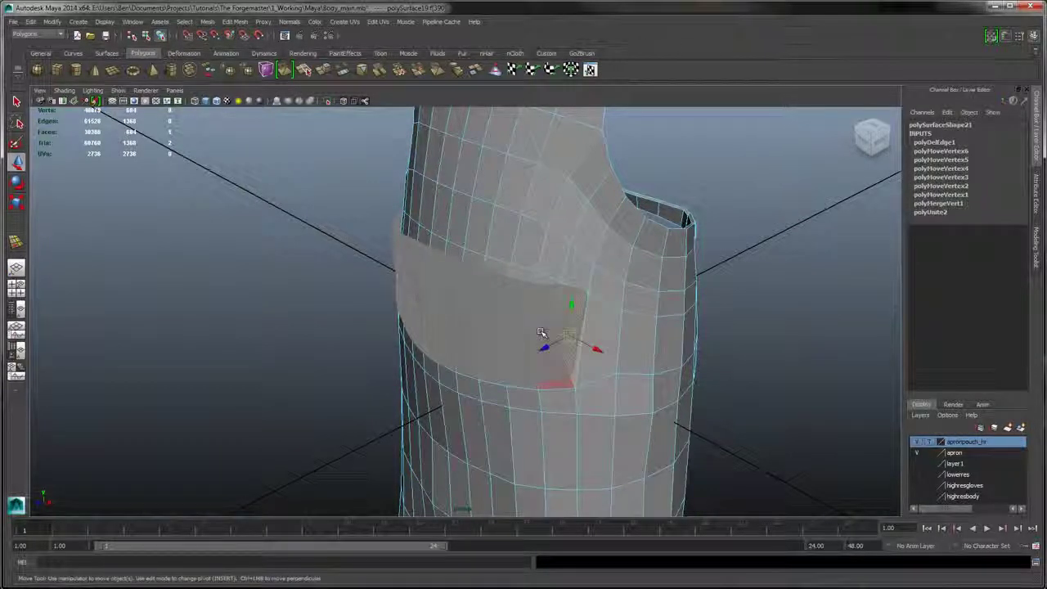
pyautogui.keyDown('shift'); pyautogui.click(539, 331); pyautogui.keyUp('shift')
pyautogui.keyDown('shift'); pyautogui.click(527, 304); pyautogui.keyUp('shift')
pyautogui.keyDown('shift'); pyautogui.click(513, 334); pyautogui.keyUp('shift')
pyautogui.keyDown('shift'); pyautogui.click(489, 334); pyautogui.keyUp('shift')
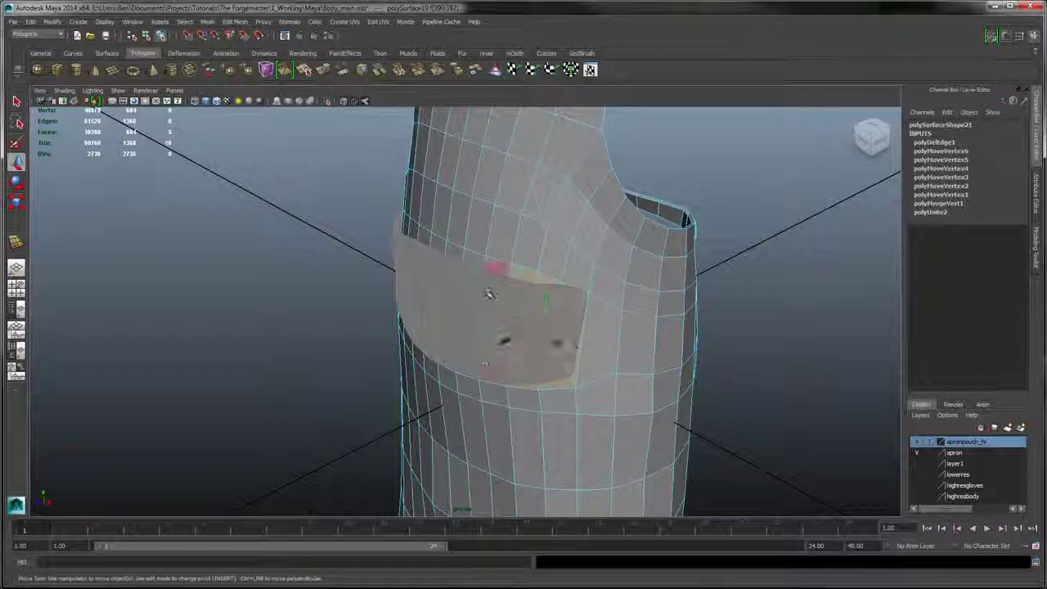
pyautogui.keyDown('shift'); pyautogui.click(488, 291); pyautogui.keyUp('shift')
pyautogui.keyDown('shift'); pyautogui.click(470, 296); pyautogui.keyUp('shift')
pyautogui.keyDown('shift'); pyautogui.click(468, 322); pyautogui.keyUp('shift')
pyautogui.keyDown('shift'); pyautogui.click(451, 319); pyautogui.keyUp('shift')
pyautogui.keyDown('shift'); pyautogui.click(450, 280); pyautogui.keyUp('shift')
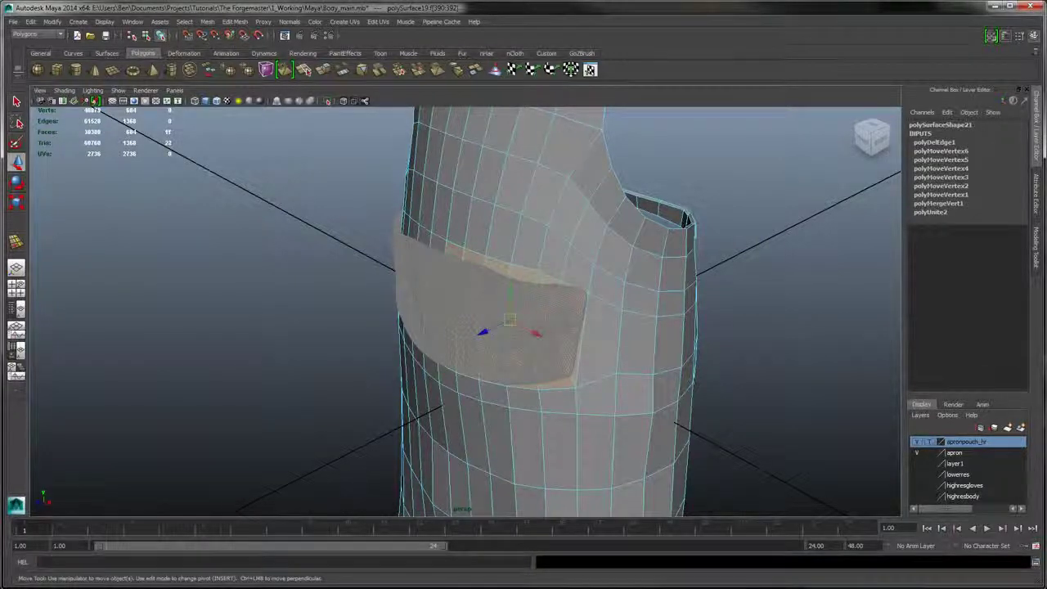
# - Add the remaining apron faces behind the pouch's centre and opposite side to the selection, 22 faces in all
pyautogui.keyDown('alt'); pyautogui.moveTo(448, 285); pyautogui.dragTo(527, 263); pyautogui.keyUp('alt')
pyautogui.keyDown('shift'); pyautogui.click(419, 280); pyautogui.keyUp('shift')
pyautogui.keyDown('shift'); pyautogui.click(413, 312); pyautogui.keyUp('shift')
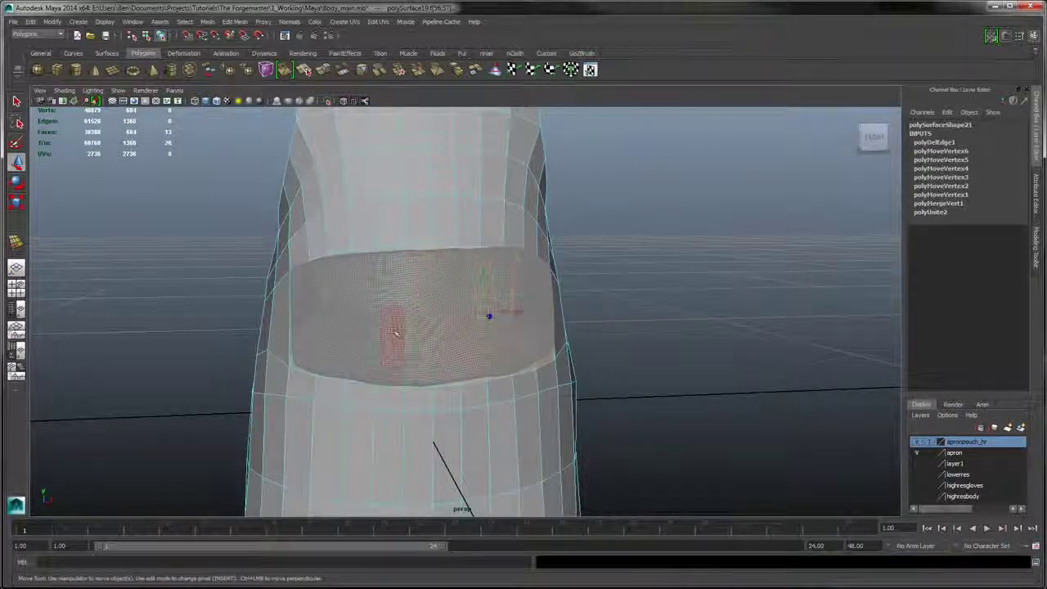
pyautogui.keyDown('shift'); pyautogui.click(392, 329); pyautogui.keyUp('shift')
pyautogui.keyDown('shift'); pyautogui.click(384, 286); pyautogui.keyUp('shift')
pyautogui.keyDown('shift'); pyautogui.click(365, 285); pyautogui.keyUp('shift')
pyautogui.keyDown('shift'); pyautogui.click(368, 326); pyautogui.keyUp('shift')
pyautogui.keyDown('shift'); pyautogui.click(344, 319); pyautogui.keyUp('shift')
pyautogui.keyDown('shift'); pyautogui.click(336, 295); pyautogui.keyUp('shift')
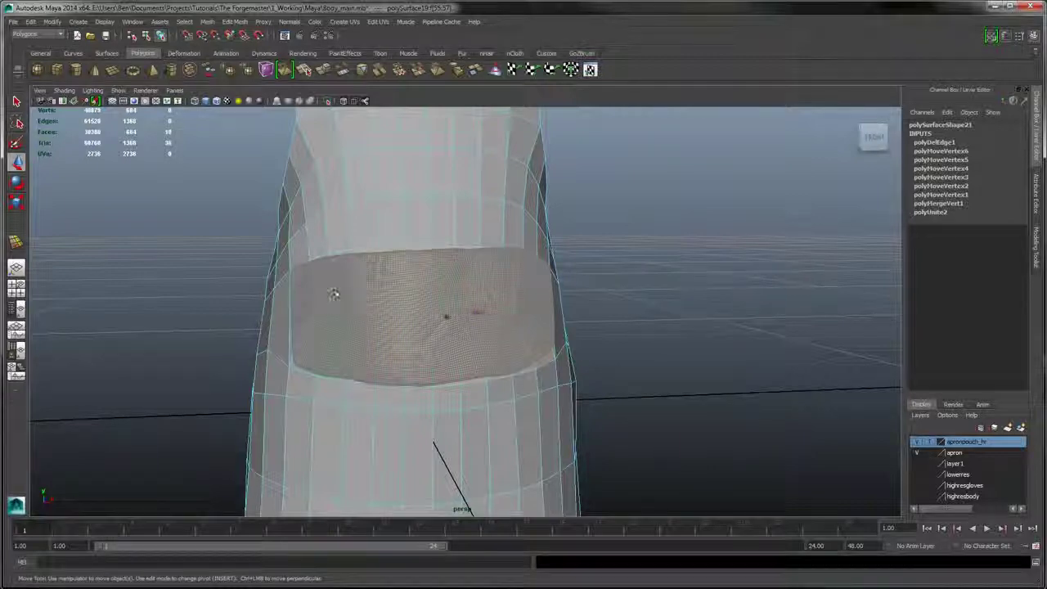
pyautogui.keyDown('shift'); pyautogui.click(322, 288); pyautogui.keyUp('shift')
pyautogui.keyDown('shift'); pyautogui.click(329, 308); pyautogui.keyUp('shift')
pyautogui.keyDown('alt'); pyautogui.moveTo(373, 300); pyautogui.dragTo(430, 305); pyautogui.keyUp('alt')
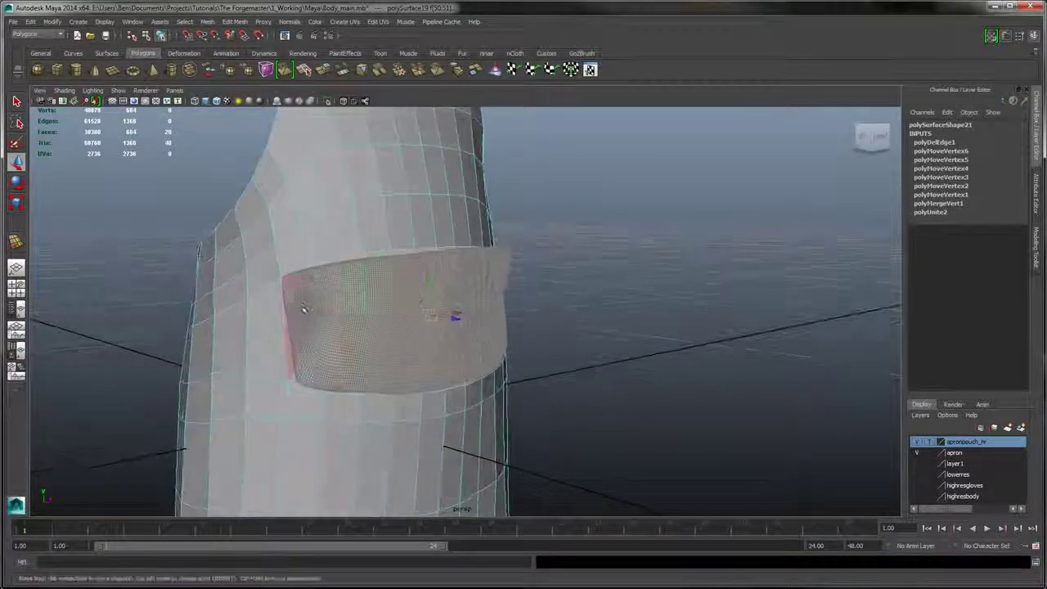
pyautogui.keyDown('shift'); pyautogui.click(304, 306); pyautogui.keyUp('shift')
pyautogui.keyDown('shift'); pyautogui.click(314, 348); pyautogui.keyUp('shift')
# - Extrude the selected pouch faces outward from the apron with a local translate of about 0.031, -0.002, 0.028
pyautogui.keyDown('alt'); pyautogui.moveTo(590, 299); pyautogui.dragTo(596, 298, button='right'); pyautogui.keyUp('alt')
pyautogui.moveTo(597, 299)
pyautogui.keyDown('alt'); pyautogui.mouseDown()
pyautogui.moveTo(572, 286)
pyautogui.moveTo(595, 298)
pyautogui.mouseUp(); pyautogui.keyUp('alt')
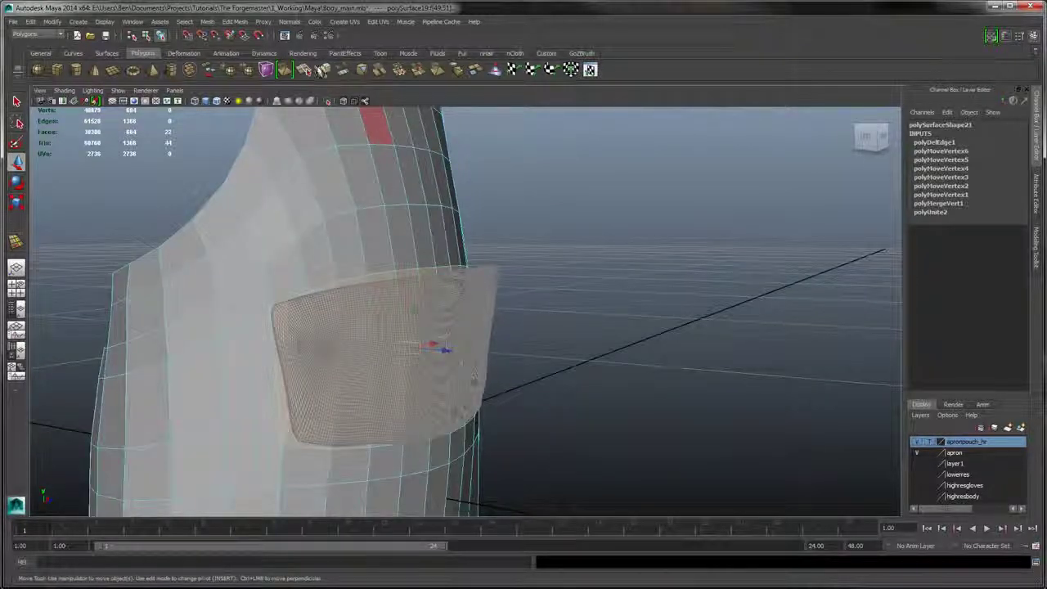
pyautogui.click(324, 70)
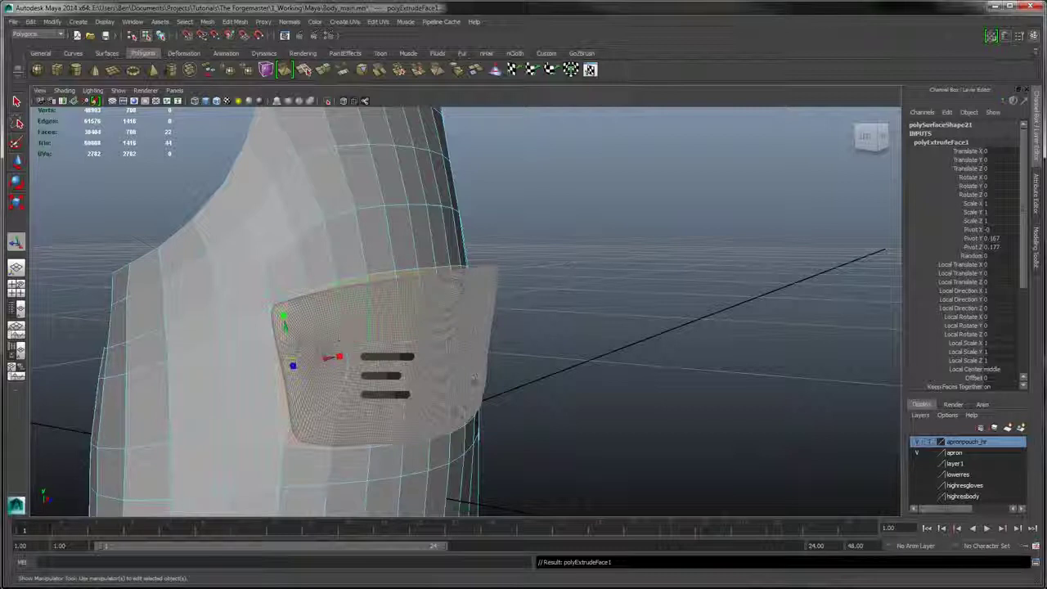
pyautogui.keyDown('alt'); pyautogui.moveTo(337, 338); pyautogui.dragTo(588, 327); pyautogui.keyUp('alt')
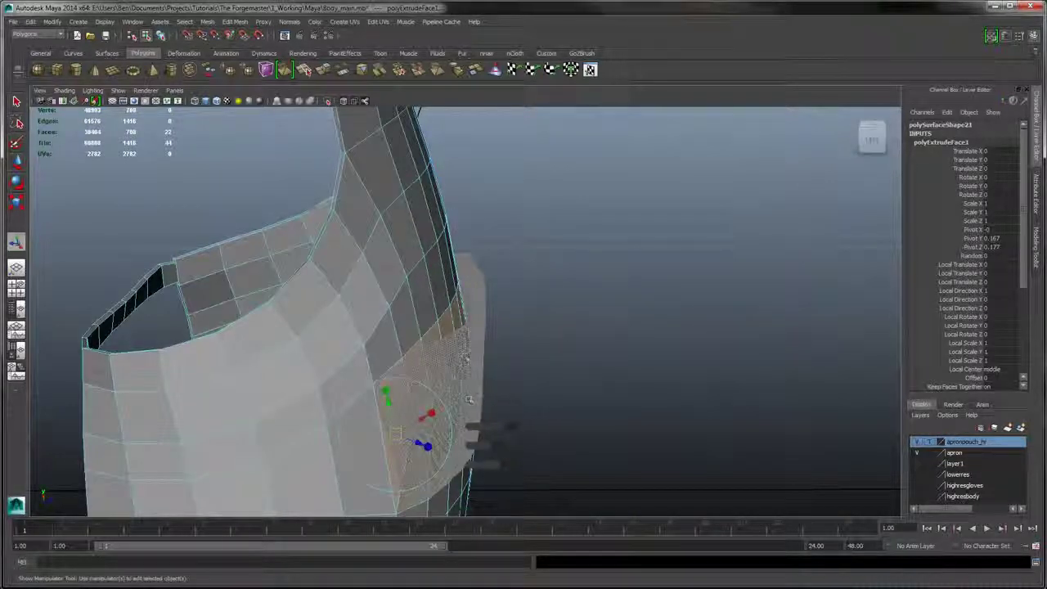
pyautogui.moveTo(469, 399); pyautogui.dragTo(355, 286)
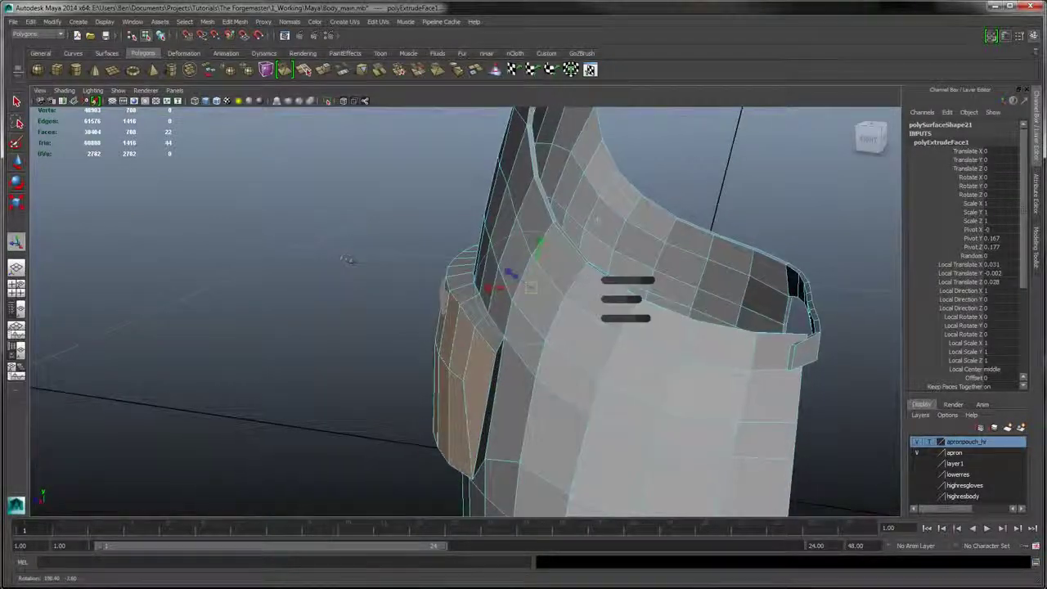
# - Try to merge the extrusion's lower vertices into the adjoining apron vertices with the Merge Vertex Tool
pyautogui.keyDown('alt'); pyautogui.moveTo(355, 288); pyautogui.dragTo(368, 306, button='right'); pyautogui.keyUp('alt')
pyautogui.keyDown('alt'); pyautogui.moveTo(368, 305); pyautogui.dragTo(676, 231); pyautogui.keyUp('alt')
pyautogui.click(564, 187)
pyautogui.click(371, 320)
pyautogui.rightClick(263, 263)
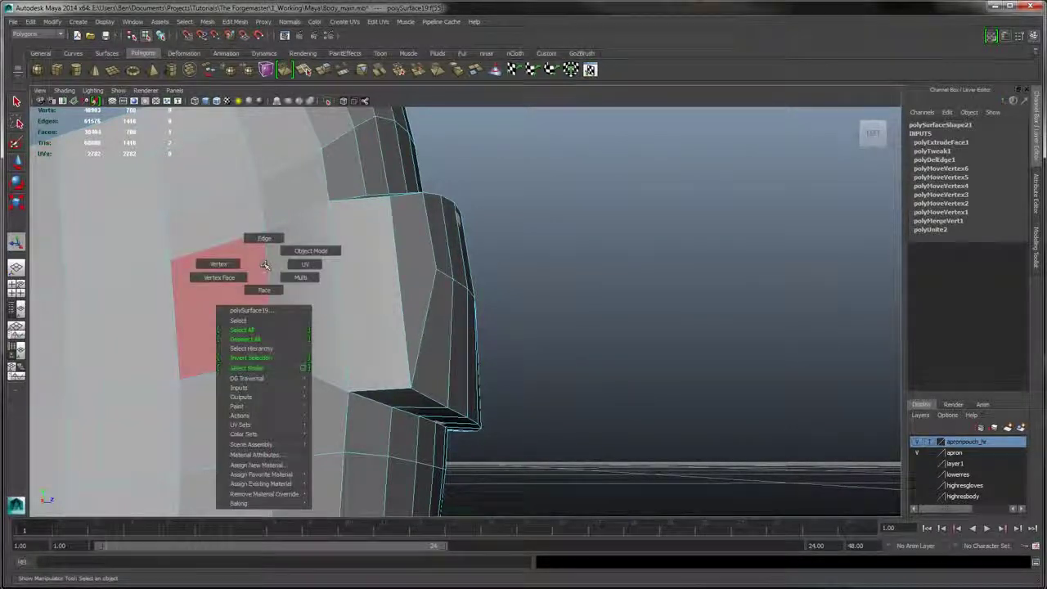
pyautogui.moveTo(215, 261); pyautogui.dragTo(216, 262, button='right')
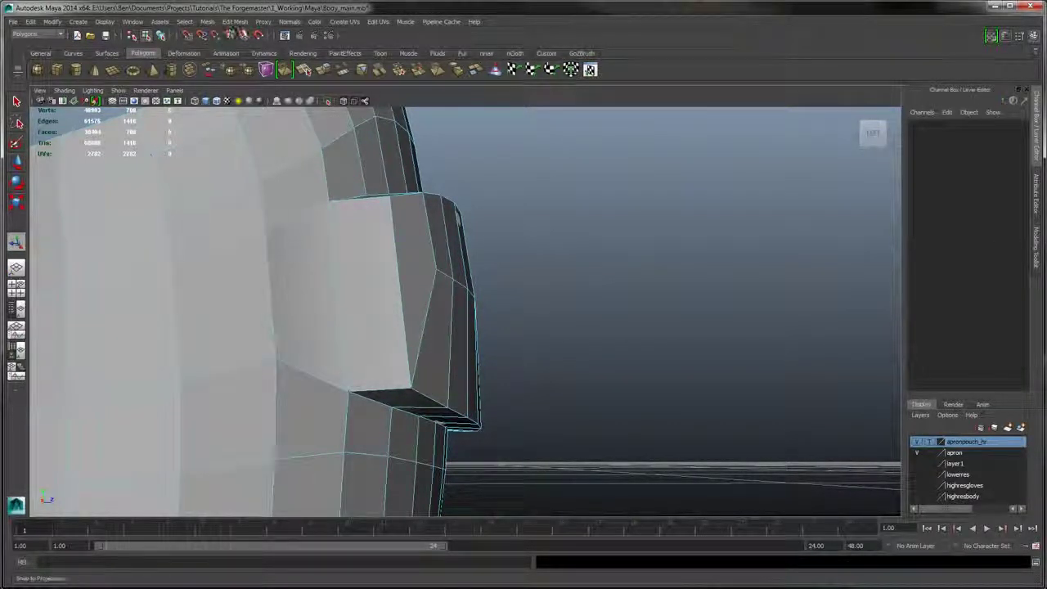
pyautogui.click(236, 22)
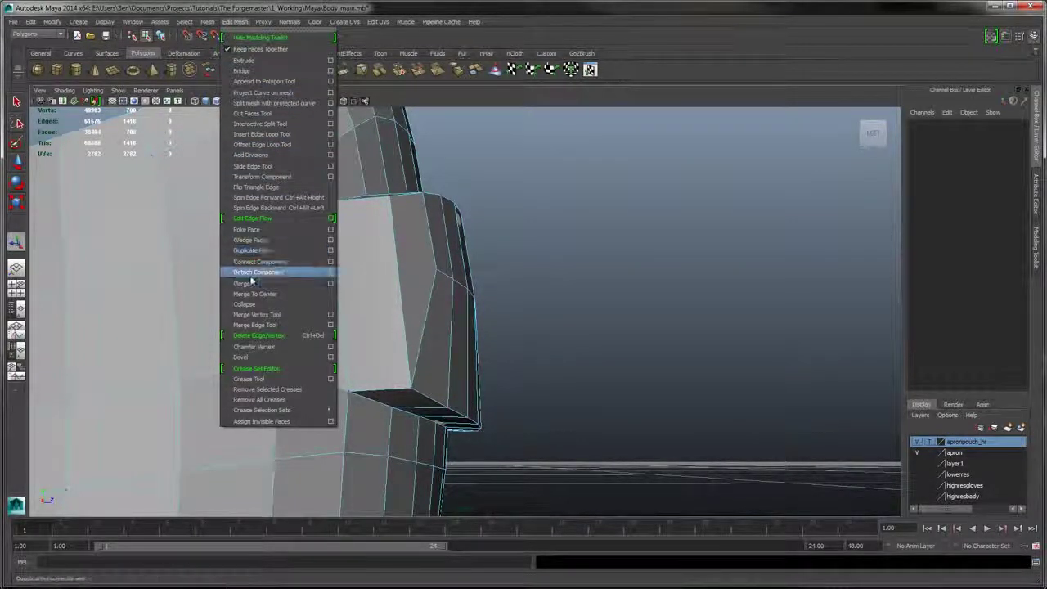
pyautogui.click(260, 315)
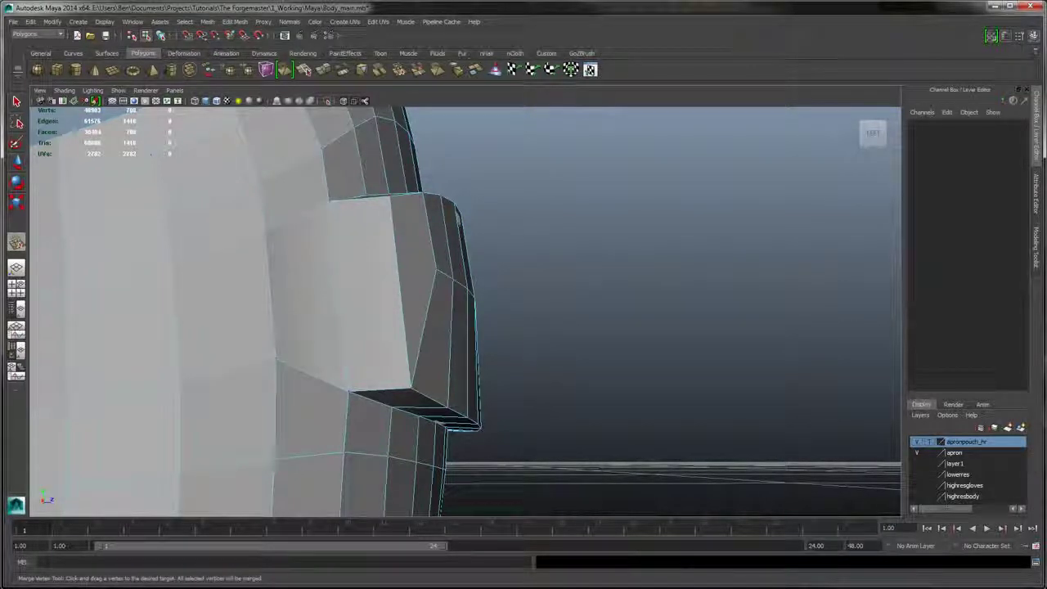
pyautogui.moveTo(410, 388); pyautogui.dragTo(348, 393)
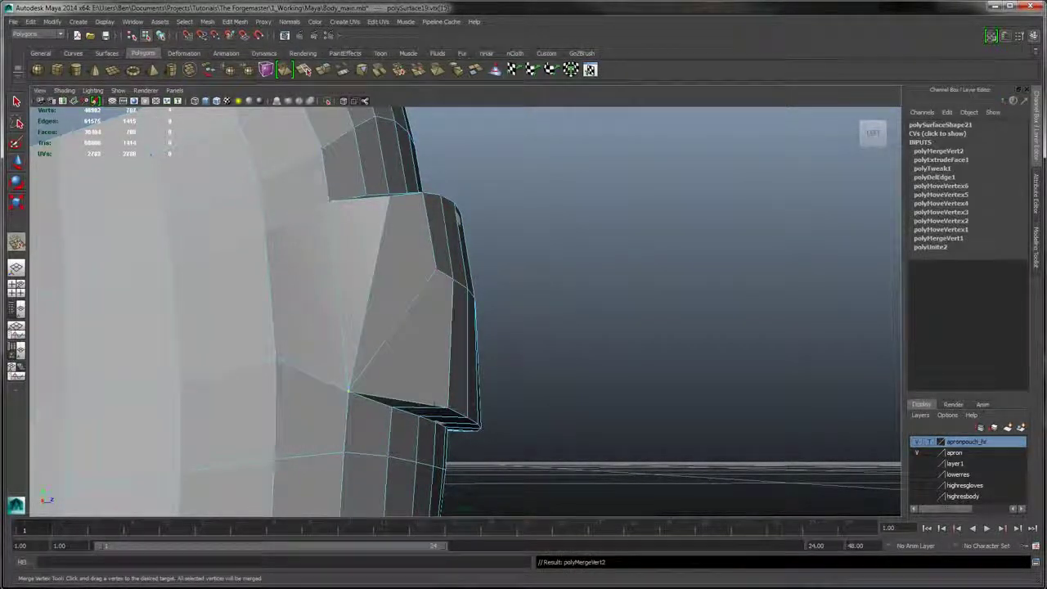
pyautogui.moveTo(448, 407); pyautogui.dragTo(435, 241)
pyautogui.moveTo(328, 306); pyautogui.dragTo(293, 326)
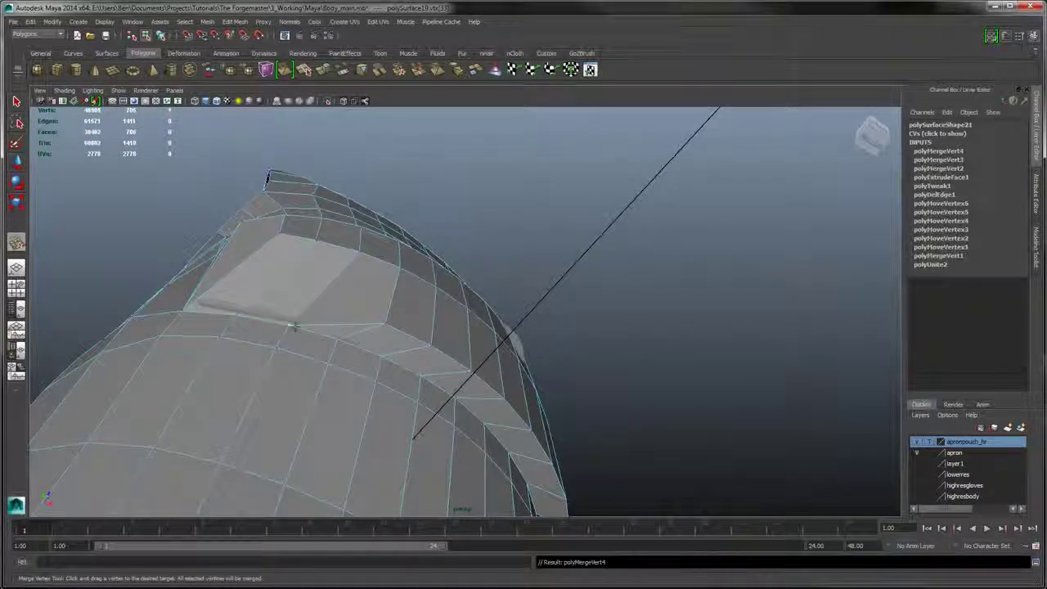
pyautogui.moveTo(384, 325); pyautogui.dragTo(435, 377)
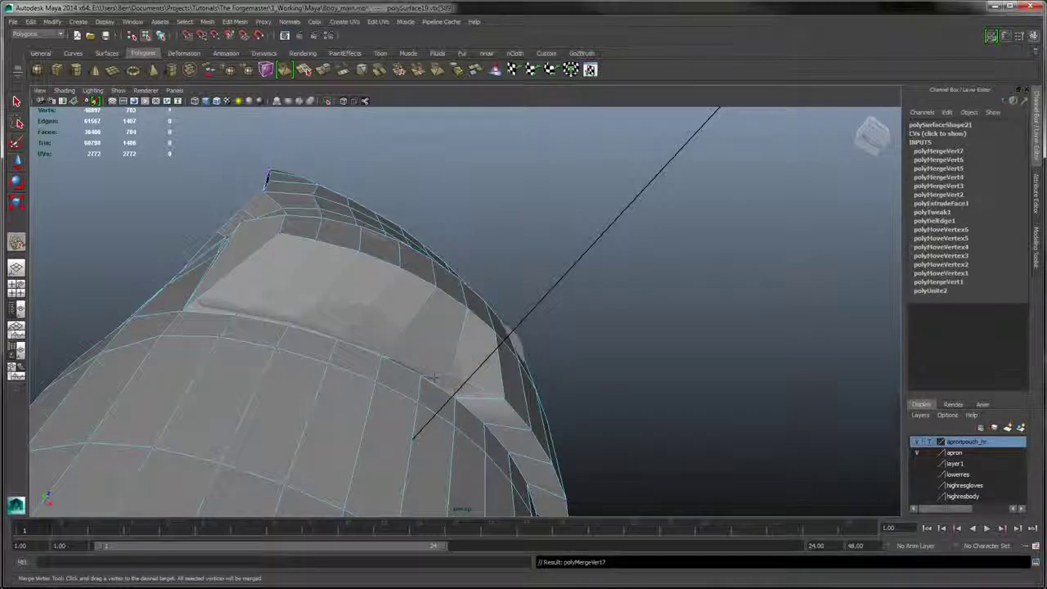
# - Undo the vertex merges back to the pouch extrusion with its front faces selected
pyautogui.hotkey('ctrl', 'z')
pyautogui.keyDown('alt'); pyautogui.moveTo(570, 308); pyautogui.dragTo(408, 321); pyautogui.keyUp('alt')
pyautogui.hotkey('ctrl', 'z')
pyautogui.hotkey('ctrl', 'z')
pyautogui.hotkey('ctrl', 'z')
pyautogui.hotkey('ctrl', 'z')
pyautogui.hotkey('ctrl', 'z')
pyautogui.hotkey('ctrl', 'z')
pyautogui.hotkey('ctrl', 'z')
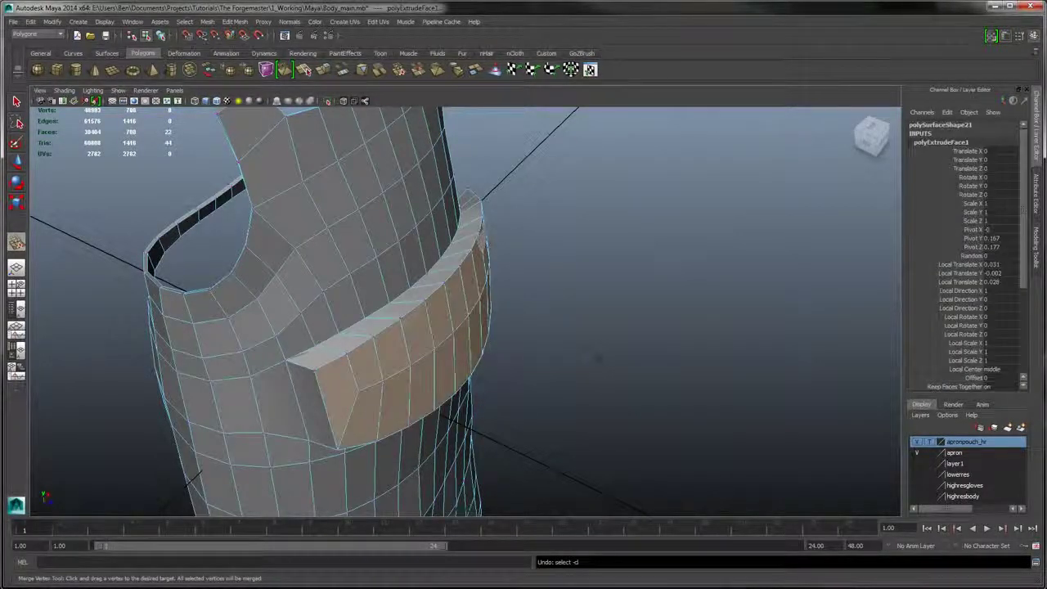
# - Extrude the 22 selected pouch faces outward from the apron with a local translate of about 0.002, -0.008, 0.033
pyautogui.keyDown('alt'); pyautogui.moveTo(457, 327); pyautogui.dragTo(490, 299); pyautogui.keyUp('alt')
pyautogui.click(324, 70)
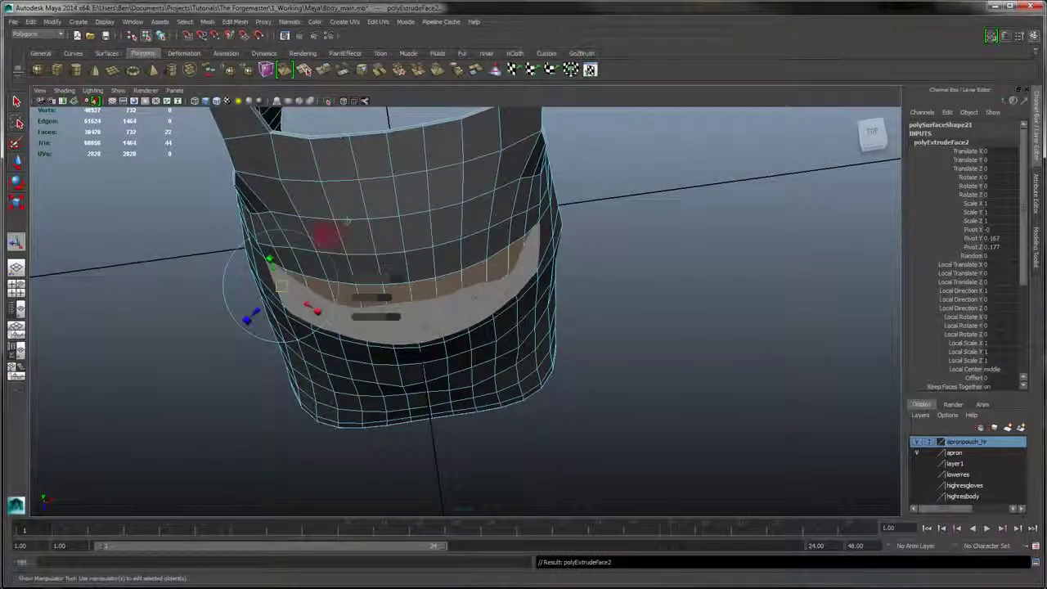
pyautogui.keyDown('alt'); pyautogui.moveTo(346, 219); pyautogui.dragTo(341, 230); pyautogui.keyUp('alt')
pyautogui.keyDown('alt'); pyautogui.moveTo(413, 318); pyautogui.dragTo(452, 327); pyautogui.keyUp('alt')
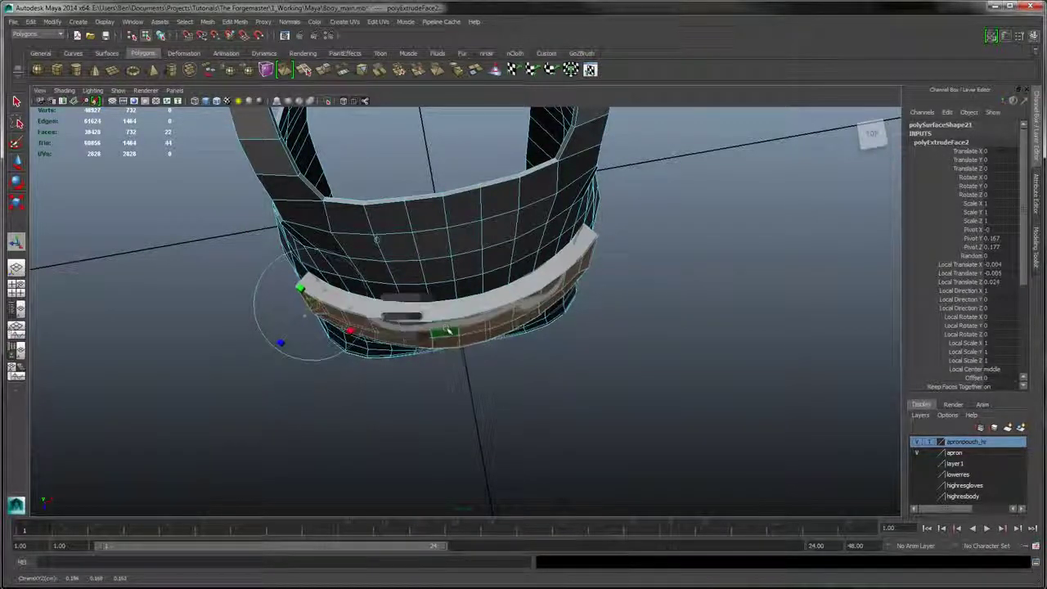
pyautogui.moveTo(451, 334); pyautogui.dragTo(446, 338)
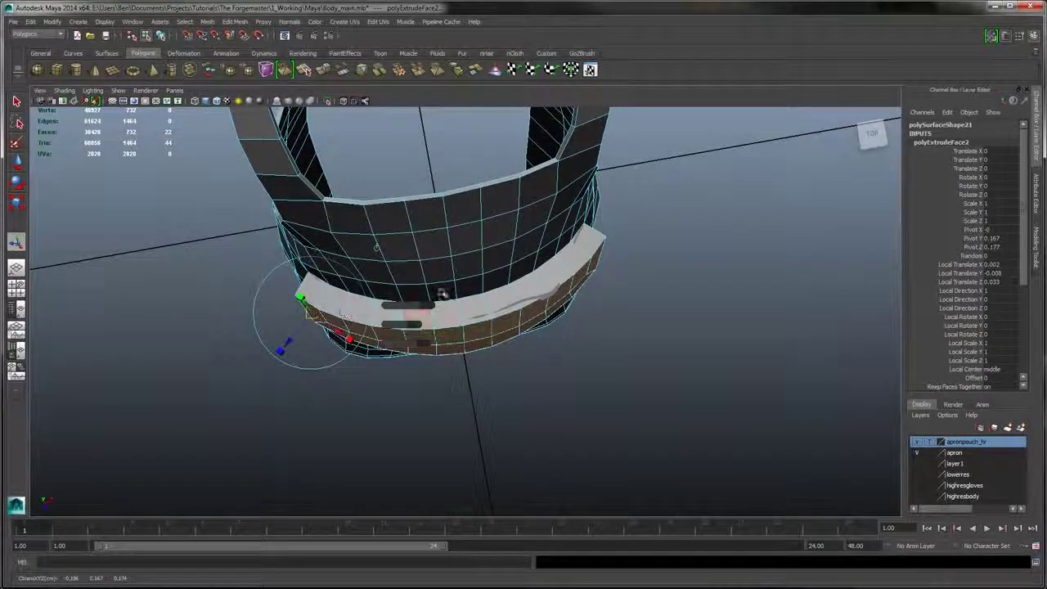
pyautogui.keyDown('alt'); pyautogui.moveTo(441, 292); pyautogui.dragTo(497, 219); pyautogui.keyUp('alt')
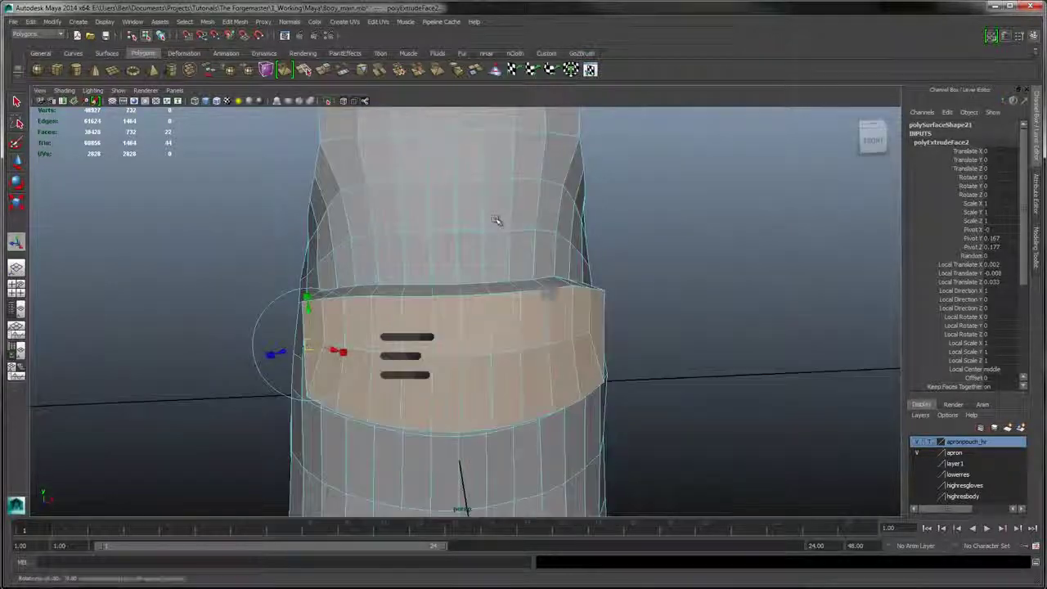
# - Merge the extrusion's lower vertices into the adjoining apron vertices with the Merge Vertex Tool, undoing the last stray merge
pyautogui.moveTo(398, 289); pyautogui.dragTo(352, 288, button='right')
pyautogui.click(625, 286)
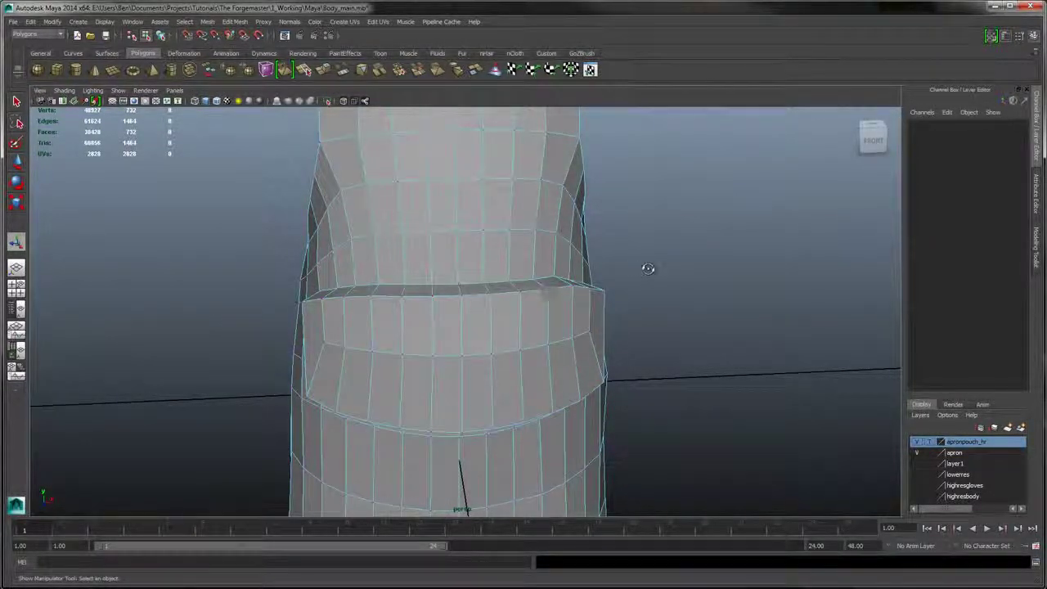
pyautogui.keyDown('alt'); pyautogui.moveTo(647, 268); pyautogui.dragTo(564, 245); pyautogui.keyUp('alt')
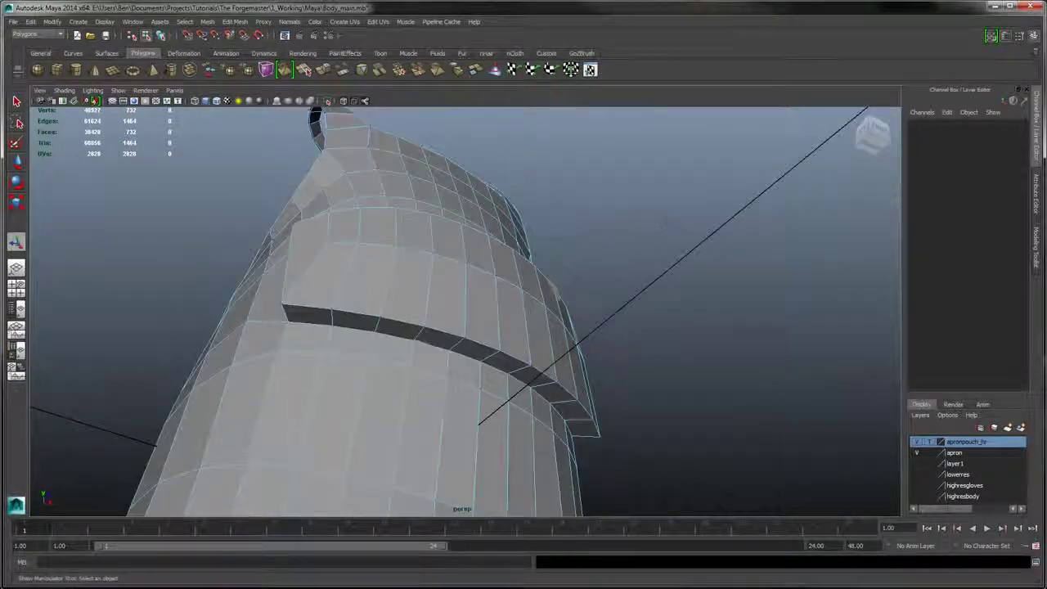
pyautogui.click(234, 21)
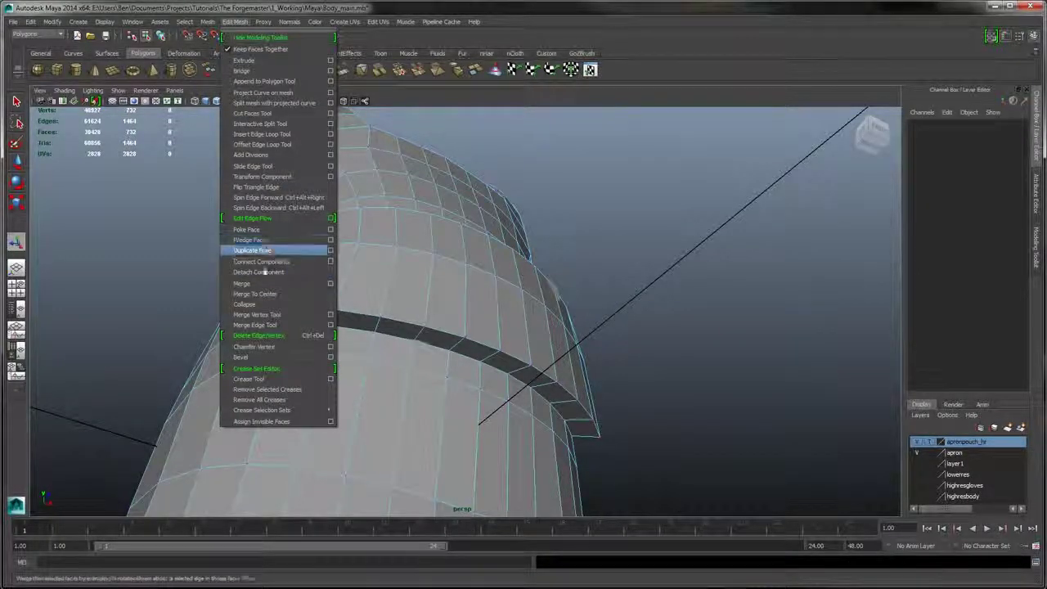
pyautogui.click(260, 315)
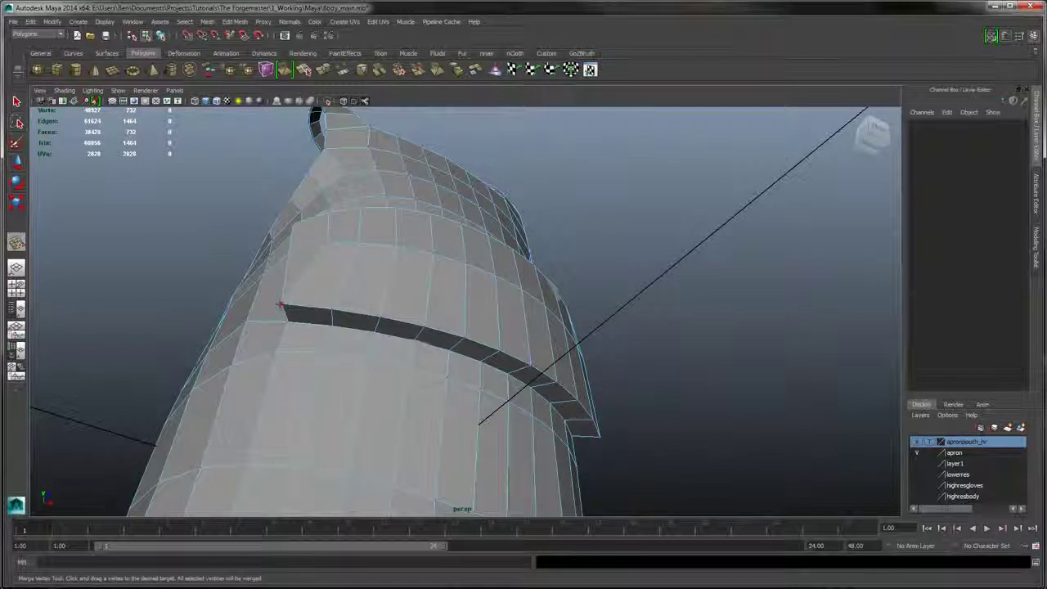
pyautogui.moveTo(281, 304); pyautogui.dragTo(530, 365)
pyautogui.keyDown('alt'); pyautogui.moveTo(610, 323); pyautogui.dragTo(656, 344); pyautogui.keyUp('alt')
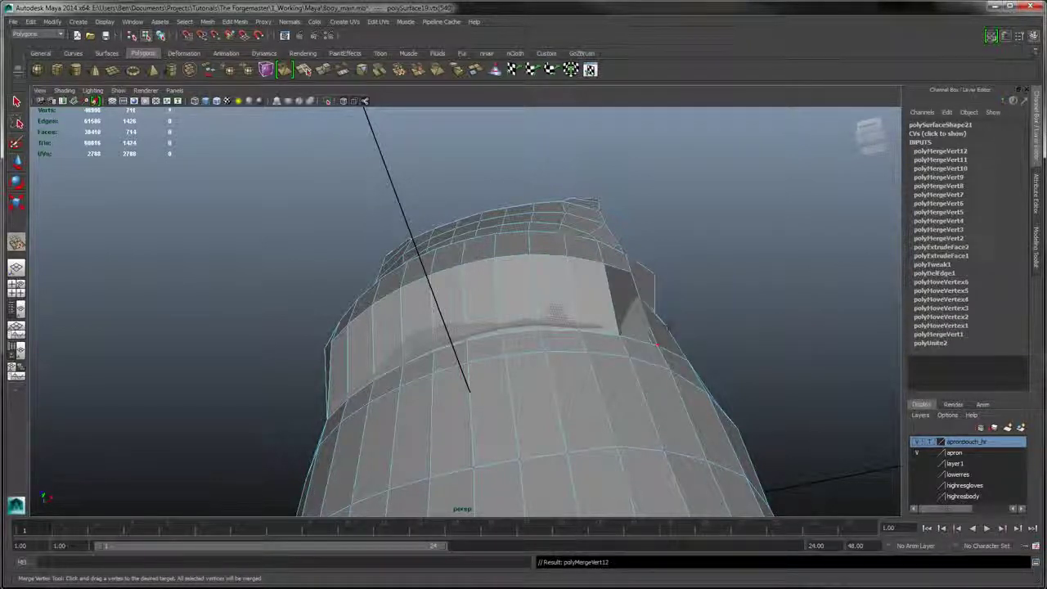
pyautogui.hotkey('ctrl', 'z')
# - Merge the remaining lower corner vertices at the pouch's ends into the apron with the Merge Vertex Tool
pyautogui.keyDown('alt'); pyautogui.moveTo(695, 290); pyautogui.dragTo(606, 262); pyautogui.keyUp('alt')
pyautogui.keyDown('alt'); pyautogui.moveTo(606, 263); pyautogui.dragTo(544, 280); pyautogui.keyUp('alt')
pyautogui.keyDown('alt'); pyautogui.moveTo(528, 227); pyautogui.dragTo(757, 298); pyautogui.keyUp('alt')
pyautogui.keyDown('alt'); pyautogui.moveTo(449, 278); pyautogui.dragTo(448, 313); pyautogui.keyUp('alt')
pyautogui.keyDown('alt'); pyautogui.moveTo(448, 313); pyautogui.dragTo(532, 237); pyautogui.keyUp('alt')
pyautogui.rightClick(589, 300)
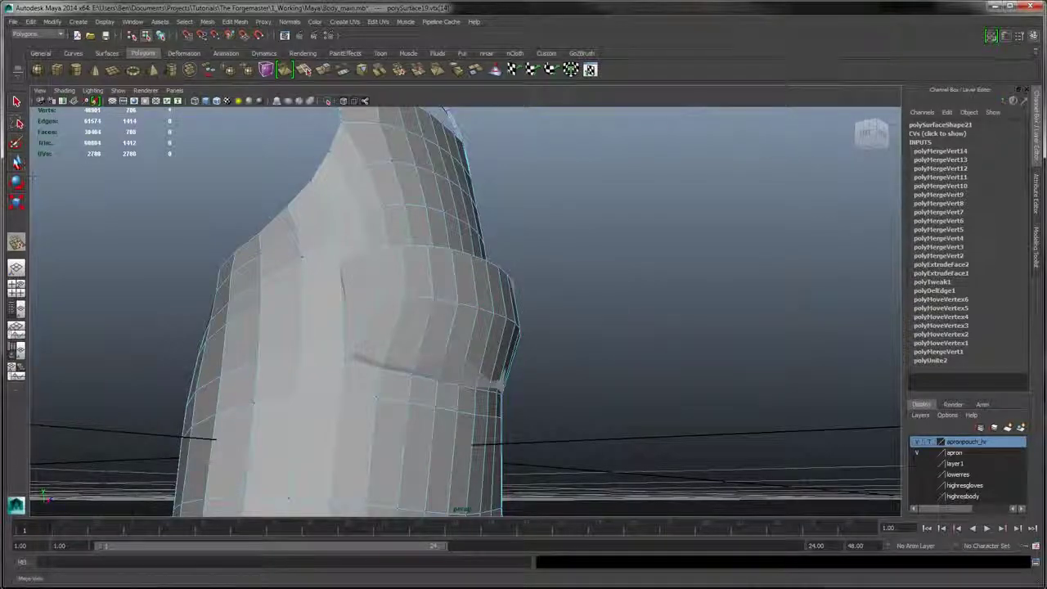
pyautogui.press('w')
pyautogui.keyDown('alt'); pyautogui.moveTo(524, 304); pyautogui.dragTo(347, 309); pyautogui.keyUp('alt')
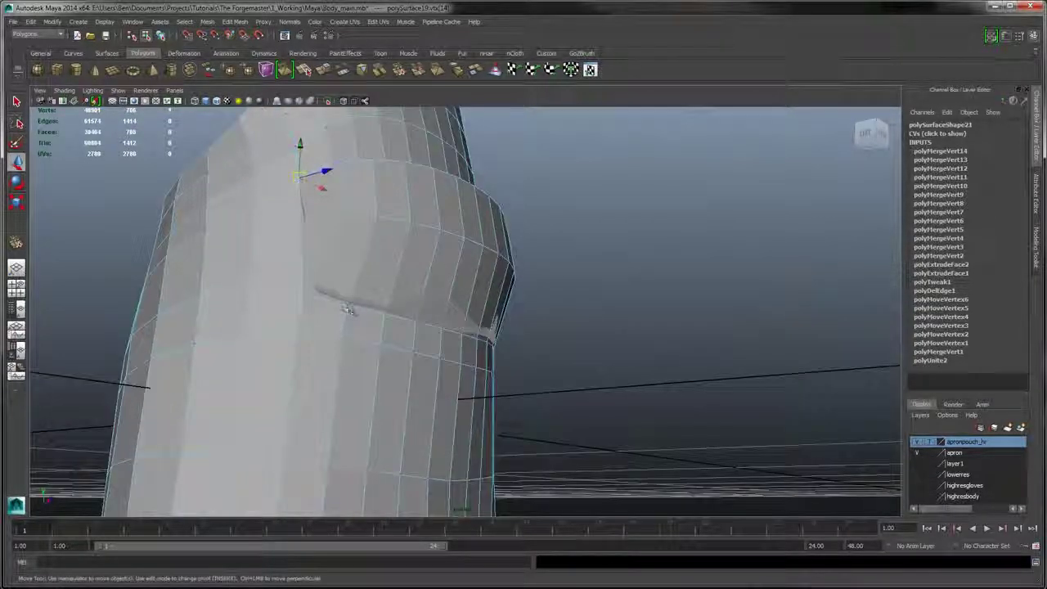
pyautogui.keyDown('shift'); pyautogui.click(305, 295); pyautogui.keyUp('shift')
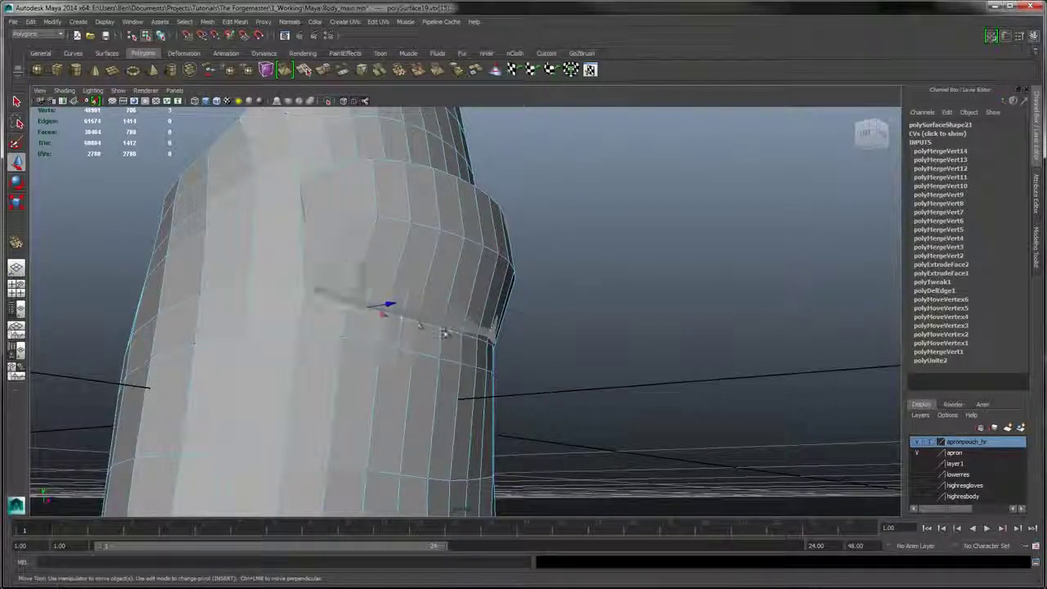
pyautogui.keyDown('alt'); pyautogui.moveTo(600, 308); pyautogui.dragTo(491, 340); pyautogui.keyUp('alt')
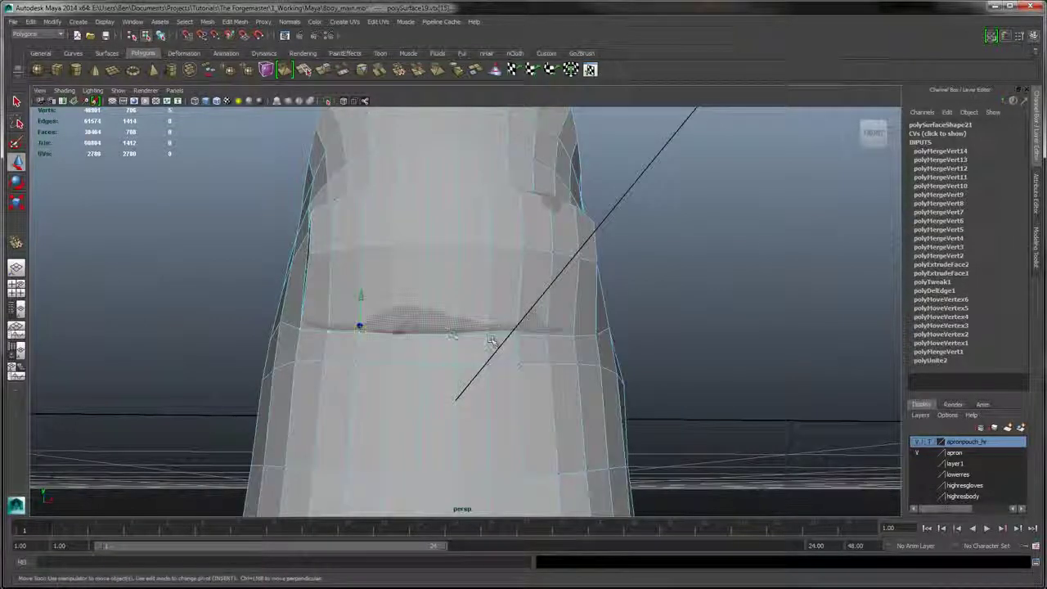
pyautogui.hotkey('ctrl', 'z')
pyautogui.hotkey('ctrl', 'z')
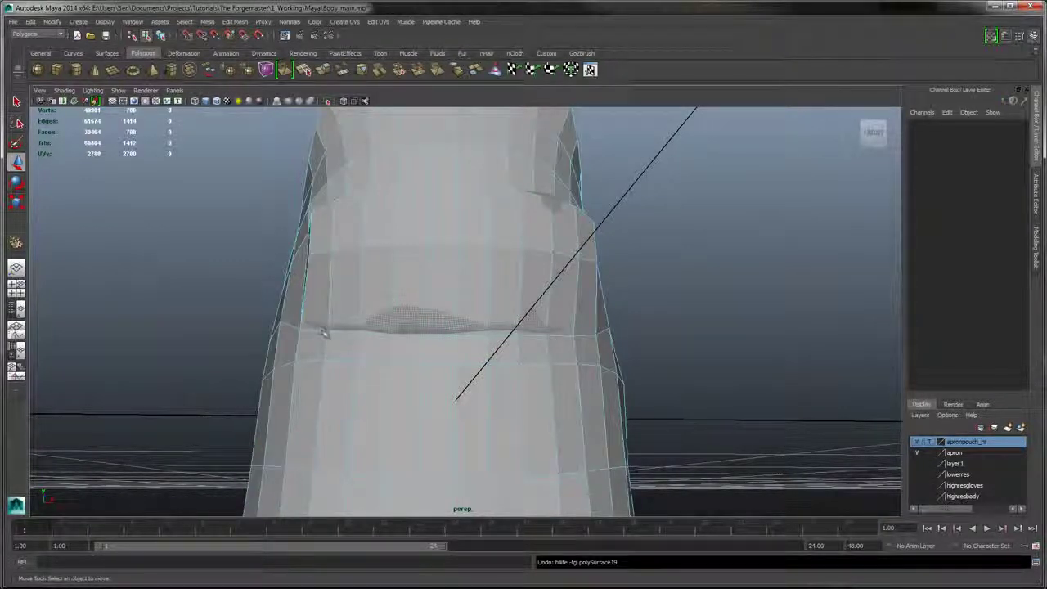
# - Select the row of 11 vertices along the pouch's bottom seam and move them slightly outward from the apron
pyautogui.moveTo(286, 316); pyautogui.dragTo(604, 347)
pyautogui.keyDown('alt'); pyautogui.moveTo(665, 332); pyautogui.dragTo(516, 347); pyautogui.keyUp('alt')
pyautogui.keyDown('alt'); pyautogui.moveTo(572, 318); pyautogui.dragTo(553, 352); pyautogui.keyUp('alt')
pyautogui.moveTo(459, 338); pyautogui.dragTo(461, 341)
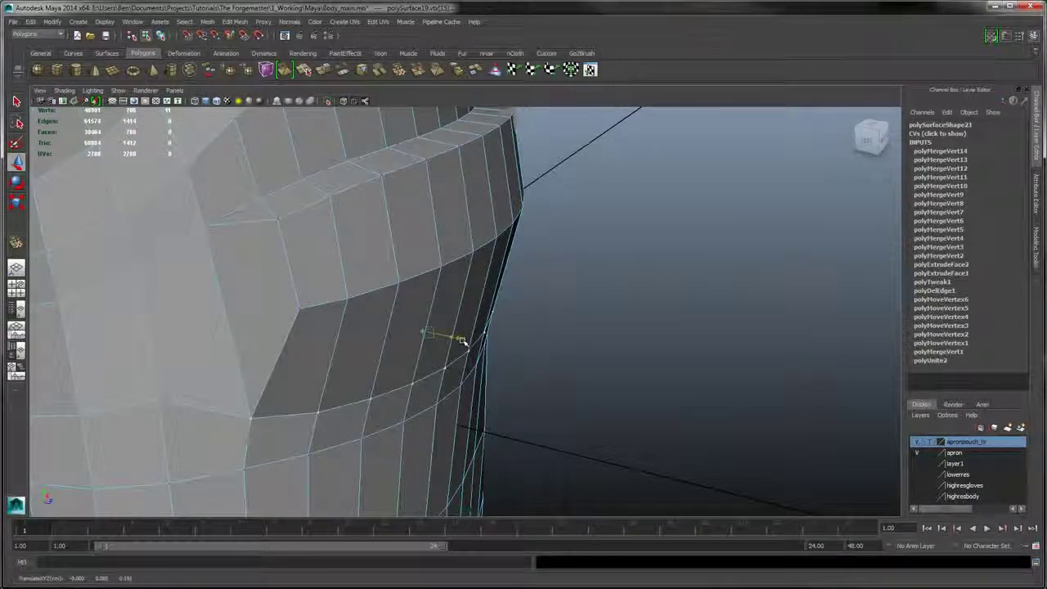
# - Adjust the height of individual vertices along the pouch's upper edge to smooth its outline
pyautogui.keyDown('alt'); pyautogui.moveTo(587, 320); pyautogui.dragTo(389, 318); pyautogui.keyUp('alt')
pyautogui.keyDown('alt'); pyautogui.moveTo(533, 227); pyautogui.dragTo(481, 346, button='middle'); pyautogui.keyUp('alt')
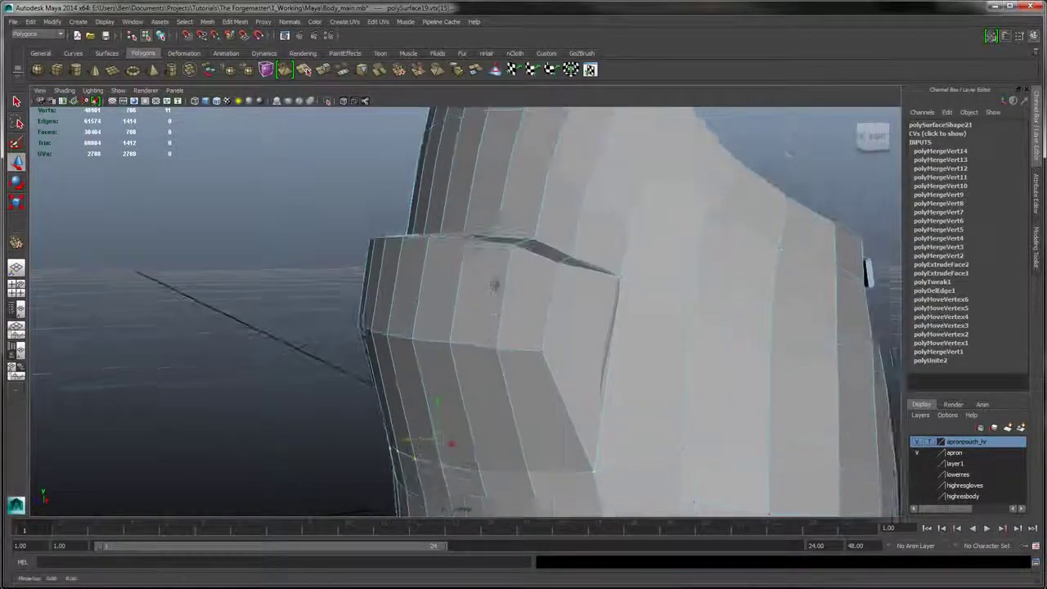
pyautogui.keyDown('alt'); pyautogui.moveTo(496, 285); pyautogui.dragTo(647, 319); pyautogui.keyUp('alt')
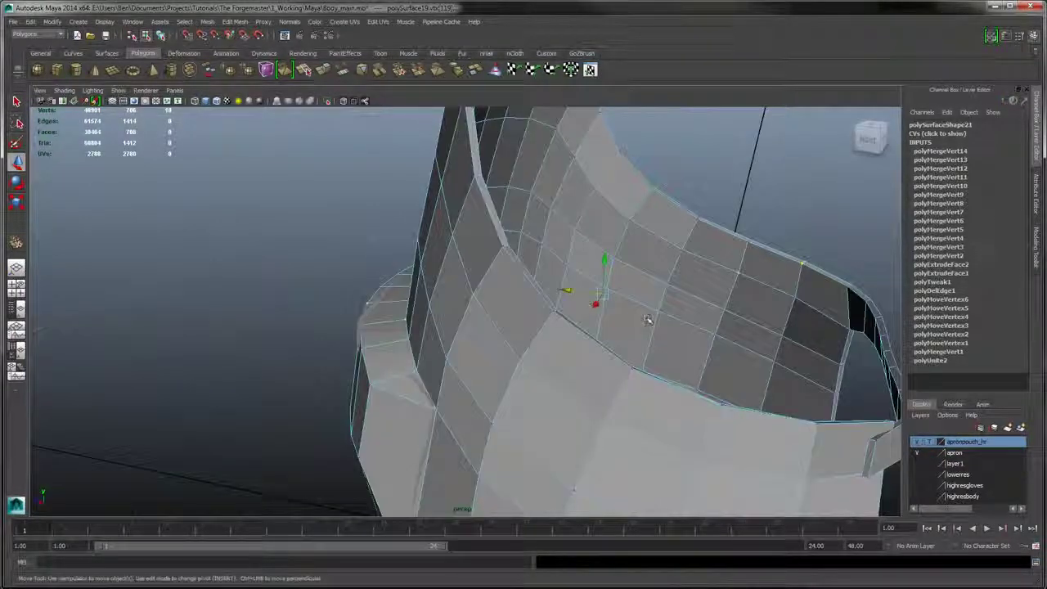
pyautogui.click(699, 215)
pyautogui.hotkey('ctrl', 'z')
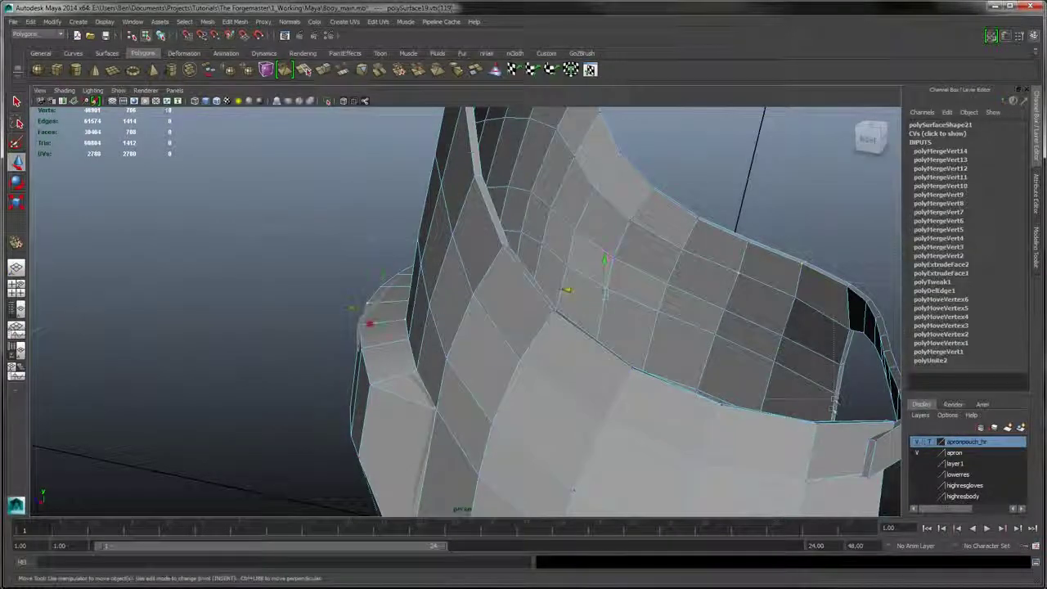
pyautogui.keyDown('alt'); pyautogui.moveTo(605, 278); pyautogui.dragTo(459, 313); pyautogui.keyUp('alt')
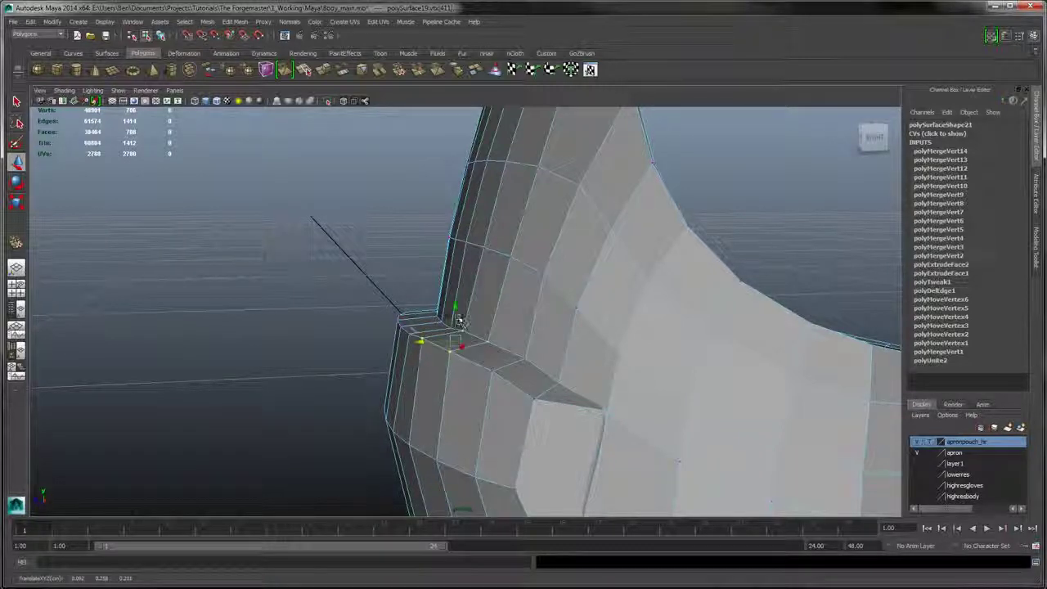
pyautogui.moveTo(454, 338)
pyautogui.keyDown('alt'); pyautogui.mouseDown()
pyautogui.moveTo(537, 304)
pyautogui.moveTo(455, 342)
pyautogui.mouseUp(); pyautogui.keyUp('alt')
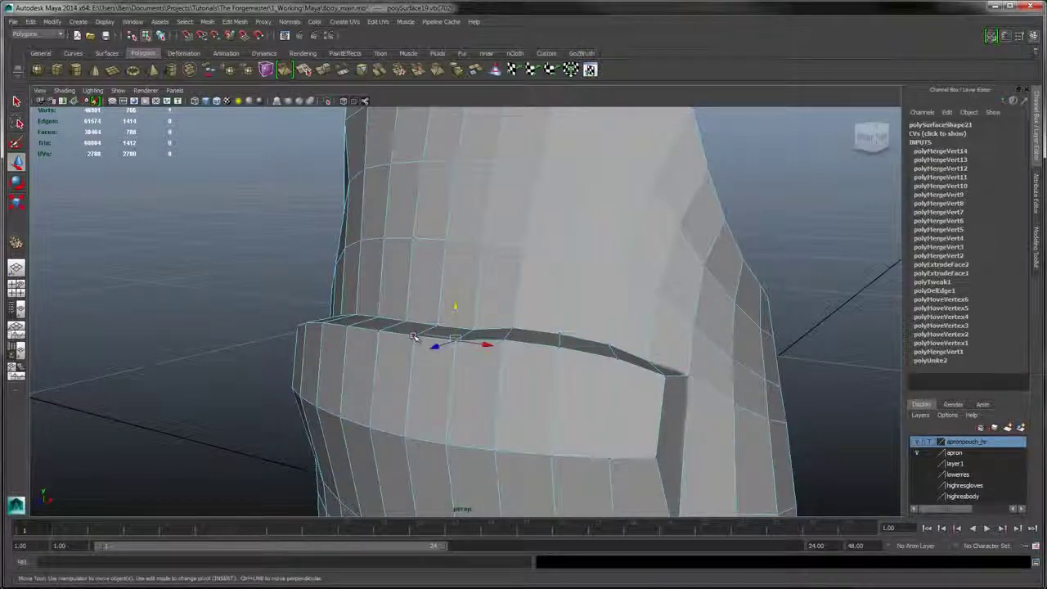
pyautogui.moveTo(435, 315); pyautogui.dragTo(434, 313)
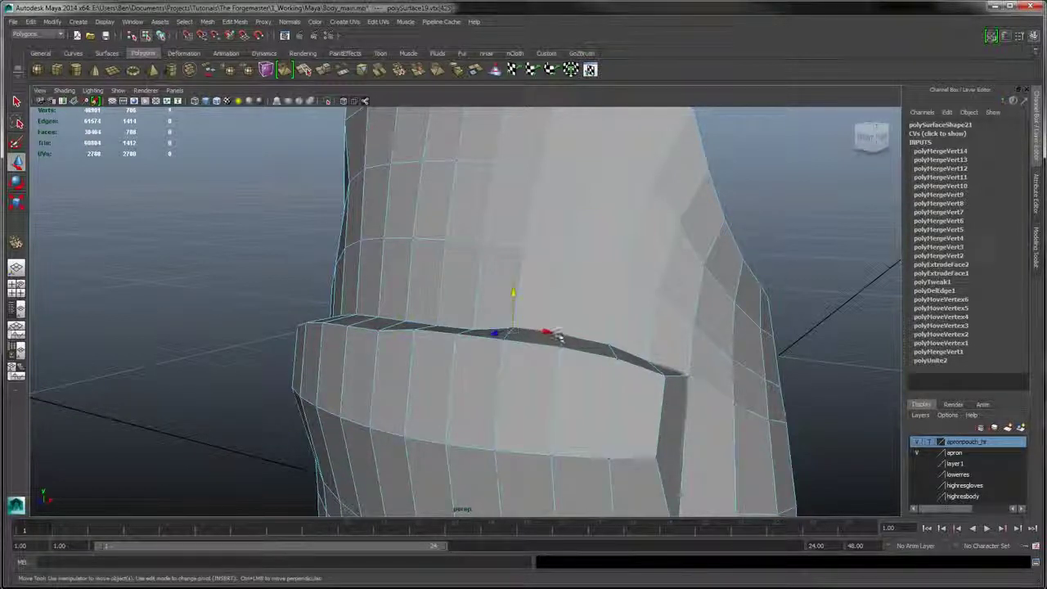
# - Try adjusting the height of three vertices where the pouch's upper face meets the apron
pyautogui.keyDown('alt'); pyautogui.moveTo(608, 306); pyautogui.dragTo(561, 373); pyautogui.keyUp('alt')
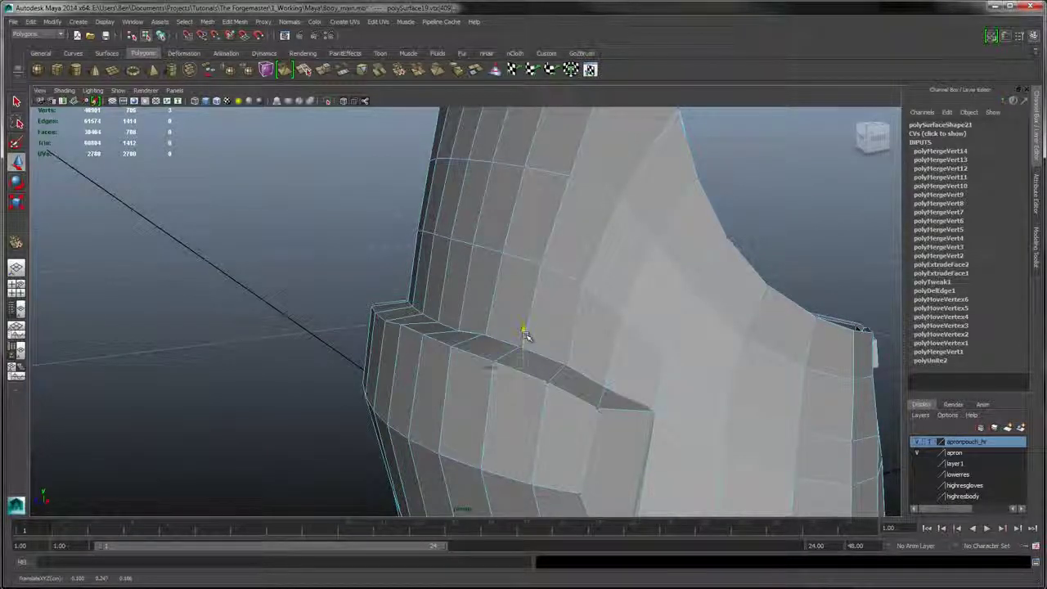
pyautogui.moveTo(526, 335); pyautogui.dragTo(526, 324)
pyautogui.keyDown('alt'); pyautogui.moveTo(581, 306); pyautogui.dragTo(528, 311); pyautogui.keyUp('alt')
pyautogui.keyDown('alt'); pyautogui.moveTo(529, 310); pyautogui.dragTo(544, 385, button='right'); pyautogui.keyUp('alt')
pyautogui.keyDown('alt'); pyautogui.moveTo(545, 385); pyautogui.dragTo(619, 293, button='middle'); pyautogui.keyUp('alt')
pyautogui.keyDown('alt'); pyautogui.moveTo(618, 293); pyautogui.dragTo(646, 327, button='right'); pyautogui.keyUp('alt')
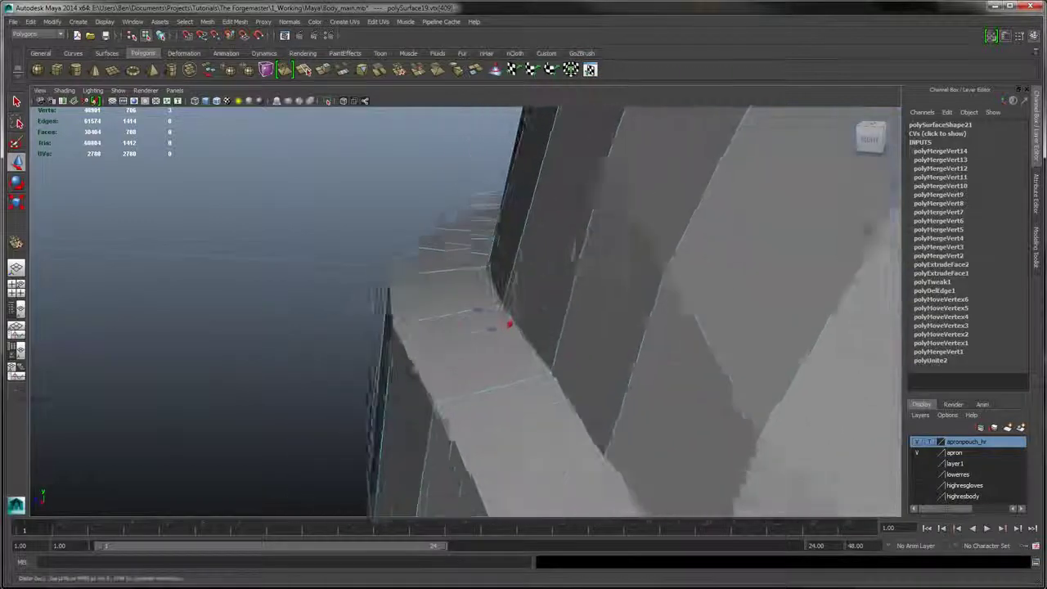
pyautogui.keyDown('alt'); pyautogui.moveTo(574, 248); pyautogui.dragTo(607, 212, button='middle'); pyautogui.keyUp('alt')
pyautogui.moveTo(546, 247)
pyautogui.mouseDown()
pyautogui.moveTo(544, 362)
pyautogui.moveTo(542, 234)
pyautogui.moveTo(532, 243)
pyautogui.moveTo(542, 256)
pyautogui.mouseUp()
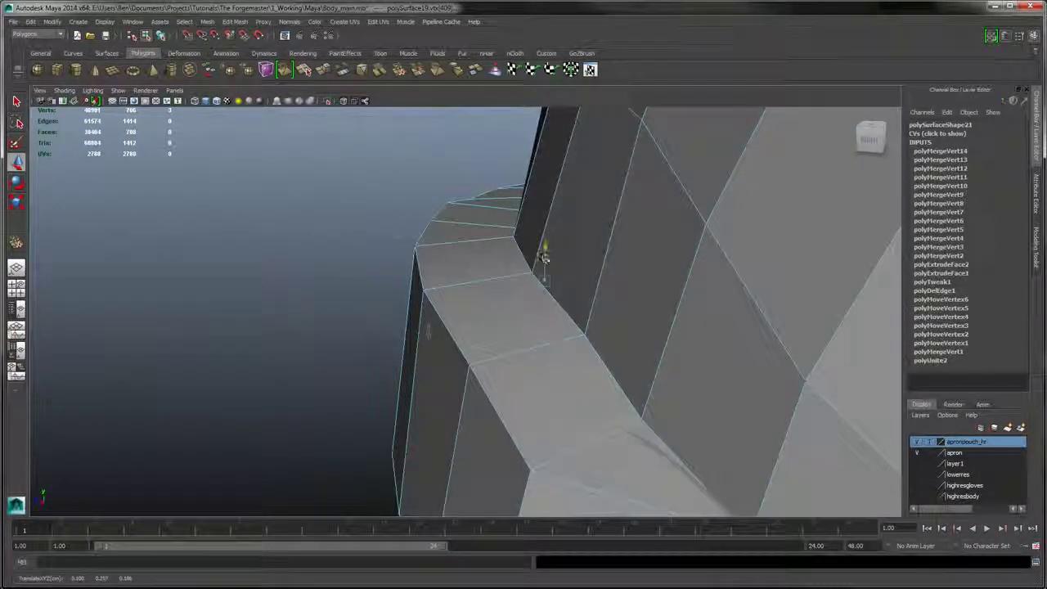
pyautogui.keyDown('alt'); pyautogui.moveTo(655, 265); pyautogui.dragTo(570, 287); pyautogui.keyUp('alt')
pyautogui.moveTo(483, 297); pyautogui.dragTo(505, 284)
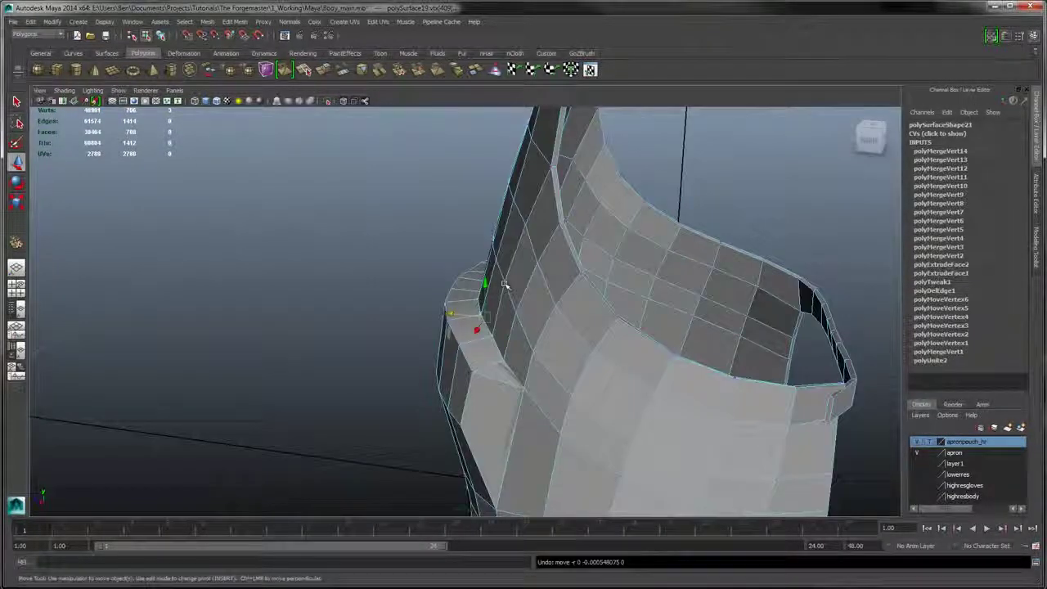
# - Undo the vertex moves, the vertex merges and the outward offset of the latest pouch extrusion
pyautogui.keyDown('shift'); pyautogui.click(504, 284); pyautogui.keyUp('shift')
pyautogui.hotkey('ctrl', 'z')
pyautogui.hotkey('ctrl', 'z')
pyautogui.hotkey('ctrl', 'z')
pyautogui.hotkey('ctrl', 'z')
pyautogui.hotkey('ctrl', 'z')
pyautogui.hotkey('ctrl', 'z')
pyautogui.hotkey('ctrl', 'z')
pyautogui.hotkey('ctrl', 'z')
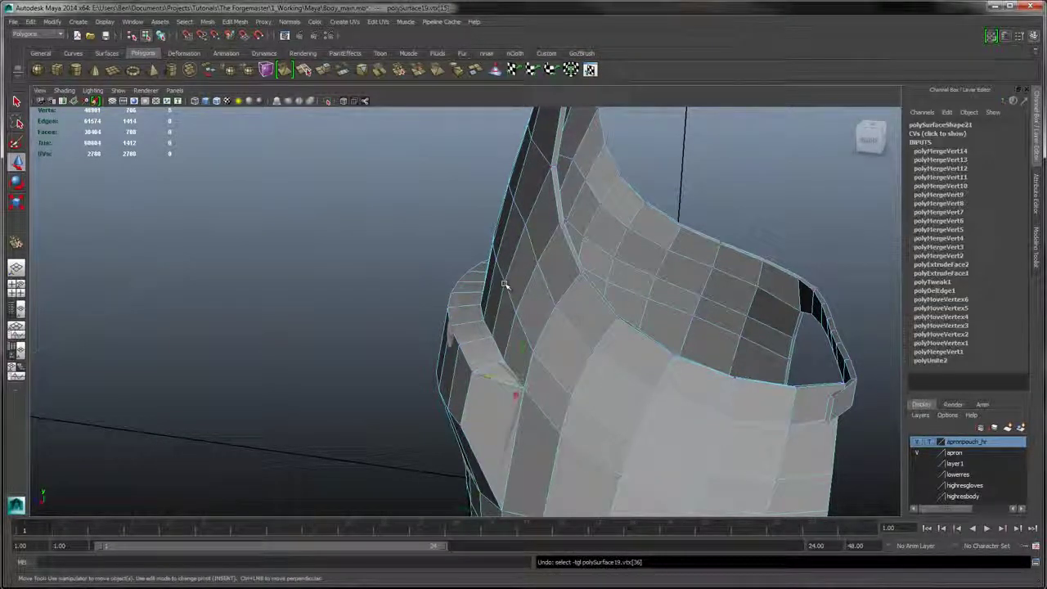
pyautogui.hotkey('ctrl', 'z')
pyautogui.hotkey('ctrl', 'z')
pyautogui.hotkey('ctrl', 'z')
pyautogui.hotkey('ctrl', 'z')
pyautogui.hotkey('ctrl', 'z')
pyautogui.hotkey('ctrl', 'z')
pyautogui.hotkey('ctrl', 'z')
pyautogui.hotkey('ctrl', 'z')
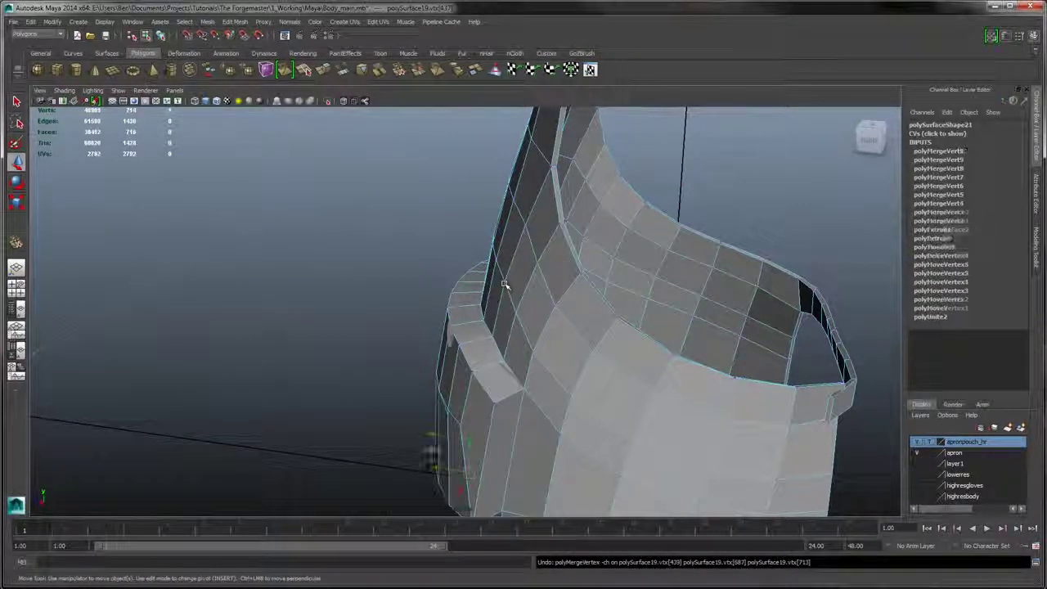
pyautogui.hotkey('ctrl', 'z')
pyautogui.hotkey('ctrl', 'z')
pyautogui.hotkey('ctrl', 'z')
pyautogui.hotkey('ctrl', 'z')
pyautogui.hotkey('ctrl', 'z')
pyautogui.hotkey('ctrl', 'z')
pyautogui.hotkey('ctrl', 'z')
pyautogui.hotkey('ctrl', 'z')
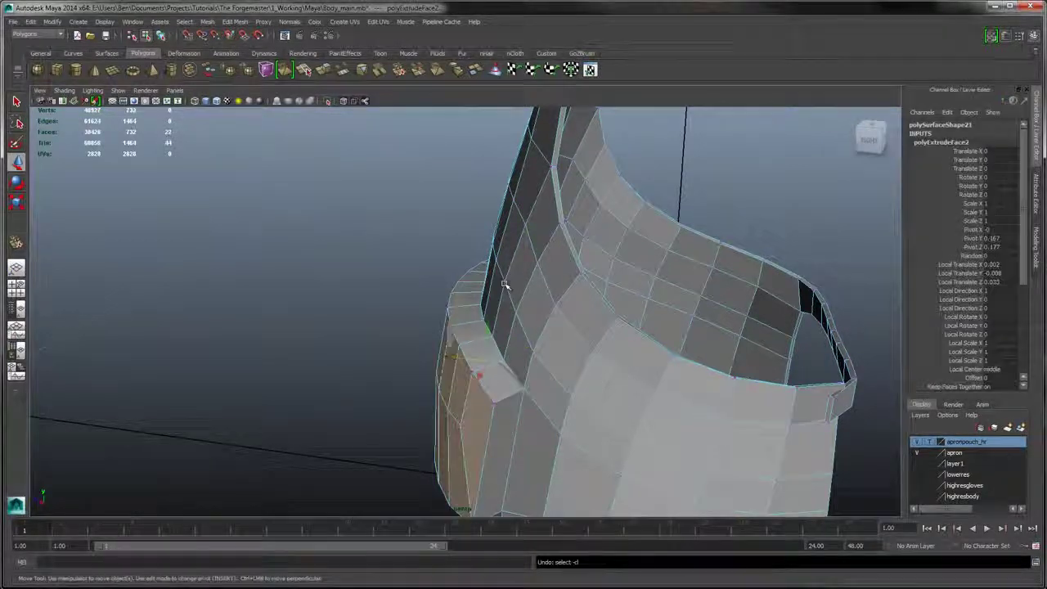
pyautogui.hotkey('ctrl', 'z')
# - Clear the selection and, in face mode, select the apron faces behind one side of the high-res pouch
pyautogui.keyDown('alt'); pyautogui.moveTo(676, 266); pyautogui.dragTo(775, 252); pyautogui.keyUp('alt')
pyautogui.click(775, 252)
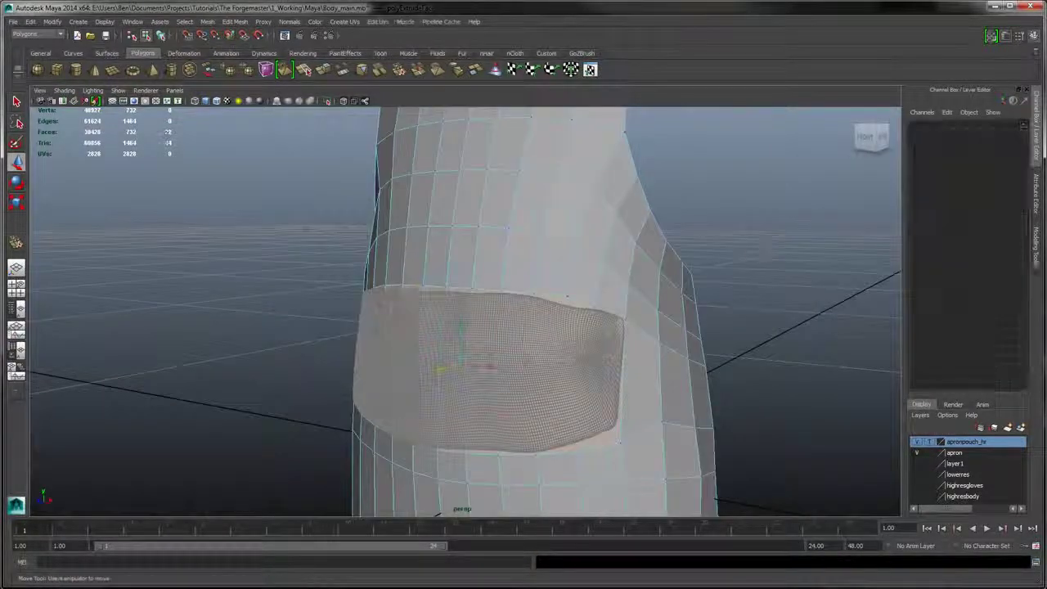
pyautogui.keyDown('alt'); pyautogui.moveTo(573, 274); pyautogui.dragTo(695, 278); pyautogui.keyUp('alt')
pyautogui.rightClick(437, 280)
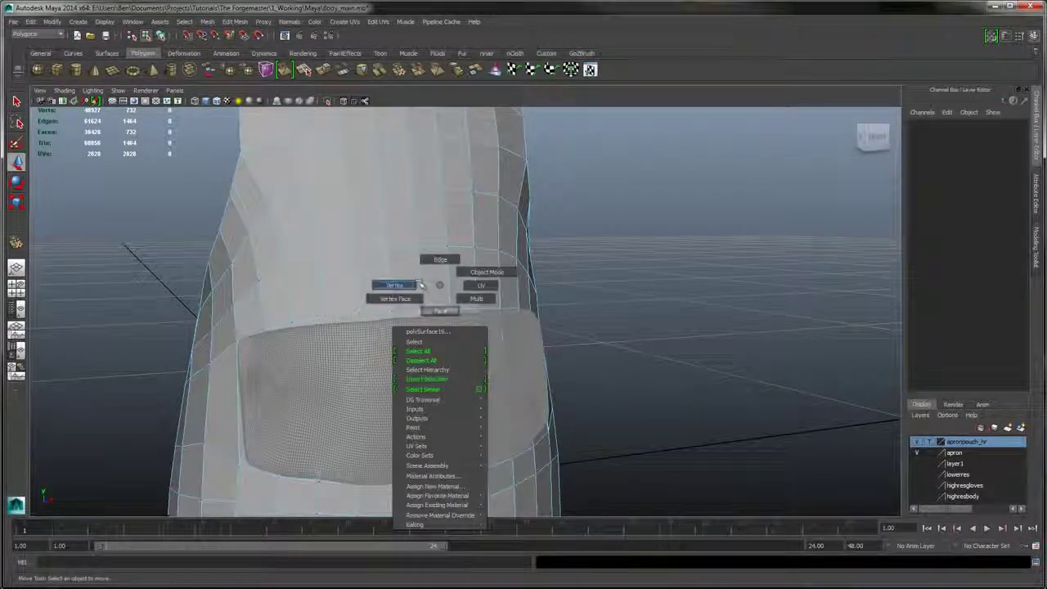
pyautogui.moveTo(410, 307); pyautogui.dragTo(436, 314, button='right')
pyautogui.keyDown('alt'); pyautogui.moveTo(453, 354); pyautogui.dragTo(509, 327); pyautogui.keyUp('alt')
pyautogui.click(306, 345)
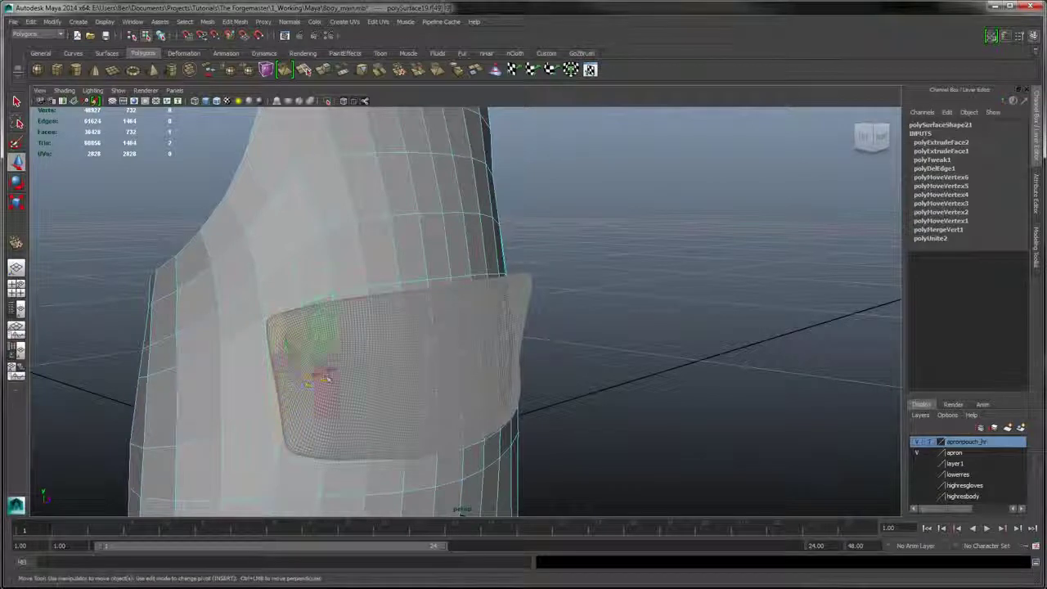
pyautogui.click(343, 380)
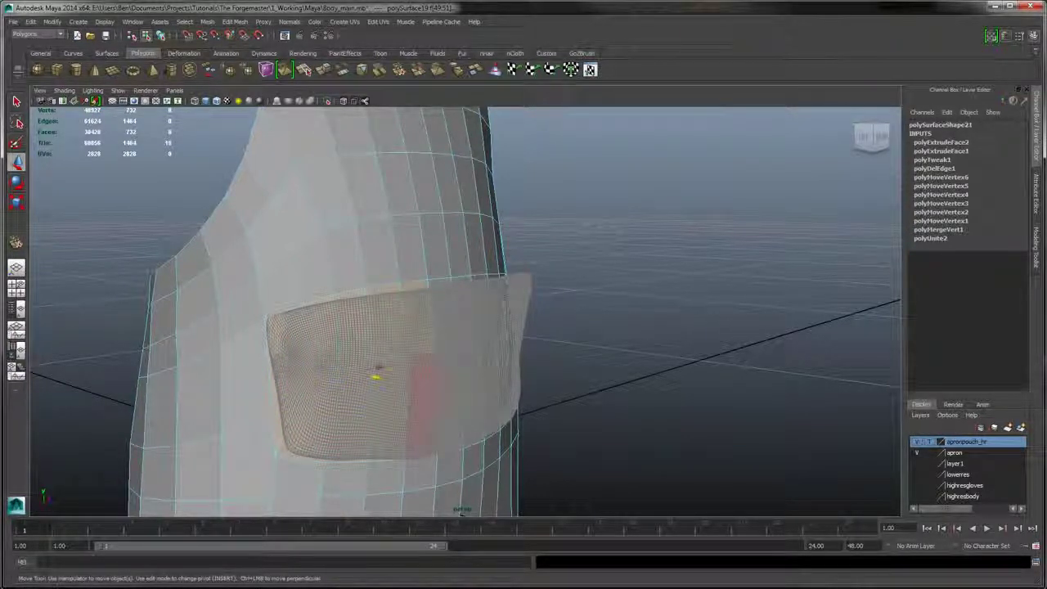
# - Add the faces behind the pouch's centre and opposite side, leaving out faces beyond its outline, for 22 faces in all
pyautogui.keyDown('alt'); pyautogui.moveTo(474, 383); pyautogui.dragTo(474, 328); pyautogui.keyUp('alt')
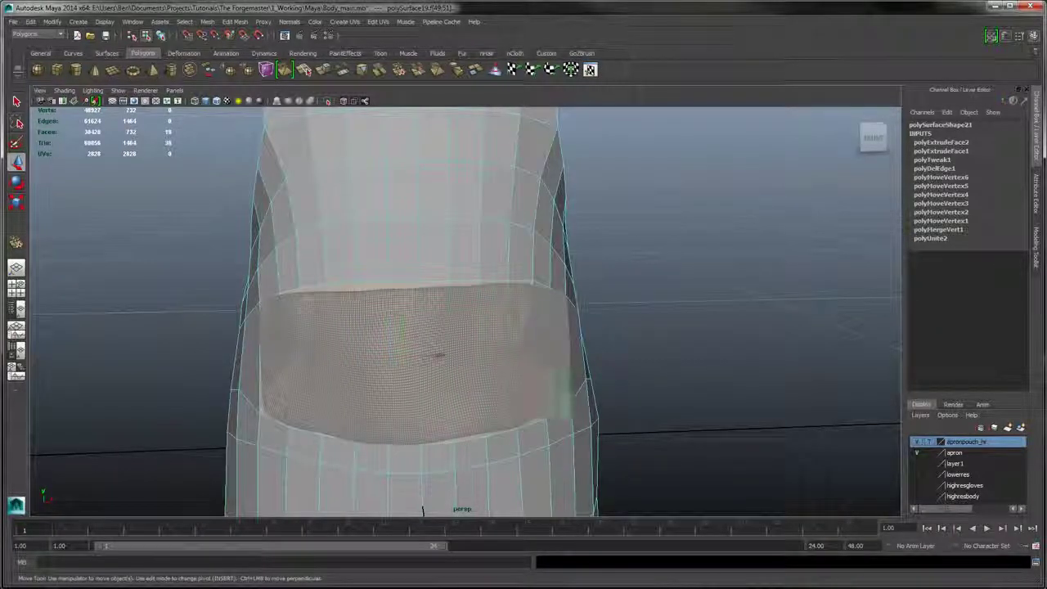
pyautogui.keyDown('alt'); pyautogui.moveTo(572, 340); pyautogui.dragTo(511, 331); pyautogui.keyUp('alt')
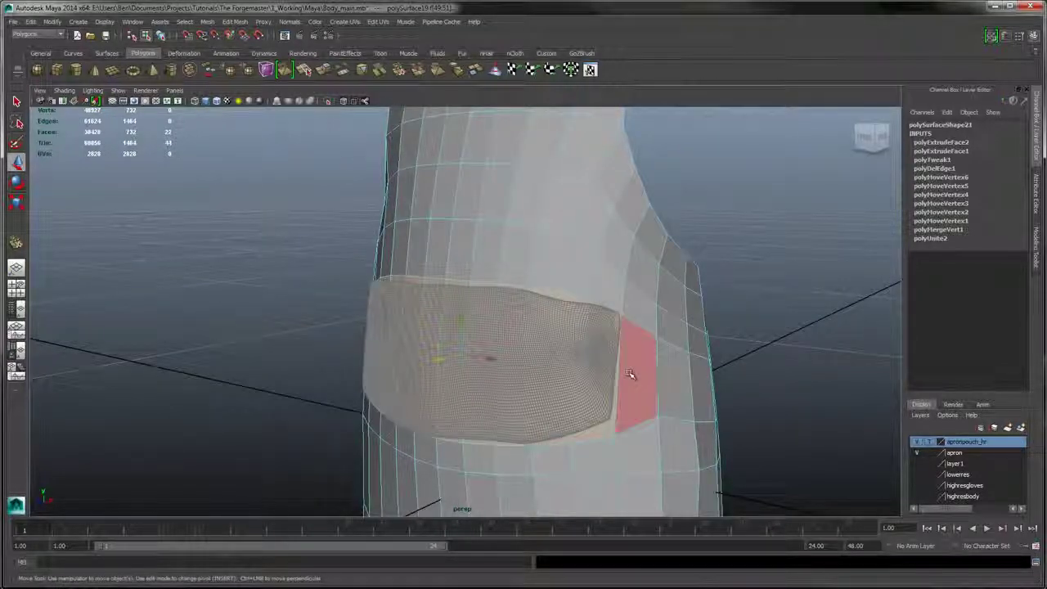
pyautogui.keyDown('ctrl'); pyautogui.click(546, 301); pyautogui.keyUp('ctrl')
pyautogui.keyDown('alt'); pyautogui.moveTo(546, 301); pyautogui.dragTo(523, 319); pyautogui.keyUp('alt')
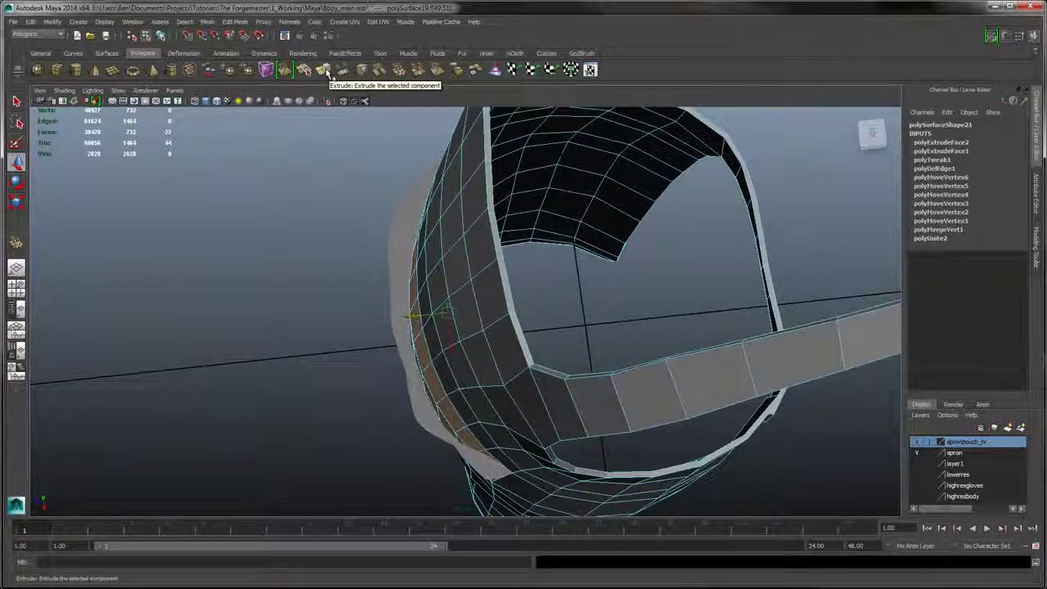
# - Extrude the selected apron faces outward by about 0.03 along local Z to form the pouch
pyautogui.click(327, 72)
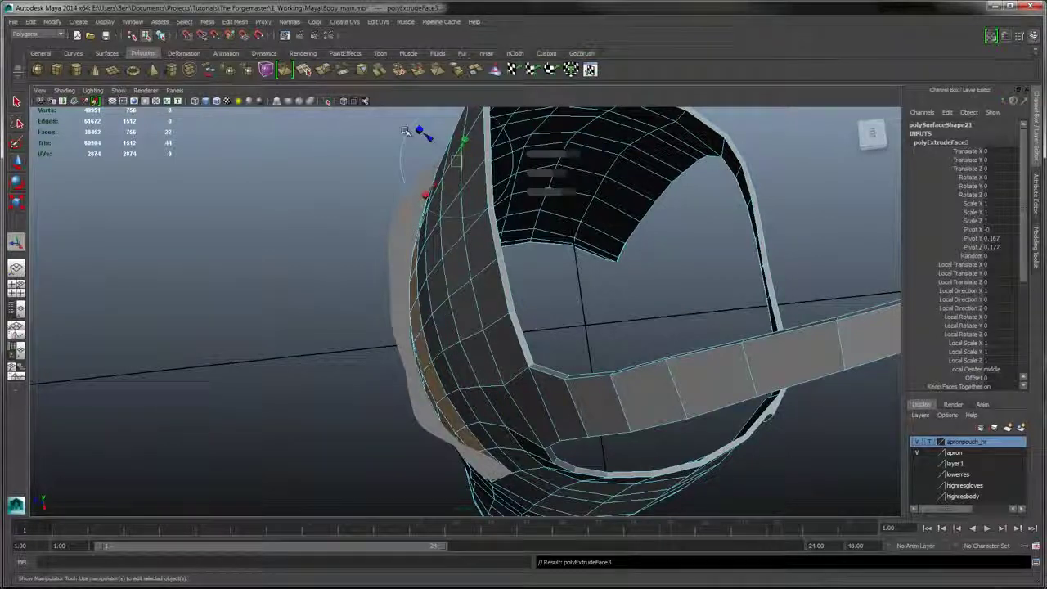
pyautogui.keyDown('alt'); pyautogui.moveTo(449, 162); pyautogui.dragTo(473, 226); pyautogui.keyUp('alt')
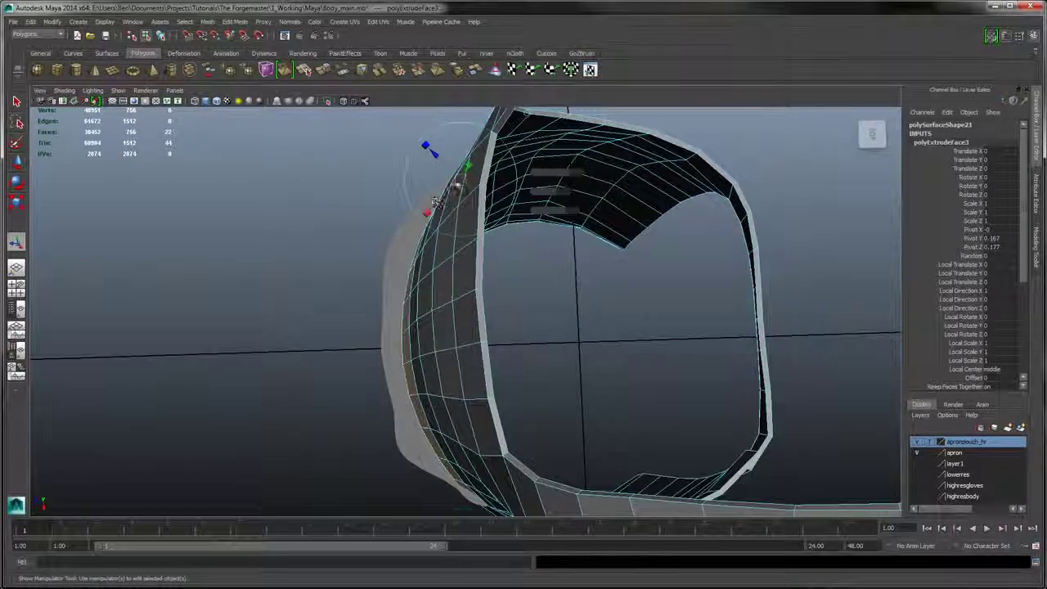
pyautogui.moveTo(459, 182)
pyautogui.mouseDown()
pyautogui.moveTo(458, 170)
pyautogui.moveTo(442, 170)
pyautogui.mouseUp()
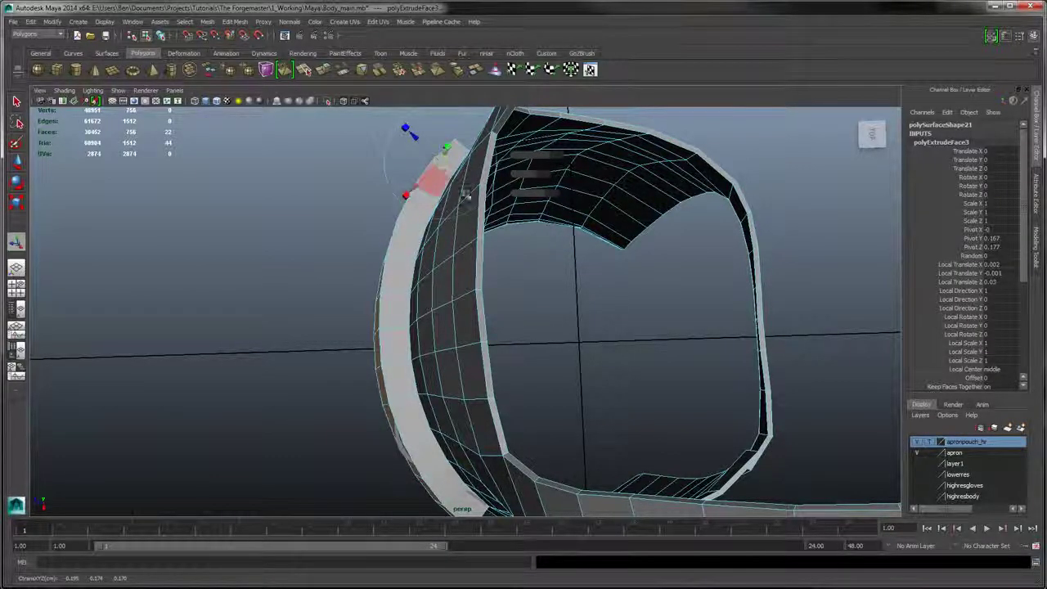
pyautogui.keyDown('alt'); pyautogui.moveTo(465, 195); pyautogui.dragTo(491, 211); pyautogui.keyUp('alt')
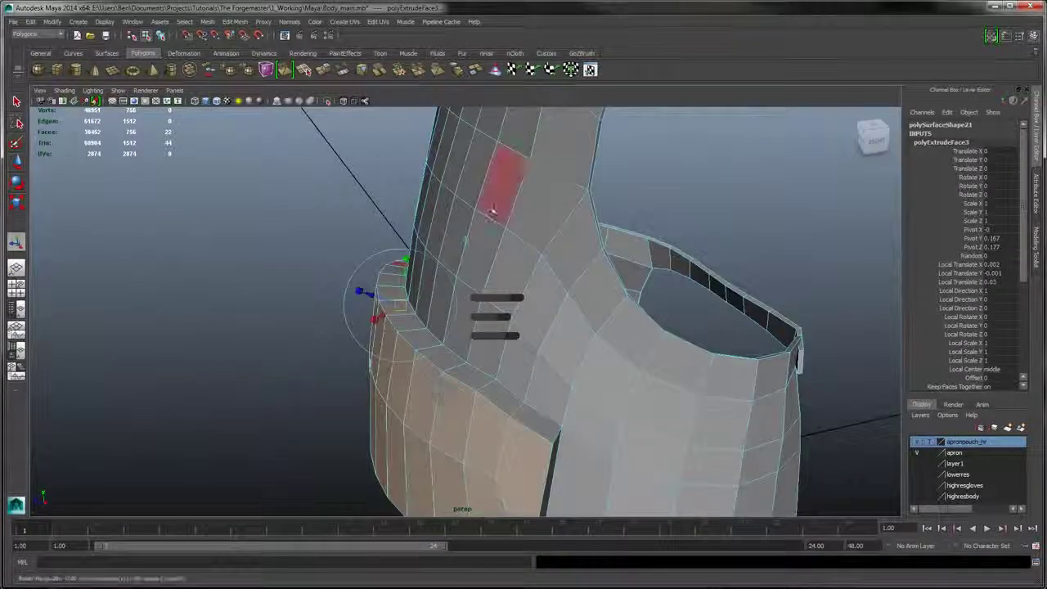
# - Try moving a vertex where the extruded pouch's upper face meets the apron, then undo the move
pyautogui.moveTo(490, 211); pyautogui.dragTo(448, 208, button='right')
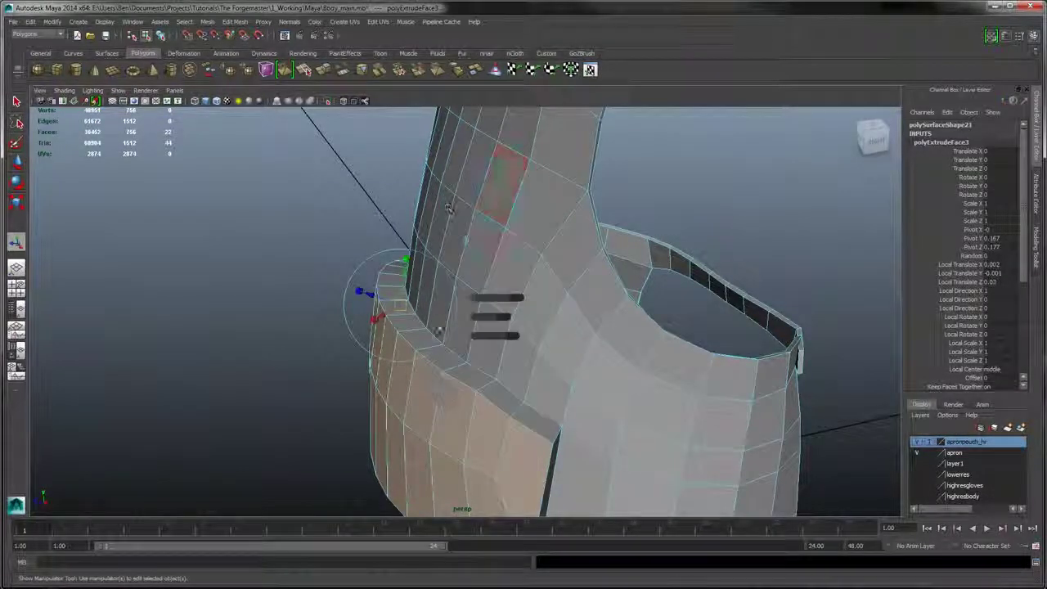
pyautogui.click(466, 364)
pyautogui.keyDown('alt'); pyautogui.moveTo(551, 280); pyautogui.dragTo(590, 490, button='right'); pyautogui.keyUp('alt')
pyautogui.keyDown('alt'); pyautogui.moveTo(585, 483); pyautogui.dragTo(503, 385, button='middle'); pyautogui.keyUp('alt')
pyautogui.click(18, 163)
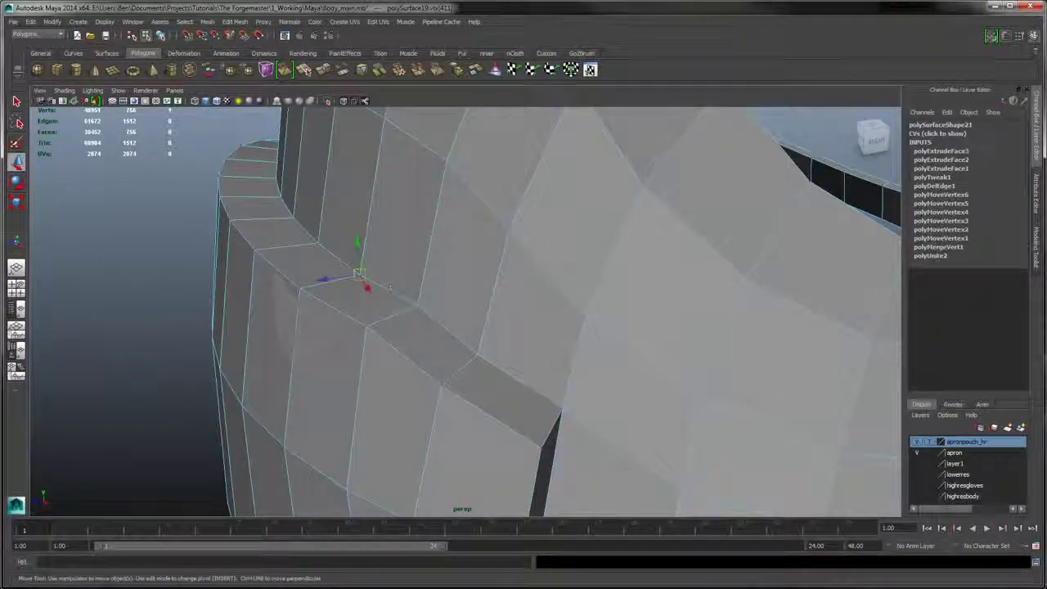
pyautogui.moveTo(357, 275); pyautogui.dragTo(375, 262)
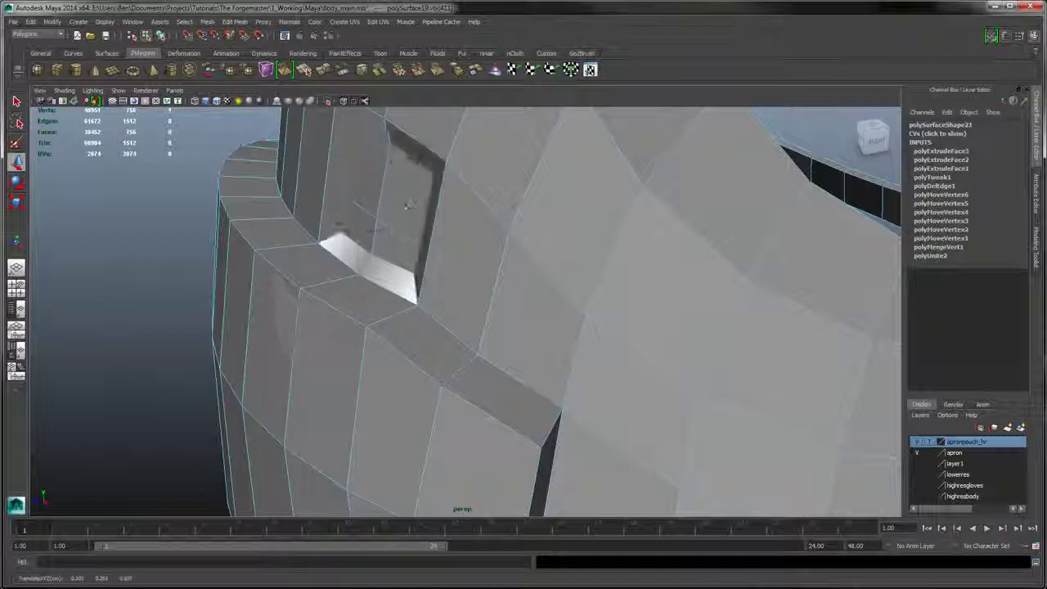
pyautogui.moveTo(406, 204); pyautogui.dragTo(360, 255)
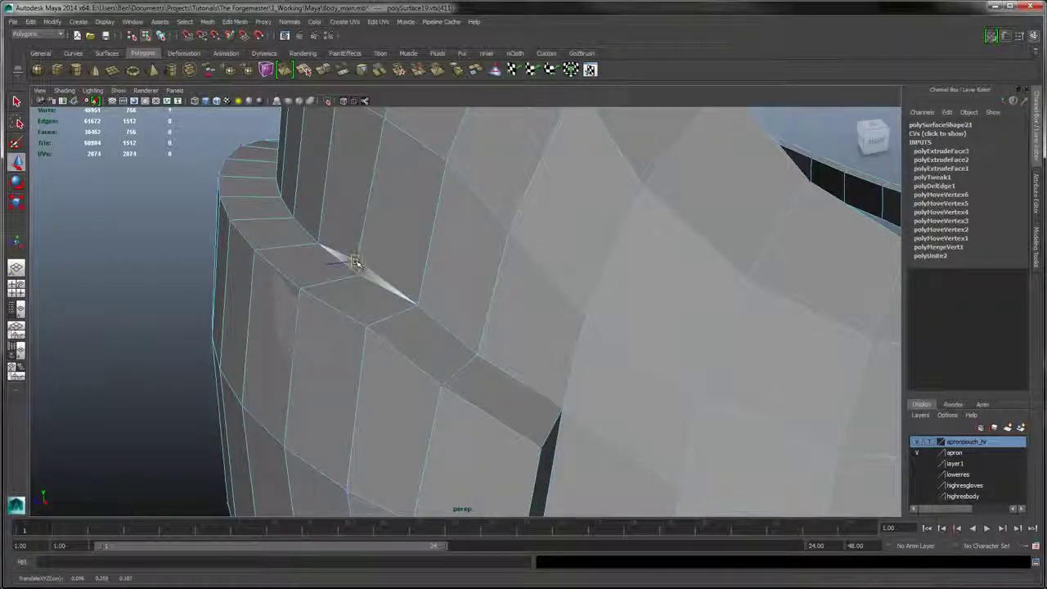
pyautogui.scroll(6, 444, 250)
pyautogui.keyDown('alt'); pyautogui.moveTo(450, 267); pyautogui.dragTo(281, 129); pyautogui.keyUp('alt')
pyautogui.moveTo(345, 229)
pyautogui.keyDown('alt'); pyautogui.mouseDown()
pyautogui.moveTo(502, 216)
pyautogui.moveTo(477, 254)
pyautogui.moveTo(491, 234)
pyautogui.moveTo(540, 304)
pyautogui.moveTo(537, 281)
pyautogui.moveTo(507, 257)
pyautogui.moveTo(437, 237)
pyautogui.moveTo(498, 267)
pyautogui.moveTo(570, 273)
pyautogui.moveTo(426, 242)
pyautogui.moveTo(386, 267)
pyautogui.moveTo(407, 278)
pyautogui.mouseUp(); pyautogui.keyUp('alt')
pyautogui.scroll(-6, 519, 279)
pyautogui.hotkey('ctrl', 'z')
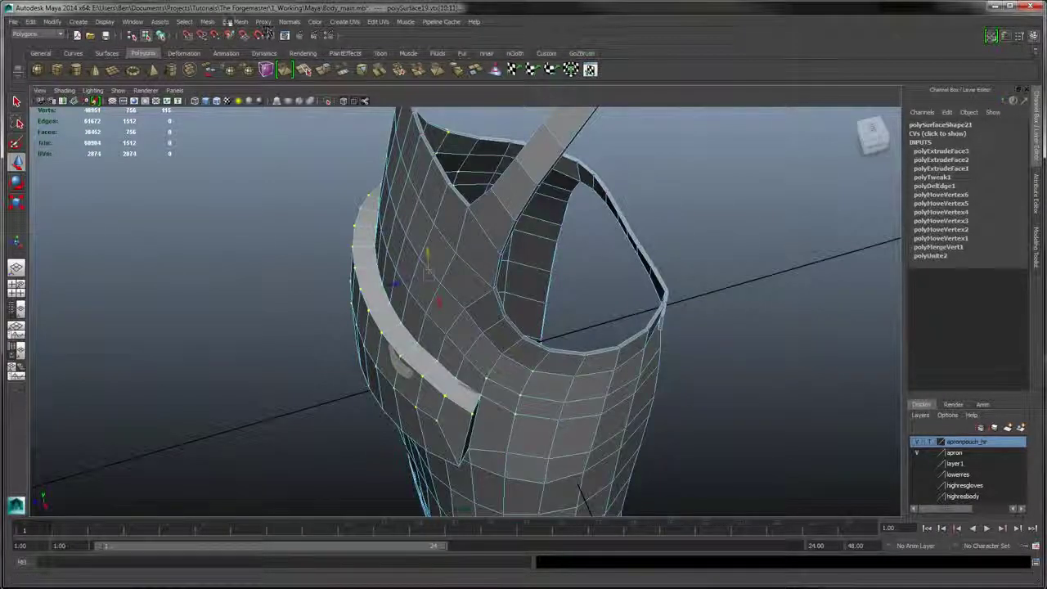
# - Merge the selected vertices around the extruded pouch and the adjoining apron
pyautogui.click(208, 22)
pyautogui.moveTo(235, 22)
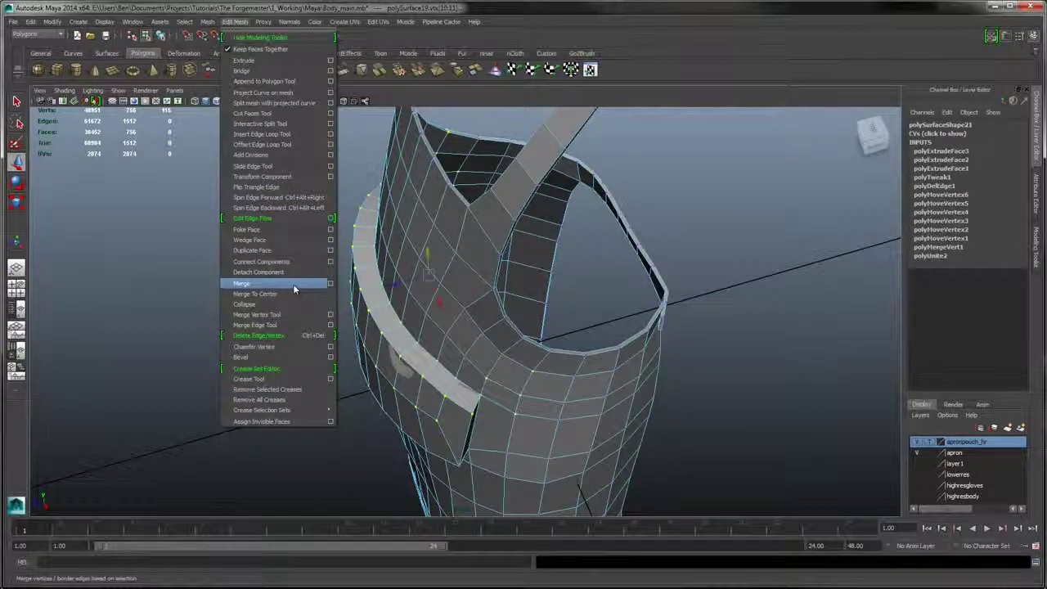
pyautogui.click(292, 284)
pyautogui.keyDown('alt'); pyautogui.moveTo(292, 290); pyautogui.dragTo(289, 292); pyautogui.keyUp('alt')
pyautogui.click(290, 292)
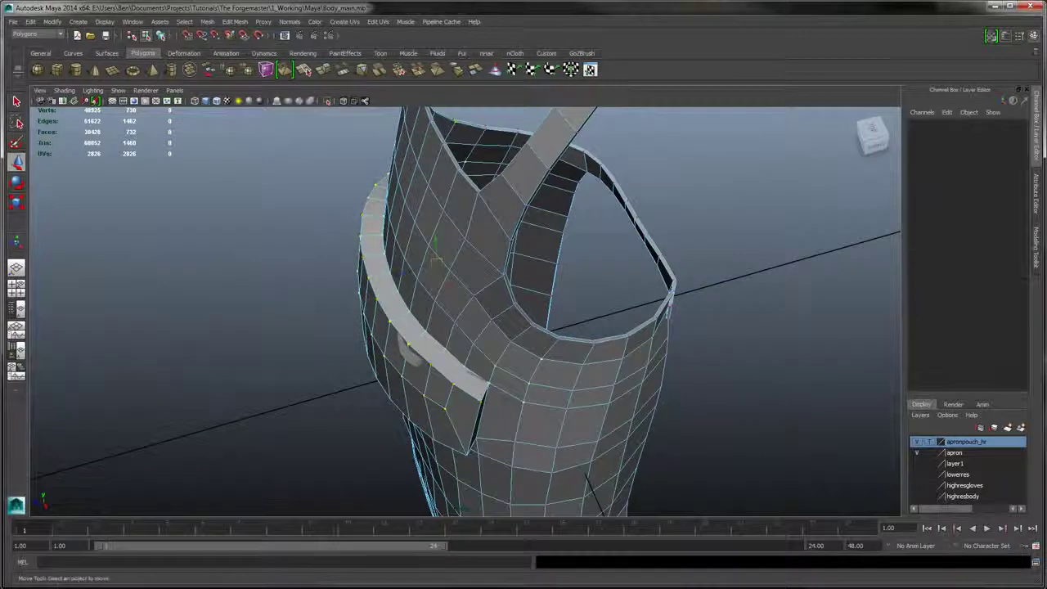
# - Check the merged seam by closely examining and nudging a vertex where the pouch's upper face meets the apron
pyautogui.click(422, 335)
pyautogui.keyDown('alt'); pyautogui.moveTo(463, 291); pyautogui.dragTo(528, 455, button='right'); pyautogui.keyUp('alt')
pyautogui.keyDown('alt'); pyautogui.moveTo(528, 456); pyautogui.dragTo(599, 376, button='middle'); pyautogui.keyUp('alt')
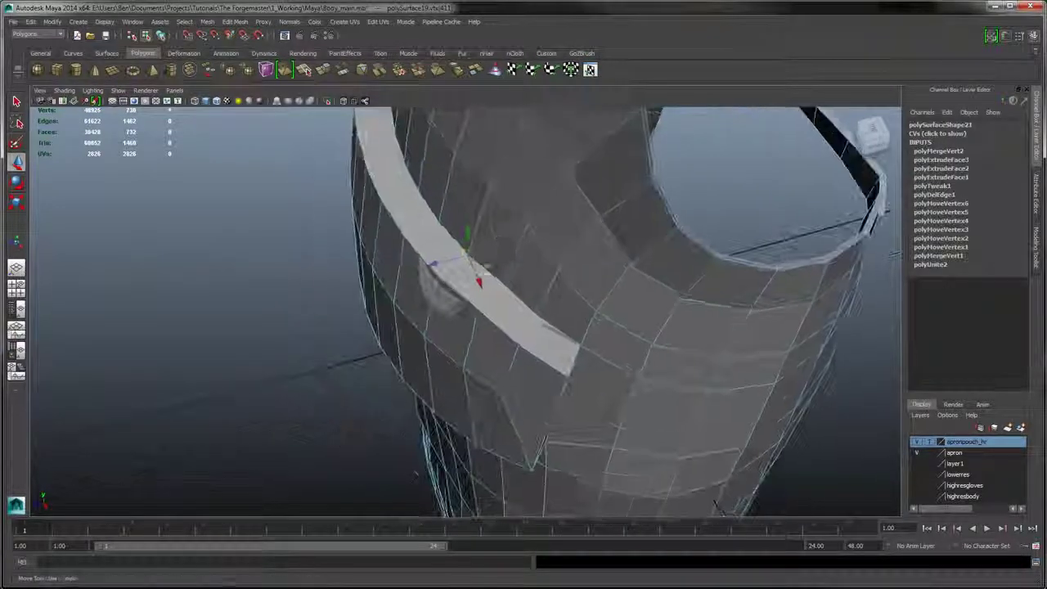
pyautogui.keyDown('alt'); pyautogui.moveTo(523, 327); pyautogui.dragTo(563, 401, button='right'); pyautogui.keyUp('alt')
pyautogui.keyDown('alt'); pyautogui.moveTo(563, 403); pyautogui.dragTo(498, 243); pyautogui.keyUp('alt')
pyautogui.keyDown('alt'); pyautogui.moveTo(498, 243); pyautogui.dragTo(510, 350, button='middle'); pyautogui.keyUp('alt')
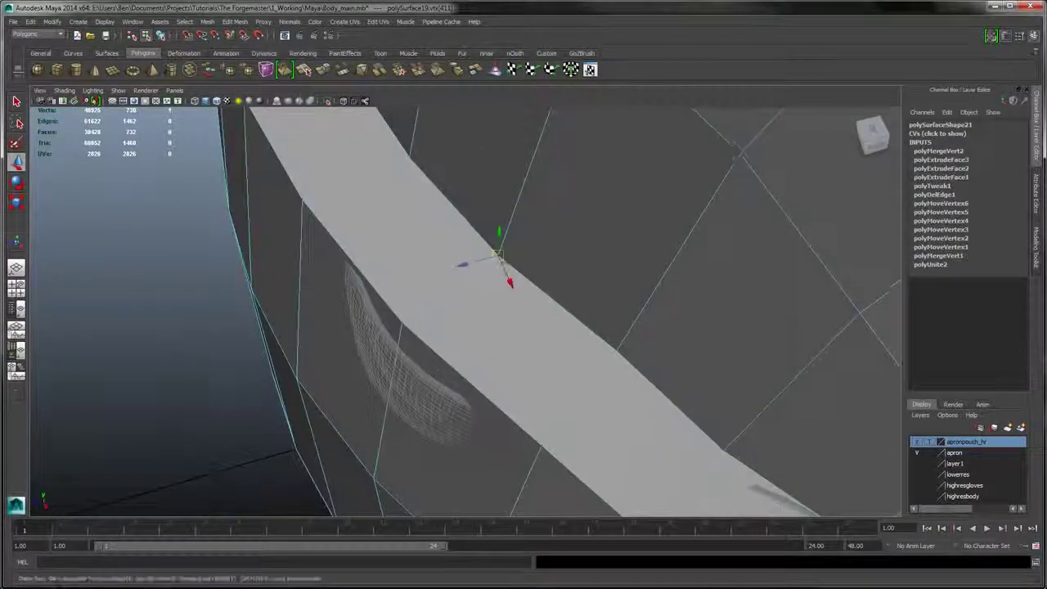
pyautogui.moveTo(502, 256); pyautogui.dragTo(483, 272)
pyautogui.keyDown('alt'); pyautogui.moveTo(484, 272); pyautogui.dragTo(439, 243, button='right'); pyautogui.keyUp('alt')
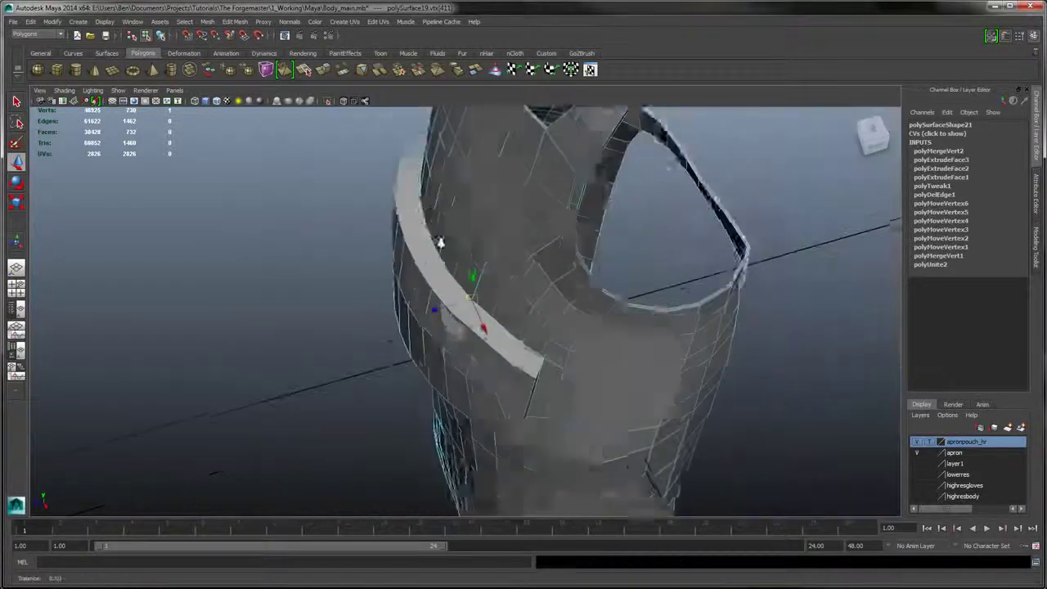
# - With the Merge Vertex Tool, merge the pouch's lower outer vertices into the apron vertices behind them, starting at one side corner
pyautogui.keyDown('alt'); pyautogui.moveTo(439, 242); pyautogui.dragTo(491, 270); pyautogui.keyUp('alt')
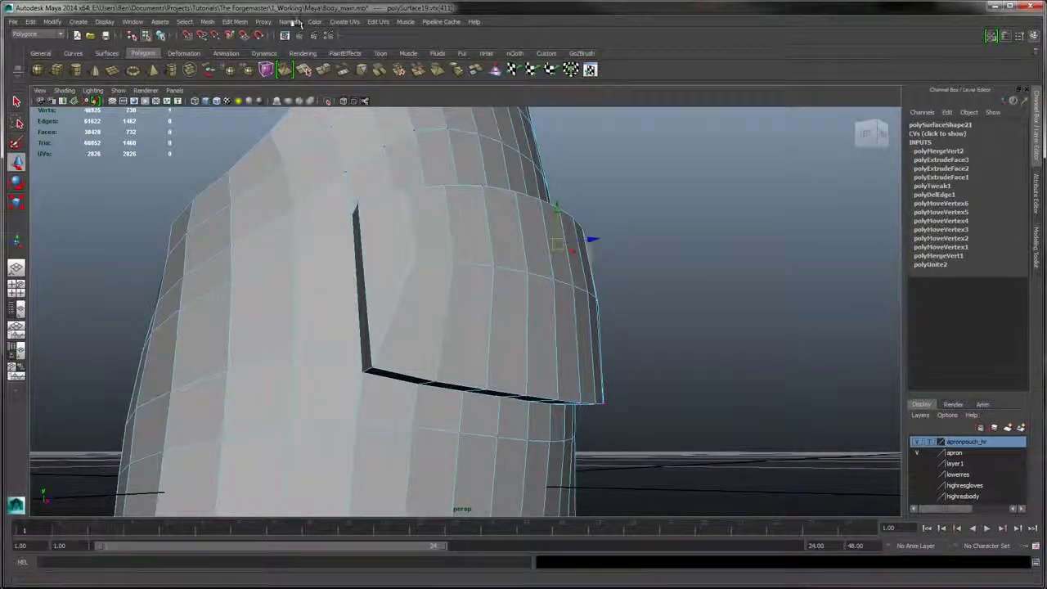
pyautogui.click(240, 22)
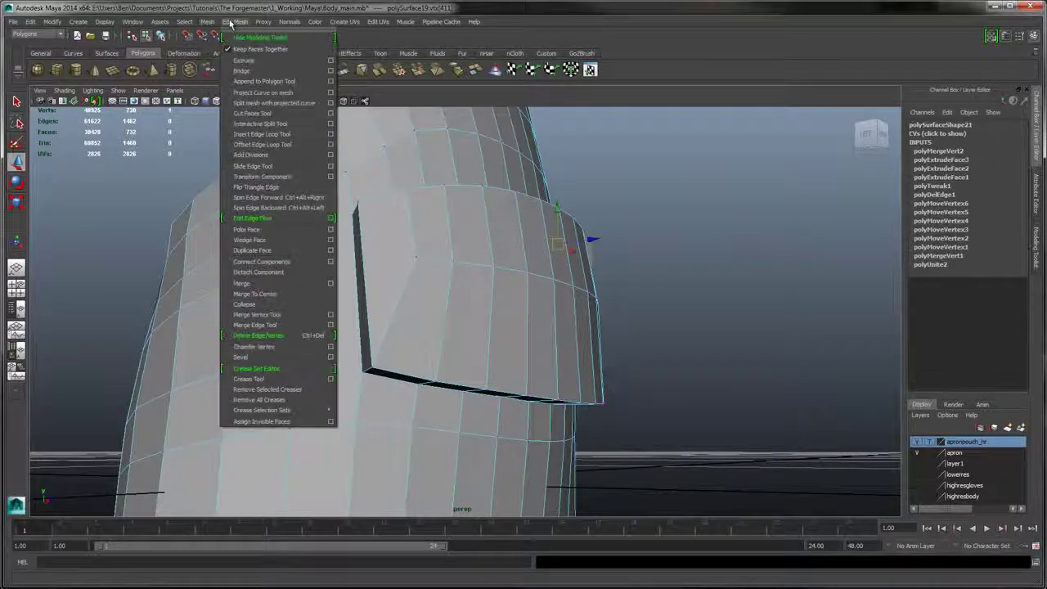
pyautogui.click(268, 315)
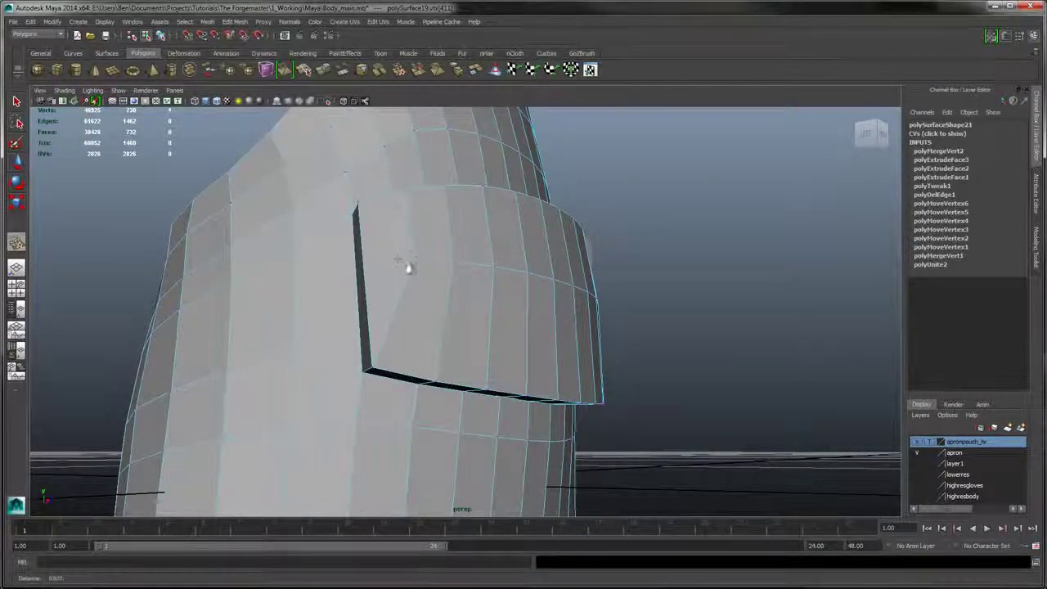
pyautogui.keyDown('alt'); pyautogui.moveTo(406, 264); pyautogui.dragTo(378, 211); pyautogui.keyUp('alt')
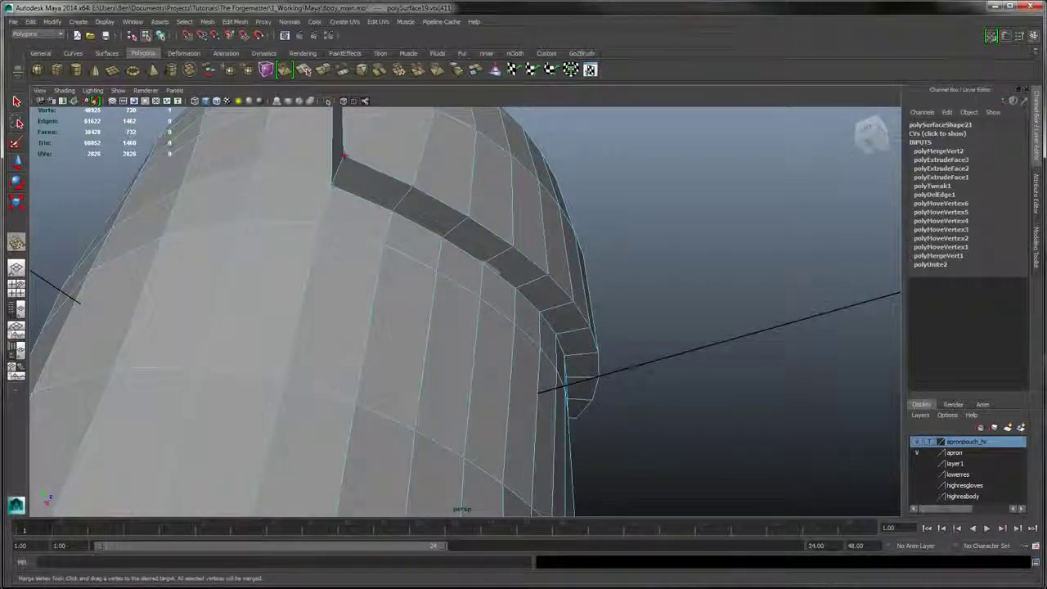
pyautogui.moveTo(344, 155); pyautogui.dragTo(516, 289)
pyautogui.keyDown('alt'); pyautogui.moveTo(536, 343); pyautogui.dragTo(384, 330); pyautogui.keyUp('alt')
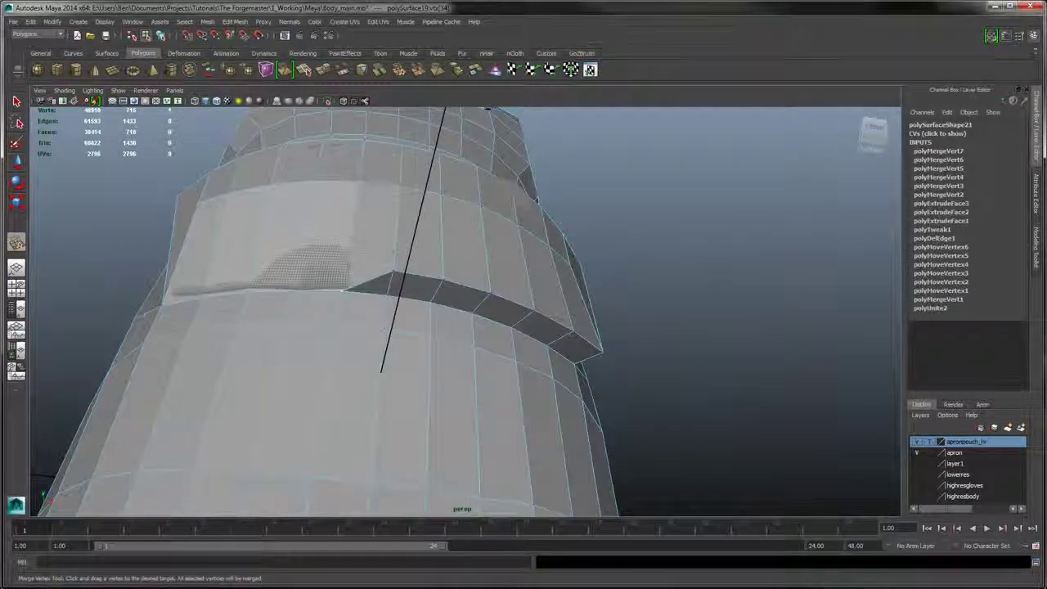
# - Merge the pouch's remaining lower outer vertices and those at its opposite side into the matching apron vertices
pyautogui.moveTo(393, 271); pyautogui.dragTo(473, 313)
pyautogui.keyDown('alt'); pyautogui.moveTo(546, 300); pyautogui.dragTo(420, 280); pyautogui.keyUp('alt')
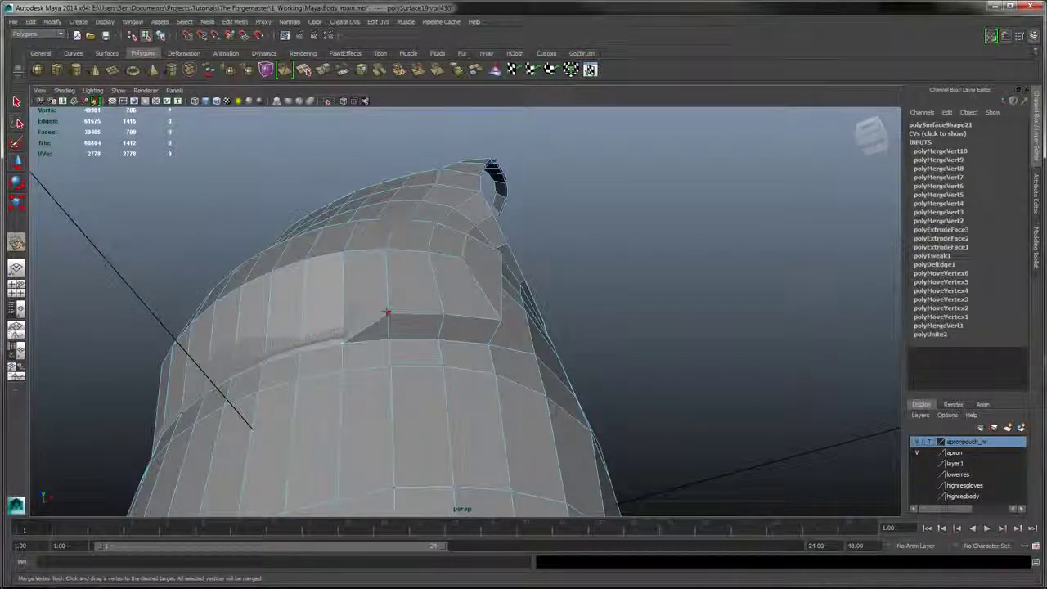
pyautogui.moveTo(388, 312); pyautogui.dragTo(310, 332)
pyautogui.moveTo(443, 360); pyautogui.dragTo(445, 316)
pyautogui.keyDown('alt'); pyautogui.moveTo(445, 315); pyautogui.dragTo(478, 274); pyautogui.keyUp('alt')
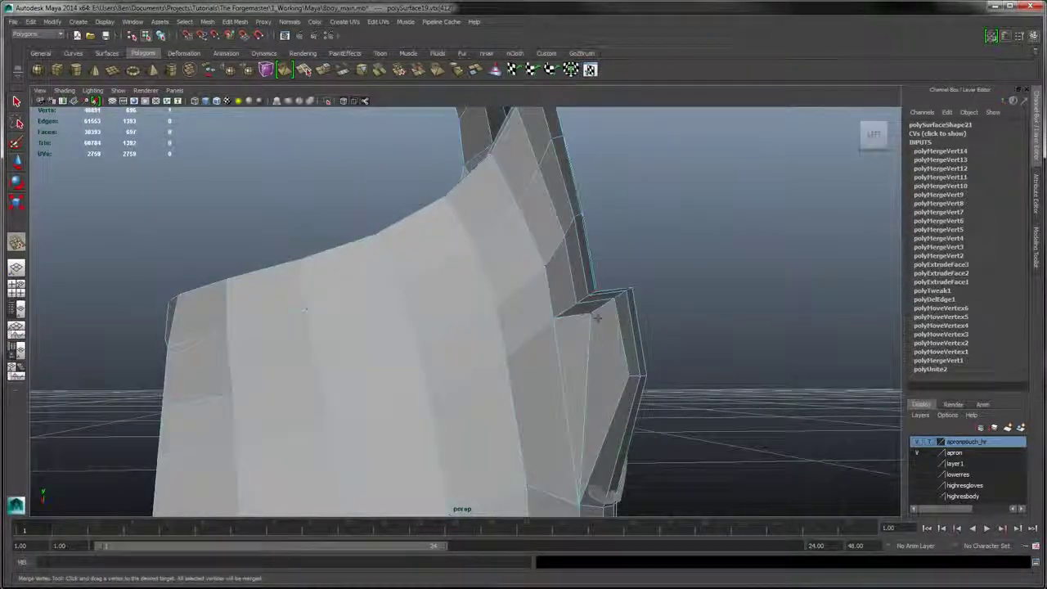
pyautogui.moveTo(588, 312); pyautogui.dragTo(513, 268)
pyautogui.moveTo(351, 285)
pyautogui.mouseDown(button='right')
pyautogui.moveTo(358, 277)
pyautogui.moveTo(345, 270)
pyautogui.mouseUp(button='right')
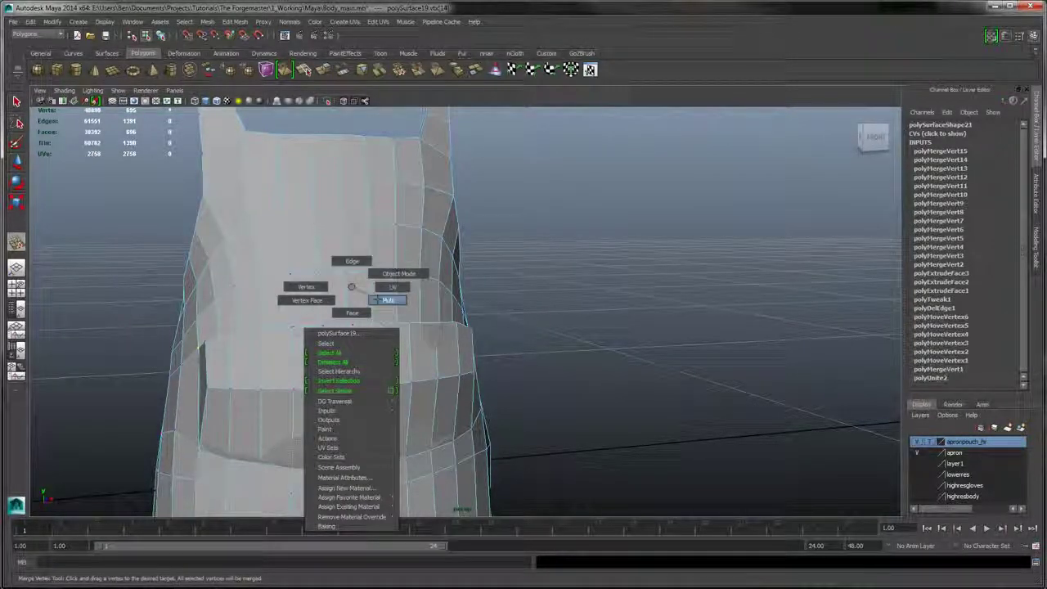
pyautogui.moveTo(352, 313); pyautogui.dragTo(352, 313, button='right')
pyautogui.keyDown('alt'); pyautogui.moveTo(352, 313); pyautogui.dragTo(516, 248); pyautogui.keyUp('alt')
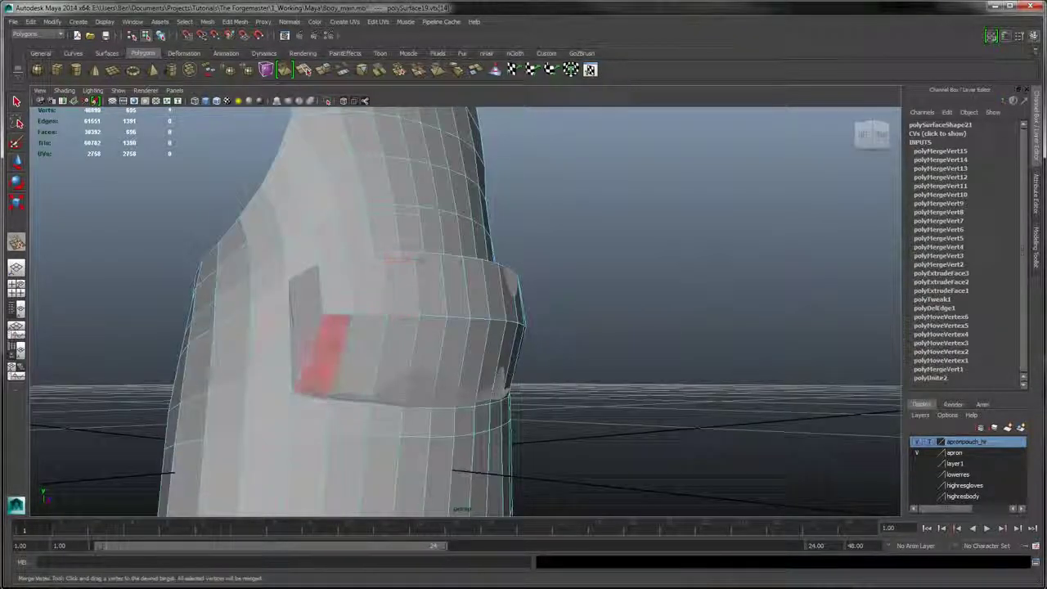
pyautogui.click(337, 355)
pyautogui.moveTo(354, 349); pyautogui.dragTo(354, 374, button='right')
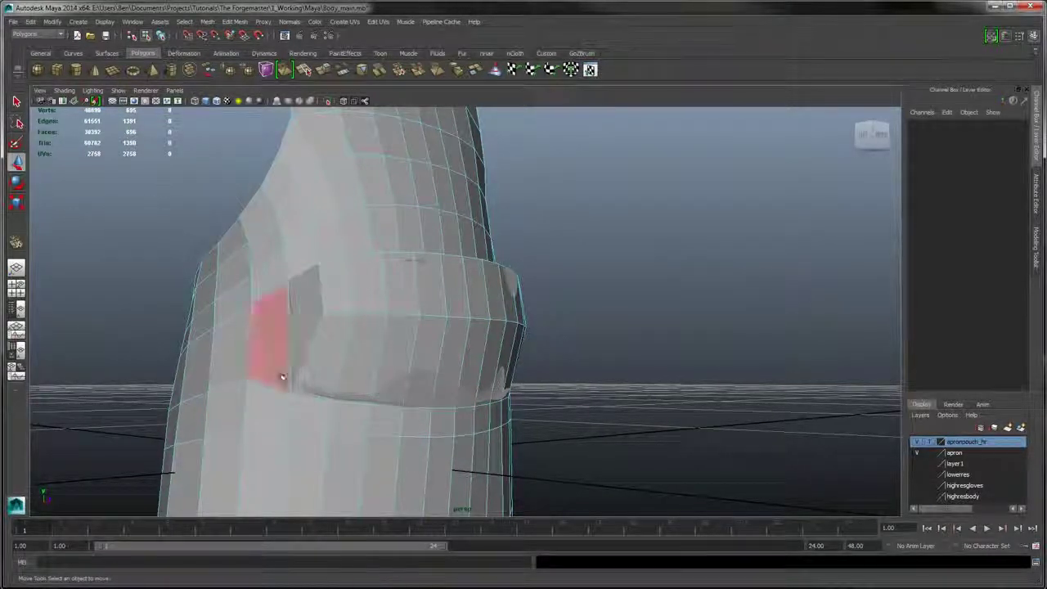
pyautogui.click(330, 370)
pyautogui.keyDown('shift'); pyautogui.click(356, 359); pyautogui.keyUp('shift')
pyautogui.keyDown('shift'); pyautogui.click(401, 363); pyautogui.keyUp('shift')
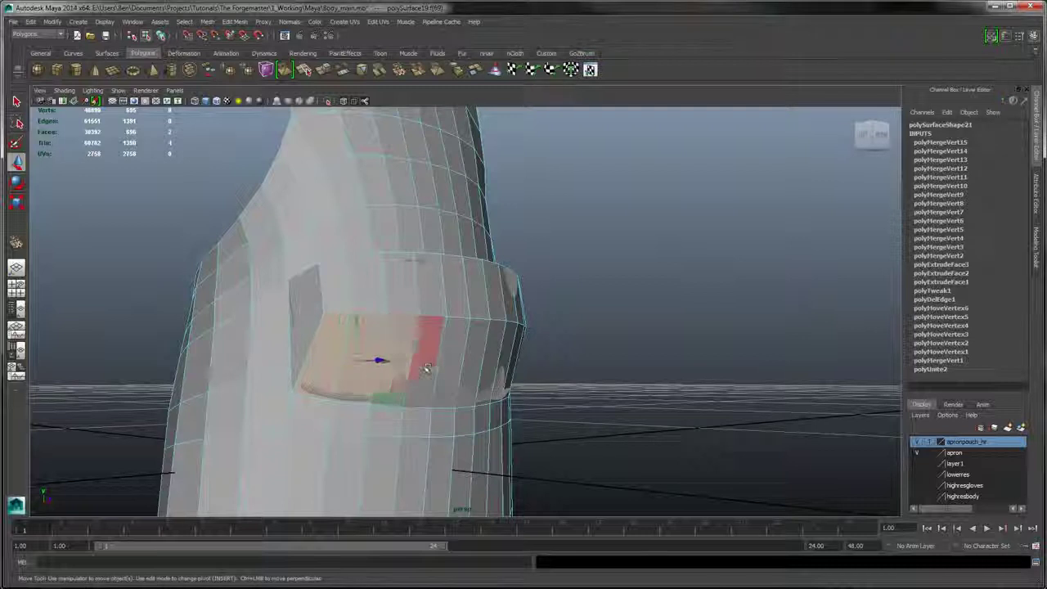
pyautogui.keyDown('shift'); pyautogui.click(431, 361); pyautogui.keyUp('shift')
pyautogui.rightClick(406, 369)
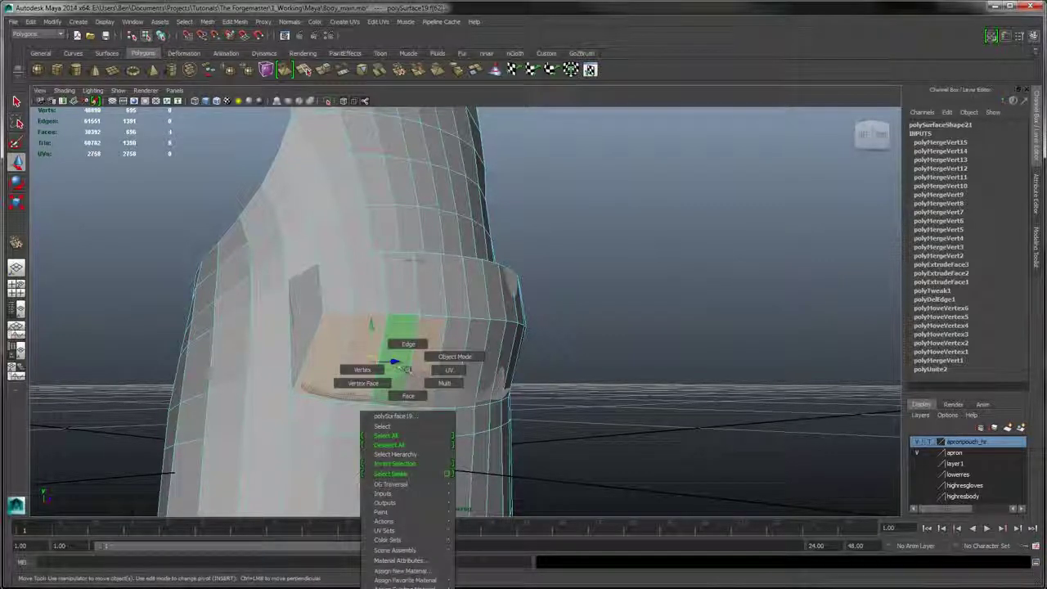
pyautogui.click(372, 370)
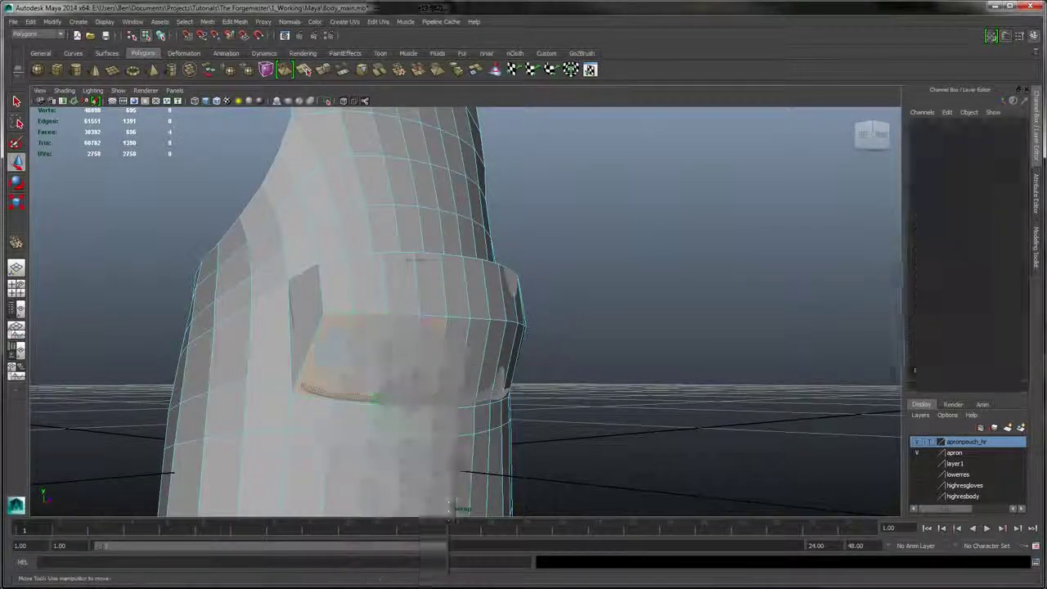
# - Select the ten edges along the pouch's lower border and adjust their depth to fit the high-res pouch
pyautogui.click(381, 405)
pyautogui.keyDown('alt'); pyautogui.moveTo(515, 348); pyautogui.dragTo(341, 361); pyautogui.keyUp('alt')
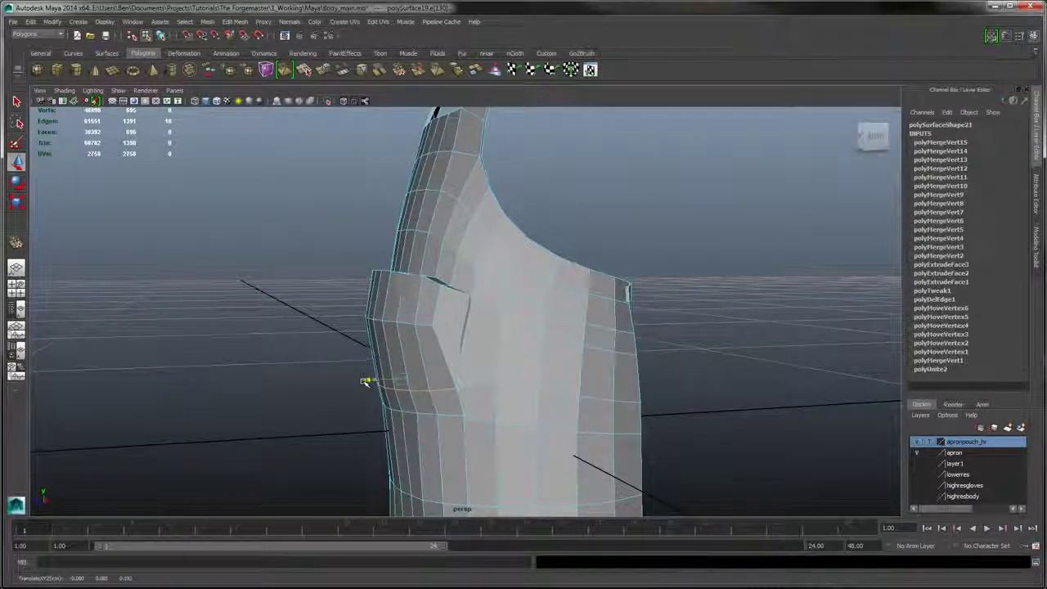
pyautogui.keyDown('alt'); pyautogui.moveTo(365, 382); pyautogui.dragTo(449, 366); pyautogui.keyUp('alt')
# - Select two outer rim edges near one side of the pouch's upper face and adjust their depth
pyautogui.click(449, 378)
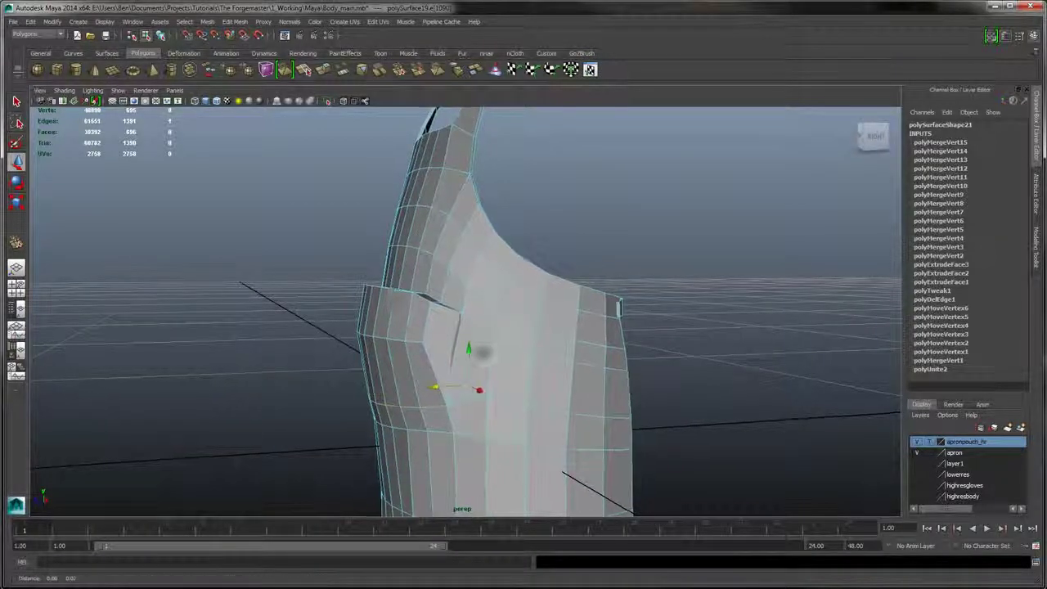
pyautogui.keyDown('alt'); pyautogui.moveTo(483, 352); pyautogui.dragTo(481, 369, button='middle'); pyautogui.keyUp('alt')
pyautogui.keyDown('alt'); pyautogui.moveTo(449, 390); pyautogui.dragTo(404, 311); pyautogui.keyUp('alt')
pyautogui.click(296, 427)
pyautogui.keyDown('alt'); pyautogui.moveTo(296, 426); pyautogui.dragTo(326, 382, button='middle'); pyautogui.keyUp('alt')
pyautogui.keyDown('alt'); pyautogui.moveTo(326, 382); pyautogui.dragTo(431, 318); pyautogui.keyUp('alt')
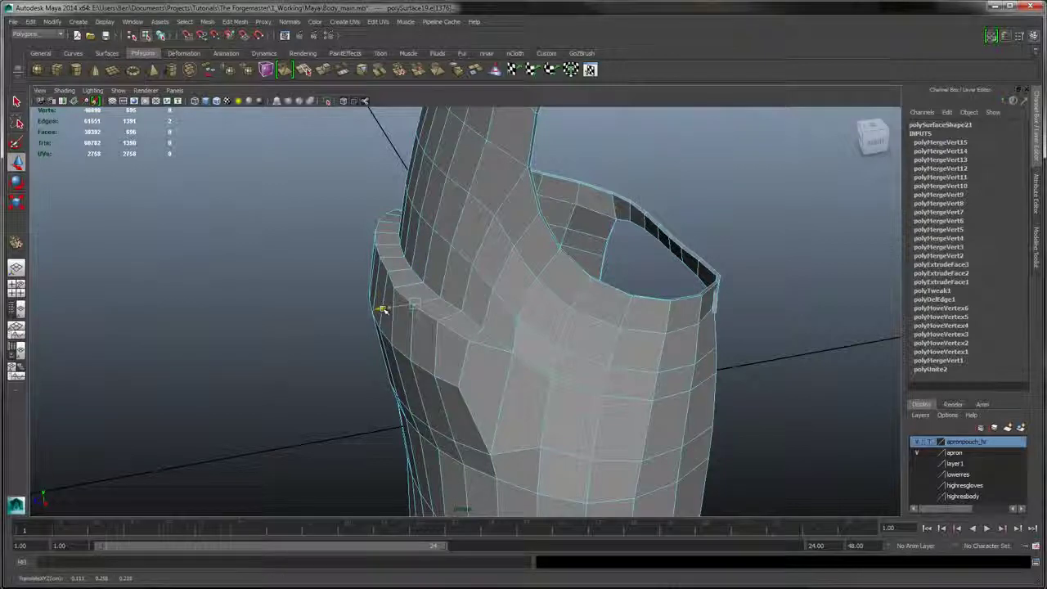
pyautogui.keyDown('alt'); pyautogui.moveTo(388, 302); pyautogui.dragTo(532, 327); pyautogui.keyUp('alt')
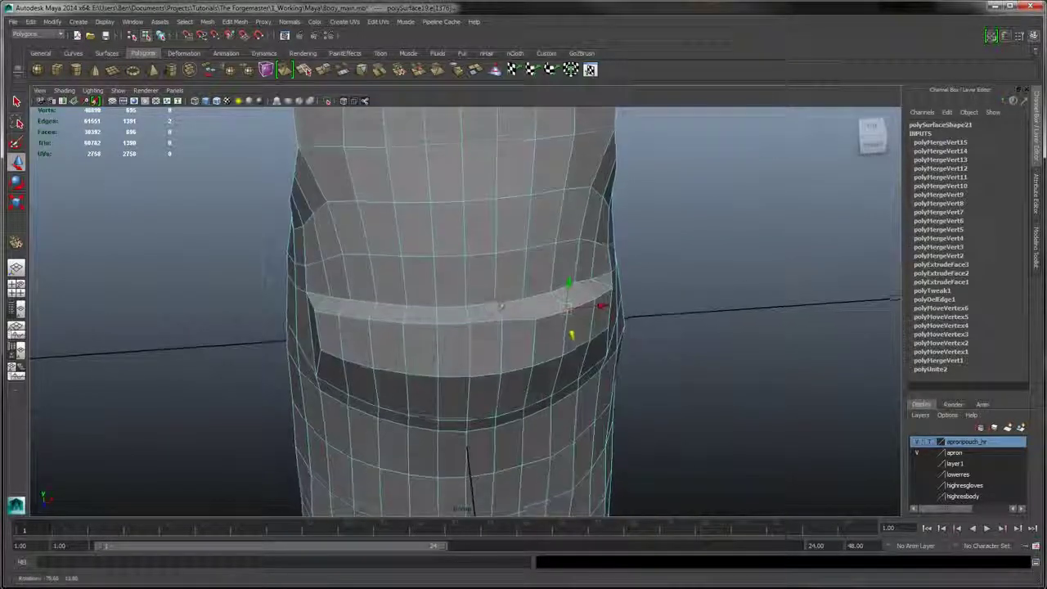
# - Select the two matching outer rim edges towards the pouch's opposite side and adjust their depth
pyautogui.click(421, 328)
pyautogui.press('F8')
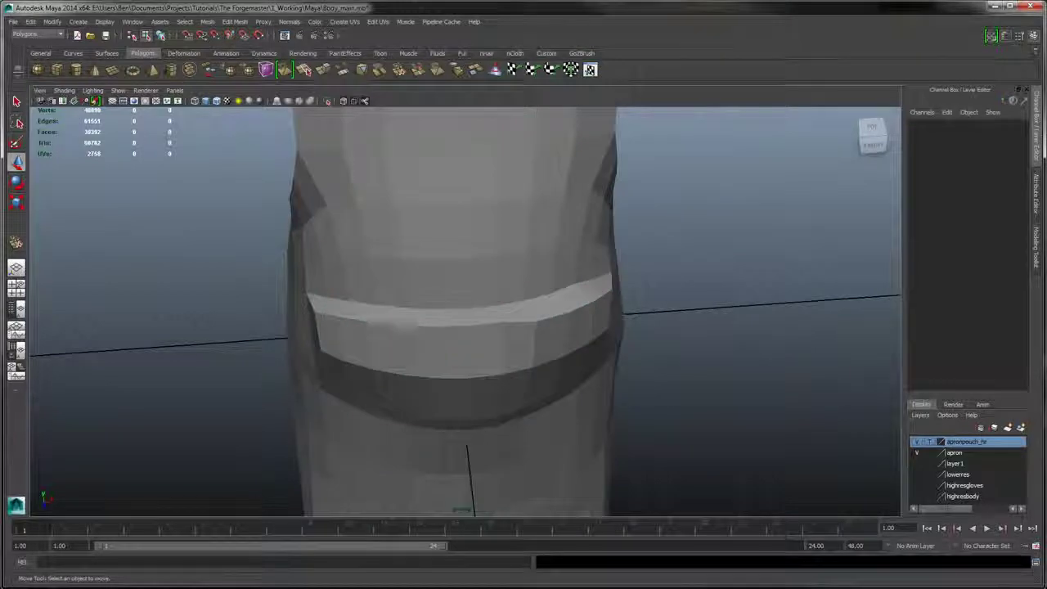
pyautogui.click(421, 353)
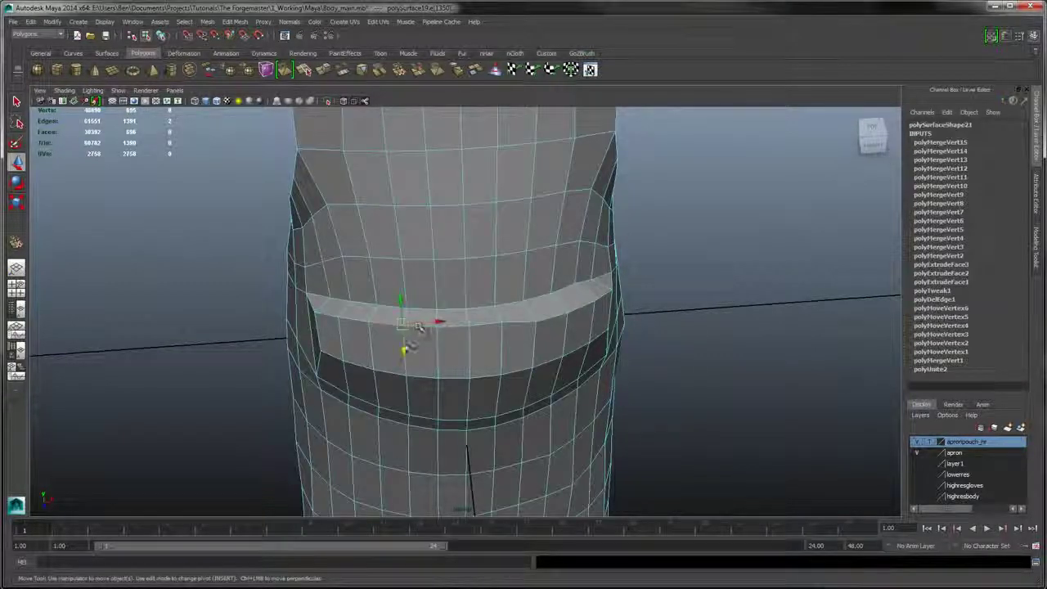
pyautogui.keyDown('alt'); pyautogui.moveTo(457, 295); pyautogui.dragTo(384, 332); pyautogui.keyUp('alt')
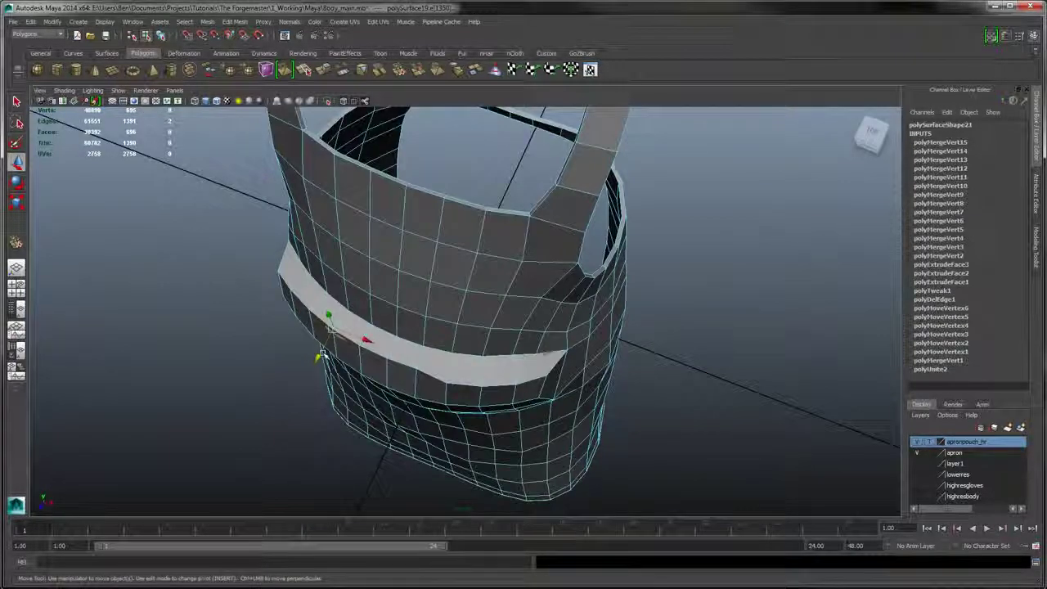
pyautogui.moveTo(323, 353); pyautogui.dragTo(550, 312)
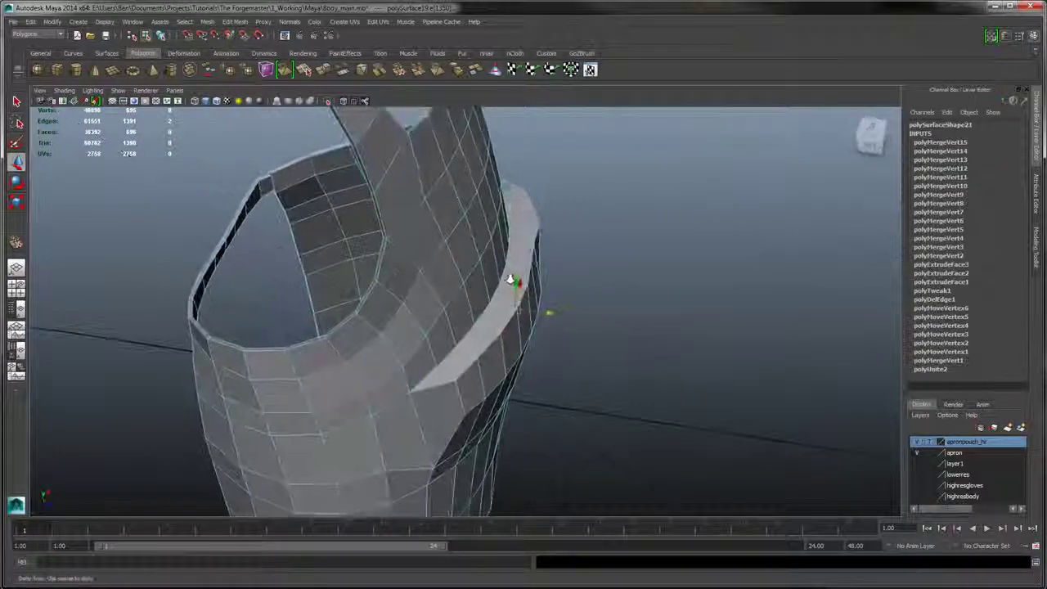
# - Switch to vertex editing and move the outer rim vertices at one end of the pouch inwards to taper its upper face into the apron
pyautogui.keyDown('alt'); pyautogui.moveTo(508, 279); pyautogui.dragTo(426, 337); pyautogui.keyUp('alt')
pyautogui.moveTo(426, 337); pyautogui.dragTo(435, 313, button='right')
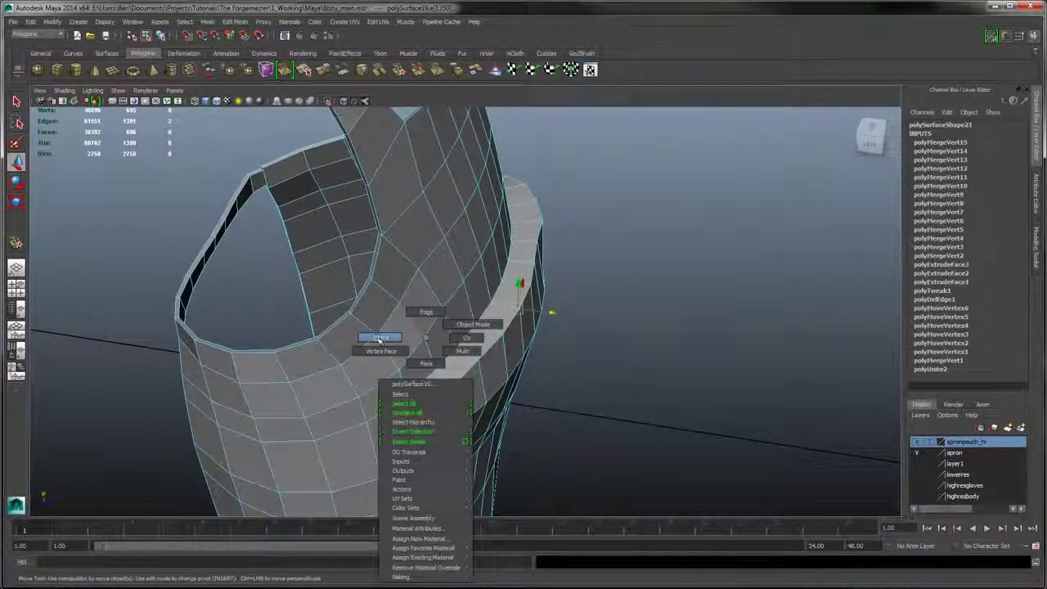
pyautogui.moveTo(379, 338); pyautogui.dragTo(379, 339, button='right')
pyautogui.click(450, 388)
pyautogui.keyDown('alt'); pyautogui.moveTo(450, 388); pyautogui.dragTo(523, 360); pyautogui.keyUp('alt')
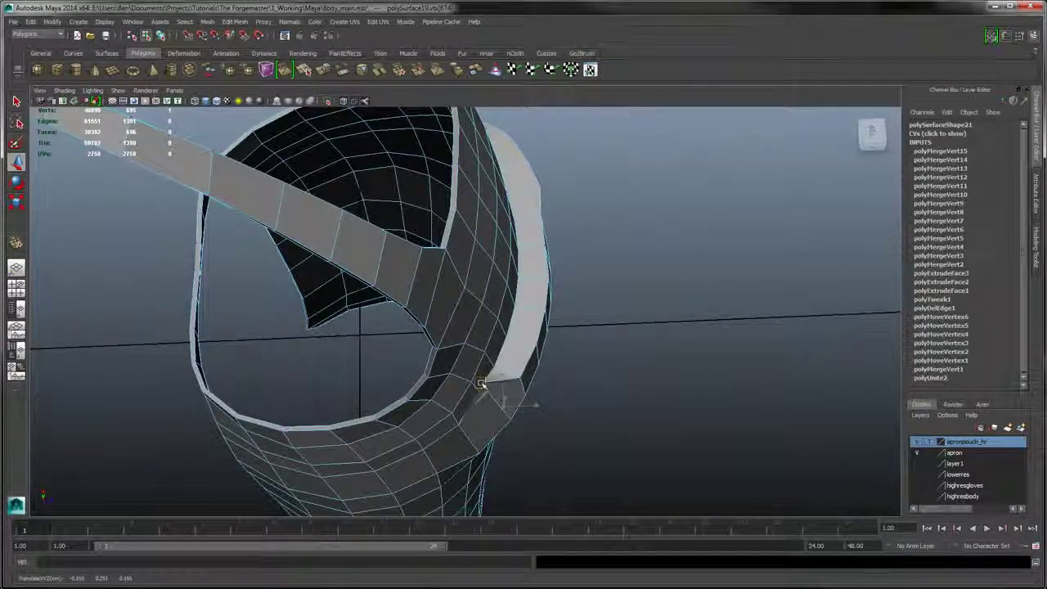
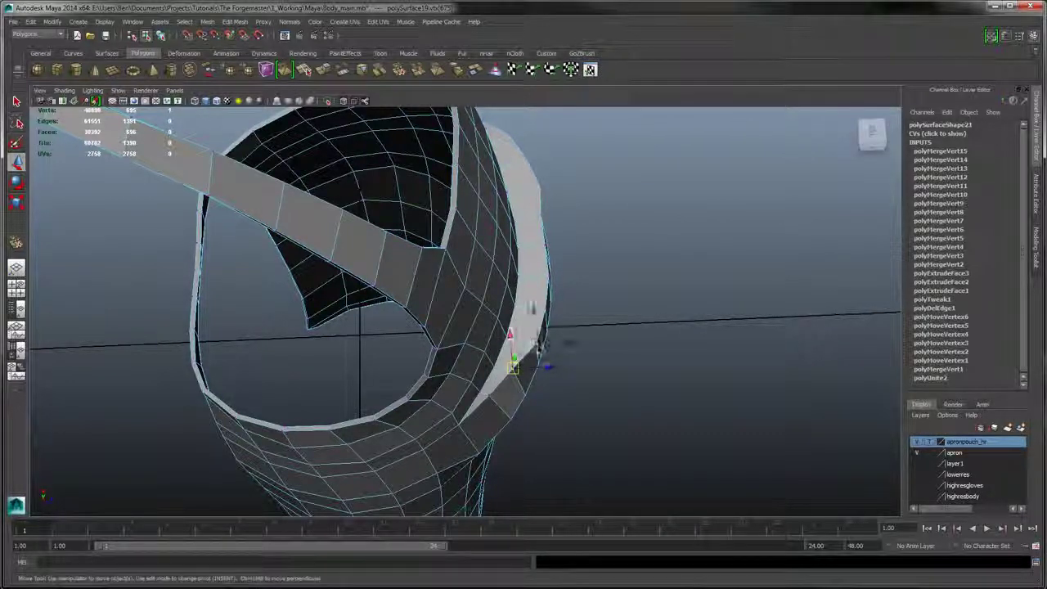
pyautogui.click(533, 343)
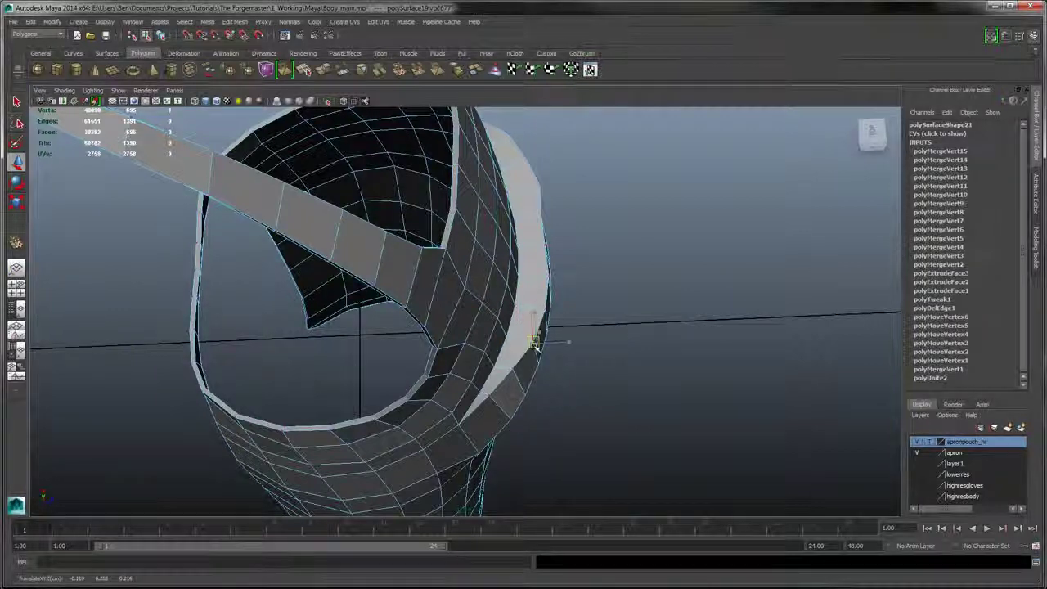
# - Adjust the neighbouring outer rim vertices towards the pouch's middle to smooth the curve of its upper face
pyautogui.keyDown('alt'); pyautogui.moveTo(612, 278); pyautogui.dragTo(652, 332, button='right'); pyautogui.keyUp('alt')
pyautogui.keyDown('alt'); pyautogui.moveTo(651, 332); pyautogui.dragTo(577, 302); pyautogui.keyUp('alt')
pyautogui.keyDown('alt'); pyautogui.moveTo(577, 302); pyautogui.dragTo(491, 352, button='right'); pyautogui.keyUp('alt')
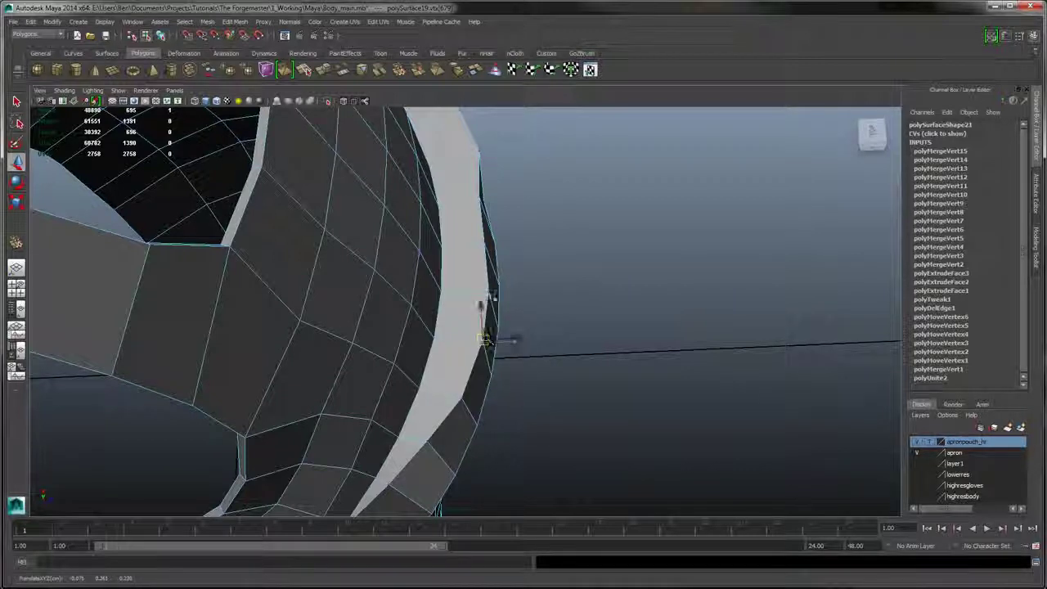
pyautogui.click(489, 293)
pyautogui.moveTo(511, 296)
pyautogui.mouseDown()
pyautogui.moveTo(482, 294)
pyautogui.moveTo(526, 292)
pyautogui.mouseUp()
pyautogui.moveTo(486, 351); pyautogui.dragTo(439, 282)
# - Move the outer rim vertices at the pouch's opposite end inwards so the upper face tapers into the apron there too
pyautogui.keyDown('alt'); pyautogui.moveTo(523, 264); pyautogui.dragTo(564, 312); pyautogui.keyUp('alt')
pyautogui.keyDown('alt'); pyautogui.moveTo(523, 255); pyautogui.dragTo(244, 336); pyautogui.keyUp('alt')
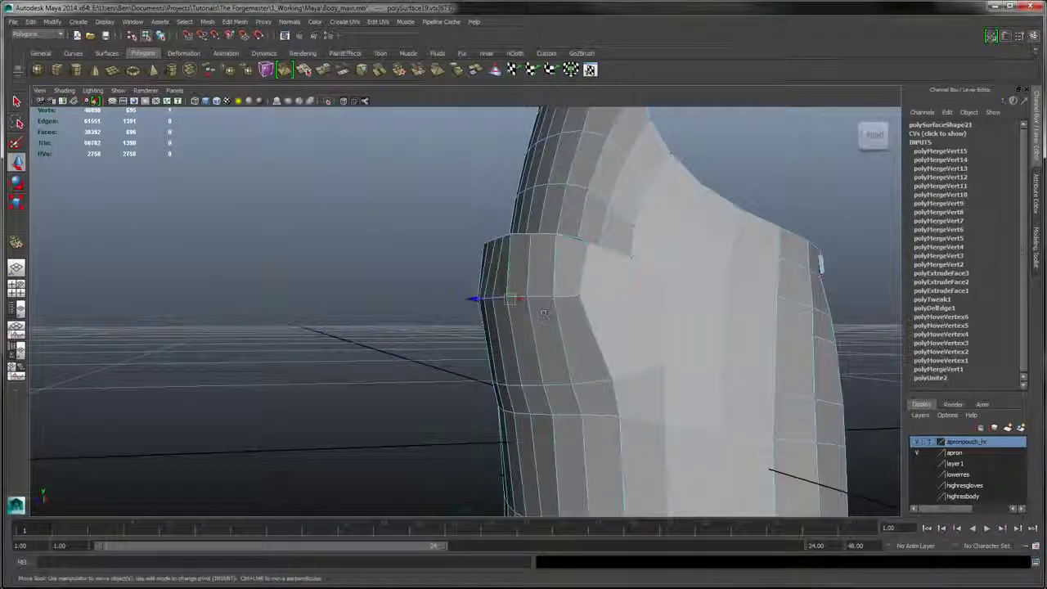
pyautogui.keyDown('alt'); pyautogui.moveTo(675, 251); pyautogui.dragTo(538, 347); pyautogui.keyUp('alt')
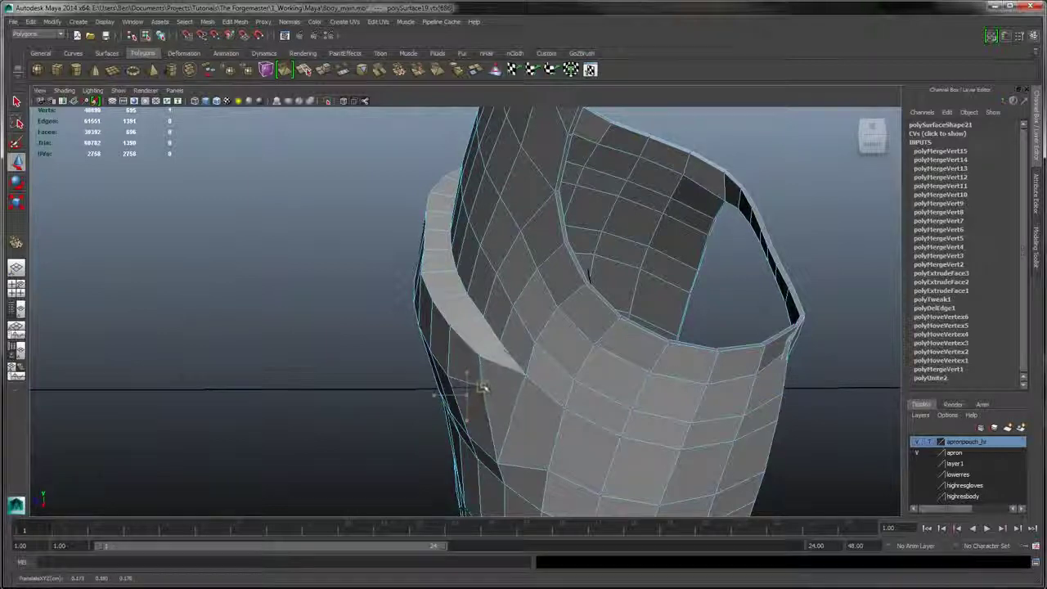
pyautogui.keyDown('alt'); pyautogui.moveTo(463, 346); pyautogui.dragTo(627, 285); pyautogui.keyUp('alt')
# - Nudge the inner rim vertices at one end of the pouch's upper face and lower the four inner vertices along its middle
pyautogui.keyDown('alt'); pyautogui.moveTo(442, 282); pyautogui.dragTo(557, 279); pyautogui.keyUp('alt')
pyautogui.keyDown('alt'); pyautogui.moveTo(585, 286); pyautogui.dragTo(659, 286, button='right'); pyautogui.keyUp('alt')
pyautogui.keyDown('alt'); pyautogui.moveTo(658, 286); pyautogui.dragTo(547, 341, button='middle'); pyautogui.keyUp('alt')
pyautogui.keyDown('alt'); pyautogui.moveTo(547, 341); pyautogui.dragTo(572, 360, button='right'); pyautogui.keyUp('alt')
pyautogui.scroll(-5, 572, 358)
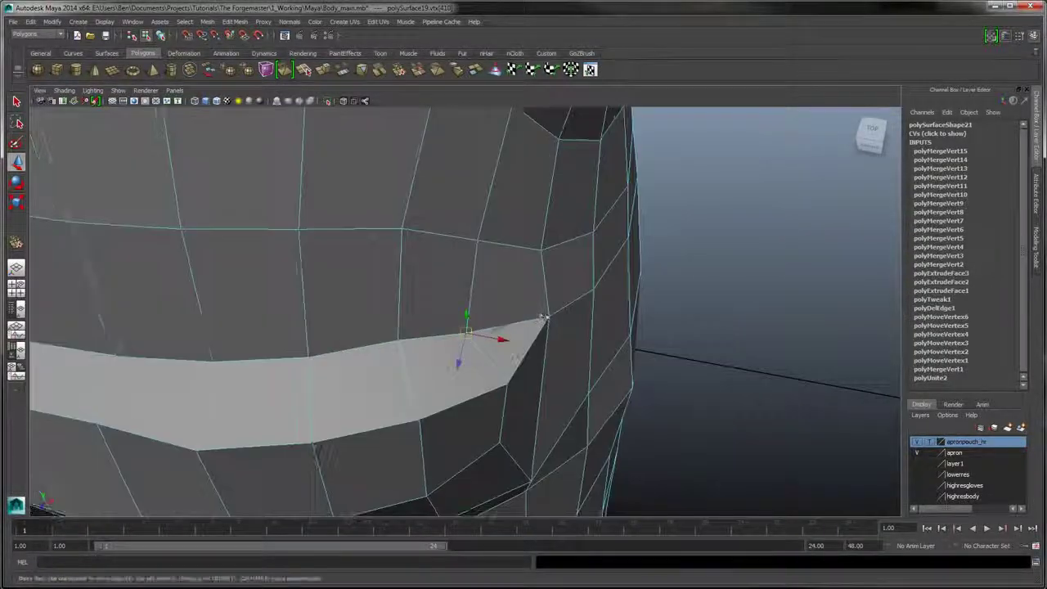
pyautogui.moveTo(552, 303); pyautogui.dragTo(553, 297)
pyautogui.keyDown('alt'); pyautogui.moveTo(475, 304); pyautogui.dragTo(455, 306, button='right'); pyautogui.keyUp('alt')
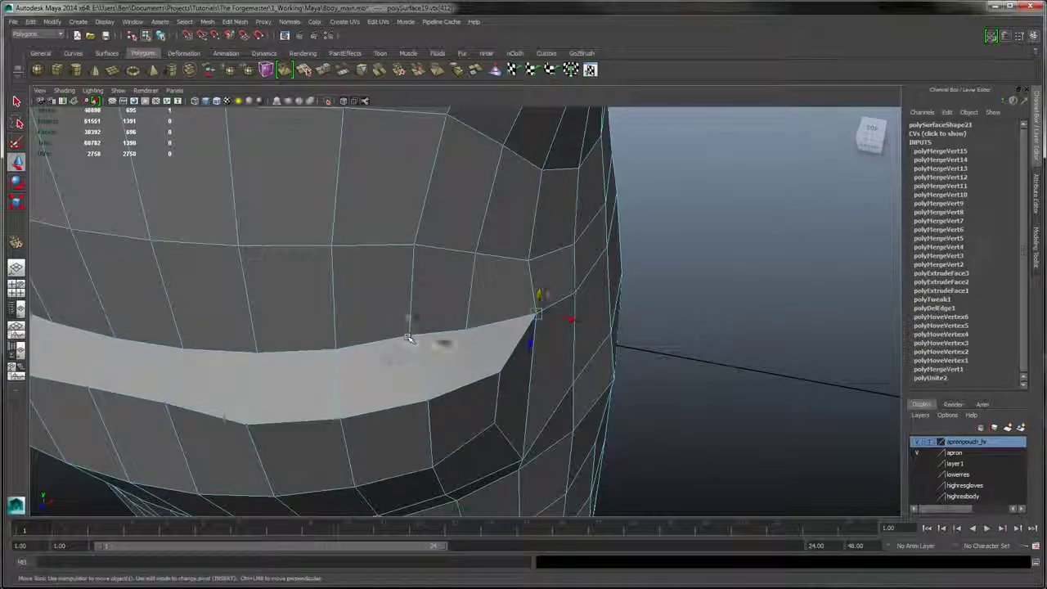
pyautogui.keyDown('shift'); pyautogui.click(334, 350); pyautogui.keyUp('shift')
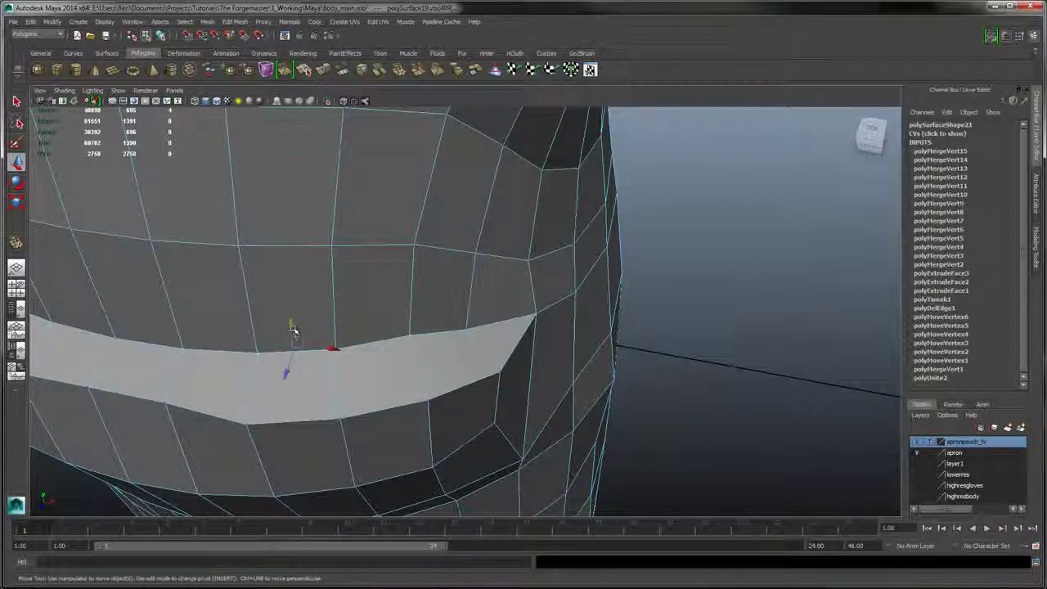
pyautogui.moveTo(293, 329); pyautogui.dragTo(312, 372)
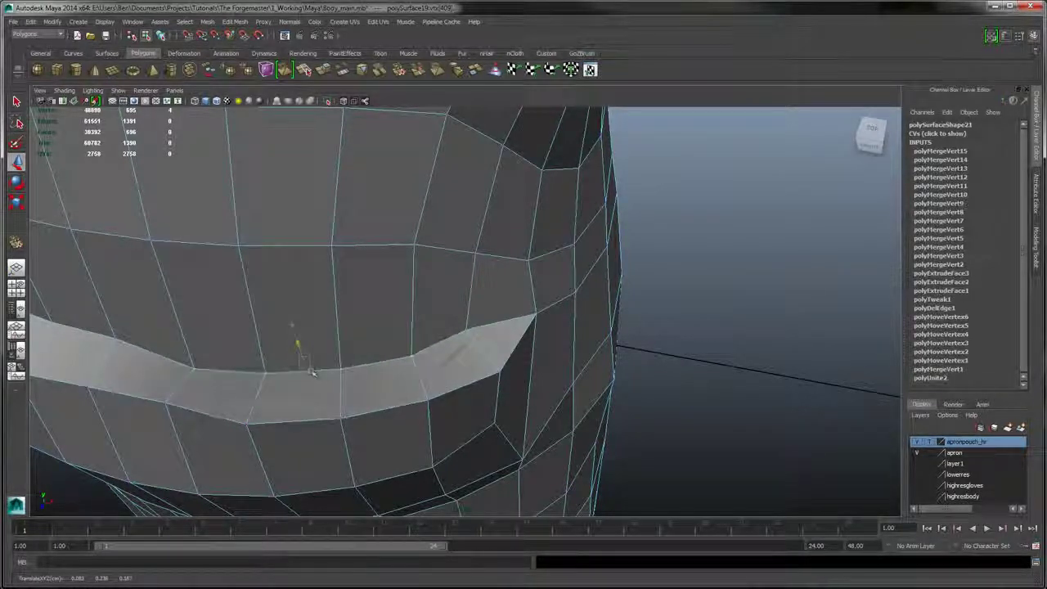
# - Reposition the two middle outer rim vertices of the pouch's upper face in depth and height
pyautogui.click(247, 424)
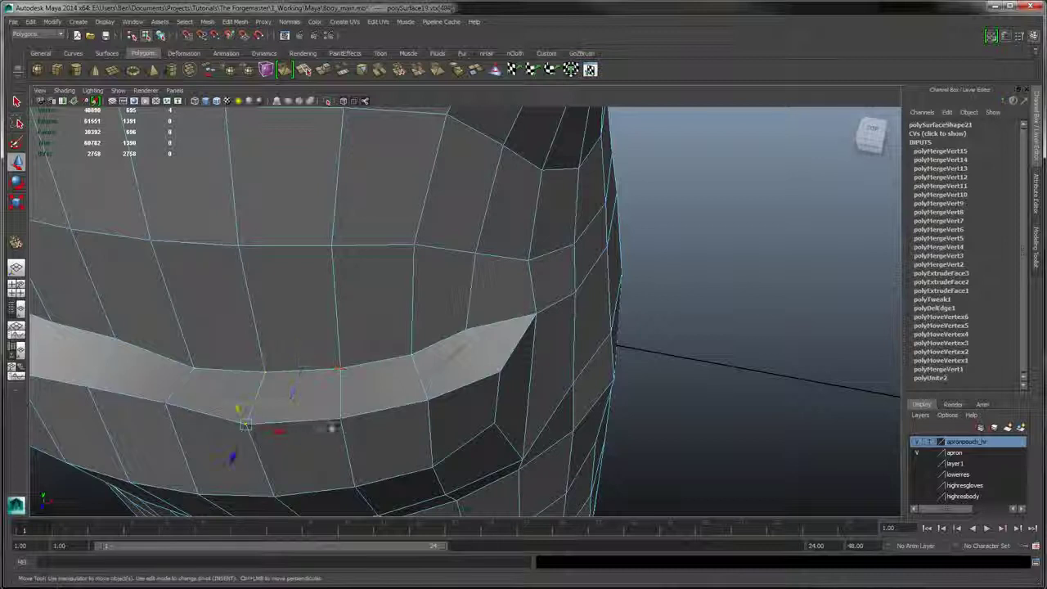
pyautogui.keyDown('shift'); pyautogui.click(340, 418); pyautogui.keyUp('shift')
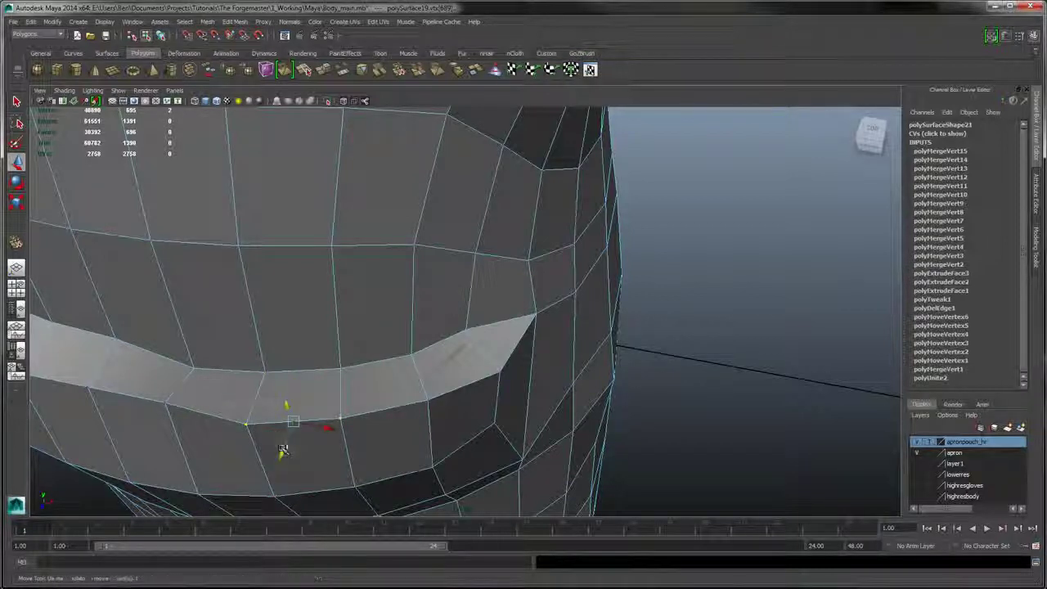
pyautogui.moveTo(285, 441); pyautogui.dragTo(325, 449)
pyautogui.click(346, 401)
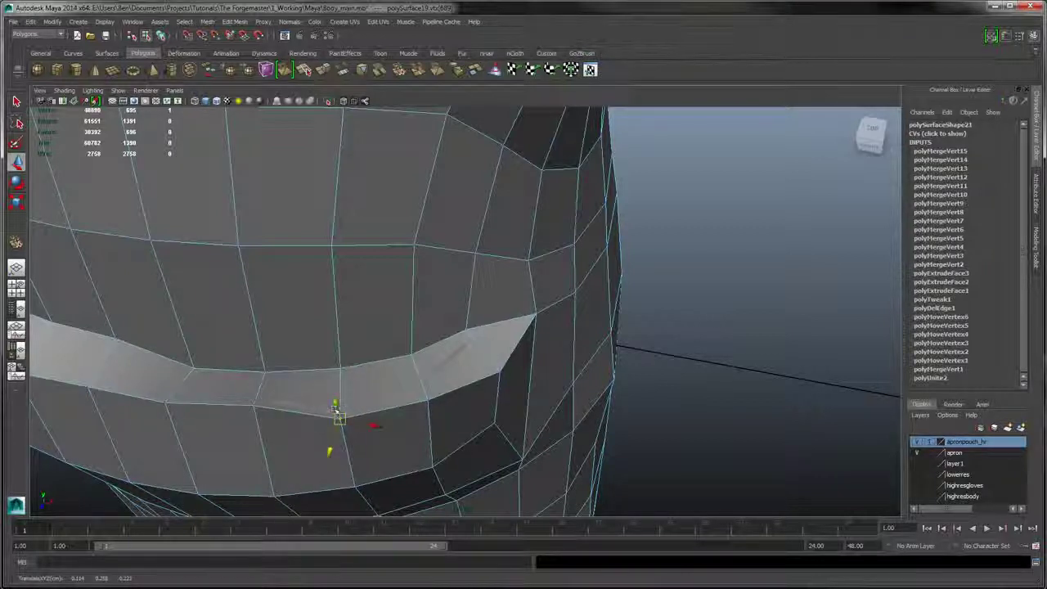
pyautogui.moveTo(335, 409); pyautogui.dragTo(337, 411)
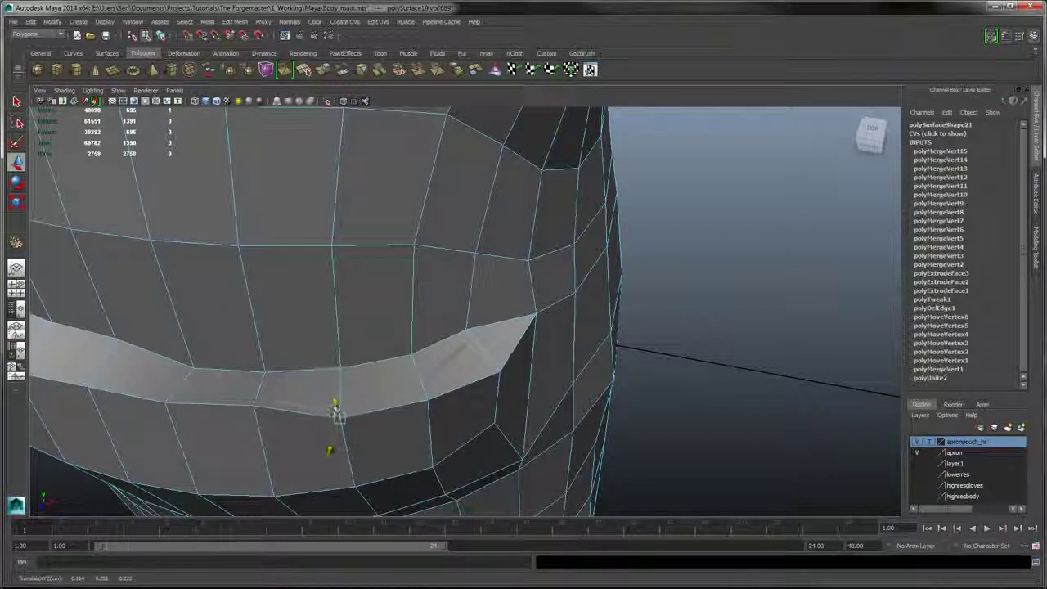
pyautogui.click(253, 405)
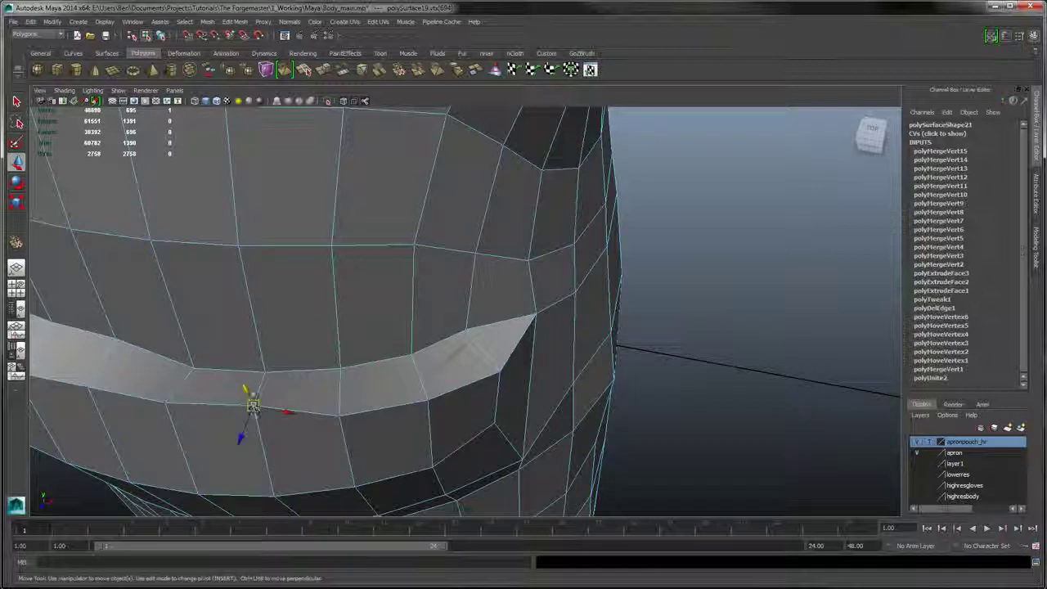
# - Adjust individual outer rim vertices near both ends of the pouch's upper face to even out its outline
pyautogui.click(498, 368)
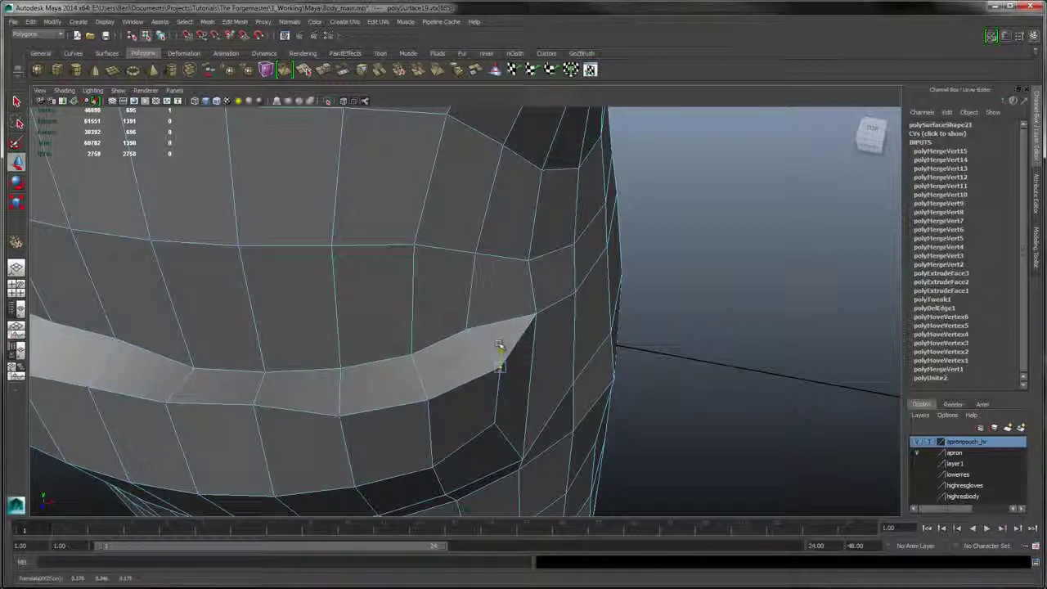
pyautogui.moveTo(501, 370); pyautogui.dragTo(381, 315)
pyautogui.click(382, 295)
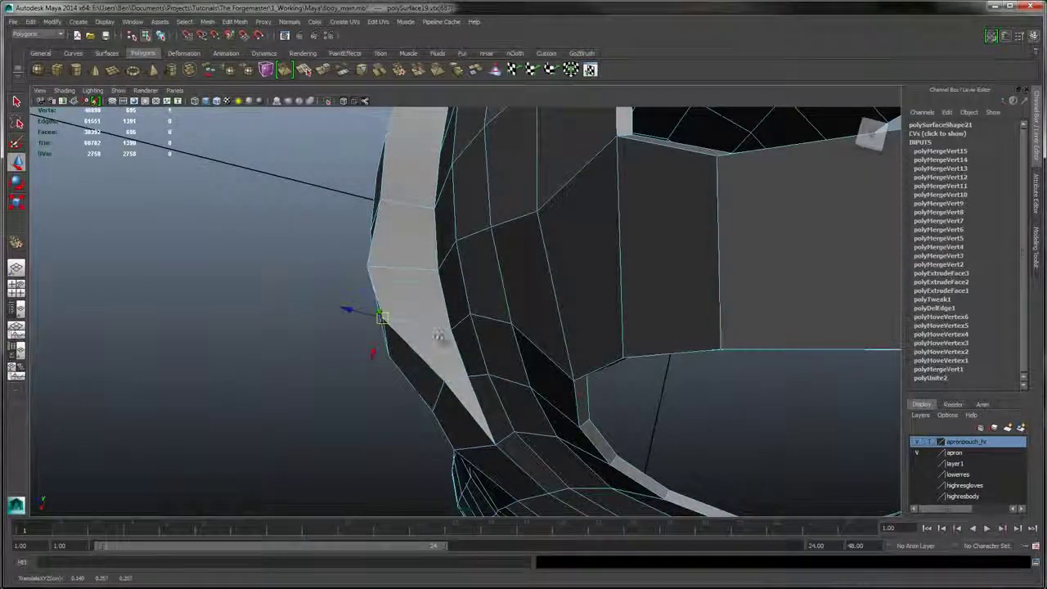
pyautogui.keyDown('alt'); pyautogui.moveTo(444, 341); pyautogui.dragTo(526, 227); pyautogui.keyUp('alt')
pyautogui.click(495, 294)
pyautogui.click(519, 223)
pyautogui.keyDown('shift'); pyautogui.click(491, 260); pyautogui.keyUp('shift')
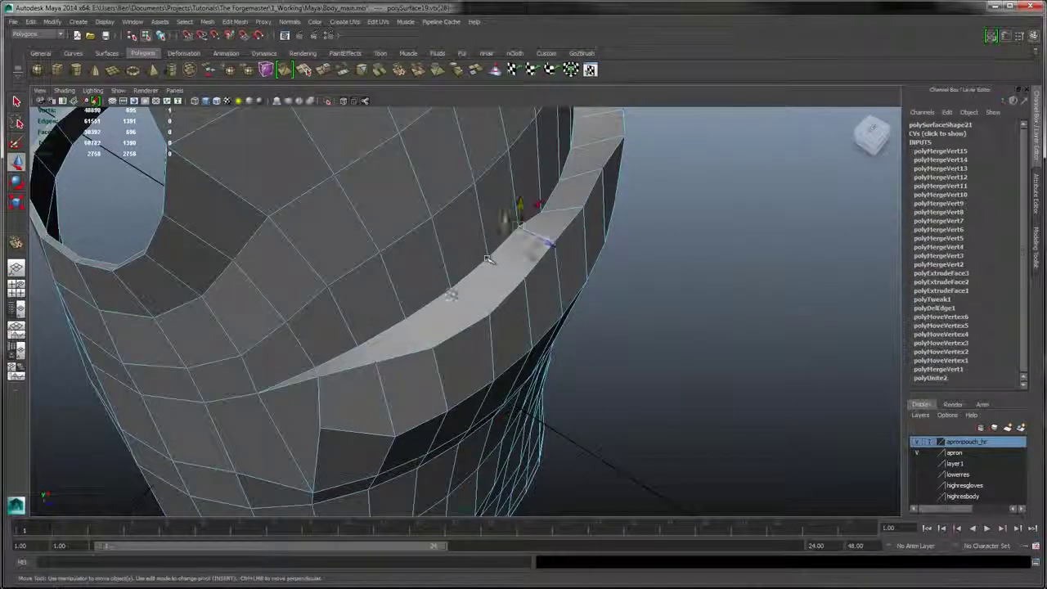
pyautogui.keyDown('shift'); pyautogui.click(453, 289); pyautogui.keyUp('shift')
pyautogui.click(443, 304)
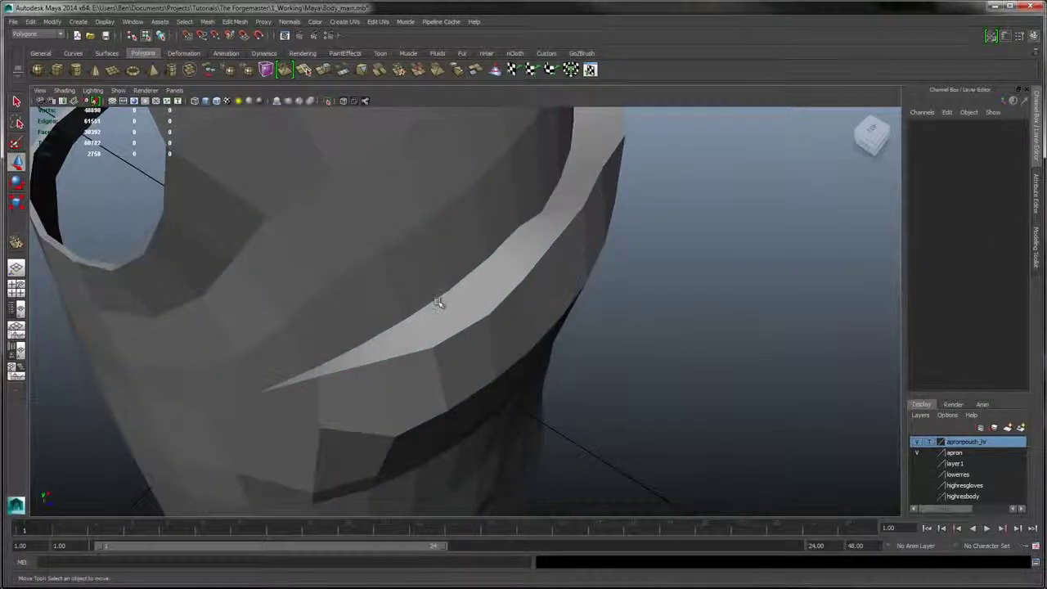
pyautogui.click(438, 302)
pyautogui.click(406, 319)
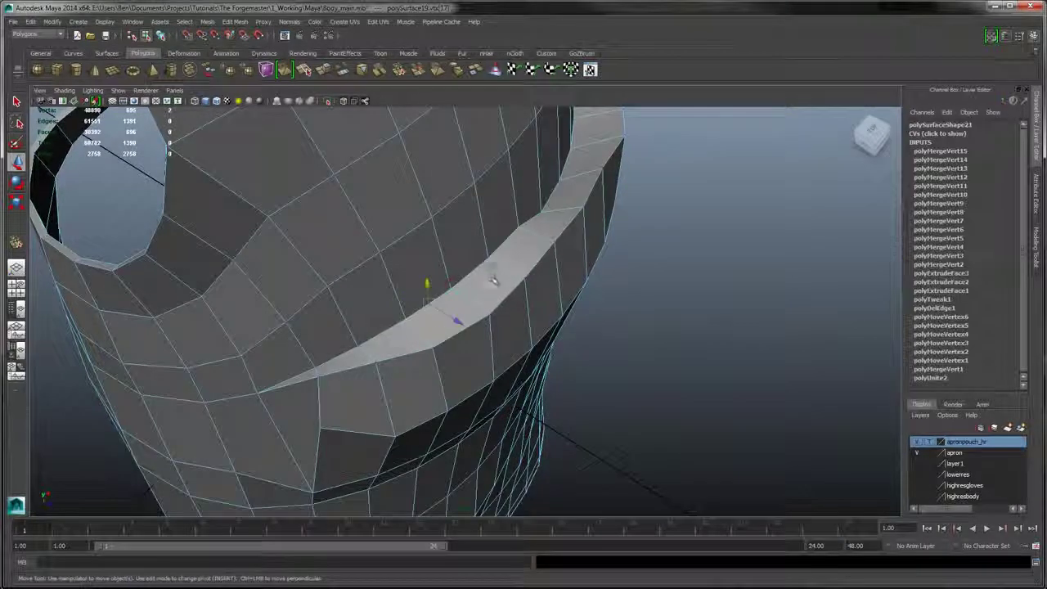
pyautogui.hotkey('ctrl', 'z')
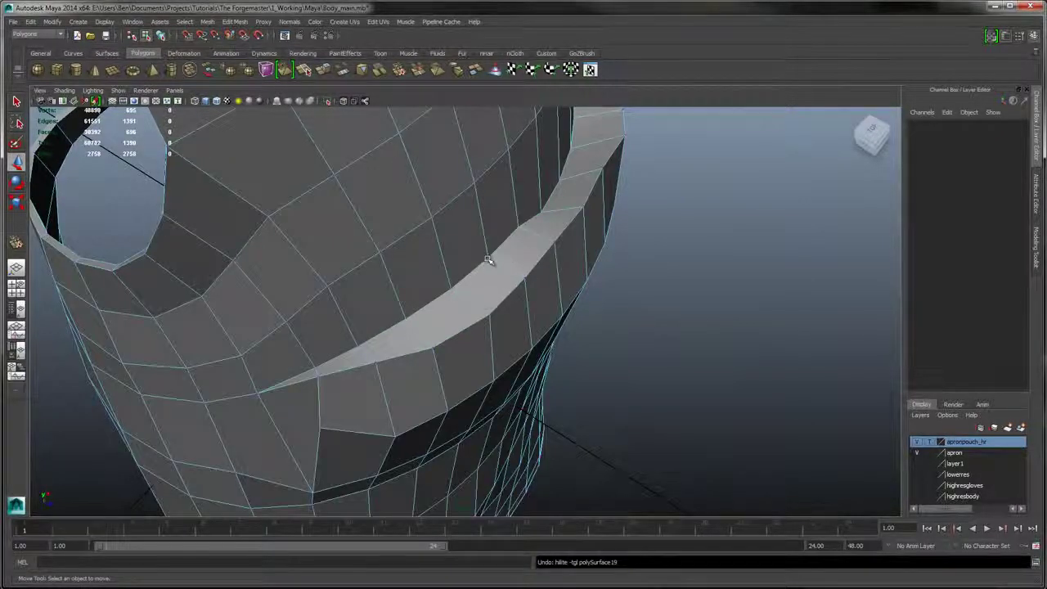
# - Lower three inner rim vertices along one side of the pouch's upper face, plus the neighbouring vertex towards the middle
pyautogui.click(488, 262)
pyautogui.hotkey('shift', 'z')
pyautogui.hotkey('shift', 'z')
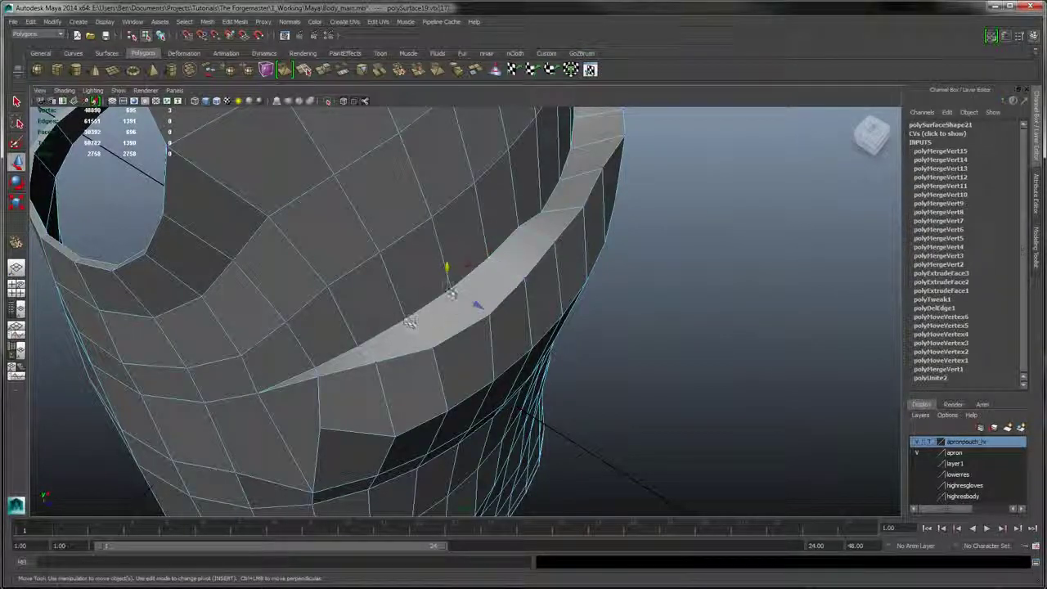
pyautogui.moveTo(447, 271); pyautogui.dragTo(451, 294)
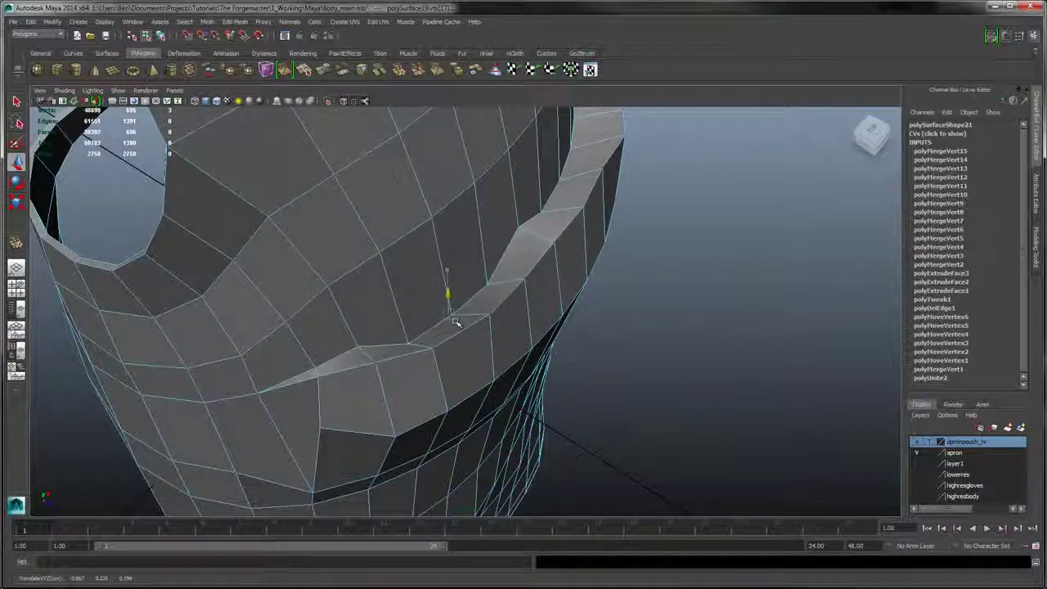
pyautogui.moveTo(458, 326)
pyautogui.keyDown('alt'); pyautogui.mouseDown()
pyautogui.moveTo(474, 311)
pyautogui.moveTo(556, 289)
pyautogui.moveTo(514, 344)
pyautogui.moveTo(537, 286)
pyautogui.moveTo(489, 287)
pyautogui.moveTo(485, 298)
pyautogui.mouseUp(); pyautogui.keyUp('alt')
pyautogui.moveTo(517, 267)
pyautogui.keyDown('alt'); pyautogui.mouseDown()
pyautogui.moveTo(491, 278)
pyautogui.moveTo(534, 268)
pyautogui.mouseUp(); pyautogui.keyUp('alt')
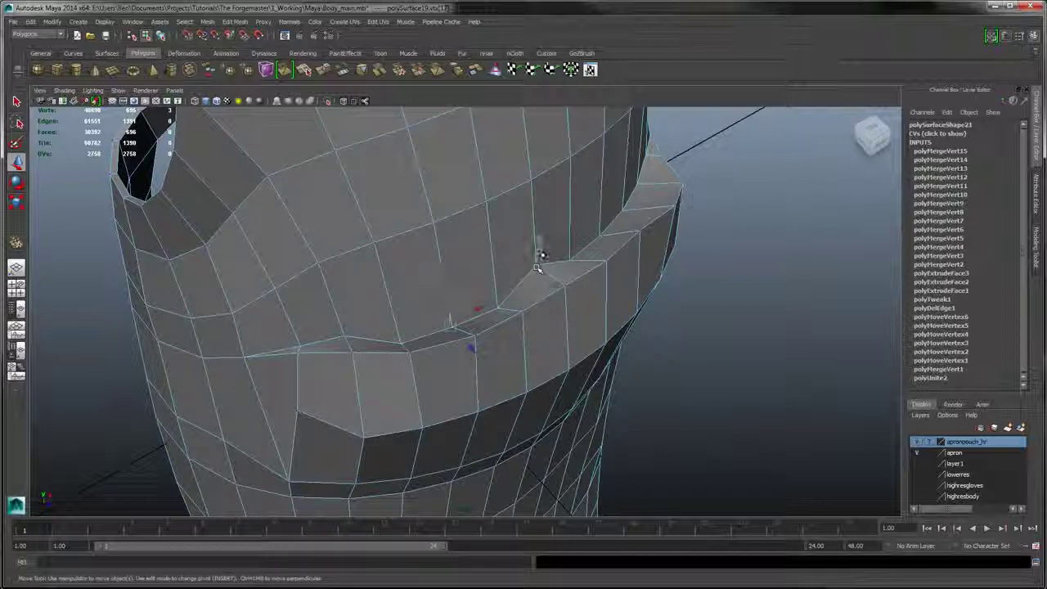
pyautogui.click(537, 267)
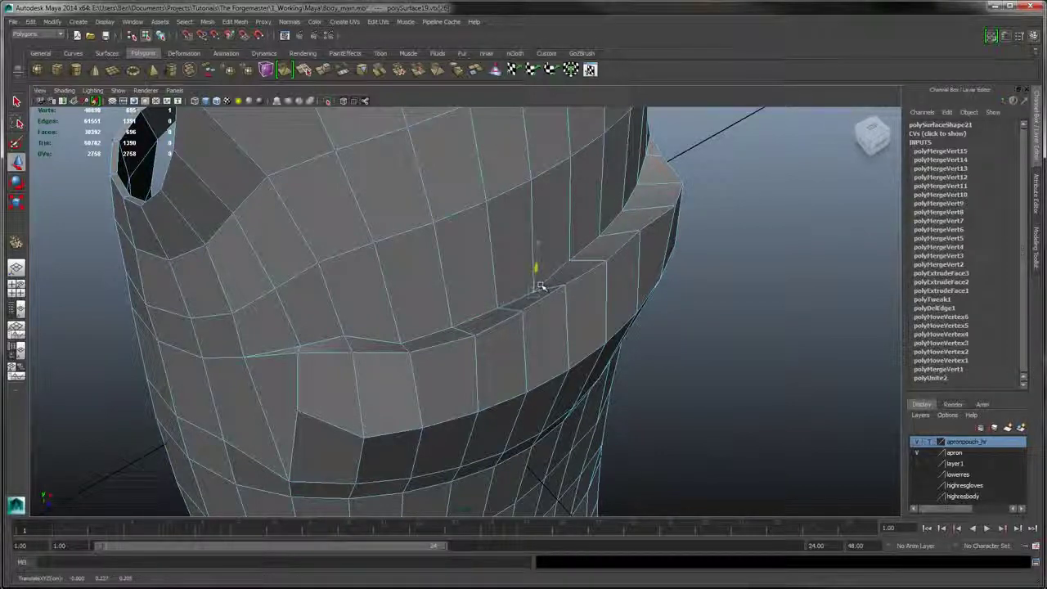
# - Lower the last two inner rim vertices near the pouch's tapered end to narrow the gap to its outer rim
pyautogui.keyDown('alt'); pyautogui.moveTo(540, 286); pyautogui.dragTo(474, 331); pyautogui.keyUp('alt')
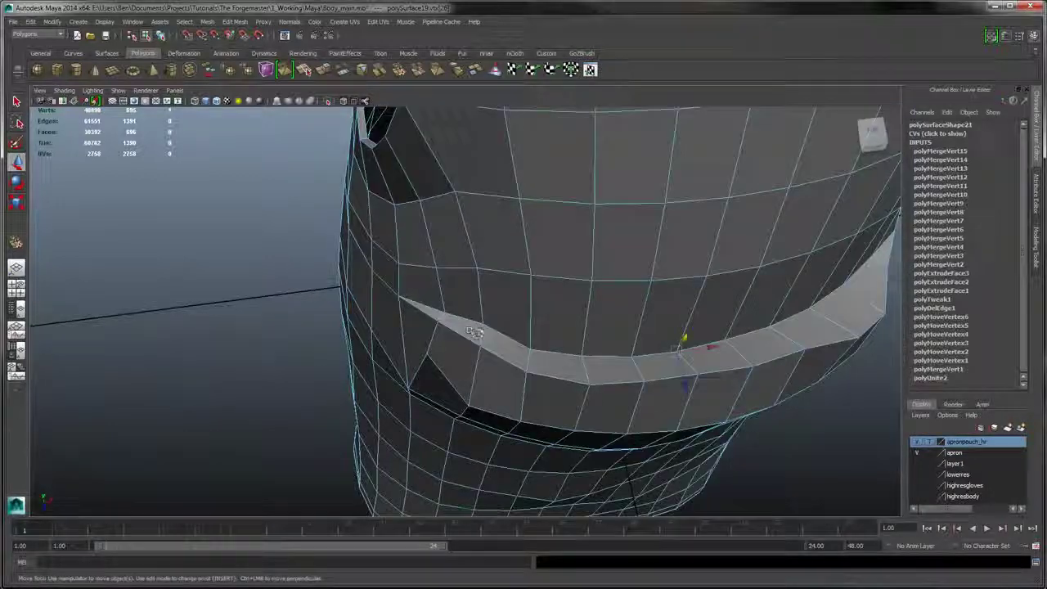
pyautogui.moveTo(522, 301)
pyautogui.keyDown('alt'); pyautogui.mouseDown()
pyautogui.moveTo(565, 294)
pyautogui.moveTo(514, 310)
pyautogui.mouseUp(); pyautogui.keyUp('alt')
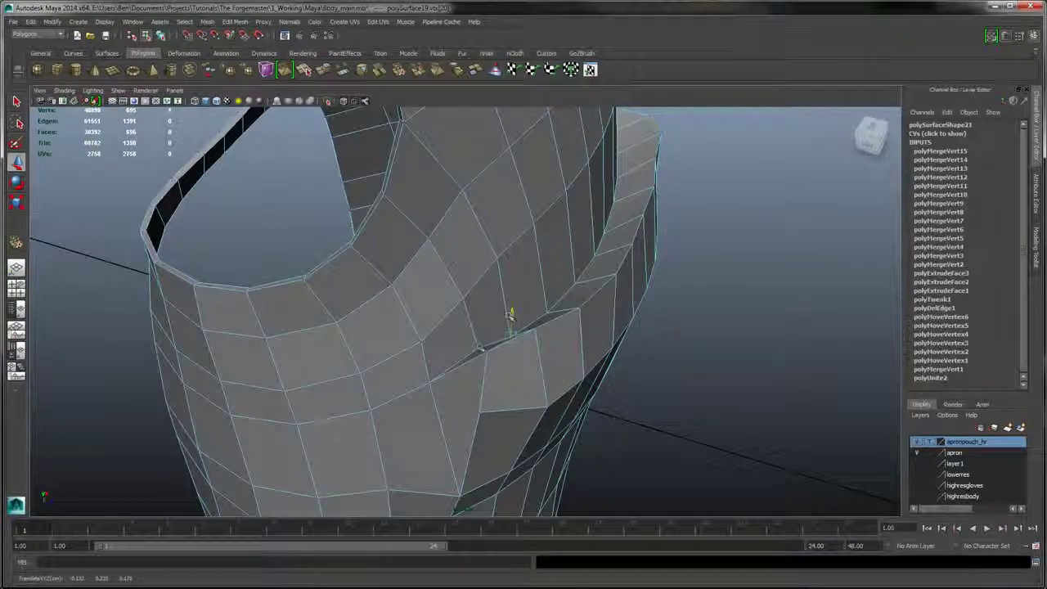
pyautogui.click(480, 336)
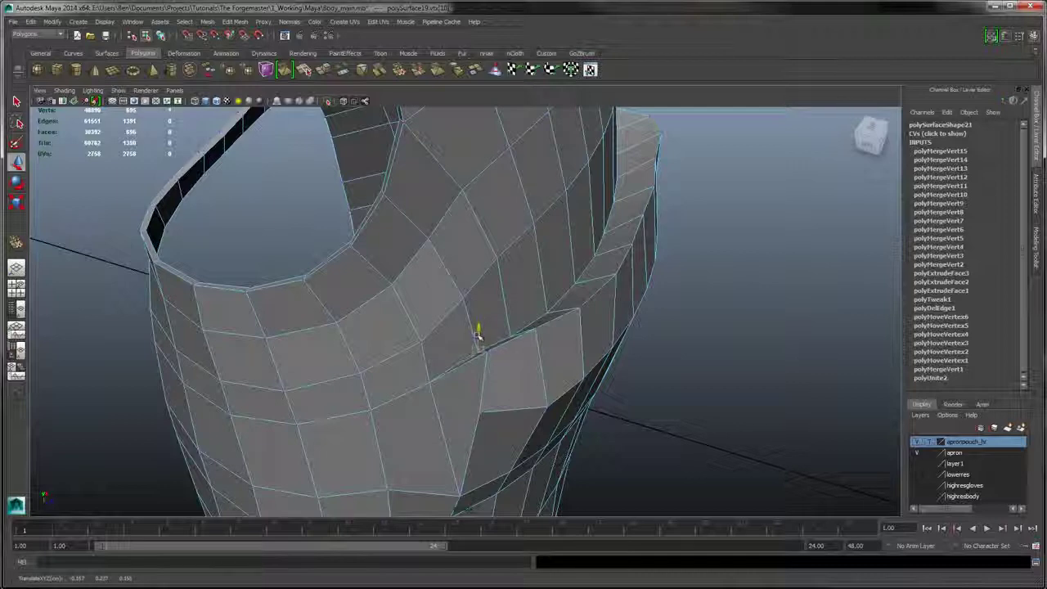
# - Lower two vertices of the pouch's middle horizontal row on its front, just beside the centre
pyautogui.keyDown('alt'); pyautogui.moveTo(479, 331); pyautogui.dragTo(593, 352); pyautogui.keyUp('alt')
pyautogui.click(563, 349)
pyautogui.click(591, 353)
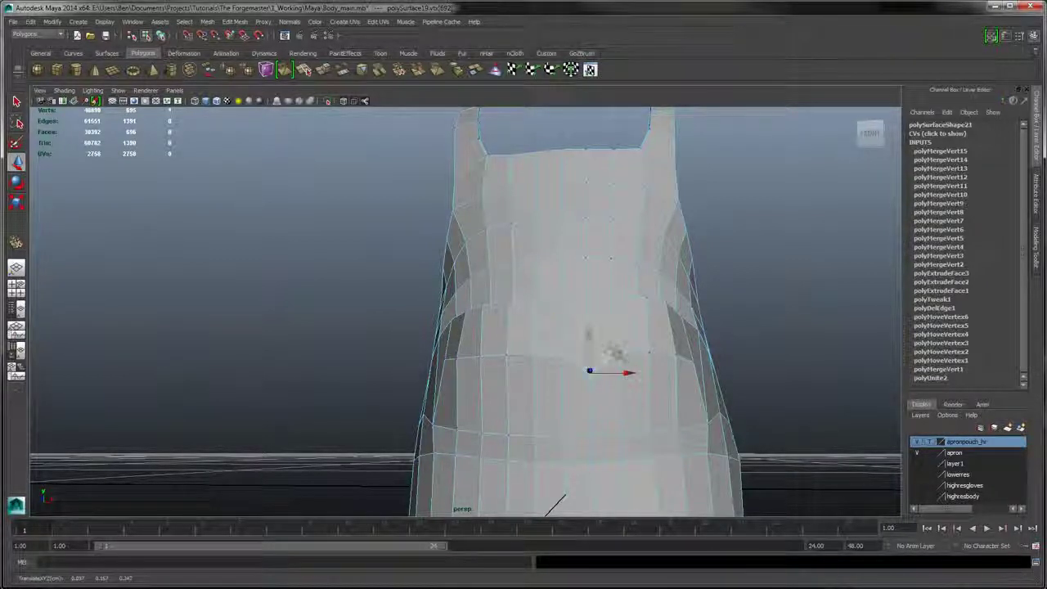
pyautogui.click(622, 344)
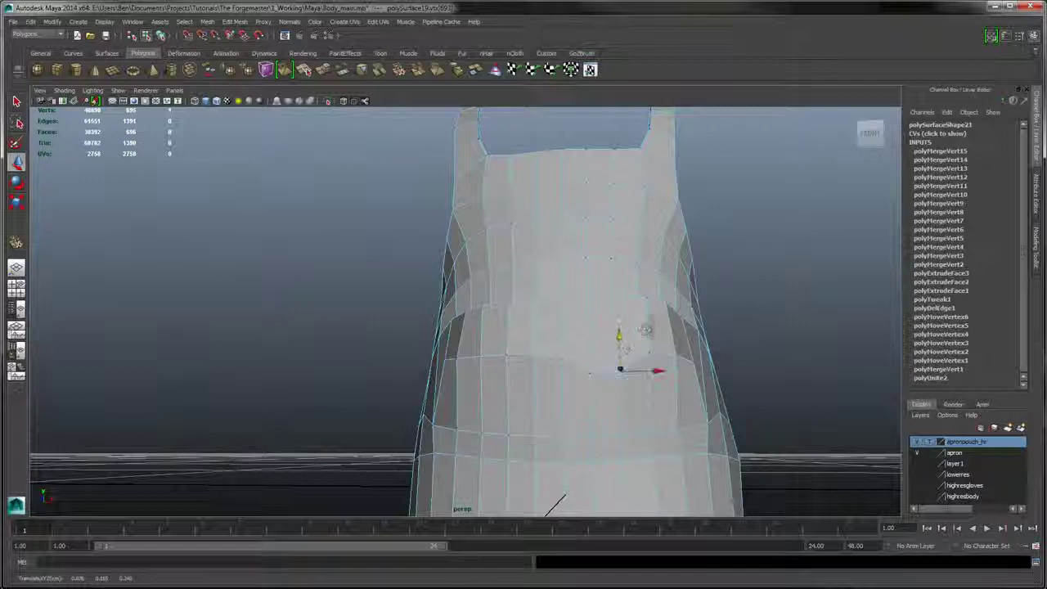
# - Lower the remaining middle-row vertices from the pouch's front around to the same side
pyautogui.keyDown('alt'); pyautogui.moveTo(646, 330); pyautogui.dragTo(747, 325); pyautogui.keyUp('alt')
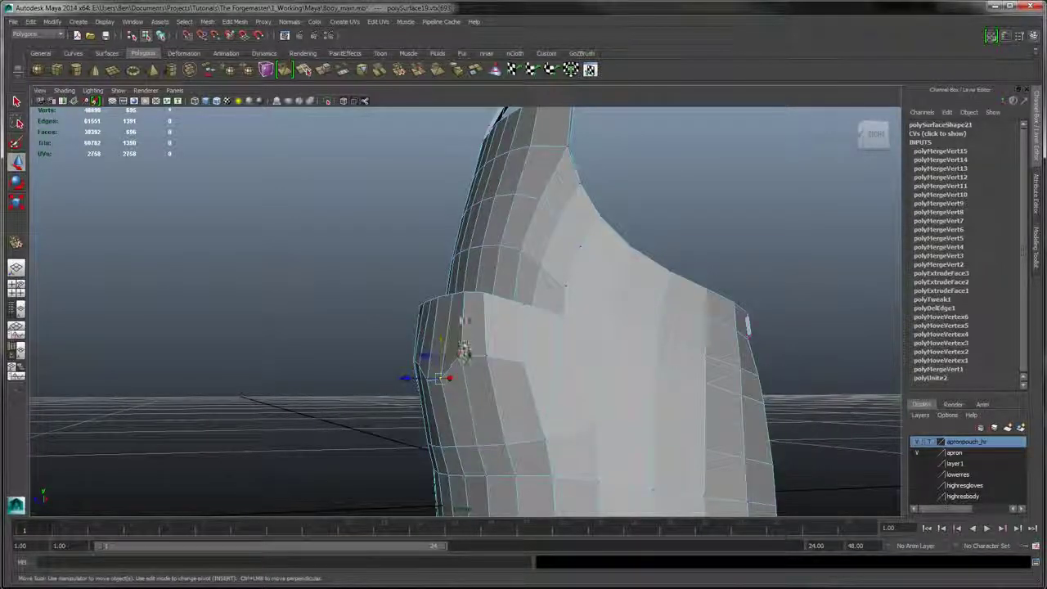
pyautogui.click(466, 352)
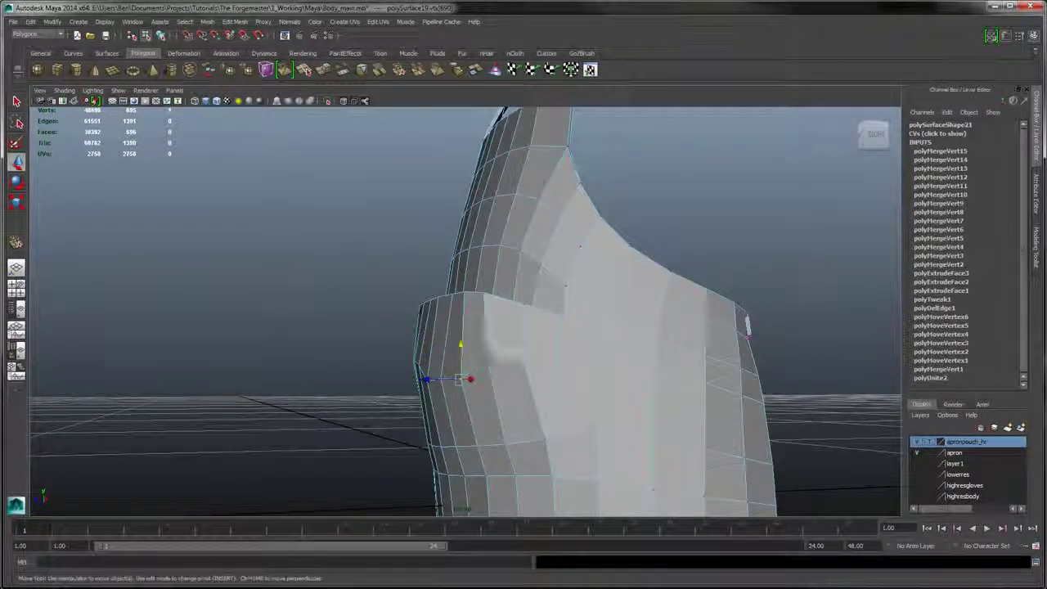
pyautogui.click(488, 357)
pyautogui.moveTo(485, 329); pyautogui.dragTo(643, 328)
pyautogui.click(440, 379)
pyautogui.click(512, 375)
pyautogui.click(570, 319)
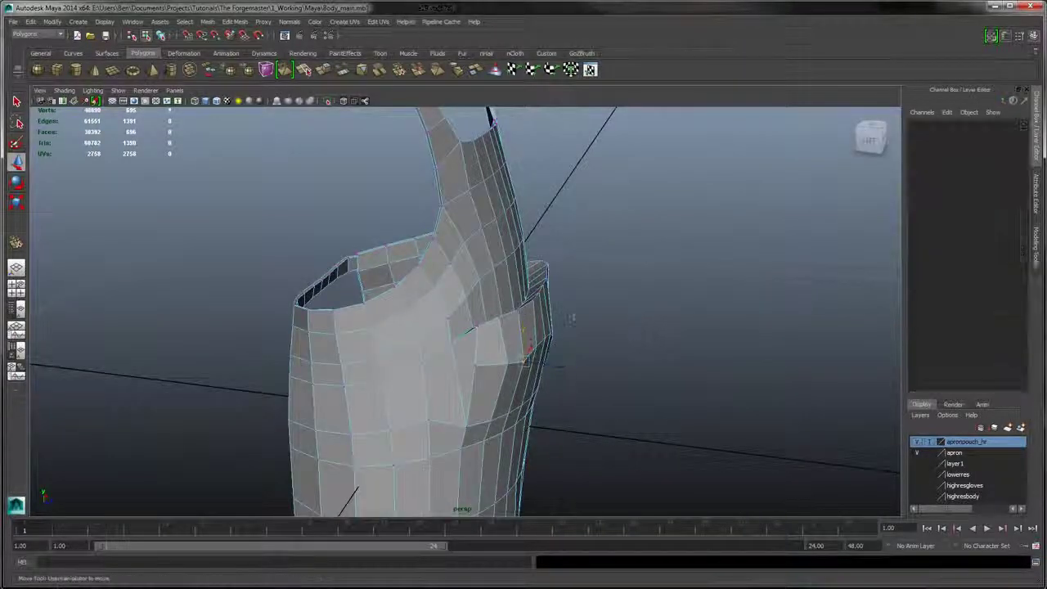
pyautogui.keyDown('alt'); pyautogui.moveTo(571, 317); pyautogui.dragTo(518, 303); pyautogui.keyUp('alt')
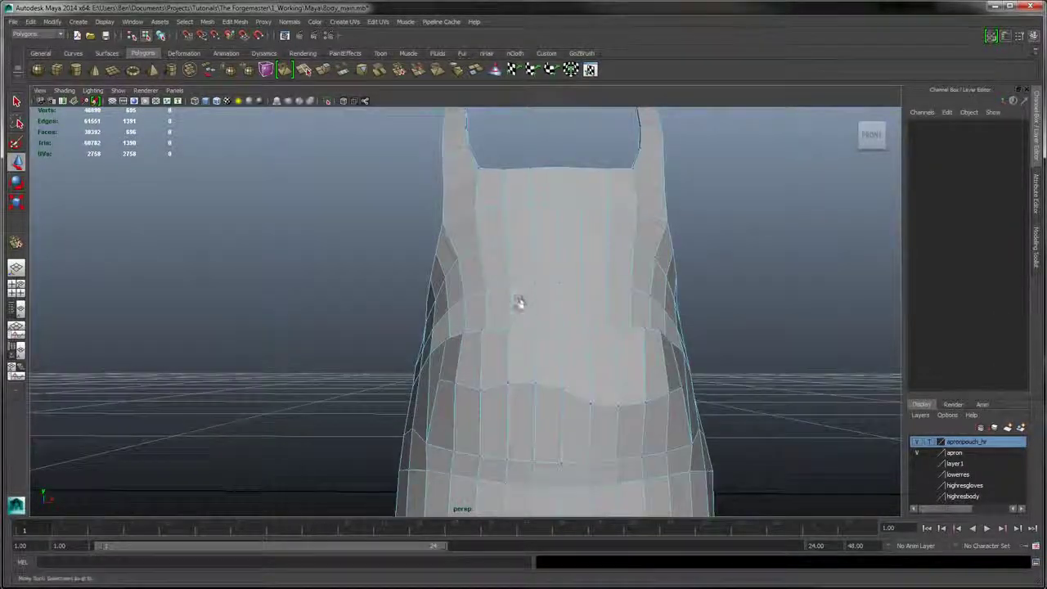
# - Lower a pair of upper-rim vertices towards one side of the pouch's front and adjust the height of the neighbouring rim vertex
pyautogui.keyDown('alt'); pyautogui.moveTo(518, 303); pyautogui.dragTo(545, 327, button='right'); pyautogui.keyUp('alt')
pyautogui.click(553, 331)
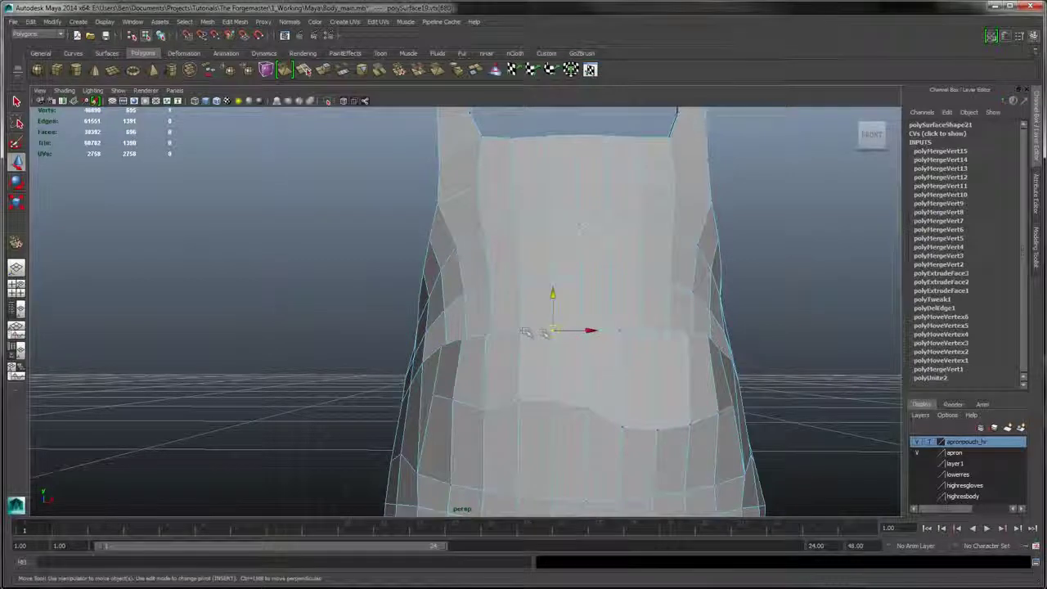
pyautogui.keyDown('alt'); pyautogui.moveTo(598, 294); pyautogui.dragTo(675, 317); pyautogui.keyUp('alt')
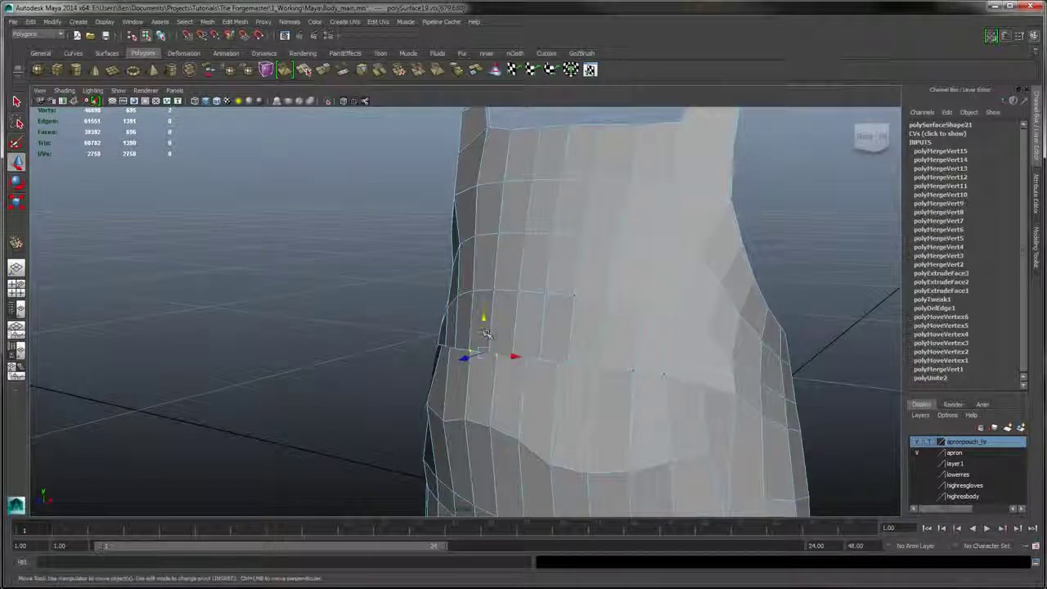
pyautogui.moveTo(486, 335); pyautogui.dragTo(481, 358)
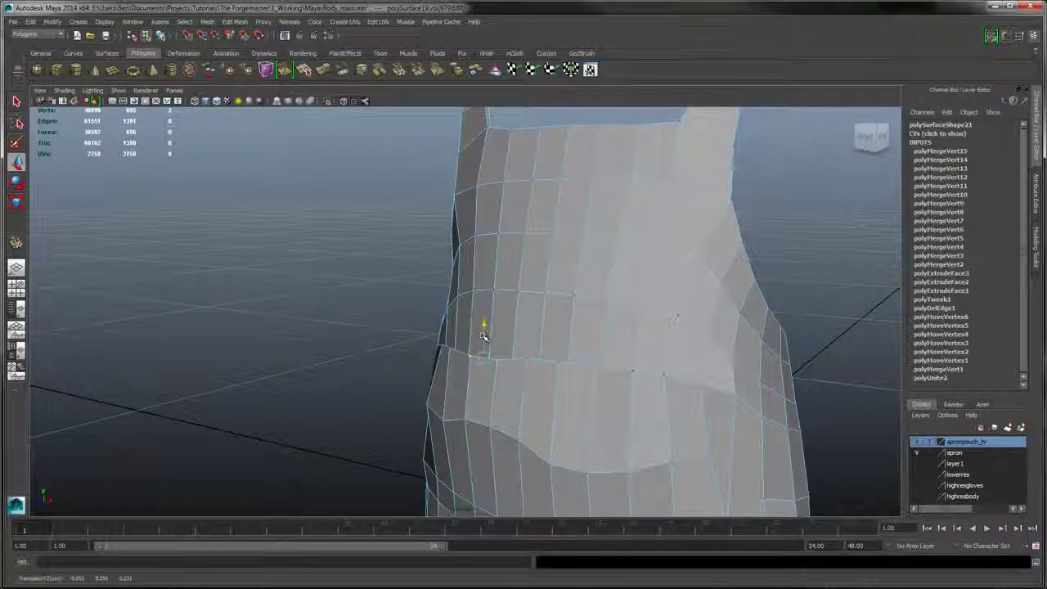
pyautogui.click(530, 341)
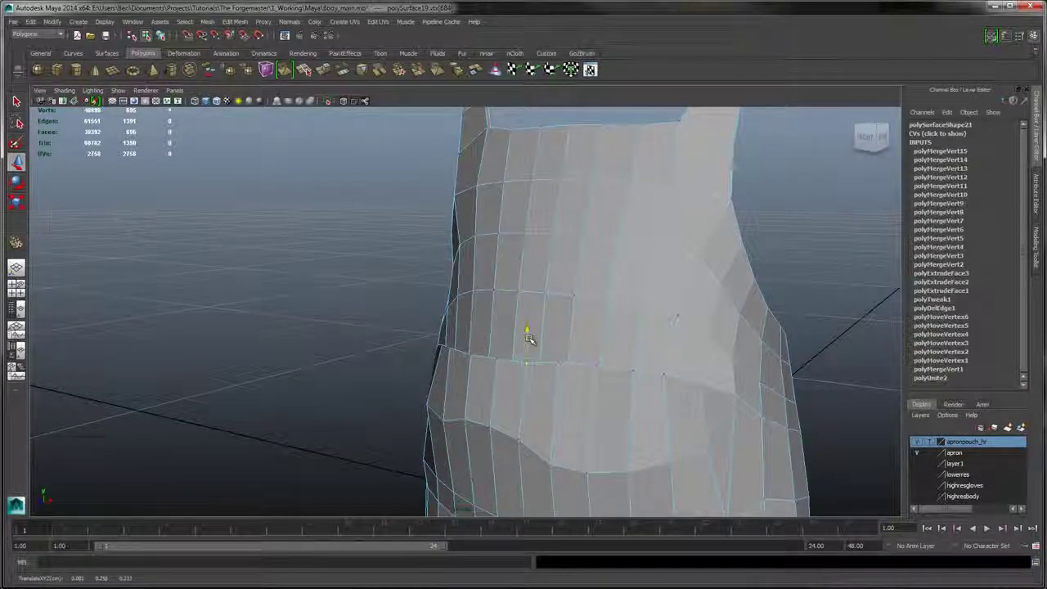
pyautogui.moveTo(528, 337); pyautogui.dragTo(602, 323)
# - Adjust the height of the upper-rim vertex near the centre of the pouch's front
pyautogui.keyDown('alt'); pyautogui.moveTo(602, 324); pyautogui.dragTo(503, 309, button='middle'); pyautogui.keyUp('alt')
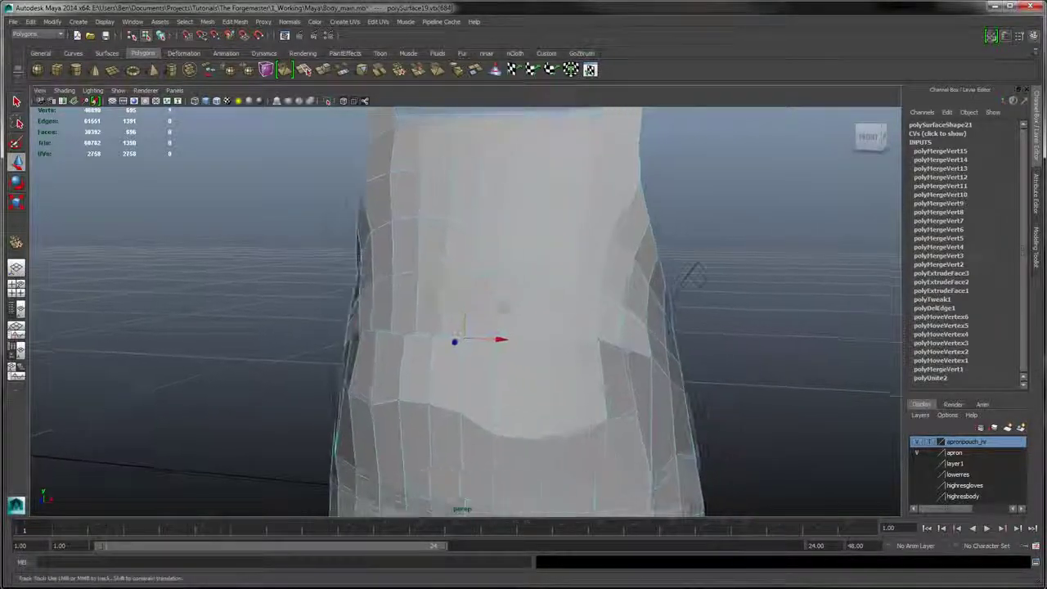
pyautogui.keyDown('alt'); pyautogui.moveTo(503, 309); pyautogui.dragTo(501, 336, button='right'); pyautogui.keyUp('alt')
pyautogui.click(503, 338)
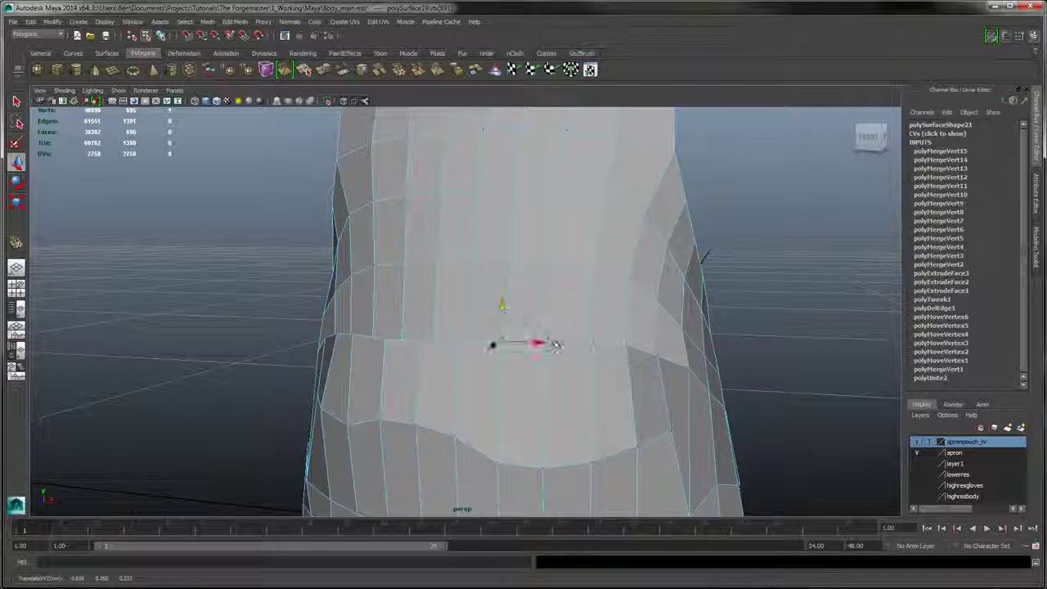
pyautogui.click(539, 342)
# - Even out the outer rim vertices across the pouch's front to smooth the line of its upper edge
pyautogui.moveTo(552, 321)
pyautogui.keyDown('alt'); pyautogui.mouseDown()
pyautogui.moveTo(562, 334)
pyautogui.moveTo(551, 319)
pyautogui.mouseUp(); pyautogui.keyUp('alt')
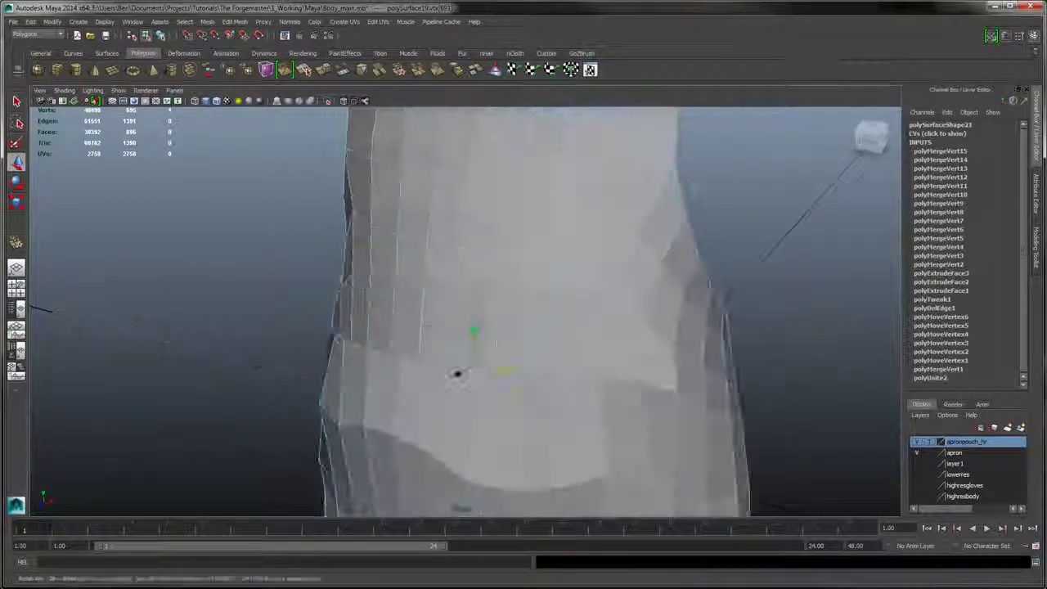
pyautogui.keyDown('alt'); pyautogui.moveTo(457, 373); pyautogui.dragTo(464, 398); pyautogui.keyUp('alt')
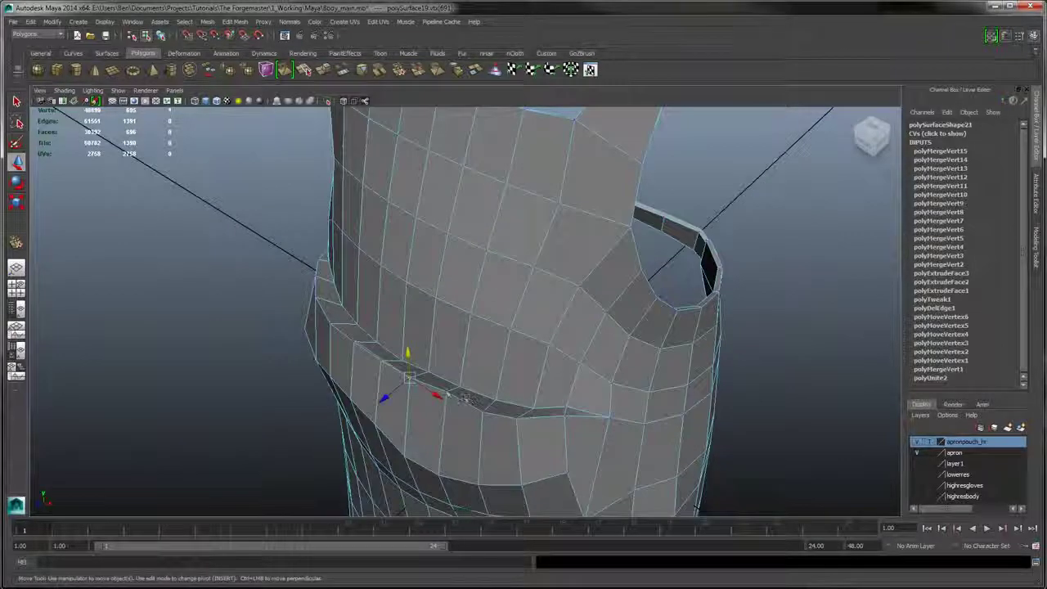
pyautogui.click(445, 392)
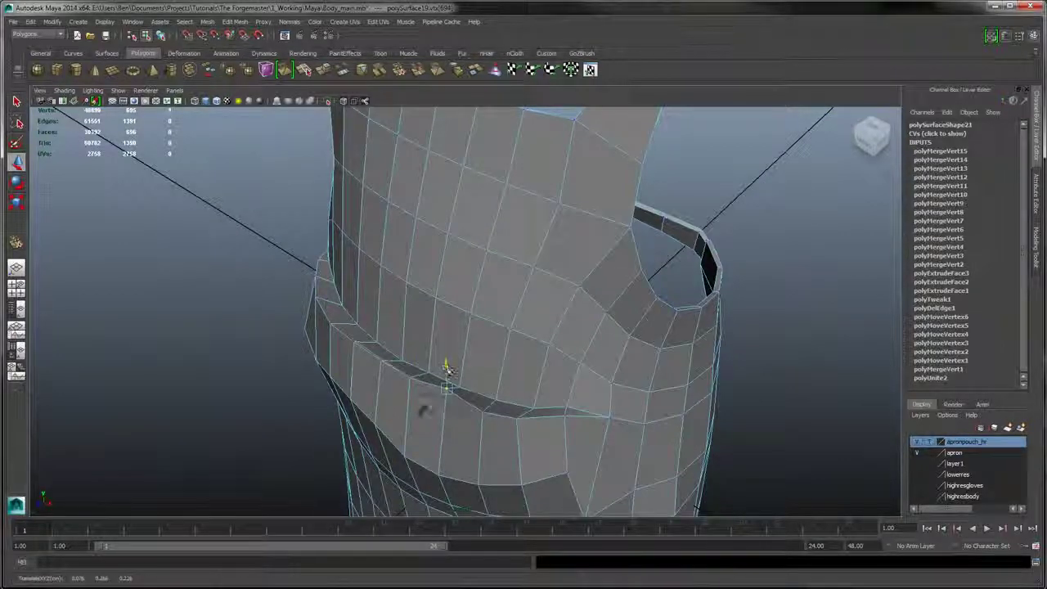
pyautogui.keyDown('alt'); pyautogui.moveTo(445, 389); pyautogui.dragTo(383, 332); pyautogui.keyUp('alt')
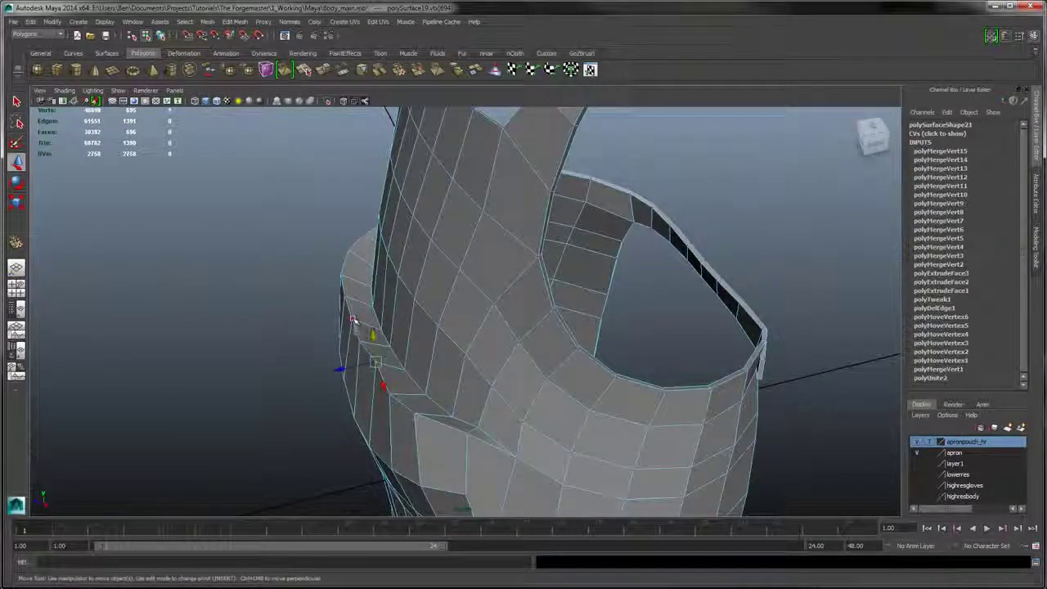
pyautogui.keyDown('alt'); pyautogui.moveTo(350, 299); pyautogui.dragTo(521, 395); pyautogui.keyUp('alt')
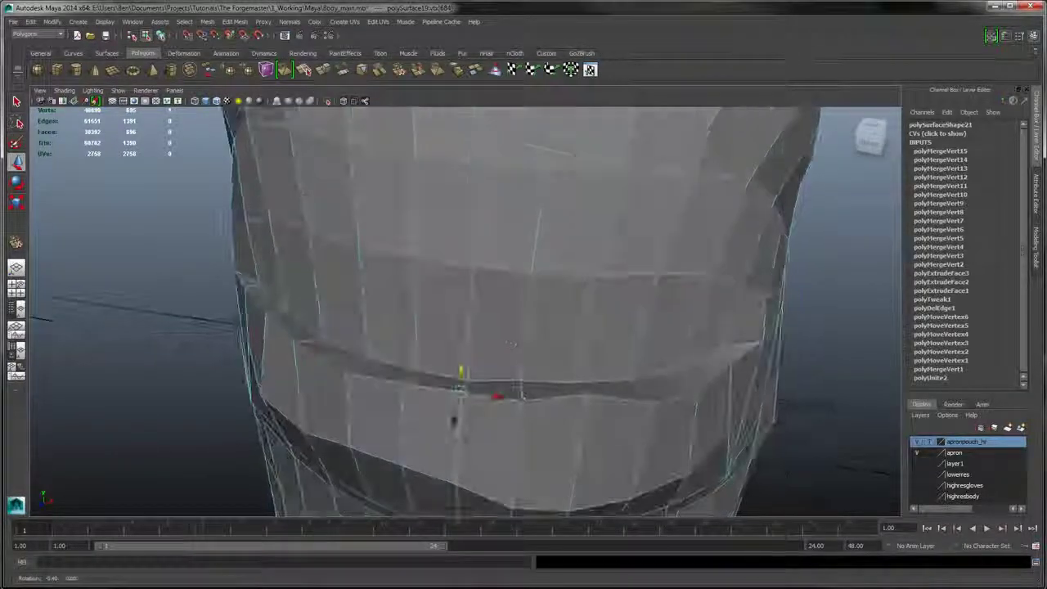
pyautogui.click(522, 403)
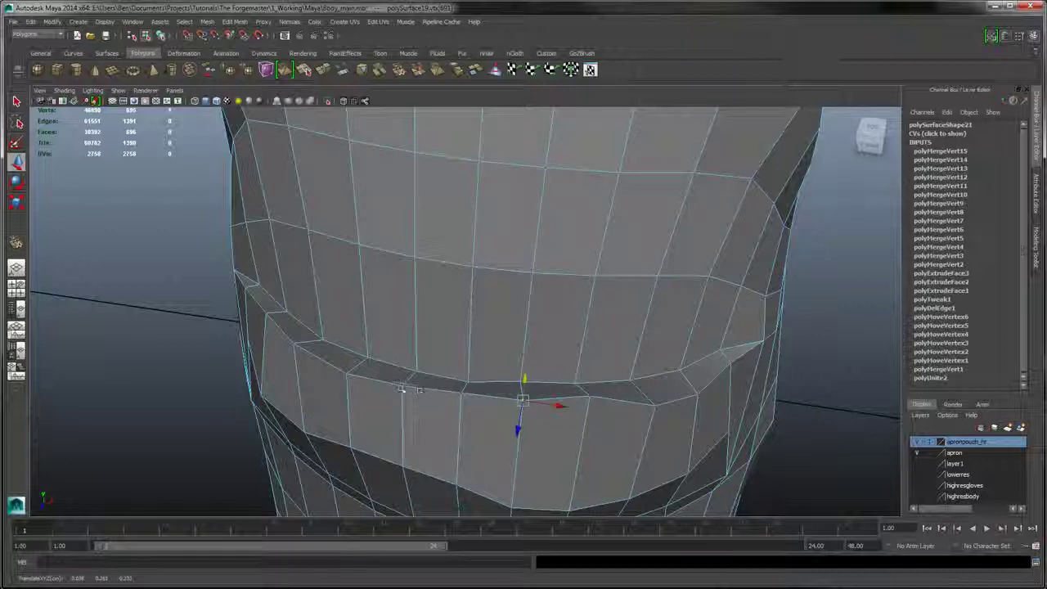
pyautogui.click(401, 387)
# - Reposition the inner and outer rim vertices near the pouch's tapered end to tidy the narrowing gap
pyautogui.keyDown('alt'); pyautogui.moveTo(391, 342); pyautogui.dragTo(462, 310); pyautogui.keyUp('alt')
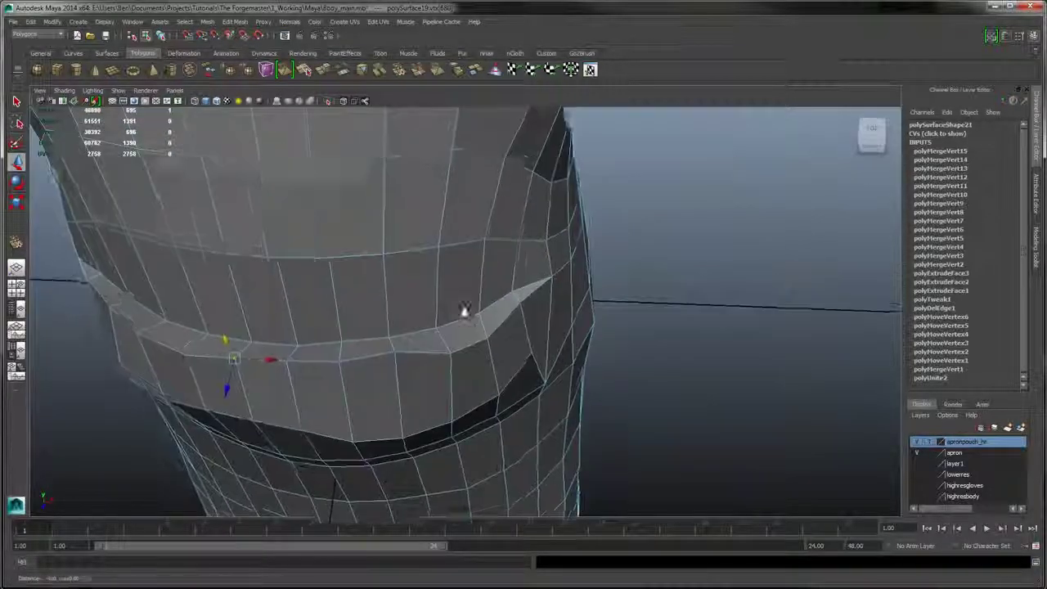
pyautogui.scroll(3, 462, 311)
pyautogui.keyDown('alt'); pyautogui.moveTo(443, 372); pyautogui.dragTo(505, 321); pyautogui.keyUp('alt')
pyautogui.click(471, 318)
pyautogui.keyDown('shift'); pyautogui.click(423, 353); pyautogui.keyUp('shift')
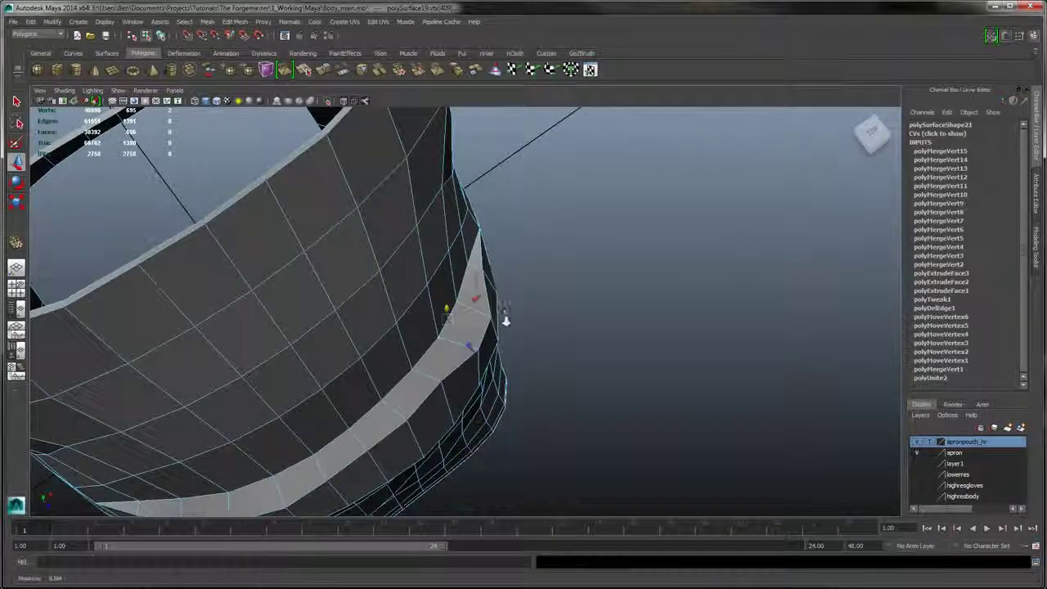
pyautogui.keyDown('alt'); pyautogui.moveTo(506, 321); pyautogui.dragTo(514, 374, button='right'); pyautogui.keyUp('alt')
pyautogui.moveTo(453, 356); pyautogui.dragTo(557, 315)
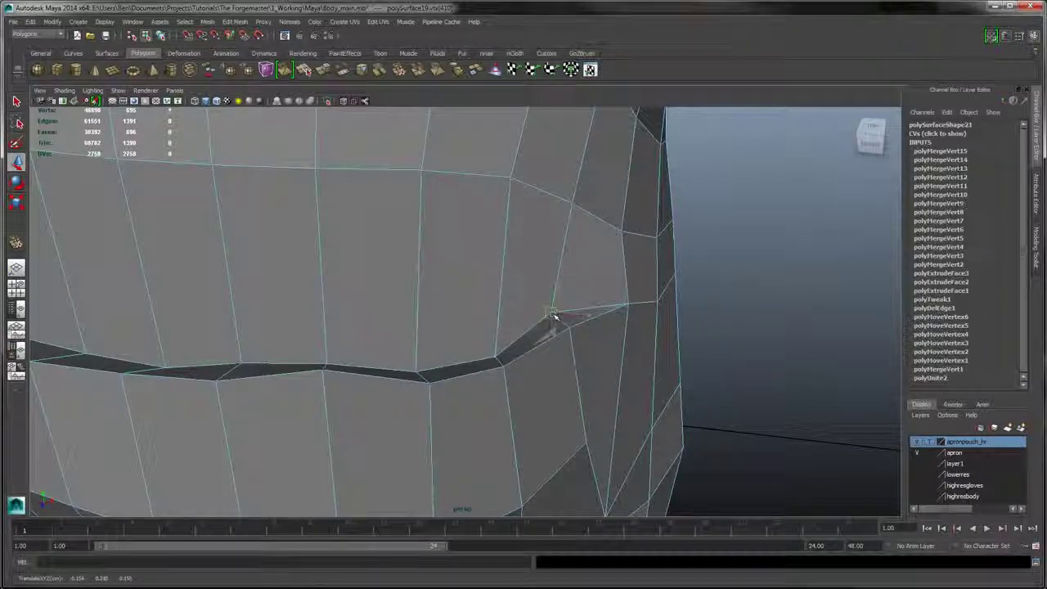
pyautogui.click(569, 328)
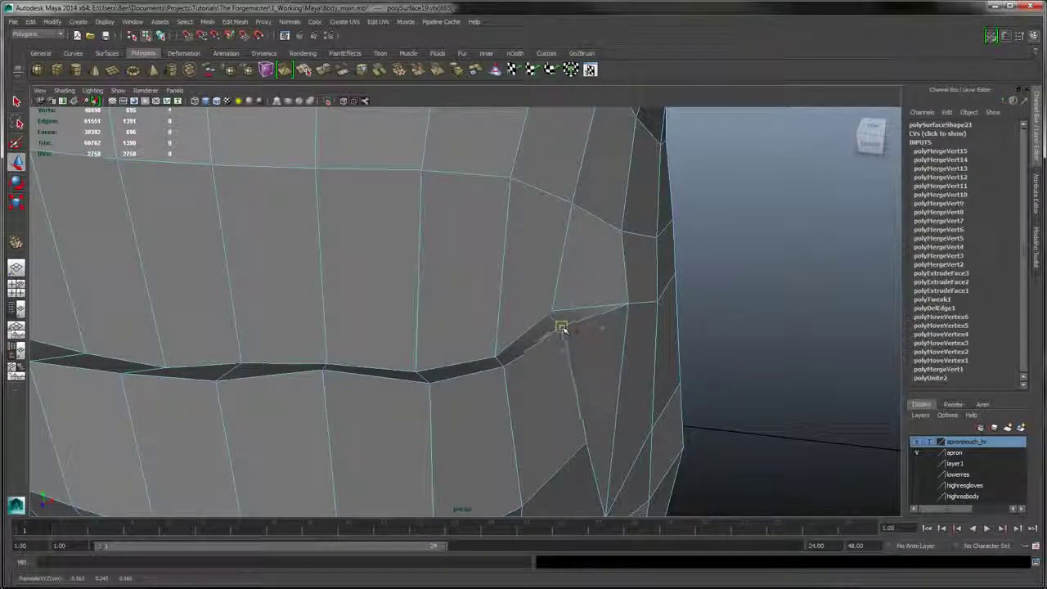
pyautogui.keyDown('alt'); pyautogui.moveTo(602, 348); pyautogui.dragTo(500, 363); pyautogui.keyUp('alt')
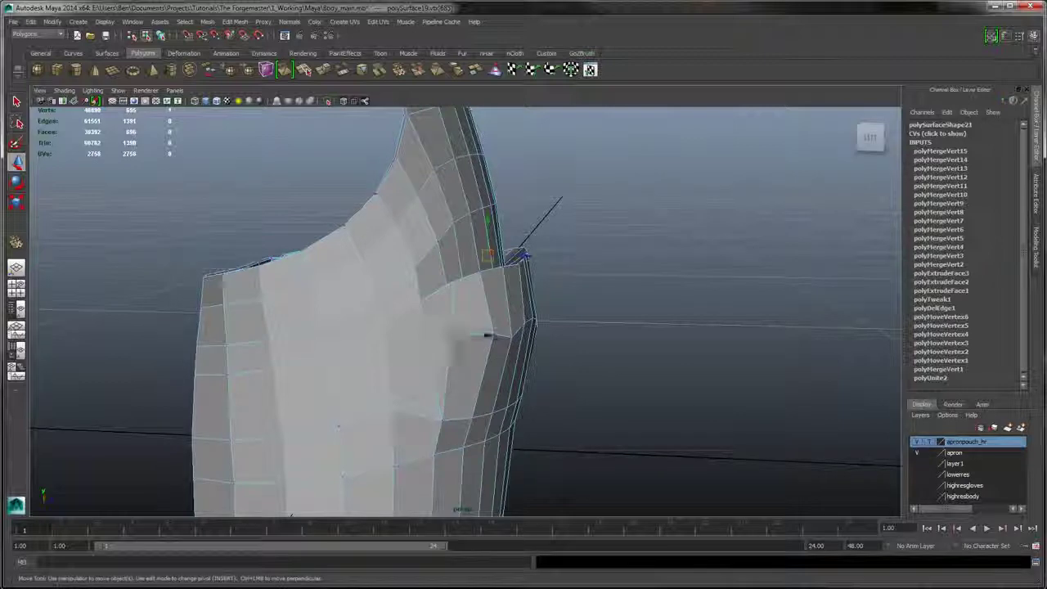
# - Adjust a middle-row vertex at the side of the pouch and clear the selection
pyautogui.click(453, 336)
pyautogui.keyDown('alt'); pyautogui.moveTo(528, 333); pyautogui.dragTo(527, 368); pyautogui.keyUp('alt')
pyautogui.moveTo(477, 472); pyautogui.dragTo(516, 401)
pyautogui.keyDown('alt'); pyautogui.moveTo(516, 401); pyautogui.dragTo(482, 360, button='right'); pyautogui.keyUp('alt')
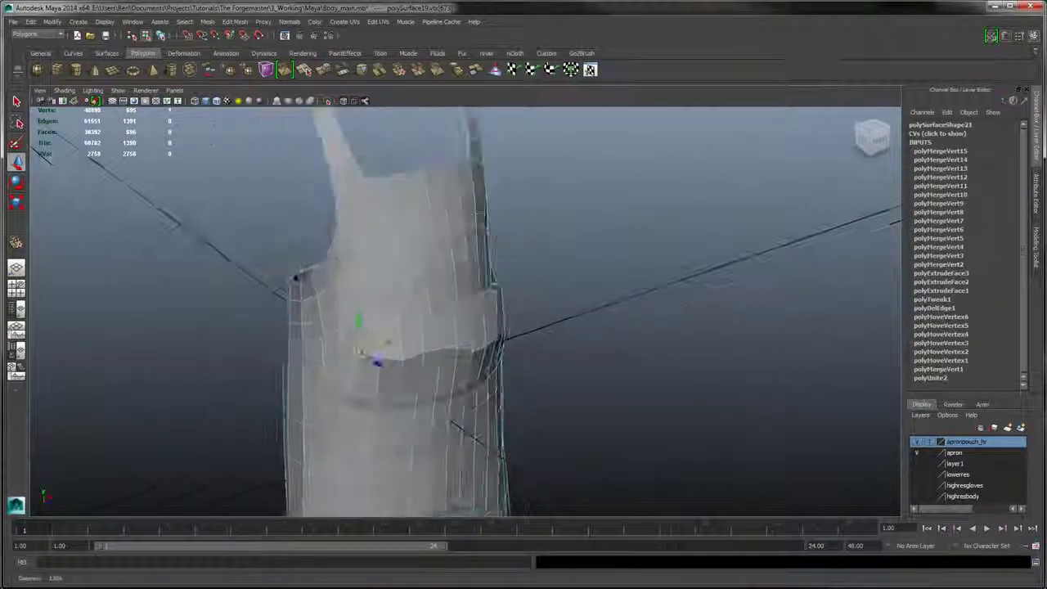
pyautogui.keyDown('alt'); pyautogui.moveTo(483, 359); pyautogui.dragTo(605, 256); pyautogui.keyUp('alt')
pyautogui.click(606, 256)
pyautogui.keyDown('alt'); pyautogui.moveTo(606, 257); pyautogui.dragTo(564, 286, button='right'); pyautogui.keyUp('alt')
# - Show the lowerres layer so the character's body is displayed together with the apron
pyautogui.keyDown('alt'); pyautogui.moveTo(678, 352); pyautogui.dragTo(595, 322); pyautogui.keyUp('alt')
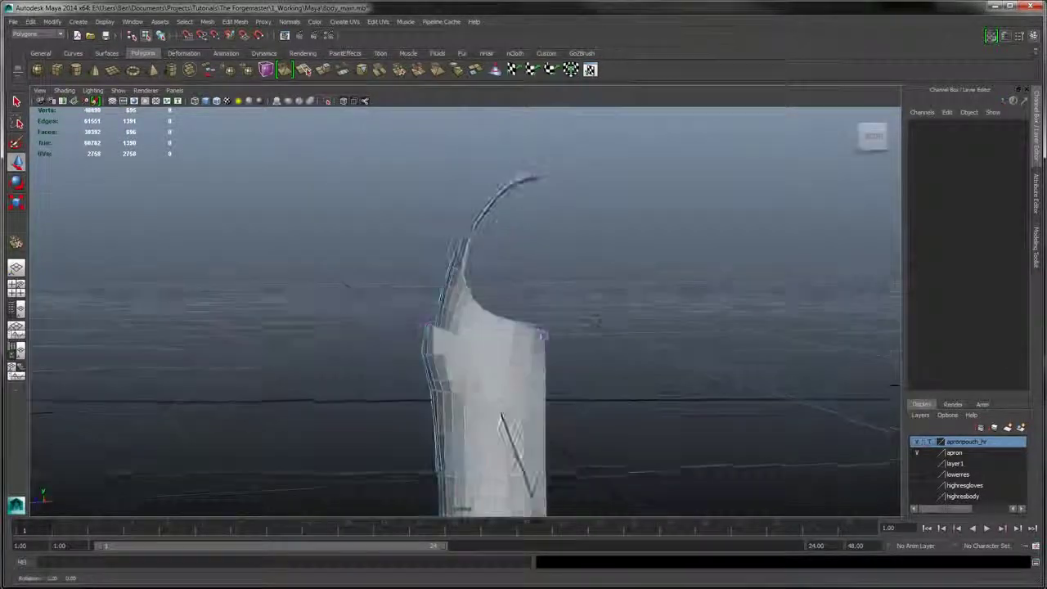
pyautogui.keyDown('alt'); pyautogui.moveTo(596, 322); pyautogui.dragTo(545, 267, button='right'); pyautogui.keyUp('alt')
pyautogui.keyDown('alt'); pyautogui.moveTo(544, 267); pyautogui.dragTo(694, 276); pyautogui.keyUp('alt')
pyautogui.scroll(5, 567, 311)
pyautogui.keyDown('alt'); pyautogui.moveTo(694, 276); pyautogui.dragTo(611, 305, button='middle'); pyautogui.keyUp('alt')
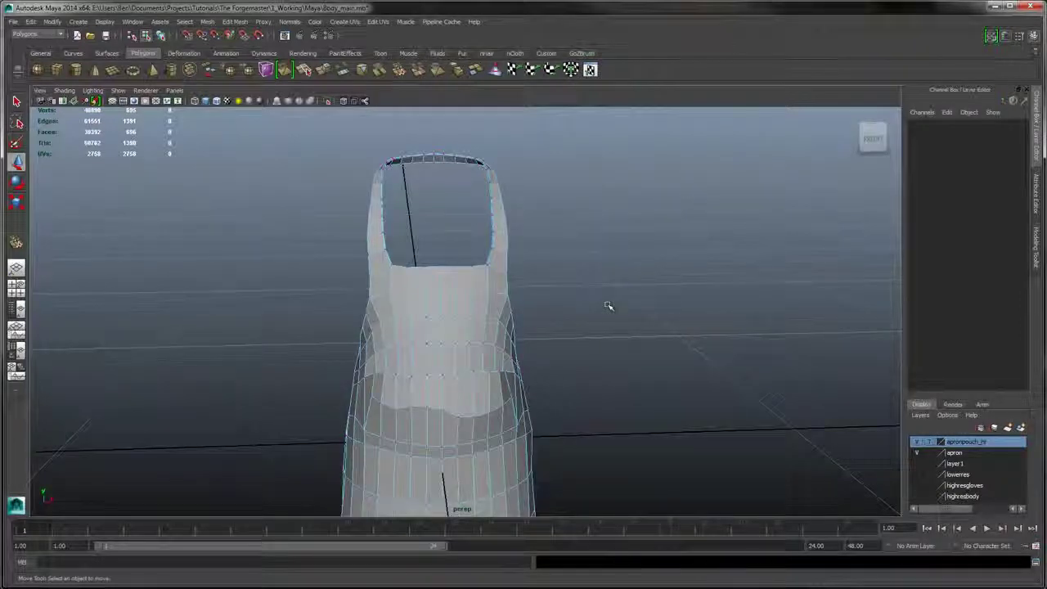
pyautogui.click(916, 474)
# - Examine the apron and its pouch on the low-res character from the front, the sides and close up
pyautogui.keyDown('alt'); pyautogui.moveTo(558, 387); pyautogui.dragTo(607, 250); pyautogui.keyUp('alt')
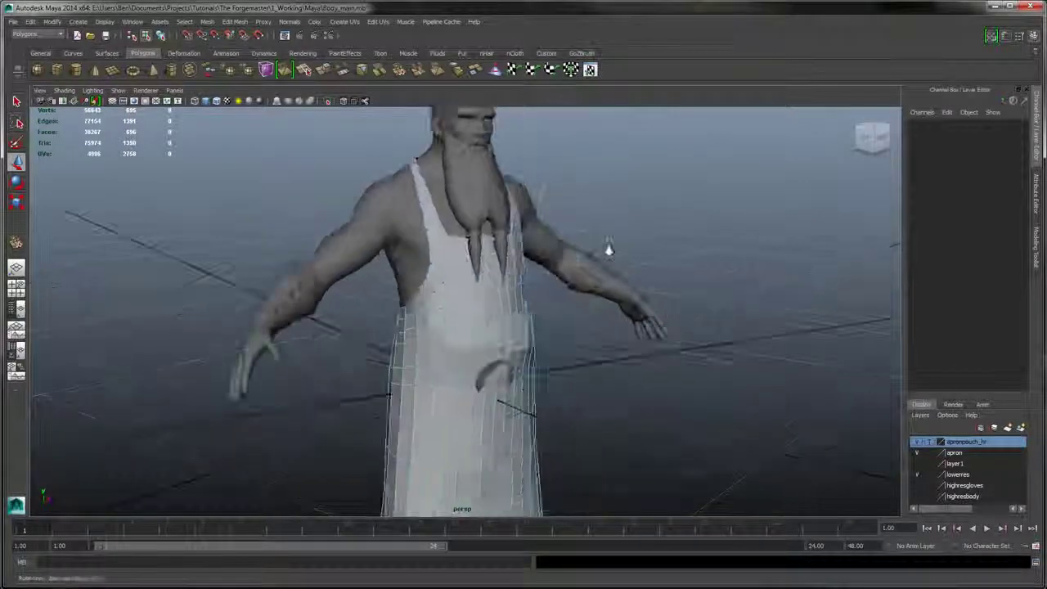
pyautogui.keyDown('alt'); pyautogui.moveTo(608, 249); pyautogui.dragTo(619, 332, button='right'); pyautogui.keyUp('alt')
pyautogui.keyDown('alt'); pyautogui.moveTo(654, 184); pyautogui.dragTo(619, 232, button='middle'); pyautogui.keyUp('alt')
pyautogui.keyDown('alt'); pyautogui.moveTo(619, 232); pyautogui.dragTo(634, 302, button='right'); pyautogui.keyUp('alt')
pyautogui.keyDown('alt'); pyautogui.moveTo(682, 256); pyautogui.dragTo(675, 222, button='middle'); pyautogui.keyUp('alt')
pyautogui.keyDown('alt'); pyautogui.moveTo(676, 221); pyautogui.dragTo(672, 228, button='right'); pyautogui.keyUp('alt')
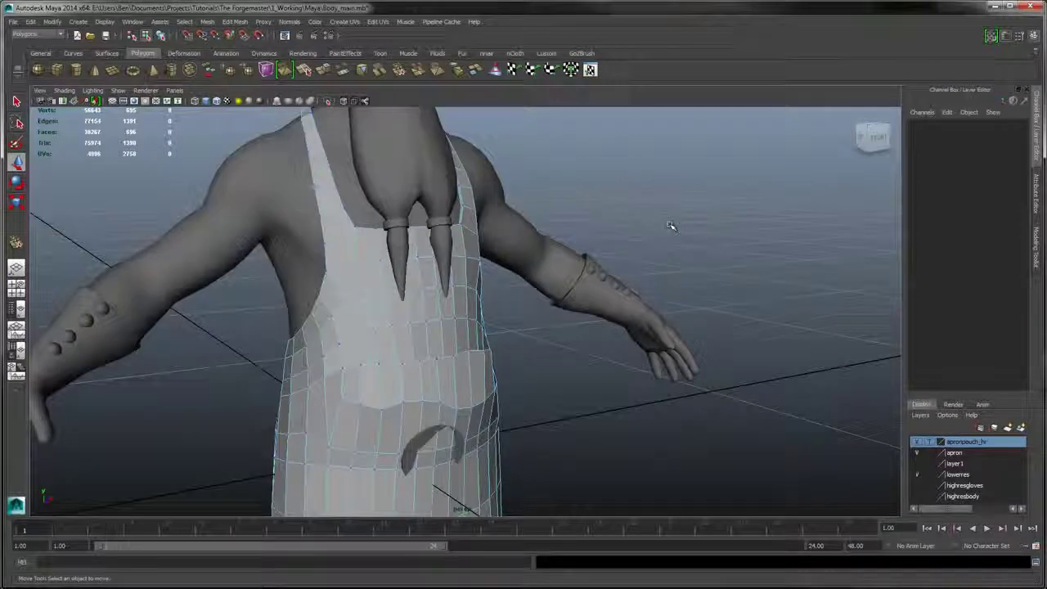
pyautogui.keyDown('alt'); pyautogui.moveTo(691, 299); pyautogui.dragTo(638, 298, button='right'); pyautogui.keyUp('alt')
pyautogui.keyDown('alt'); pyautogui.moveTo(638, 298); pyautogui.dragTo(660, 237, button='middle'); pyautogui.keyUp('alt')
pyautogui.keyDown('alt'); pyautogui.moveTo(661, 237); pyautogui.dragTo(599, 260); pyautogui.keyUp('alt')
pyautogui.keyDown('alt'); pyautogui.moveTo(599, 259); pyautogui.dragTo(619, 215, button='middle'); pyautogui.keyUp('alt')
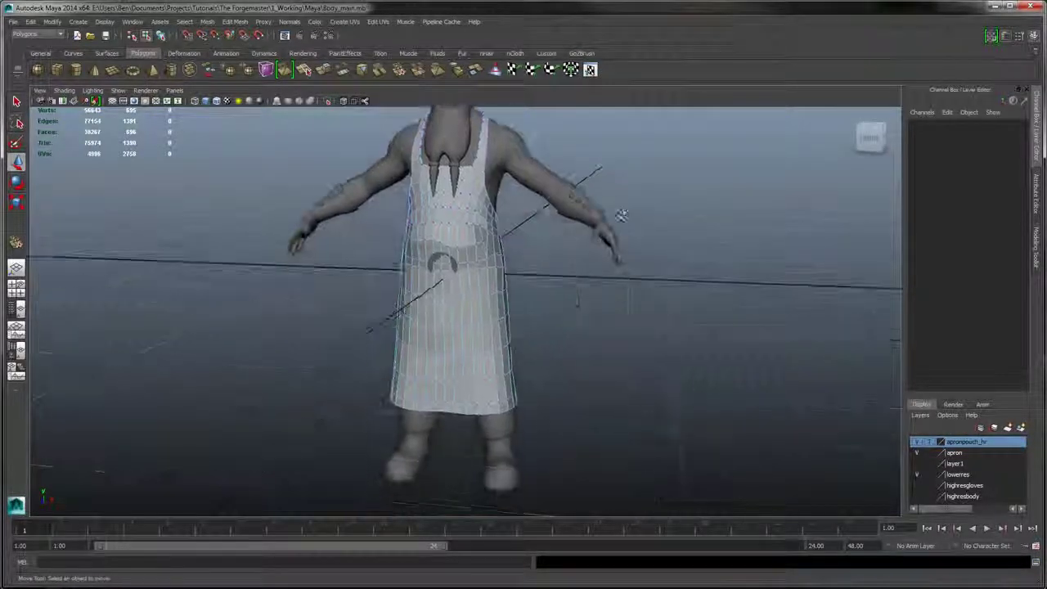
pyautogui.keyDown('alt'); pyautogui.moveTo(619, 215); pyautogui.dragTo(633, 322, button='right'); pyautogui.keyUp('alt')
pyautogui.keyDown('alt'); pyautogui.moveTo(633, 323); pyautogui.dragTo(633, 245, button='middle'); pyautogui.keyUp('alt')
pyautogui.keyDown('alt'); pyautogui.moveTo(633, 246); pyautogui.dragTo(523, 154); pyautogui.keyUp('alt')
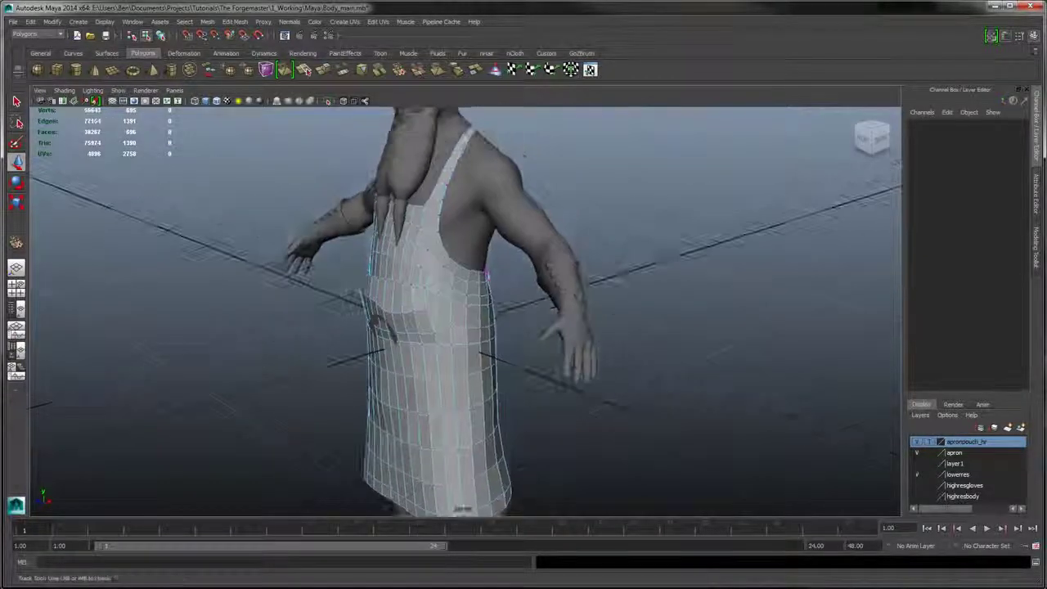
pyautogui.keyDown('alt'); pyautogui.moveTo(502, 227); pyautogui.dragTo(696, 215); pyautogui.keyUp('alt')
pyautogui.keyDown('alt'); pyautogui.moveTo(696, 215); pyautogui.dragTo(708, 368, button='right'); pyautogui.keyUp('alt')
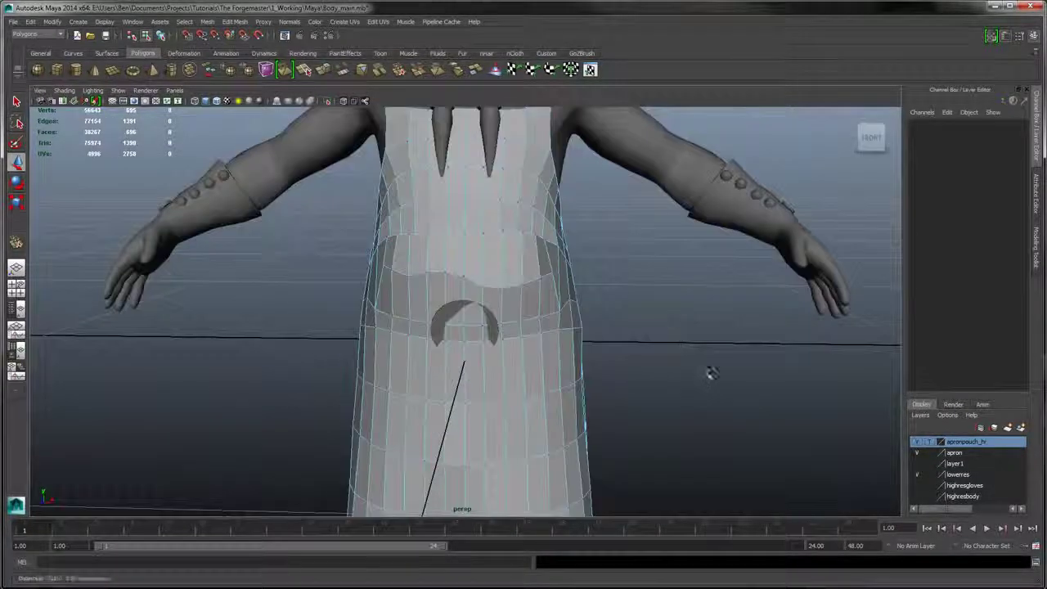
pyautogui.keyDown('alt'); pyautogui.moveTo(708, 369); pyautogui.dragTo(681, 194); pyautogui.keyUp('alt')
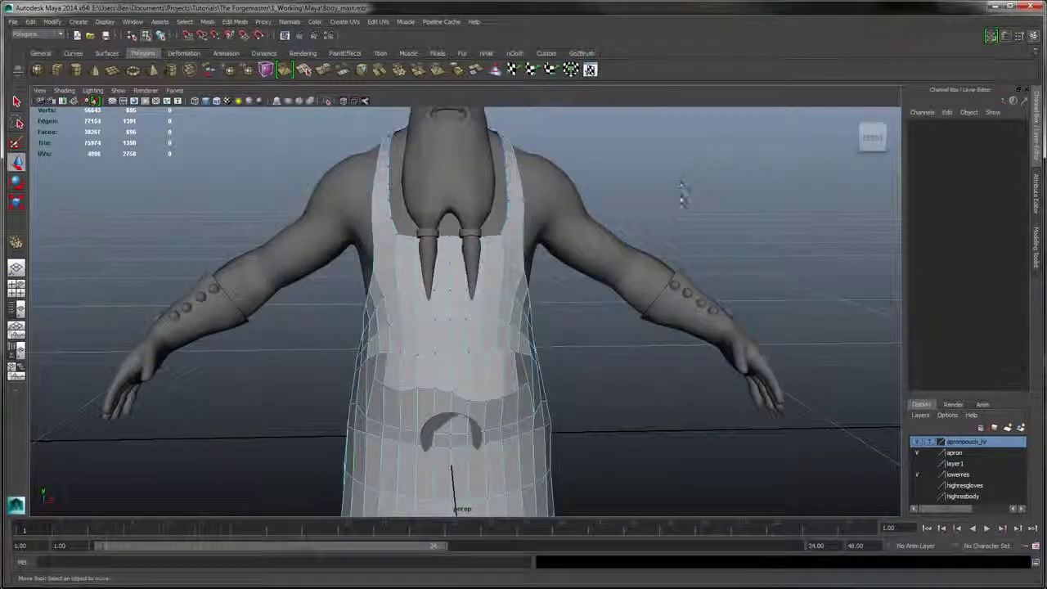
pyautogui.keyDown('alt'); pyautogui.moveTo(677, 198); pyautogui.dragTo(690, 233, button='middle'); pyautogui.keyUp('alt')
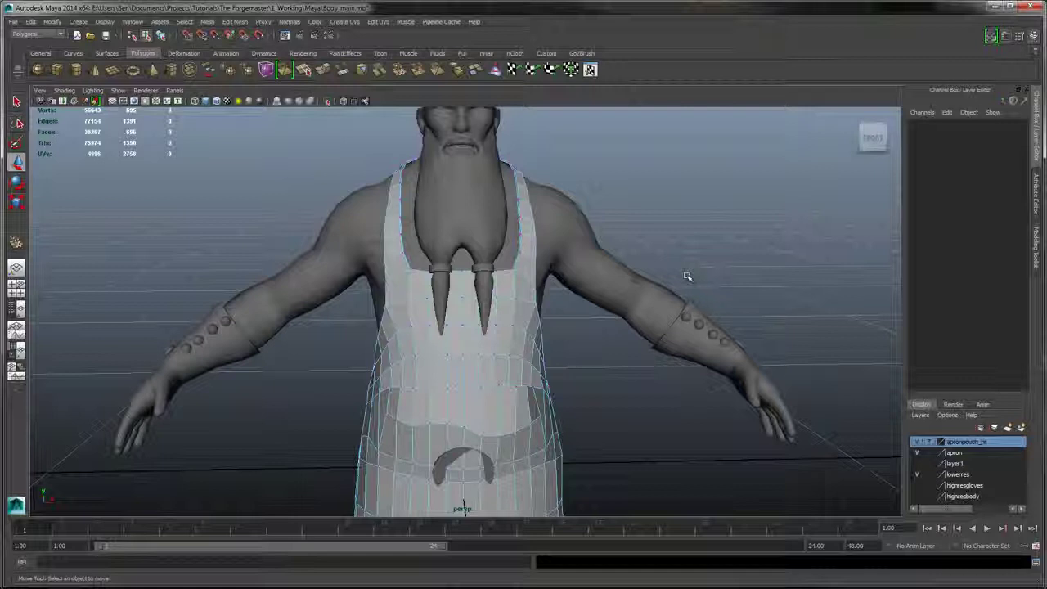
# - Return the apron mesh to object mode, soften all its edges and deselect it
pyautogui.keyDown('alt'); pyautogui.moveTo(685, 268); pyautogui.dragTo(597, 212, button='right'); pyautogui.keyUp('alt')
pyautogui.keyDown('alt'); pyautogui.moveTo(598, 213); pyautogui.dragTo(597, 161, button='middle'); pyautogui.keyUp('alt')
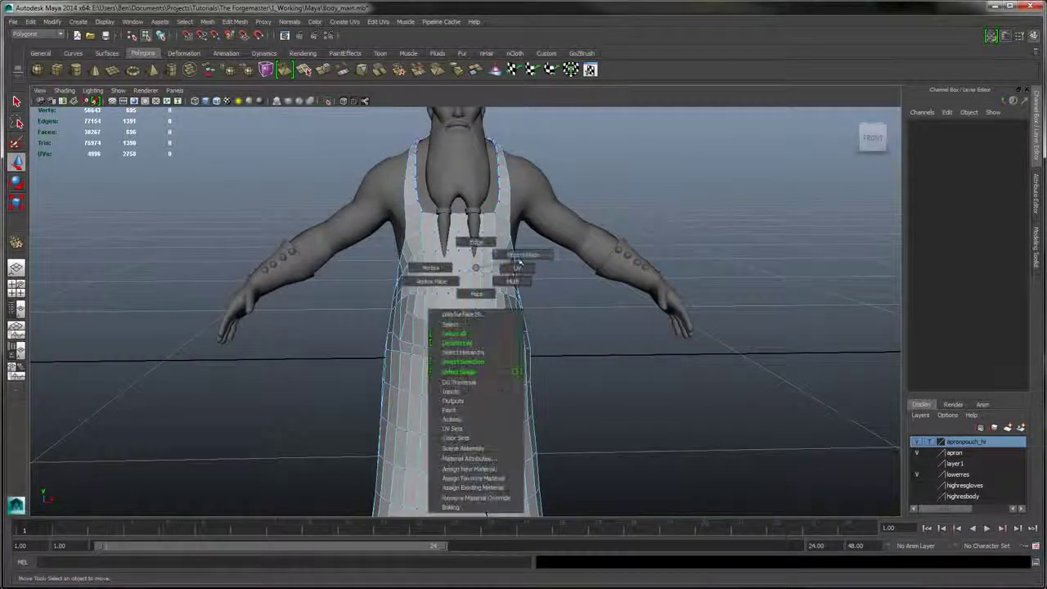
pyautogui.click(459, 323)
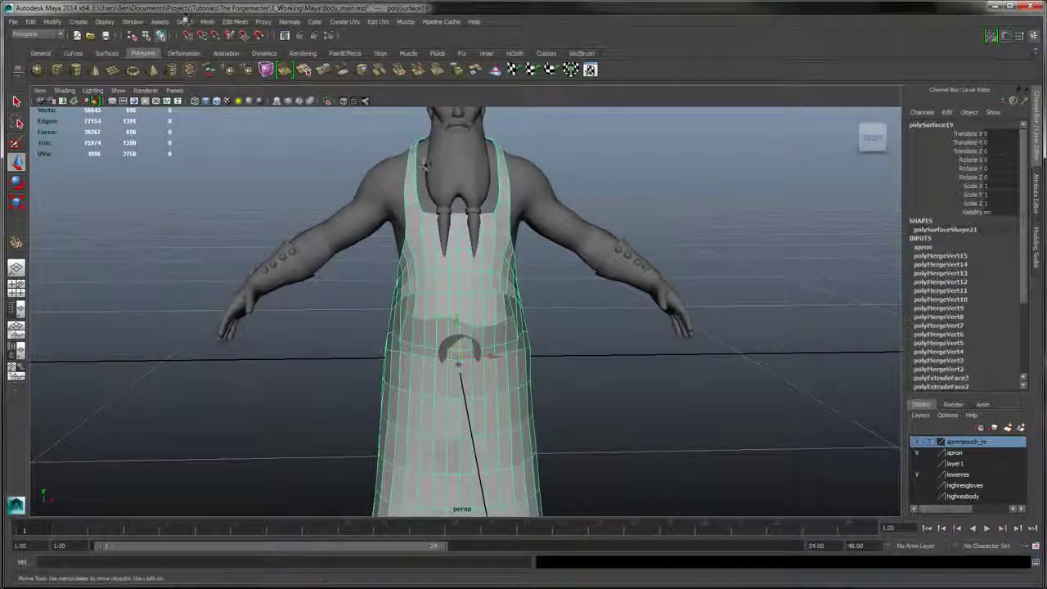
pyautogui.click(281, 22)
pyautogui.click(315, 133)
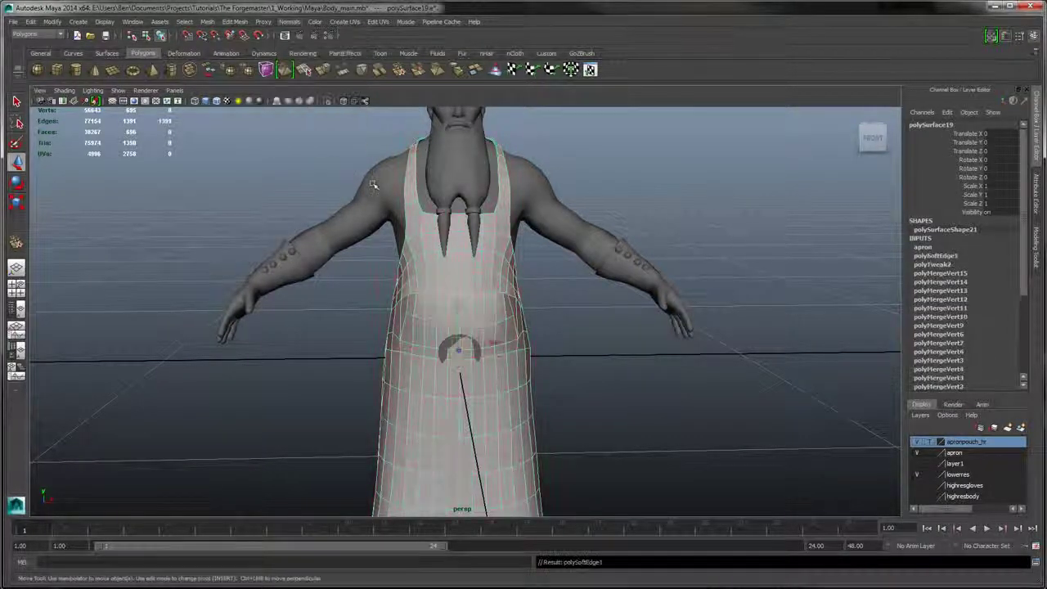
pyautogui.click(589, 177)
# - Inspect the softened apron and pouch shading on the character from the front, the sides and close up
pyautogui.keyDown('alt'); pyautogui.moveTo(682, 278); pyautogui.dragTo(739, 372); pyautogui.keyUp('alt')
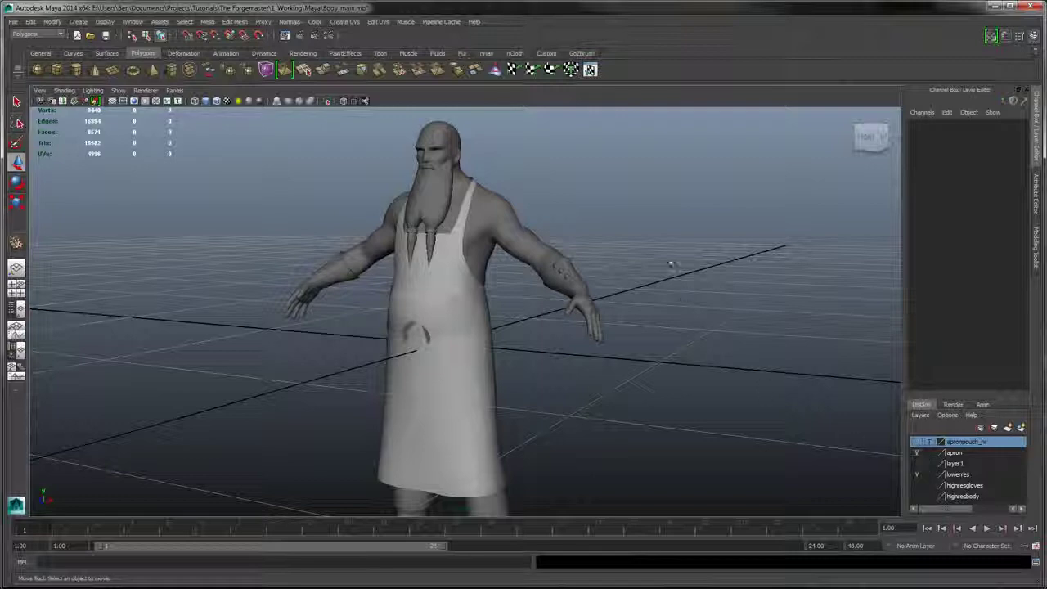
pyautogui.keyDown('alt'); pyautogui.moveTo(672, 266); pyautogui.dragTo(728, 385, button='right'); pyautogui.keyUp('alt')
pyautogui.keyDown('alt'); pyautogui.moveTo(524, 294); pyautogui.dragTo(572, 283); pyautogui.keyUp('alt')
pyautogui.keyDown('alt'); pyautogui.moveTo(671, 285); pyautogui.dragTo(664, 223, button='right'); pyautogui.keyUp('alt')
pyautogui.keyDown('alt'); pyautogui.moveTo(679, 221); pyautogui.dragTo(545, 229); pyautogui.keyUp('alt')
pyautogui.keyDown('alt'); pyautogui.moveTo(545, 229); pyautogui.dragTo(559, 241, button='right'); pyautogui.keyUp('alt')
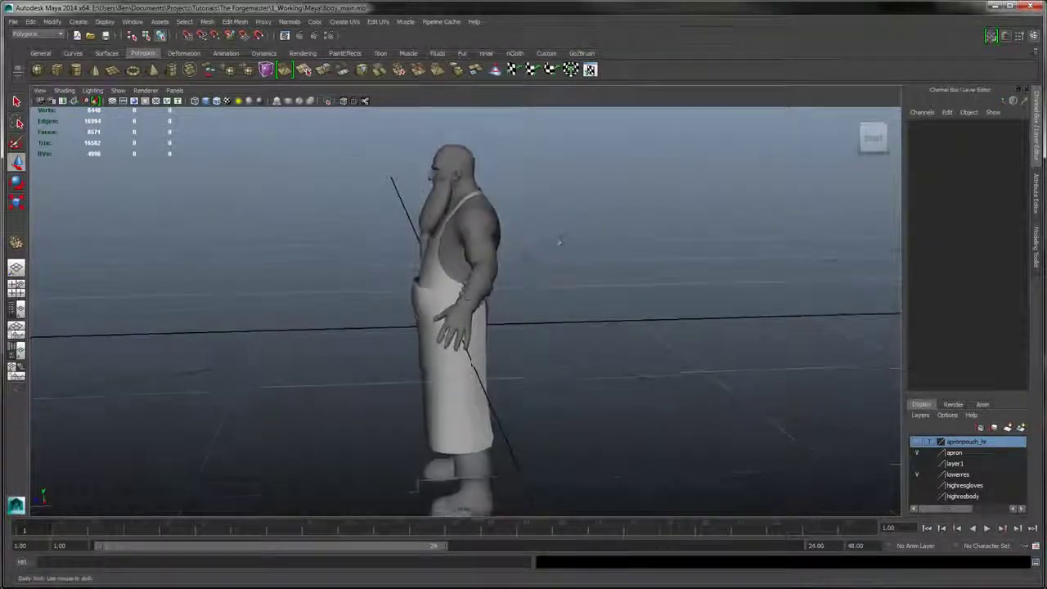
pyautogui.keyDown('alt'); pyautogui.moveTo(560, 241); pyautogui.dragTo(666, 236); pyautogui.keyUp('alt')
pyautogui.keyDown('alt'); pyautogui.moveTo(661, 263); pyautogui.dragTo(652, 217, button='middle'); pyautogui.keyUp('alt')
pyautogui.keyDown('alt'); pyautogui.moveTo(652, 218); pyautogui.dragTo(670, 276, button='right'); pyautogui.keyUp('alt')
pyautogui.keyDown('alt'); pyautogui.moveTo(654, 208); pyautogui.dragTo(647, 254, button='middle'); pyautogui.keyUp('alt')
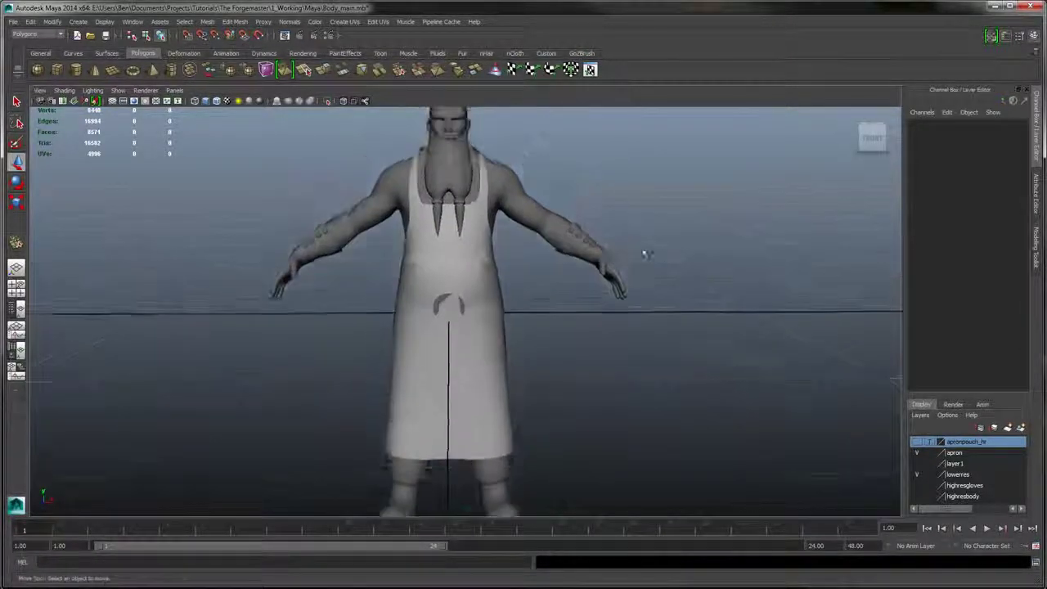
pyautogui.keyDown('alt'); pyautogui.moveTo(647, 254); pyautogui.dragTo(705, 243); pyautogui.keyUp('alt')
pyautogui.keyDown('alt'); pyautogui.moveTo(705, 243); pyautogui.dragTo(700, 279, button='middle'); pyautogui.keyUp('alt')
pyautogui.keyDown('alt'); pyautogui.moveTo(700, 280); pyautogui.dragTo(716, 363, button='right'); pyautogui.keyUp('alt')
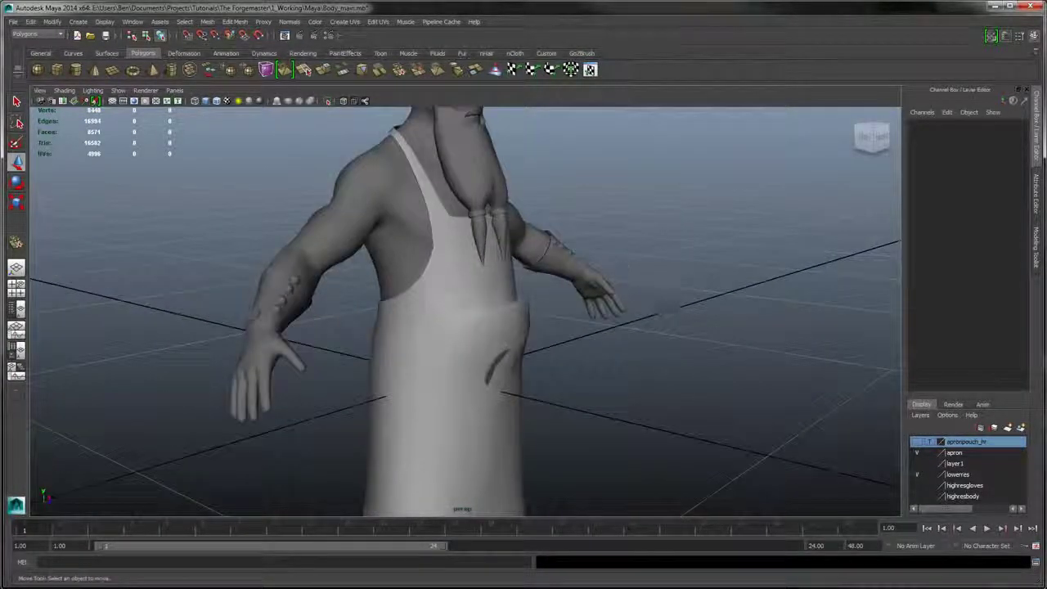
pyautogui.keyDown('alt'); pyautogui.moveTo(664, 312); pyautogui.dragTo(594, 304); pyautogui.keyUp('alt')
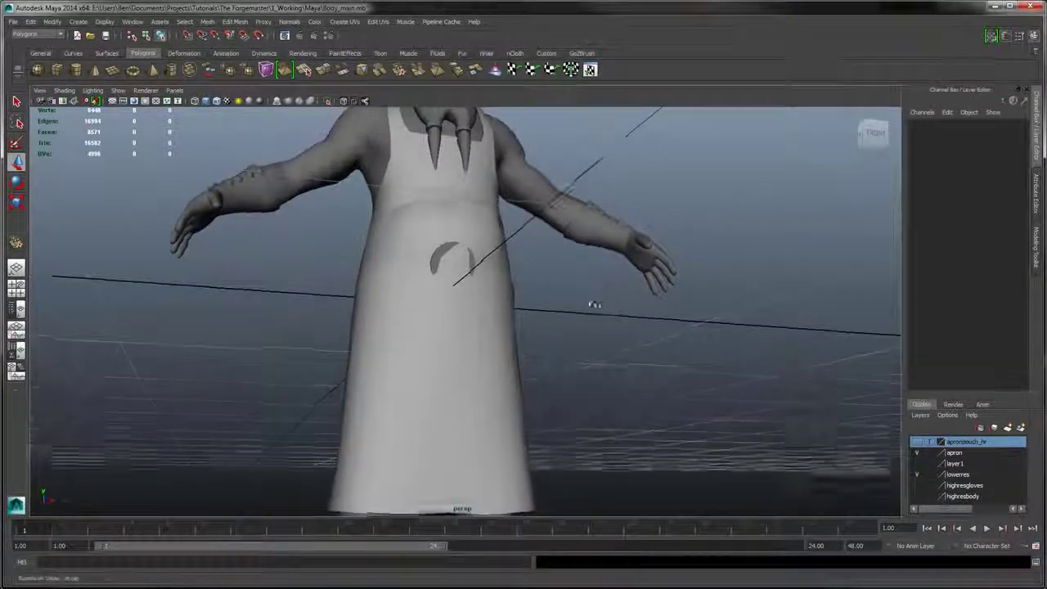
# - Examine how the softened apron sits on the character's chest, waist and shoulders from several angles
pyautogui.keyDown('alt'); pyautogui.moveTo(595, 304); pyautogui.dragTo(565, 278, button='right'); pyautogui.keyUp('alt')
pyautogui.keyDown('alt'); pyautogui.moveTo(565, 278); pyautogui.dragTo(672, 223); pyautogui.keyUp('alt')
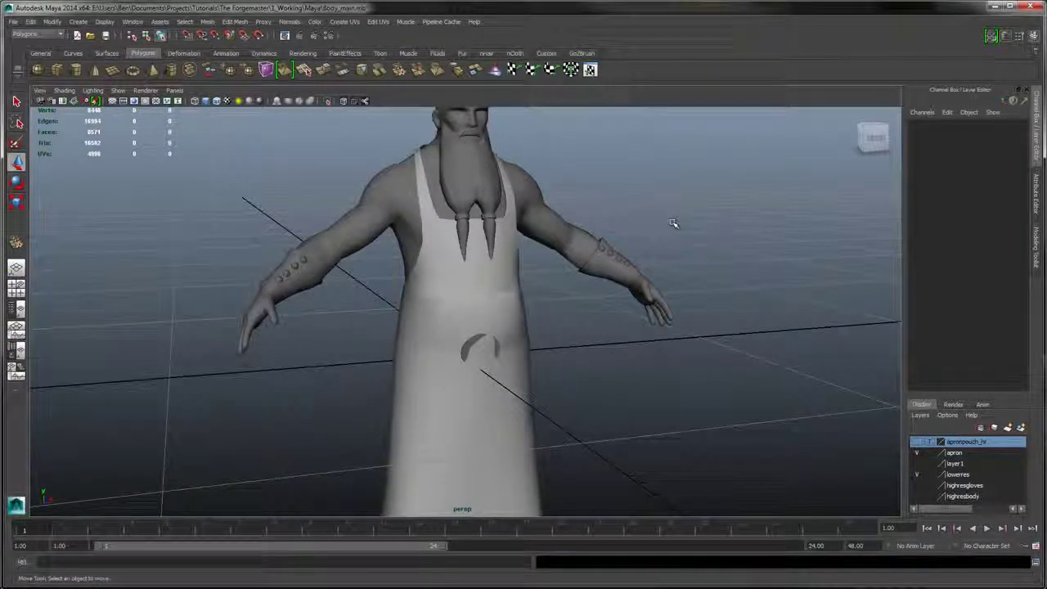
pyautogui.keyDown('alt'); pyautogui.moveTo(583, 223); pyautogui.dragTo(564, 245, button='right'); pyautogui.keyUp('alt')
pyautogui.moveTo(564, 245)
pyautogui.keyDown('alt'); pyautogui.mouseDown()
pyautogui.moveTo(602, 273)
pyautogui.moveTo(556, 241)
pyautogui.mouseUp(); pyautogui.keyUp('alt')
pyautogui.keyDown('alt'); pyautogui.moveTo(556, 240); pyautogui.dragTo(566, 214, button='right'); pyautogui.keyUp('alt')
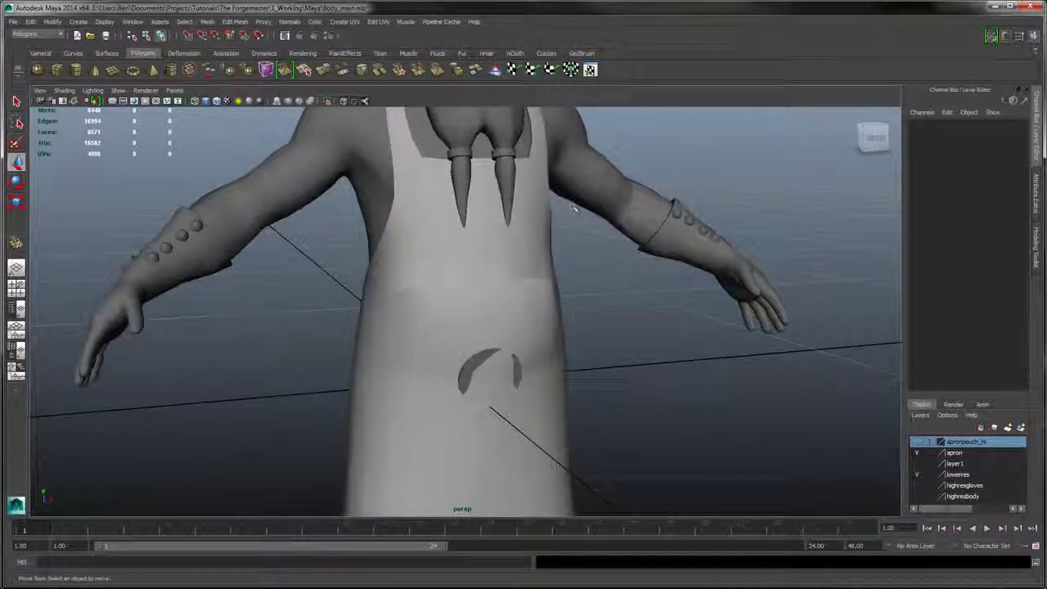
pyautogui.keyDown('alt'); pyautogui.moveTo(572, 209); pyautogui.dragTo(548, 419, button='middle'); pyautogui.keyUp('alt')
pyautogui.keyDown('alt'); pyautogui.moveTo(600, 250); pyautogui.dragTo(682, 398, button='right'); pyautogui.keyUp('alt')
pyautogui.keyDown('alt'); pyautogui.moveTo(629, 206); pyautogui.dragTo(642, 288, button='middle'); pyautogui.keyUp('alt')
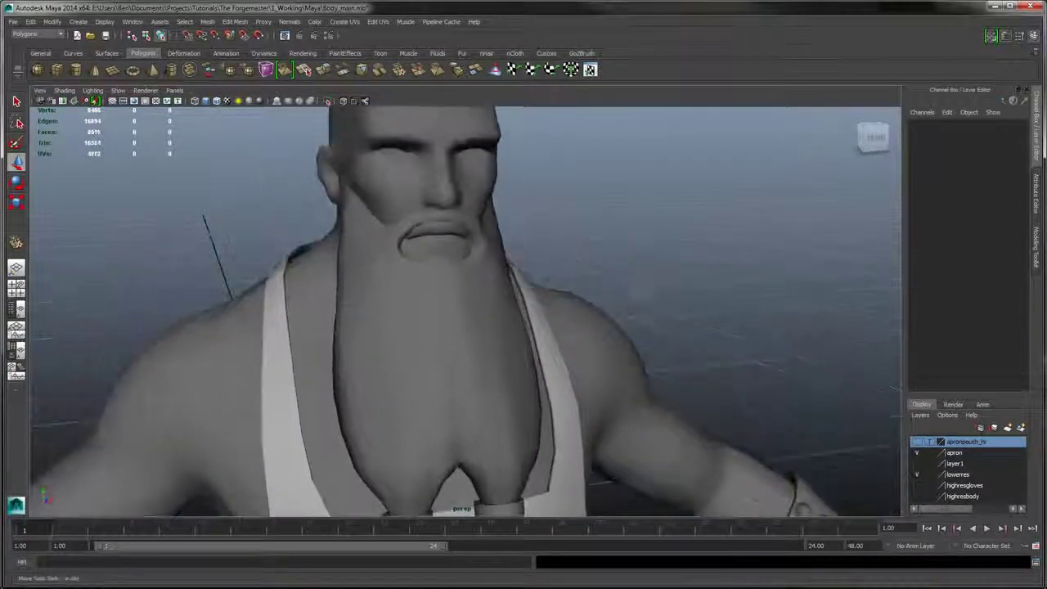
pyautogui.keyDown('alt'); pyautogui.moveTo(703, 425); pyautogui.dragTo(580, 244); pyautogui.keyUp('alt')
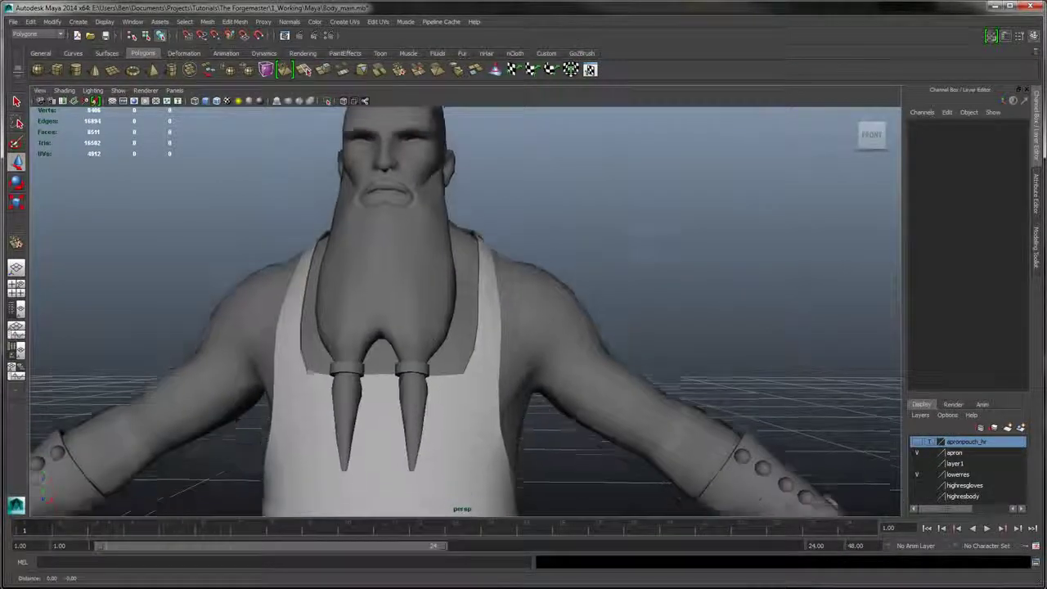
pyautogui.keyDown('alt'); pyautogui.moveTo(711, 266); pyautogui.dragTo(642, 240, button='right'); pyautogui.keyUp('alt')
pyautogui.keyDown('alt'); pyautogui.moveTo(618, 352); pyautogui.dragTo(643, 242, button='middle'); pyautogui.keyUp('alt')
pyautogui.keyDown('alt'); pyautogui.moveTo(711, 212); pyautogui.dragTo(647, 243); pyautogui.keyUp('alt')
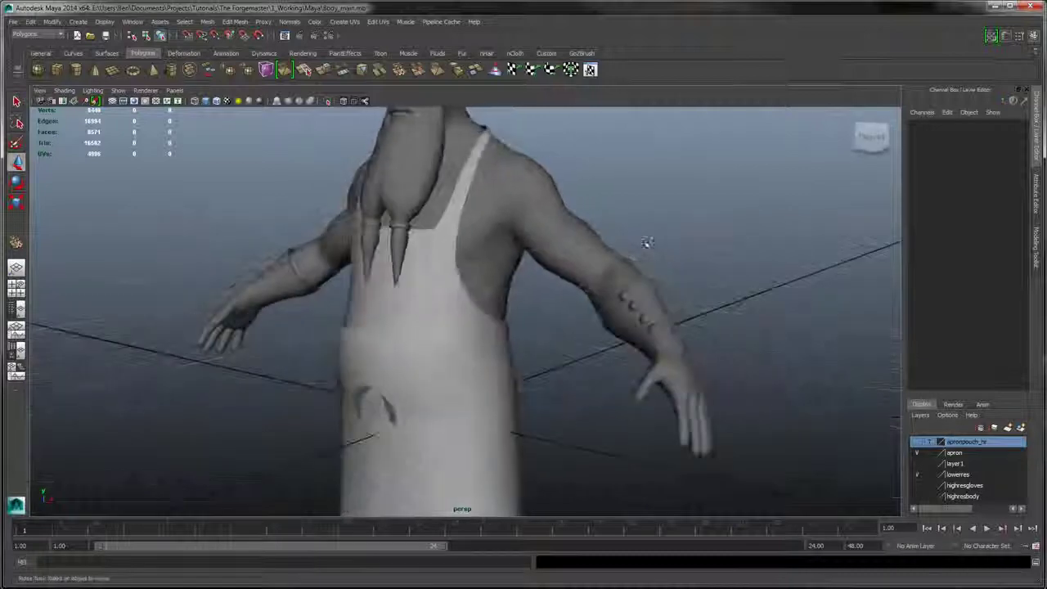
pyautogui.keyDown('alt'); pyautogui.moveTo(595, 273); pyautogui.dragTo(644, 445, button='middle'); pyautogui.keyUp('alt')
# - Examine the character's head, beard and eye sockets from the front, both close up and from farther away
pyautogui.scroll(-3, 645, 243)
pyautogui.scroll(6, 645, 242)
pyautogui.keyDown('alt'); pyautogui.moveTo(645, 242); pyautogui.dragTo(719, 243); pyautogui.keyUp('alt')
pyautogui.keyDown('alt'); pyautogui.moveTo(644, 243); pyautogui.dragTo(579, 351, button='middle'); pyautogui.keyUp('alt')
pyautogui.keyDown('alt'); pyautogui.moveTo(645, 242); pyautogui.dragTo(629, 242, button='right'); pyautogui.keyUp('alt')
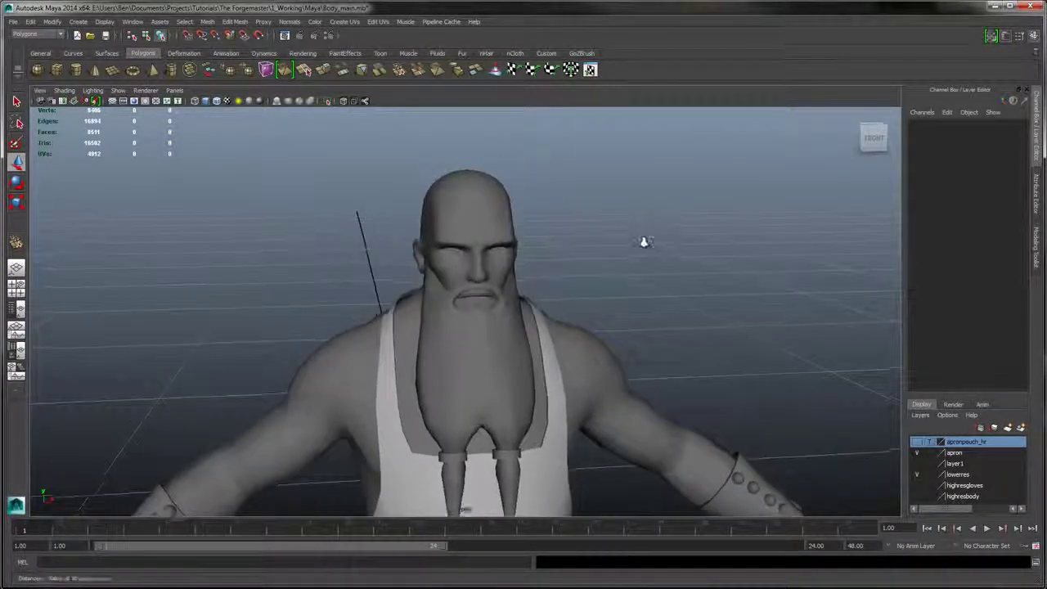
pyautogui.scroll(2, 644, 241)
pyautogui.keyDown('alt'); pyautogui.moveTo(645, 241); pyautogui.dragTo(645, 242); pyautogui.keyUp('alt')
pyautogui.scroll(2, 644, 243)
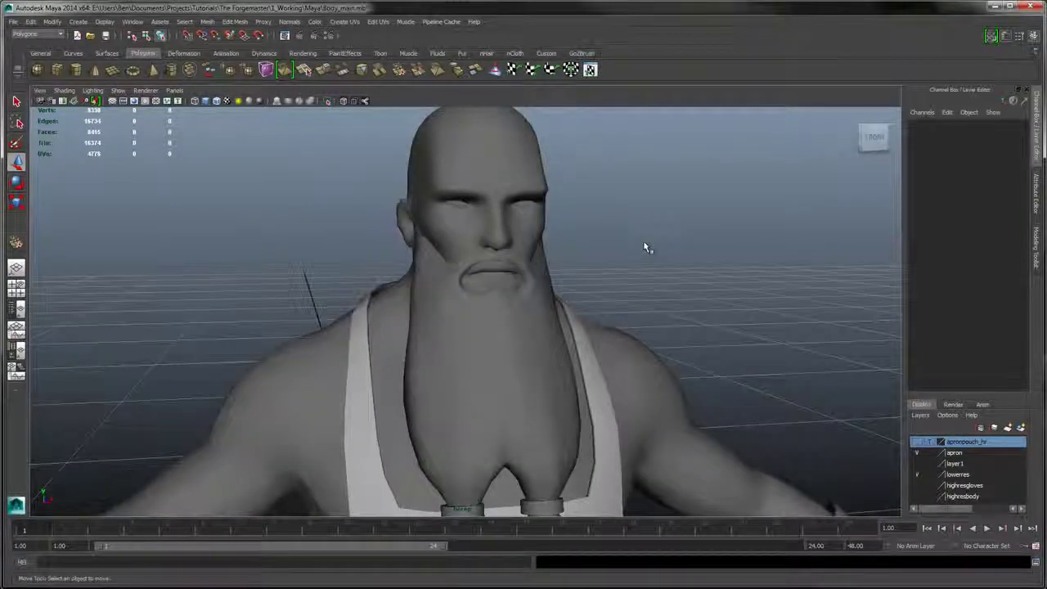
pyautogui.scroll(-3, 646, 241)
pyautogui.scroll(3, 645, 243)
pyautogui.scroll(-3, 646, 247)
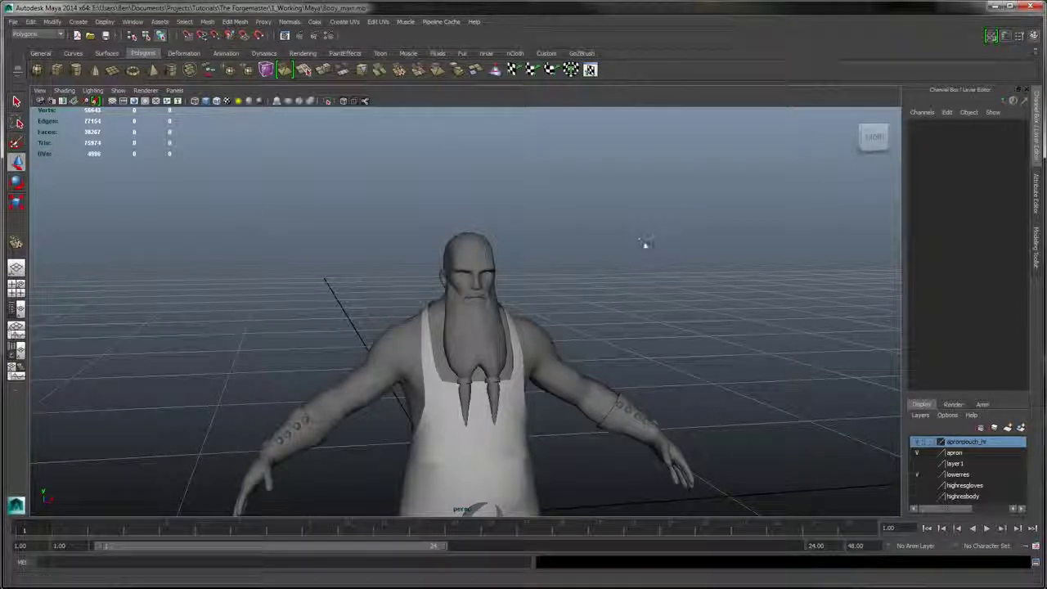
# - Import the medium-res eyes file Eyes_mr.OBJ from the 2_Medium Res export folder into the scene
pyautogui.click(13, 22)
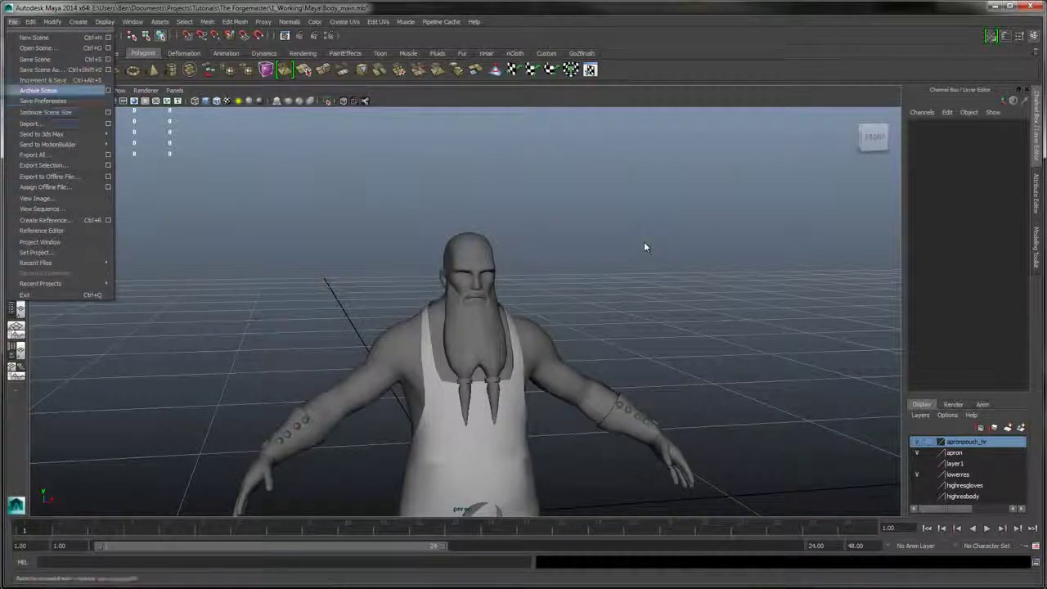
pyautogui.press('Down')
pyautogui.press('Down')
pyautogui.press('Down')
pyautogui.press('Return')
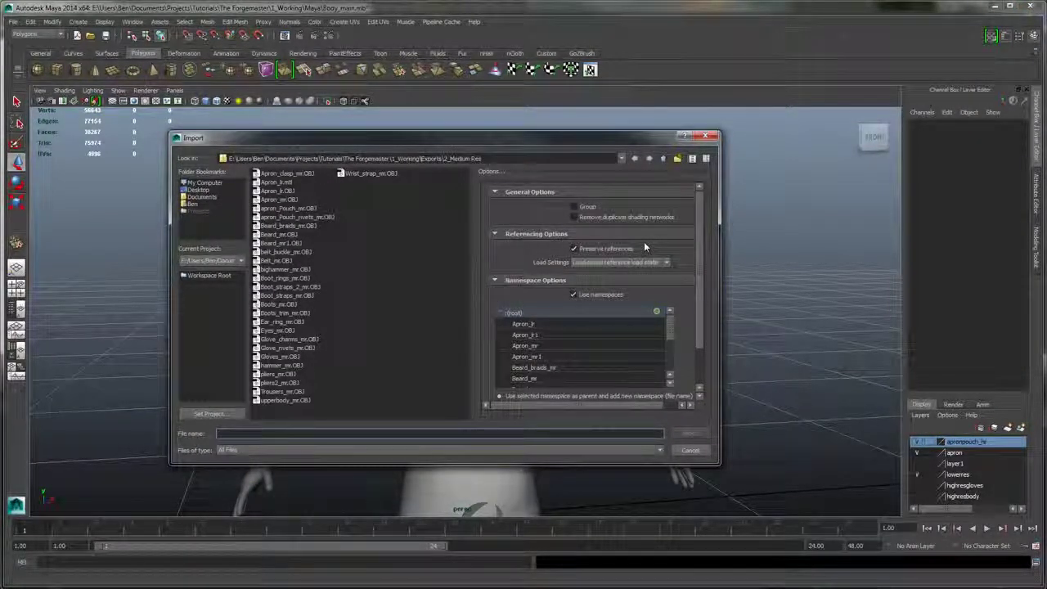
pyautogui.click(278, 331)
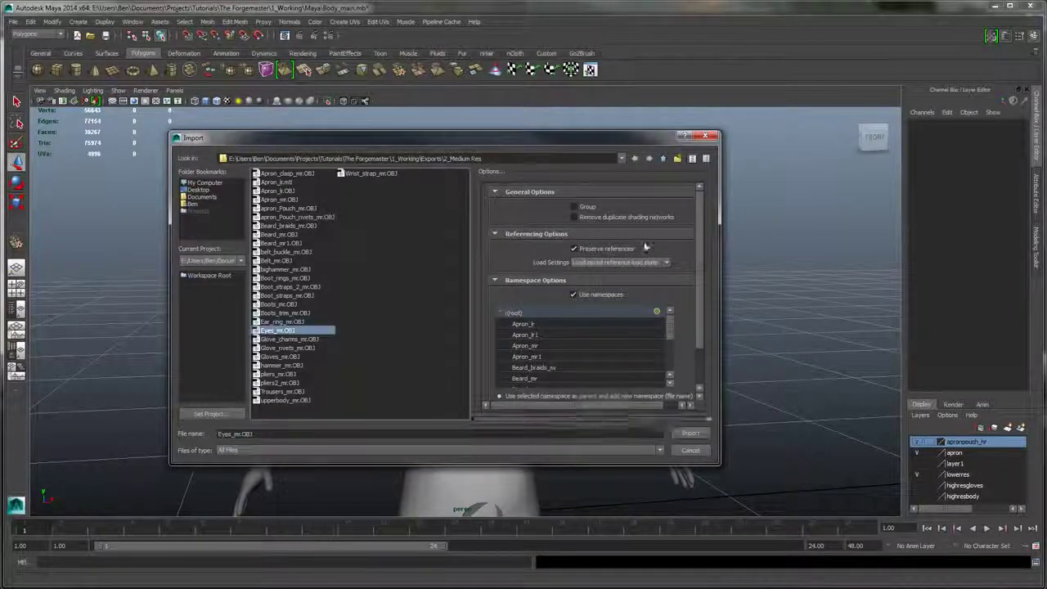
pyautogui.press('Return')
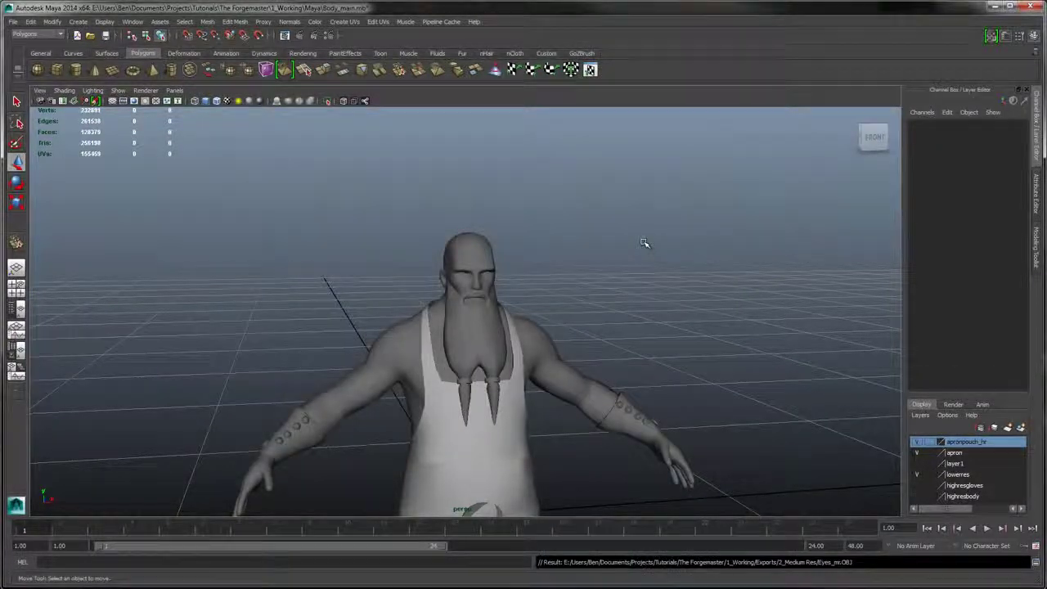
# - Locate the imported eyes in the character's head and hide the low-res body around them
pyautogui.scroll(10, 645, 242)
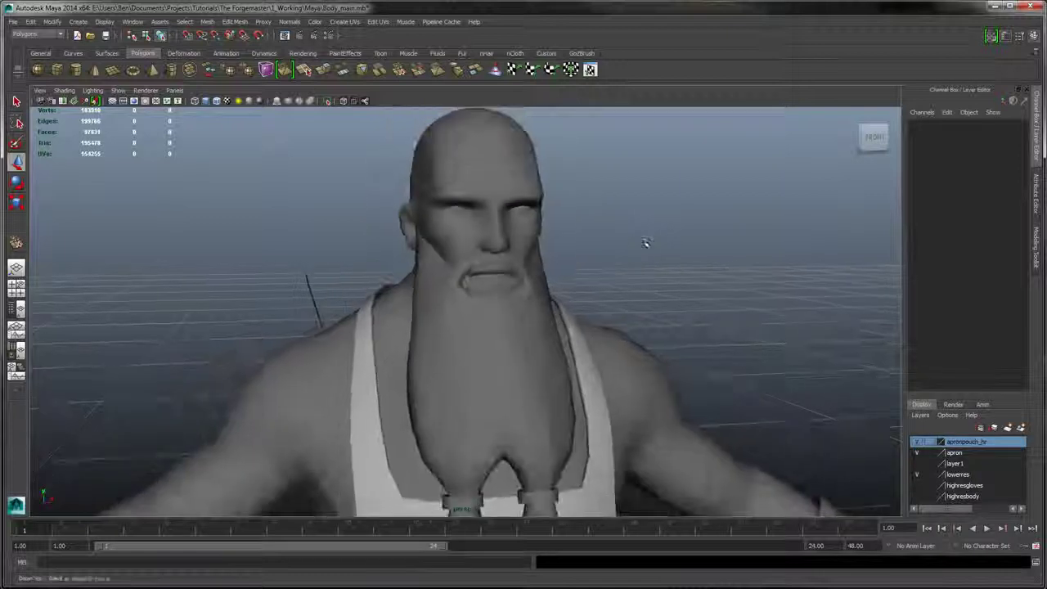
pyautogui.click(522, 207)
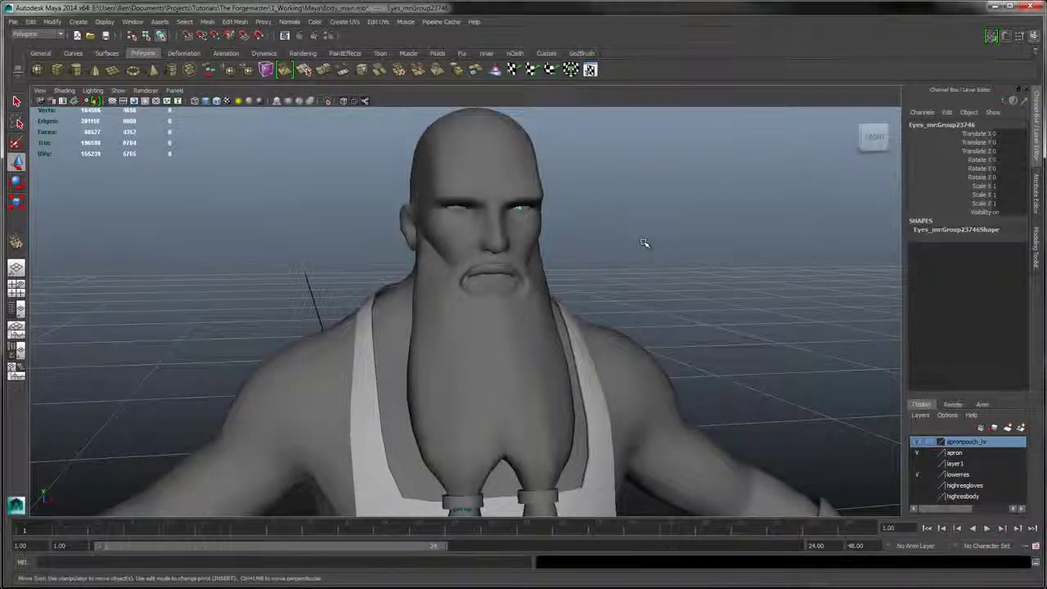
pyautogui.click(644, 245)
pyautogui.hotkey('ctrl', 'h')
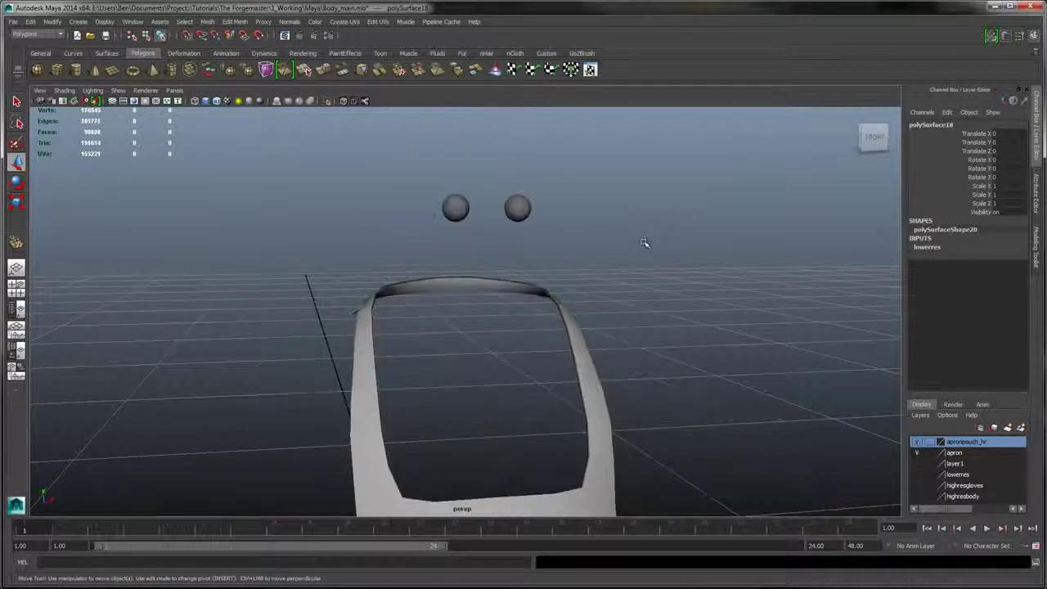
# - Select all the imported eye pieces and combine them into one mesh
pyautogui.click(523, 211)
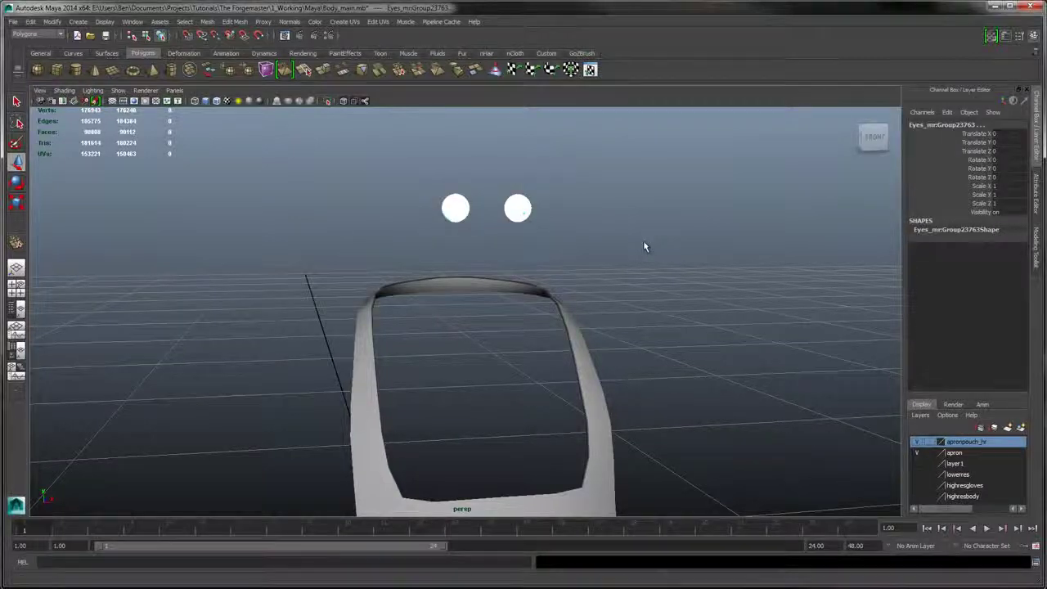
pyautogui.click(235, 22)
pyautogui.moveTo(208, 22)
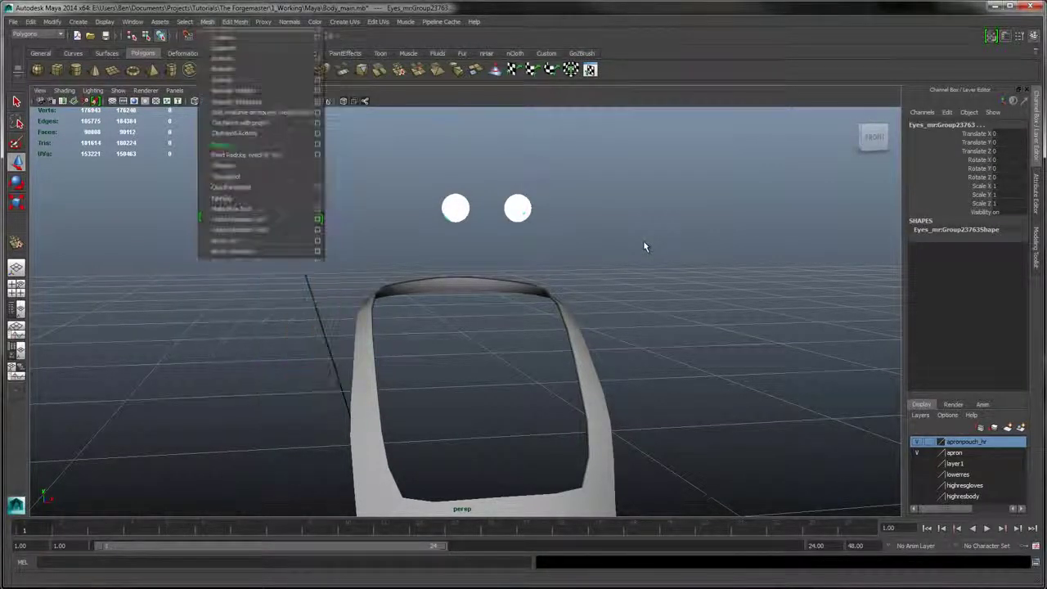
pyautogui.click(224, 38)
# - Hide the low-poly apron mesh, leaving the high-res pouch and the eyes displayed
pyautogui.keyDown('alt'); pyautogui.moveTo(643, 243); pyautogui.dragTo(619, 201, button='middle'); pyautogui.keyUp('alt')
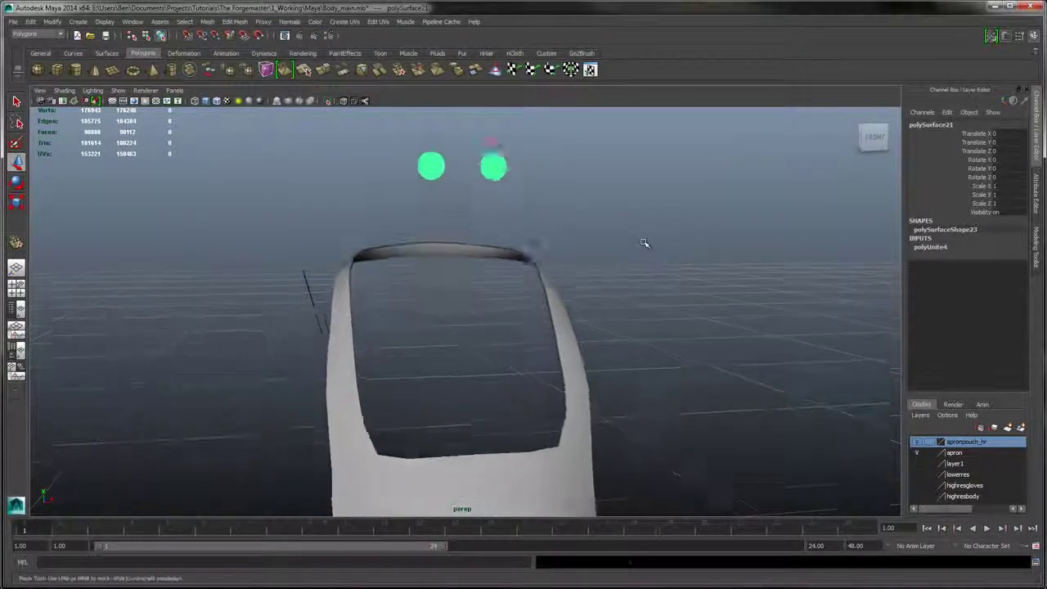
pyautogui.keyDown('alt'); pyautogui.moveTo(644, 243); pyautogui.dragTo(540, 242, button='right'); pyautogui.keyUp('alt')
pyautogui.keyDown('alt'); pyautogui.moveTo(643, 243); pyautogui.dragTo(639, 114, button='middle'); pyautogui.keyUp('alt')
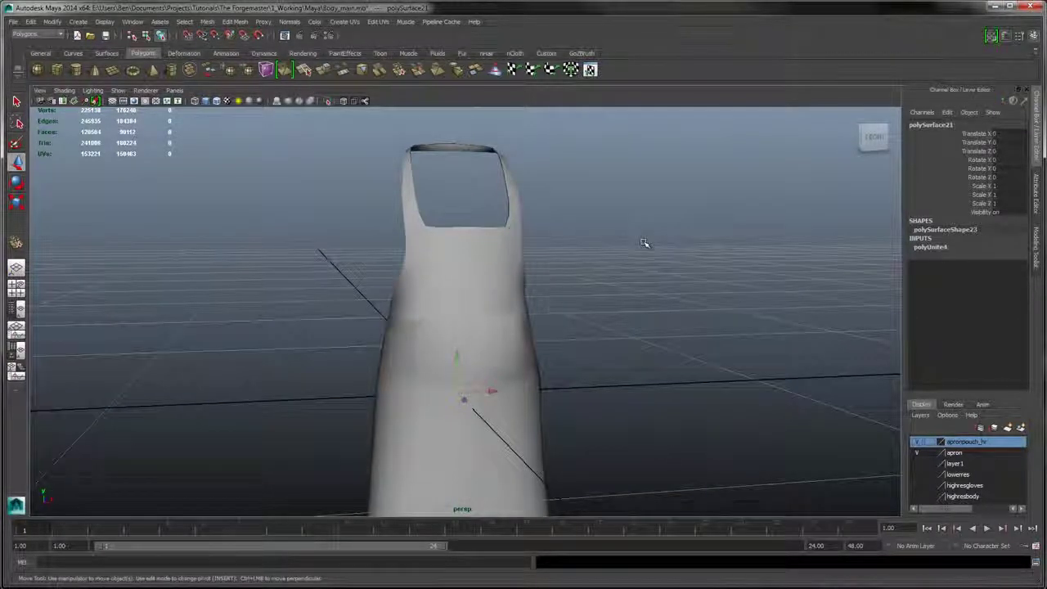
pyautogui.click(489, 311)
pyautogui.hotkey('ctrl', 'h')
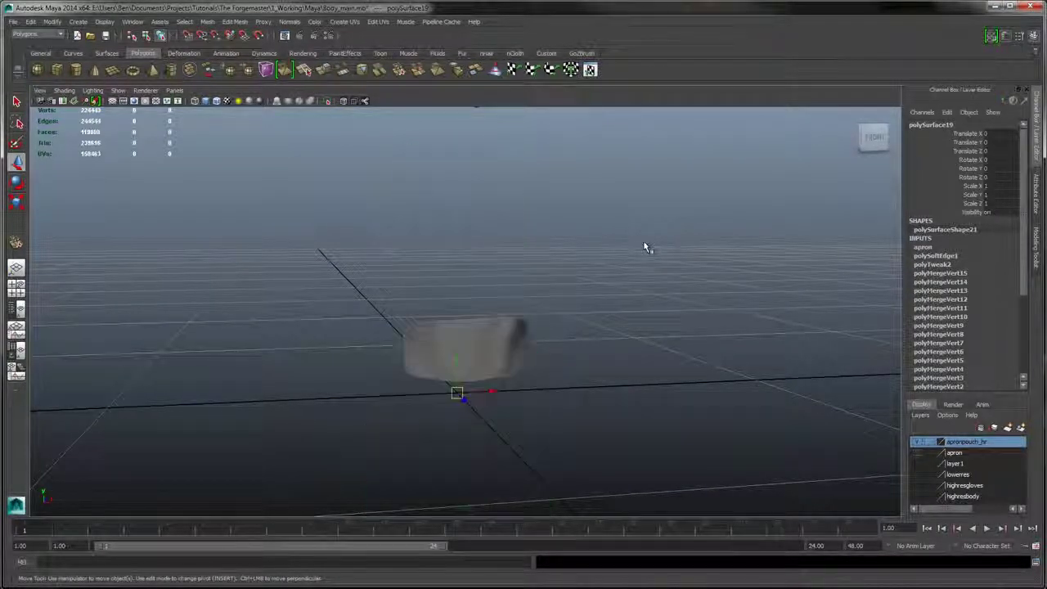
# - Select the combined eye mesh and add it to the apronpouch_hr display layer
pyautogui.keyDown('alt'); pyautogui.moveTo(644, 243); pyautogui.dragTo(613, 242, button='right'); pyautogui.keyUp('alt')
pyautogui.click(466, 344)
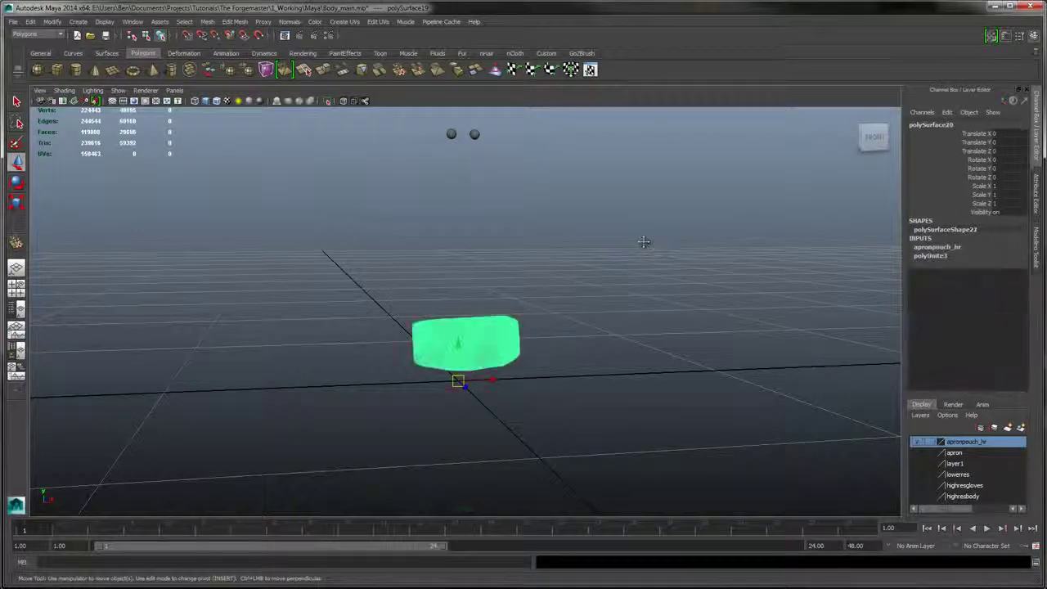
pyautogui.keyDown('alt'); pyautogui.moveTo(466, 344); pyautogui.dragTo(467, 409, button='middle'); pyautogui.keyUp('alt')
pyautogui.click(476, 201)
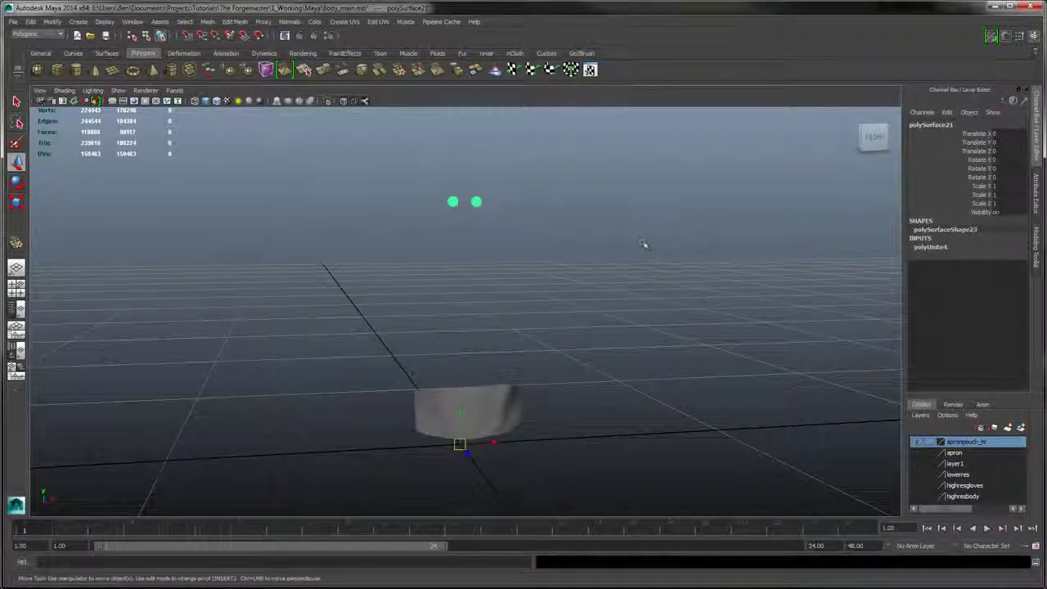
pyautogui.rightClick(949, 442)
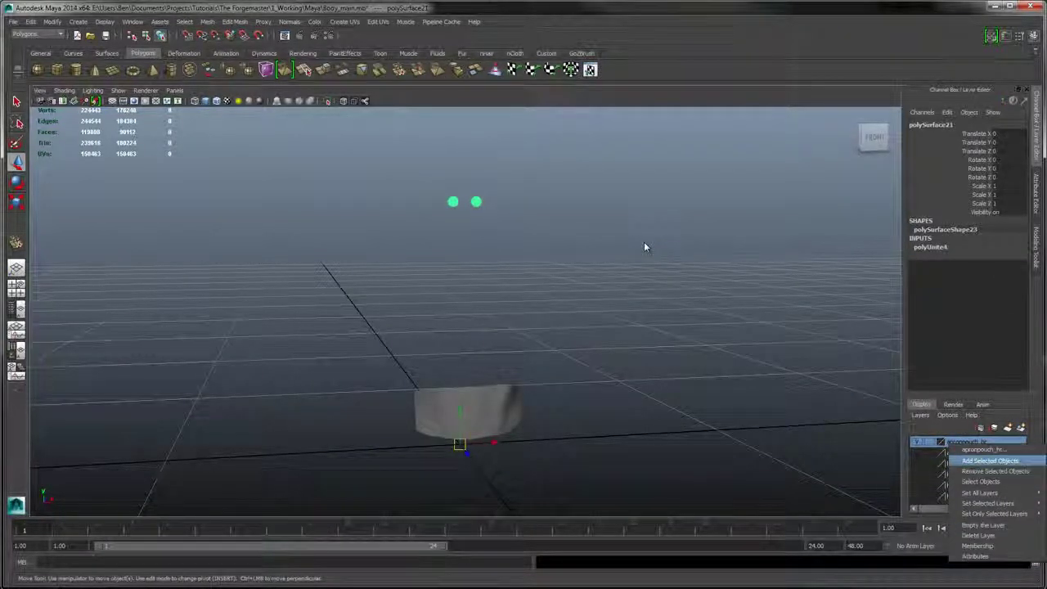
pyautogui.click(989, 461)
# - Deselect the combined eyes and examine their shape close up and from the side
pyautogui.scroll(6, 642, 241)
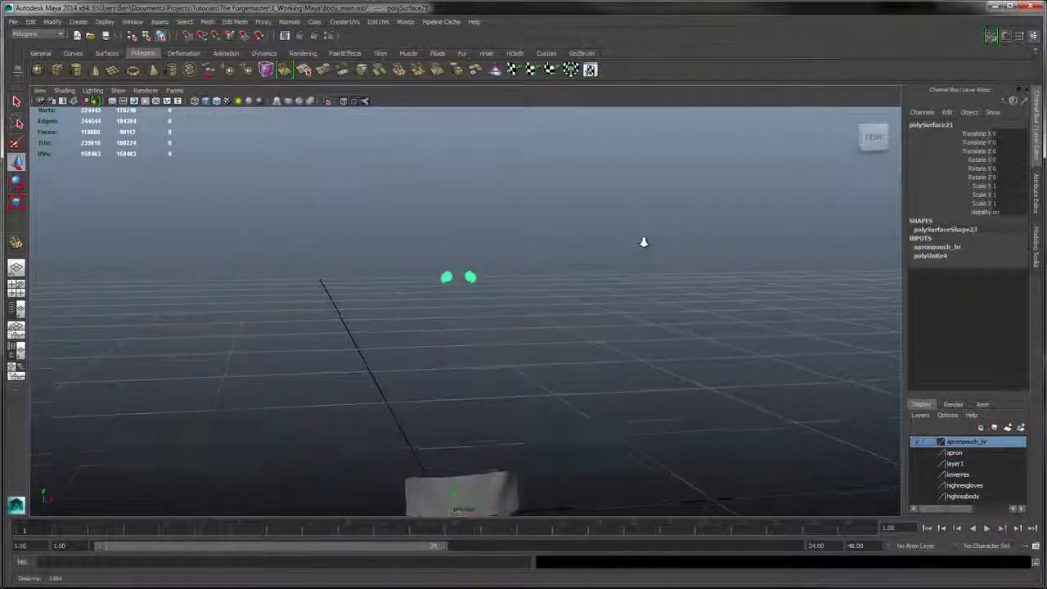
pyautogui.keyDown('alt'); pyautogui.moveTo(644, 242); pyautogui.dragTo(704, 250); pyautogui.keyUp('alt')
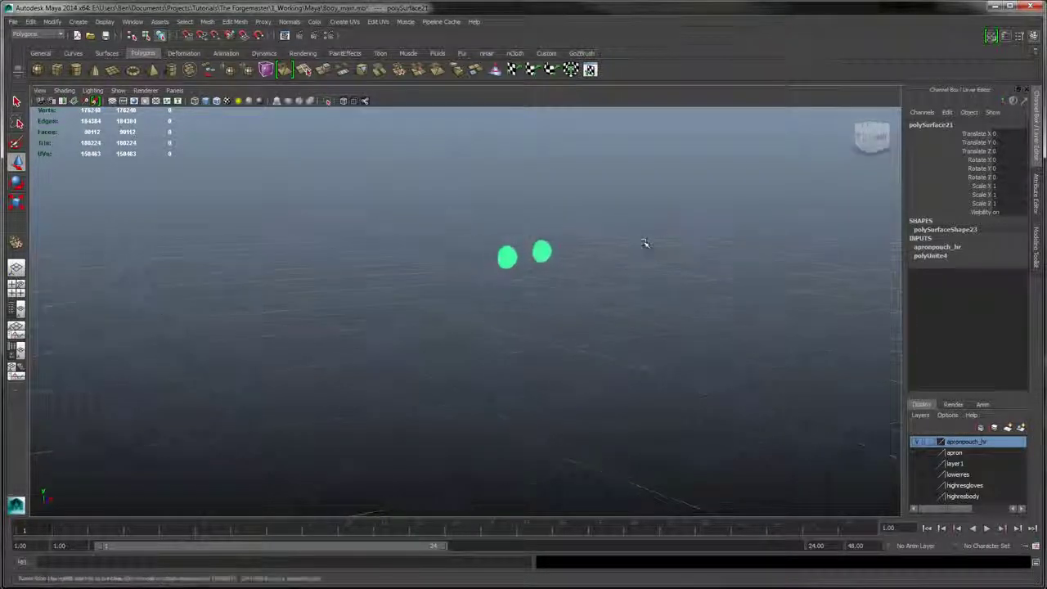
pyautogui.click(643, 243)
pyautogui.scroll(6, 645, 243)
pyautogui.keyDown('alt'); pyautogui.moveTo(644, 243); pyautogui.dragTo(563, 349, button='middle'); pyautogui.keyUp('alt')
pyautogui.keyDown('alt'); pyautogui.moveTo(643, 242); pyautogui.dragTo(695, 243, button='right'); pyautogui.keyUp('alt')
pyautogui.keyDown('alt'); pyautogui.moveTo(644, 242); pyautogui.dragTo(564, 238); pyautogui.keyUp('alt')
pyautogui.keyDown('alt'); pyautogui.moveTo(644, 243); pyautogui.dragTo(556, 243, button='right'); pyautogui.keyUp('alt')
pyautogui.keyDown('alt'); pyautogui.moveTo(644, 243); pyautogui.dragTo(612, 205, button='middle'); pyautogui.keyUp('alt')
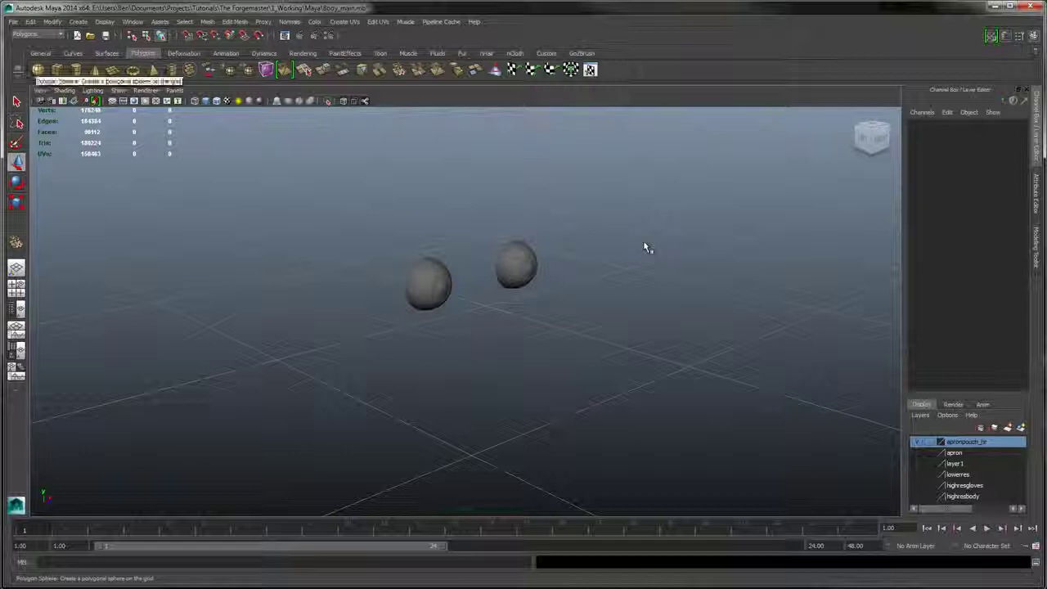
# - Create a polygon sphere with a radius of about 0.075 at the centre of the grid
pyautogui.click(77, 22)
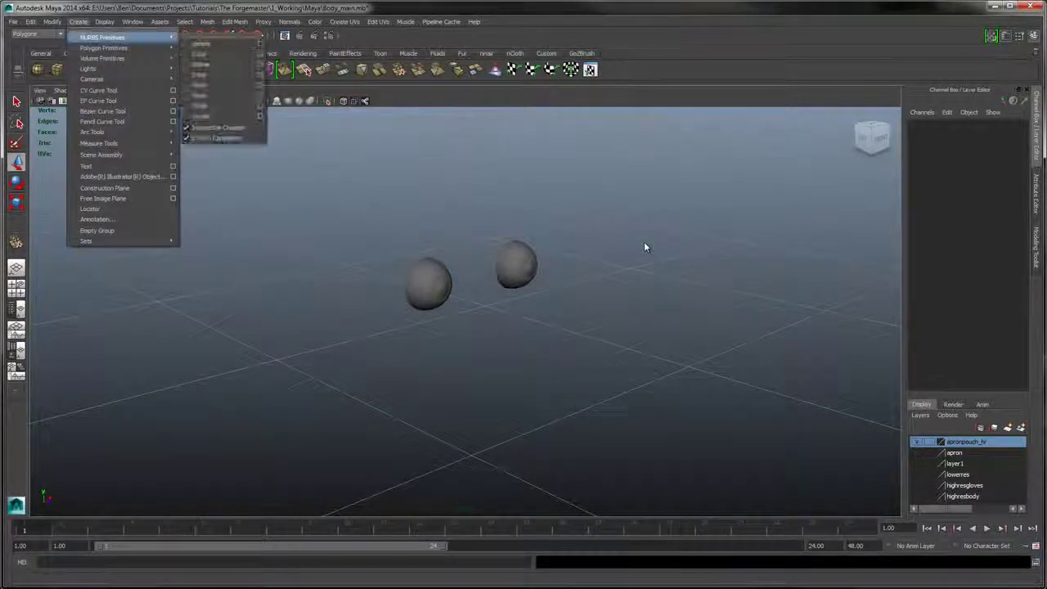
pyautogui.moveTo(104, 48)
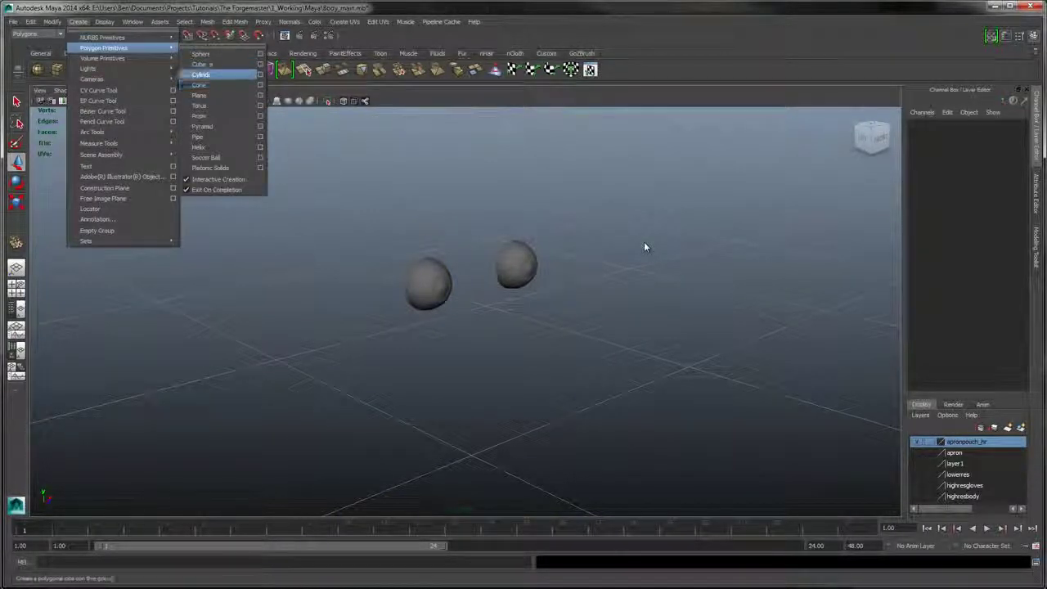
pyautogui.press('Return')
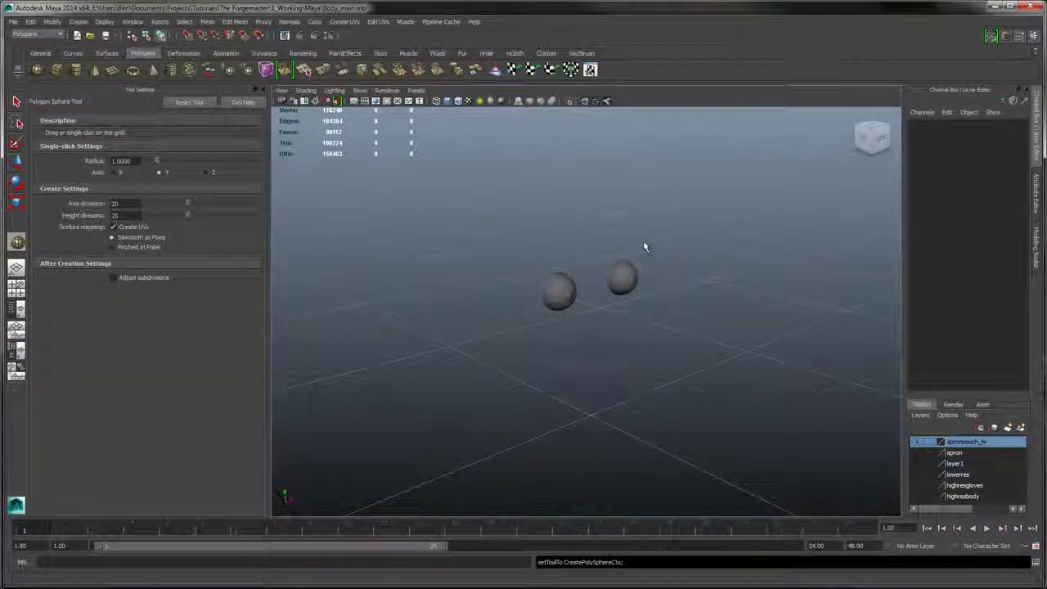
pyautogui.keyDown('alt'); pyautogui.moveTo(646, 245); pyautogui.dragTo(646, 115, button='middle'); pyautogui.keyUp('alt')
pyautogui.keyDown('alt'); pyautogui.moveTo(644, 243); pyautogui.dragTo(565, 246, button='right'); pyautogui.keyUp('alt')
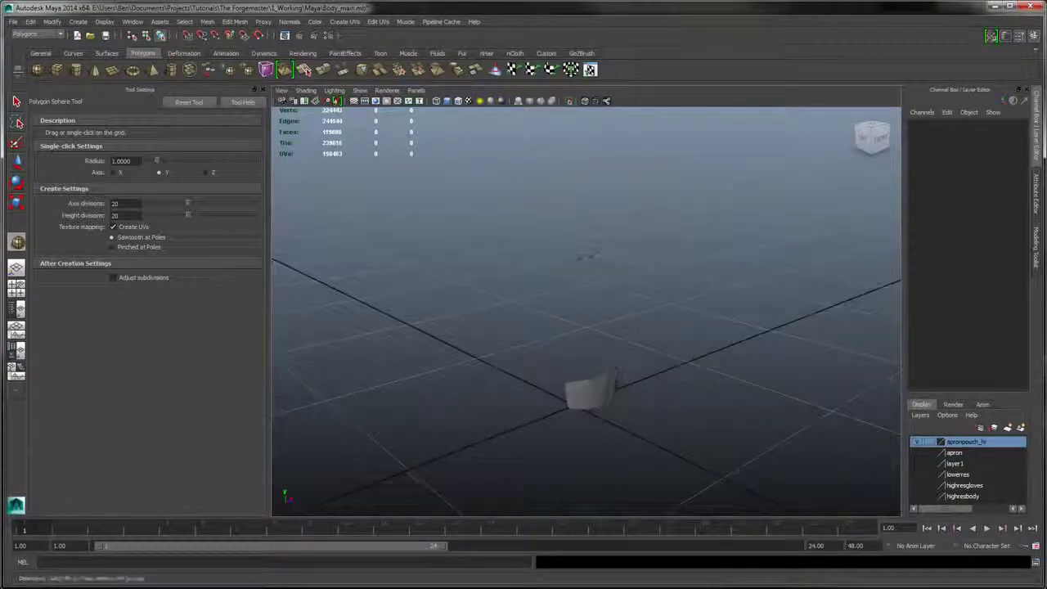
pyautogui.keyDown('alt'); pyautogui.moveTo(646, 244); pyautogui.dragTo(636, 192, button='middle'); pyautogui.keyUp('alt')
pyautogui.keyDown('alt'); pyautogui.moveTo(650, 251); pyautogui.dragTo(648, 245); pyautogui.keyUp('alt')
pyautogui.keyDown('alt'); pyautogui.moveTo(648, 245); pyautogui.dragTo(643, 242, button='right'); pyautogui.keyUp('alt')
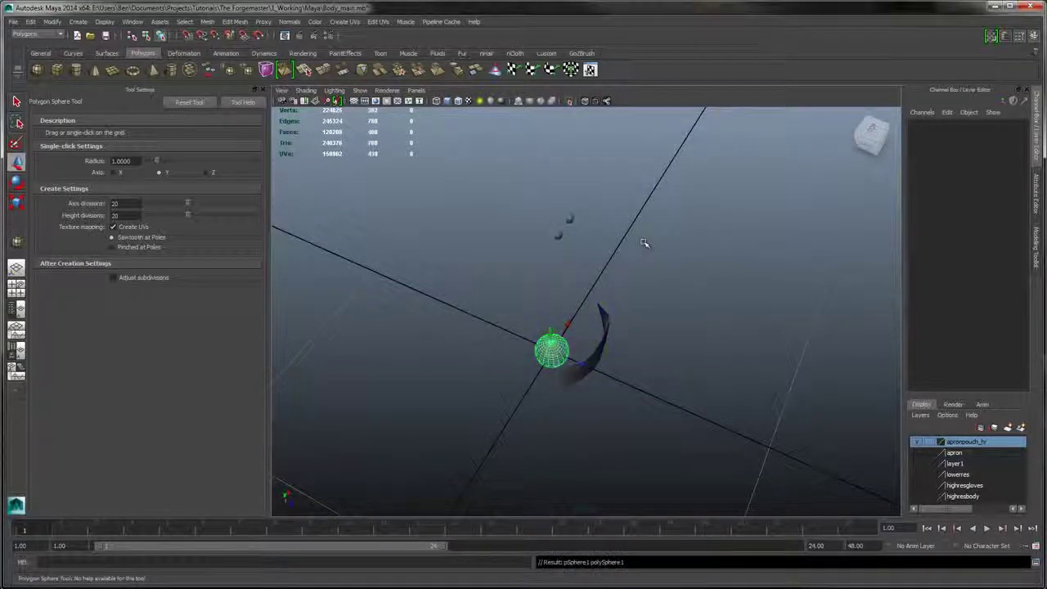
# - Activate the Move tool and show the sphere's polySphere creation attributes in place of the tool settings
pyautogui.press('w')
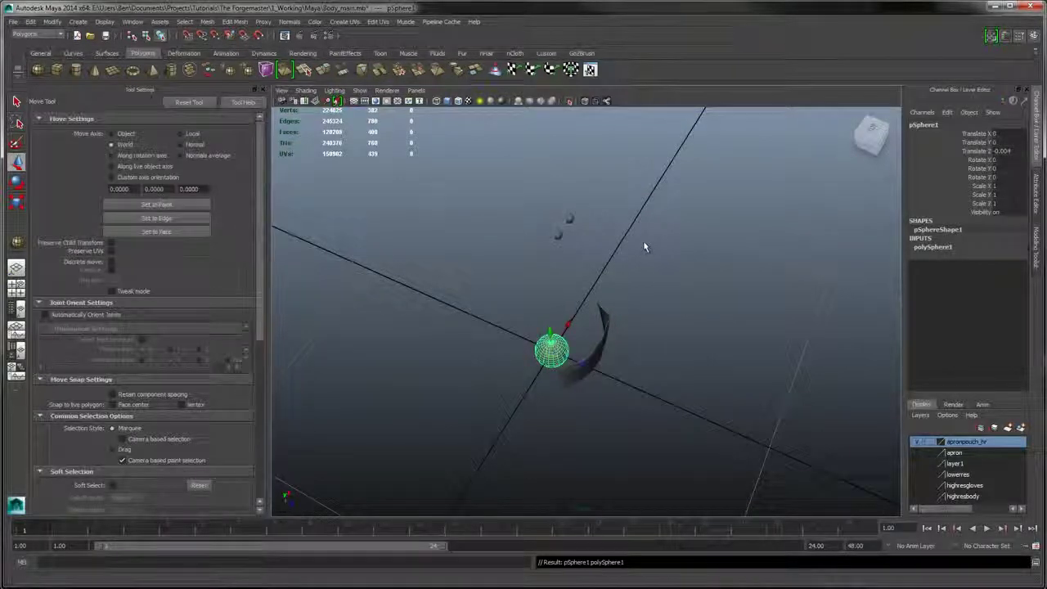
pyautogui.hotkey('ctrl', 'shift', 't')
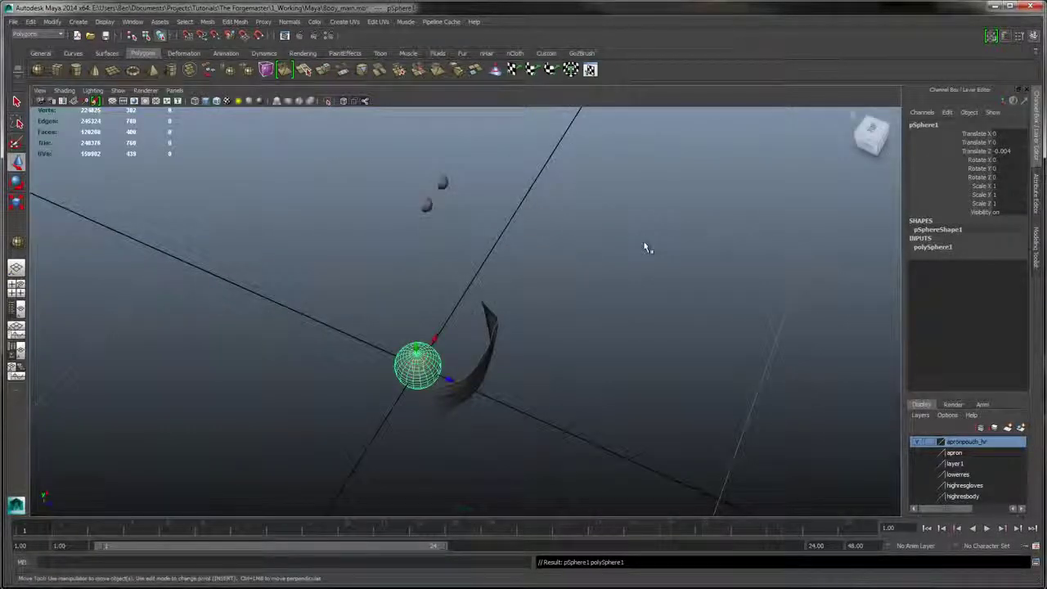
pyautogui.hotkey('ctrl', 'a')
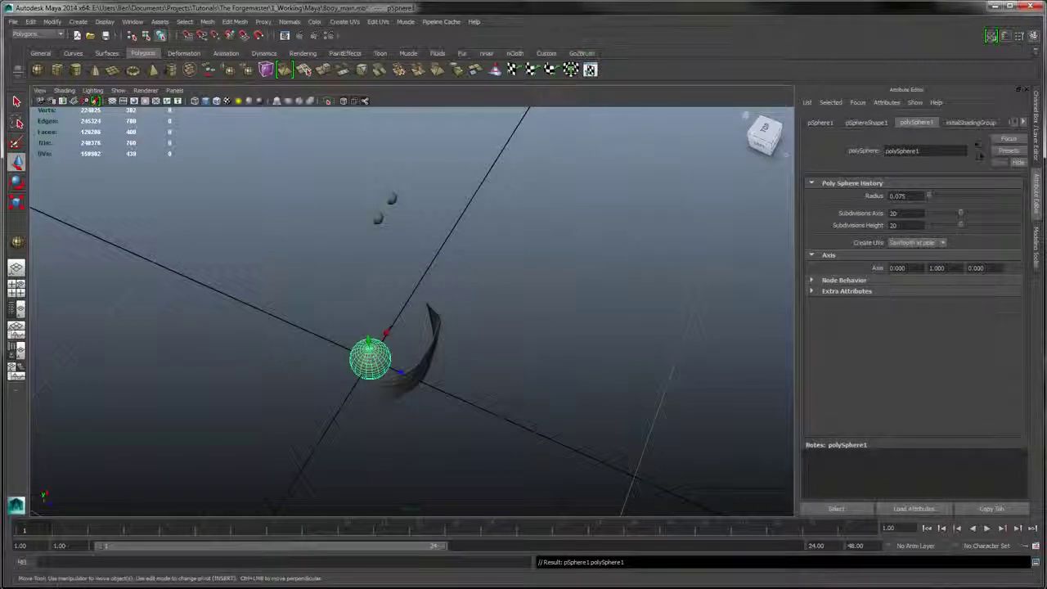
# - Try axis subdivisions of 19 and 21 on the sphere and undo the changes
pyautogui.keyDown('alt'); pyautogui.moveTo(645, 243); pyautogui.dragTo(644, 242, button='middle'); pyautogui.keyUp('alt')
pyautogui.scroll(6, 644, 242)
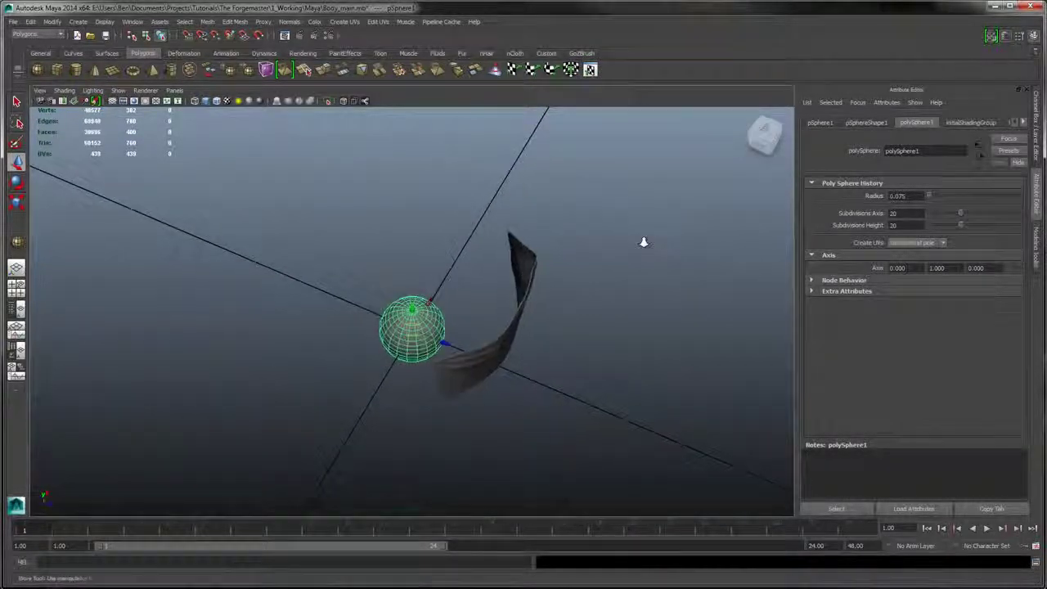
pyautogui.keyDown('alt'); pyautogui.moveTo(643, 242); pyautogui.dragTo(644, 246); pyautogui.keyUp('alt')
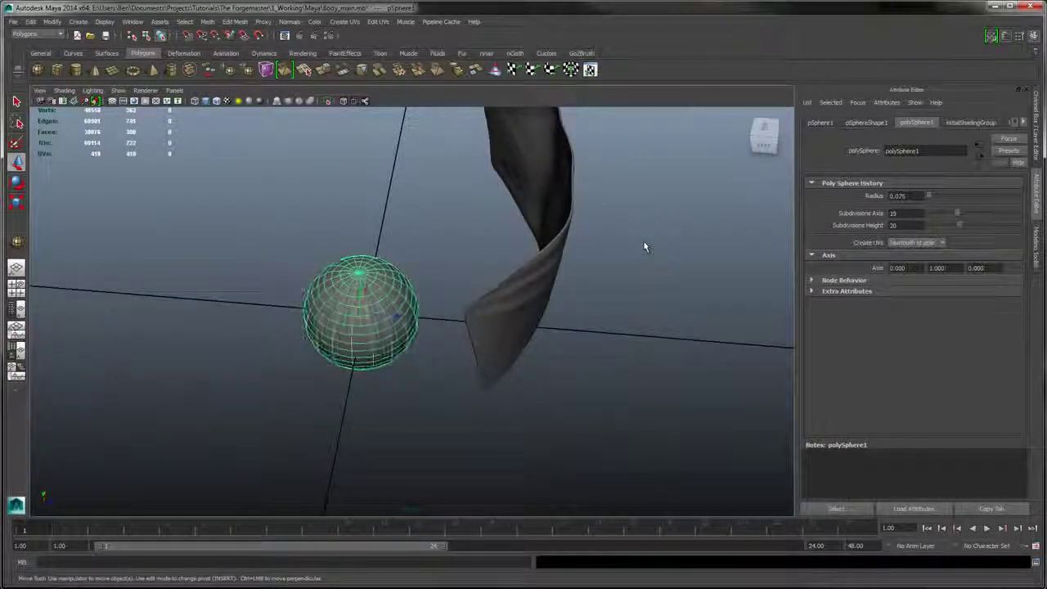
pyautogui.hotkey('ctrl', 'z')
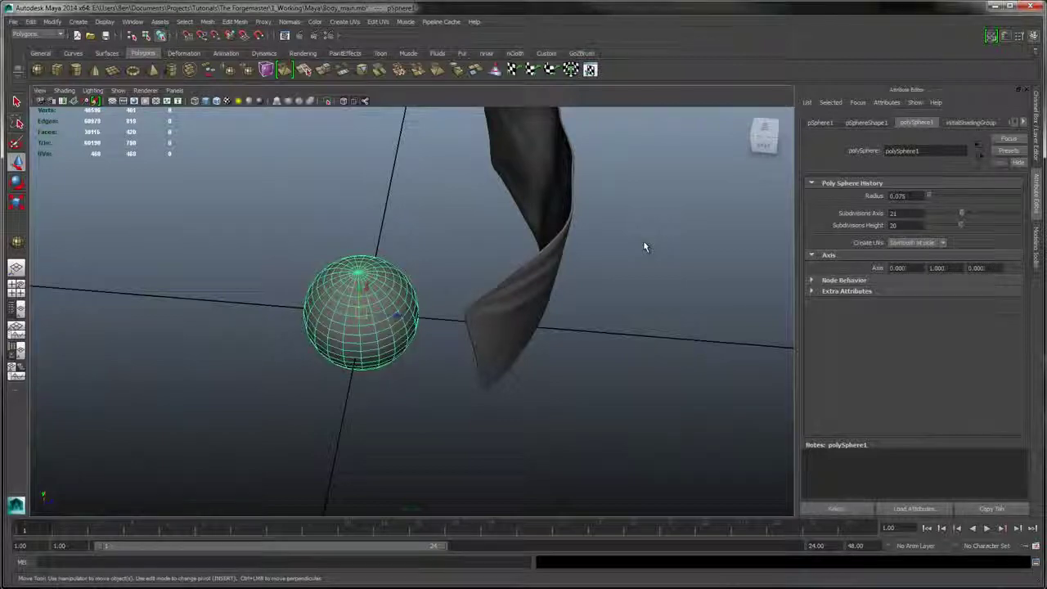
pyautogui.press('f')
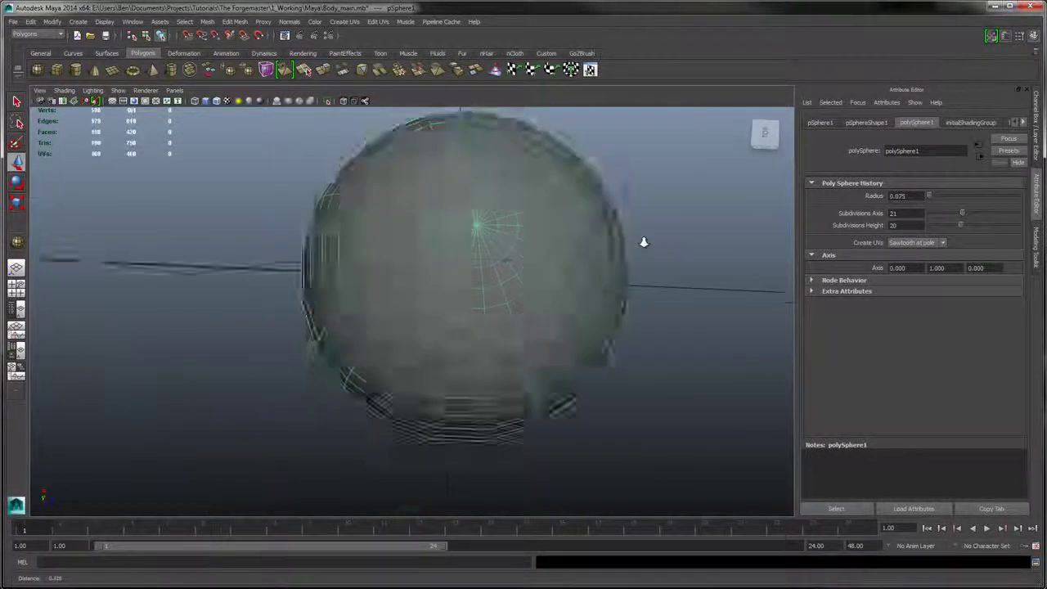
pyautogui.keyDown('alt'); pyautogui.moveTo(644, 242); pyautogui.dragTo(646, 240, button='right'); pyautogui.keyUp('alt')
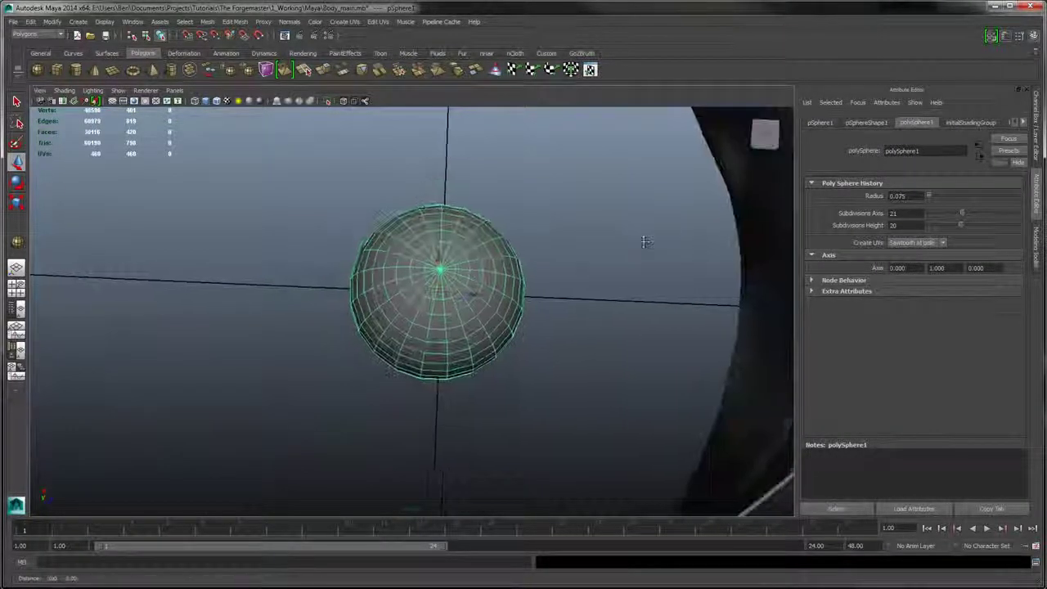
pyautogui.keyDown('alt'); pyautogui.moveTo(646, 240); pyautogui.dragTo(643, 242); pyautogui.keyUp('alt')
pyautogui.keyDown('alt'); pyautogui.moveTo(643, 242); pyautogui.dragTo(644, 242, button='middle'); pyautogui.keyUp('alt')
pyautogui.keyDown('alt'); pyautogui.moveTo(642, 242); pyautogui.dragTo(643, 241); pyautogui.keyUp('alt')
pyautogui.hotkey('ctrl', 'z')
pyautogui.keyDown('alt'); pyautogui.moveTo(643, 241); pyautogui.dragTo(643, 241, button='middle'); pyautogui.keyUp('alt')
pyautogui.keyDown('alt'); pyautogui.moveTo(643, 242); pyautogui.dragTo(645, 243); pyautogui.keyUp('alt')
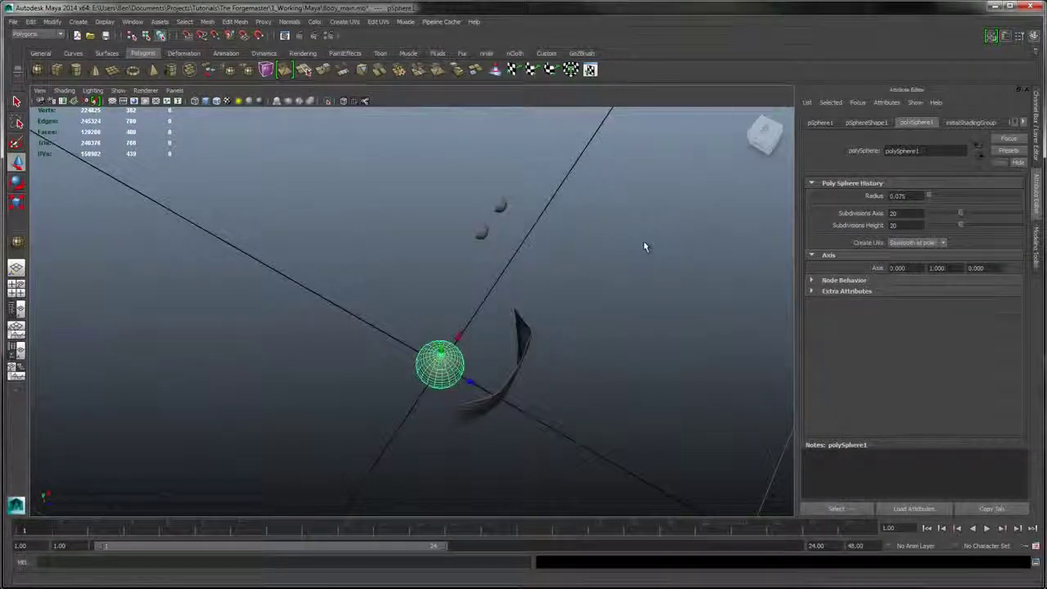
# - Freeze the transformations of the sphere at the centre of the grid
pyautogui.hotkey('alt', 'm')
pyautogui.press('Down')
pyautogui.press('Down')
pyautogui.press('Down')
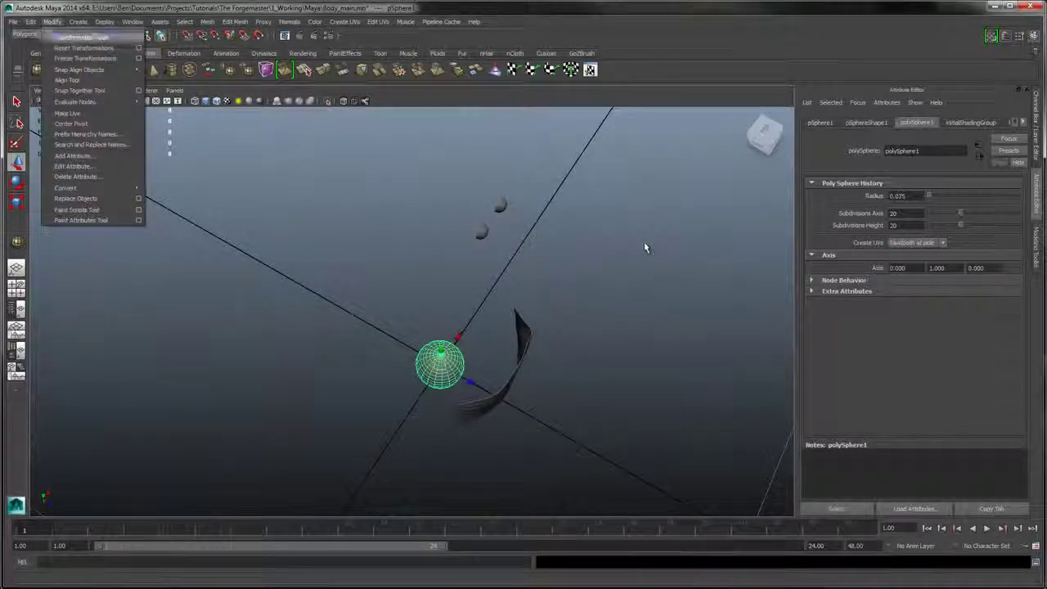
pyautogui.press('Return')
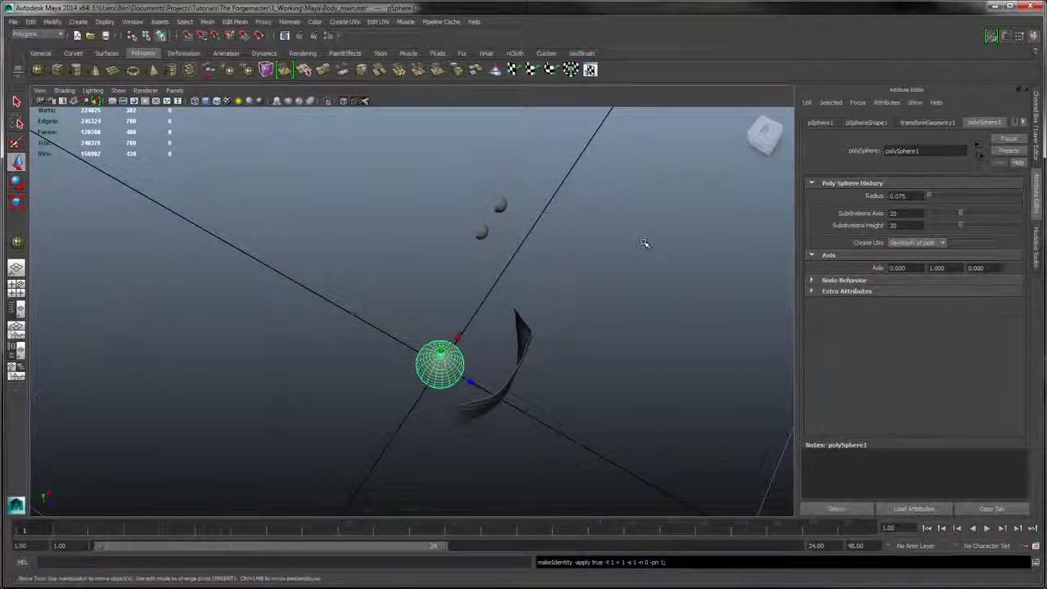
pyautogui.hotkey('alt', 'm')
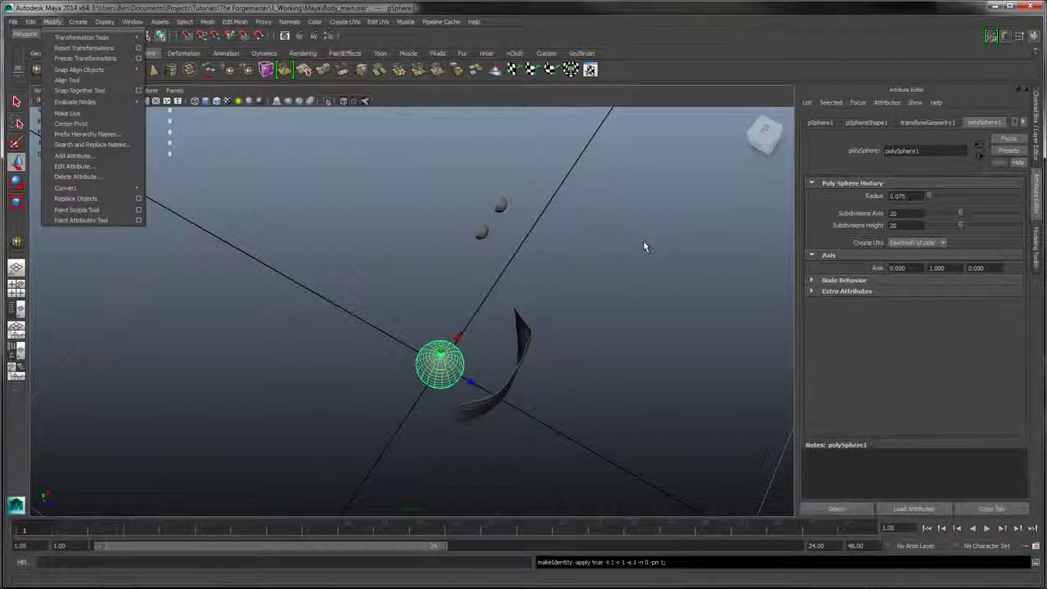
pyautogui.press('Escape')
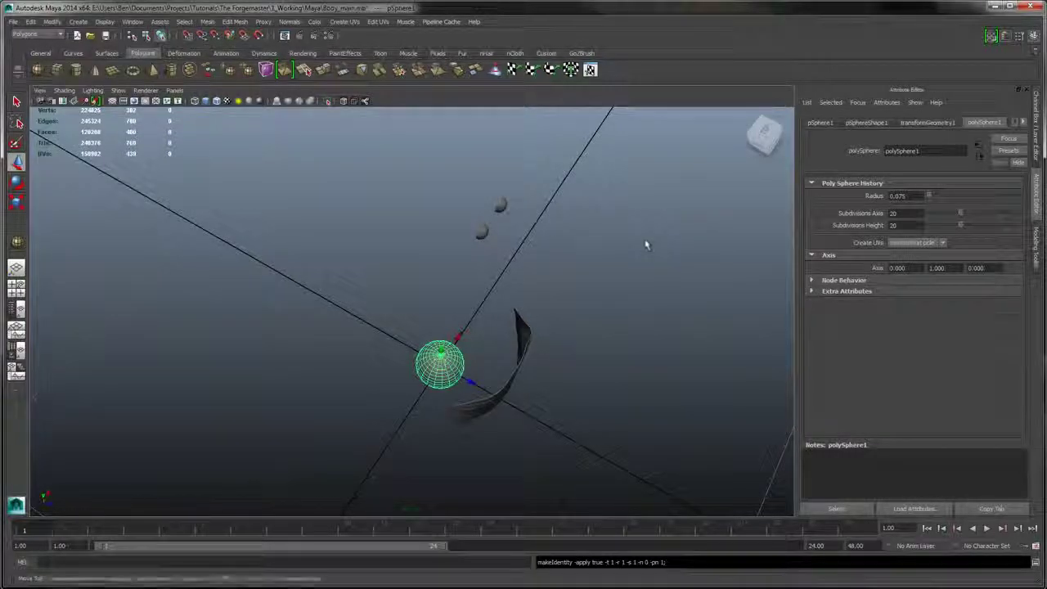
# - Raise the sphere along the Y axis to roughly the height of the reference eyes
pyautogui.press('w')
pyautogui.moveTo(440, 350); pyautogui.dragTo(453, 202)
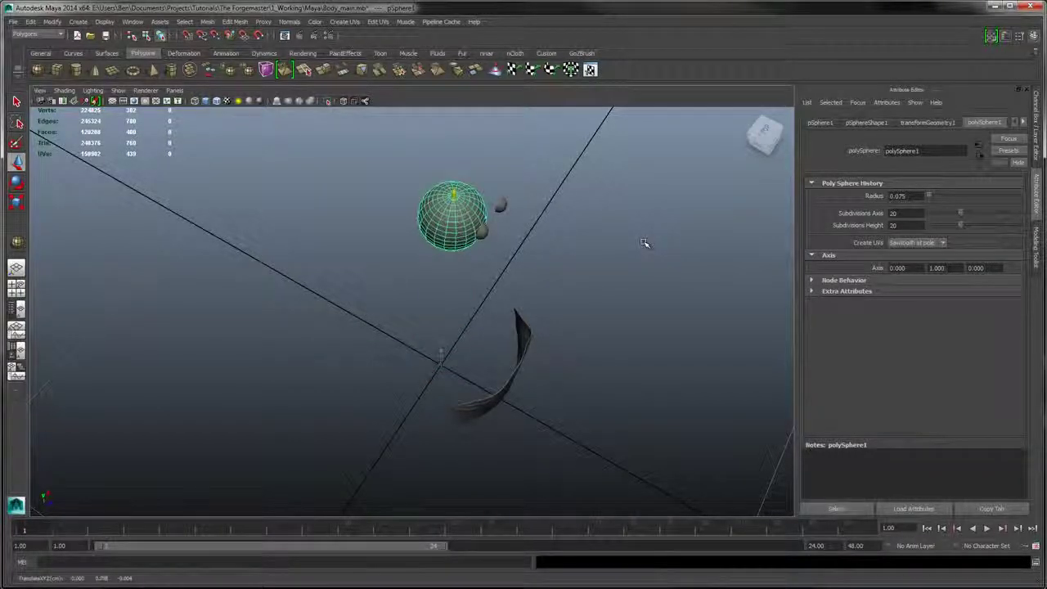
pyautogui.keyDown('alt'); pyautogui.moveTo(645, 243); pyautogui.dragTo(644, 172); pyautogui.keyUp('alt')
pyautogui.keyDown('alt'); pyautogui.moveTo(644, 243); pyautogui.dragTo(641, 320, button='middle'); pyautogui.keyUp('alt')
pyautogui.keyDown('alt'); pyautogui.moveTo(643, 243); pyautogui.dragTo(585, 214); pyautogui.keyUp('alt')
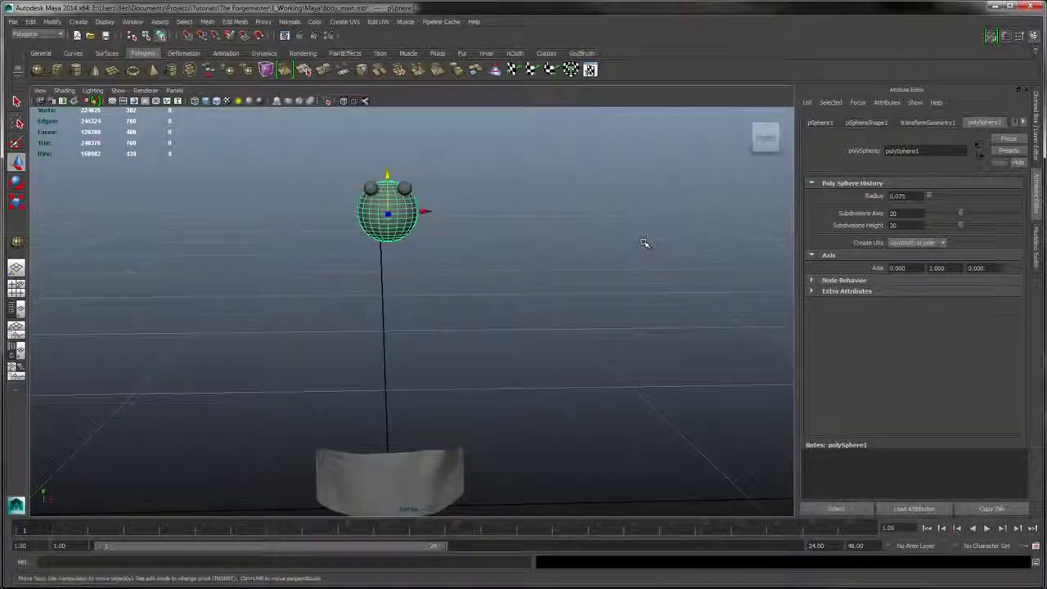
pyautogui.moveTo(643, 243); pyautogui.dragTo(644, 243, button='middle')
pyautogui.press('f')
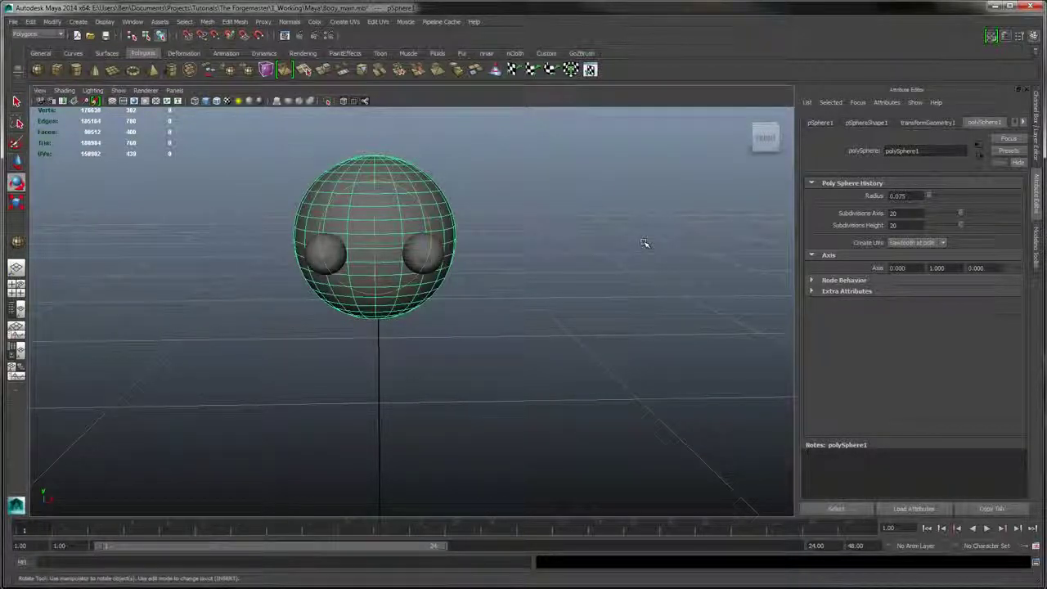
# - Try rotating the sphere in the perspective view and undo the rotation
pyautogui.moveTo(643, 243); pyautogui.dragTo(645, 243, button='middle')
pyautogui.hotkey('ctrl', 'z')
pyautogui.keyDown('alt'); pyautogui.moveTo(644, 242); pyautogui.dragTo(644, 243); pyautogui.keyUp('alt')
# - Set up a four-view layout with enlarged front and side views, both framed on the sphere and reference eyes
pyautogui.press('space')
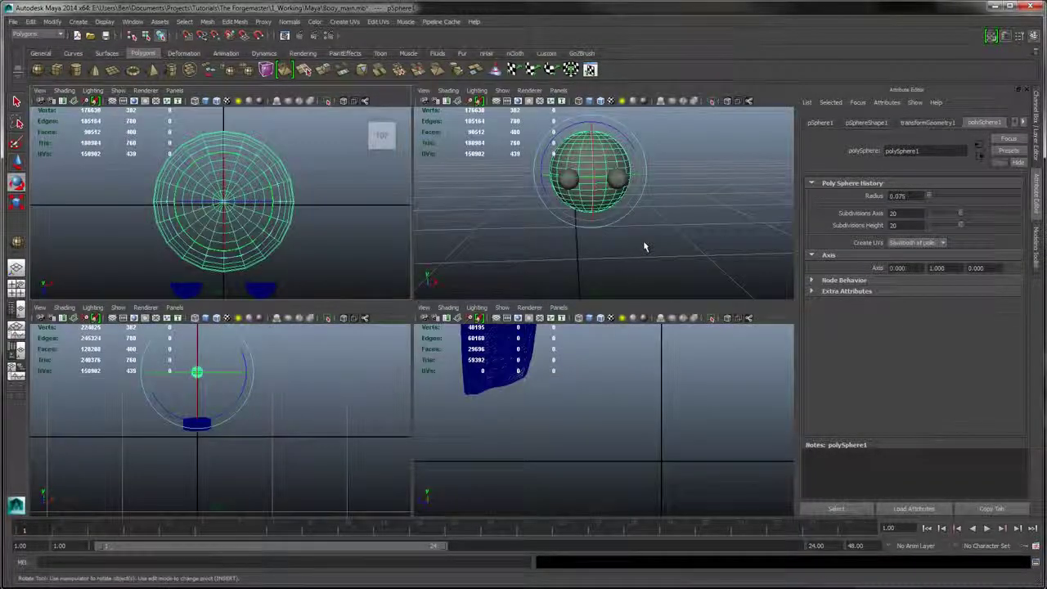
pyautogui.moveTo(644, 301); pyautogui.dragTo(643, 199)
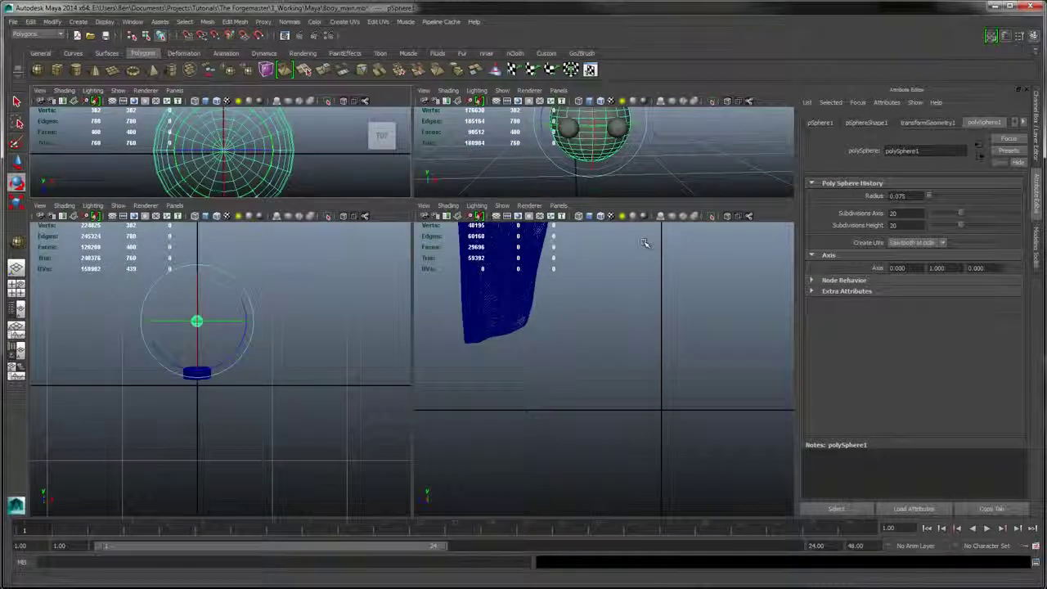
pyautogui.keyDown('alt'); pyautogui.moveTo(197, 321); pyautogui.dragTo(283, 364, button='middle'); pyautogui.keyUp('alt')
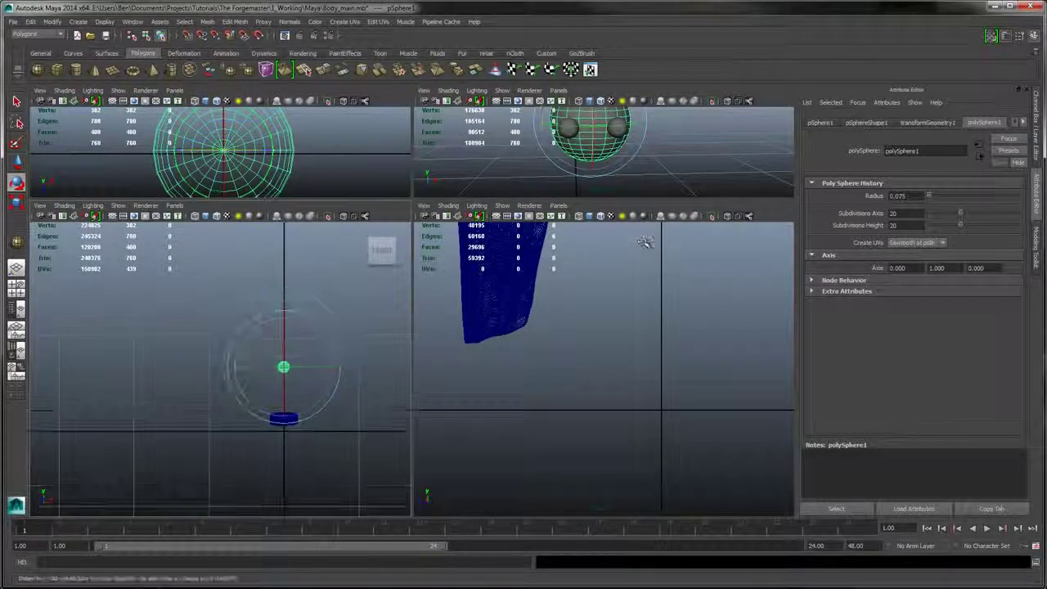
pyautogui.keyDown('alt'); pyautogui.moveTo(283, 365); pyautogui.dragTo(360, 365, button='right'); pyautogui.keyUp('alt')
pyautogui.keyDown('alt'); pyautogui.moveTo(359, 365); pyautogui.dragTo(194, 350, button='middle'); pyautogui.keyUp('alt')
pyautogui.keyDown('alt'); pyautogui.moveTo(193, 350); pyautogui.dragTo(307, 350, button='right'); pyautogui.keyUp('alt')
pyautogui.keyDown('alt'); pyautogui.moveTo(306, 350); pyautogui.dragTo(399, 397, button='middle'); pyautogui.keyUp('alt')
pyautogui.keyDown('alt'); pyautogui.moveTo(643, 242); pyautogui.dragTo(638, 348, button='middle'); pyautogui.keyUp('alt')
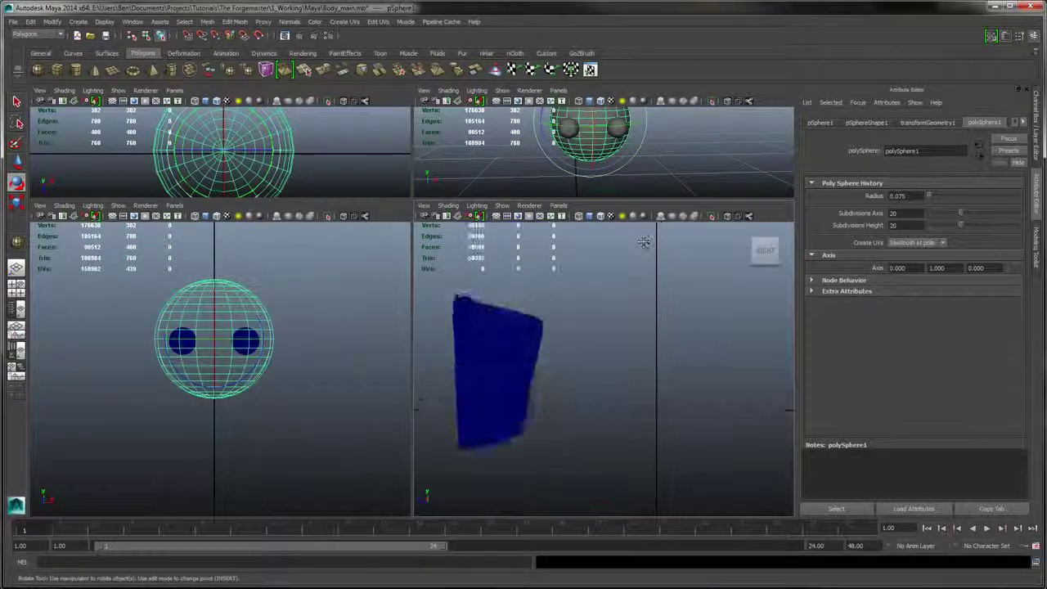
pyautogui.keyDown('alt'); pyautogui.moveTo(639, 348); pyautogui.dragTo(499, 348, button='right'); pyautogui.keyUp('alt')
pyautogui.keyDown('alt'); pyautogui.moveTo(643, 242); pyautogui.dragTo(779, 242, button='right'); pyautogui.keyUp('alt')
pyautogui.keyDown('alt'); pyautogui.moveTo(779, 242); pyautogui.dragTo(757, 307, button='middle'); pyautogui.keyUp('alt')
pyautogui.keyDown('alt'); pyautogui.moveTo(756, 307); pyautogui.dragTo(822, 307, button='right'); pyautogui.keyUp('alt')
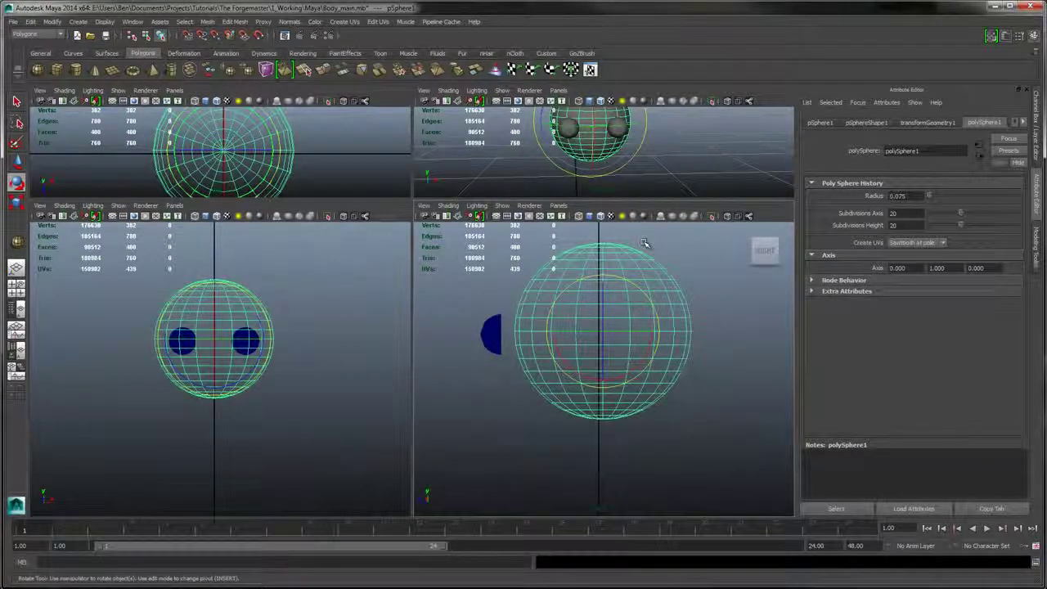
# - Rotate the sphere 90° about the X axis so its pole faces forward, and move it forward to the eyes' flat back edge
pyautogui.moveTo(643, 291); pyautogui.dragTo(564, 291)
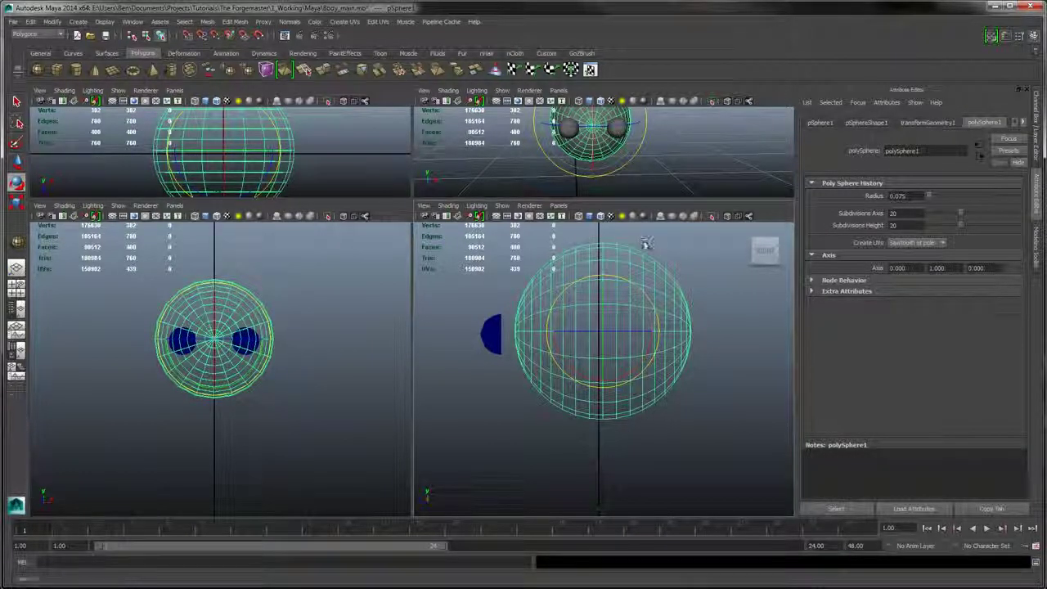
pyautogui.press('w')
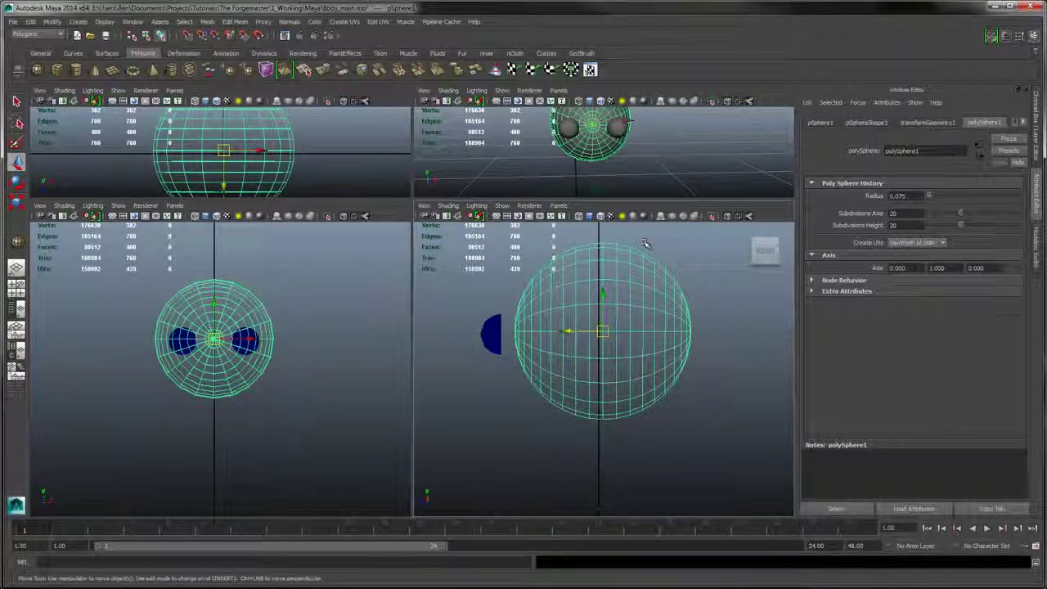
pyautogui.moveTo(566, 331); pyautogui.dragTo(465, 331)
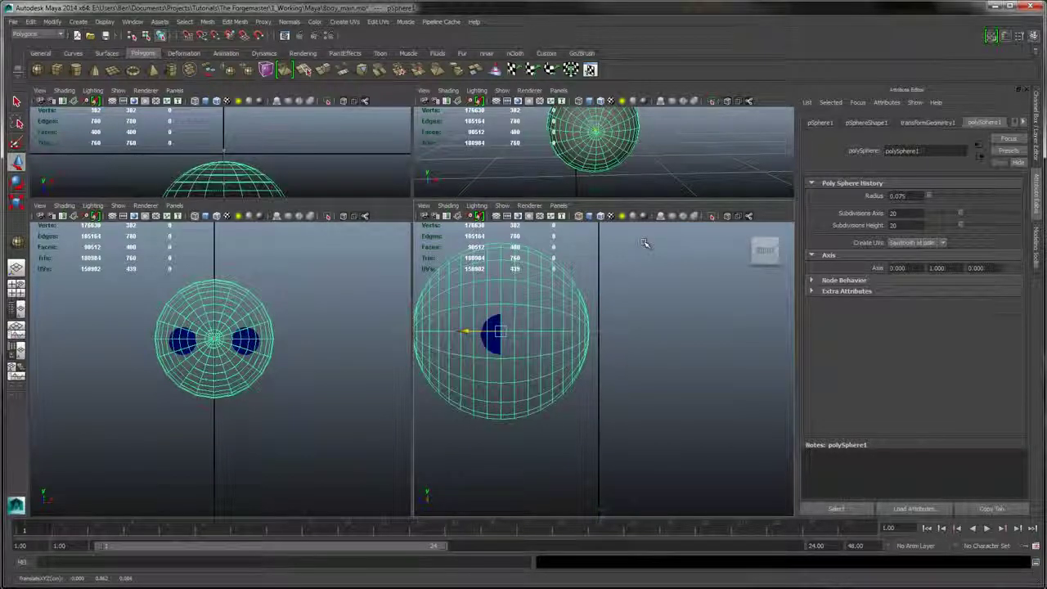
# - Scale the sphere down to about 0.24 of its size to match the reference eye's diameter in the side view
pyautogui.scroll(5, 646, 243)
pyautogui.keyDown('alt'); pyautogui.moveTo(644, 242); pyautogui.dragTo(854, 290, button='middle'); pyautogui.keyUp('alt')
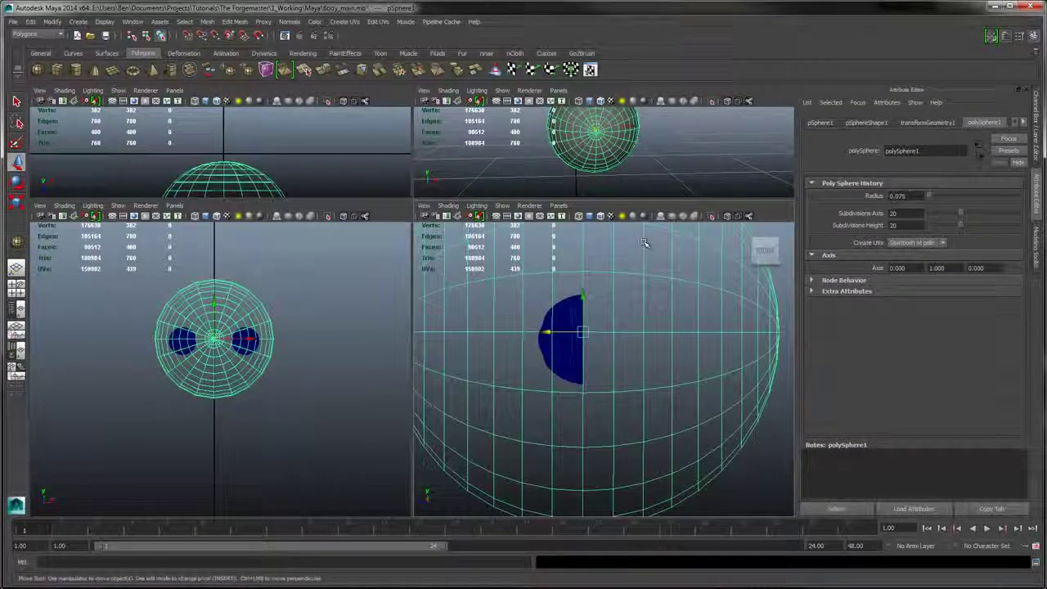
pyautogui.scroll(2, 645, 243)
pyautogui.scroll(2, 644, 243)
pyautogui.scroll(-6, 645, 243)
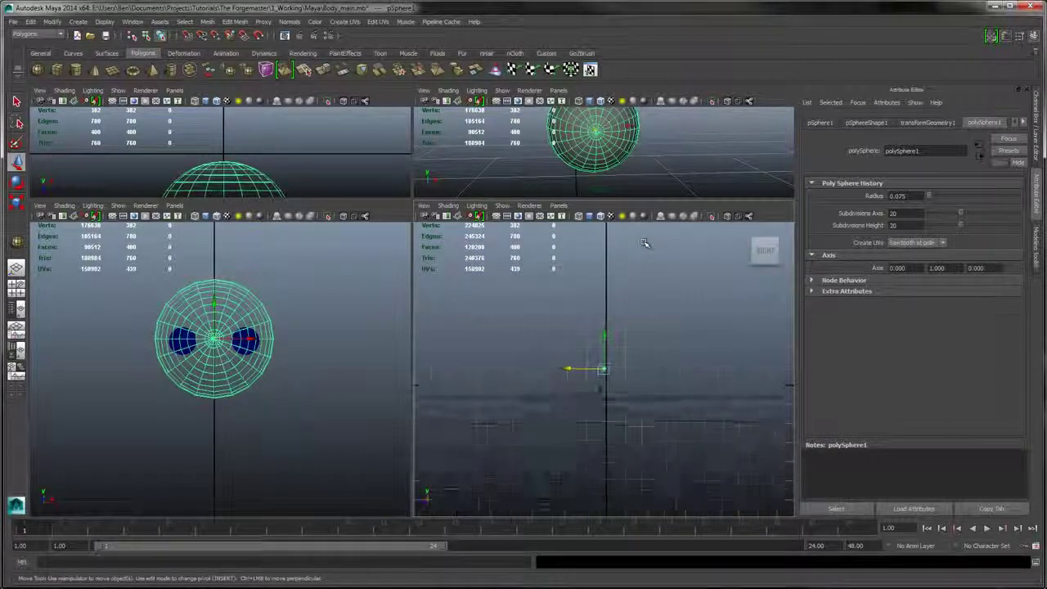
pyautogui.scroll(5, 645, 243)
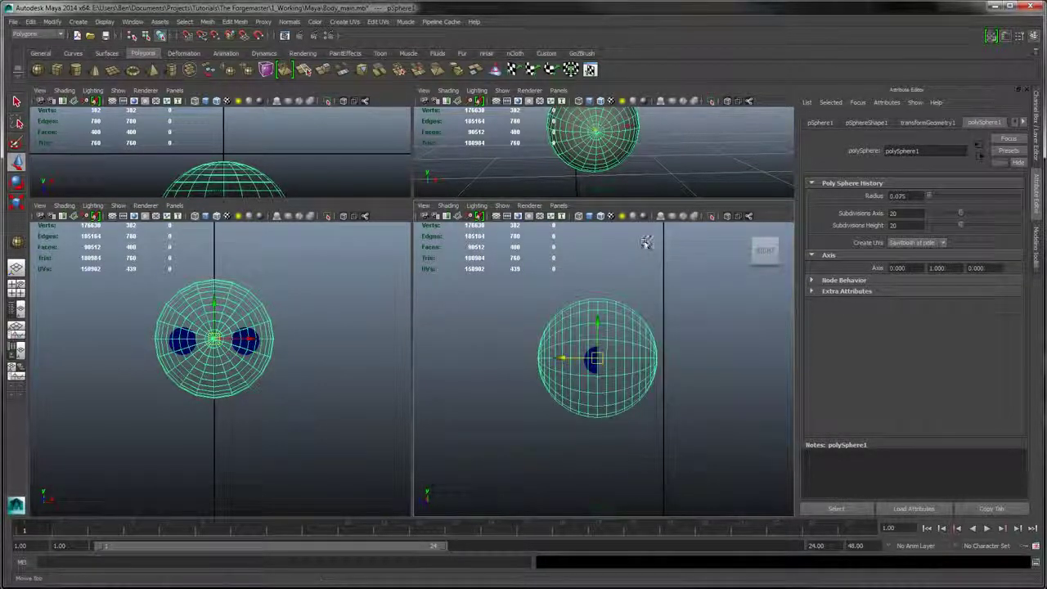
pyautogui.press('r')
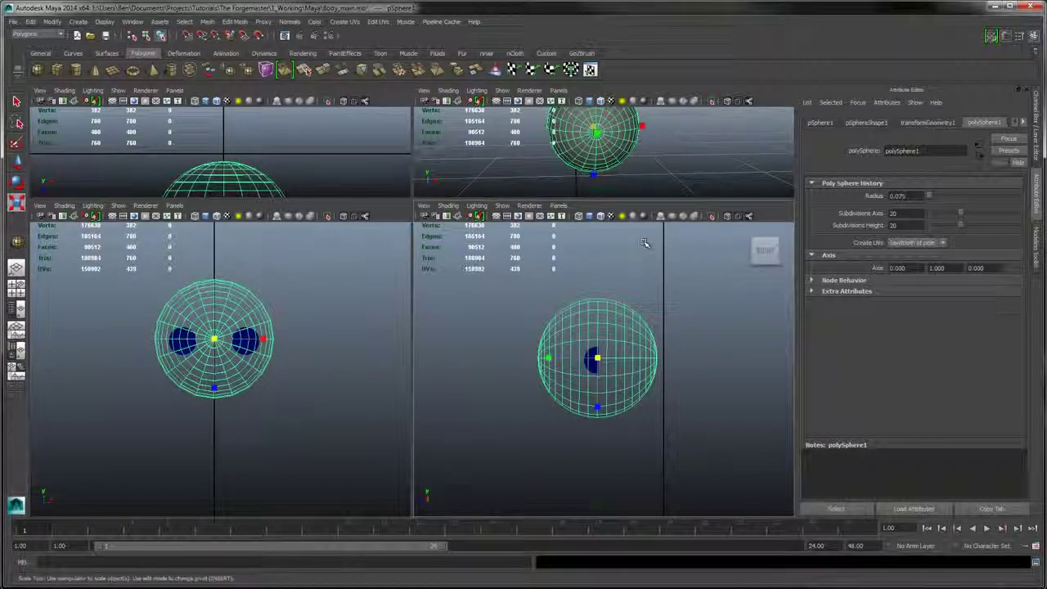
pyautogui.moveTo(644, 243); pyautogui.dragTo(644, 243, button='middle')
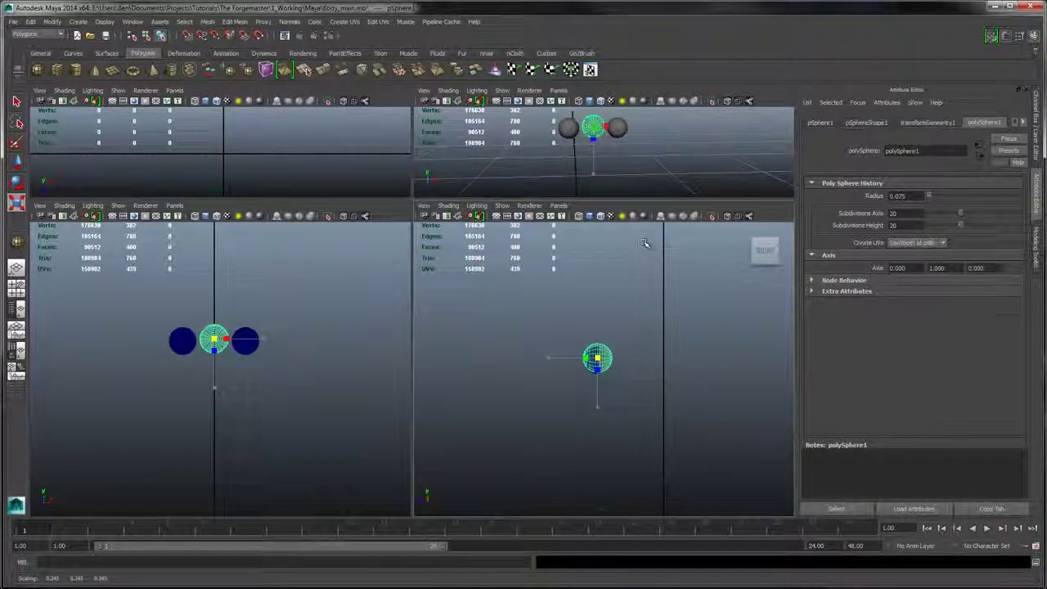
pyautogui.scroll(10, 644, 242)
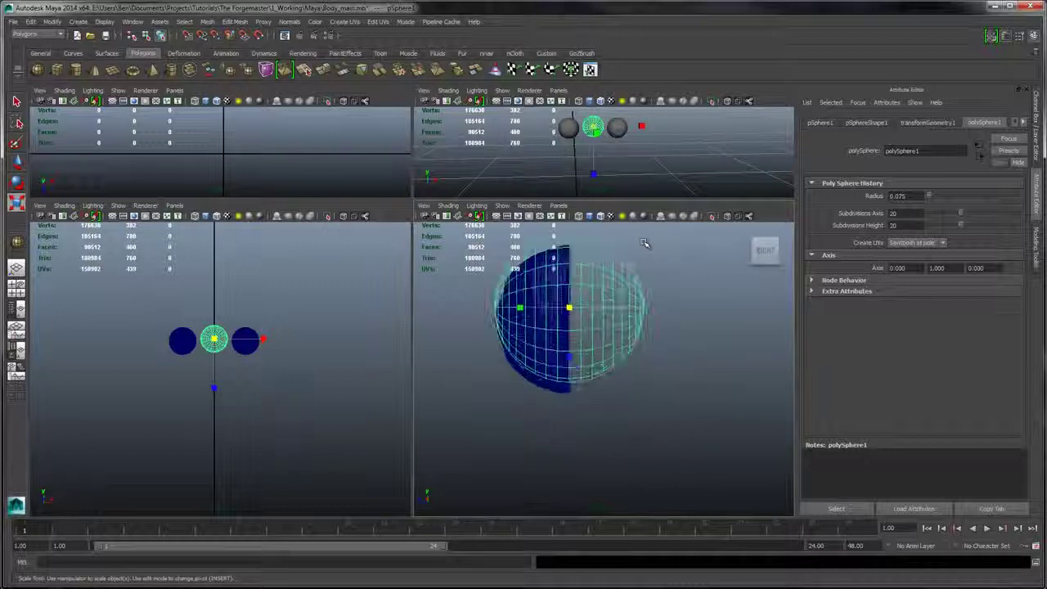
pyautogui.keyDown('alt'); pyautogui.moveTo(644, 243); pyautogui.dragTo(659, 285, button='middle'); pyautogui.keyUp('alt')
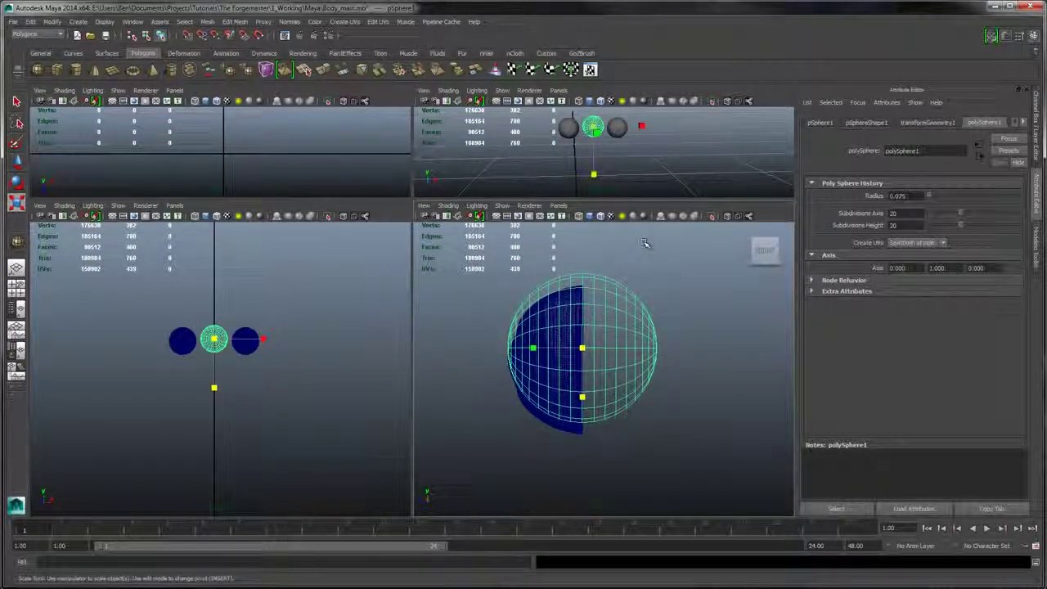
pyautogui.moveTo(643, 243); pyautogui.dragTo(643, 243, button='middle')
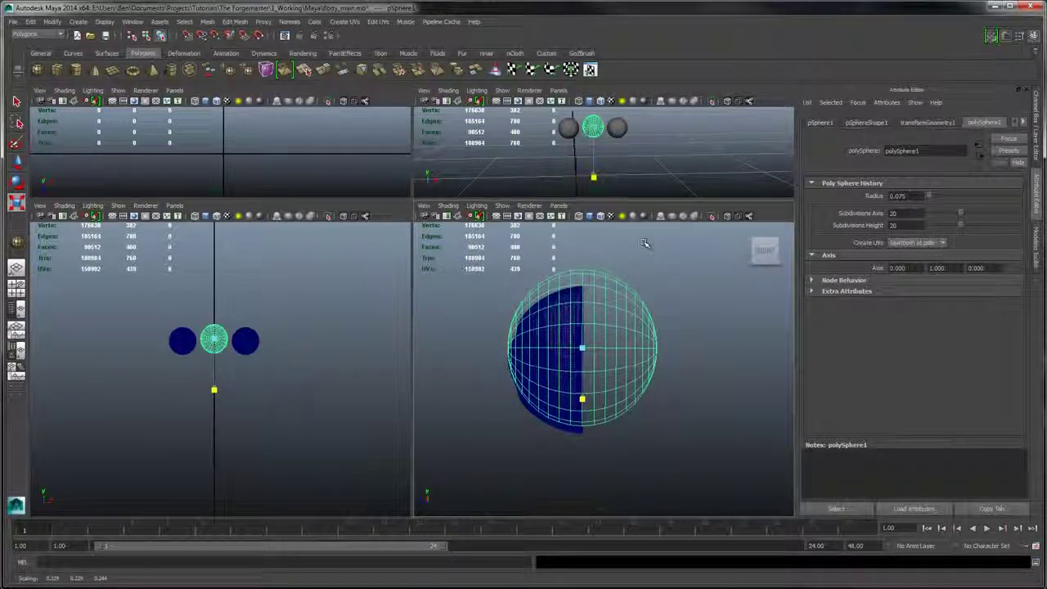
pyautogui.moveTo(582, 347); pyautogui.dragTo(584, 347)
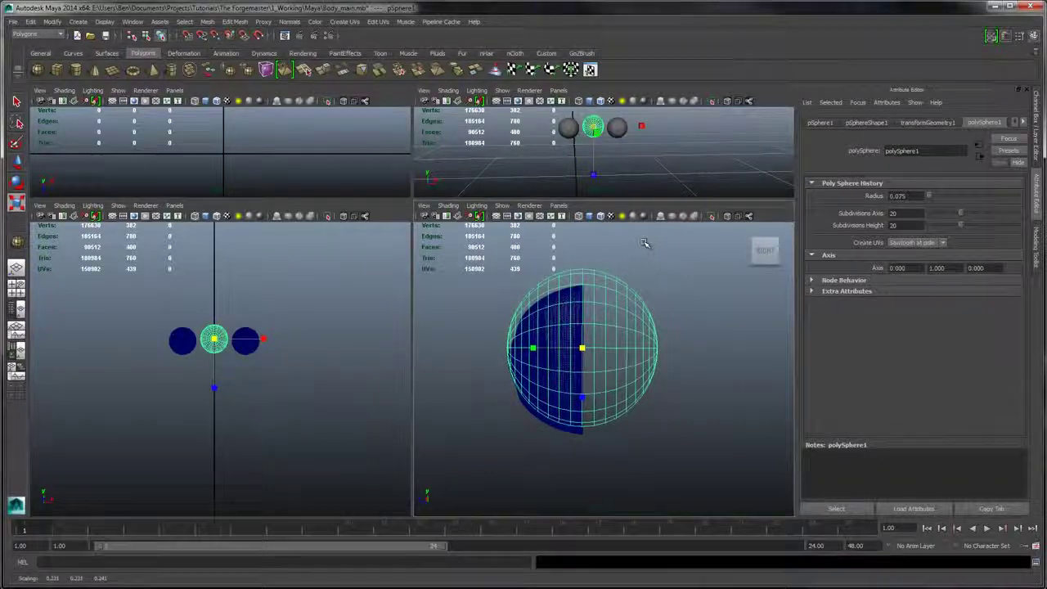
# - Move the sphere along X and Y to centre it on the reference eye on the positive X side
pyautogui.press('w')
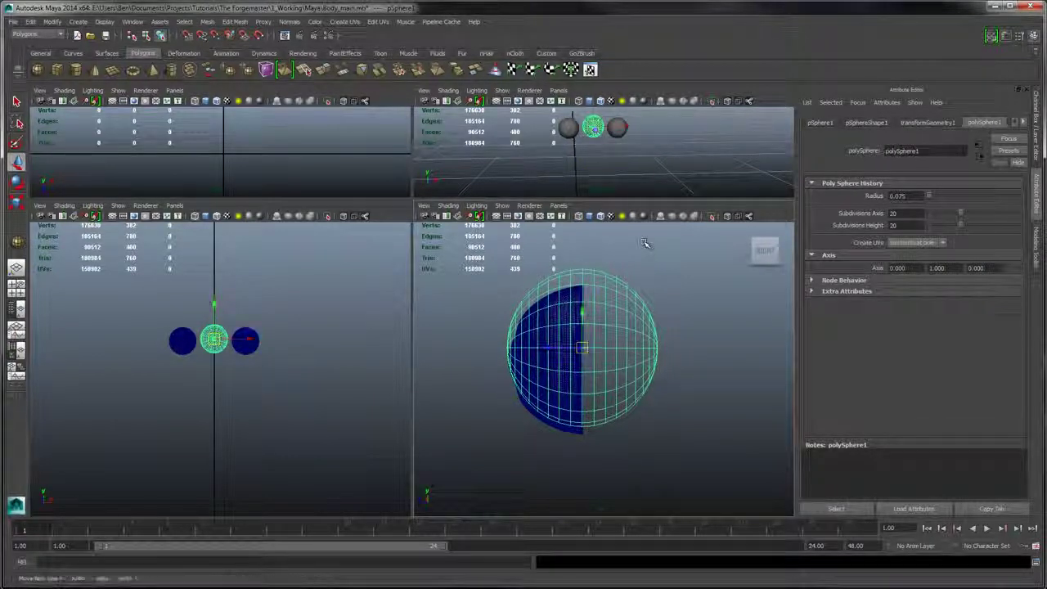
pyautogui.moveTo(643, 243); pyautogui.dragTo(643, 243, button='middle')
pyautogui.press('f')
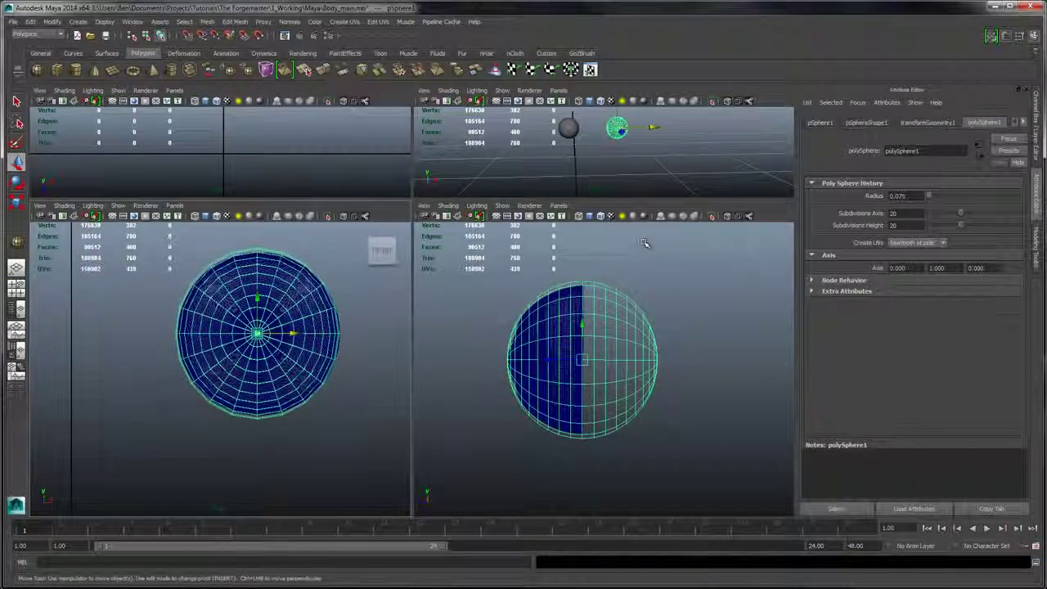
# - Nudge the sphere slightly along X to centre it on the reference eye in the front view
pyautogui.moveTo(293, 333); pyautogui.dragTo(293, 333)
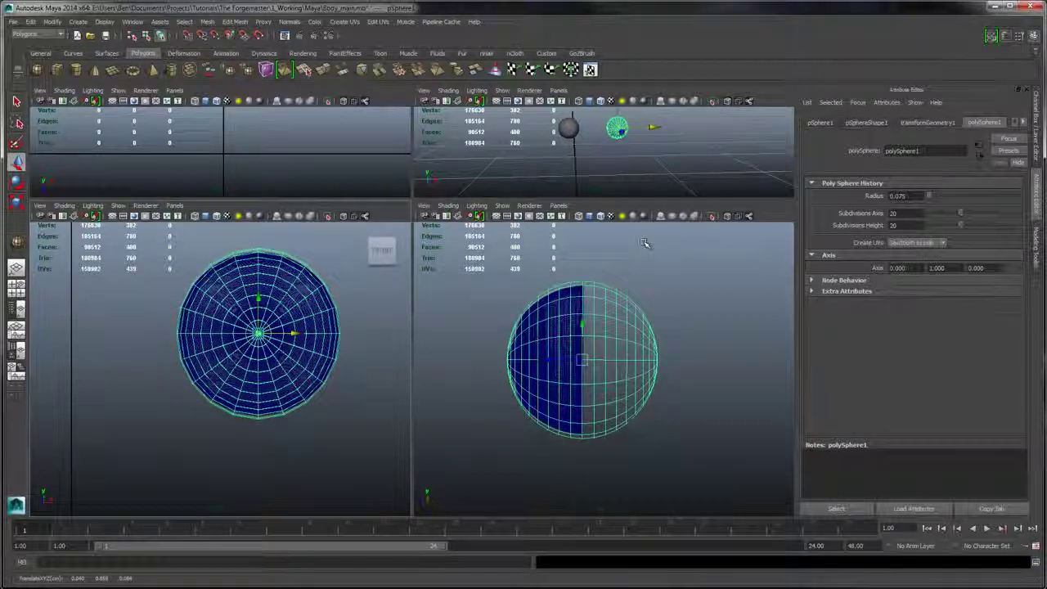
pyautogui.scroll(2, 294, 333)
pyautogui.keyDown('alt'); pyautogui.moveTo(294, 333); pyautogui.dragTo(242, 370, button='middle'); pyautogui.keyUp('alt')
pyautogui.scroll(2, 242, 371)
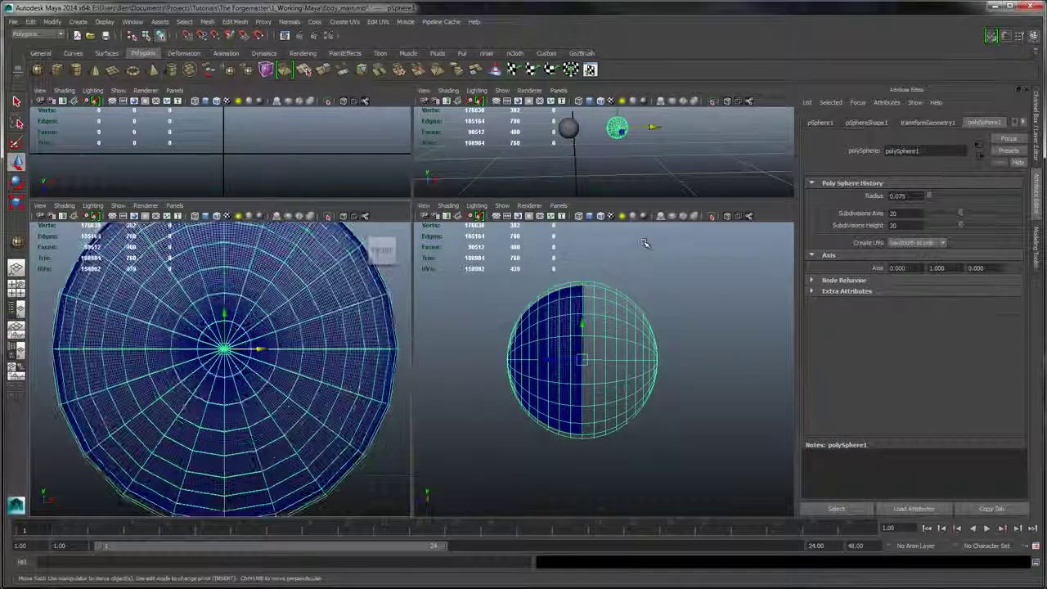
# - Scale the sphere slightly along its local Z and X axes to match the reference eye's outline in the front view
pyautogui.press('r')
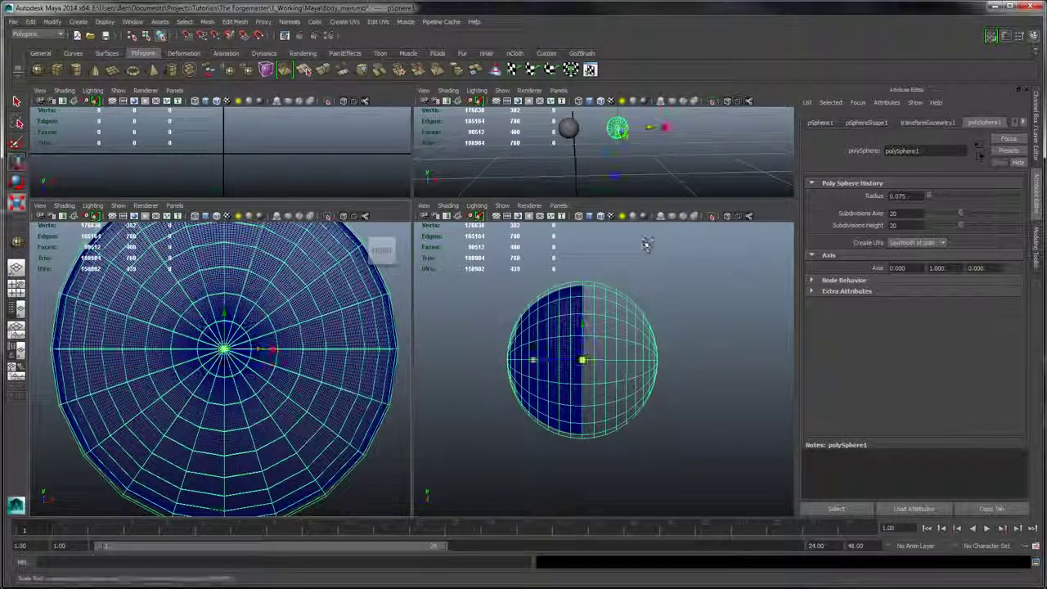
pyautogui.press('f')
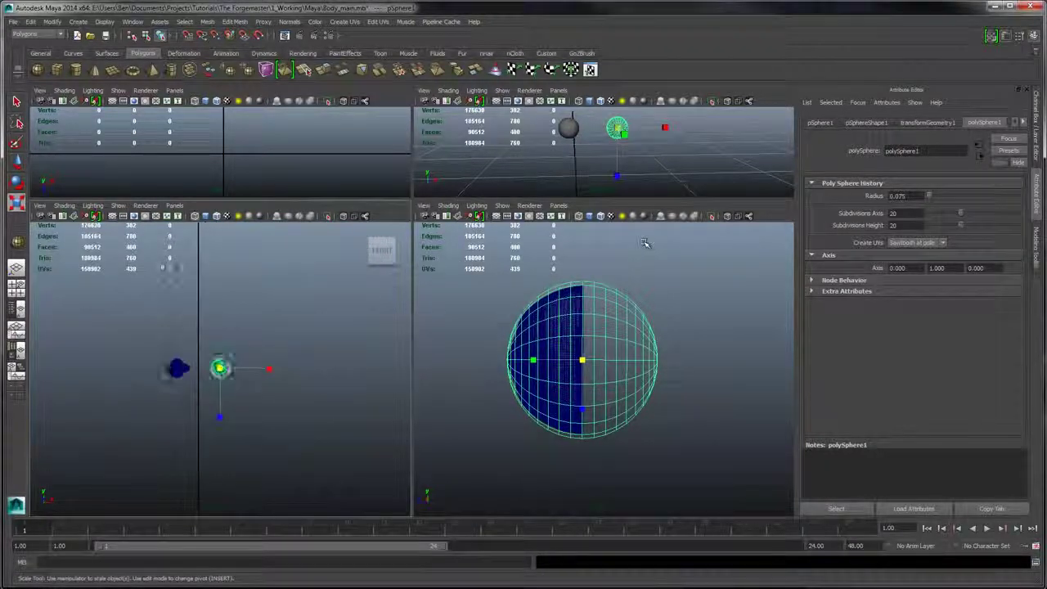
pyautogui.scroll(4, 221, 369)
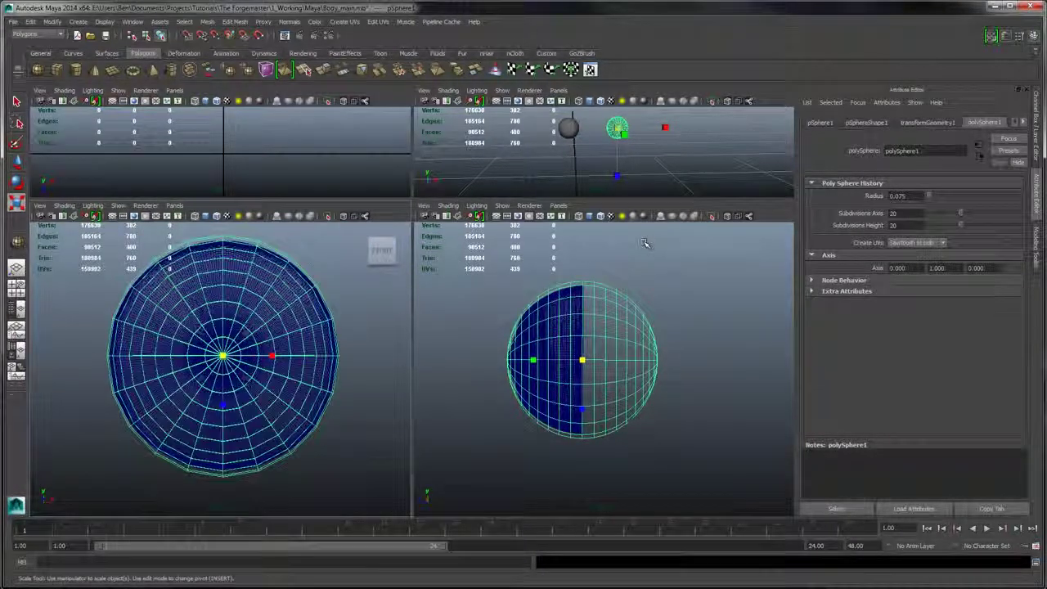
pyautogui.moveTo(222, 404); pyautogui.dragTo(223, 403)
pyautogui.moveTo(271, 355); pyautogui.dragTo(272, 355)
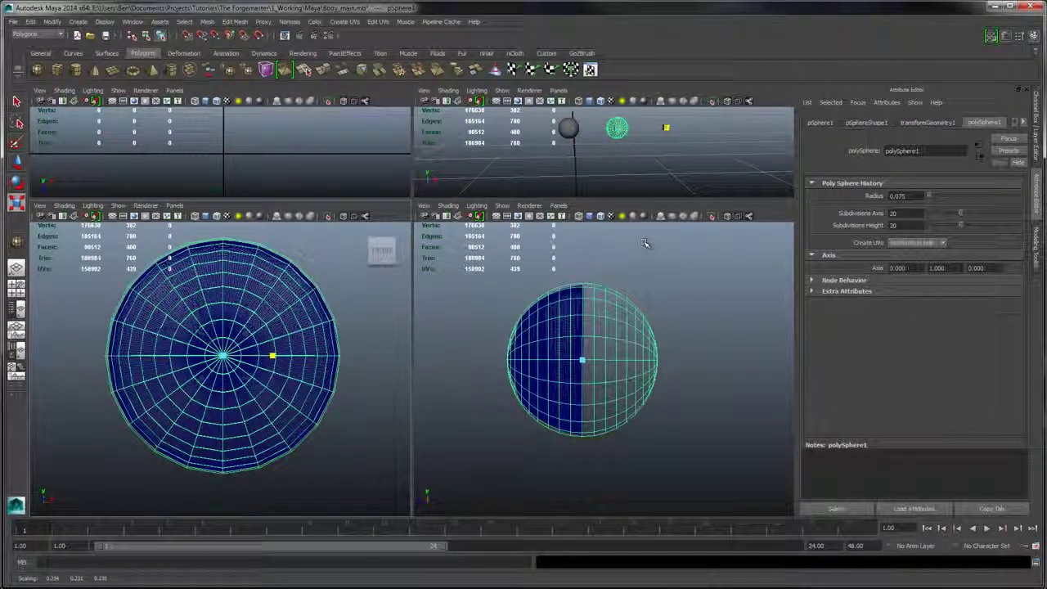
pyautogui.scroll(-10, 646, 242)
pyautogui.scroll(10, 645, 242)
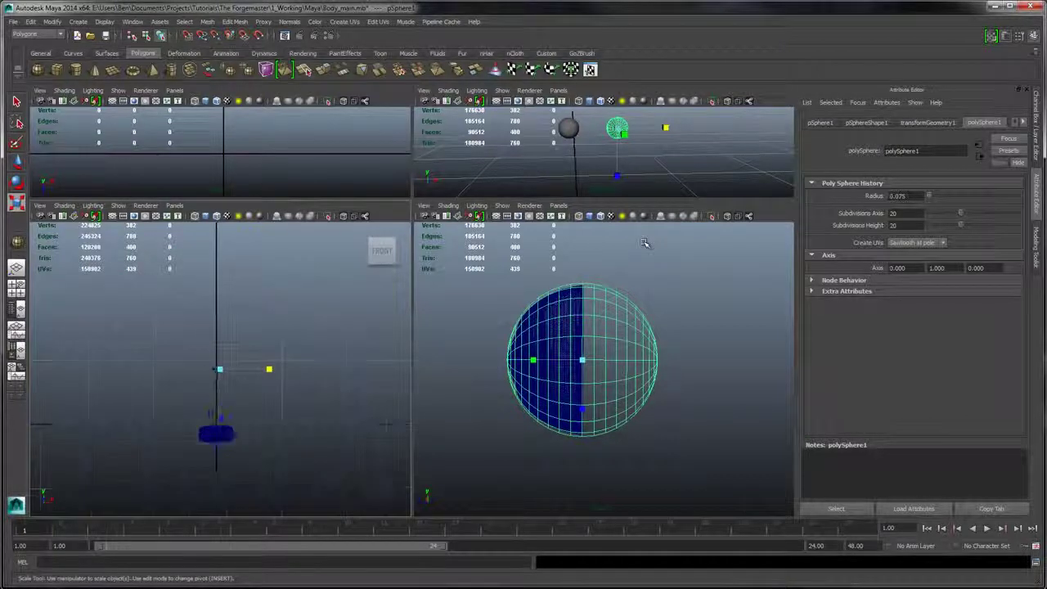
pyautogui.scroll(9, 645, 244)
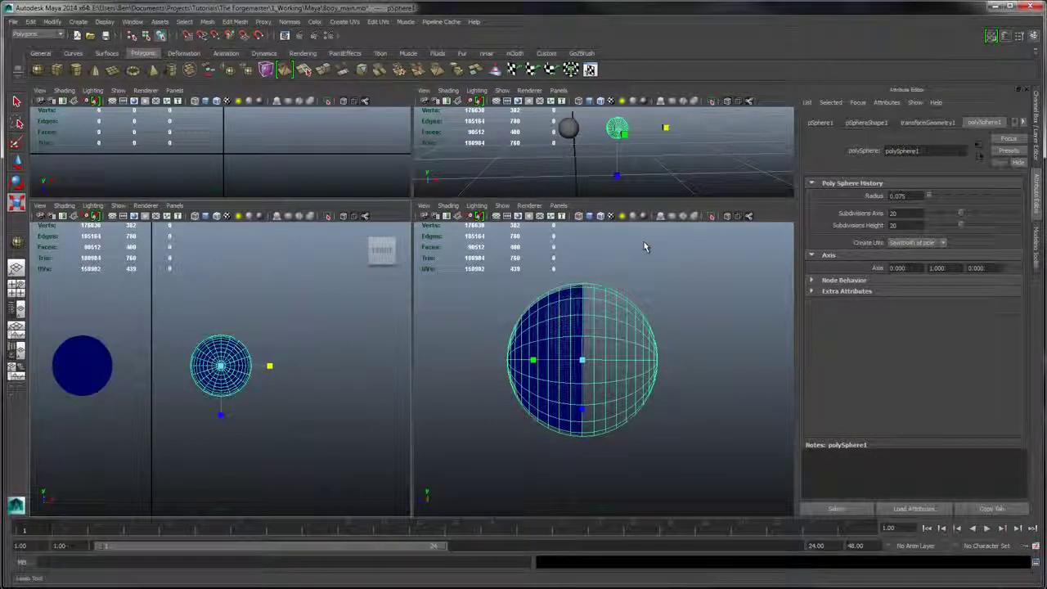
pyautogui.hotkey('ctrl', 'z')
pyautogui.hotkey('ctrl', 'z')
pyautogui.hotkey('ctrl', 'z')
pyautogui.hotkey('ctrl', 'z')
pyautogui.hotkey('ctrl', 'z')
pyautogui.hotkey('ctrl', 'z')
pyautogui.hotkey('ctrl', 'z')
pyautogui.hotkey('ctrl', 'z')
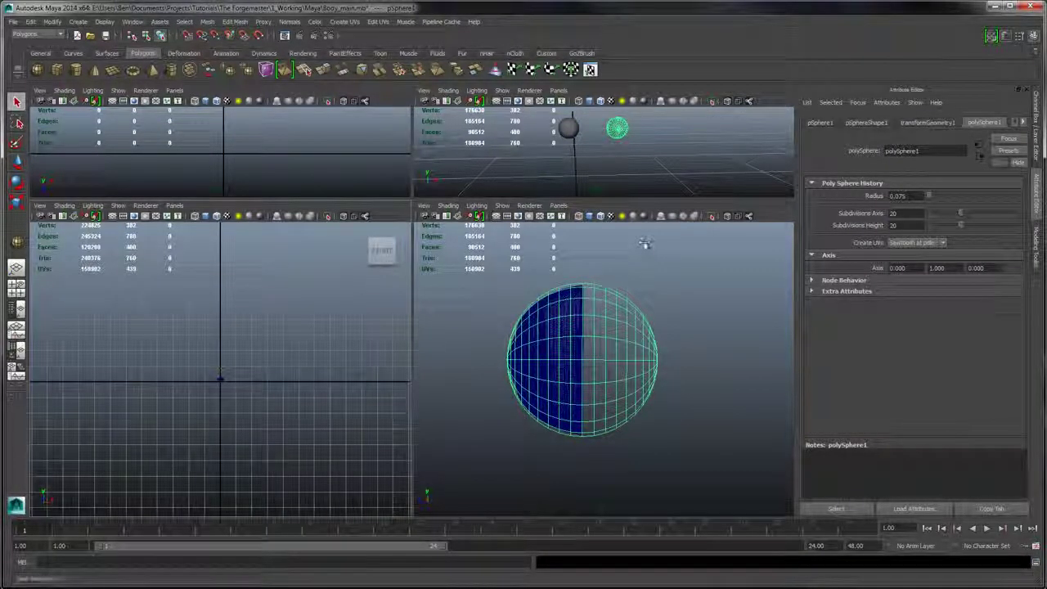
pyautogui.hotkey('ctrl', 'z')
pyautogui.hotkey('ctrl', 'z')
pyautogui.hotkey('ctrl', 'z')
pyautogui.hotkey('ctrl', 'z')
pyautogui.hotkey('ctrl', 'z')
pyautogui.hotkey('ctrl', 'z')
pyautogui.hotkey('ctrl', 'z')
pyautogui.hotkey('ctrl', 'z')
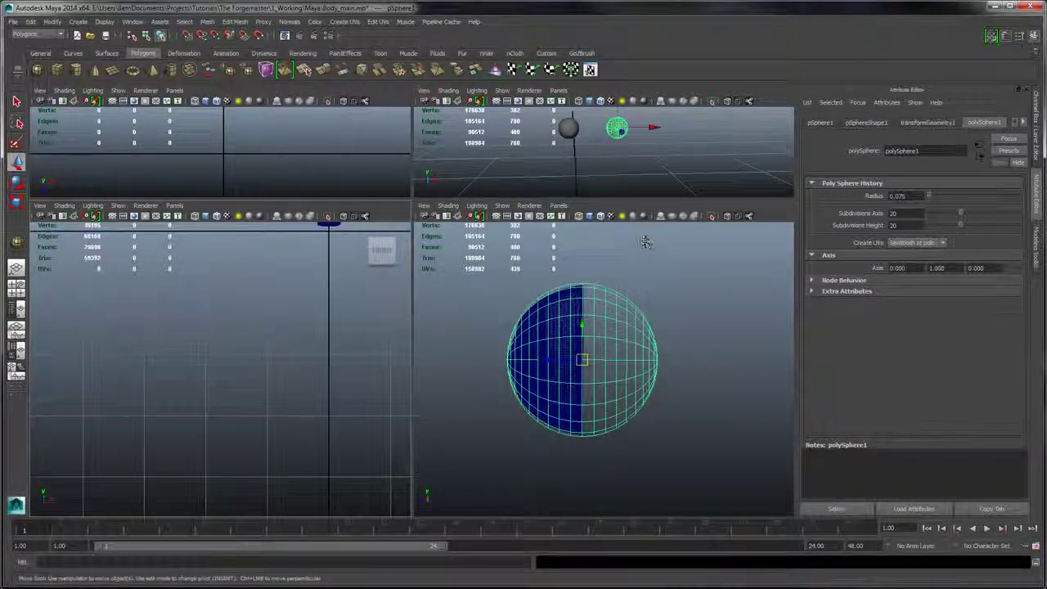
# - Move the sphere's pivot to the world origin, aligning it in both the front and side views
pyautogui.keyDown('alt'); pyautogui.moveTo(223, 360); pyautogui.dragTo(238, 360, button='middle'); pyautogui.keyUp('alt')
pyautogui.scroll(10, 221, 368)
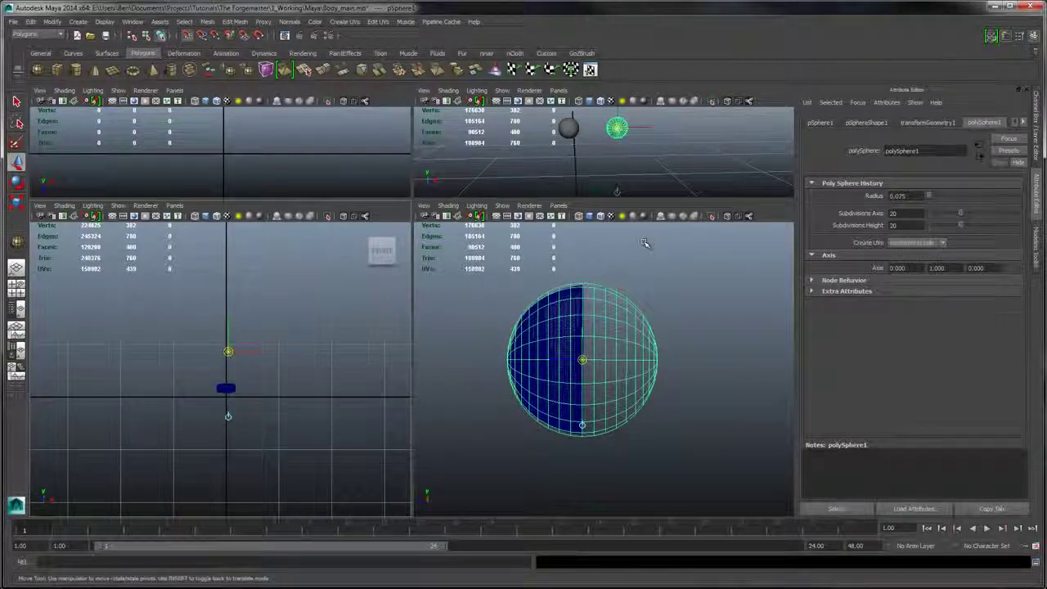
pyautogui.moveTo(228, 352); pyautogui.dragTo(225, 396)
pyautogui.press('f')
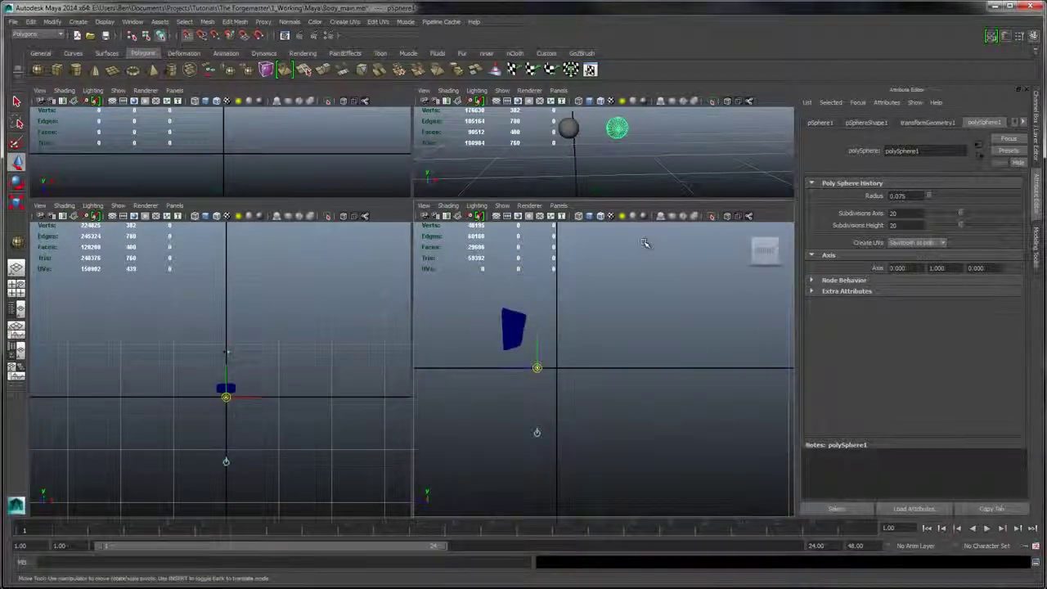
pyautogui.middleClick(644, 243)
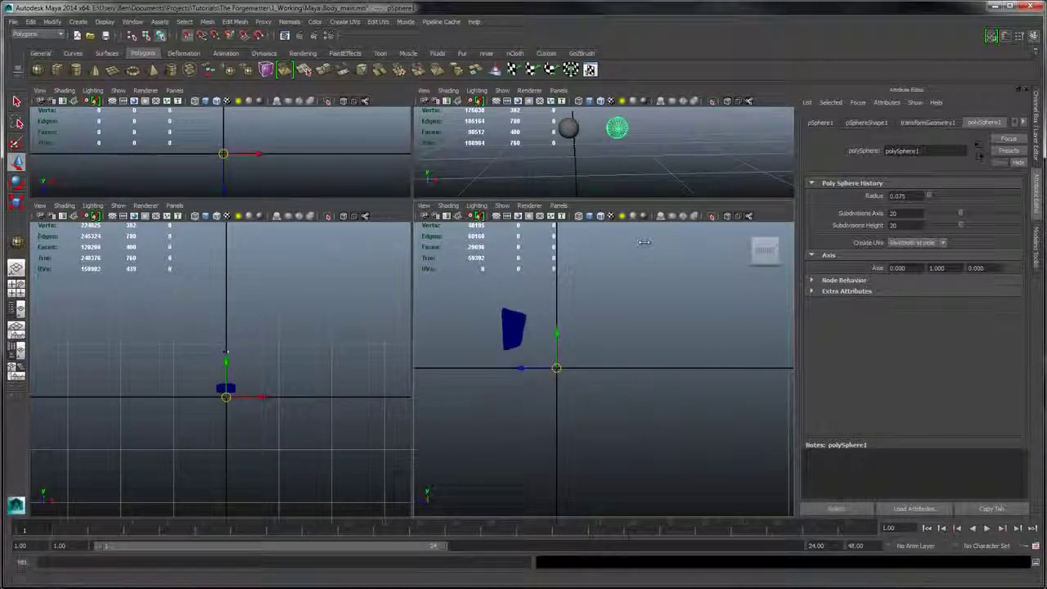
# - Mirror the sphere to the other eye with Duplicate Special, making one copy scaled -1 in X
pyautogui.press('space')
pyautogui.scroll(-6, 644, 242)
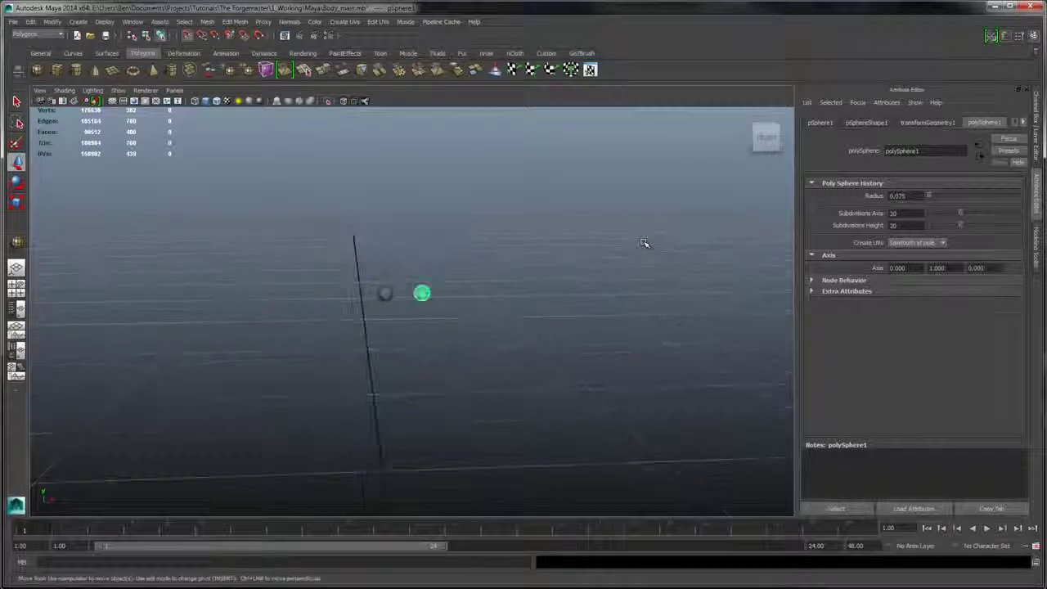
pyautogui.click(78, 22)
pyautogui.moveTo(30, 22)
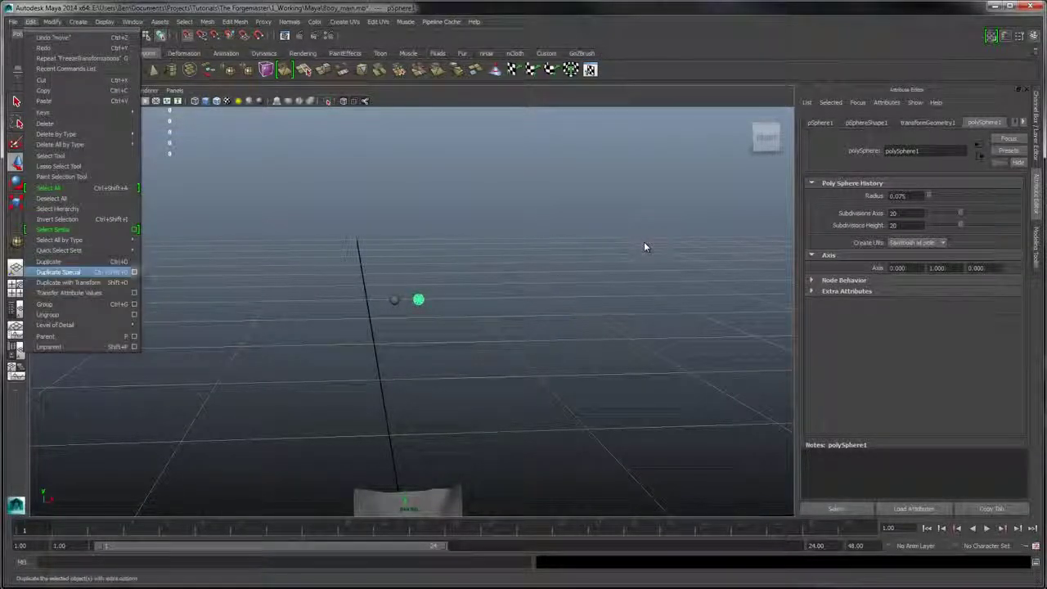
pyautogui.click(134, 272)
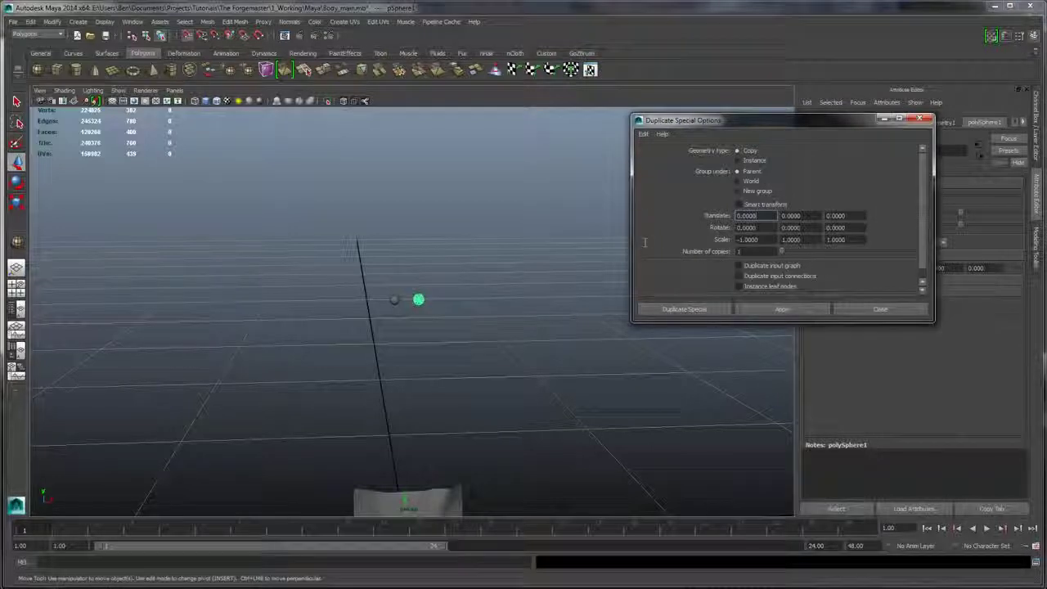
pyautogui.press('Return')
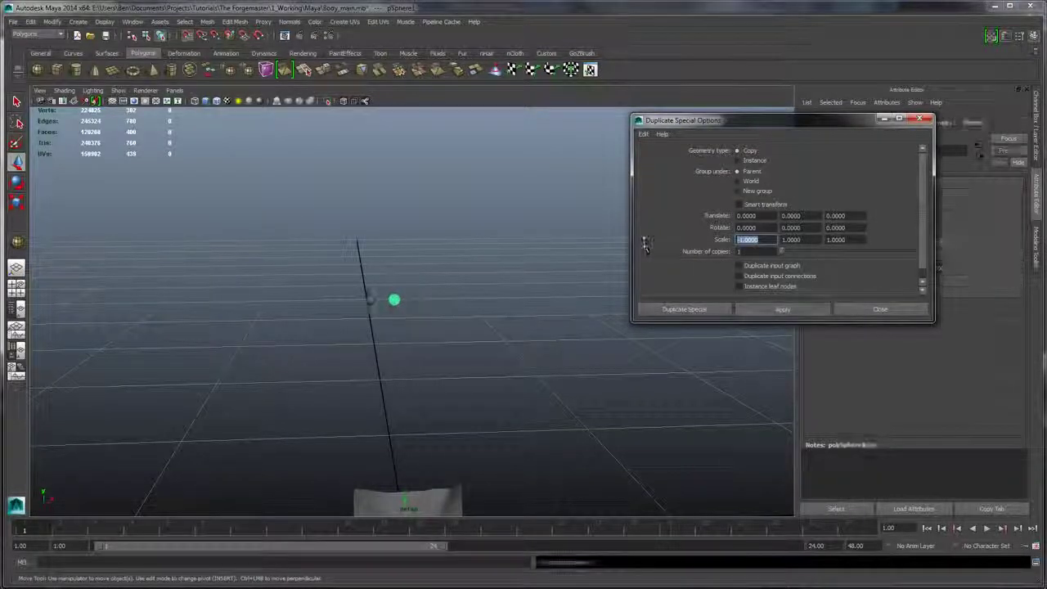
pyautogui.scroll(8, 644, 242)
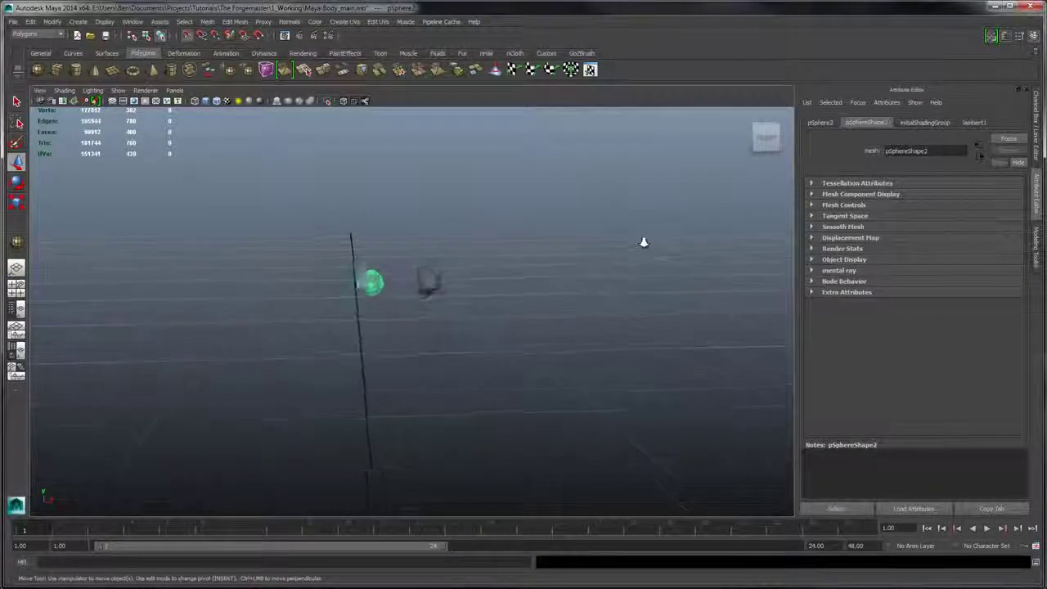
# - Select both eye spheres and combine them into a single mesh
pyautogui.press('Left')
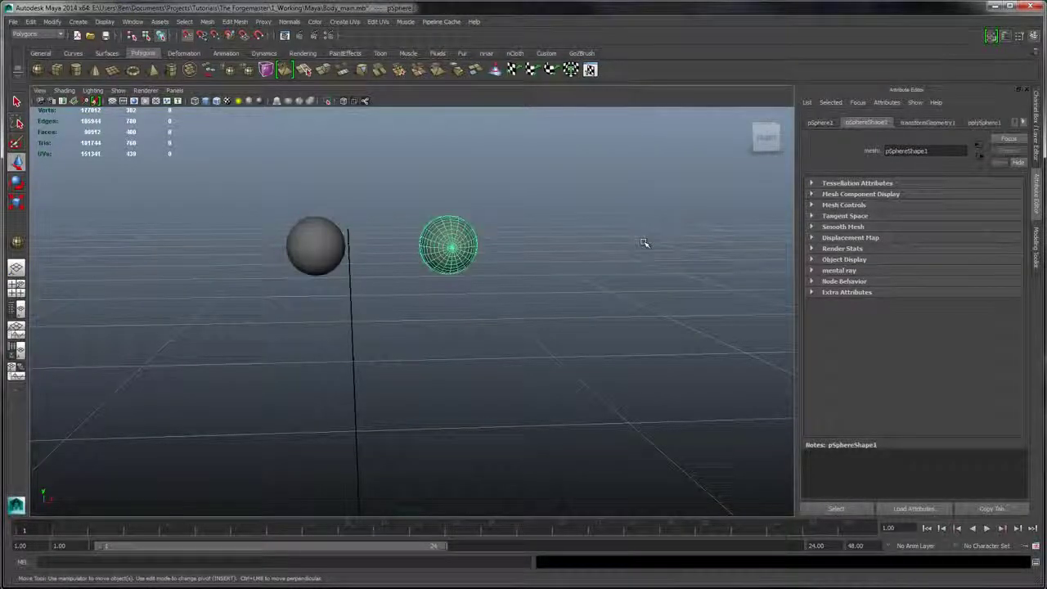
pyautogui.press('Right')
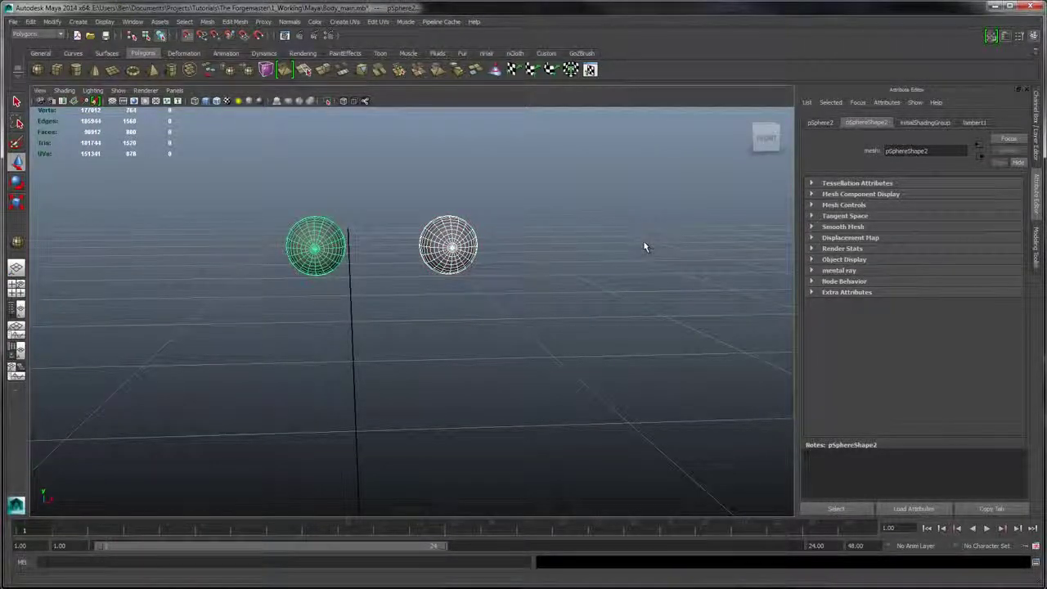
pyautogui.click(207, 21)
pyautogui.click(237, 39)
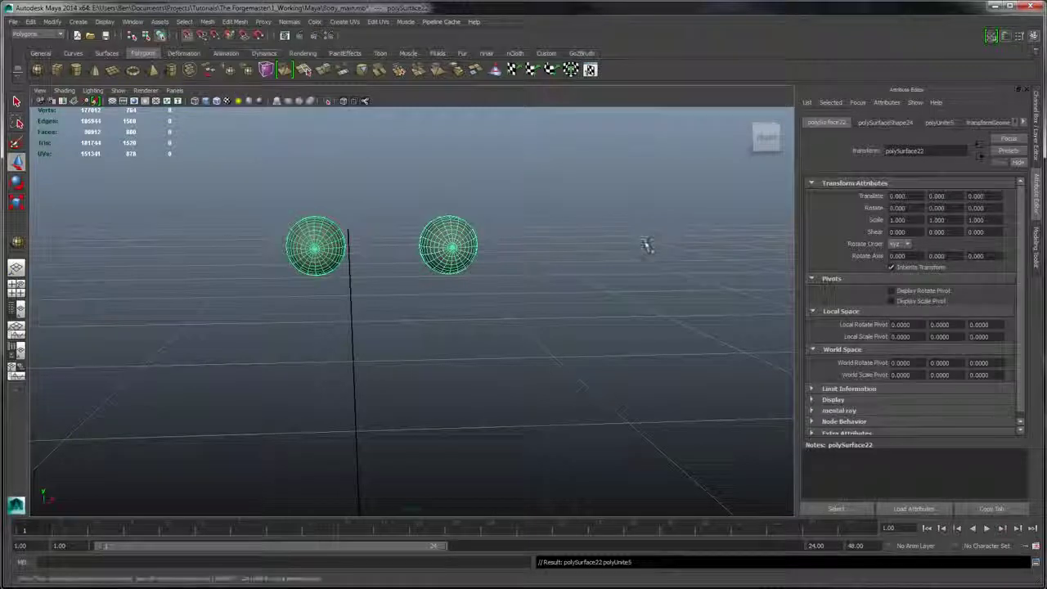
pyautogui.click(644, 244)
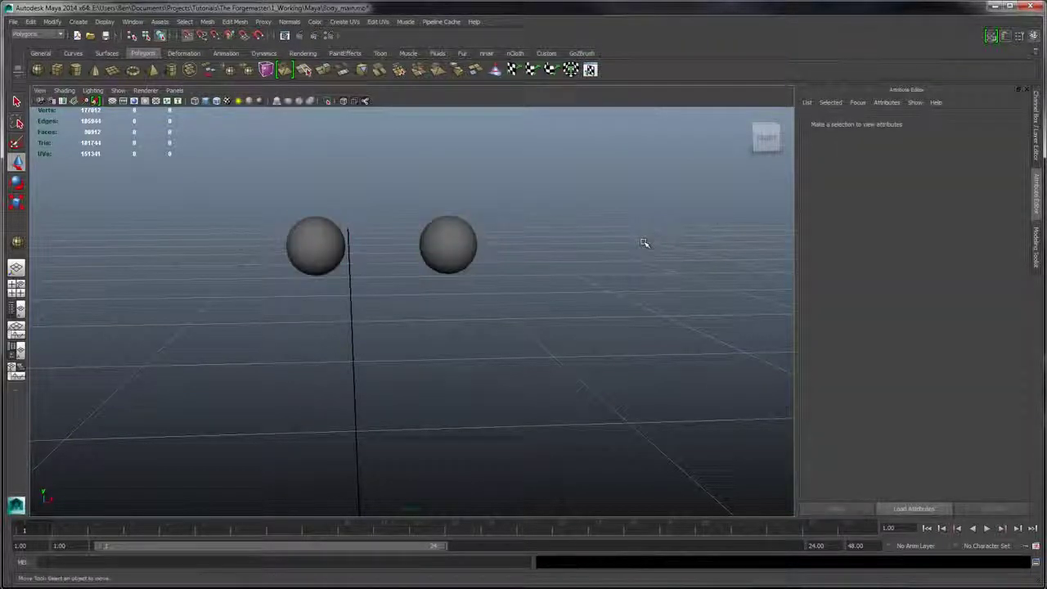
pyautogui.hotkey('ctrl', 'z')
# - Add the combined eye mesh to the lowerres display layer
pyautogui.hotkey('ctrl', 'a')
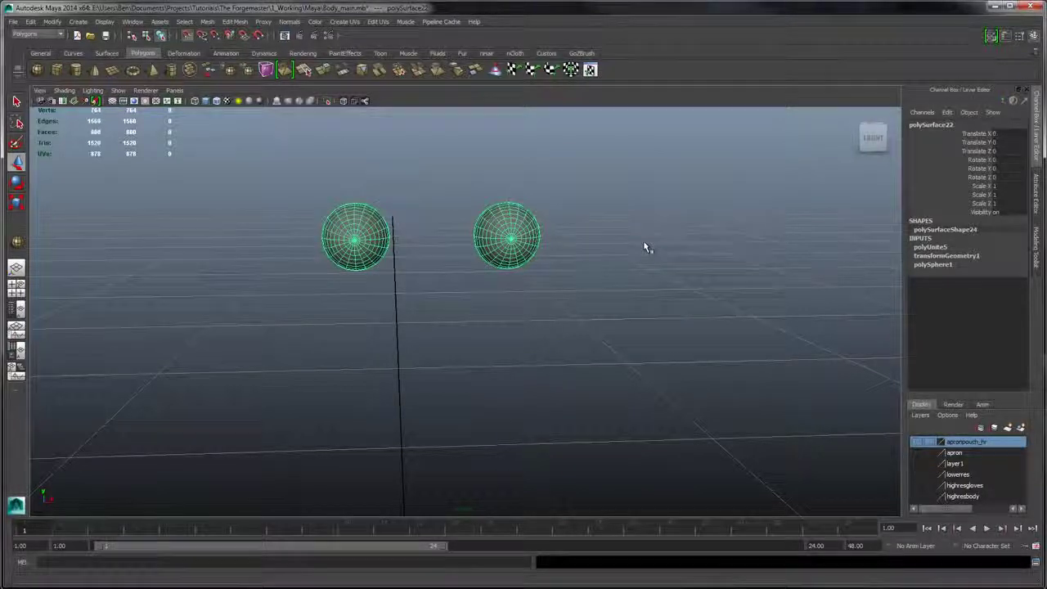
pyautogui.press('w')
pyautogui.scroll(-6, 644, 248)
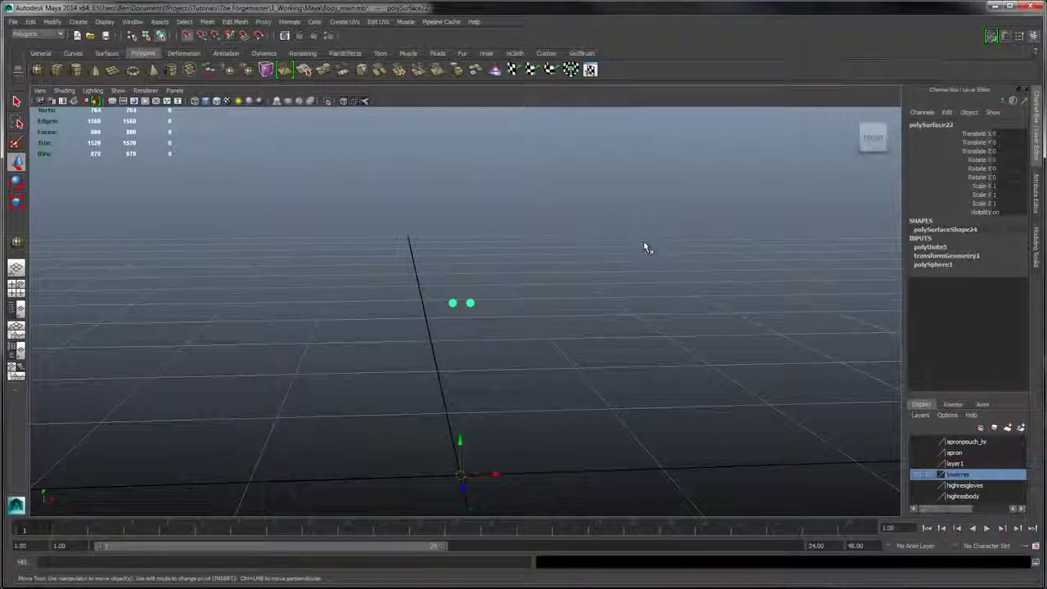
pyautogui.rightClick(950, 476)
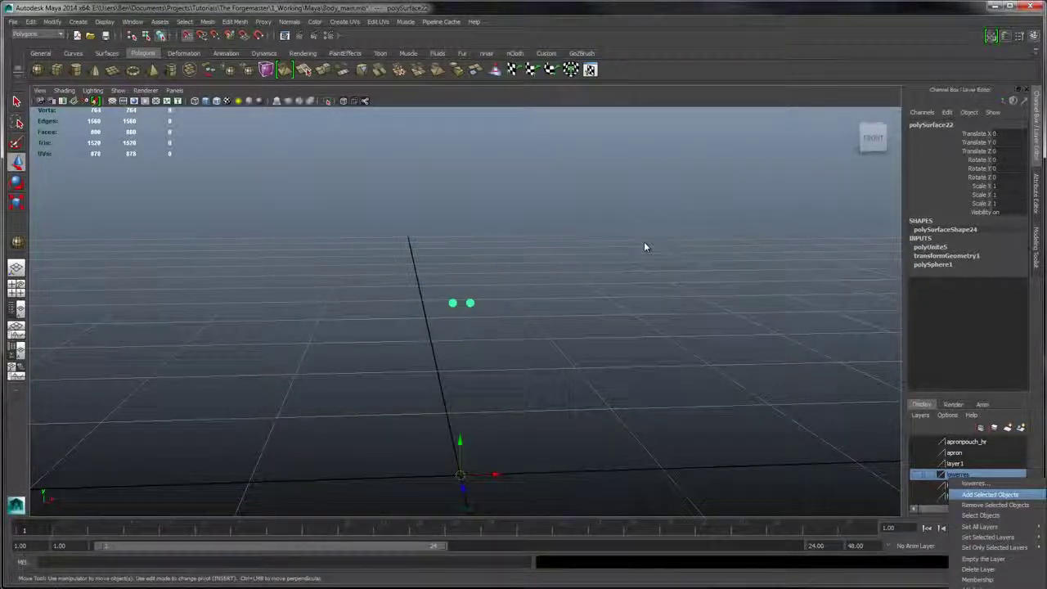
pyautogui.click(989, 495)
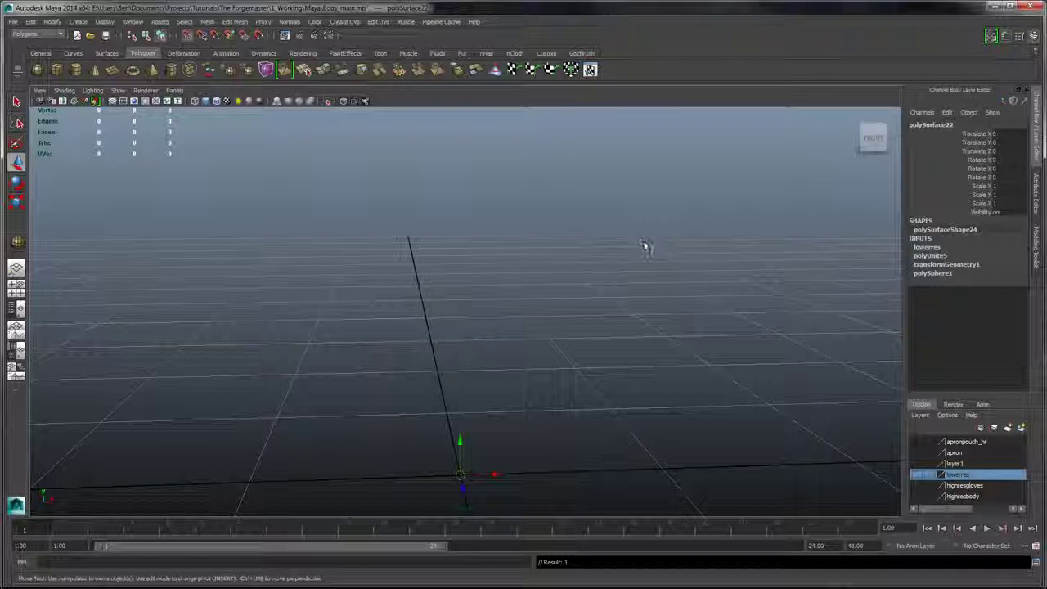
# - Make the lowerres layer visible to display the eyes in the character's head
pyautogui.scroll(-5, 645, 246)
pyautogui.scroll(-1, 957, 470)
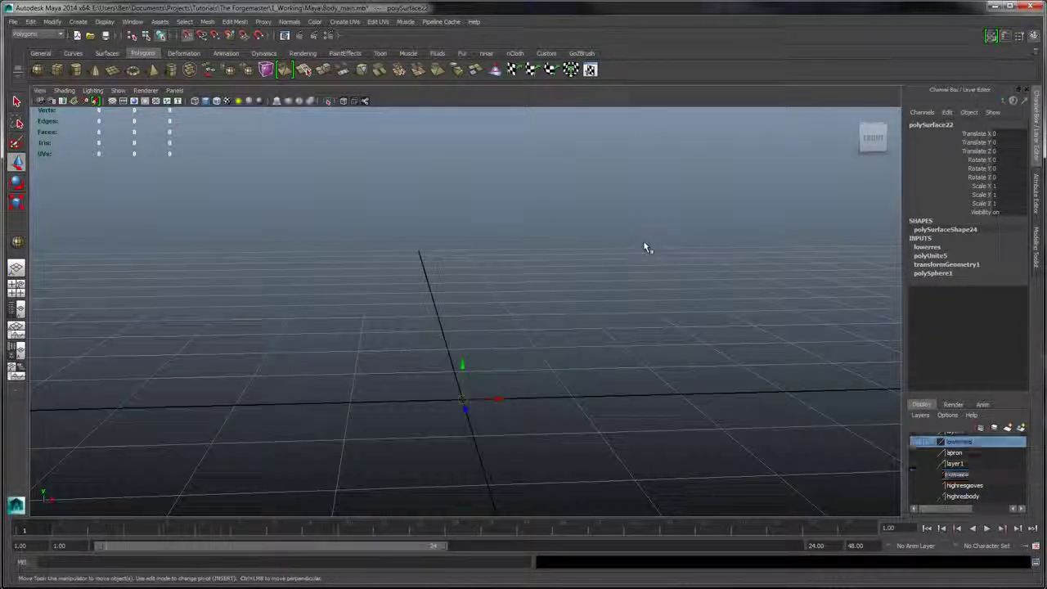
pyautogui.click(964, 485)
pyautogui.scroll(4, 644, 243)
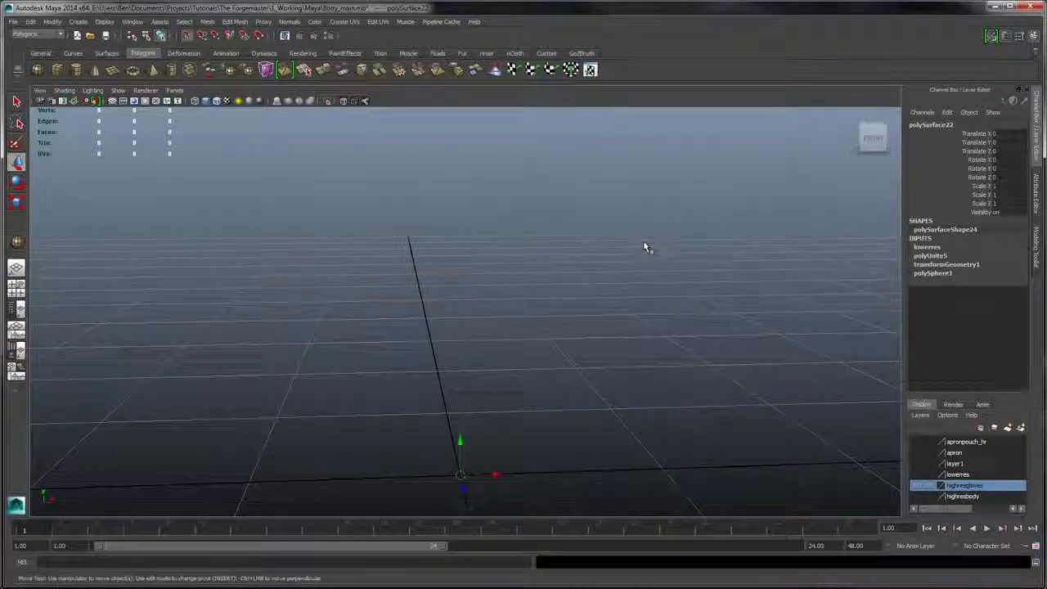
pyautogui.hotkey('ctrl', 'z')
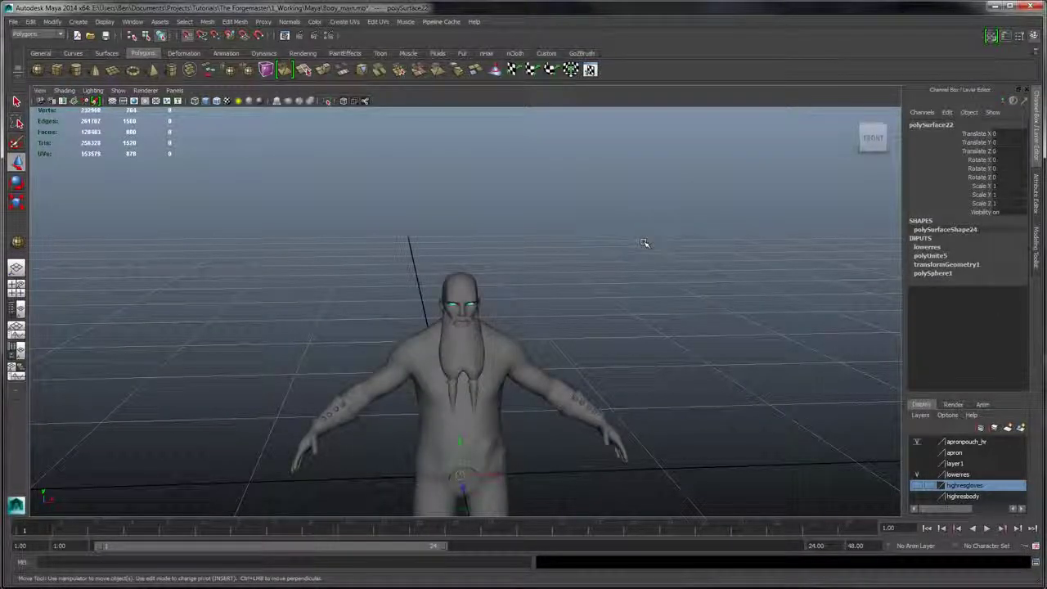
# - Switch layer visibility from apronpouch_hr to apron, and save the scene
pyautogui.click(644, 243)
pyautogui.keyDown('alt'); pyautogui.moveTo(644, 243); pyautogui.dragTo(646, 244, button='middle'); pyautogui.keyUp('alt')
pyautogui.keyDown('alt'); pyautogui.moveTo(645, 244); pyautogui.dragTo(643, 242); pyautogui.keyUp('alt')
pyautogui.hotkey('ctrl', 'z')
pyautogui.hotkey('ctrl', 'z')
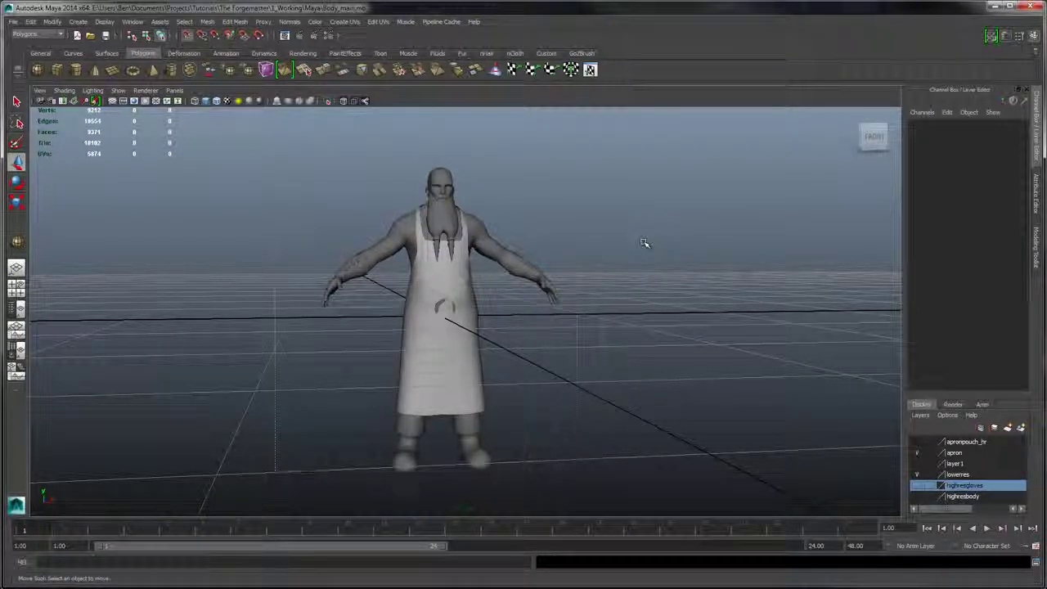
# - Select all visible meshes of the character and delete their construction history
pyautogui.moveTo(275, 472); pyautogui.dragTo(644, 243)
pyautogui.click(31, 22)
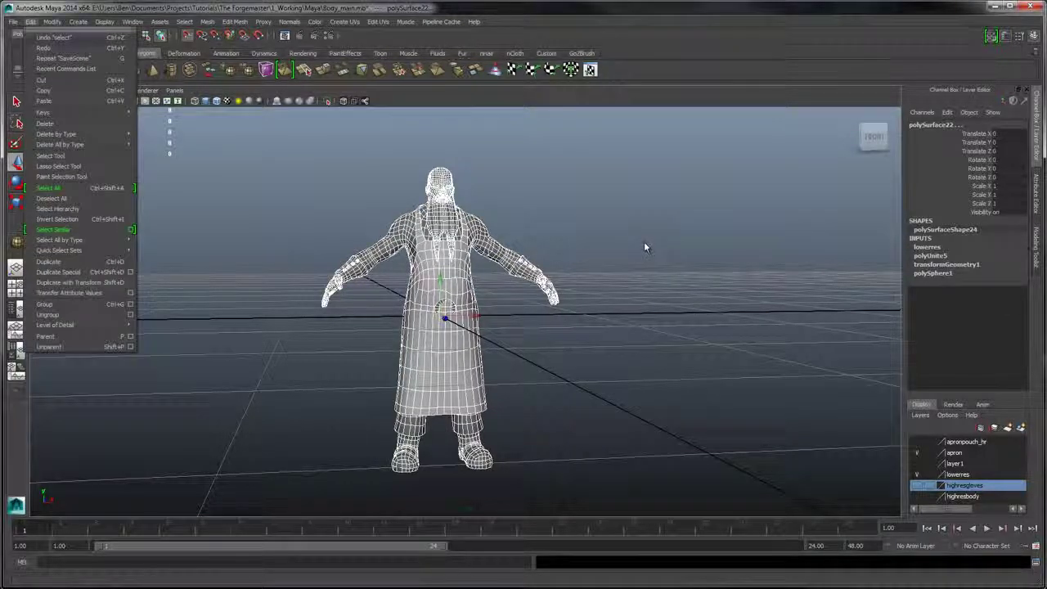
pyautogui.moveTo(60, 145)
pyautogui.press('Return')
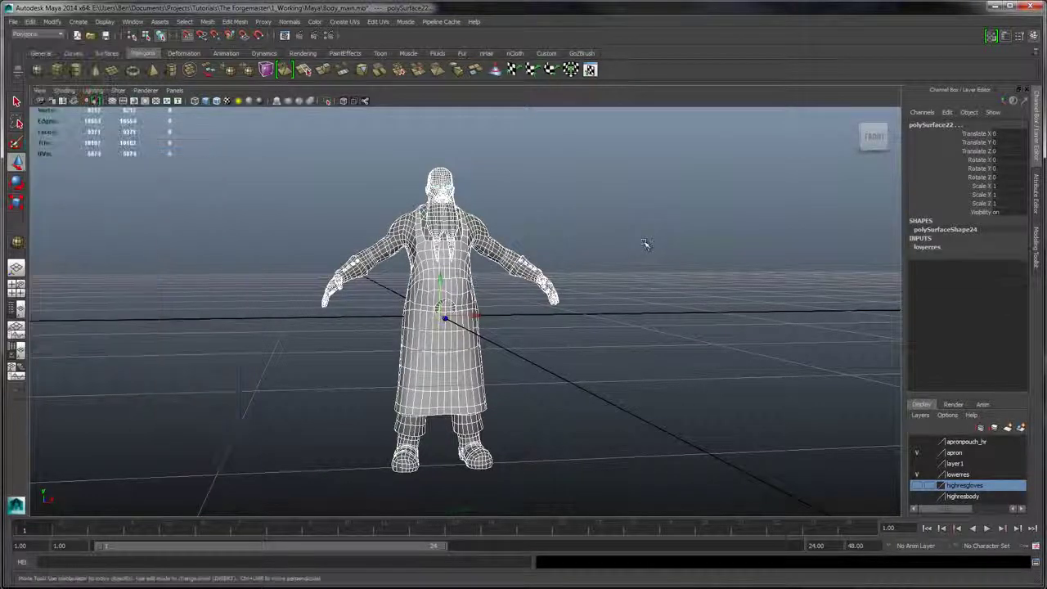
pyautogui.click(644, 243)
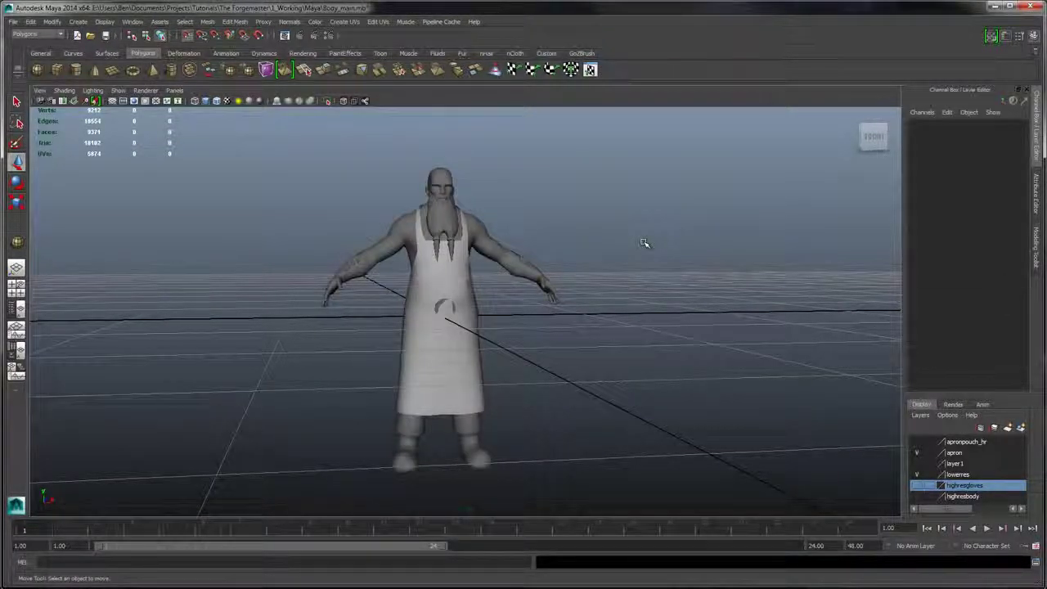
# - Save the scene and review the assembled low-res character with its apron from head to feet
pyautogui.hotkey('ctrl', 's')
pyautogui.scroll(4, 644, 243)
pyautogui.keyDown('alt'); pyautogui.moveTo(644, 243); pyautogui.dragTo(644, 360, button='middle'); pyautogui.keyUp('alt')
pyautogui.keyDown('alt'); pyautogui.moveTo(645, 243); pyautogui.dragTo(643, 242); pyautogui.keyUp('alt')
pyautogui.keyDown('alt'); pyautogui.moveTo(643, 242); pyautogui.dragTo(646, 242, button='middle'); pyautogui.keyUp('alt')
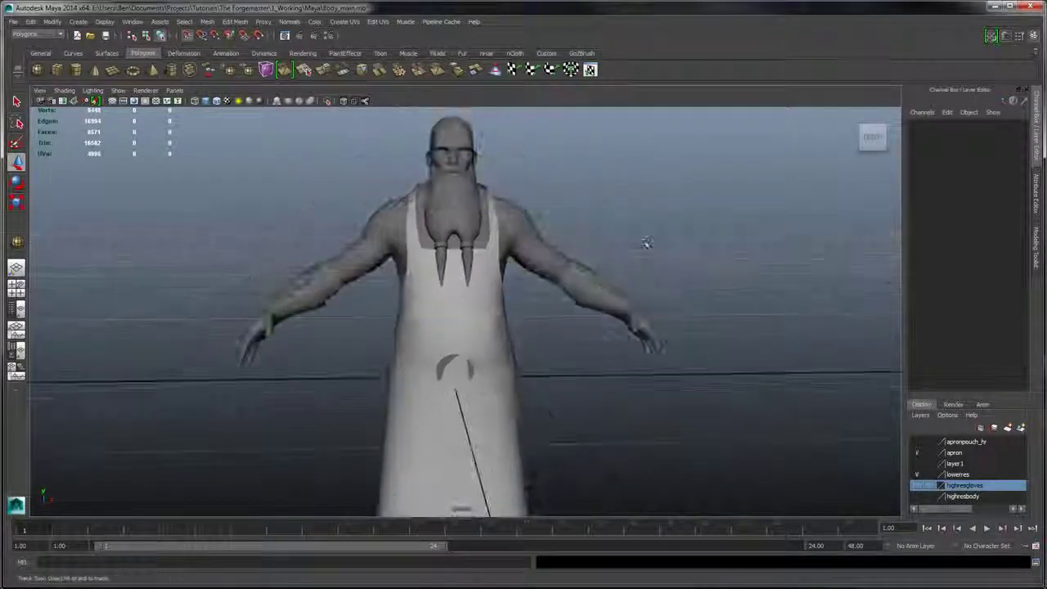
pyautogui.keyDown('alt'); pyautogui.moveTo(646, 243); pyautogui.dragTo(643, 242, button='right'); pyautogui.keyUp('alt')
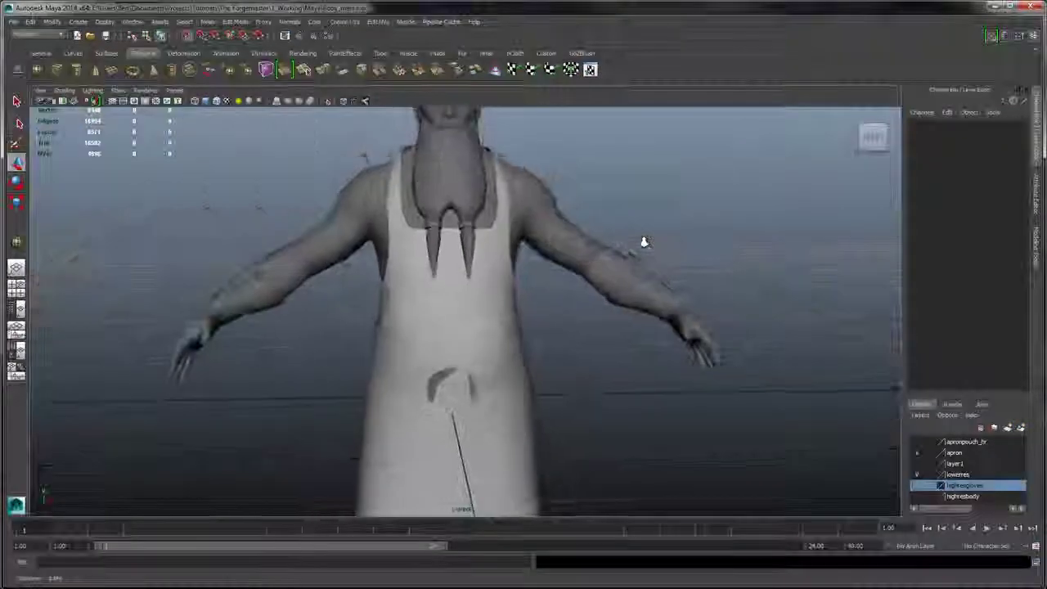
pyautogui.keyDown('alt'); pyautogui.moveTo(644, 242); pyautogui.dragTo(644, 243); pyautogui.keyUp('alt')
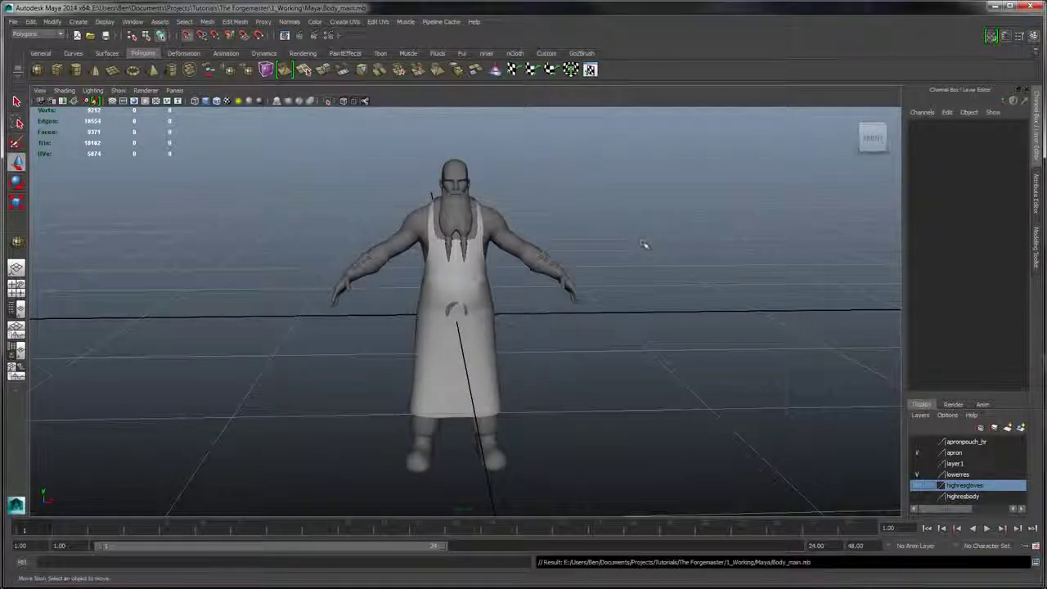
pyautogui.press('w')
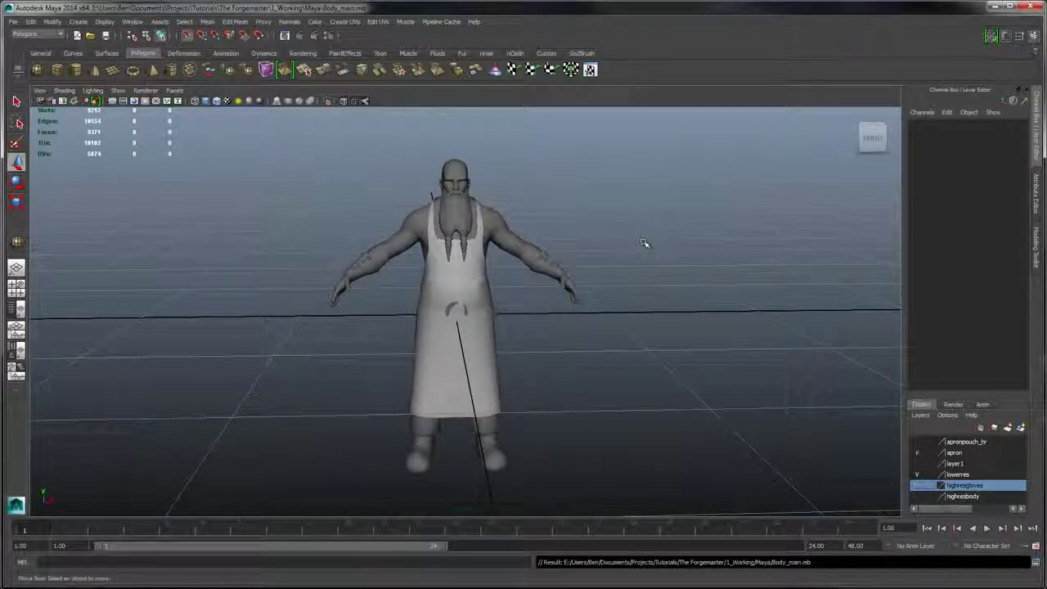